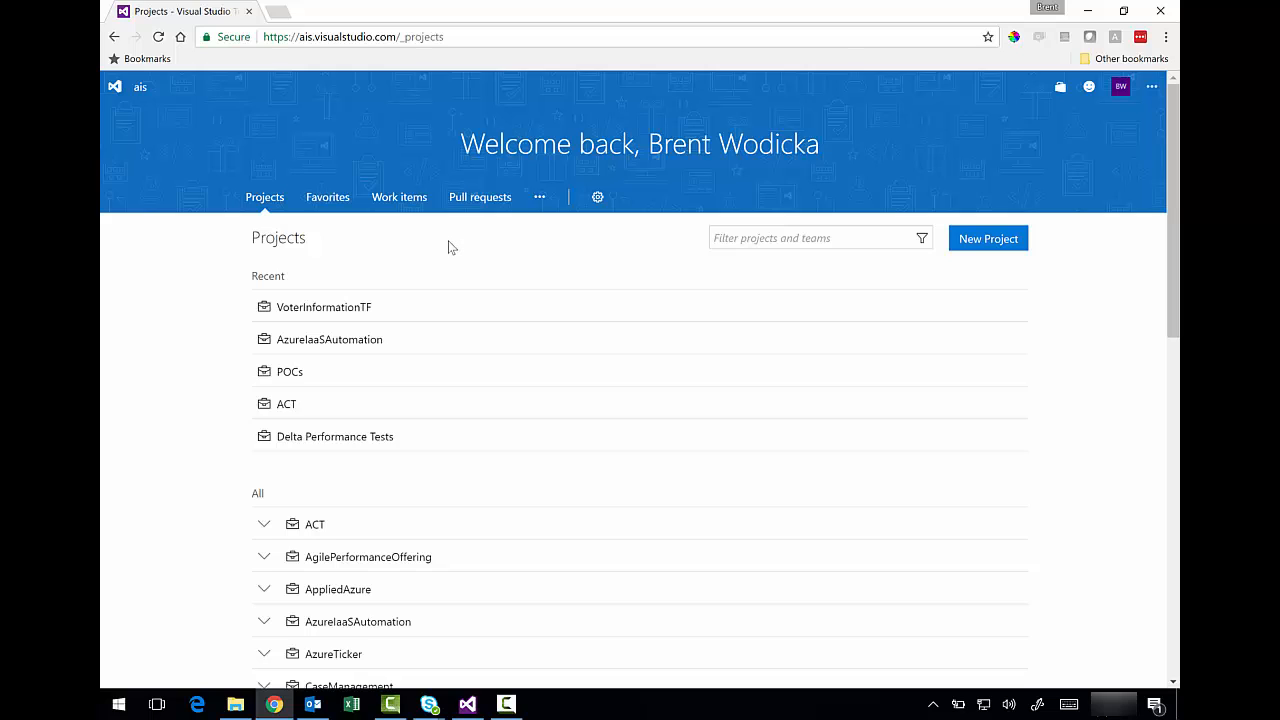
- Create project VoterInformationApp, described 'VSTS Workspace for the Voter Information Application', using Team Foundation Version Control
left_click(987, 240)
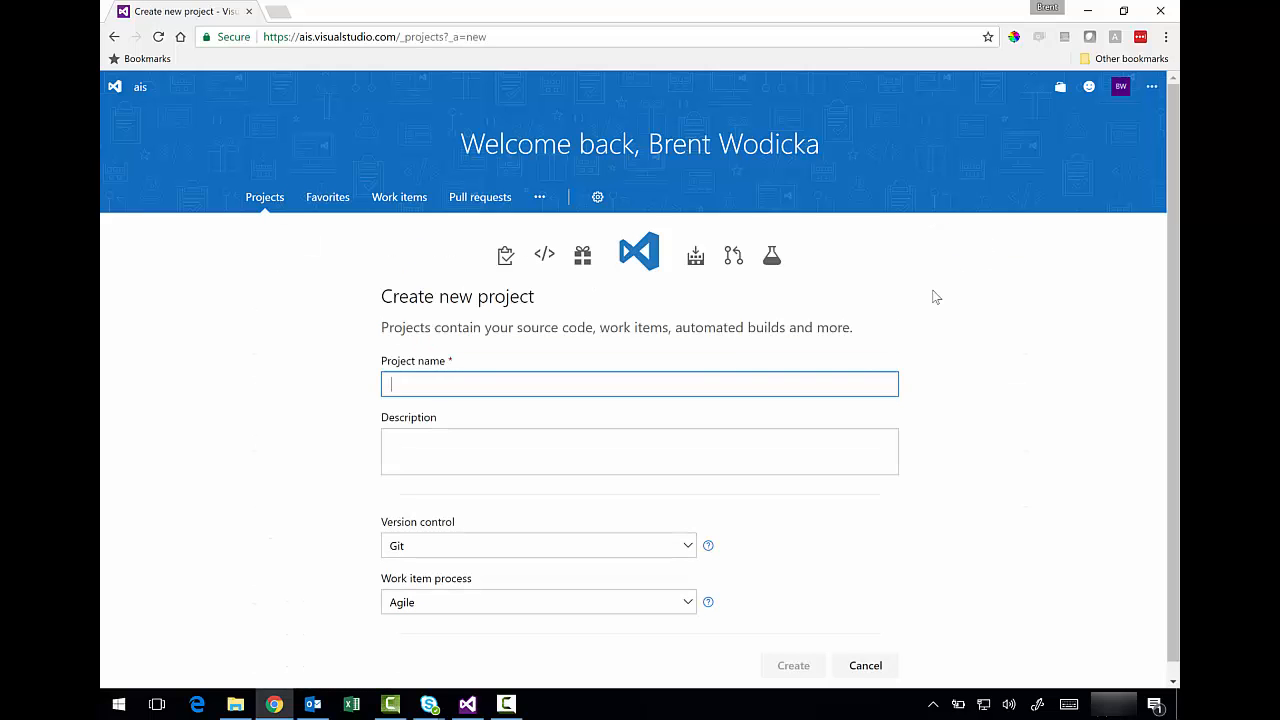
type("VoterInformat")
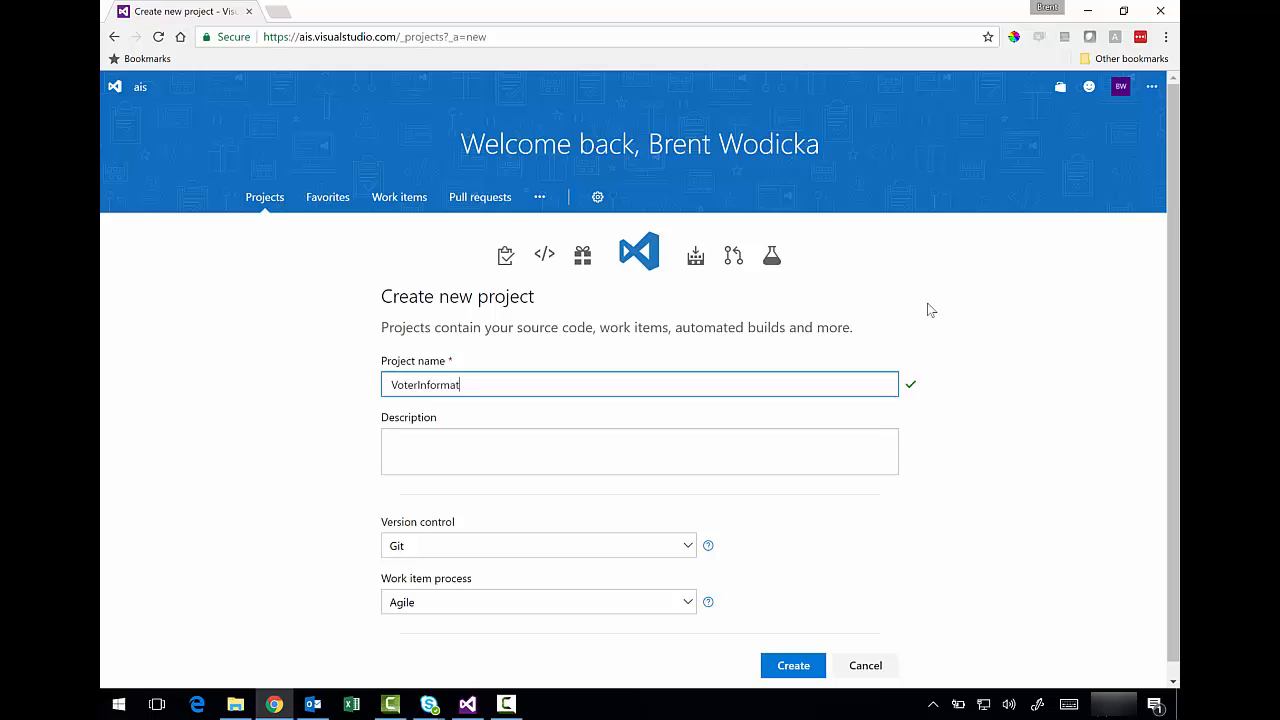
type("ionApp")
left_click(688, 546)
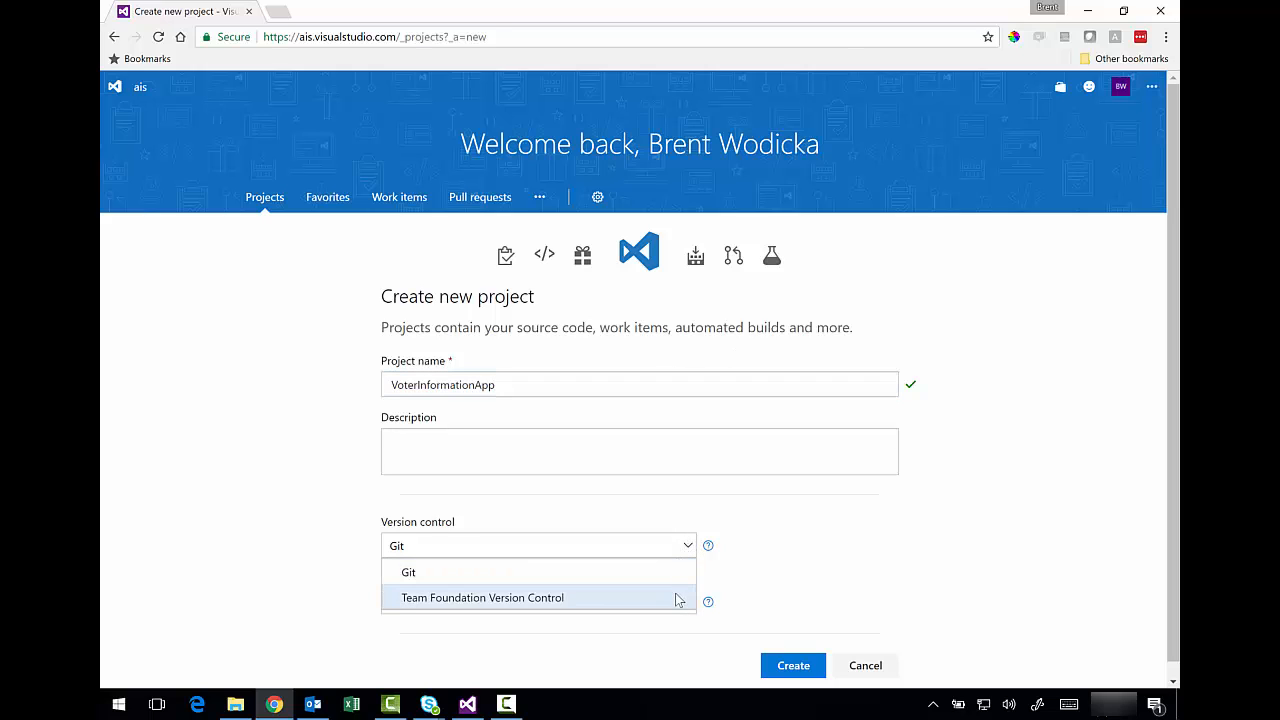
left_click(676, 598)
left_click(605, 448)
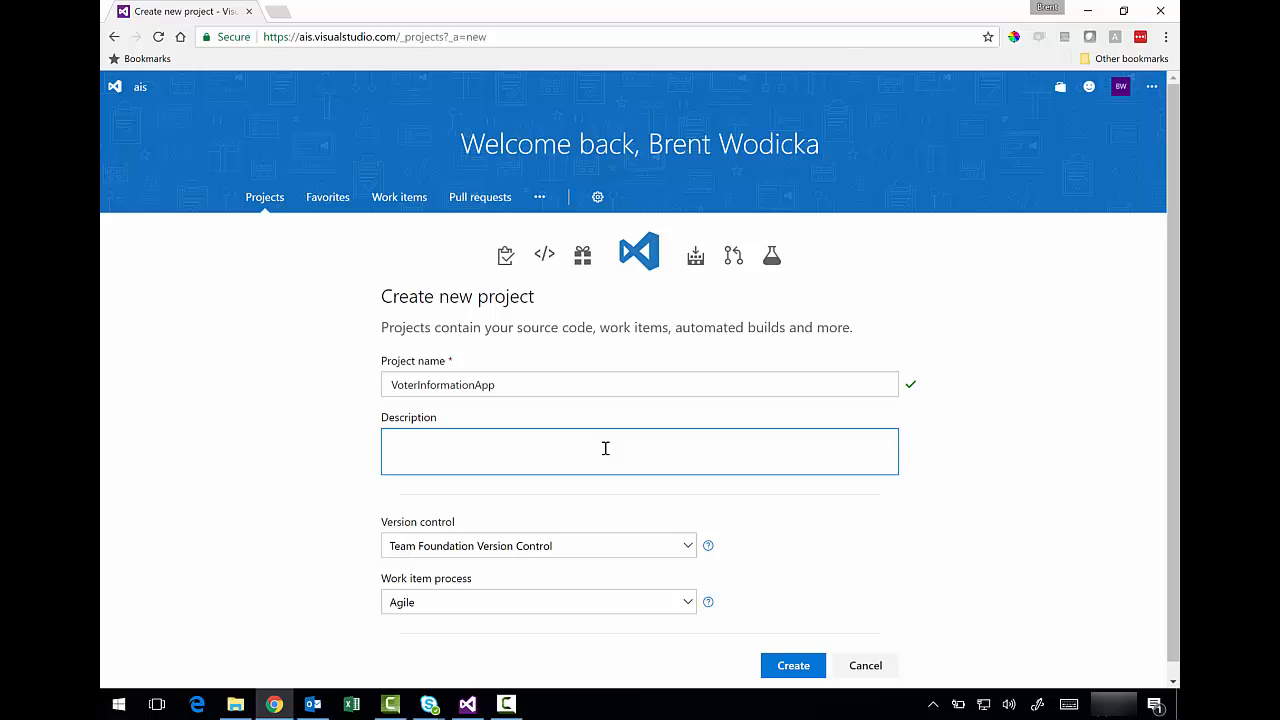
type("VSTS Workspace for the Voter")
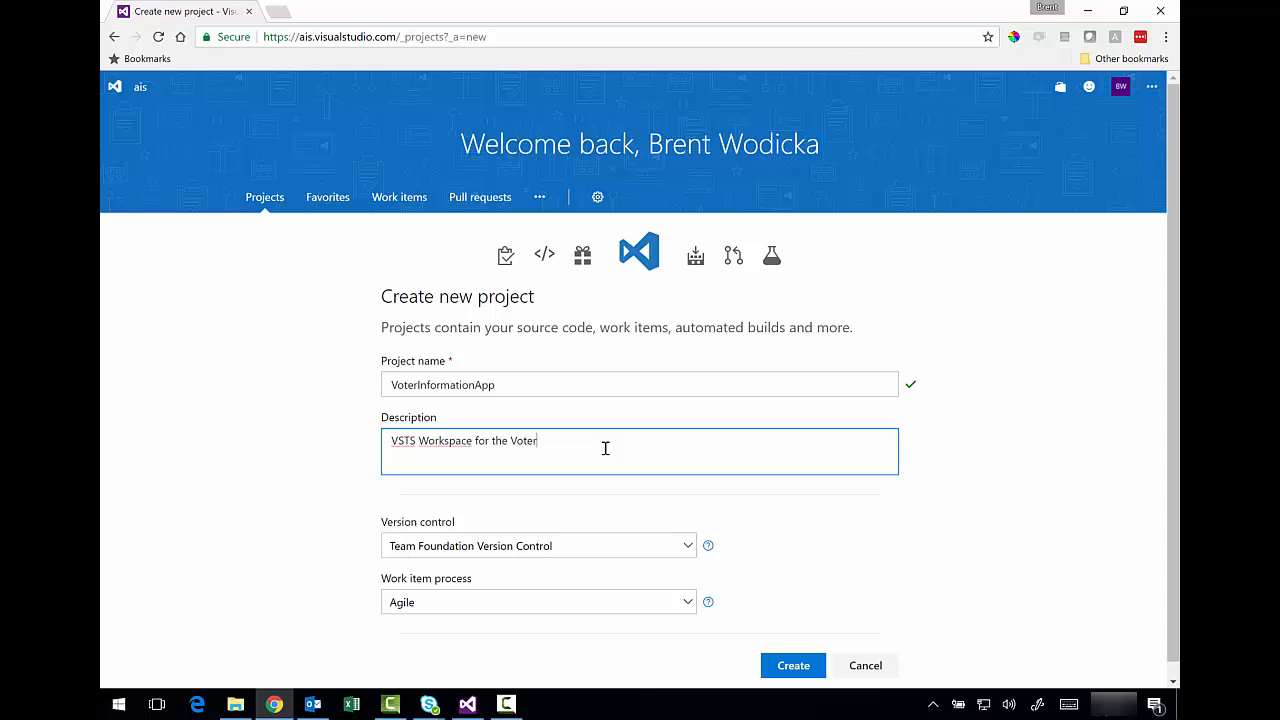
type(" Information Application")
left_click(1129, 526)
scroll(1169, 498, "down", 1)
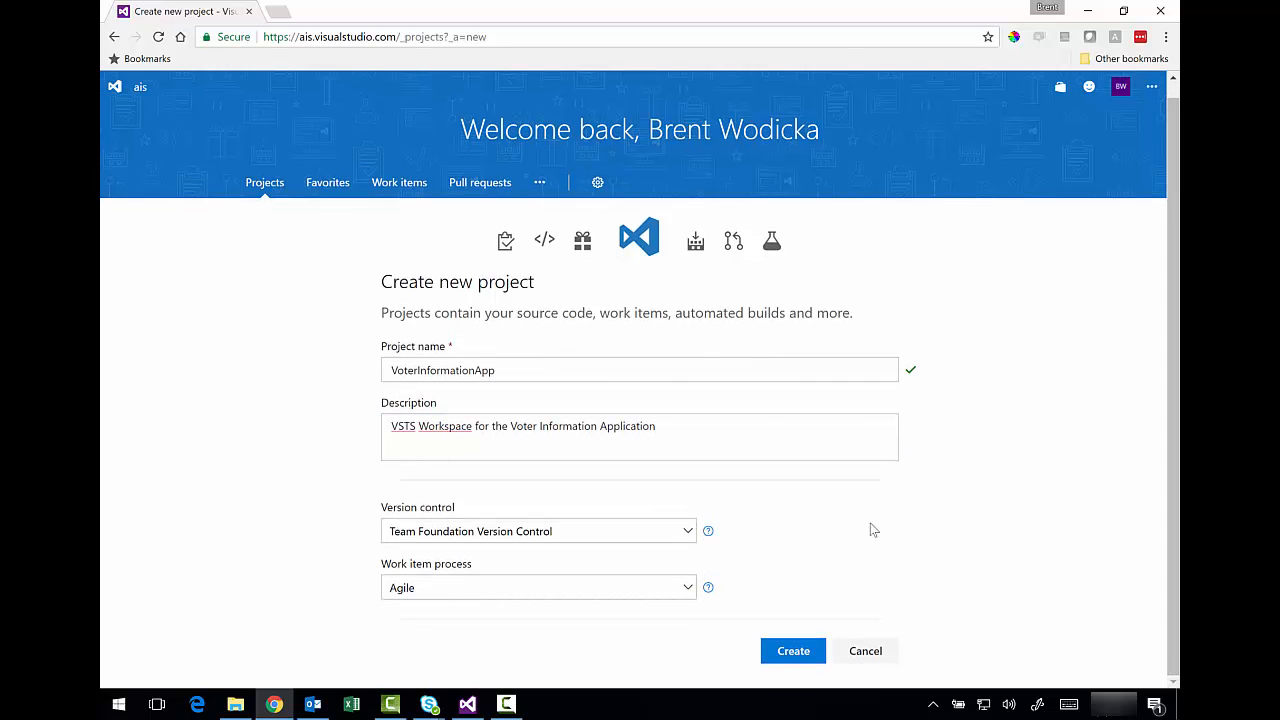
left_click(803, 651)
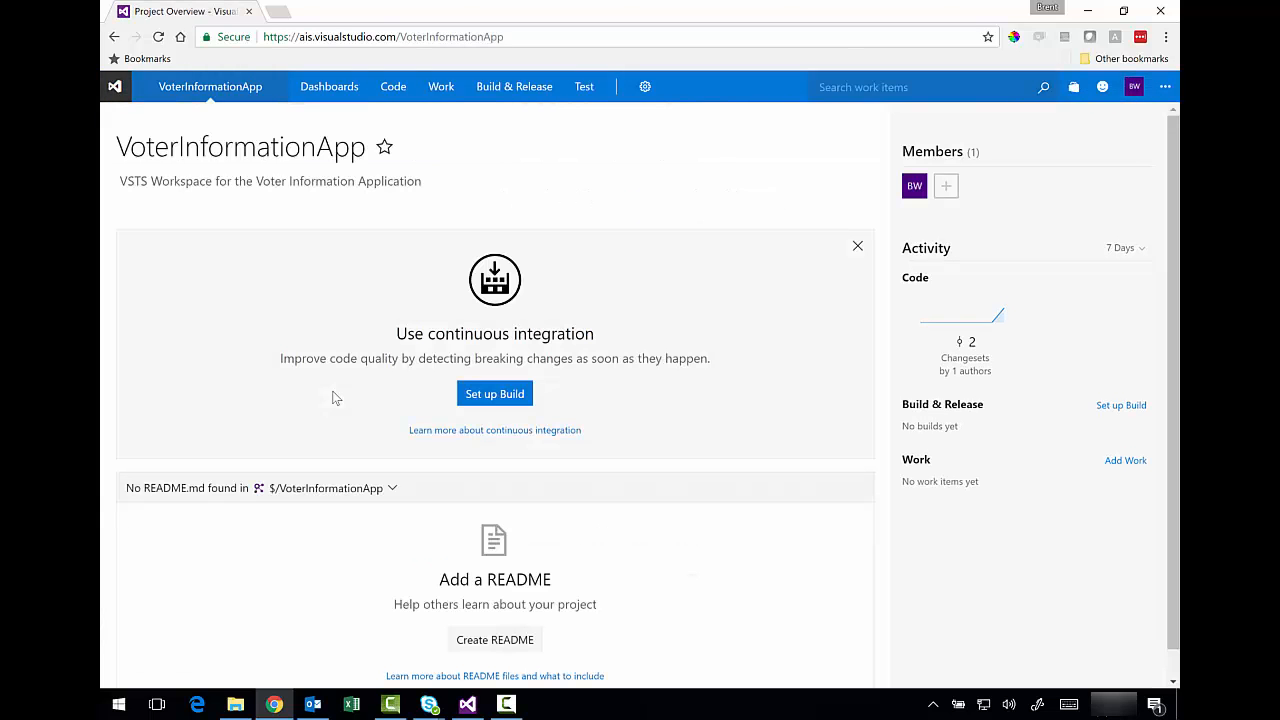
- Go to the VoterInformationApp project's Build & Release Builds page, which has no definitions yet
left_click(506, 704)
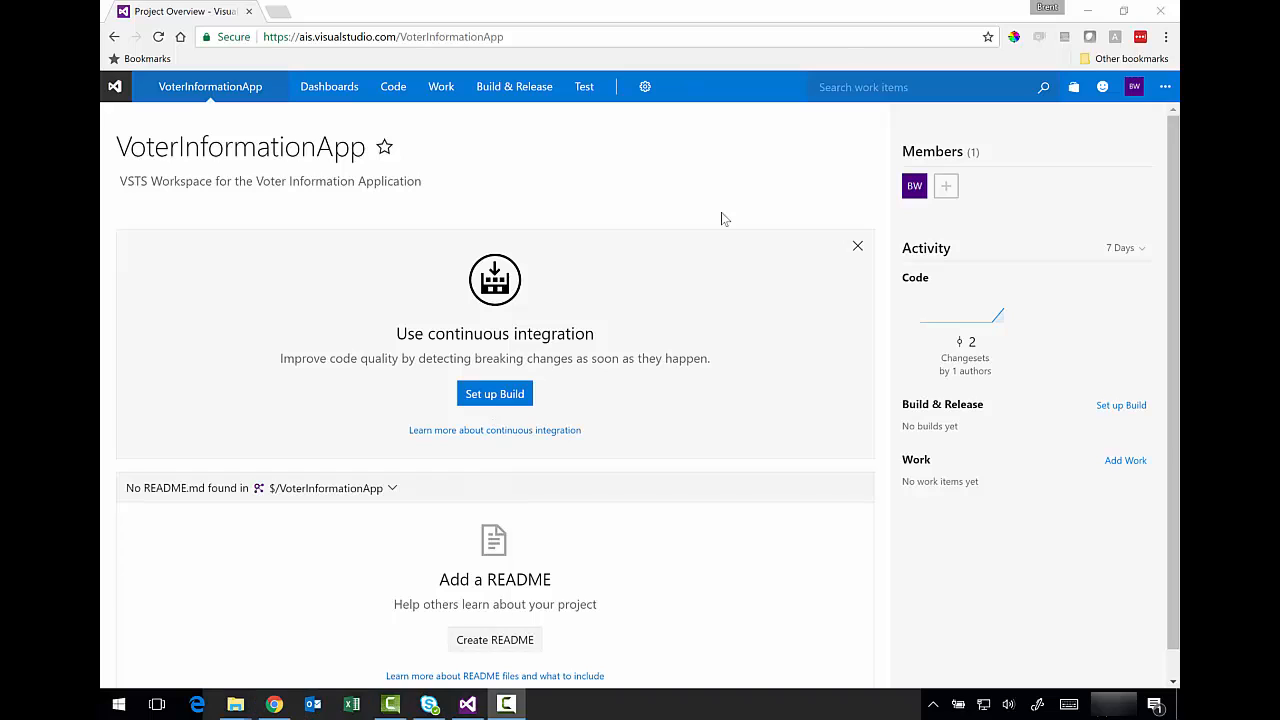
left_click(505, 90)
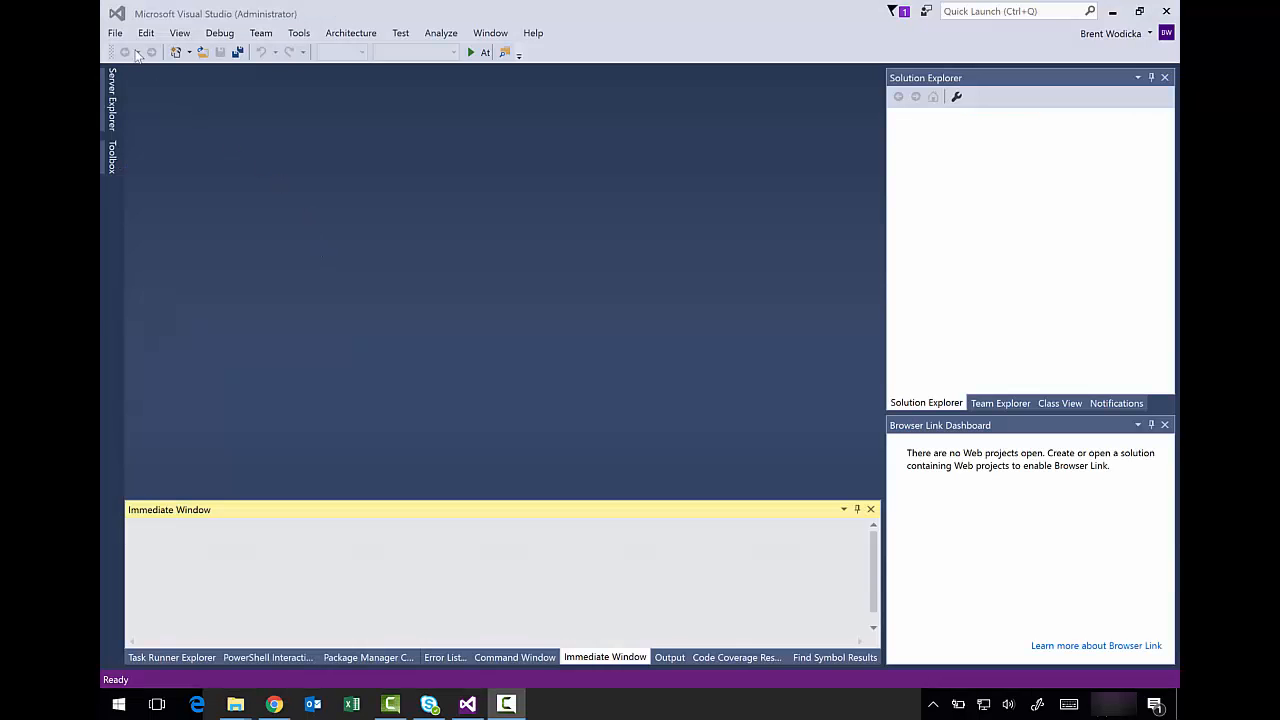
left_click(115, 33)
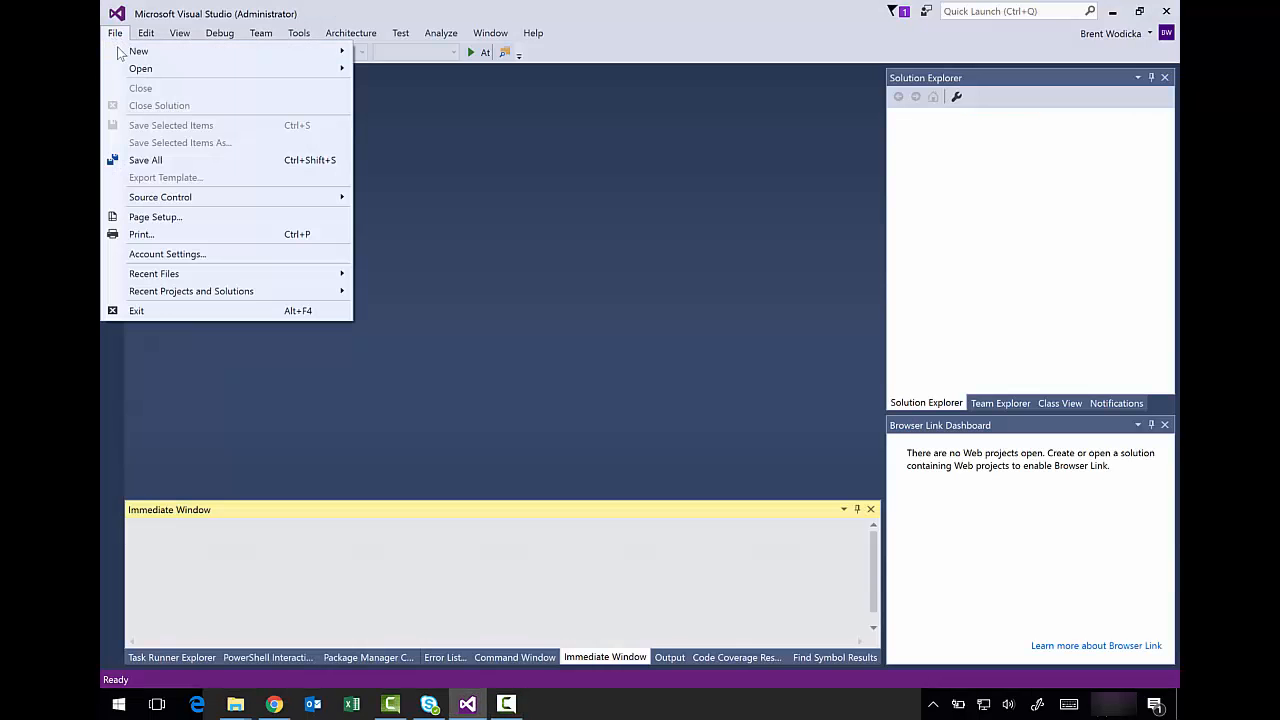
- Bring up Open Project/Solution and start entering the C:\projects\VoterInformationOne folder path
mouse_move(148, 74)
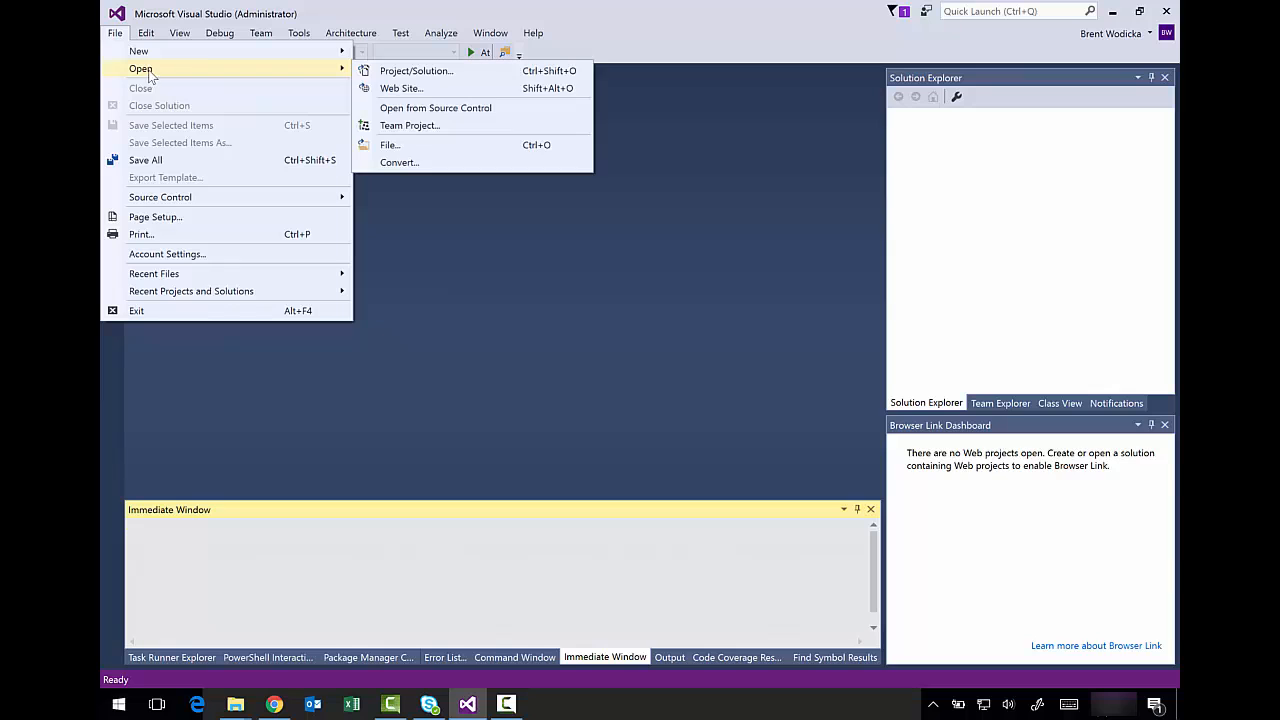
left_click(381, 72)
left_click(364, 40)
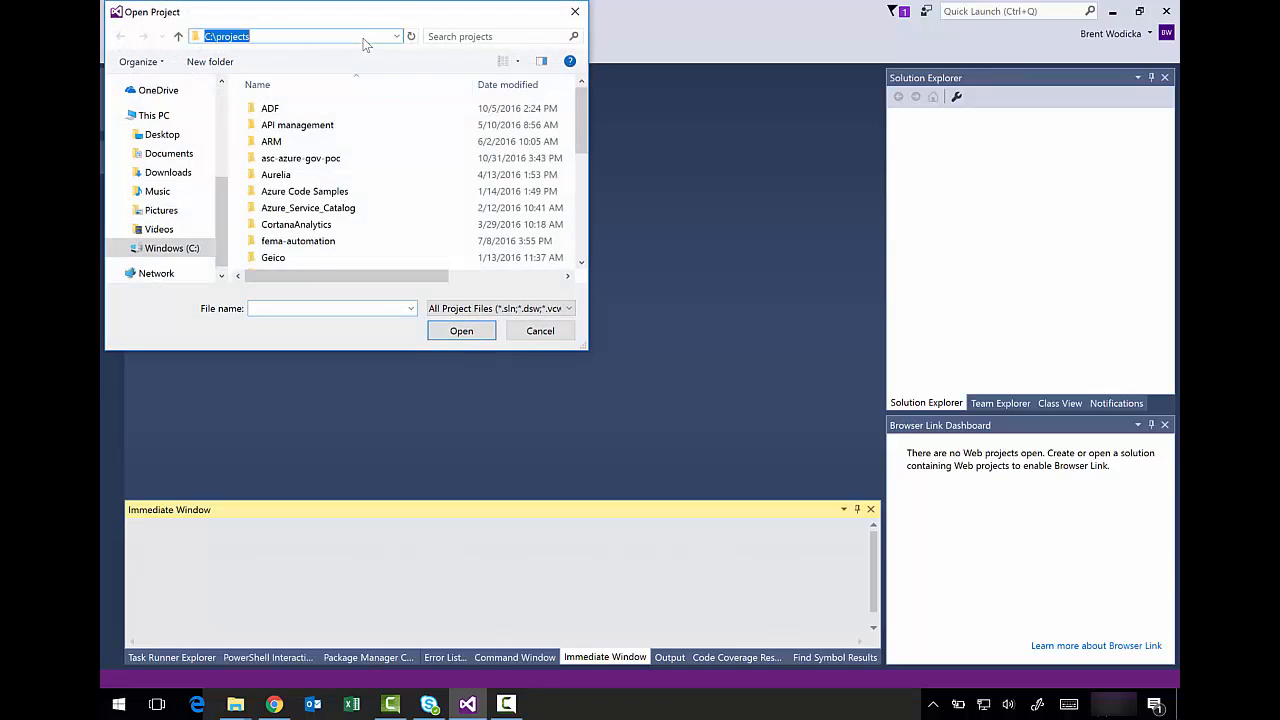
left_click(360, 36)
type("\\Vo")
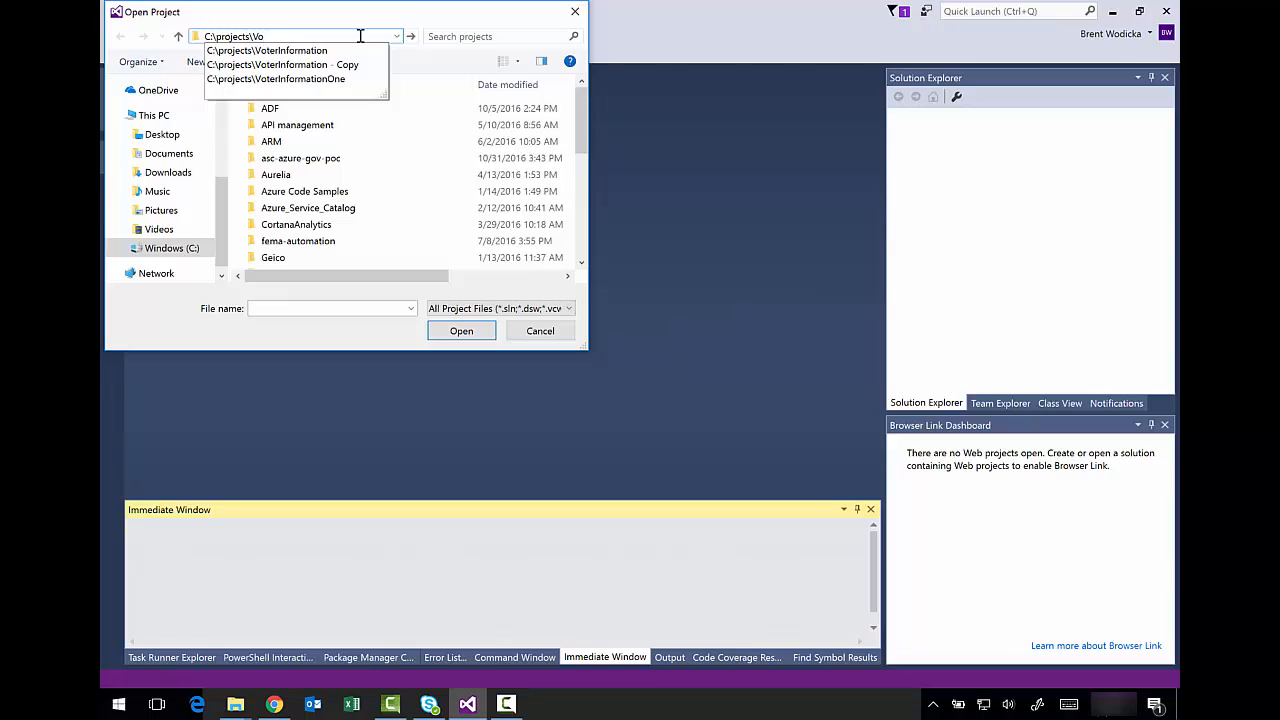
key("Down")
key("Down")
key("Down")
key("Escape")
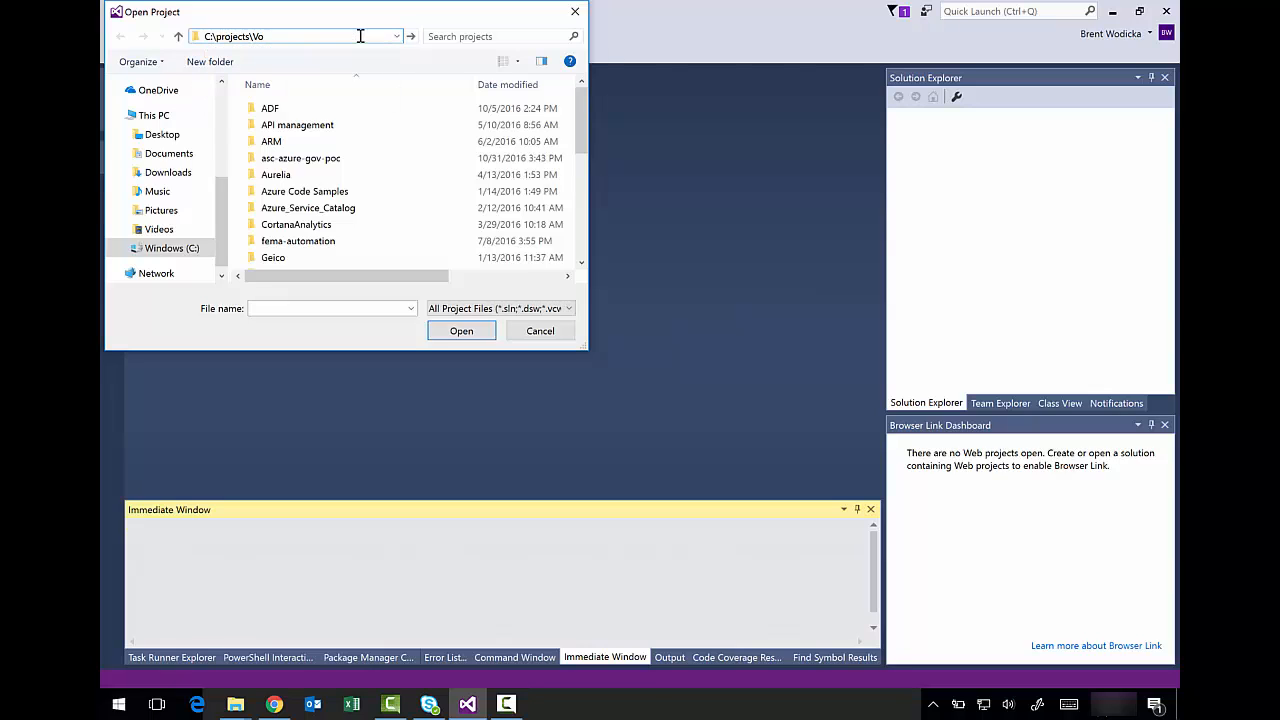
key("Escape")
- Go into the VoterInformationOne folder and open VoterInformation.sln
left_click(358, 36)
left_click(357, 36)
type("\\v")
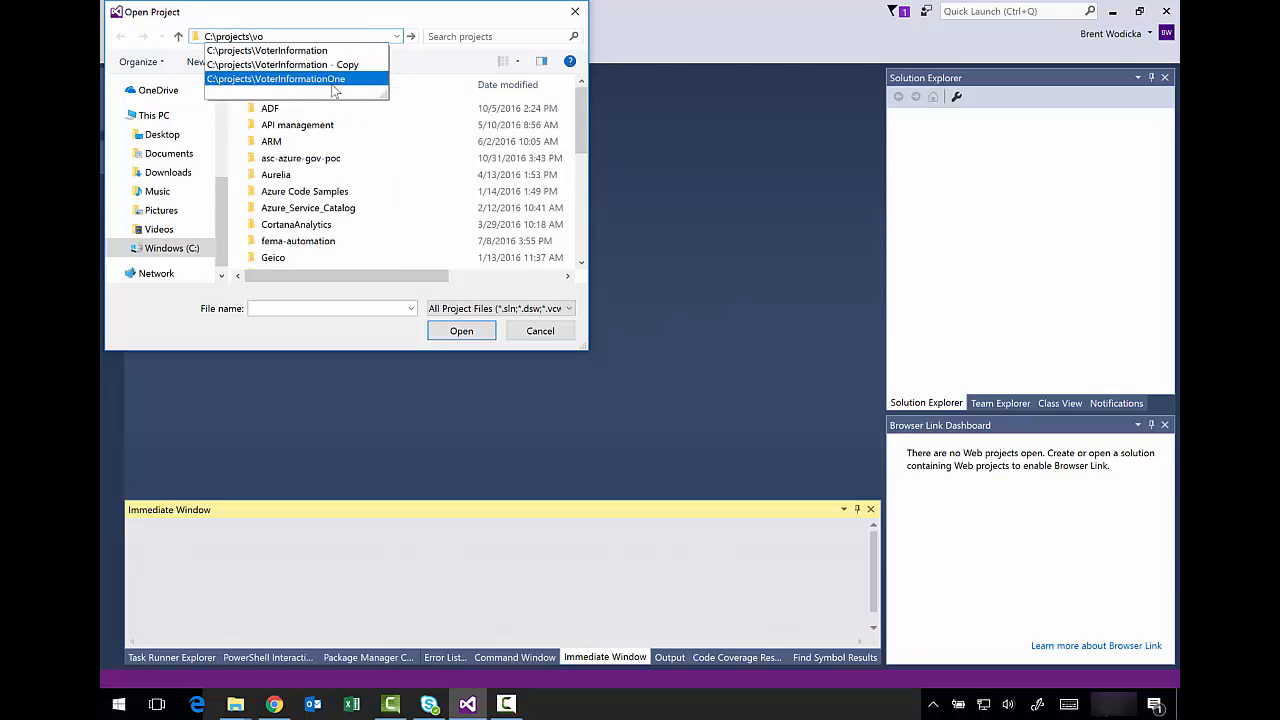
type("o")
left_click(333, 79)
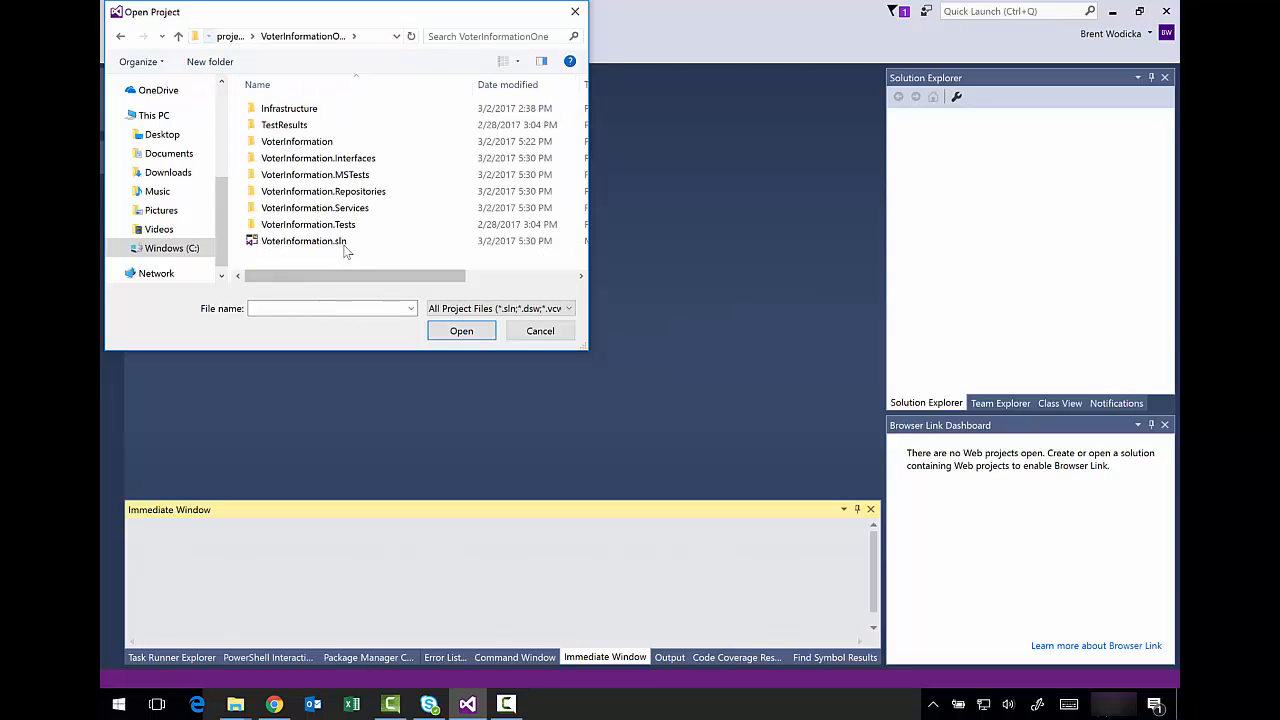
left_click(314, 249)
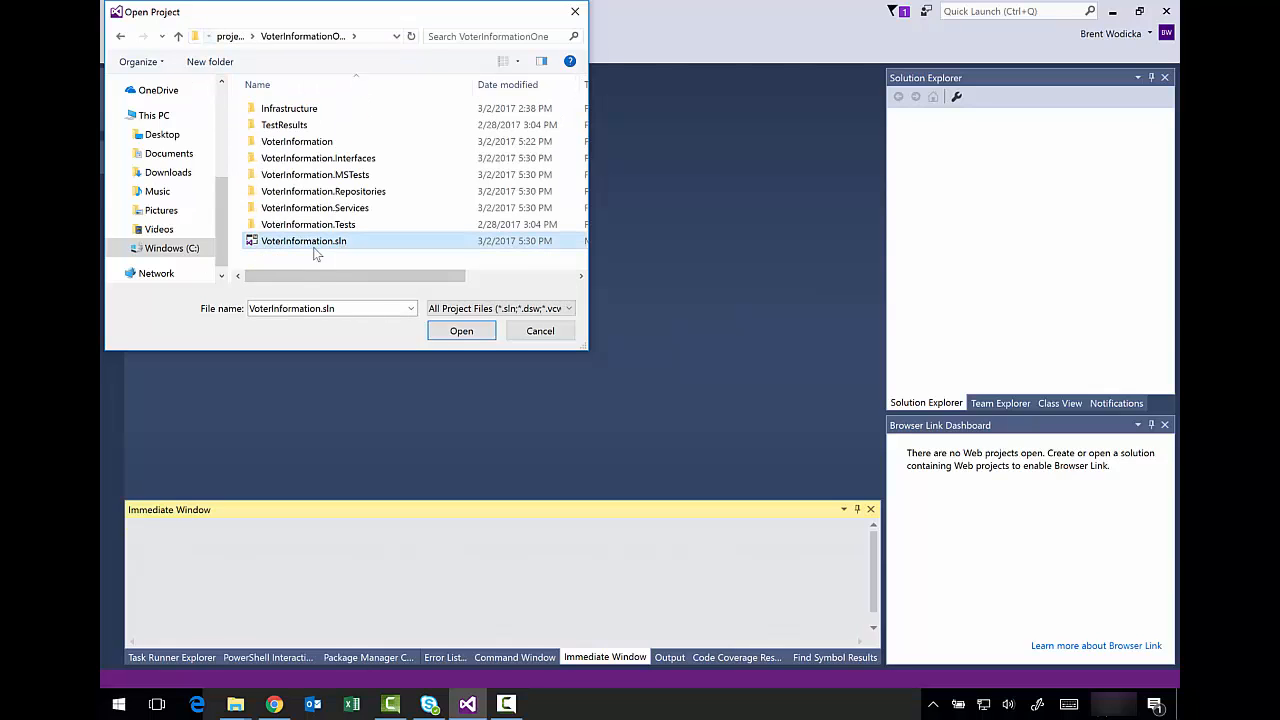
left_click(452, 333)
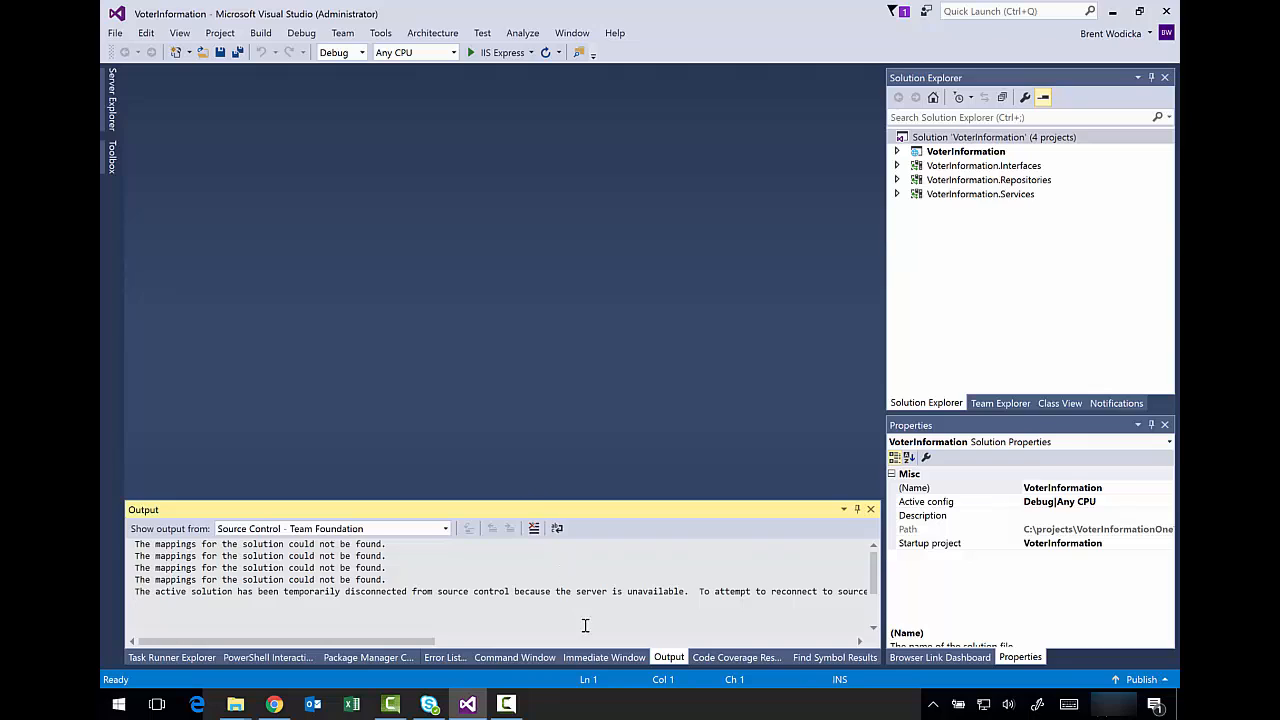
left_click(604, 657)
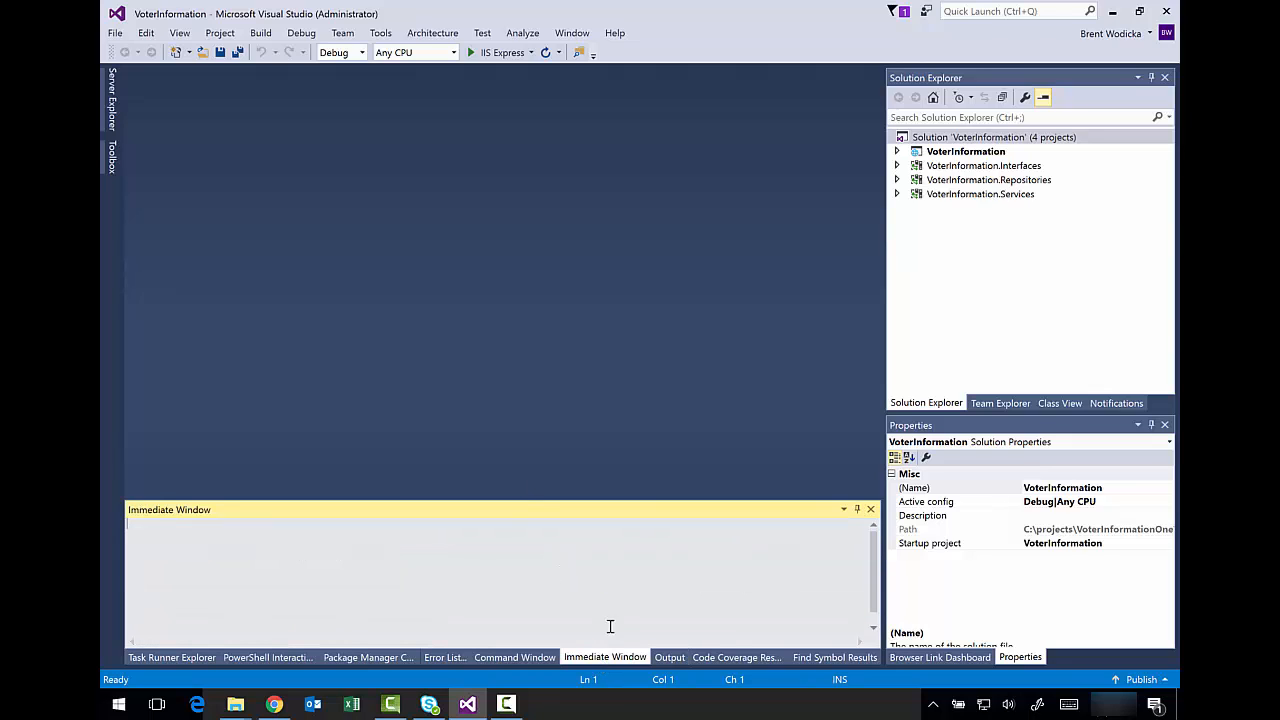
- Build all four VoterInformation projects successfully and run the site at localhost:13476 with Ctrl+F5
right_click(950, 140)
left_click(872, 150)
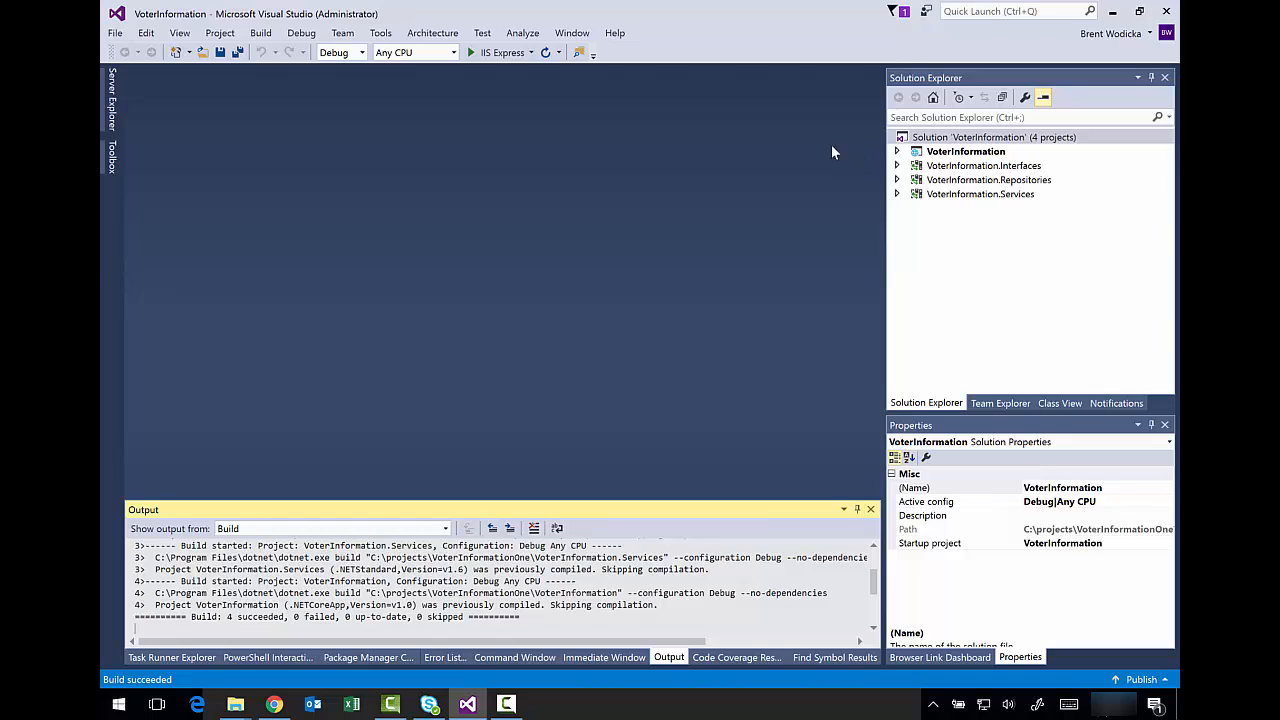
left_click(916, 138)
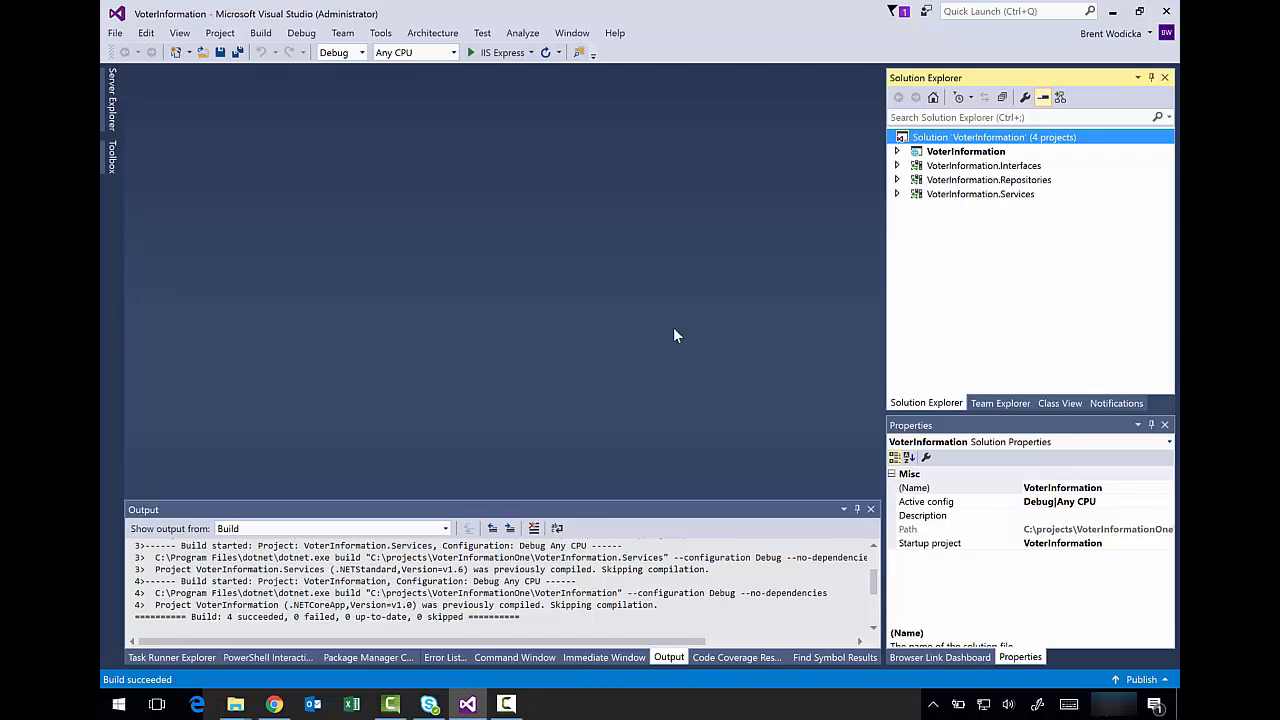
key("ctrl+shift+b")
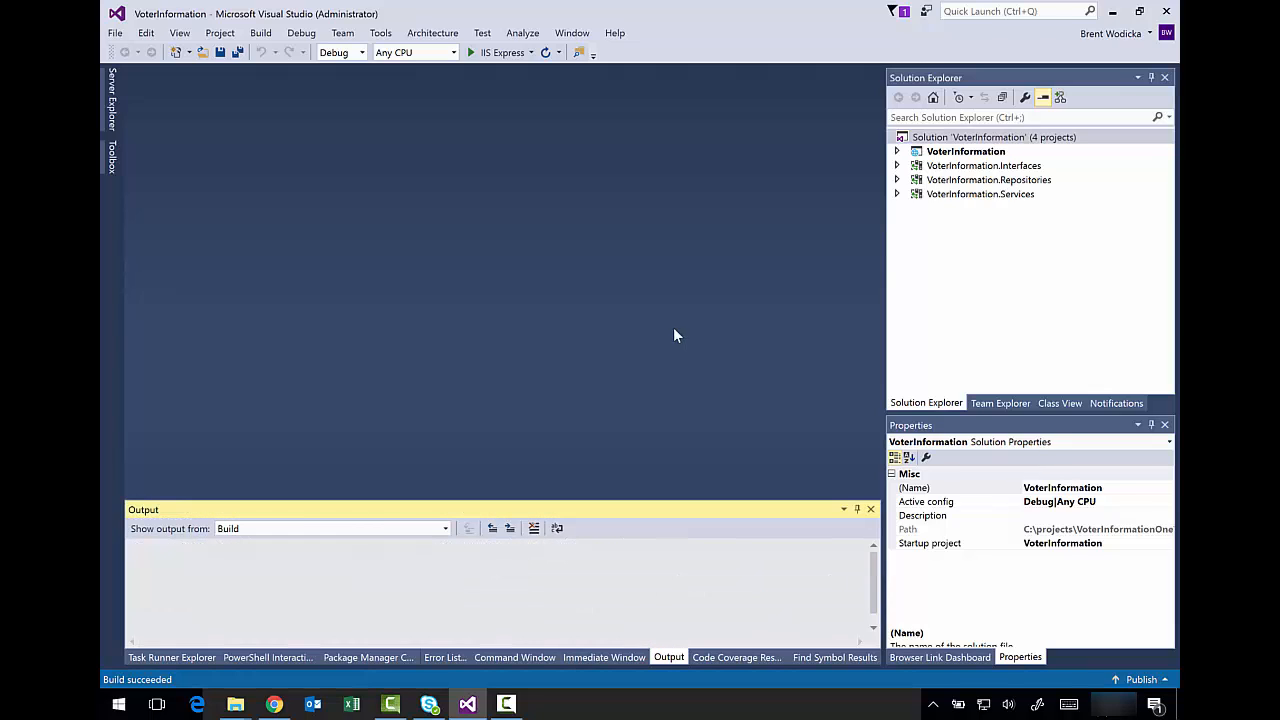
key("ctrl+F5")
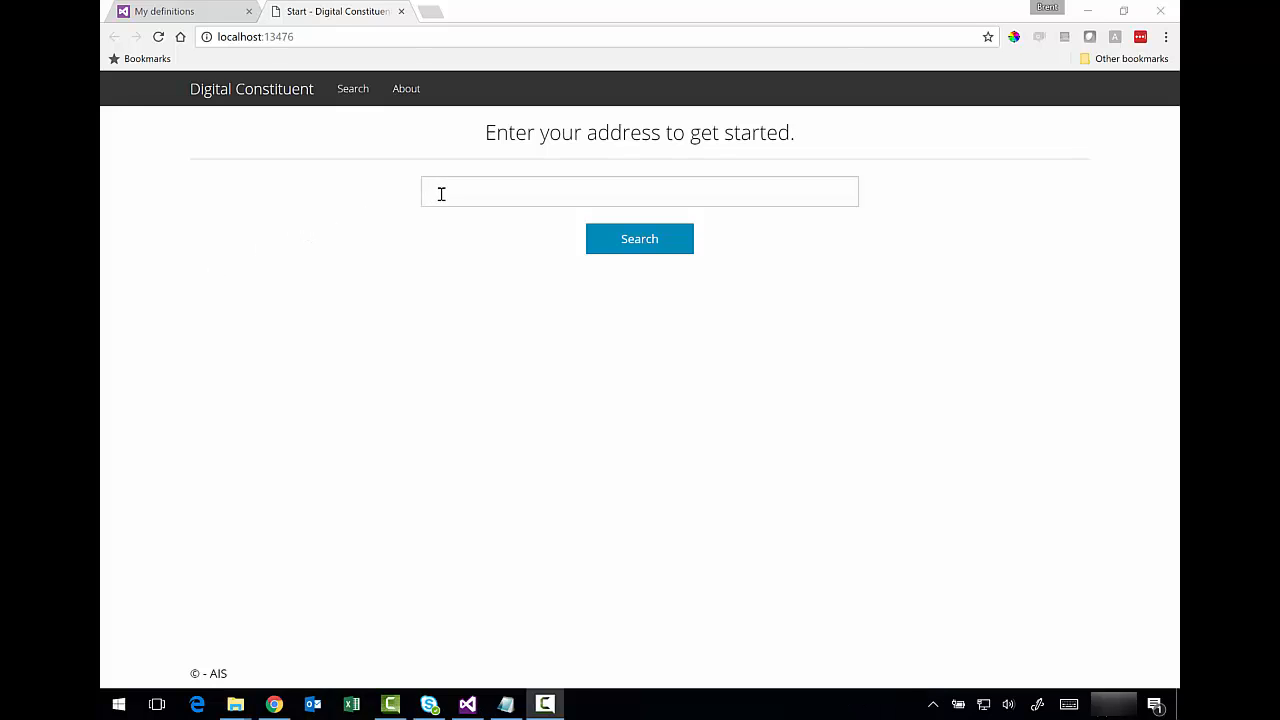
- Search the Digital Constituent app for a pasted street address
left_click(441, 194)
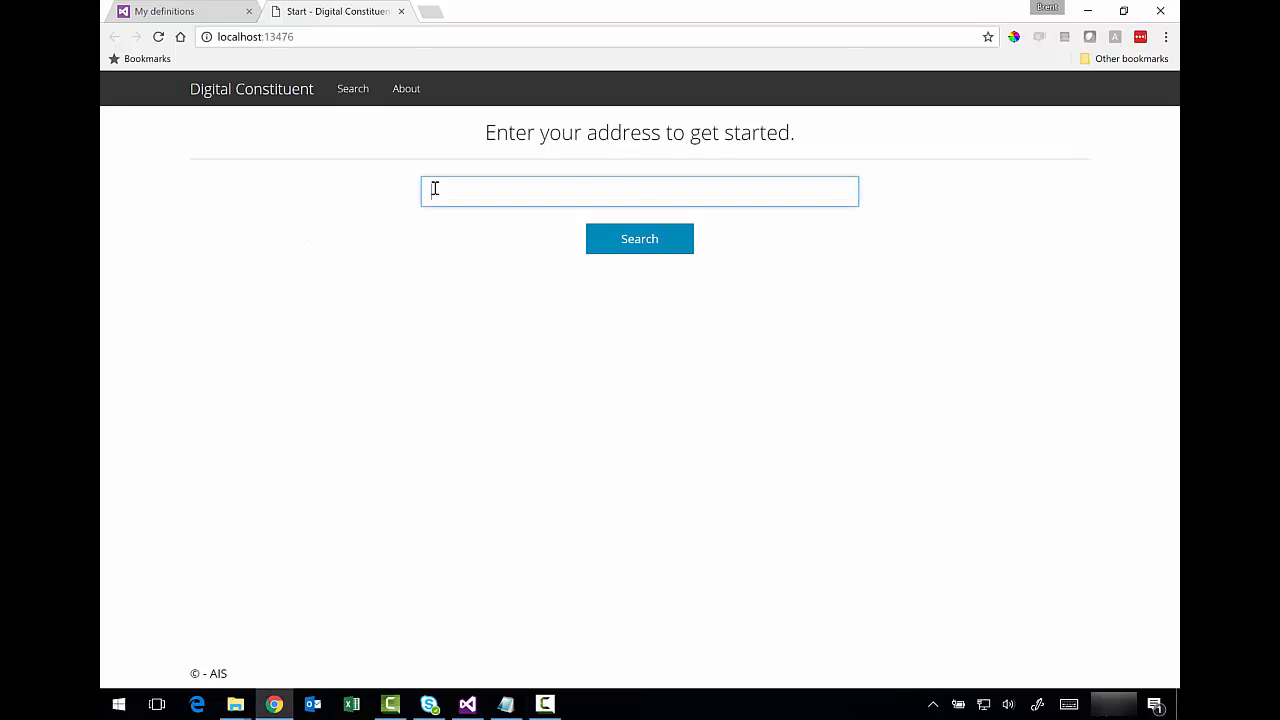
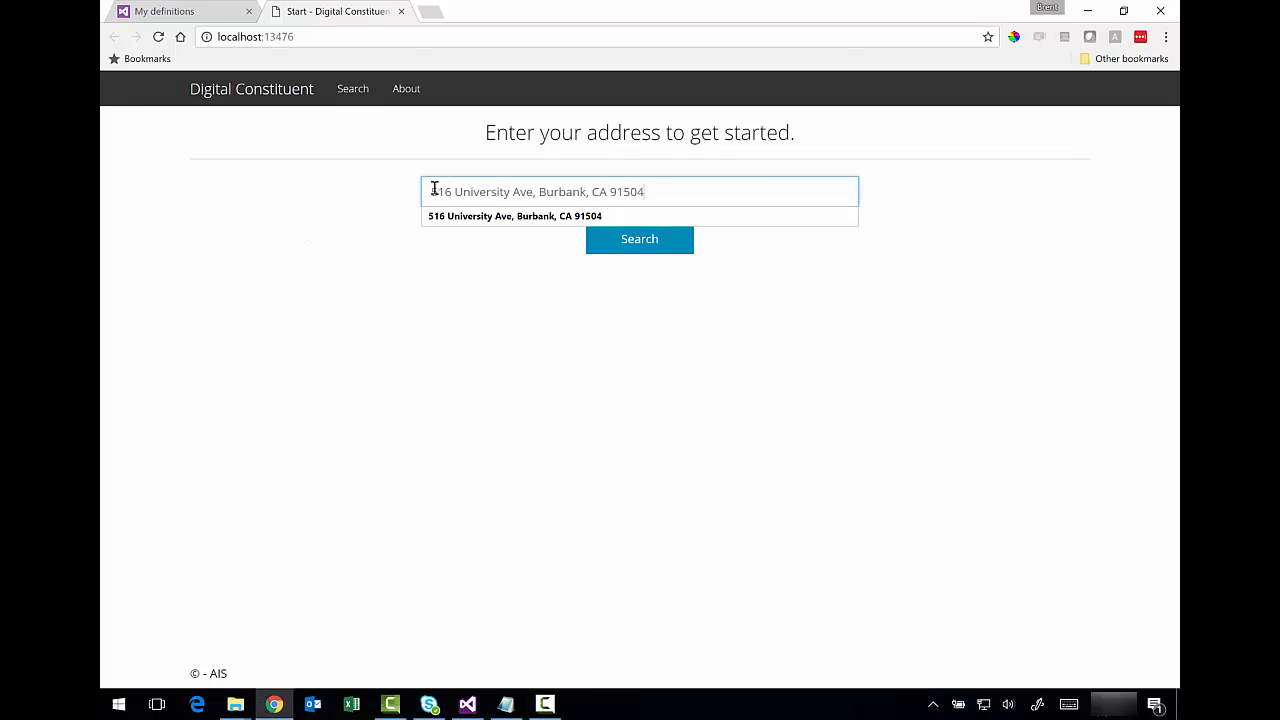
left_click(490, 271)
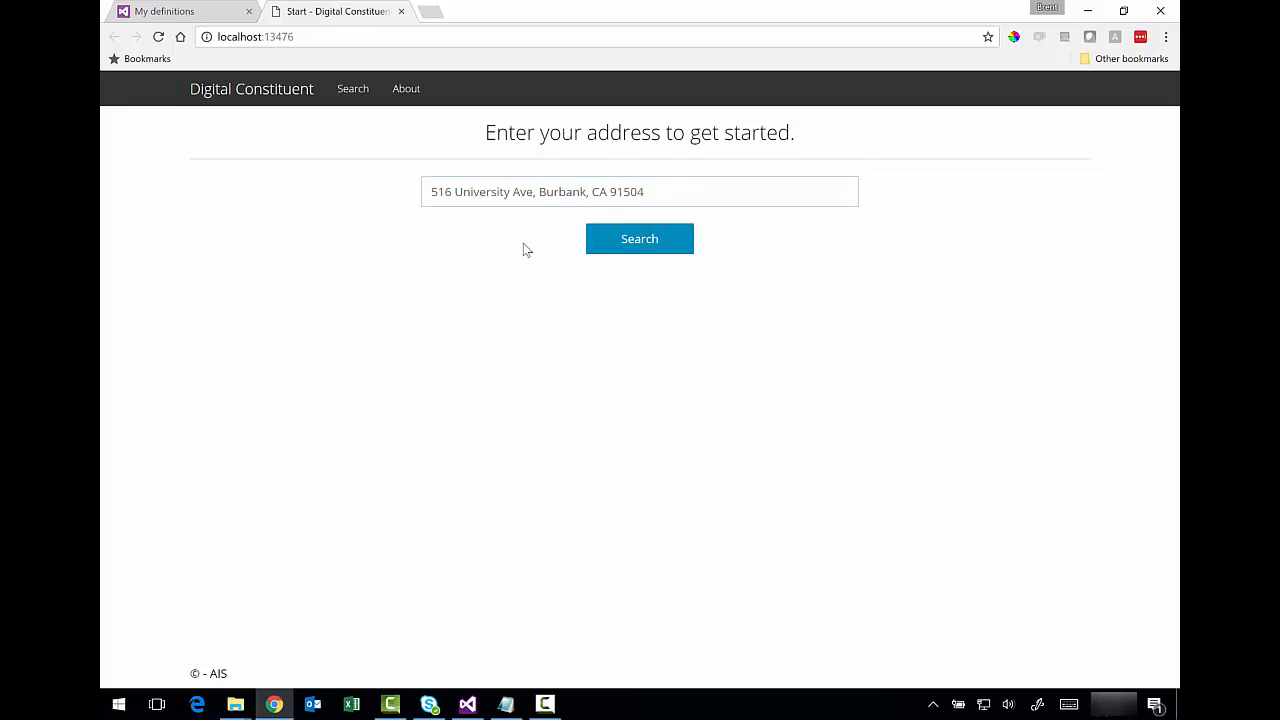
left_click(612, 245)
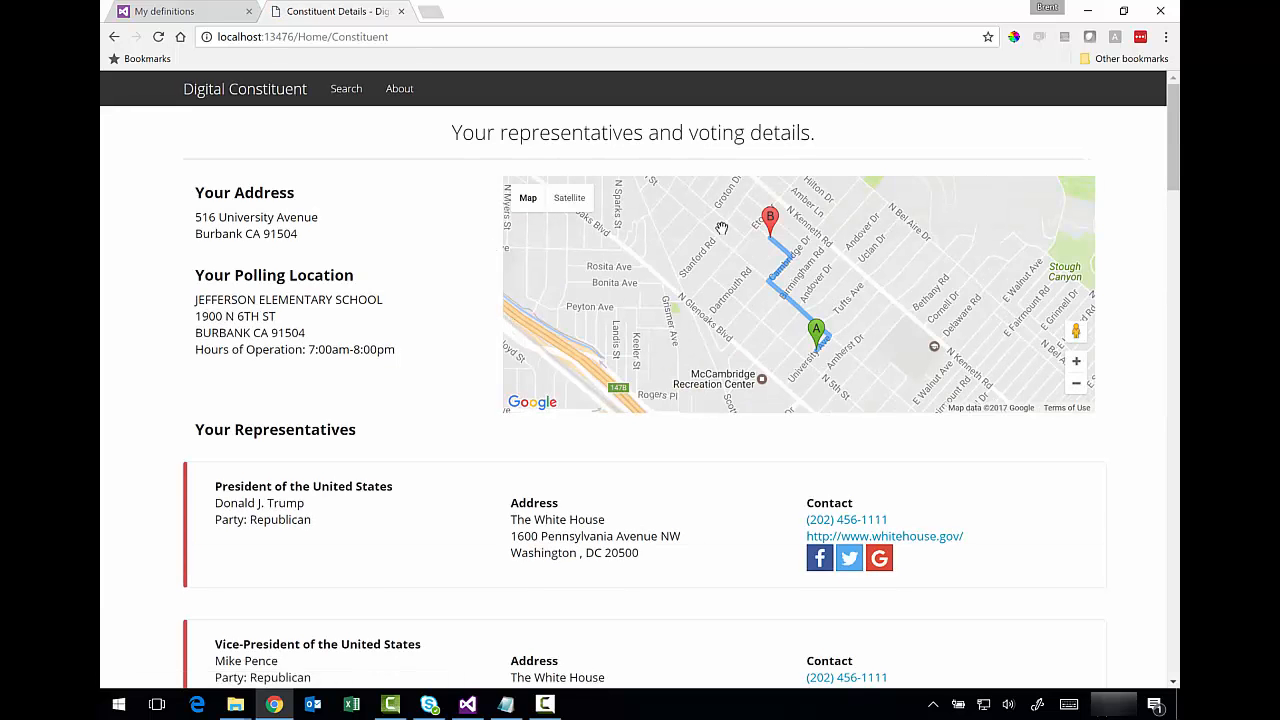
- Highlight the street name, Polling Location and Your Representatives headings in the results
left_click_drag(219, 217, 278, 220)
left_click(338, 266)
left_click_drag(243, 278, 318, 279)
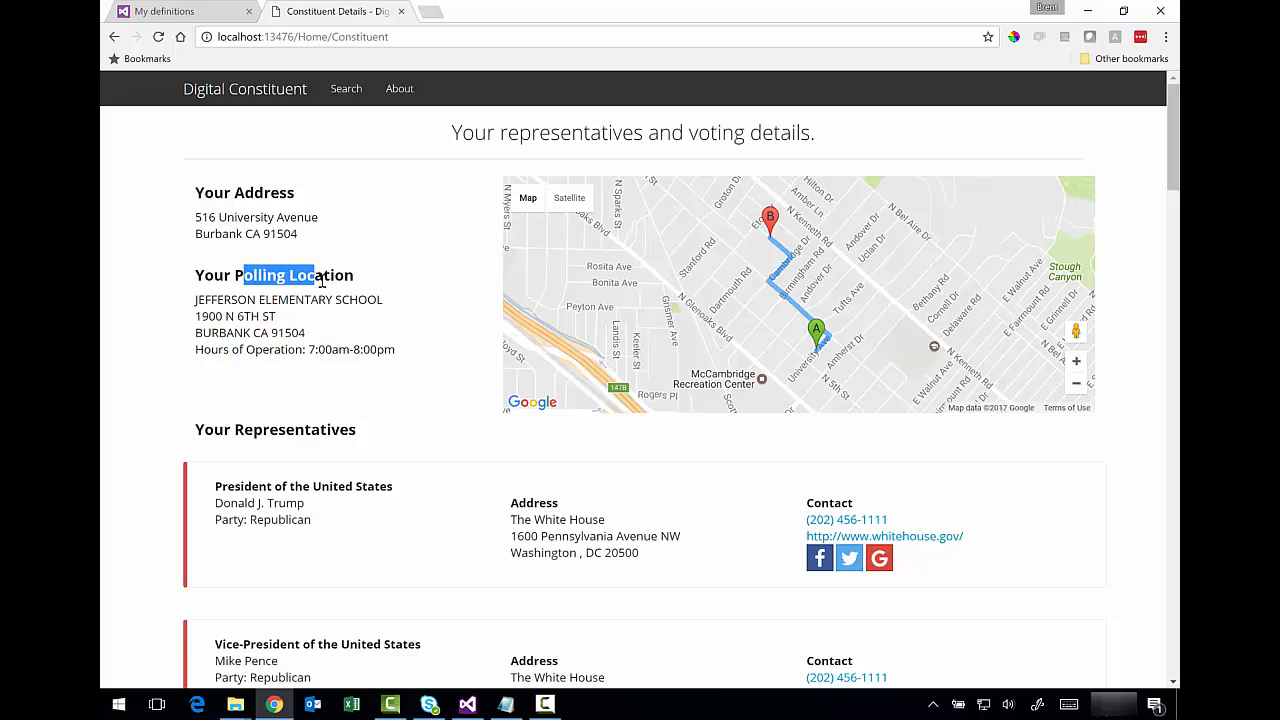
left_click(415, 307)
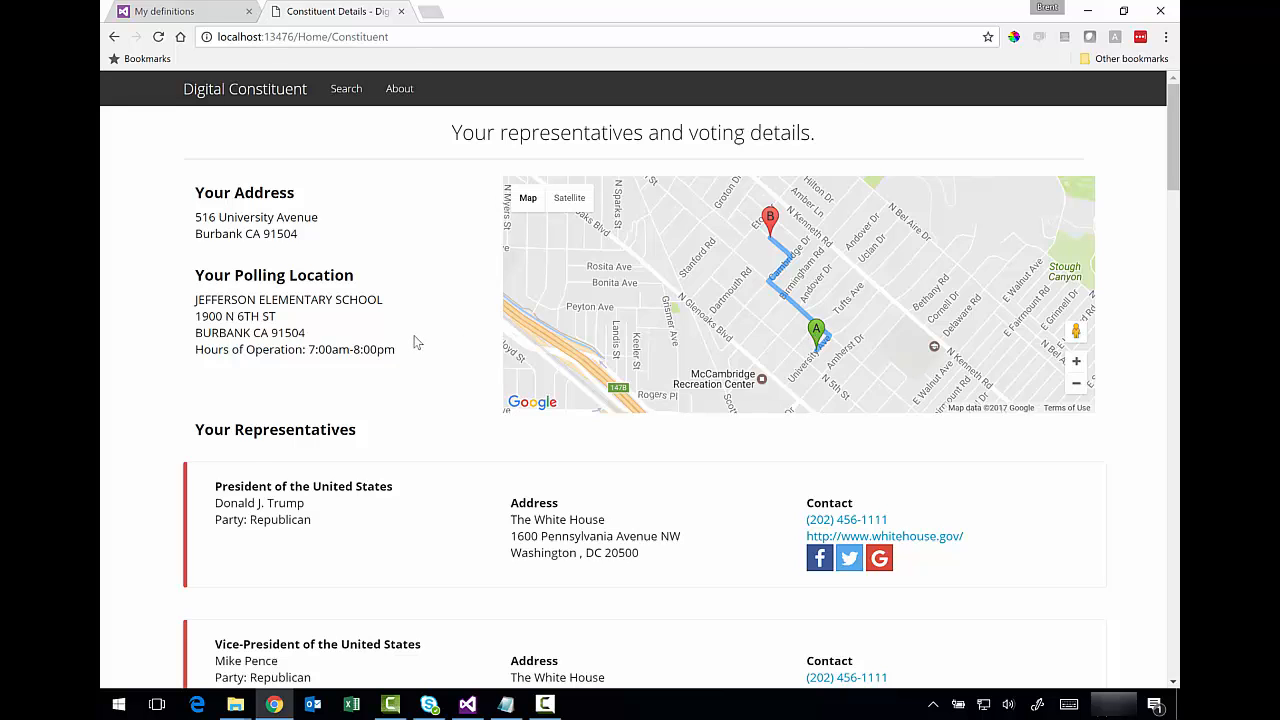
scroll(256, 340, "down", 1)
left_click_drag(224, 350, 332, 352)
left_click(377, 367)
- Check that the Governor's Facebook and Twitter links open his profiles, closing each tab
scroll(377, 369, "down", 2)
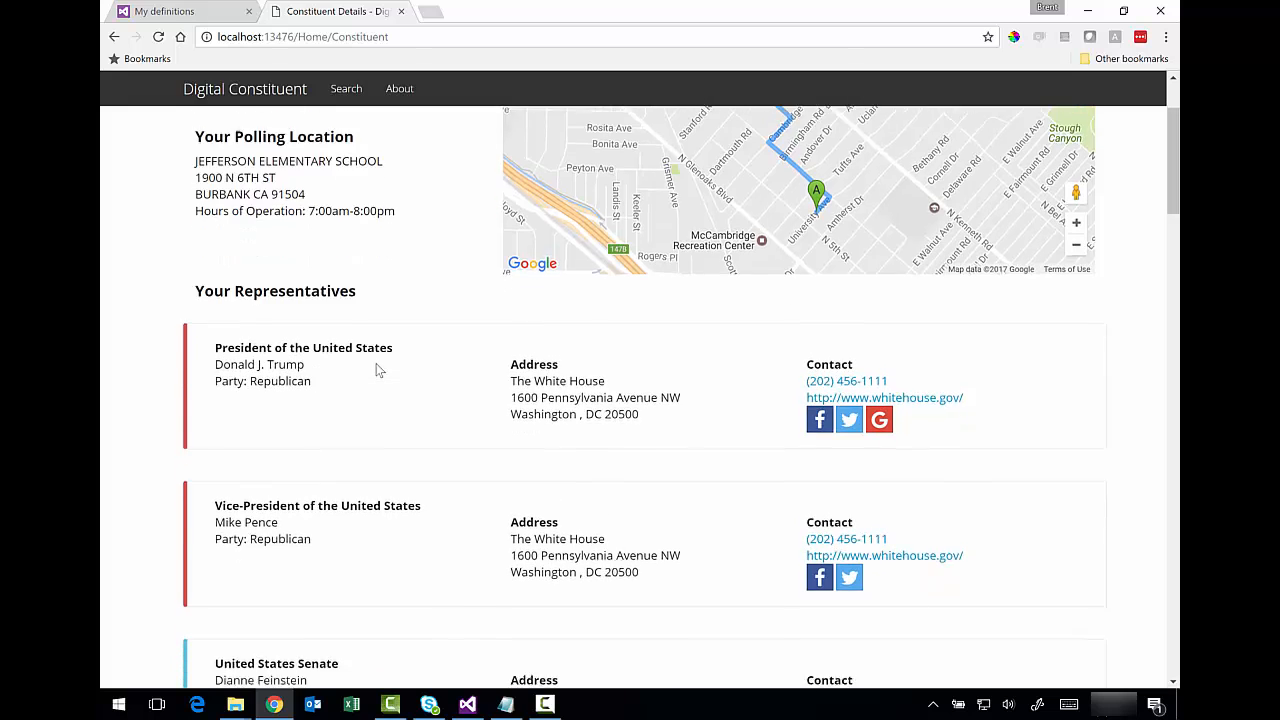
scroll(366, 372, "down", 1)
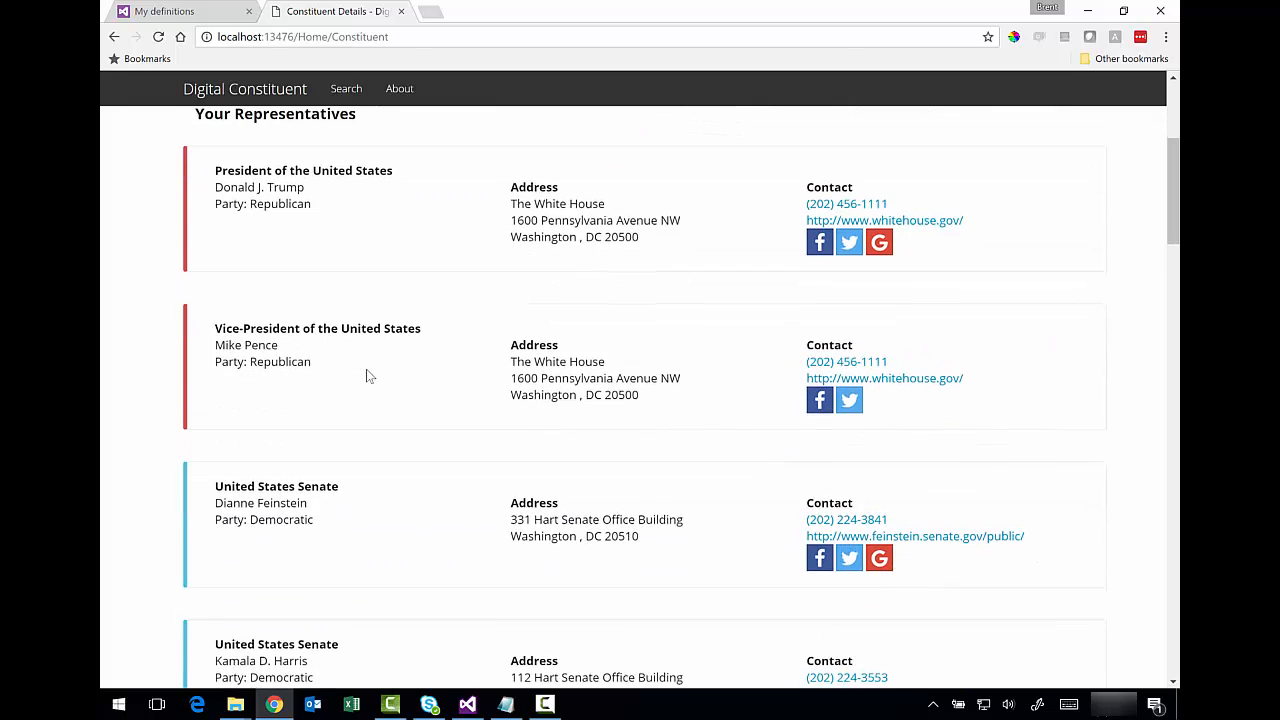
scroll(366, 371, "down", 2)
scroll(366, 375, "down", 2)
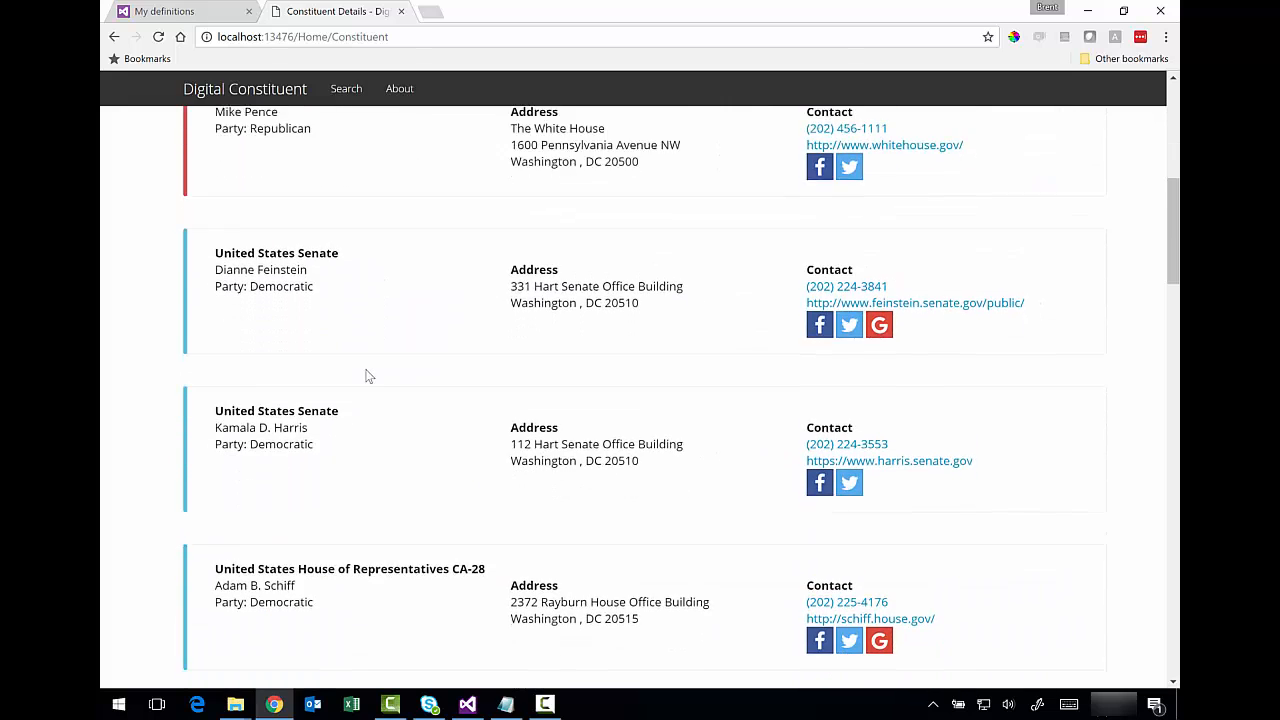
scroll(368, 377, "down", 1)
scroll(366, 377, "down", 1)
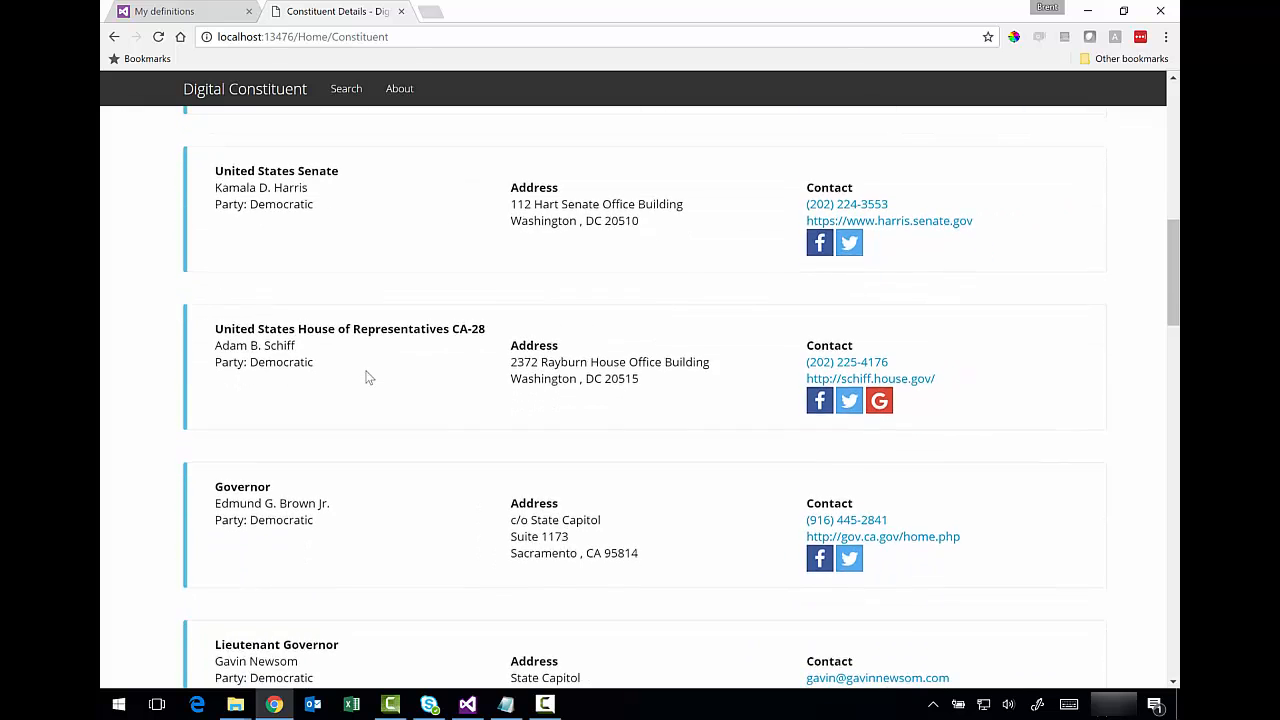
scroll(366, 377, "down", 2)
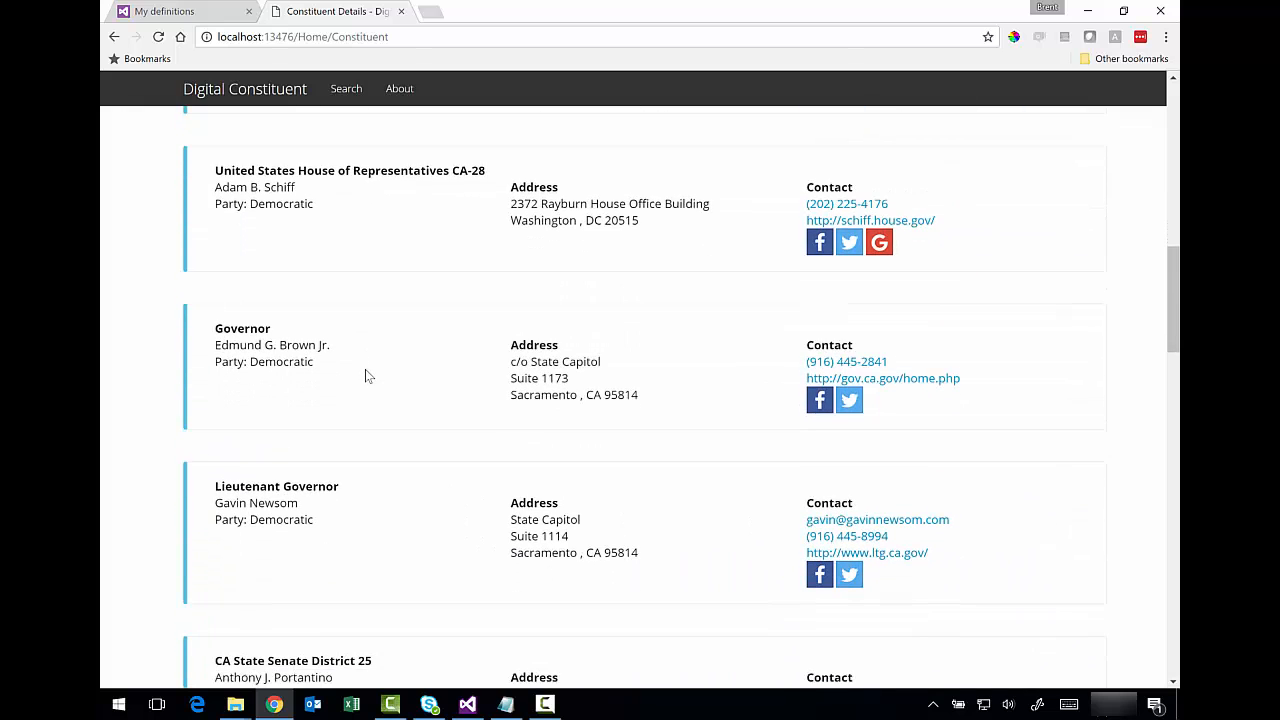
scroll(365, 376, "down", 2)
scroll(365, 377, "up", 2)
left_click(820, 402)
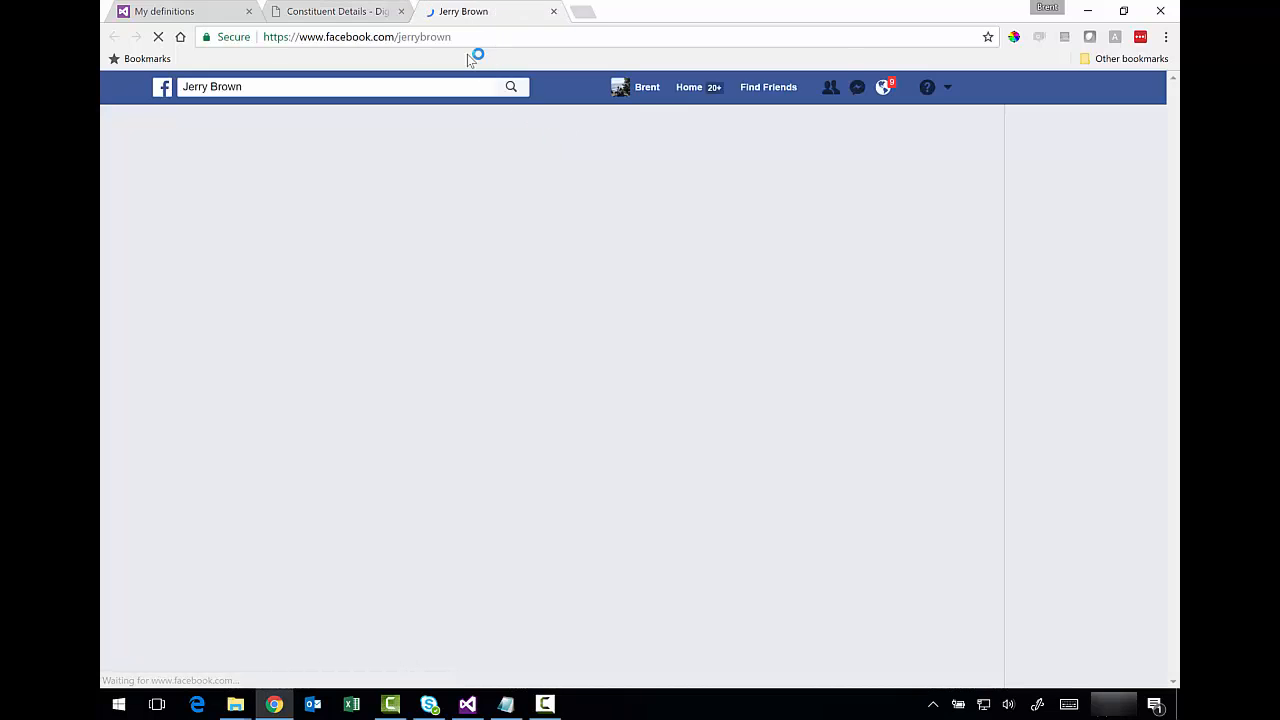
left_click(554, 12)
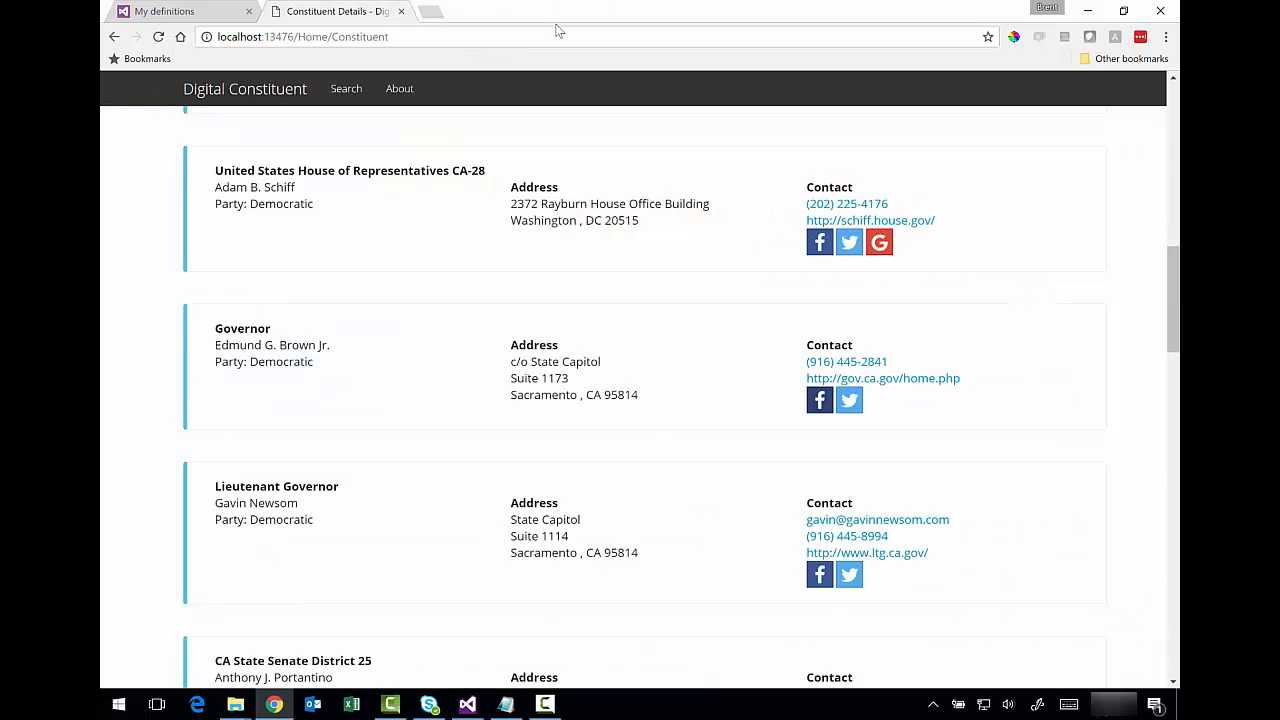
left_click(849, 401)
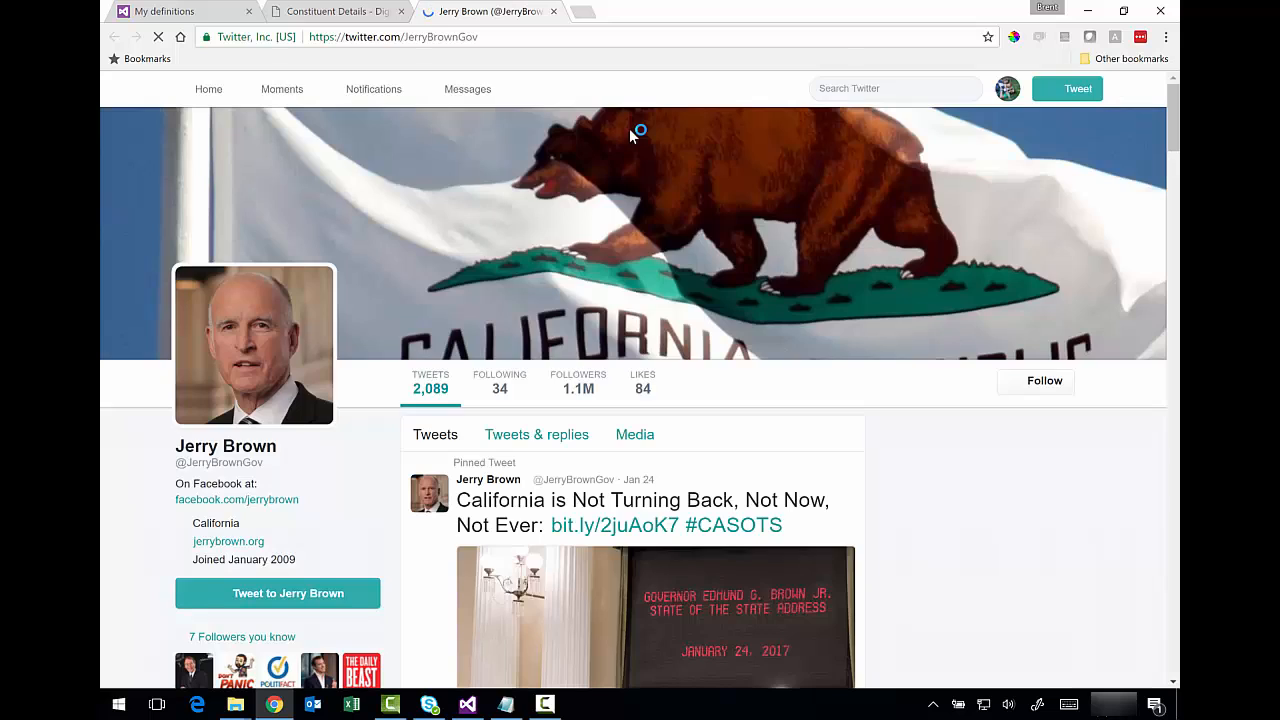
left_click(554, 11)
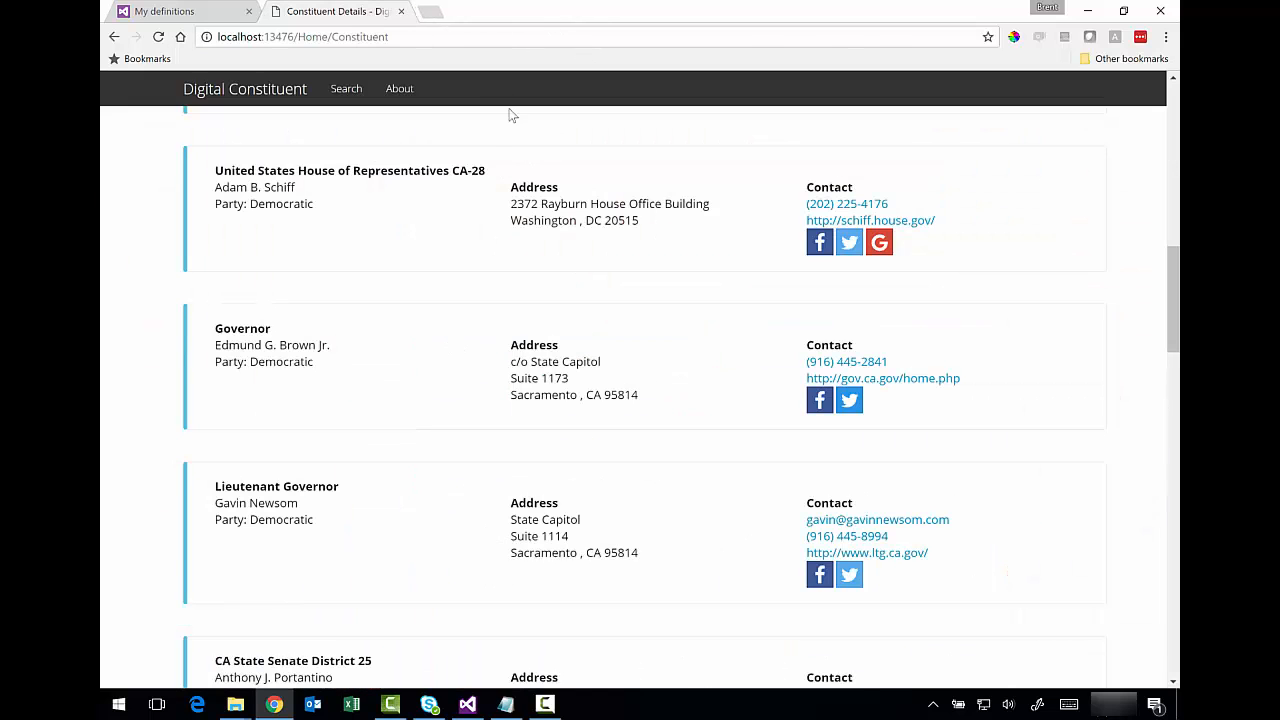
scroll(679, 319, "down", 2)
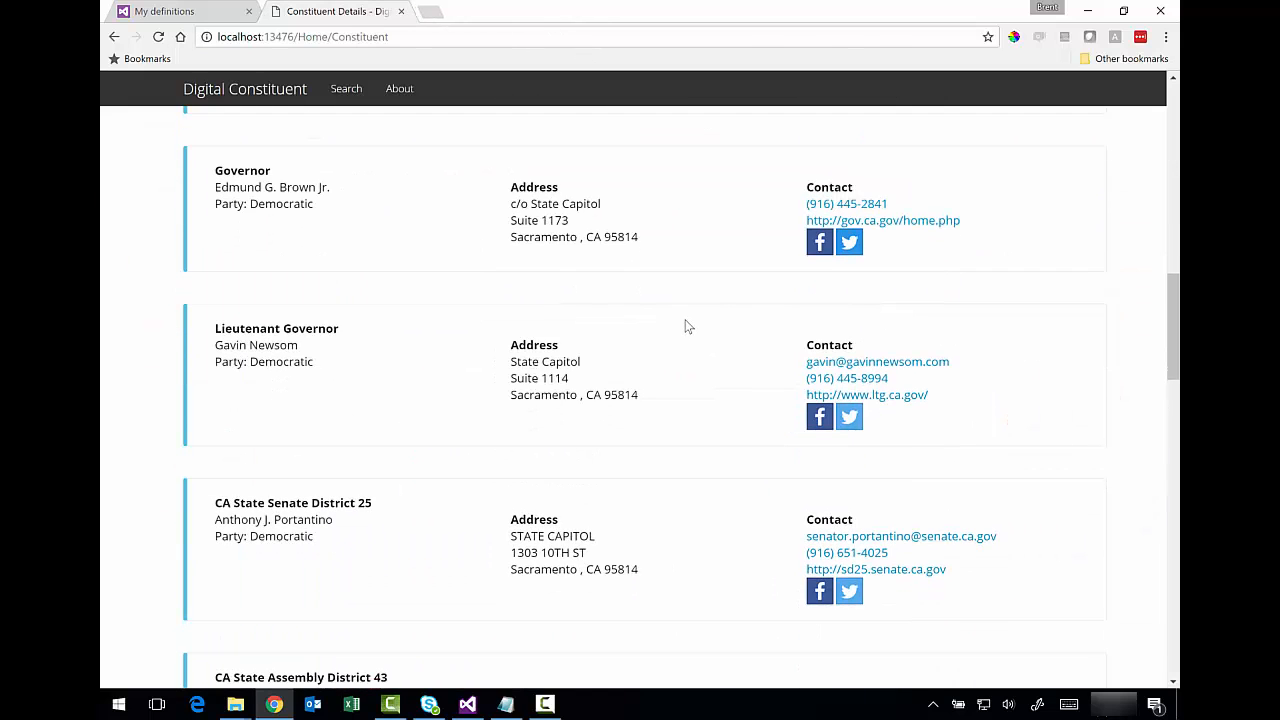
scroll(685, 324, "up", 1)
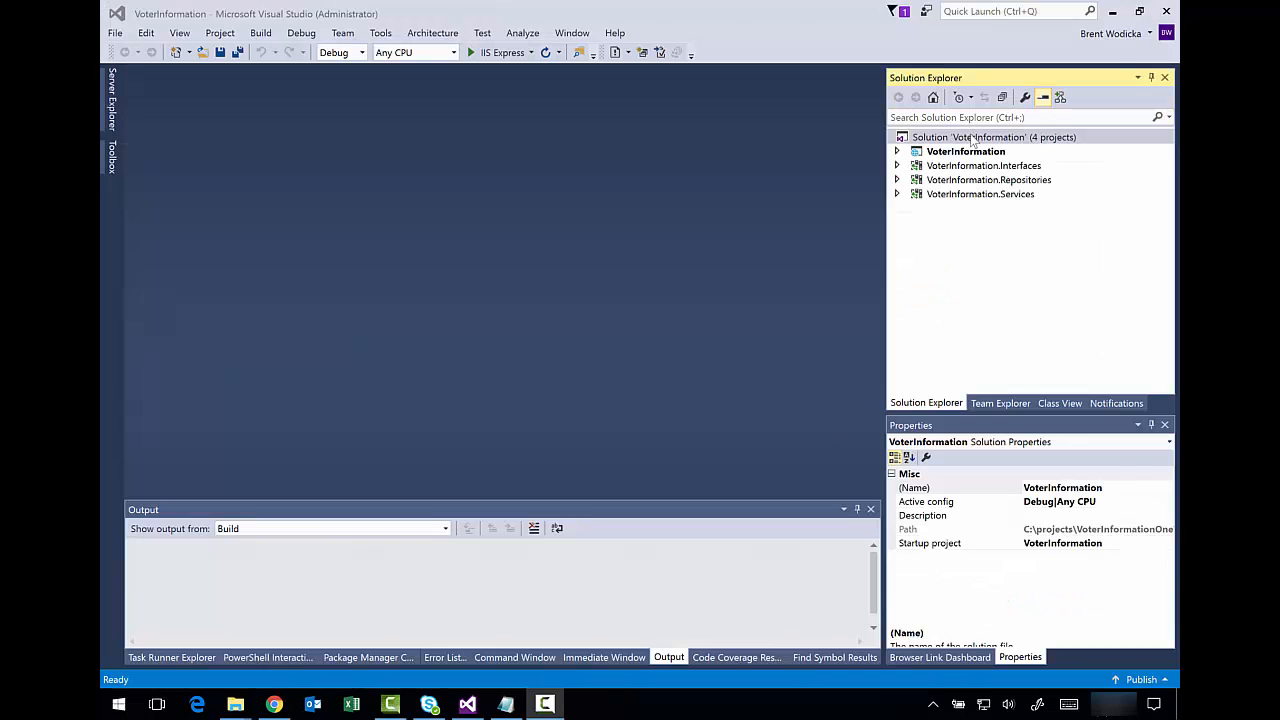
- Show Team Explorer's Manage Connections page listing ais.visualstudio.com and aisosd.visualstudio.com
left_click(975, 137)
left_click(1000, 404)
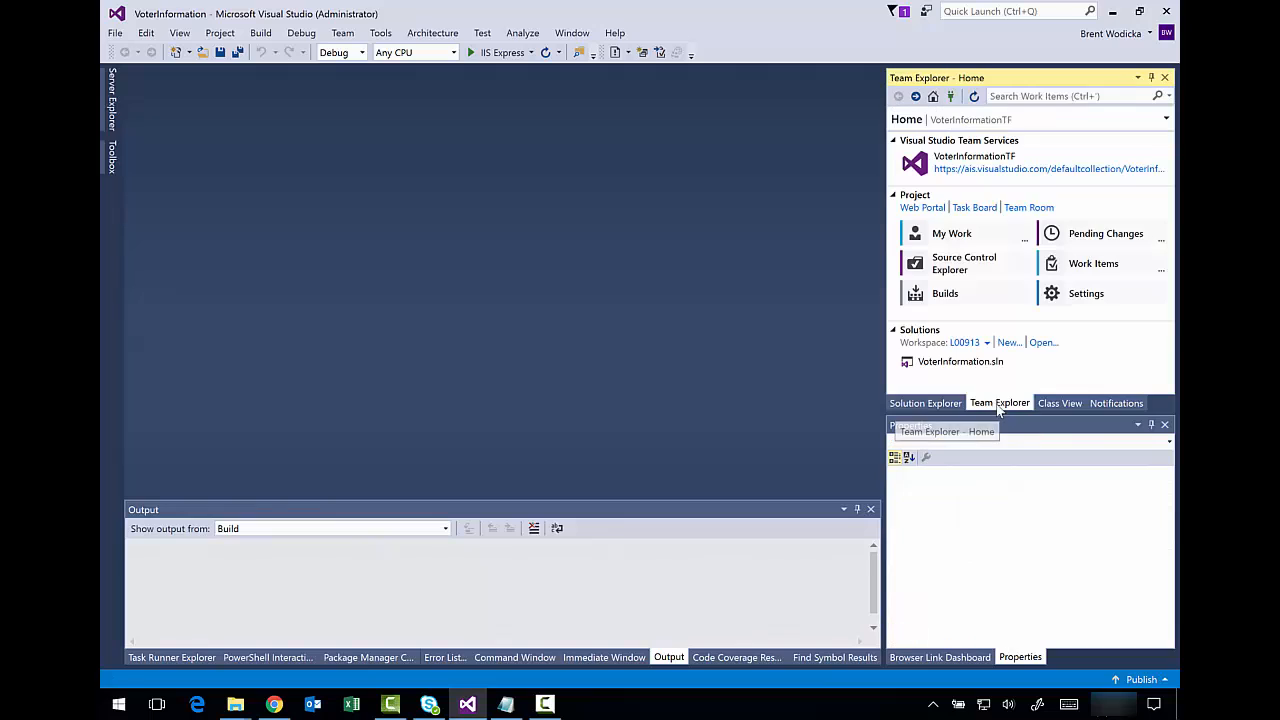
left_click(1167, 119)
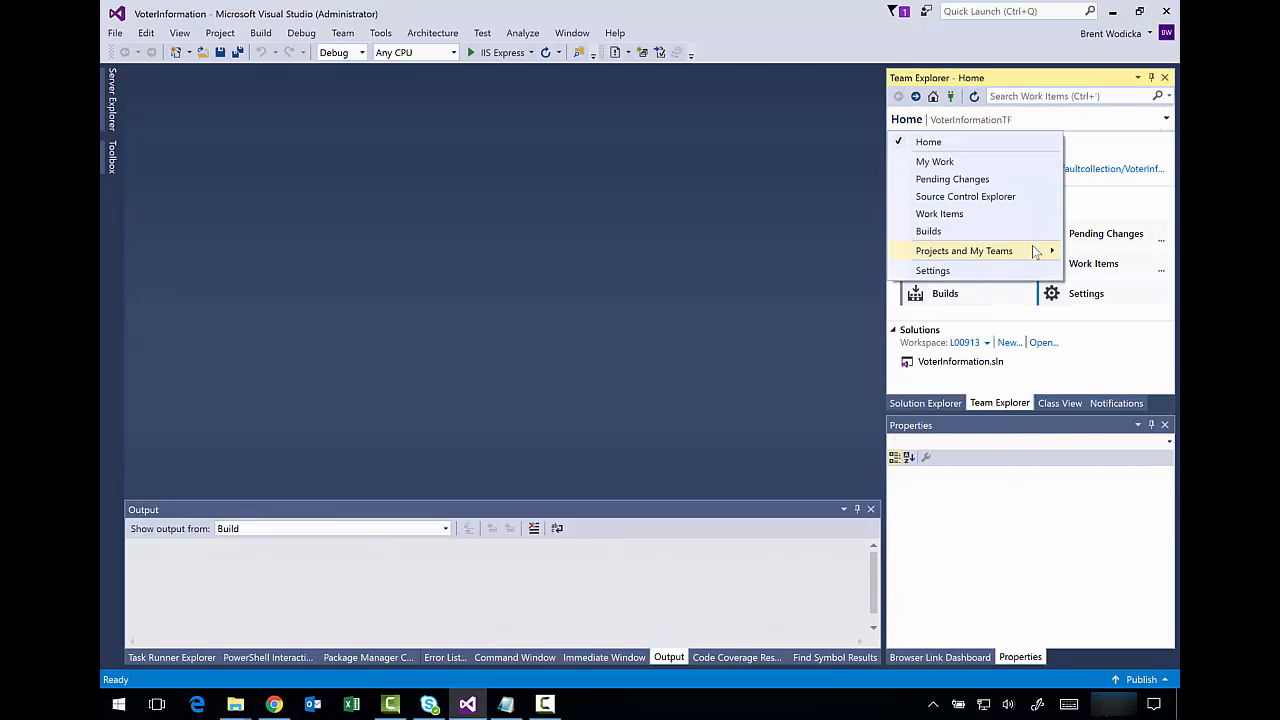
mouse_move(1035, 252)
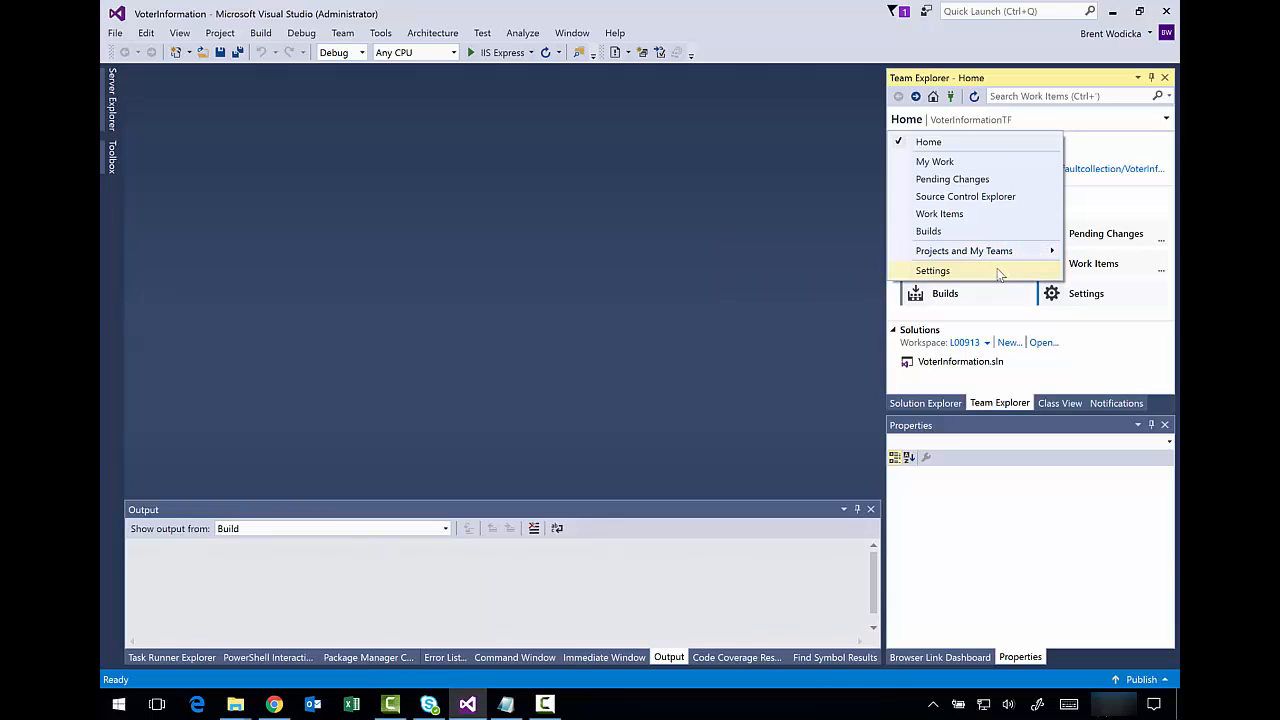
left_click(1165, 119)
mouse_move(986, 252)
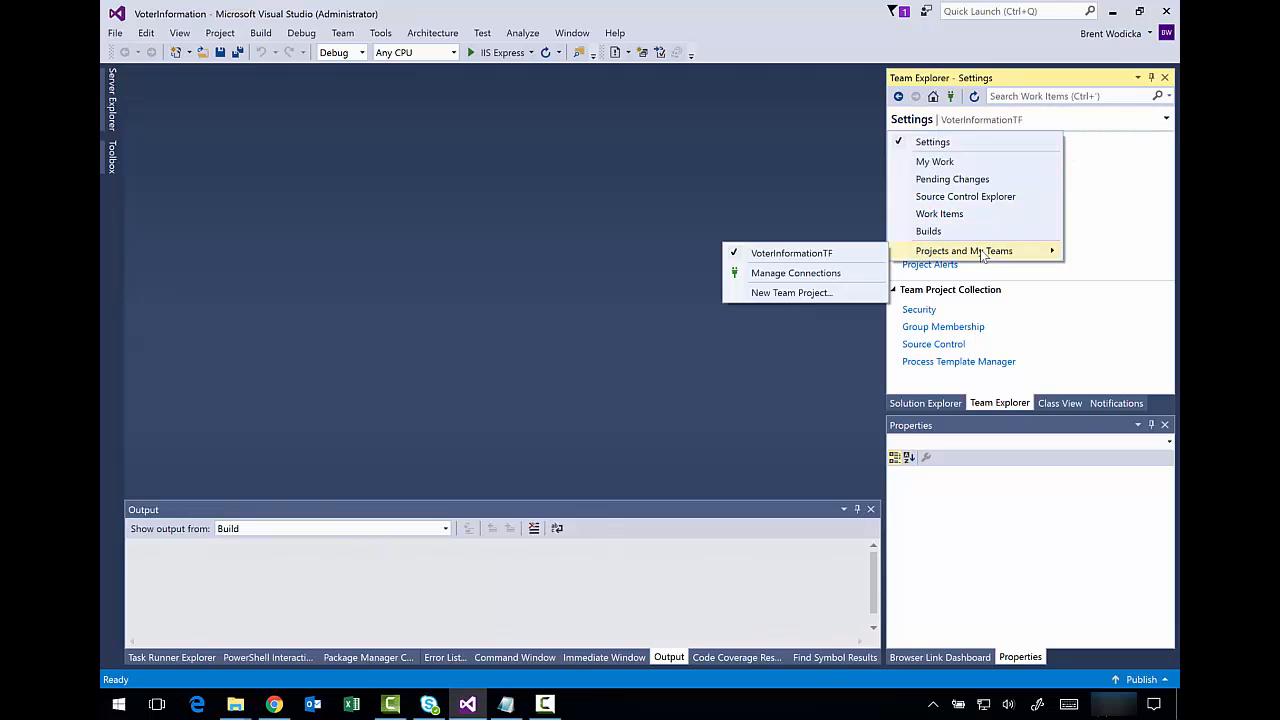
left_click(851, 271)
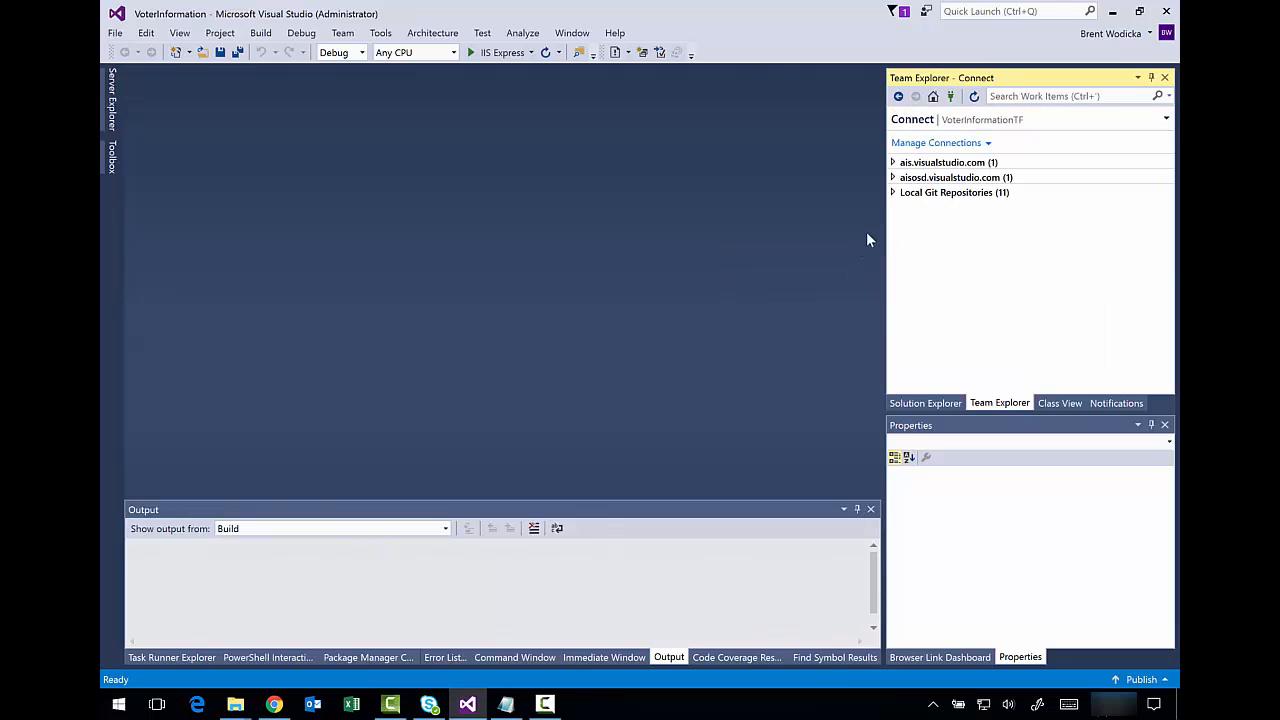
- Connect to only the VoterInformationApp team project on ais.visualstudio.com, then return to Solution Explorer
left_click(987, 143)
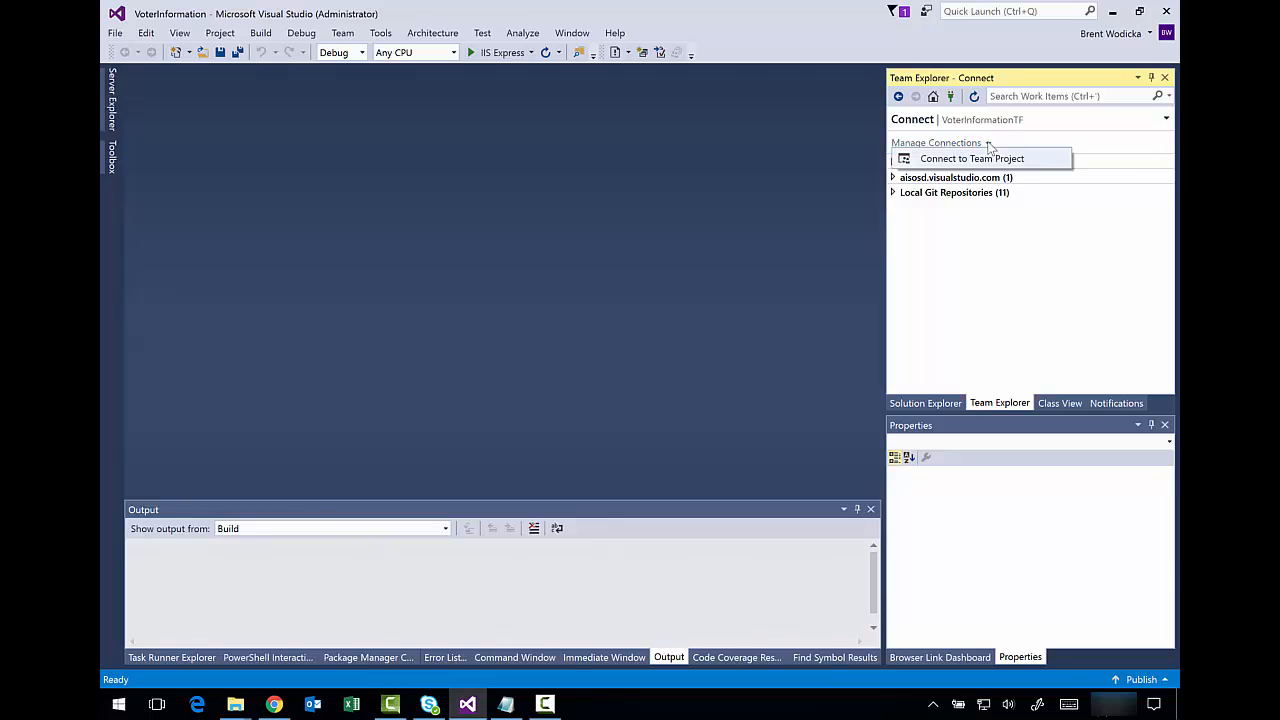
left_click(983, 159)
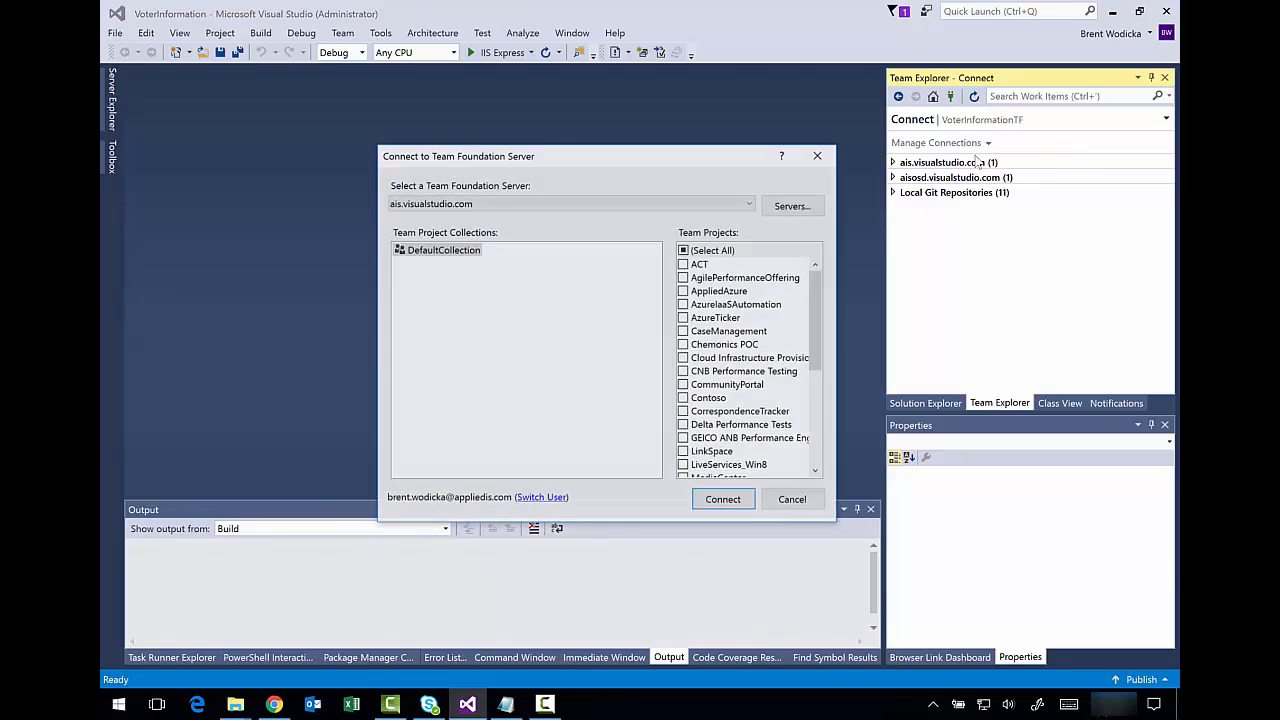
left_click_drag(818, 286, 800, 392)
left_click(683, 439)
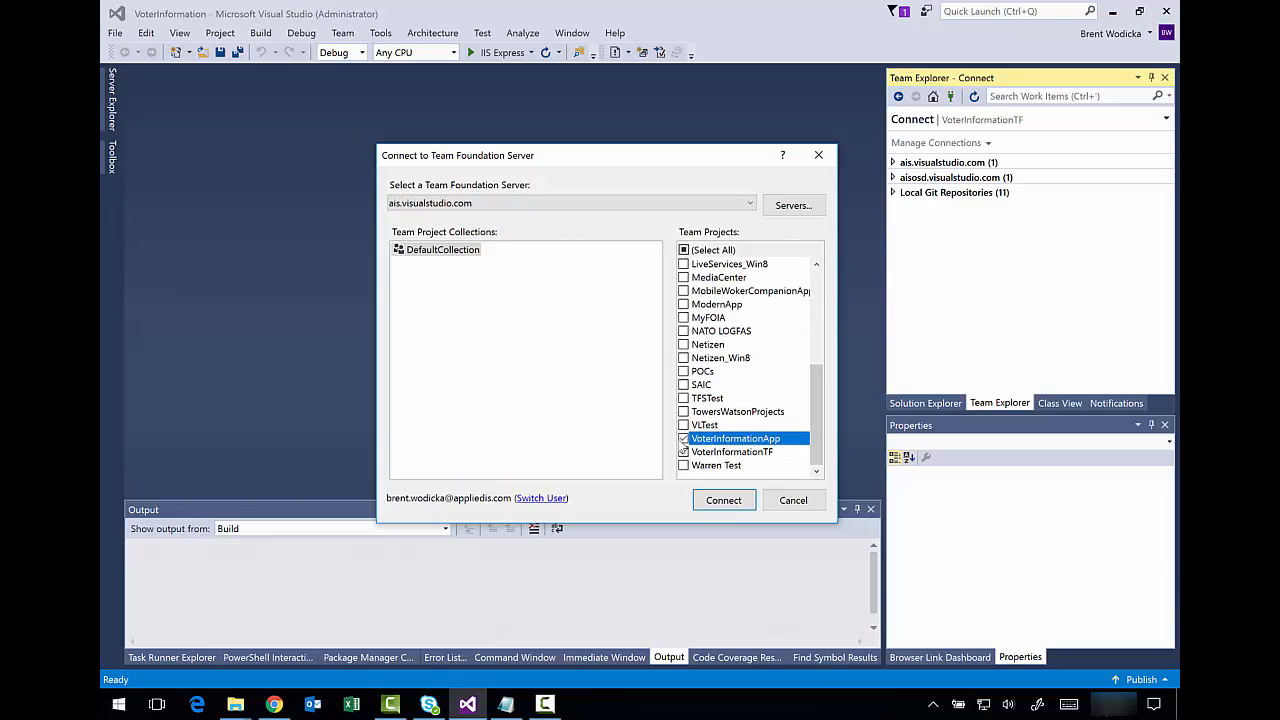
left_click(683, 452)
left_click(726, 500)
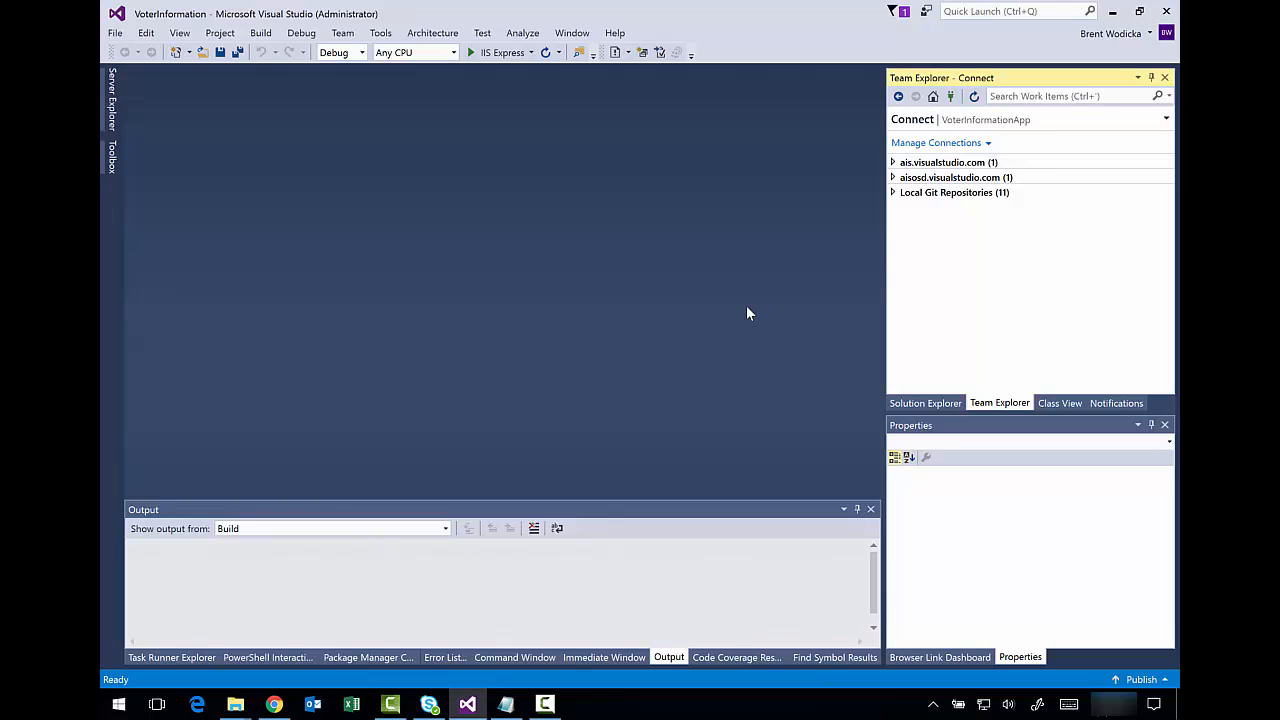
left_click(894, 163)
left_click(955, 178)
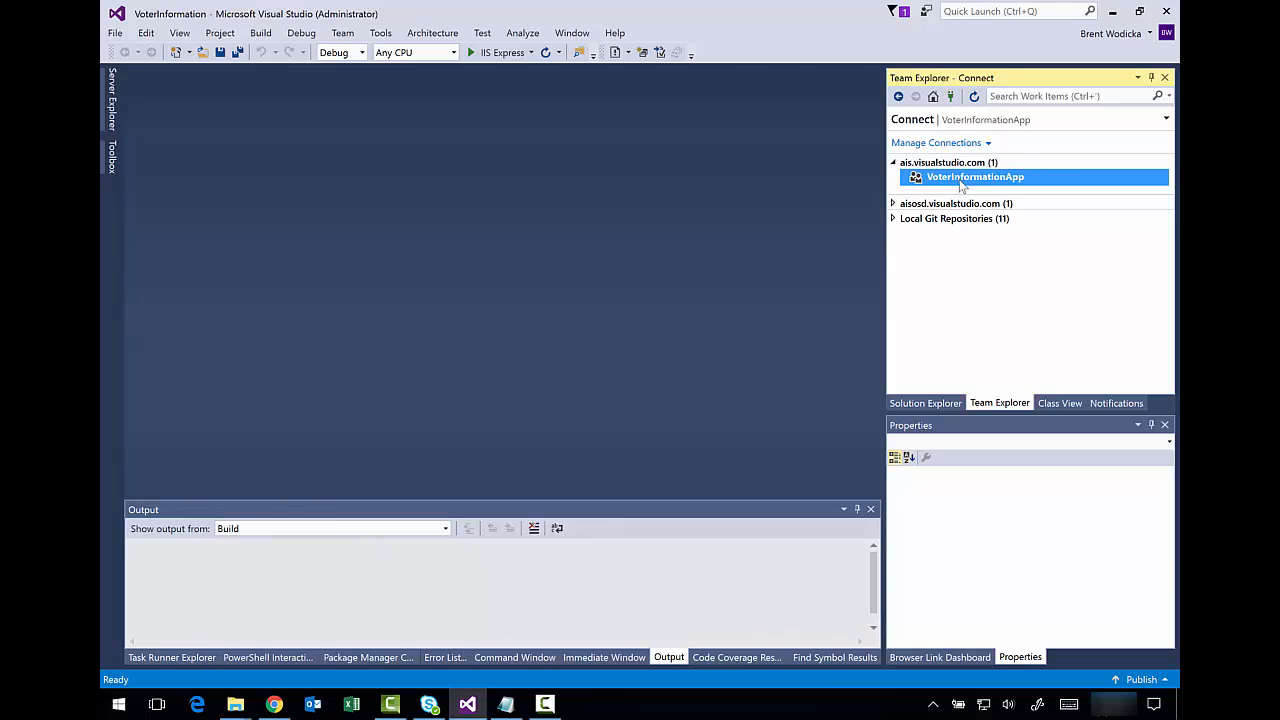
left_click(932, 404)
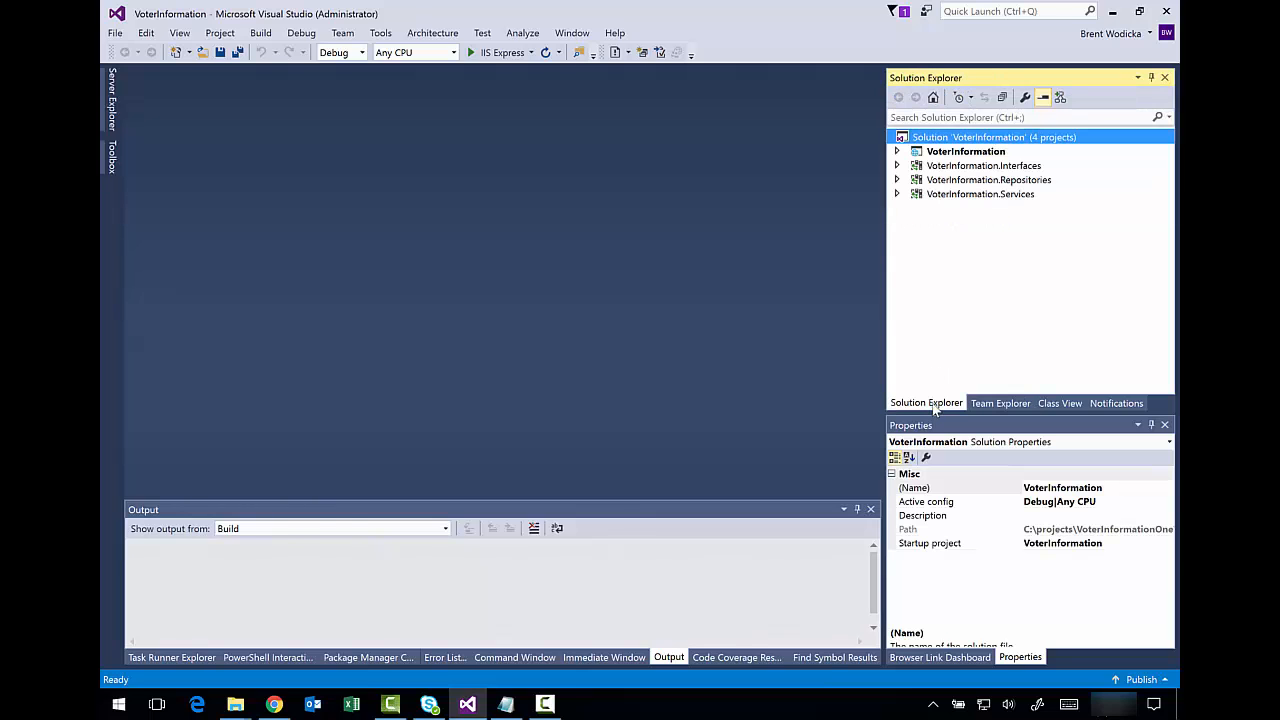
- Add the VoterInformation solution to source control at $/VoterInformationApp/VoterInformation
right_click(966, 140)
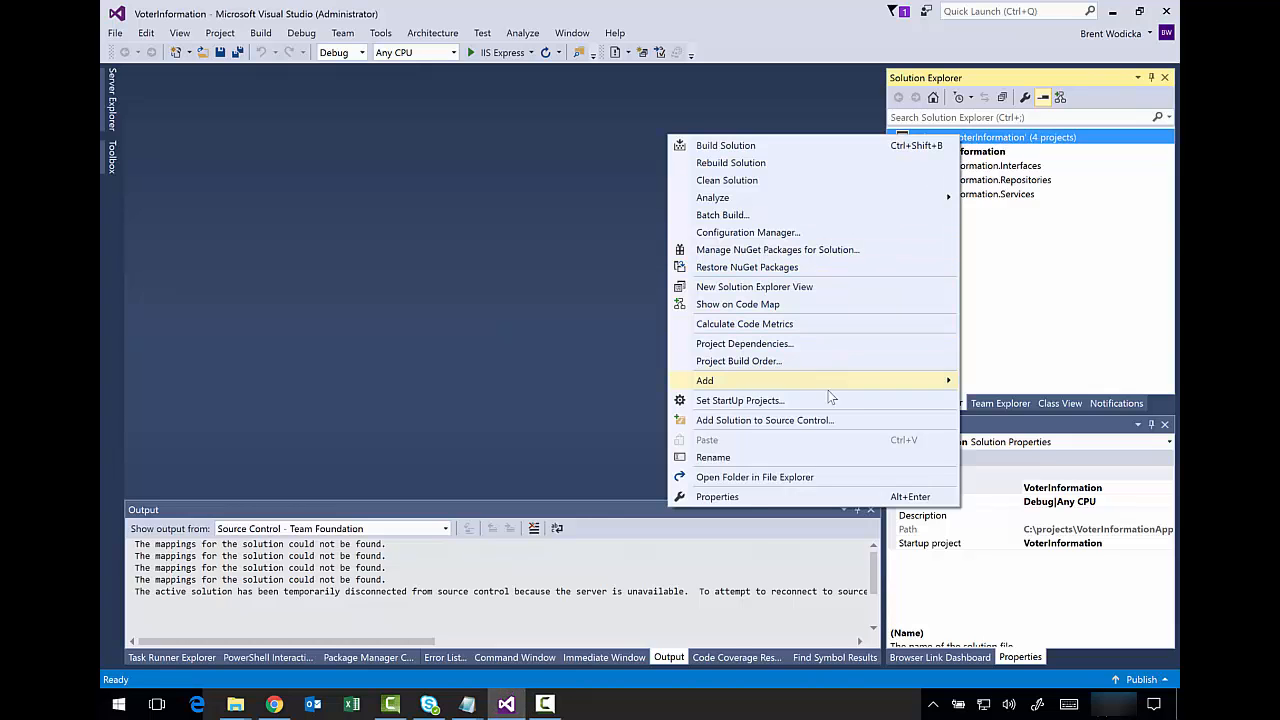
left_click(823, 418)
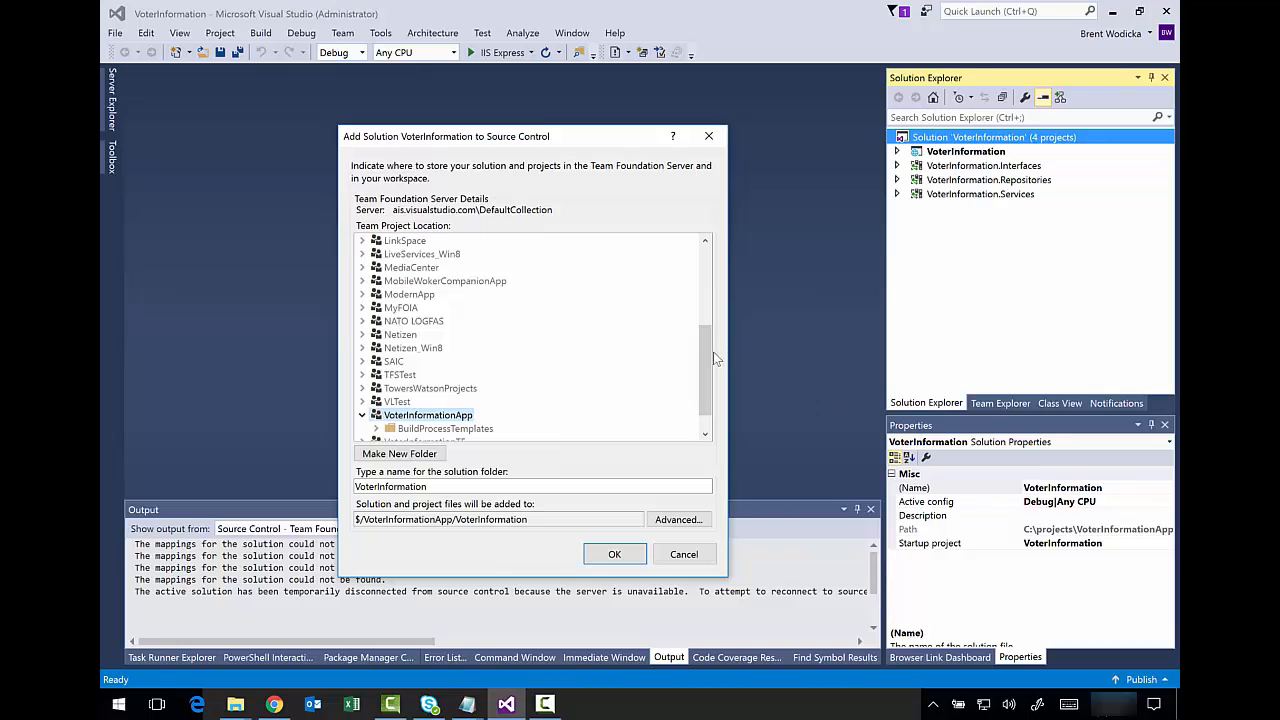
left_click_drag(703, 355, 705, 369)
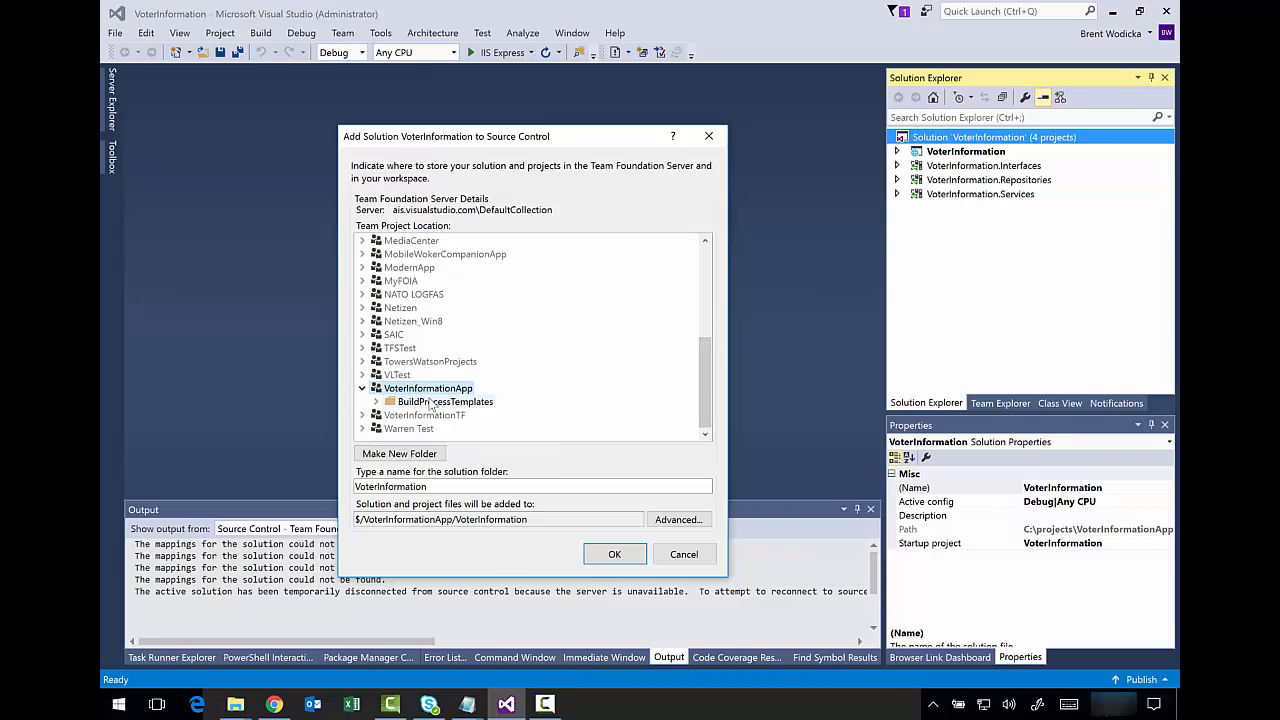
left_click(630, 556)
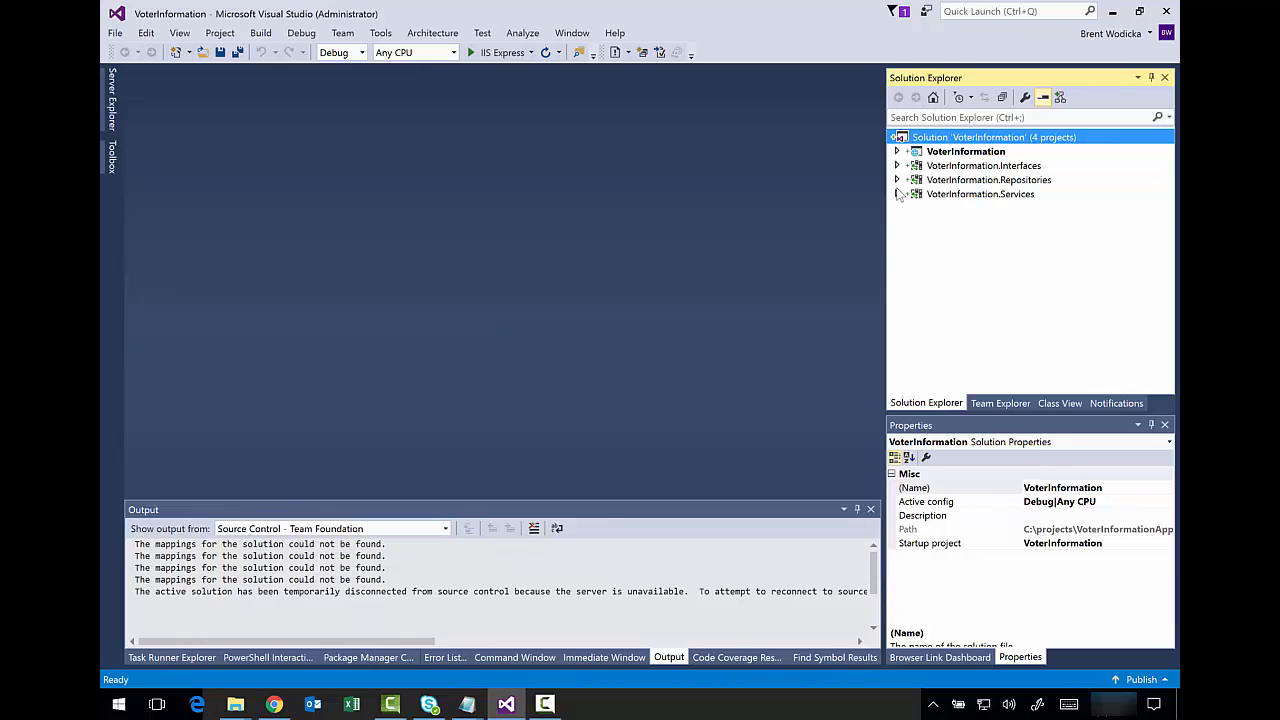
left_click(897, 151)
- Browse the VoterInformationApp folder and its VoterInformation subfolders in Source Control Explorer
left_click(897, 151)
left_click(992, 403)
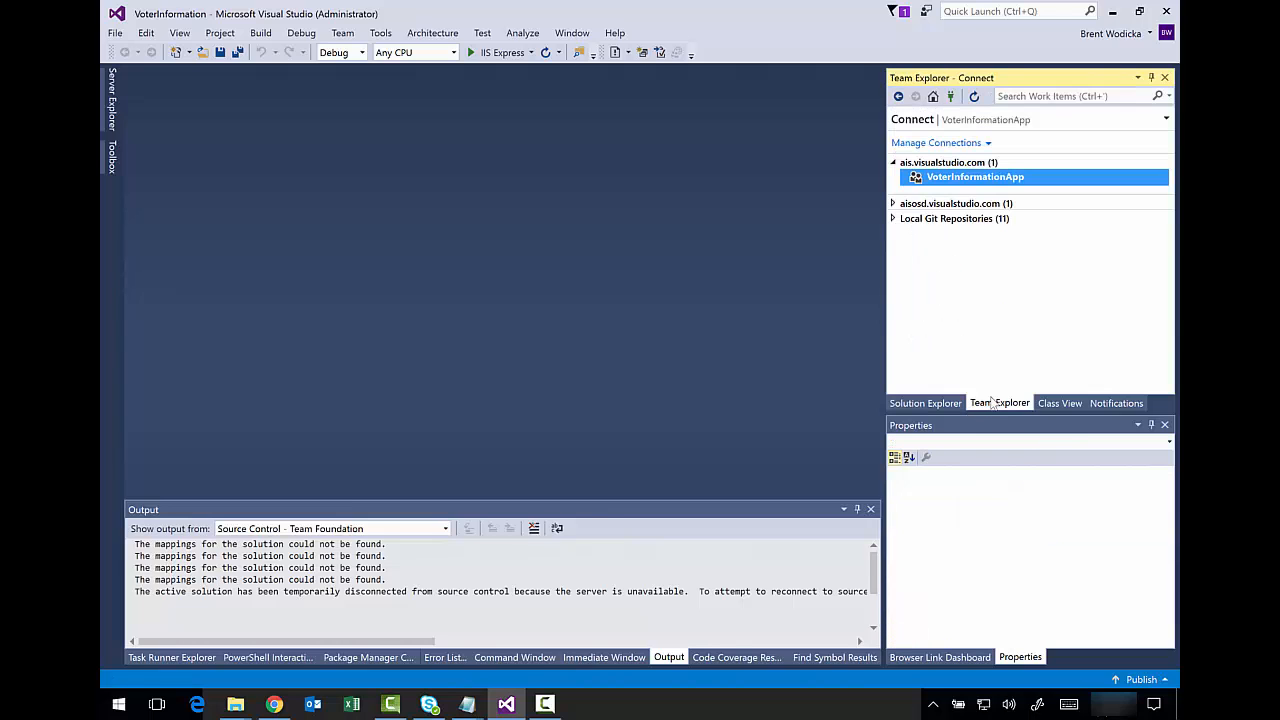
double_click(943, 180)
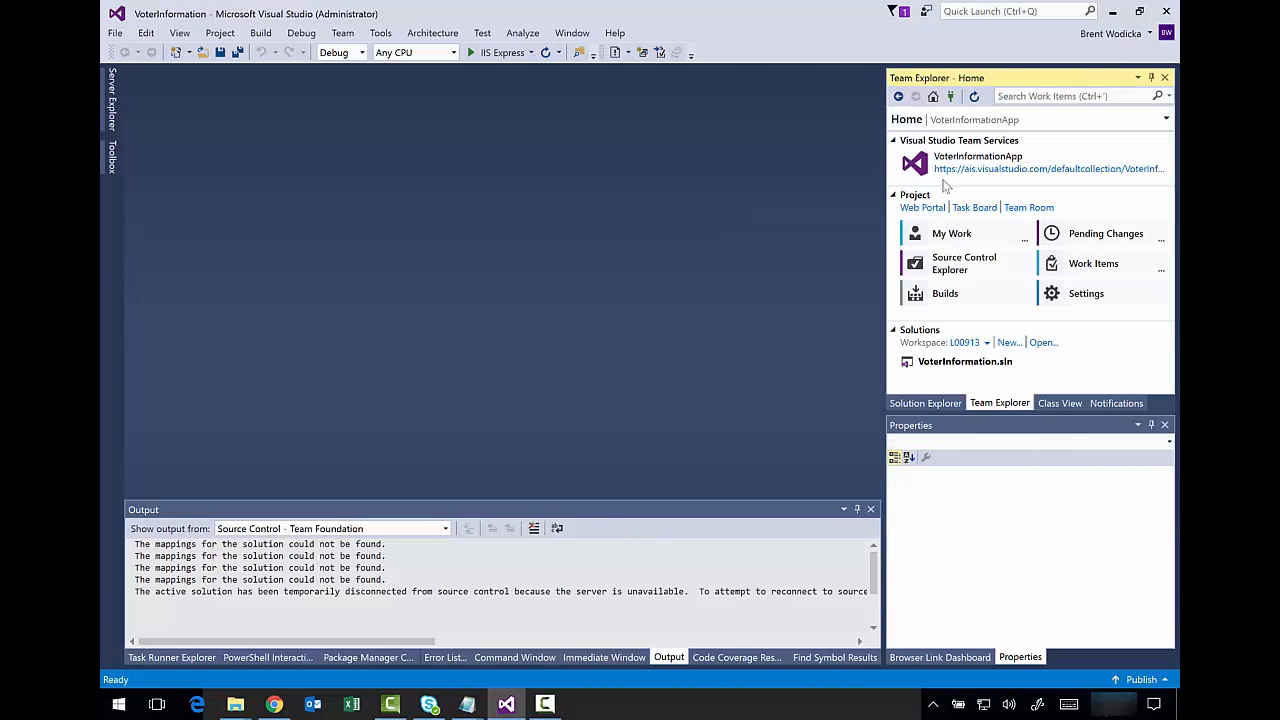
left_click(970, 263)
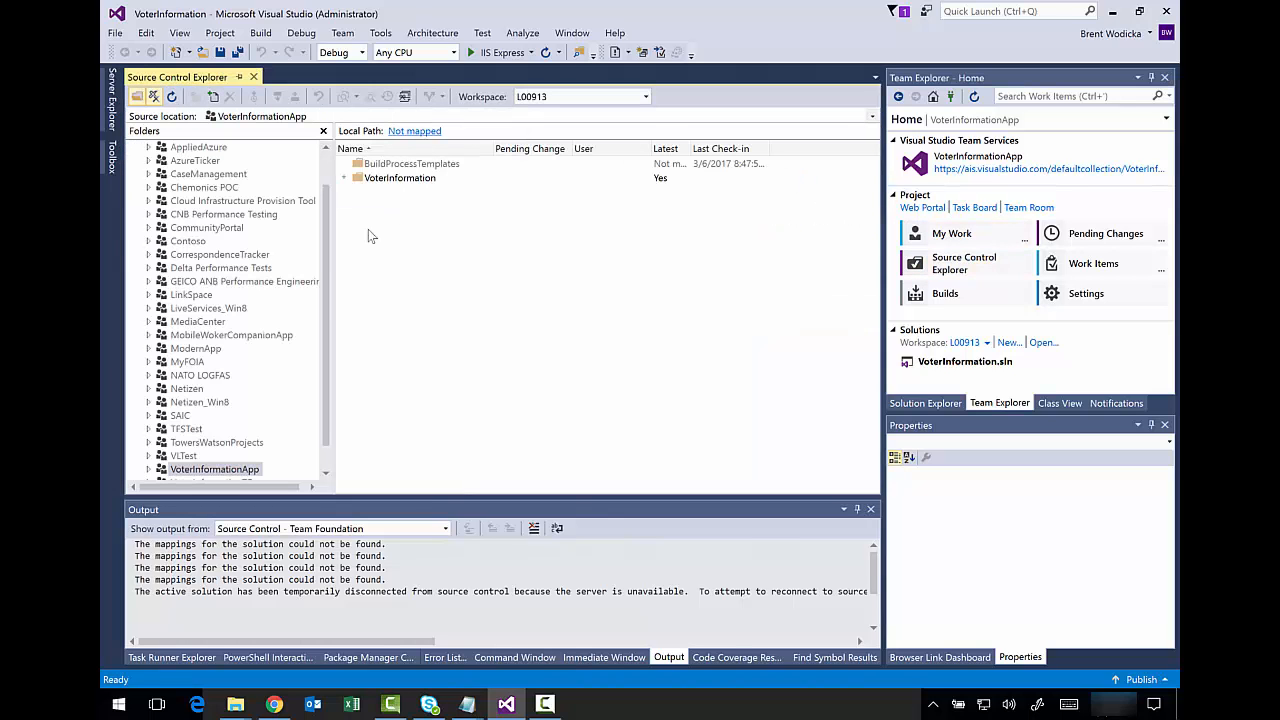
left_click_drag(325, 275, 326, 344)
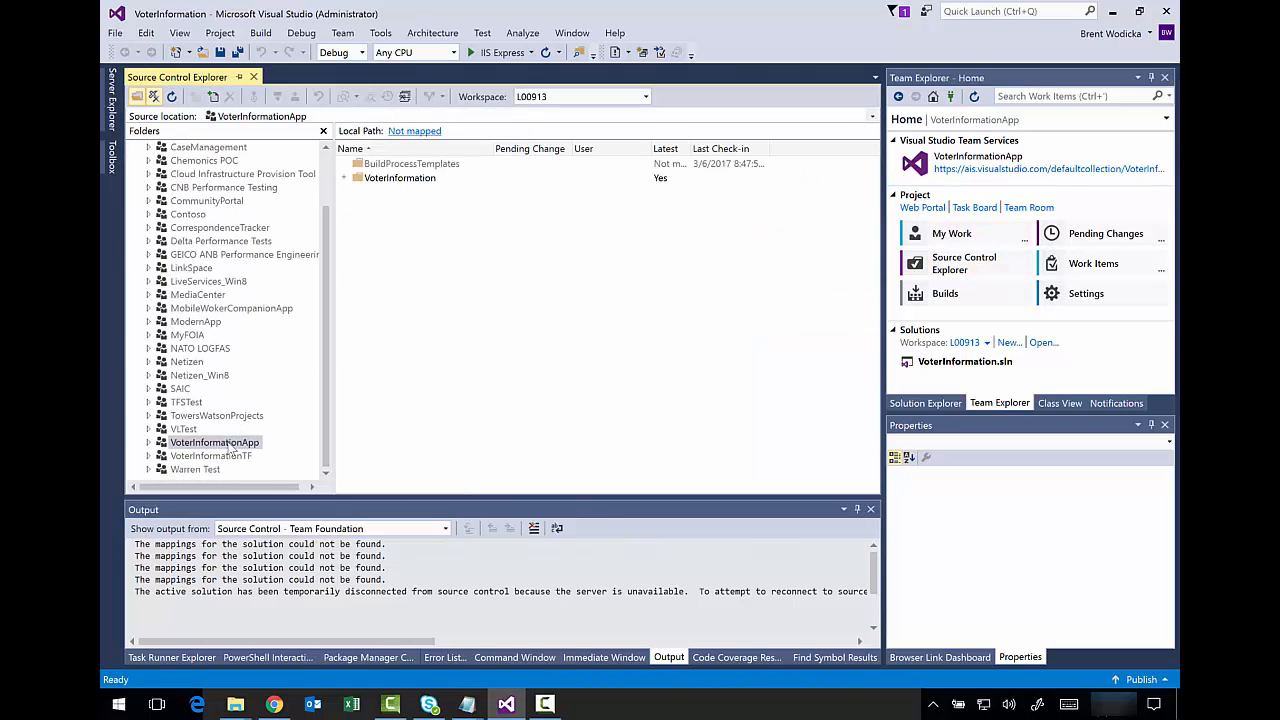
left_click(148, 442)
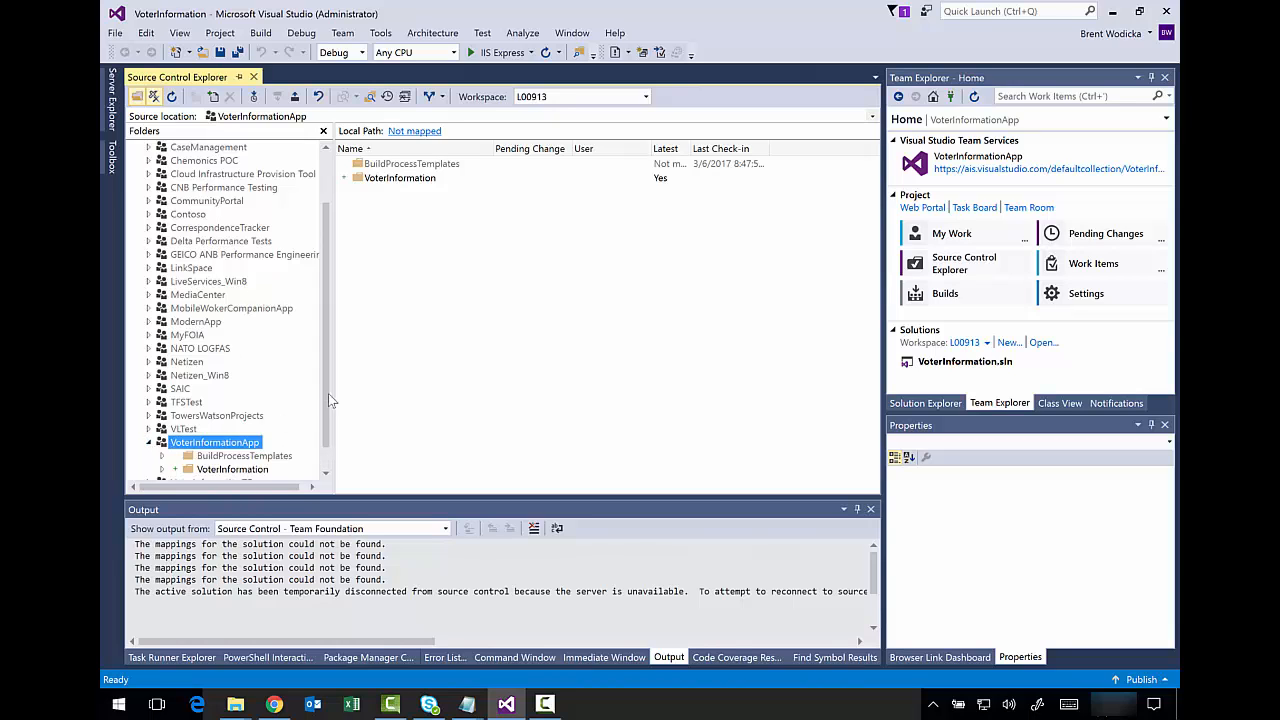
scroll(268, 436, "down", 1)
left_click(240, 443)
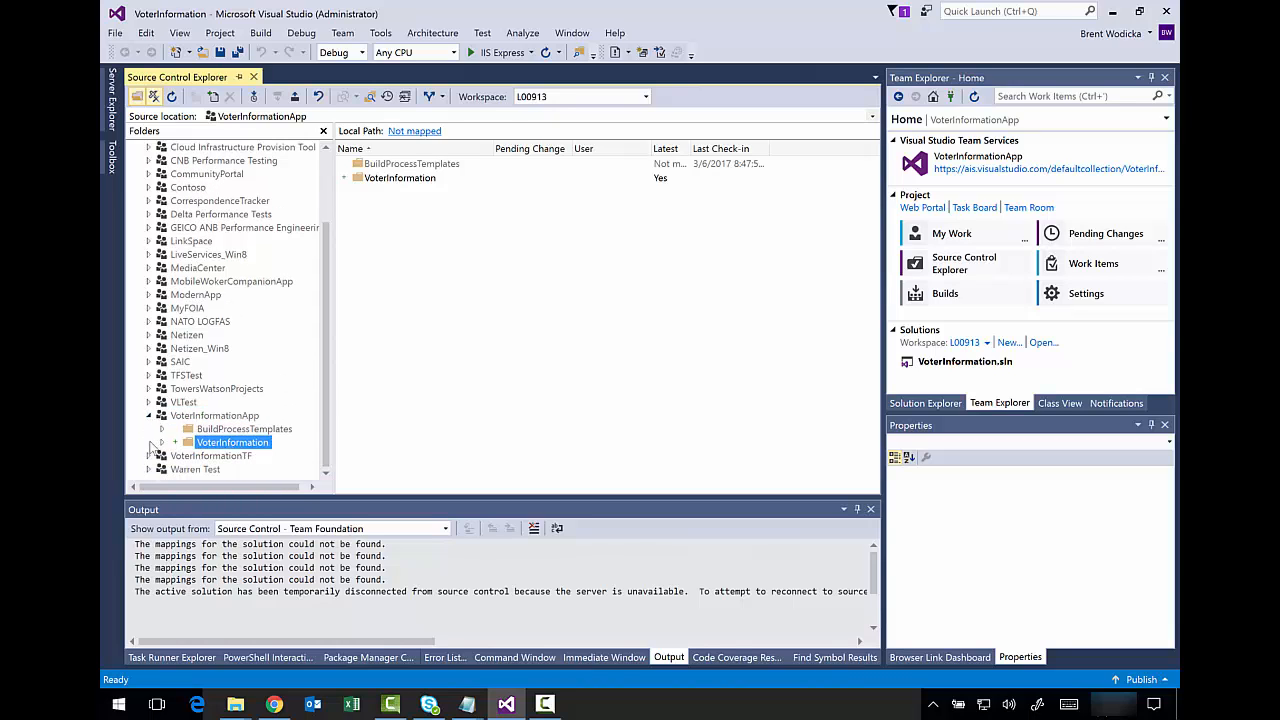
left_click(163, 444)
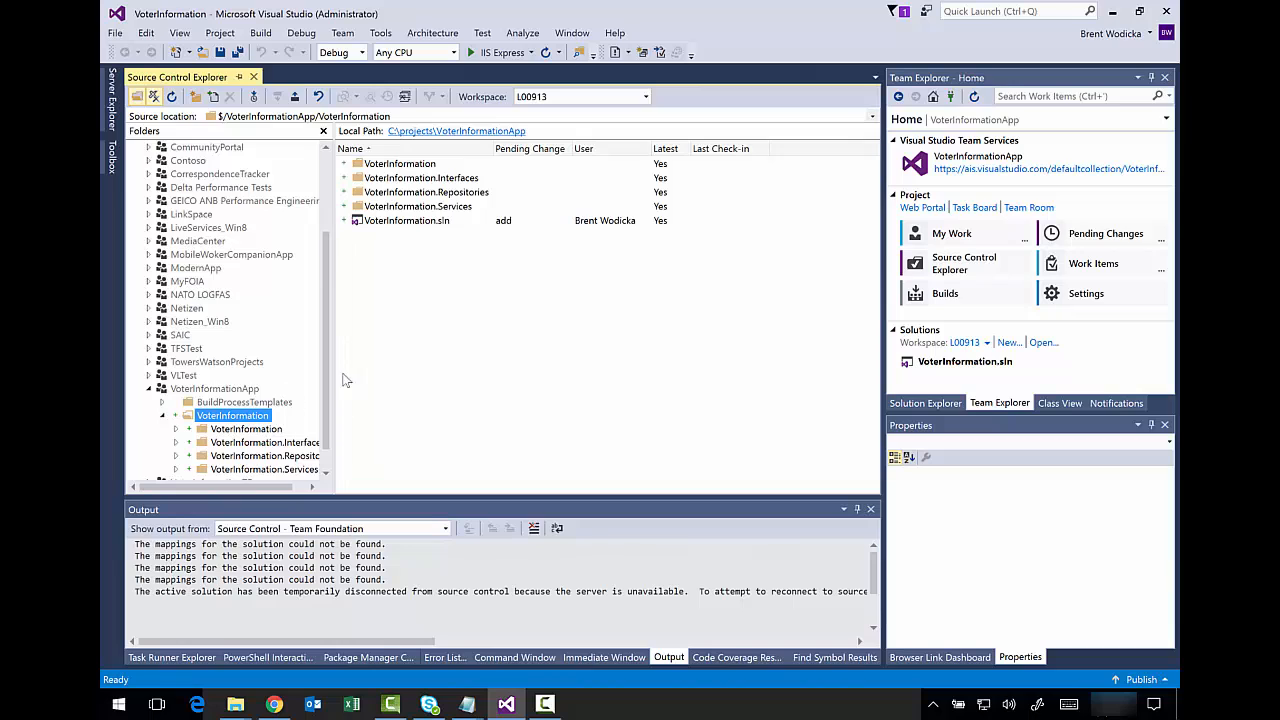
scroll(331, 414, "down", 1)
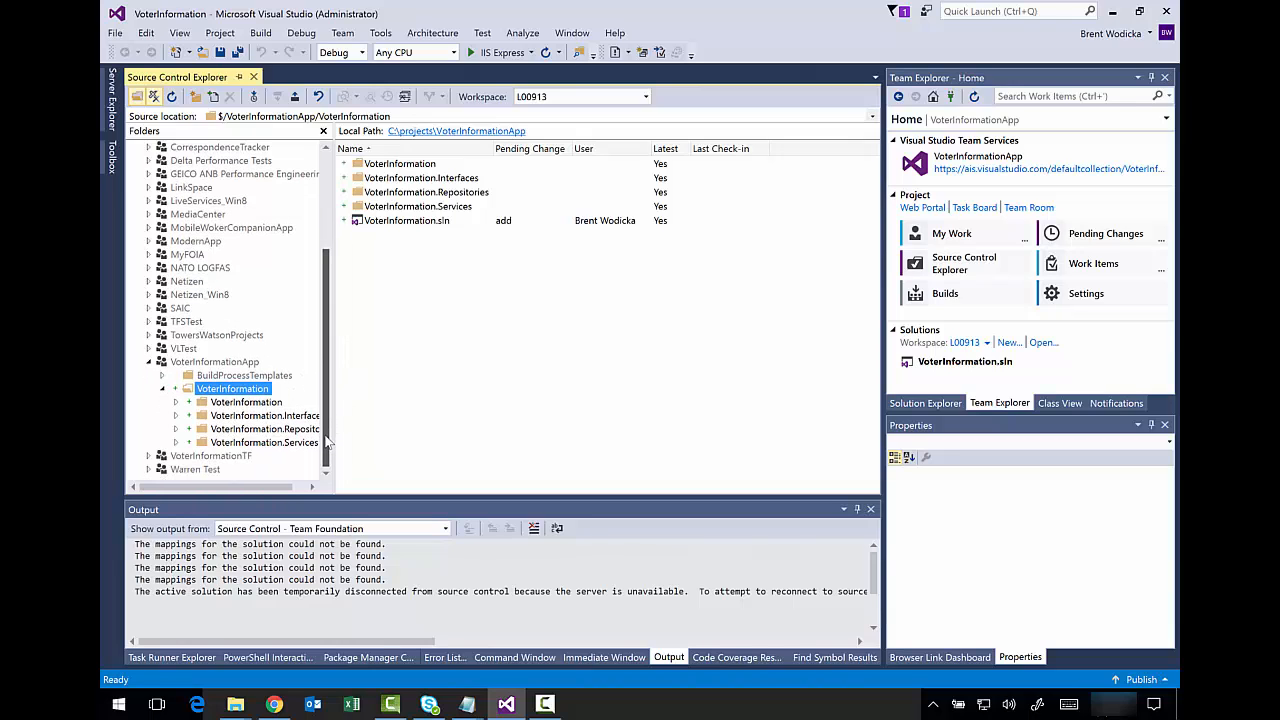
- Close Source Control Explorer and start a check-in of the whole solution
left_click(900, 403)
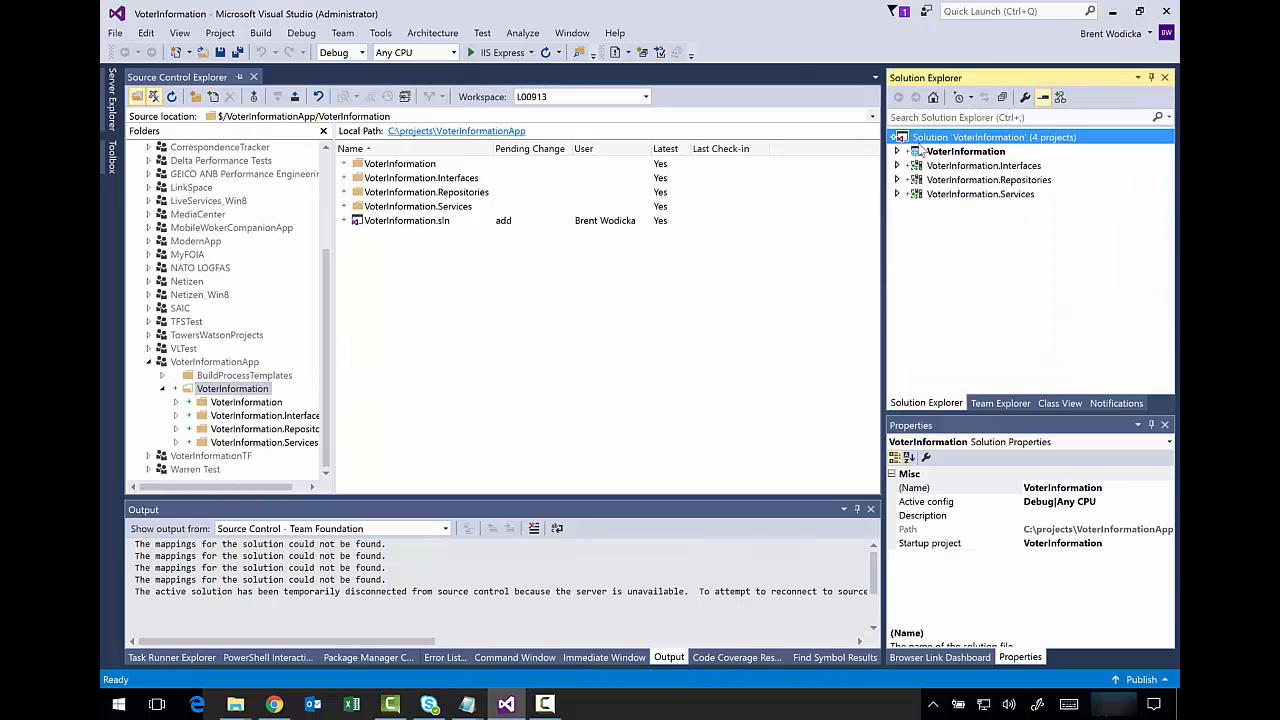
left_click(253, 77)
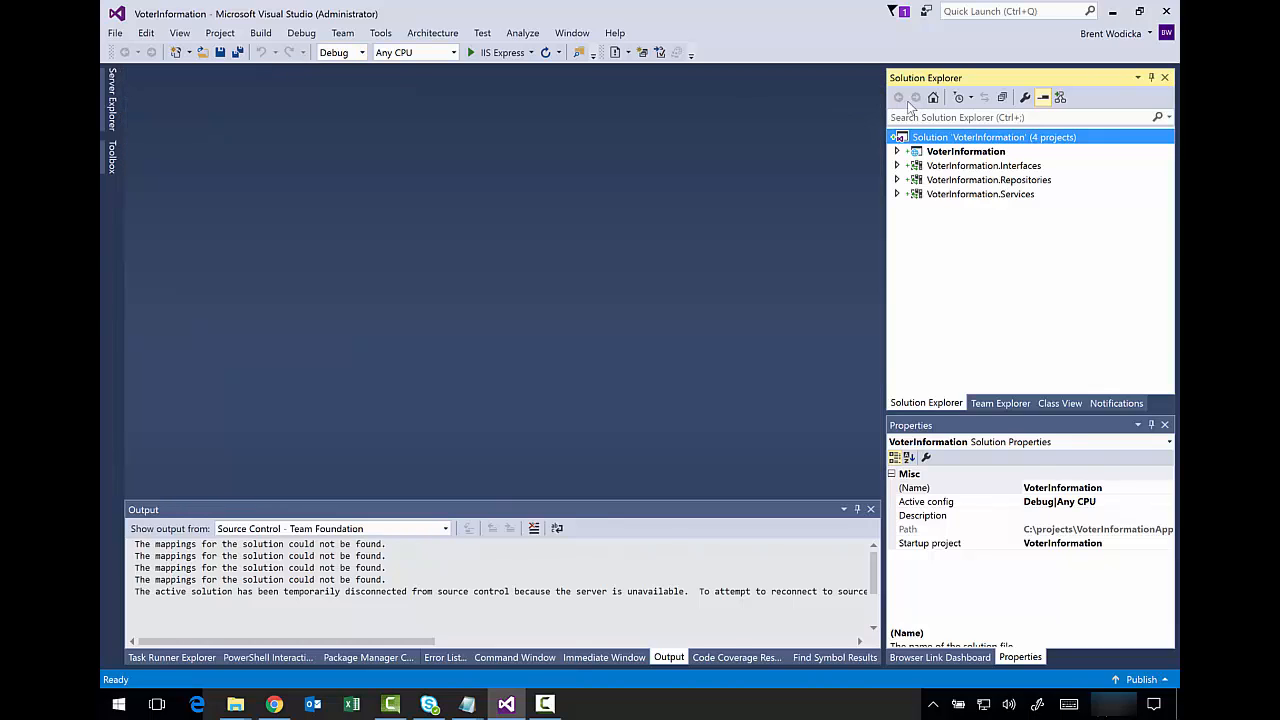
right_click(938, 139)
left_click(762, 462)
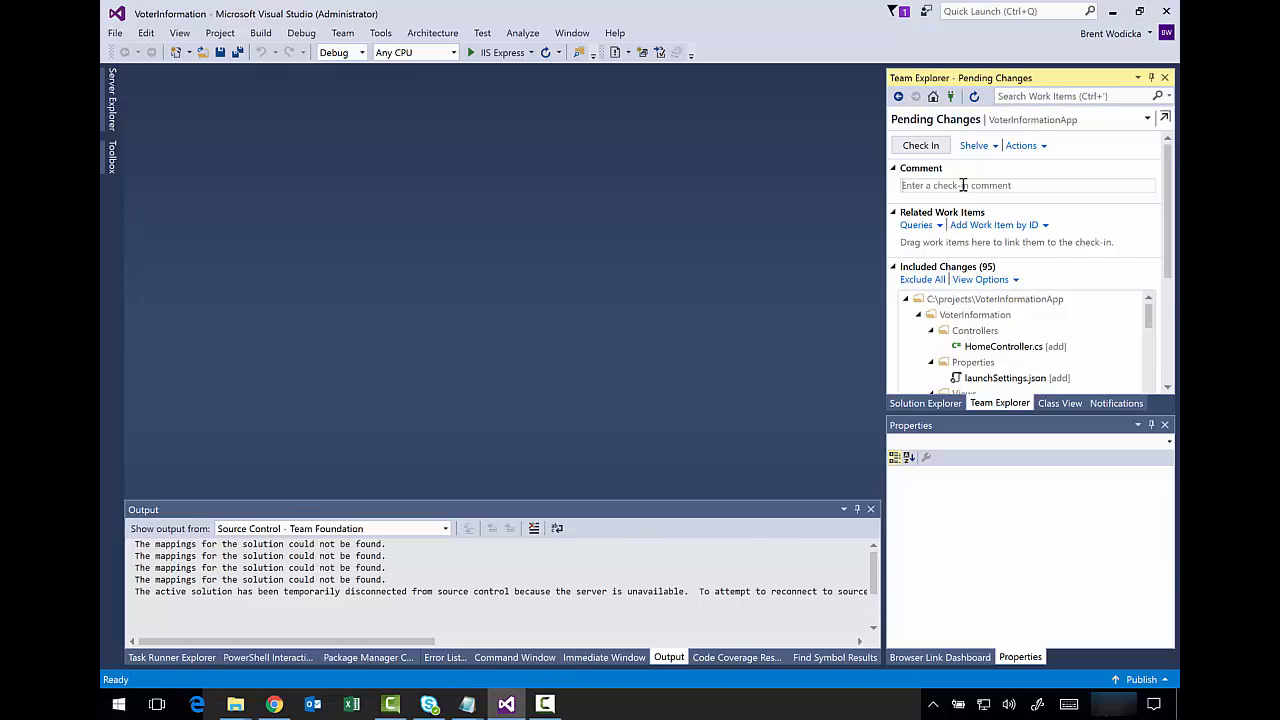
- Type an initial check-in comment and collapse the Home, Properties, Views and wwwroot change folders
left_click(963, 185)
type("Ini")
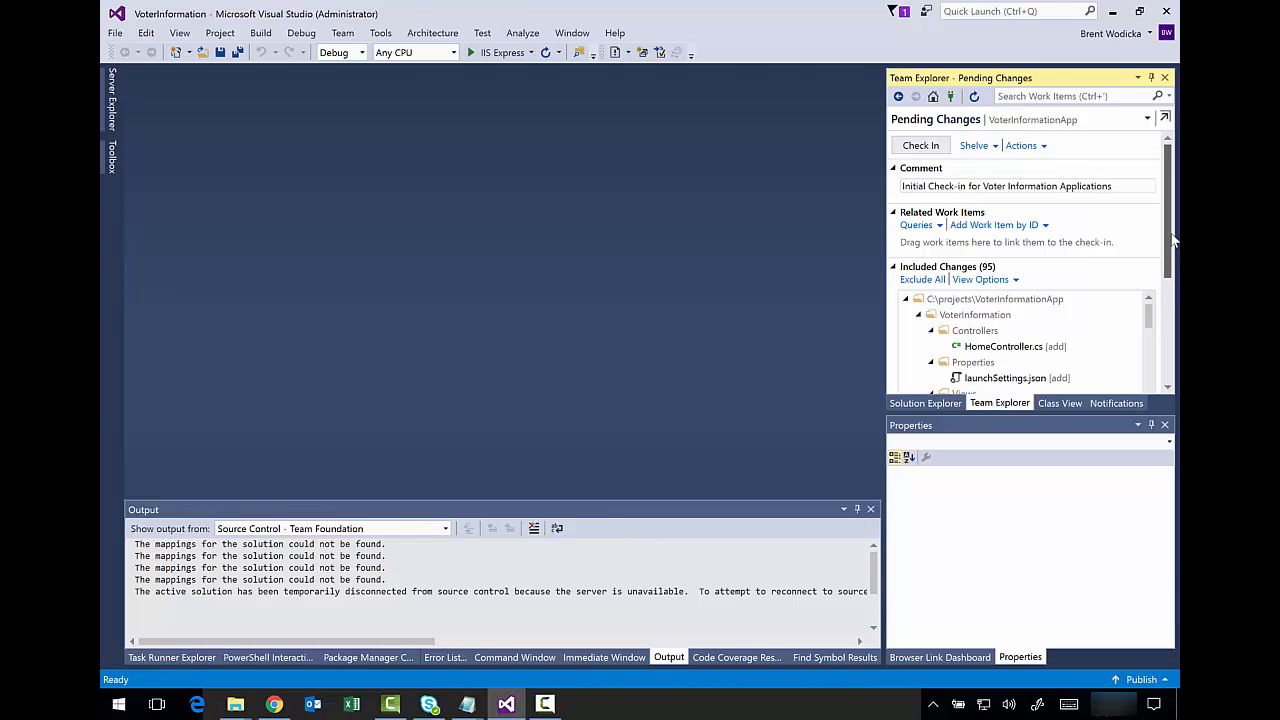
left_click_drag(1170, 240, 1166, 332)
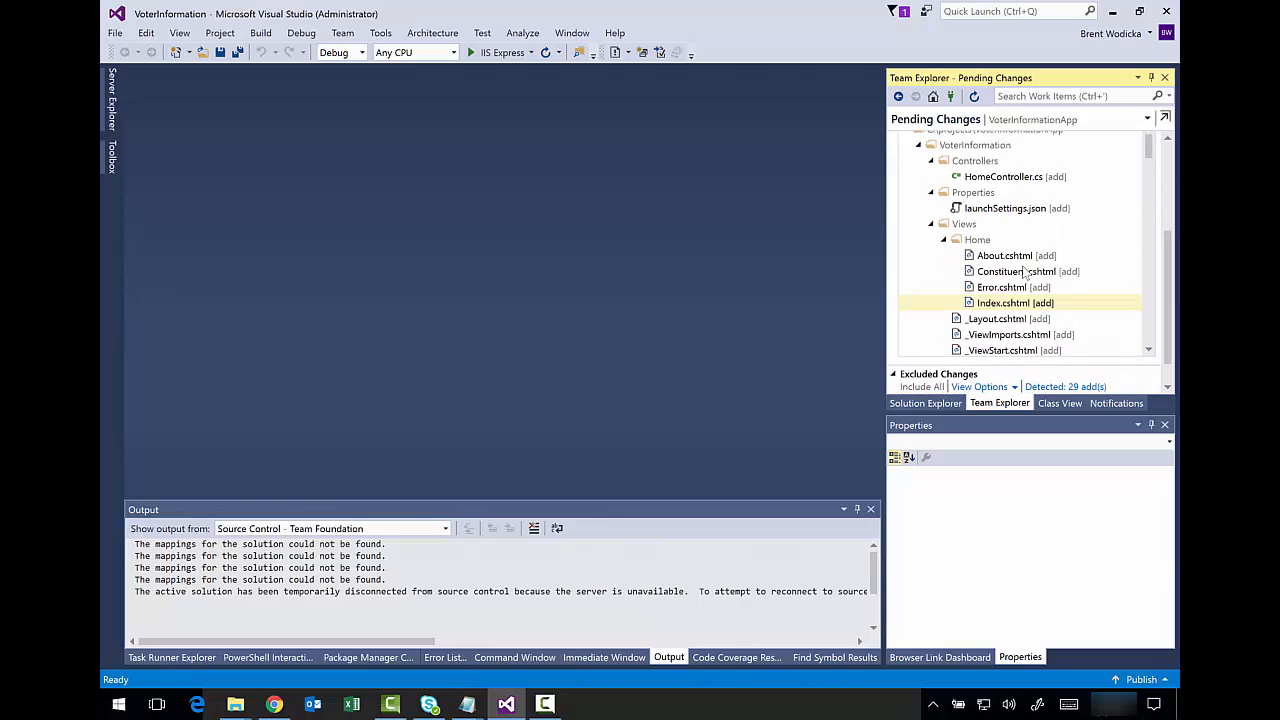
left_click(943, 240)
left_click(931, 193)
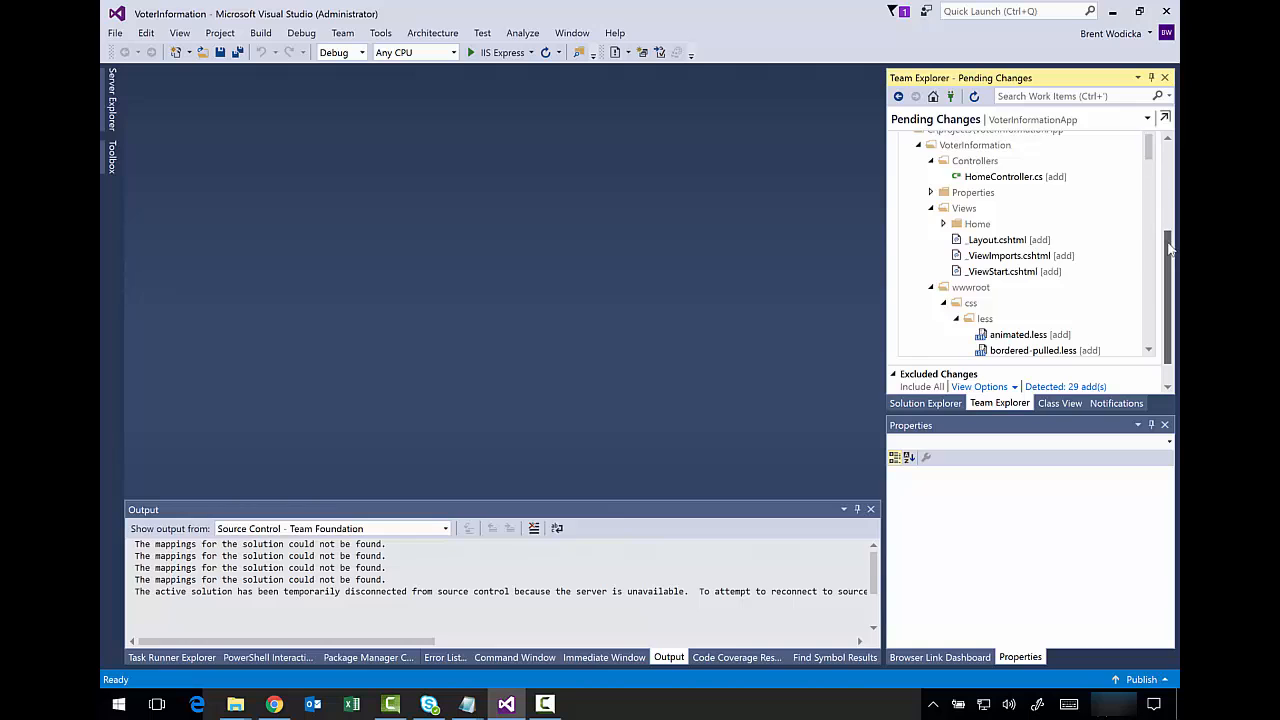
left_click_drag(1171, 255, 1172, 168)
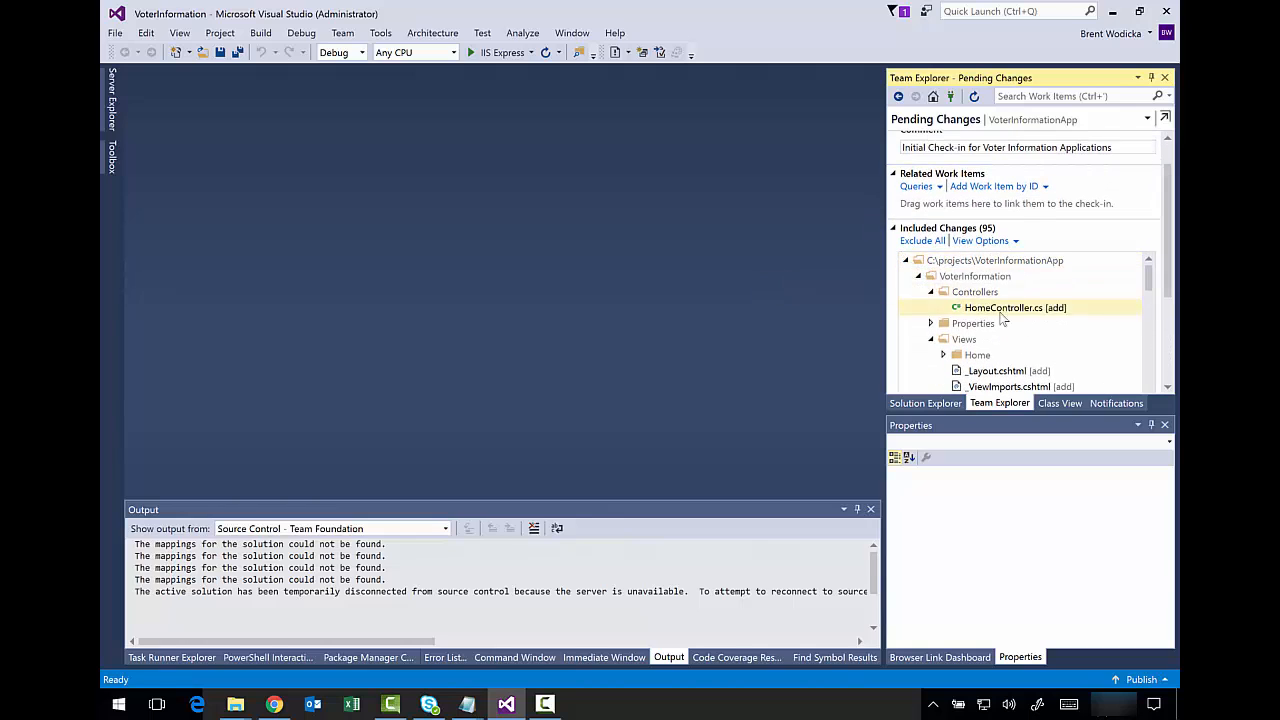
left_click(931, 340)
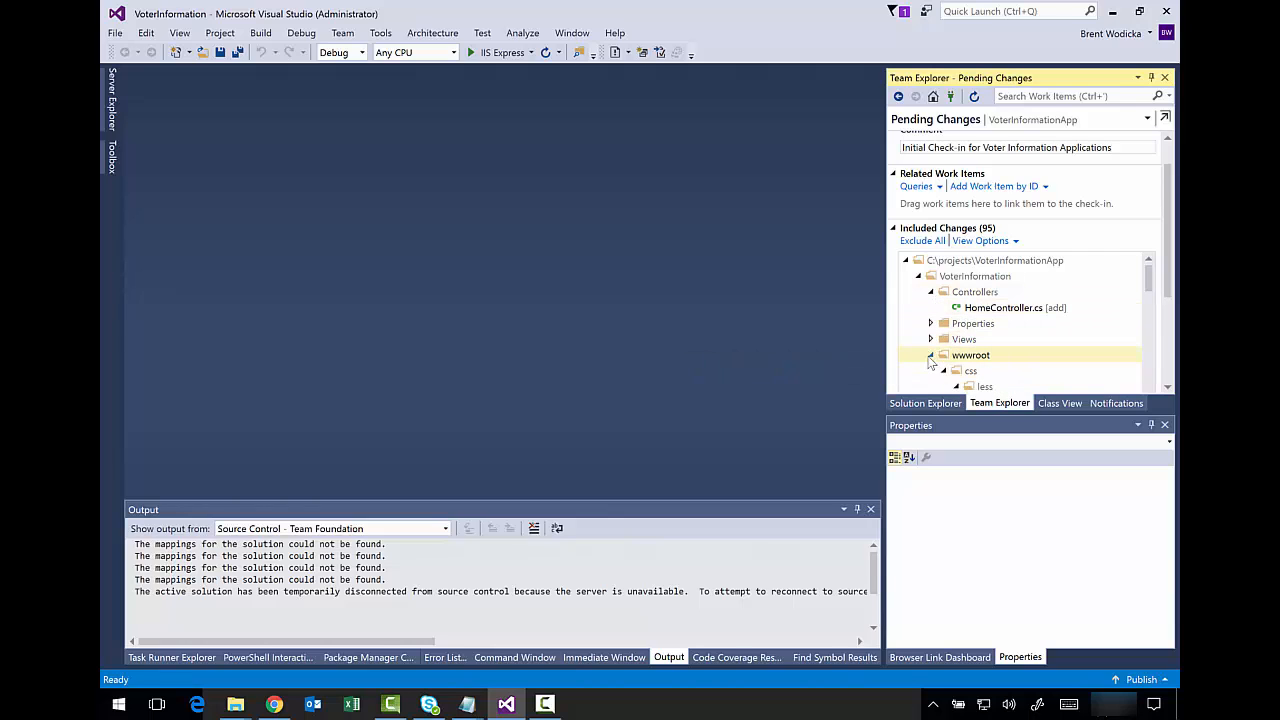
left_click(932, 355)
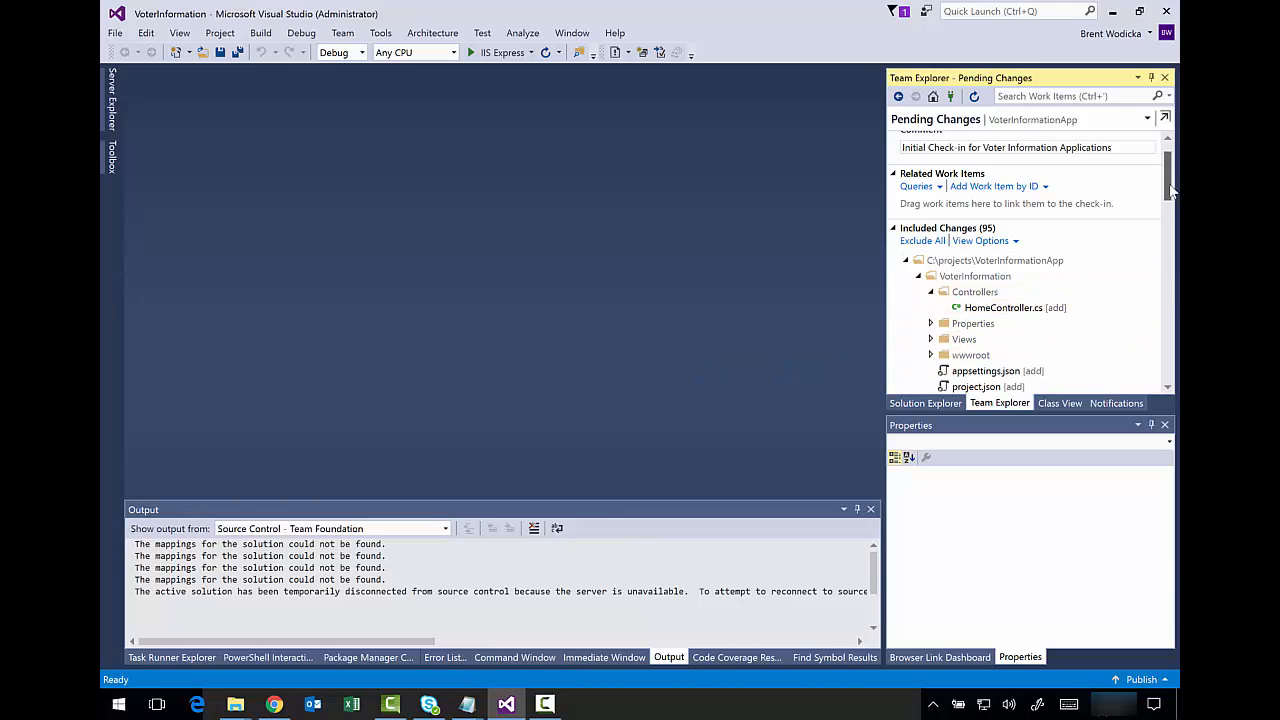
scroll(1107, 238, "down", 2)
- Exclude appsettings.json and check in the remaining 94 changes as changeset 5090
left_click(1000, 284)
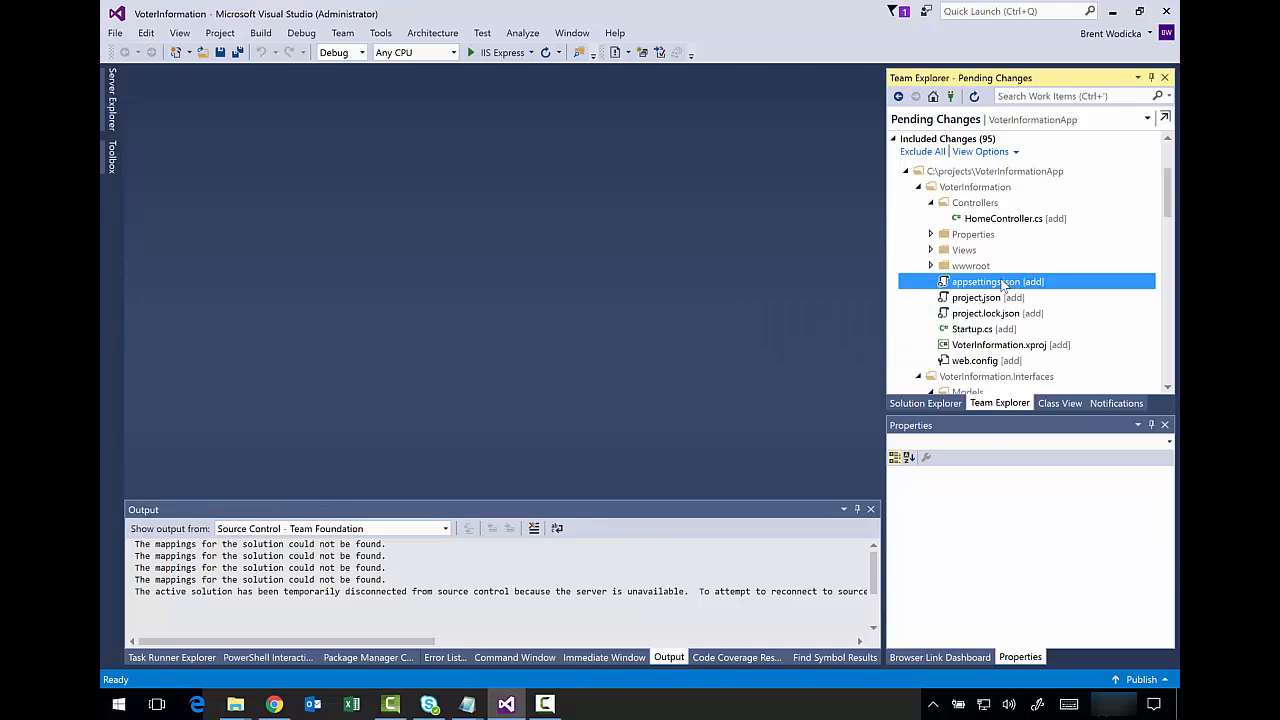
right_click(1000, 284)
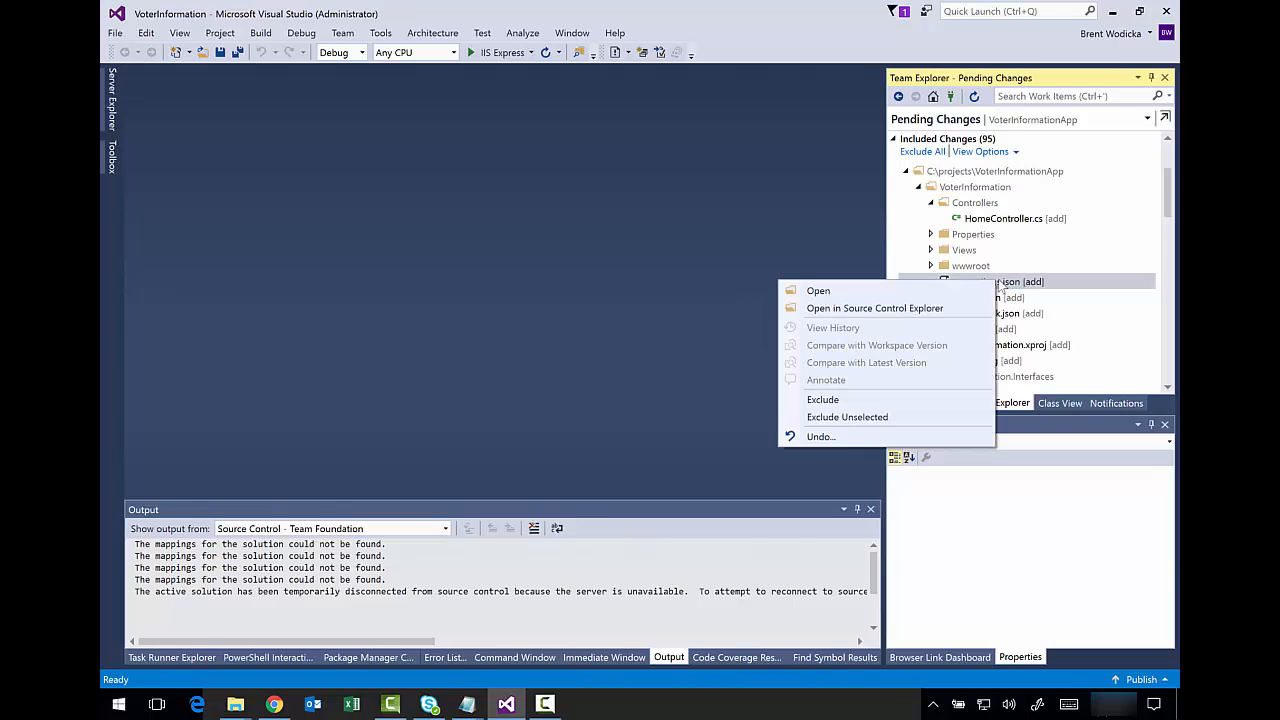
left_click(883, 400)
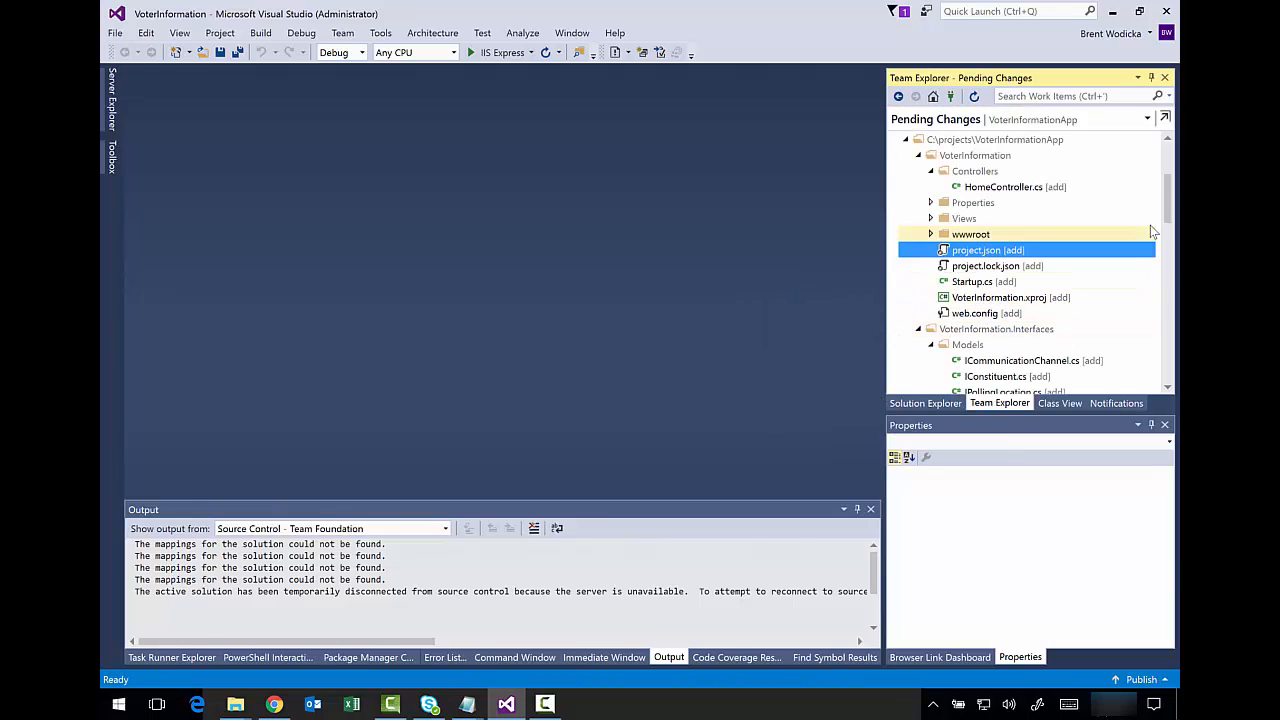
mouse_move(1168, 208)
left_mouse_down()
mouse_move(1172, 236)
mouse_move(1175, 203)
left_mouse_up()
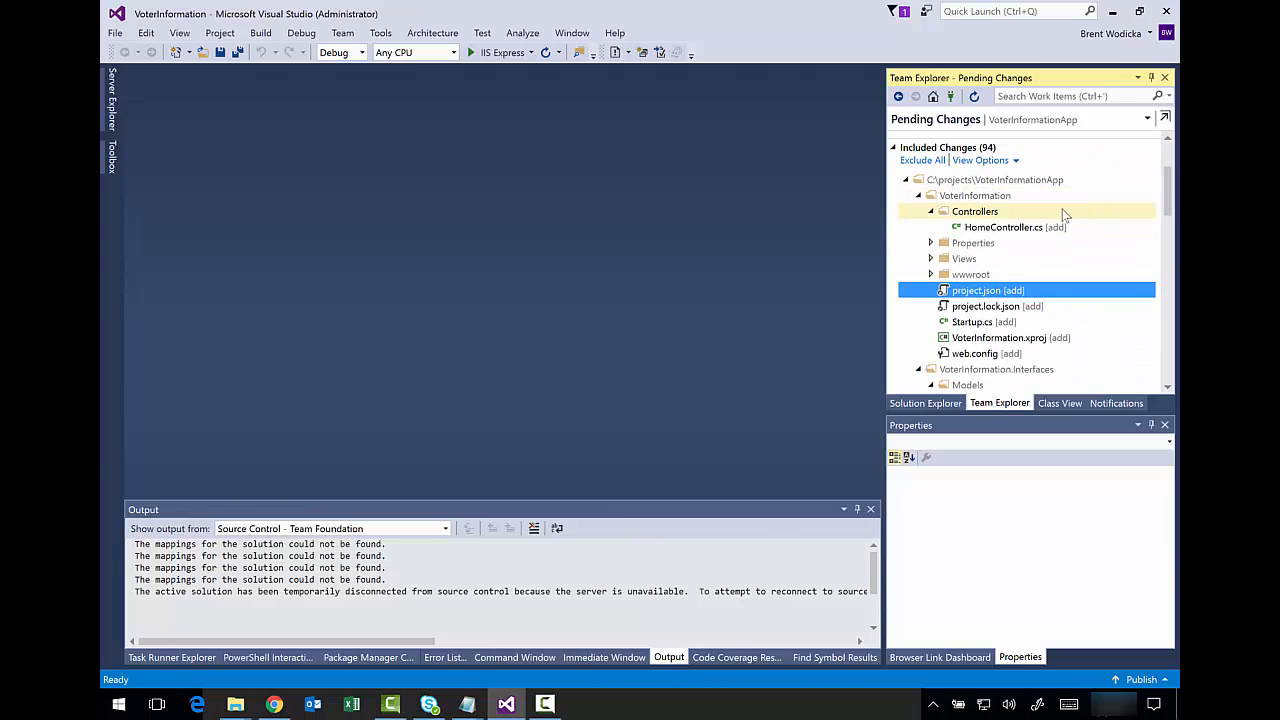
scroll(1161, 210, "up", 3)
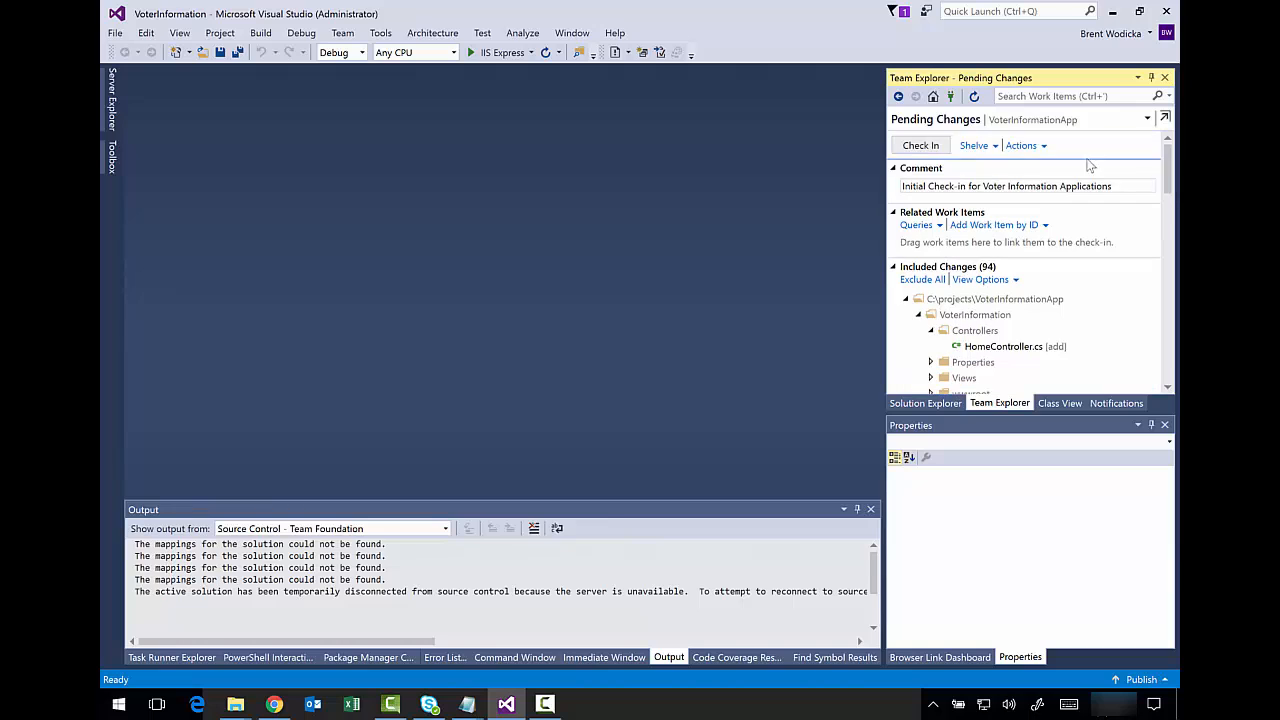
left_click(921, 146)
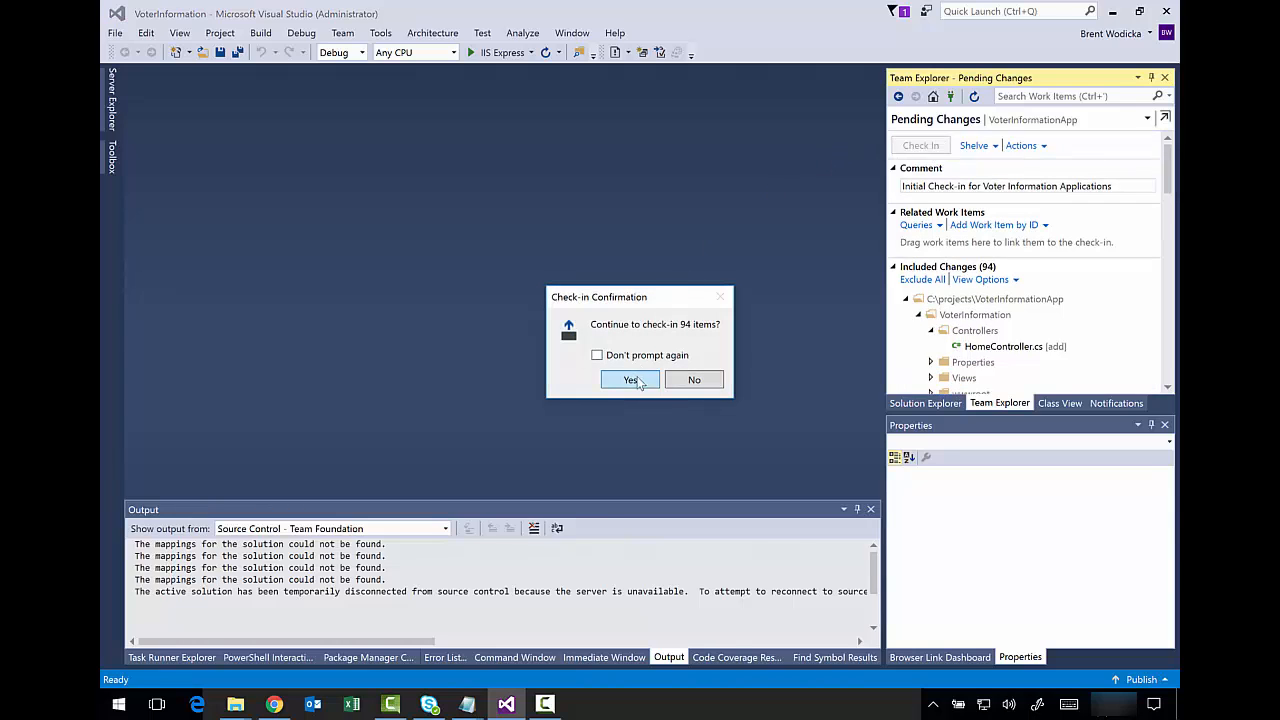
left_click(632, 380)
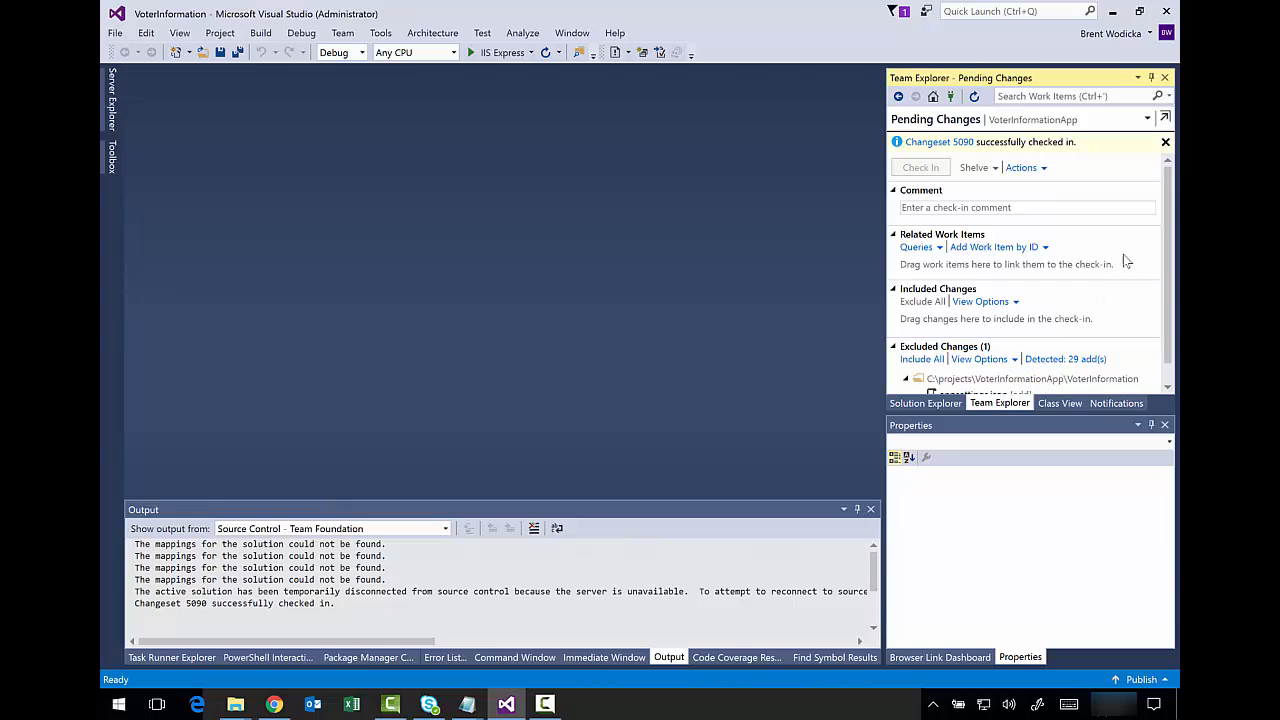
scroll(1166, 245, "down", 1)
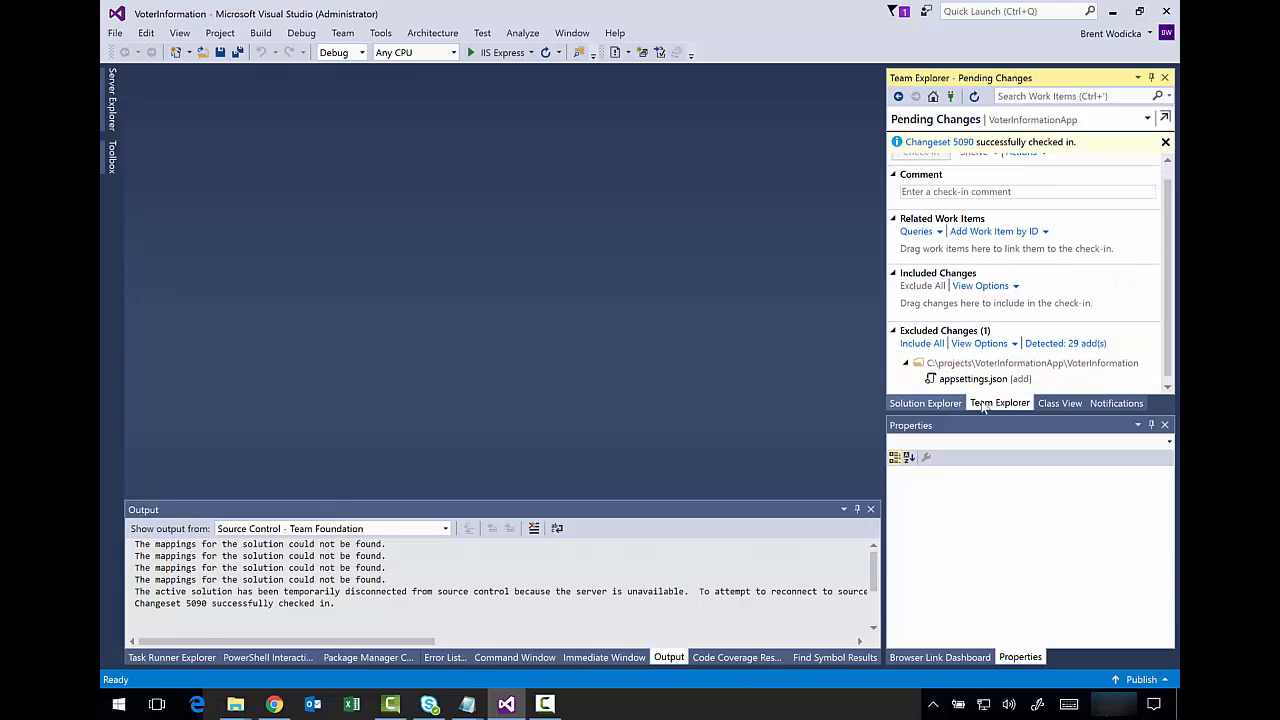
- Undo the pending change to appsettings.json in the VoterInformation project folder
scroll(1168, 287, "up", 1)
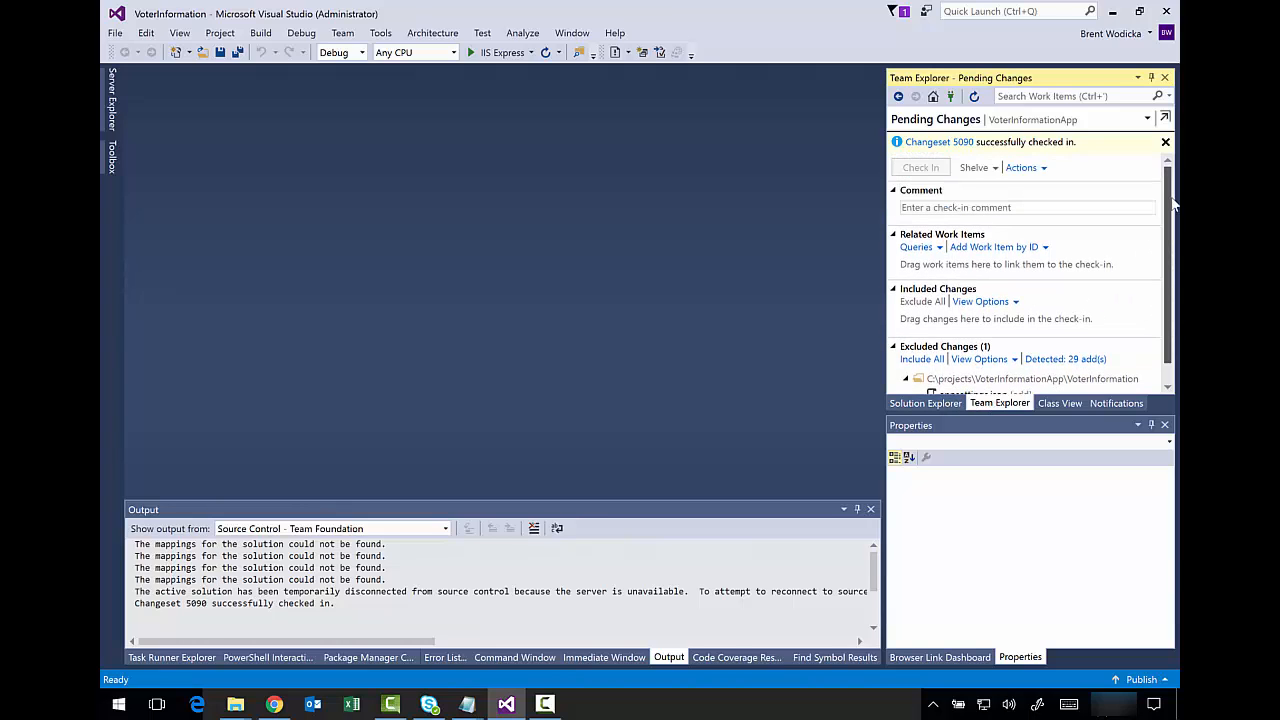
left_click(1143, 119)
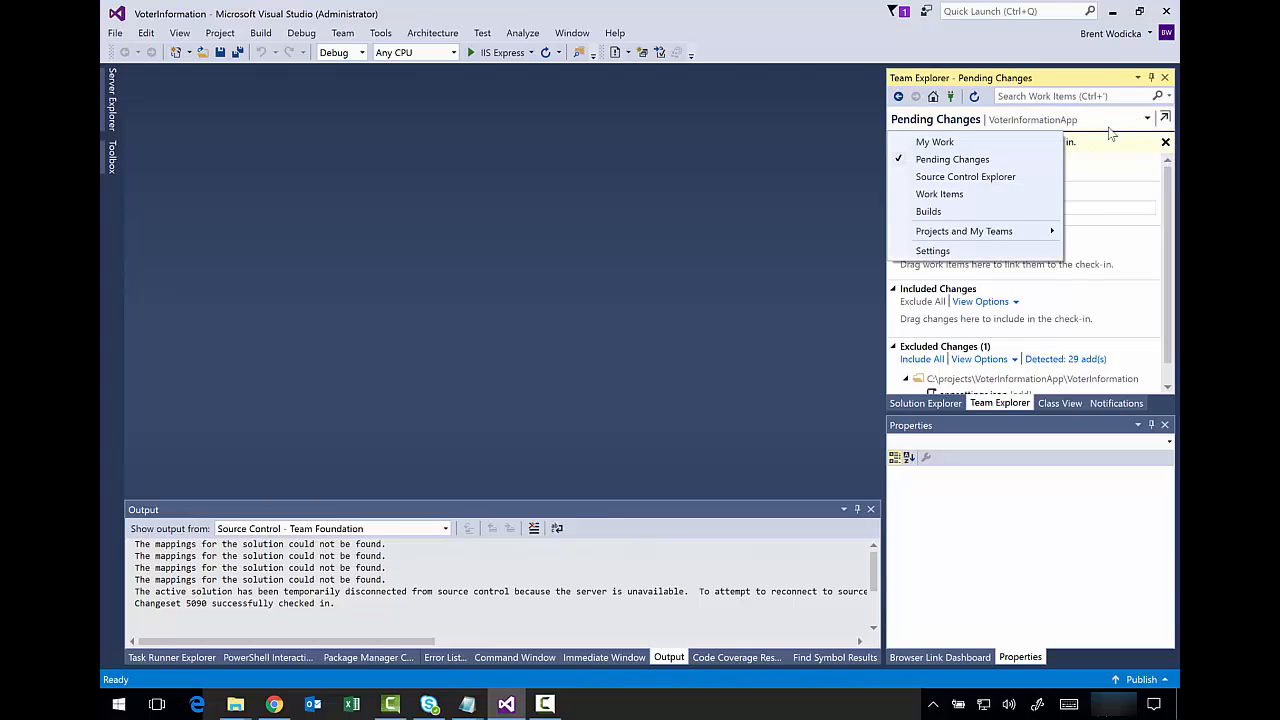
left_click(1028, 180)
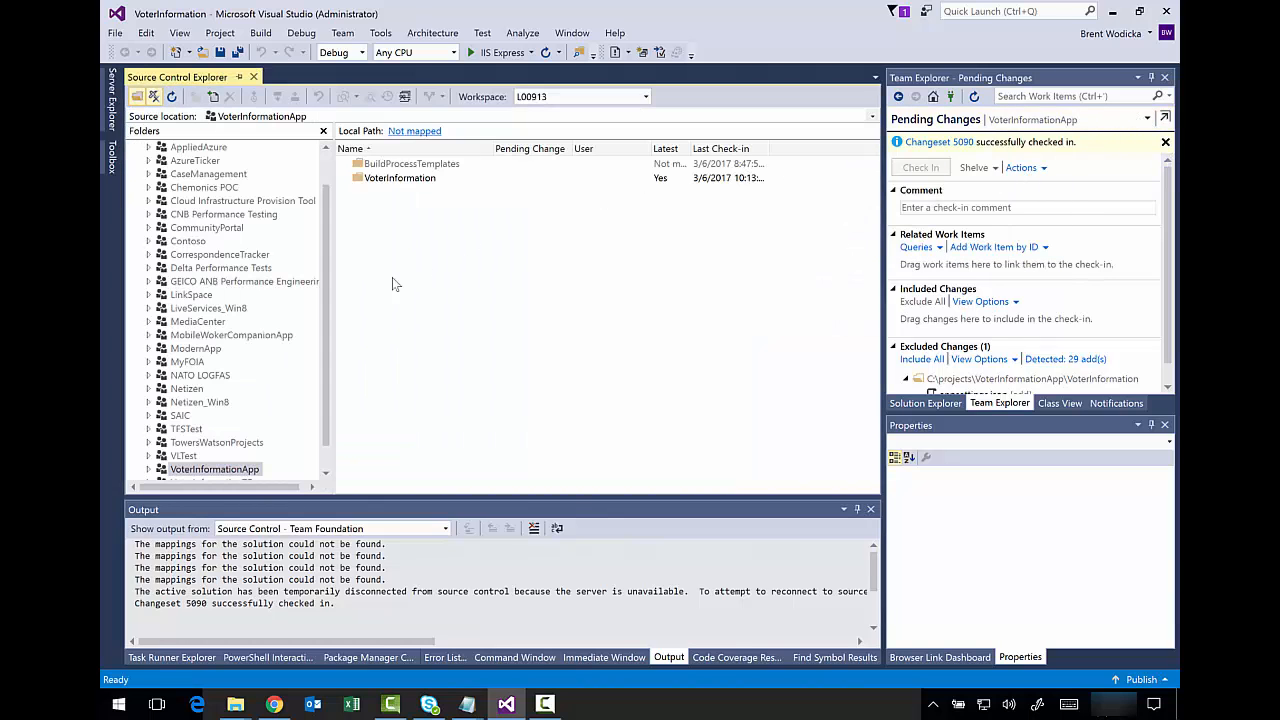
double_click(398, 184)
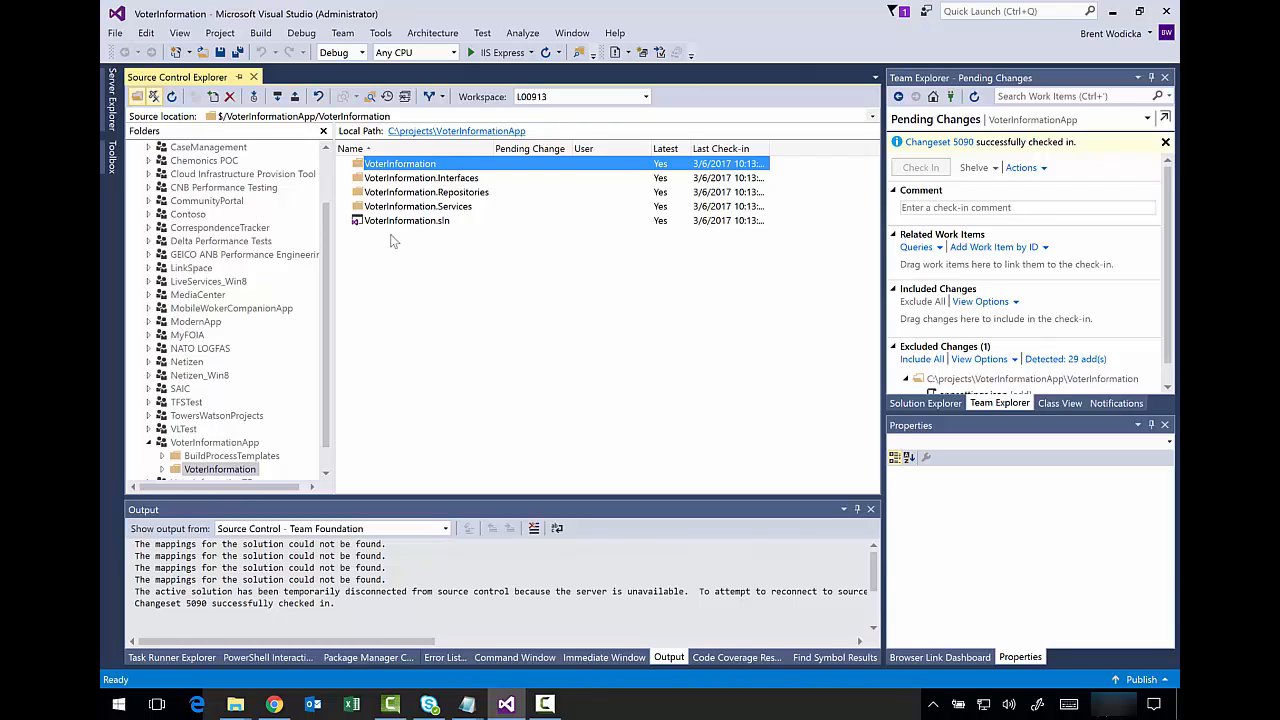
double_click(428, 165)
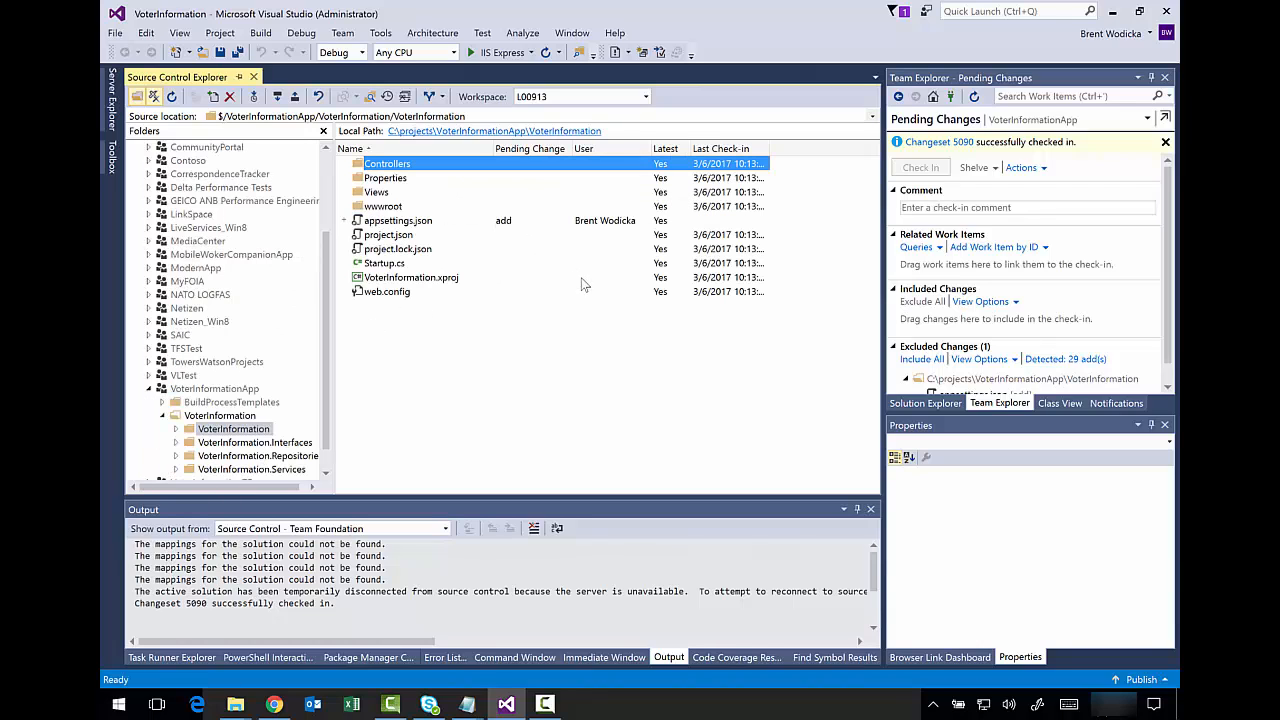
left_click(542, 222)
right_click(464, 224)
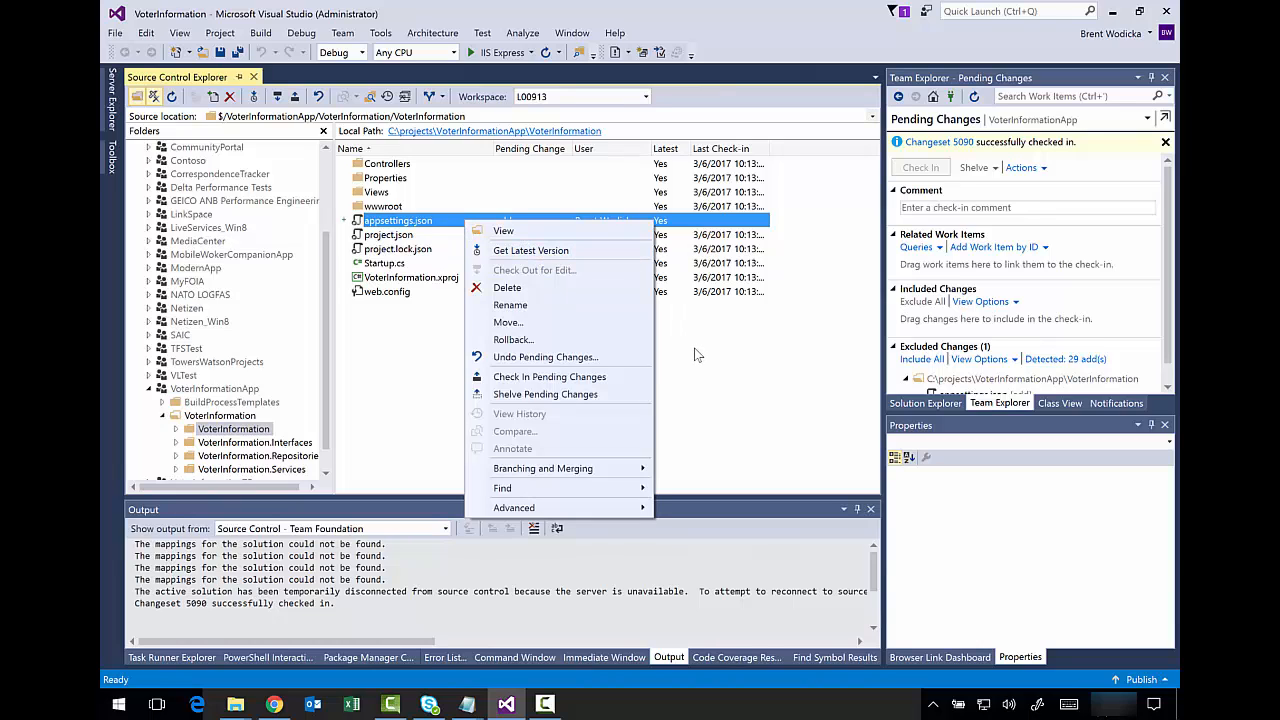
left_click(545, 357)
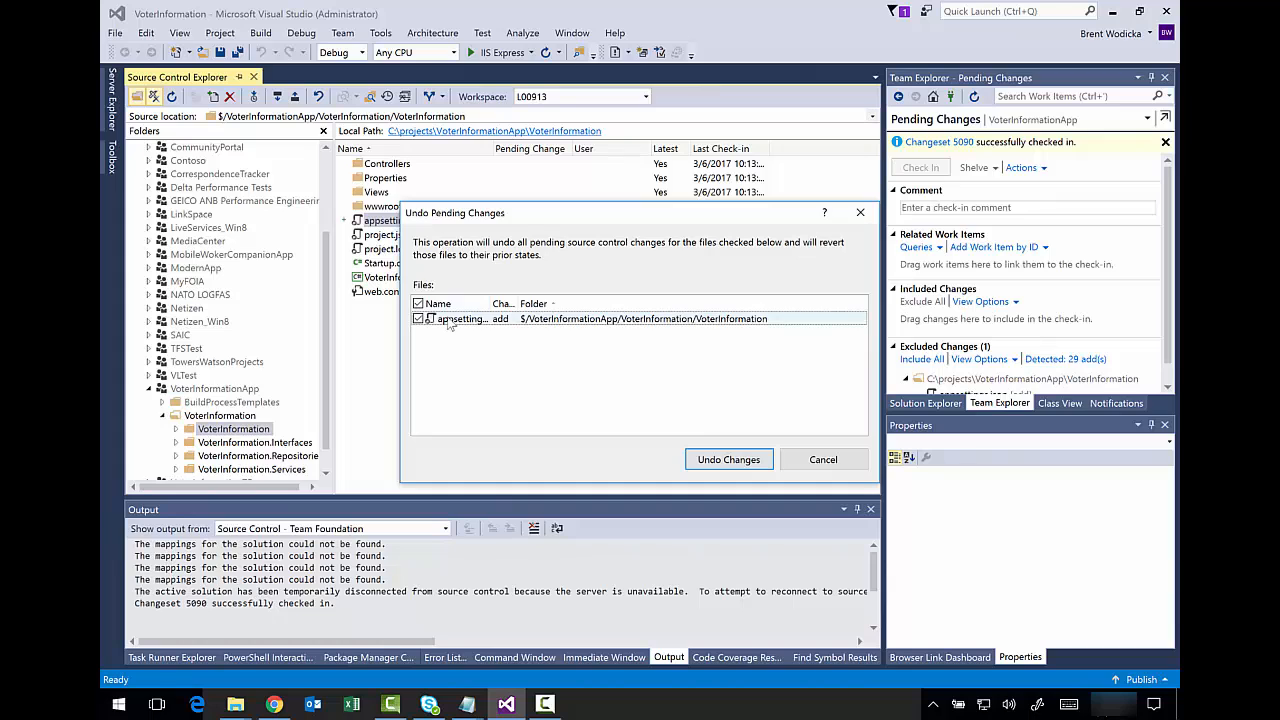
left_click(700, 458)
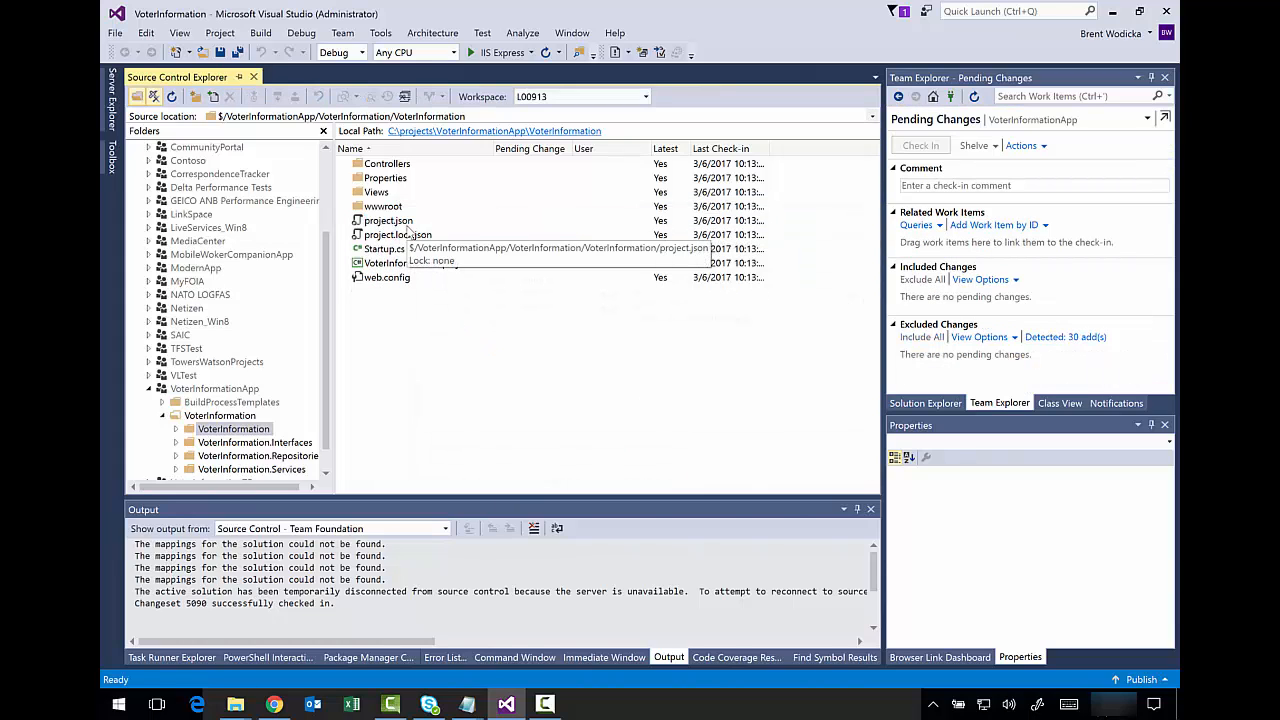
- Build the entire VoterInformation solution from Solution Explorer
left_click(905, 403)
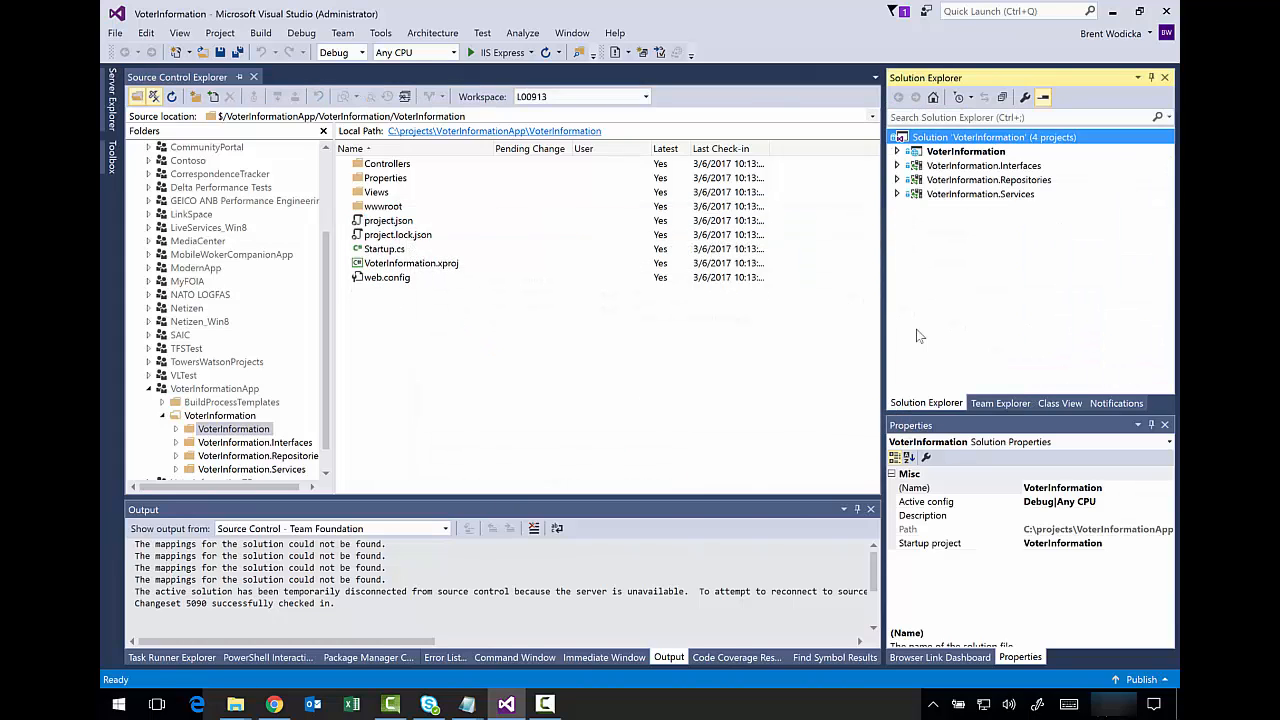
right_click(982, 139)
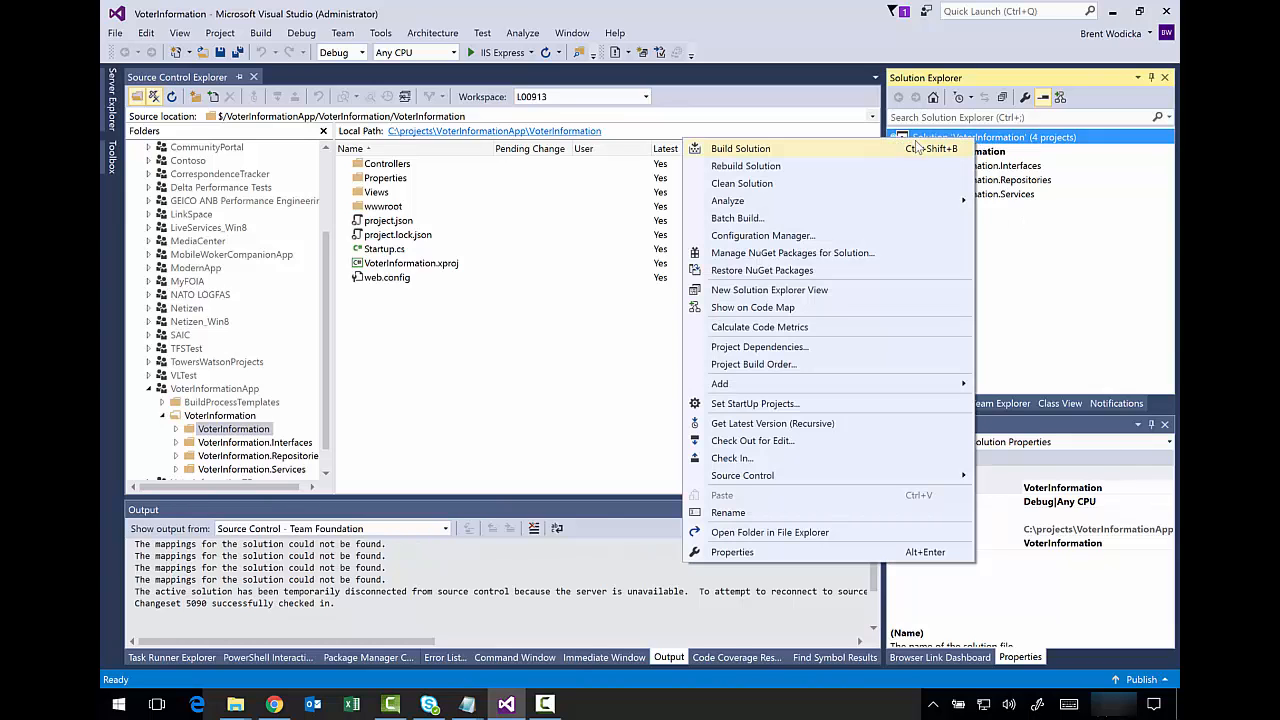
left_click(740, 148)
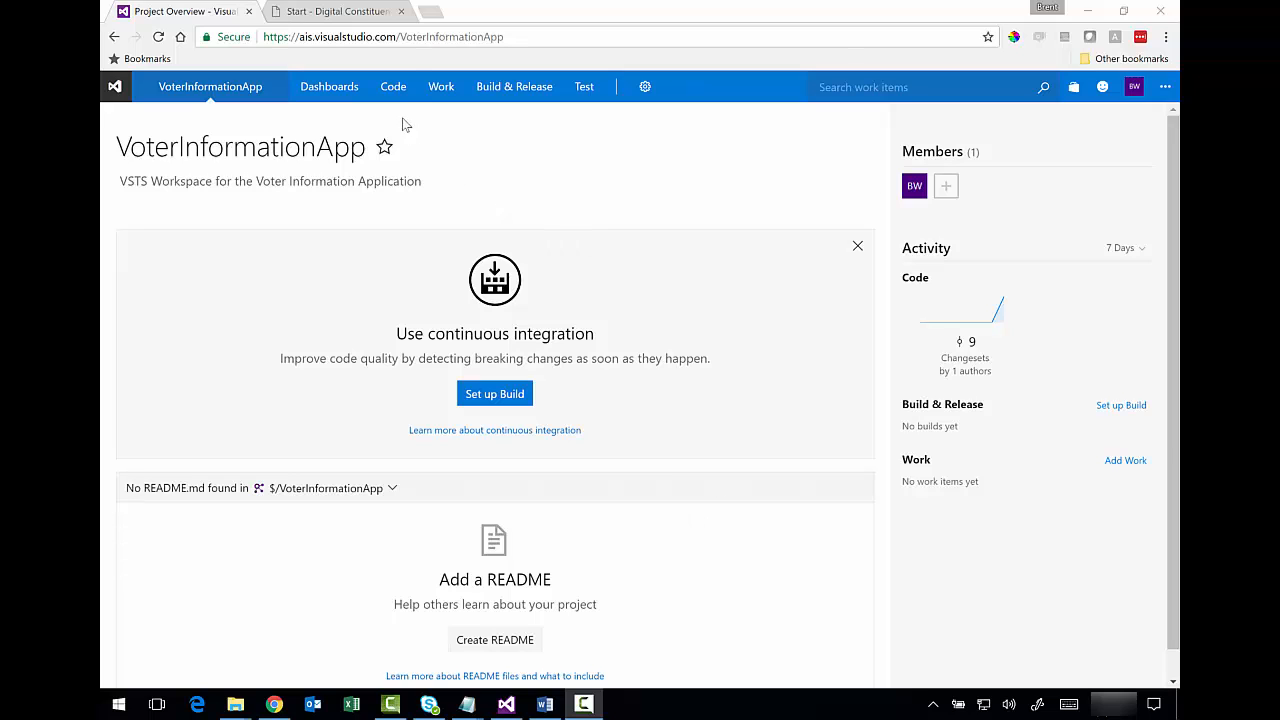
left_click(392, 86)
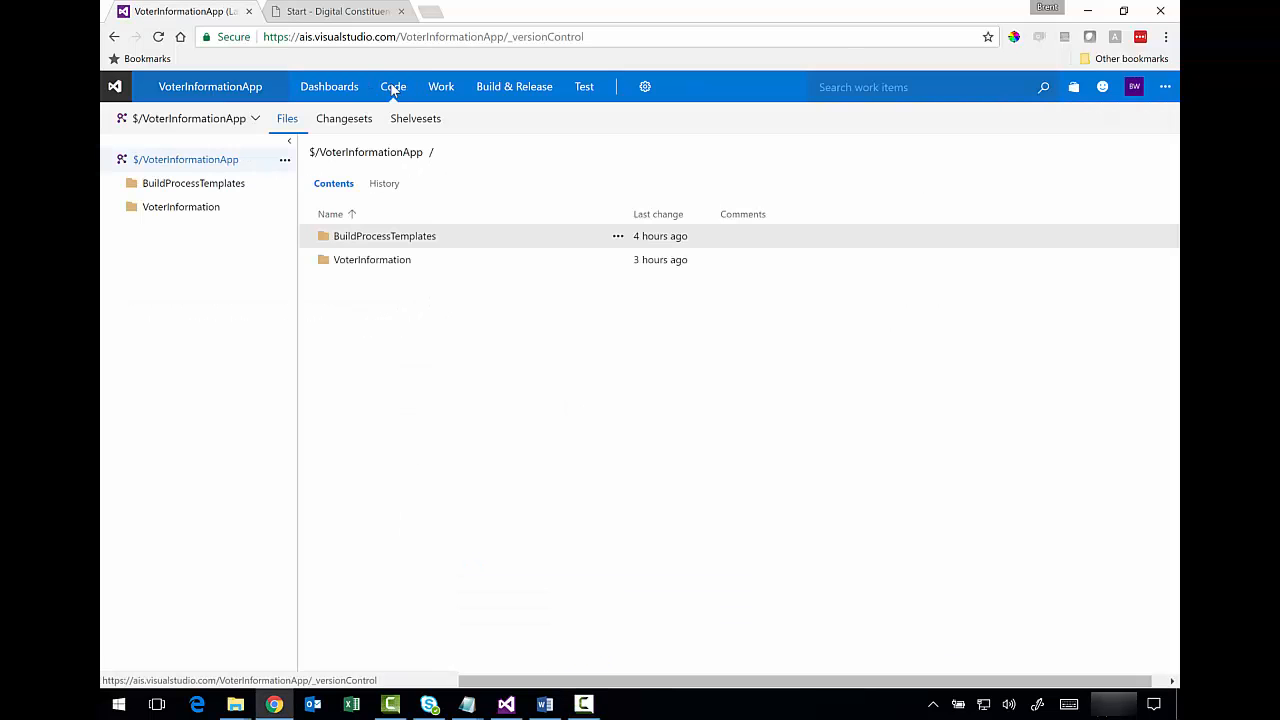
- Browse the VoterInformation source folder, then go to the empty Build Definitions page
left_click(190, 209)
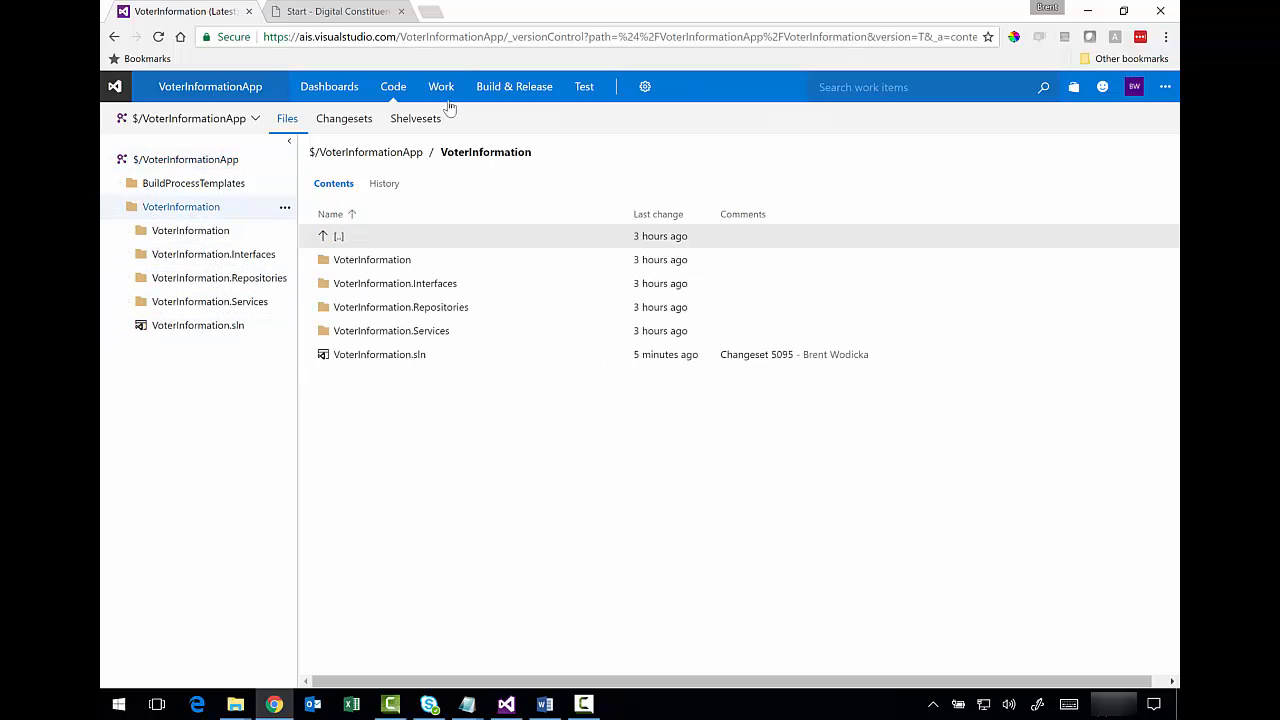
mouse_move(447, 100)
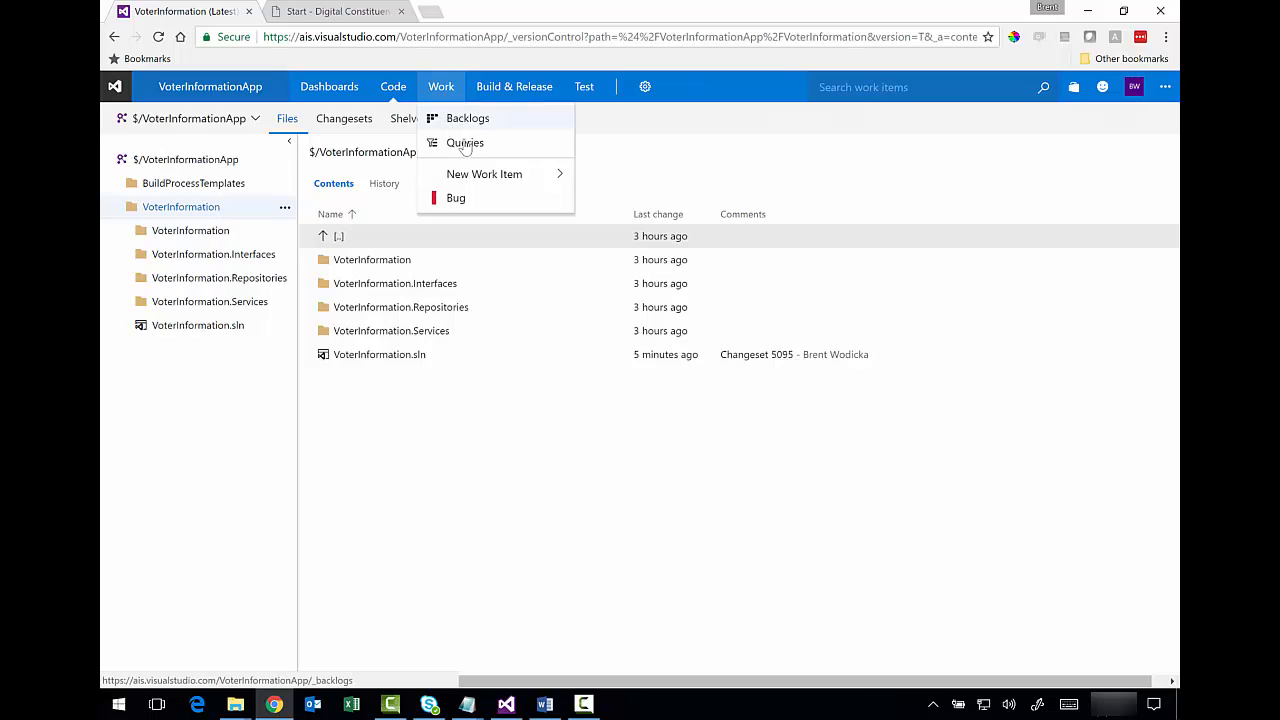
left_click(506, 92)
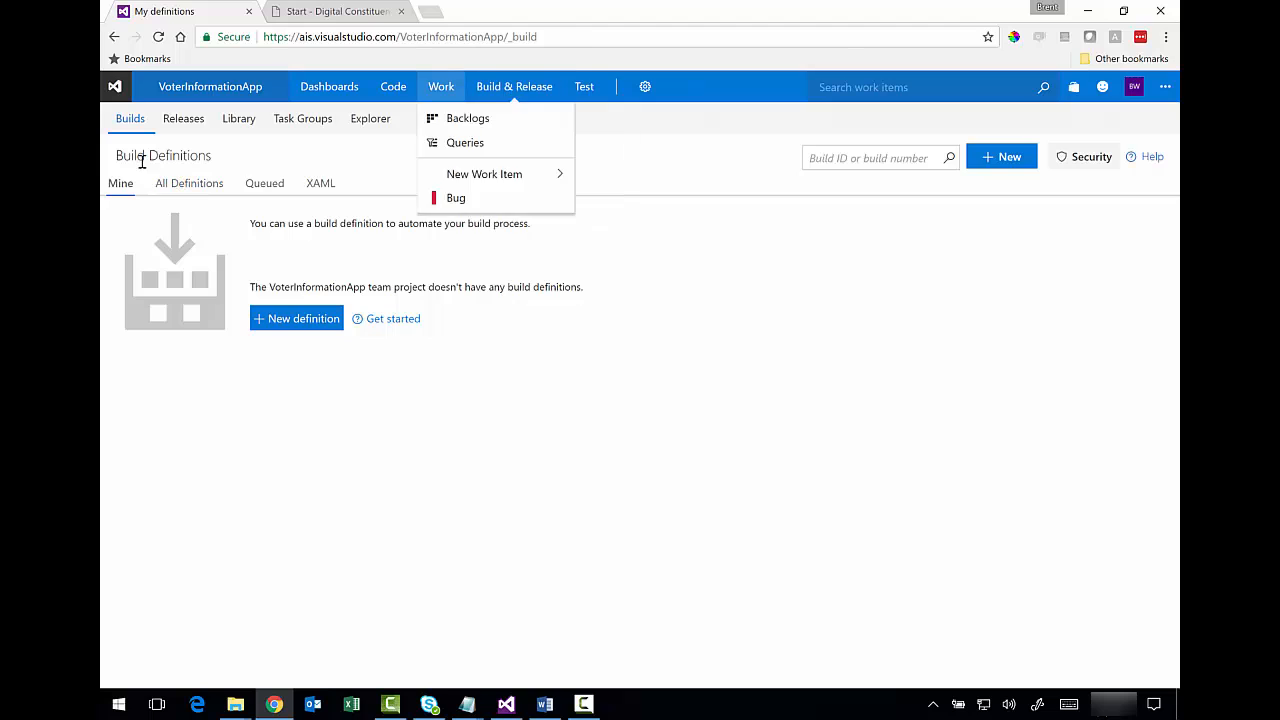
left_click_drag(116, 156, 208, 155)
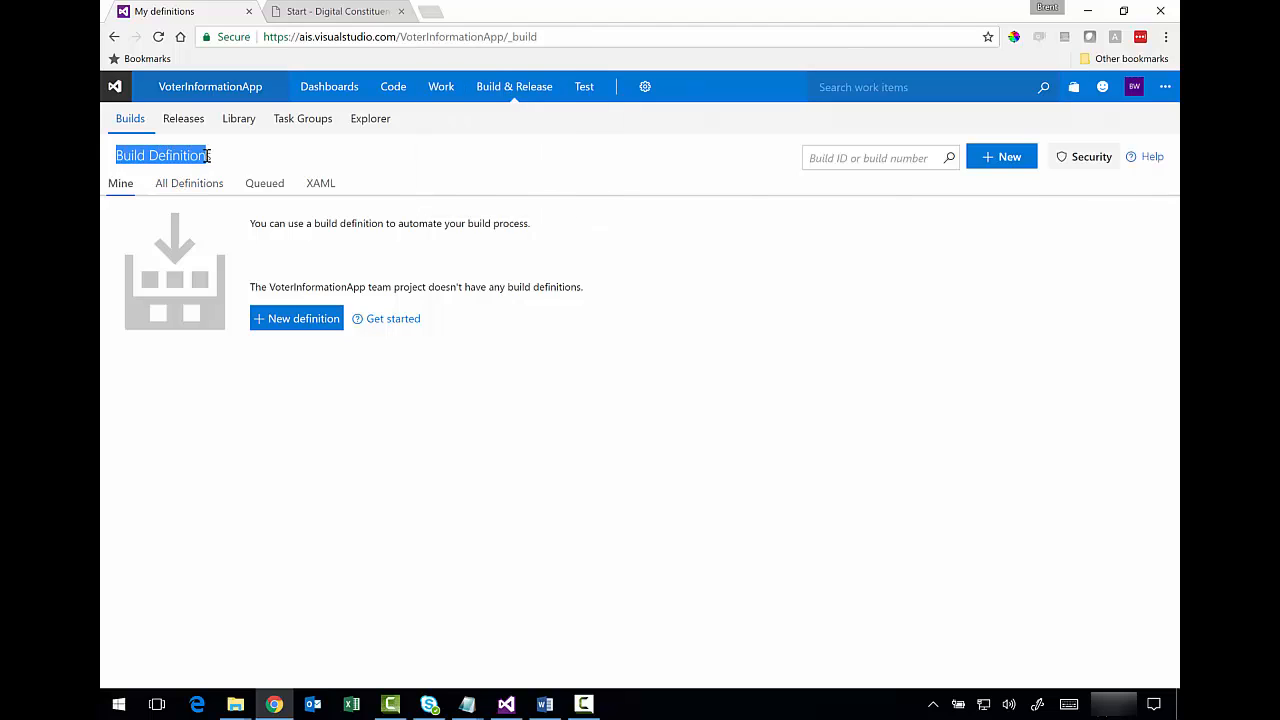
left_click(229, 162)
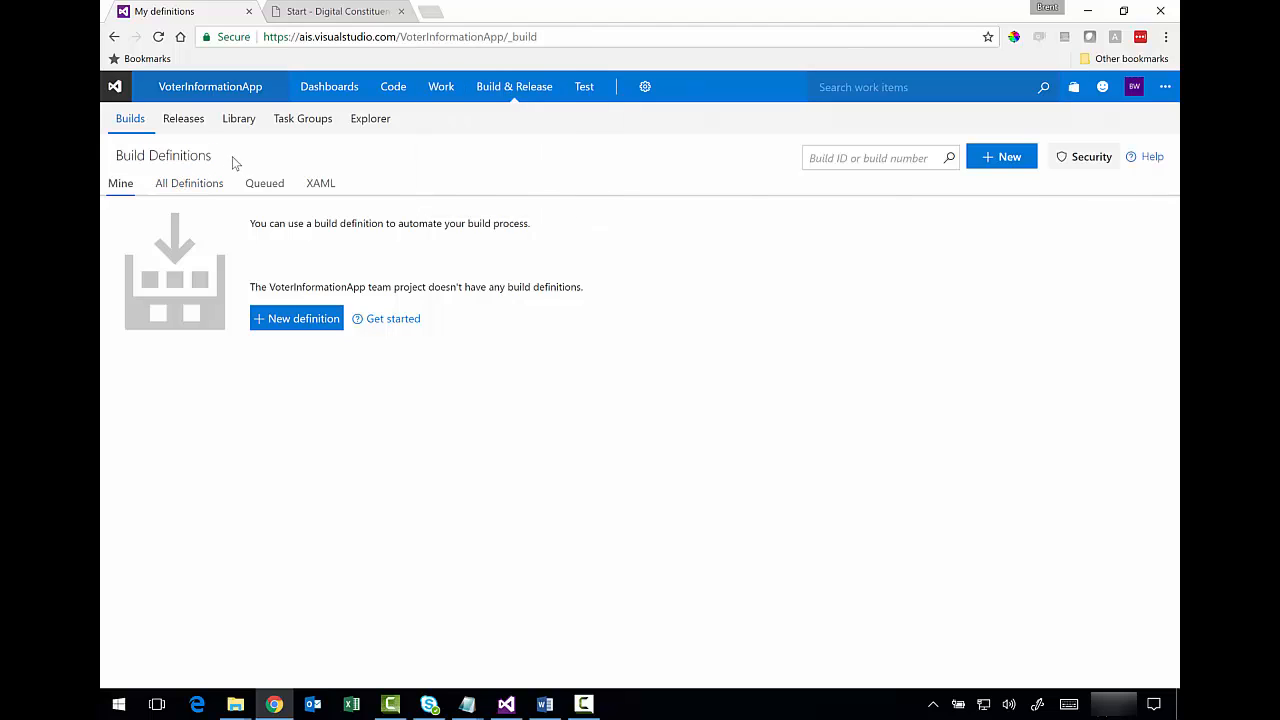
- Start a new build definition from the ASP.NET Core (PREVIEW) template
left_click(289, 321)
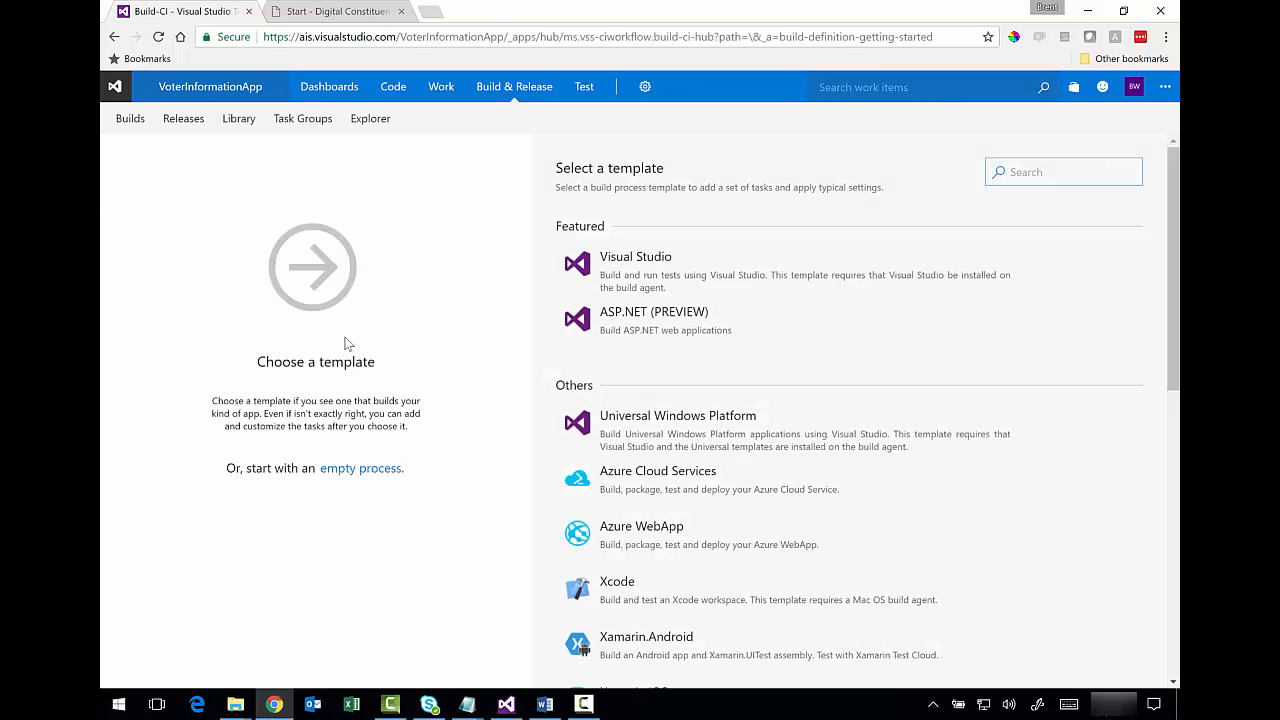
mouse_move(639, 283)
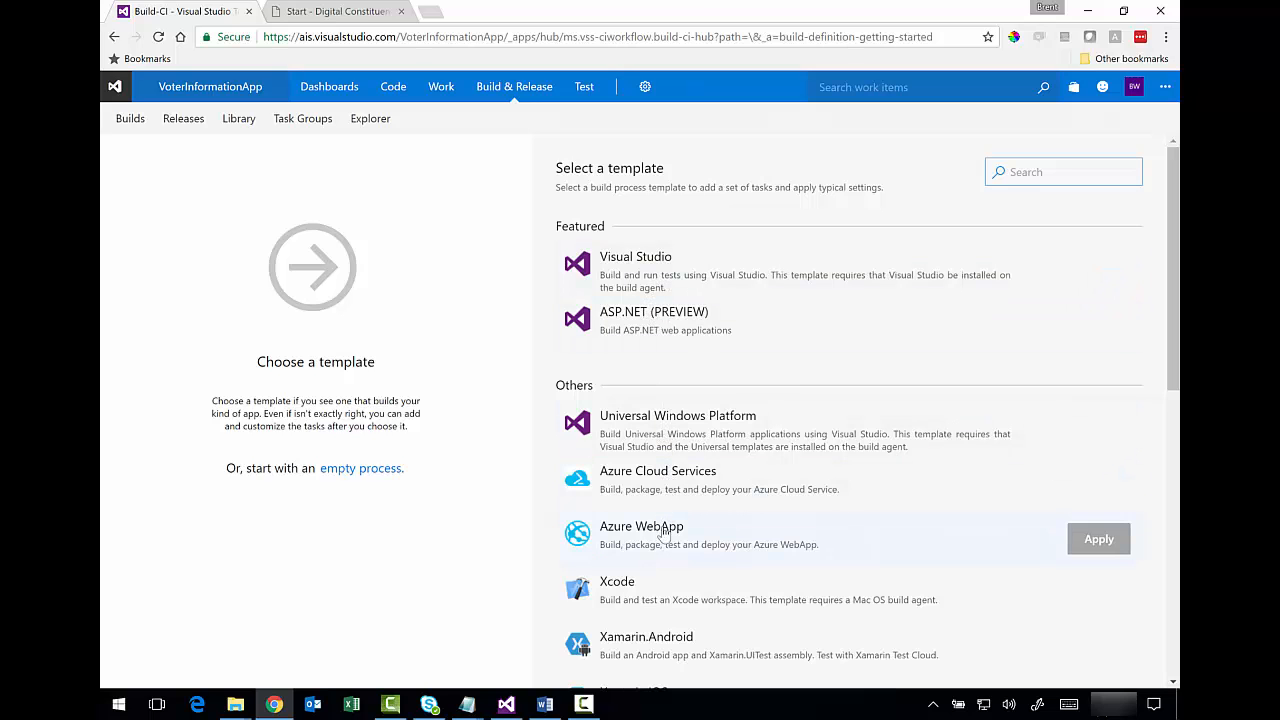
left_click_drag(1176, 316, 1176, 606)
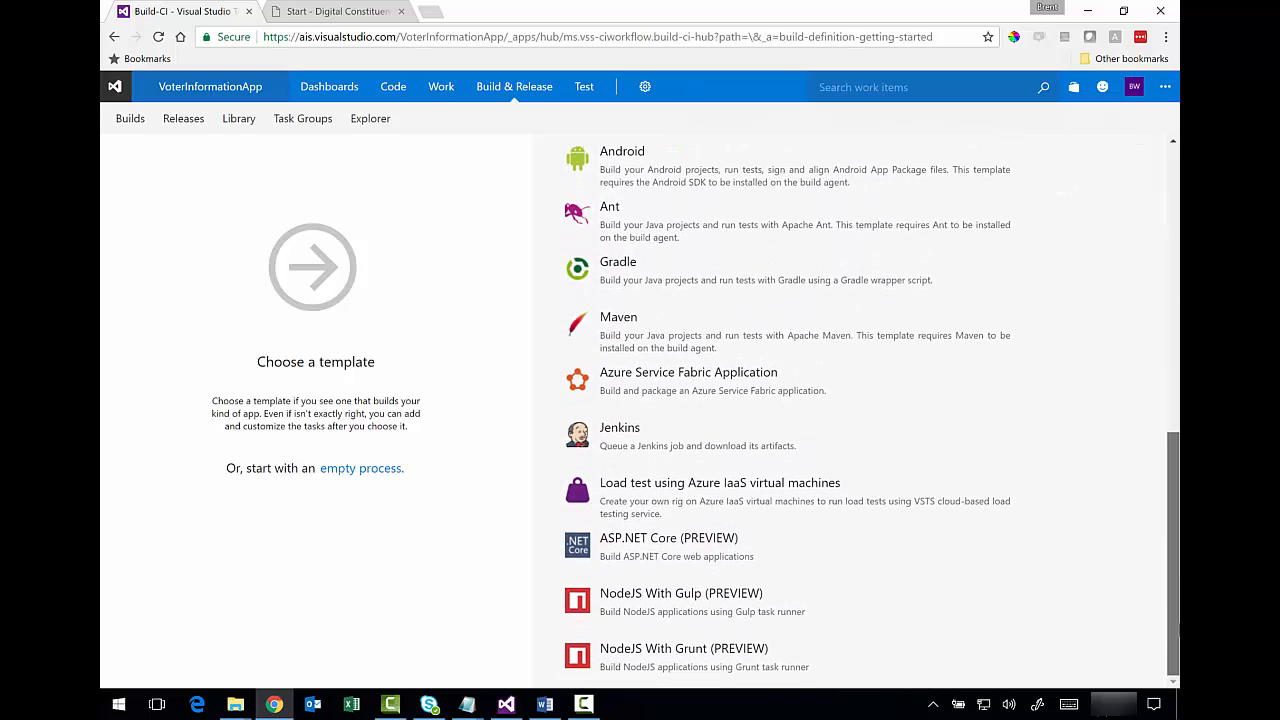
left_click(698, 562)
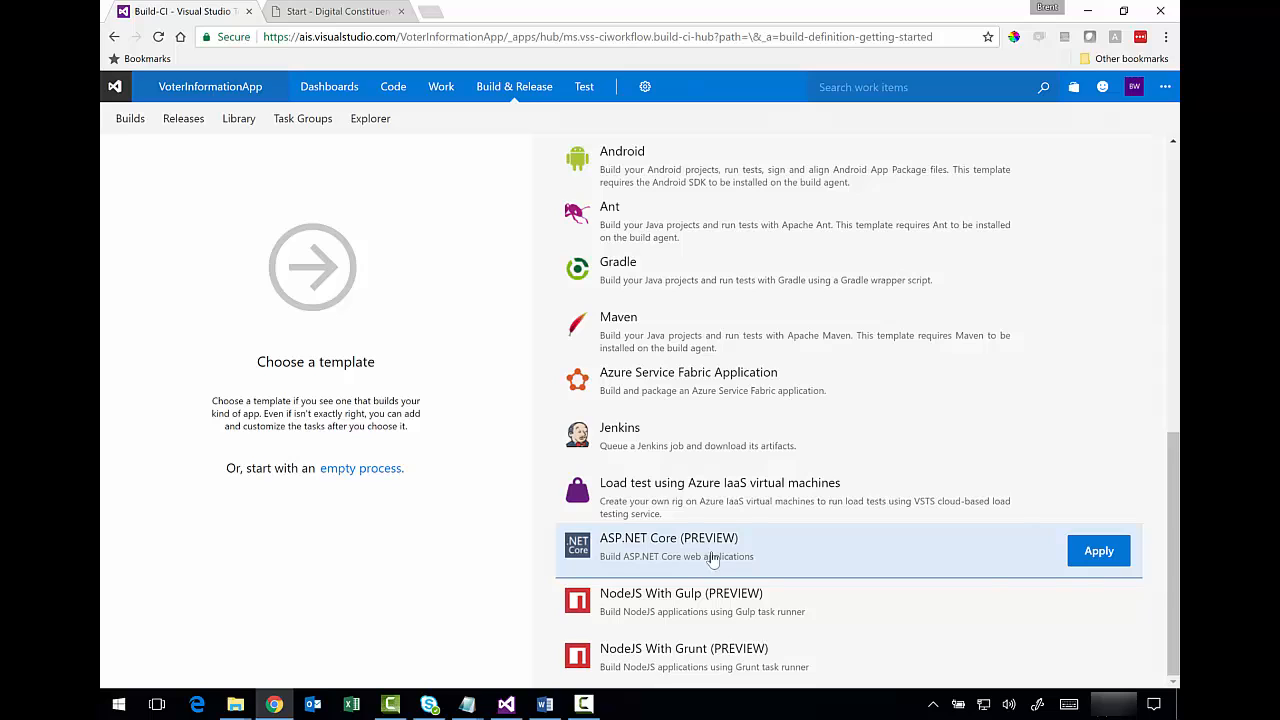
left_click(1088, 552)
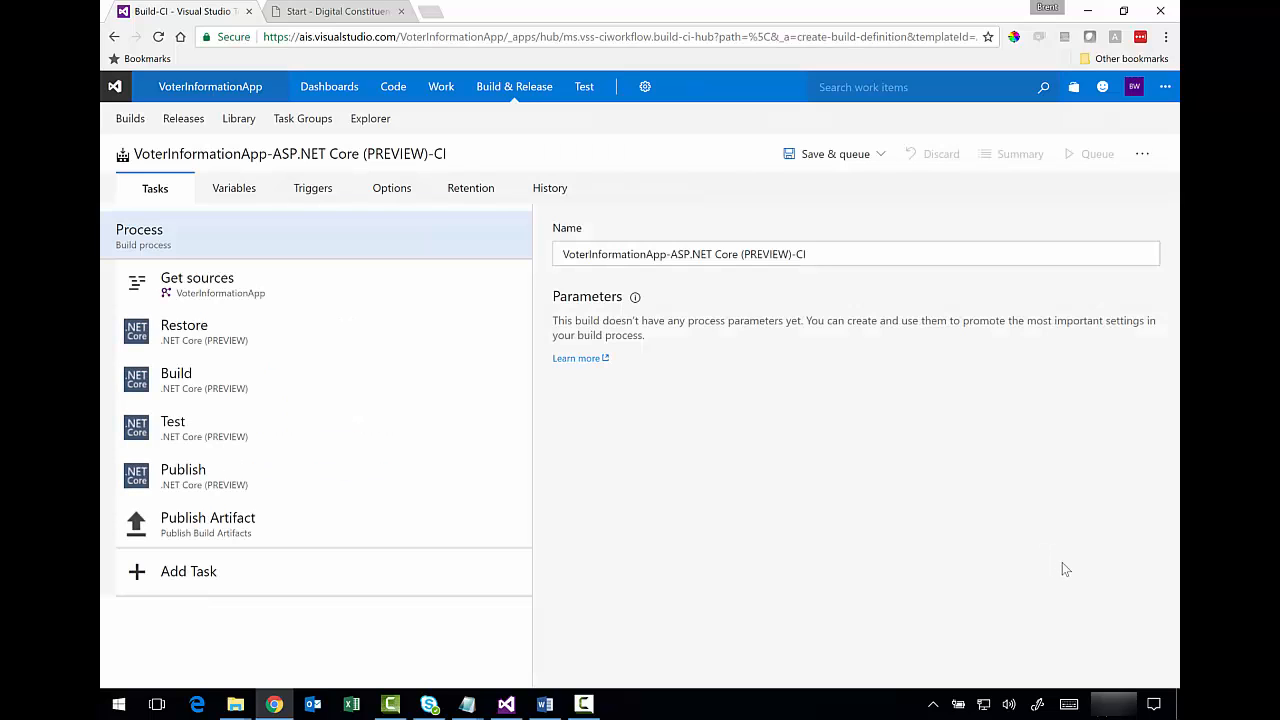
- Rename the definition 'Voter Information CI Build' after glancing at Variables, Triggers and Options
left_click_drag(857, 253, 503, 251)
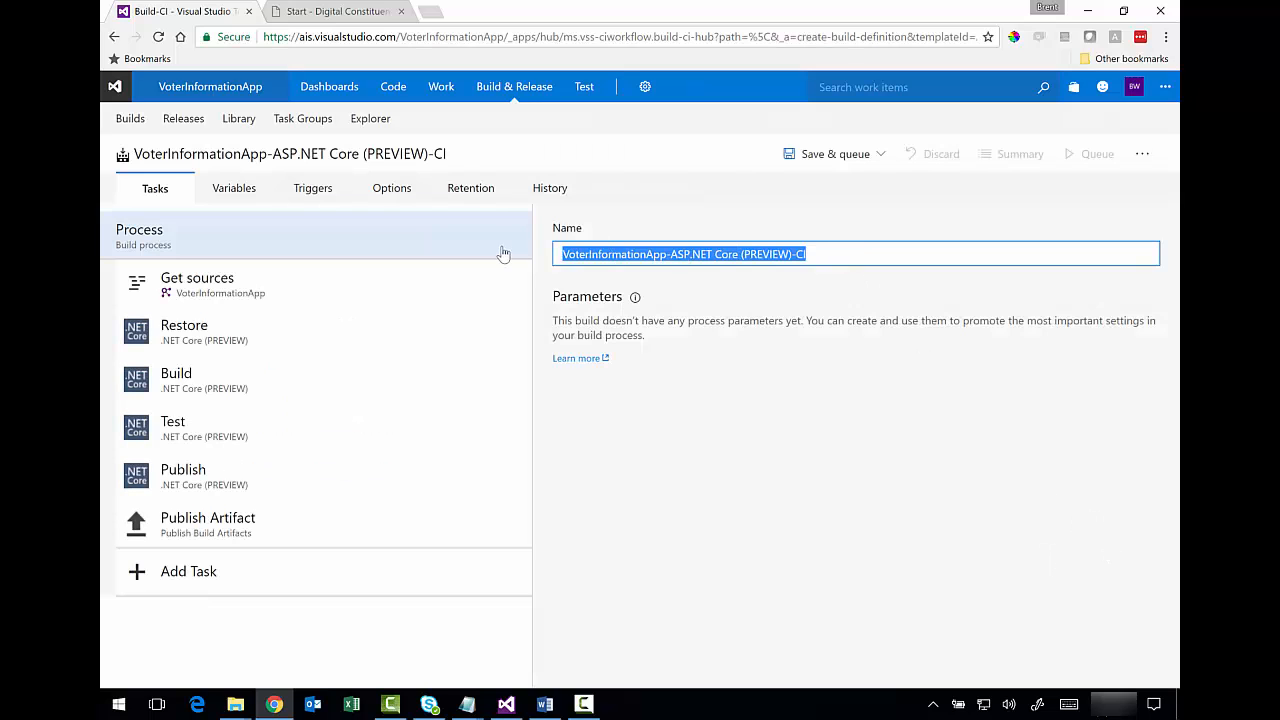
type("Voter Information CI Build")
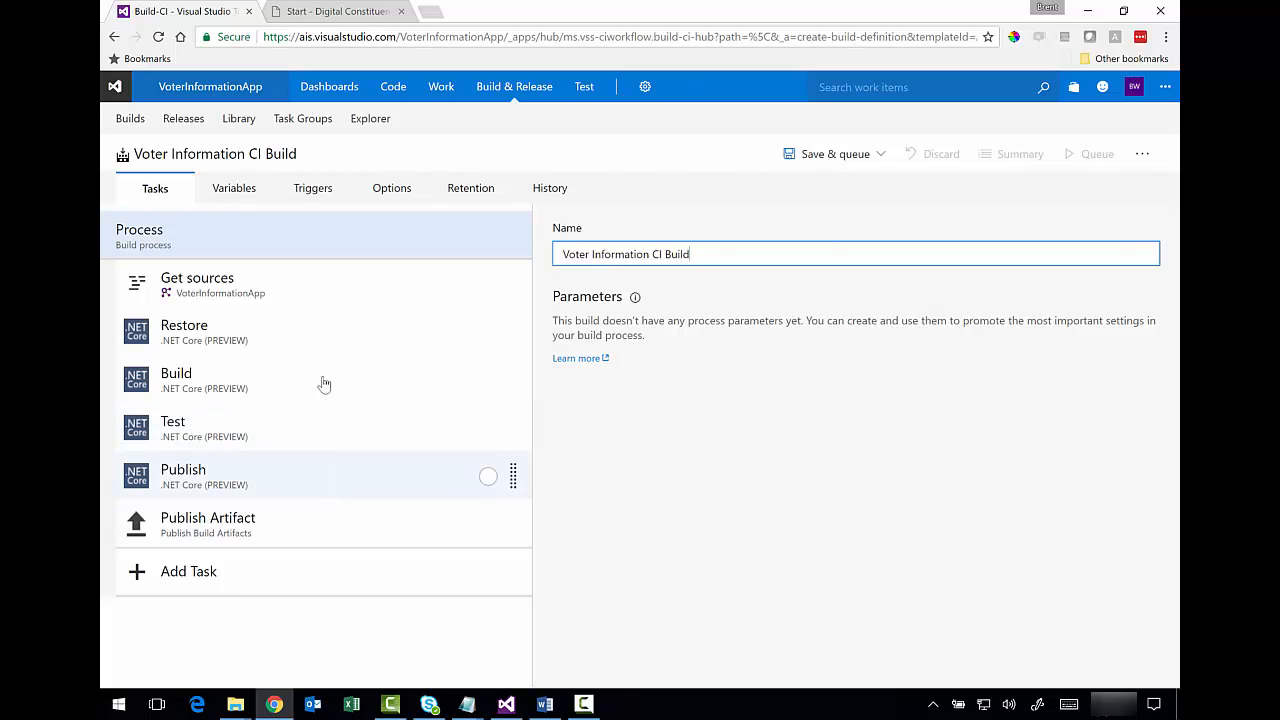
left_click(236, 196)
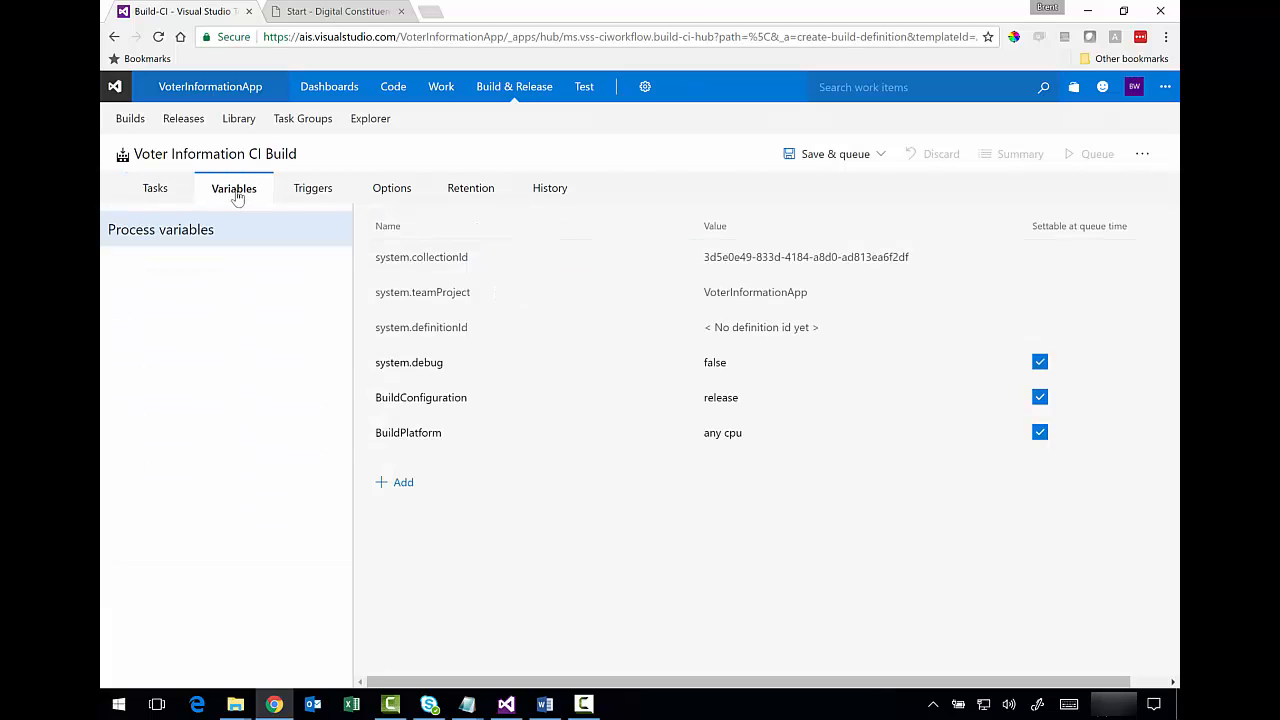
left_click(308, 193)
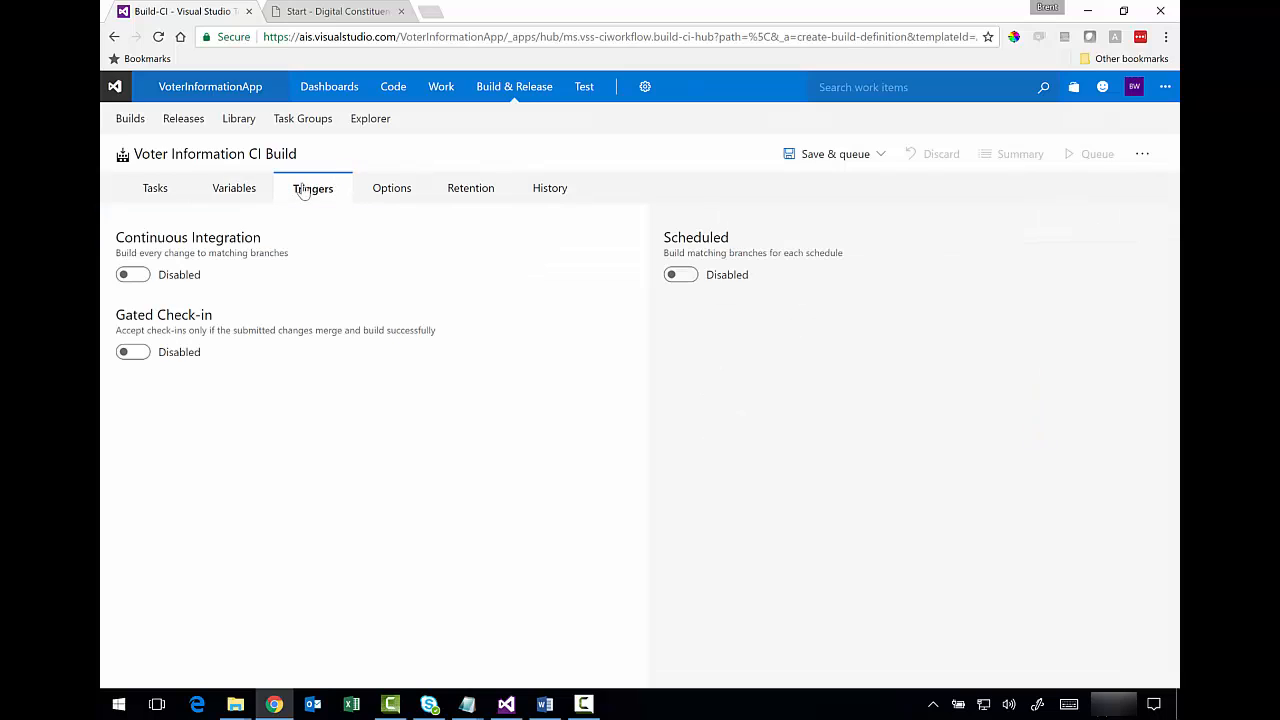
left_click(376, 197)
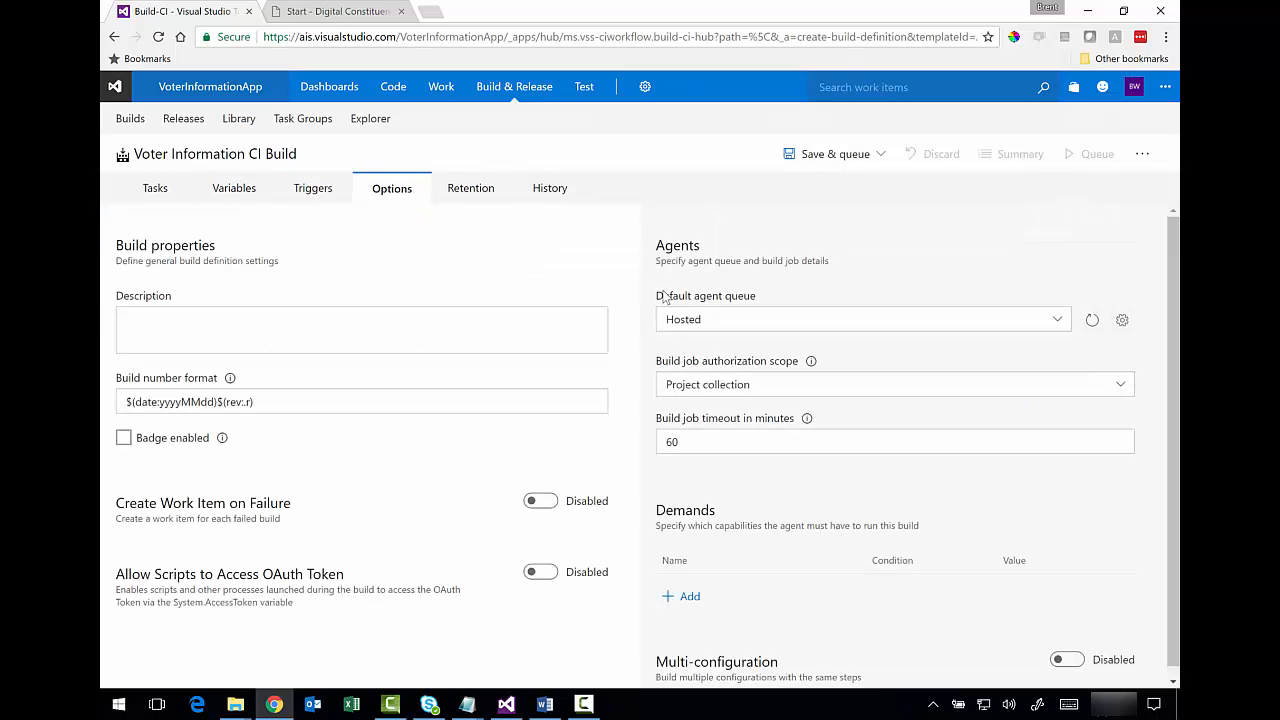
left_click(154, 191)
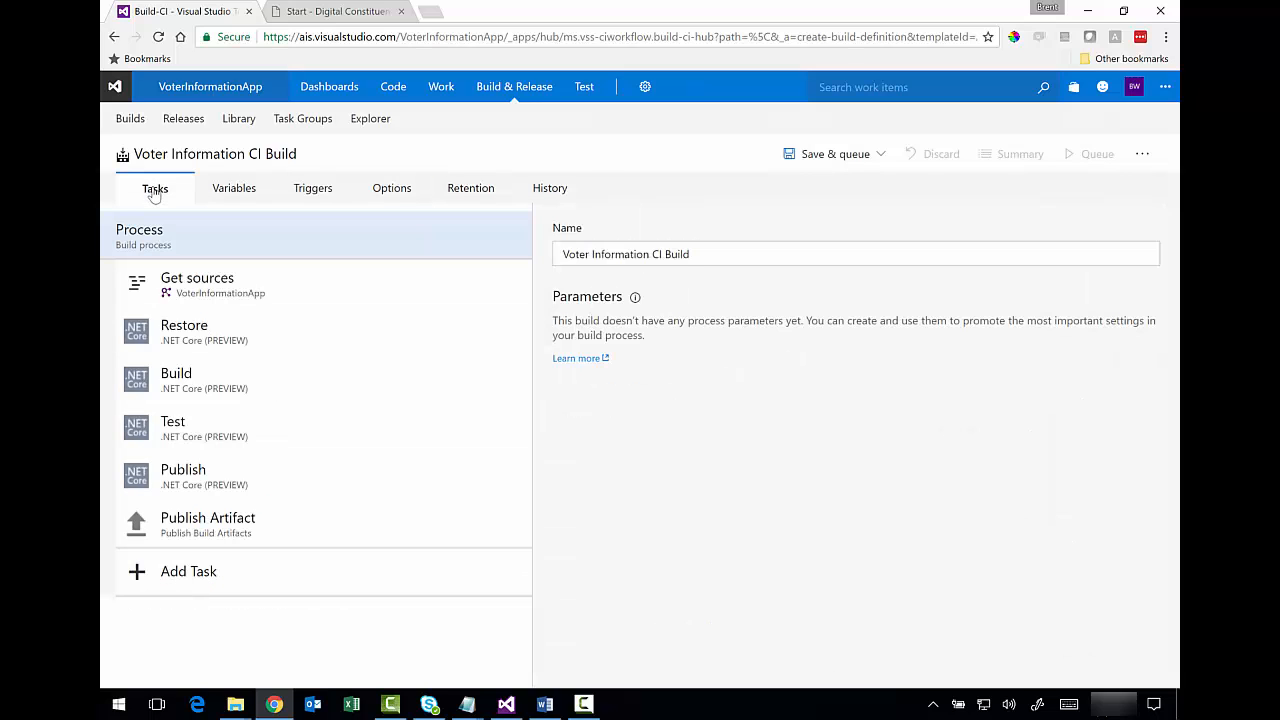
- Save and queue the Voter Information CI Build definition, running build 20170306.1 successfully
left_click(851, 157)
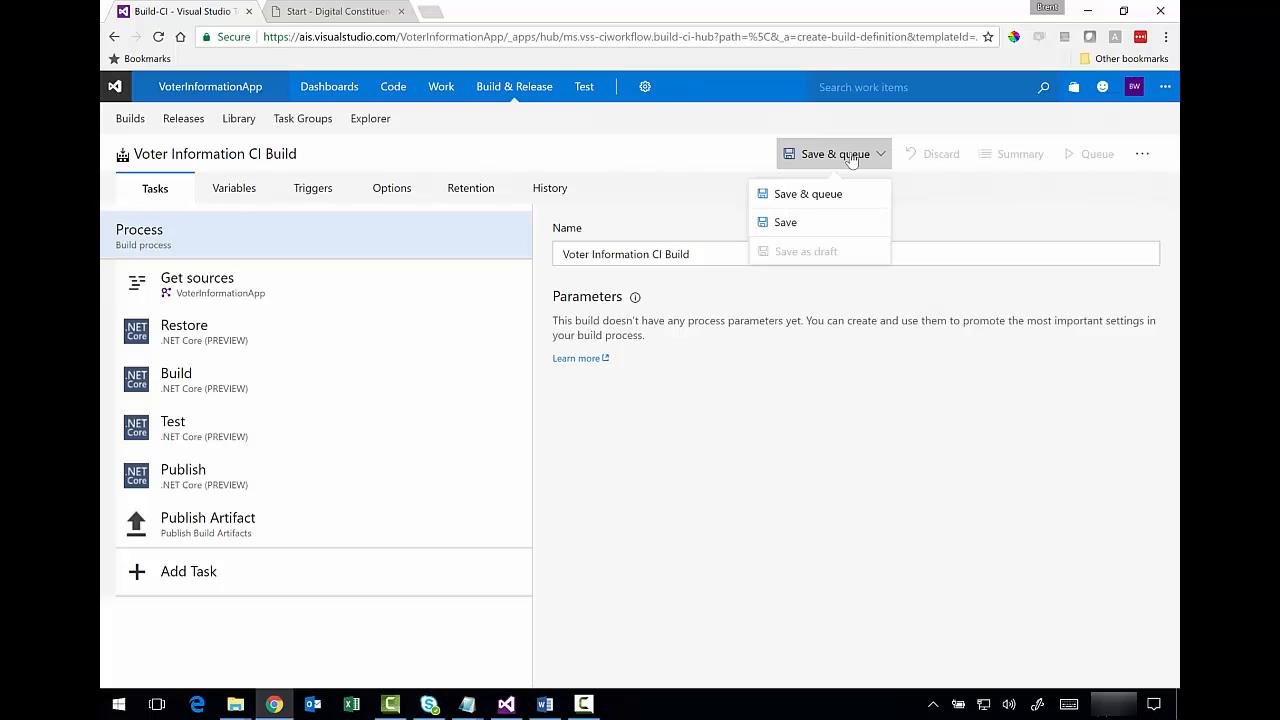
left_click(802, 194)
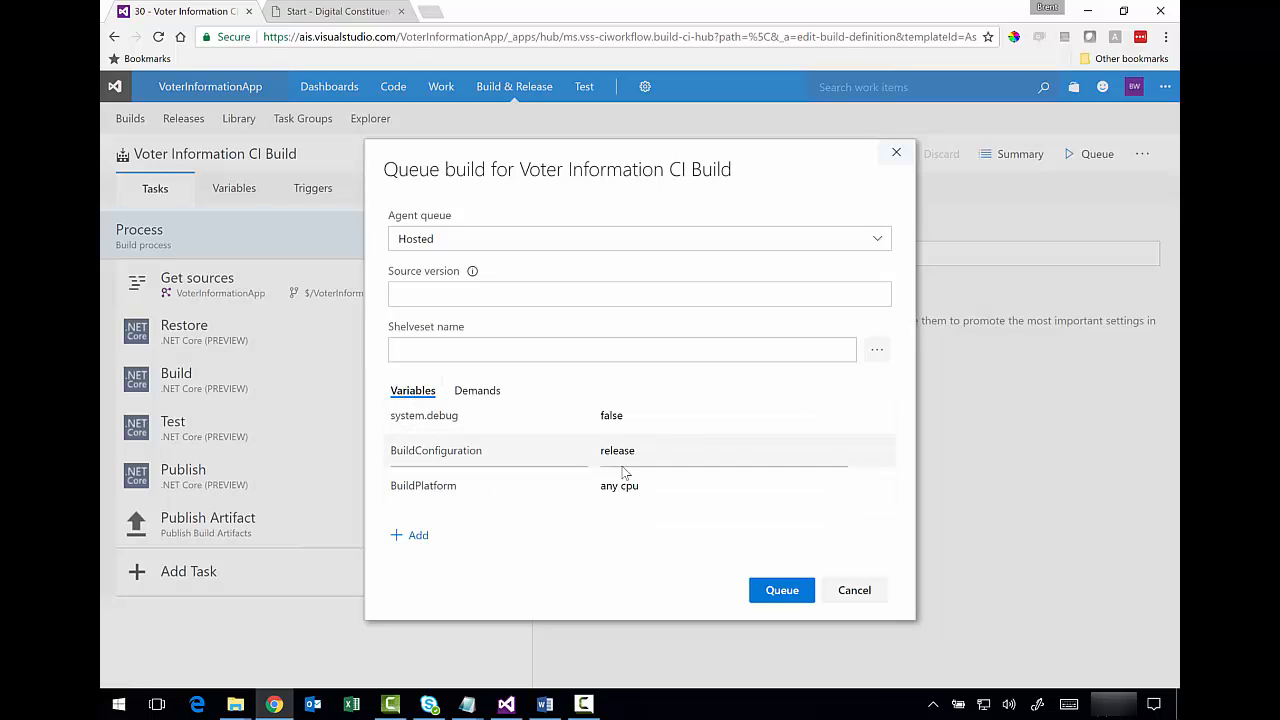
left_click(782, 591)
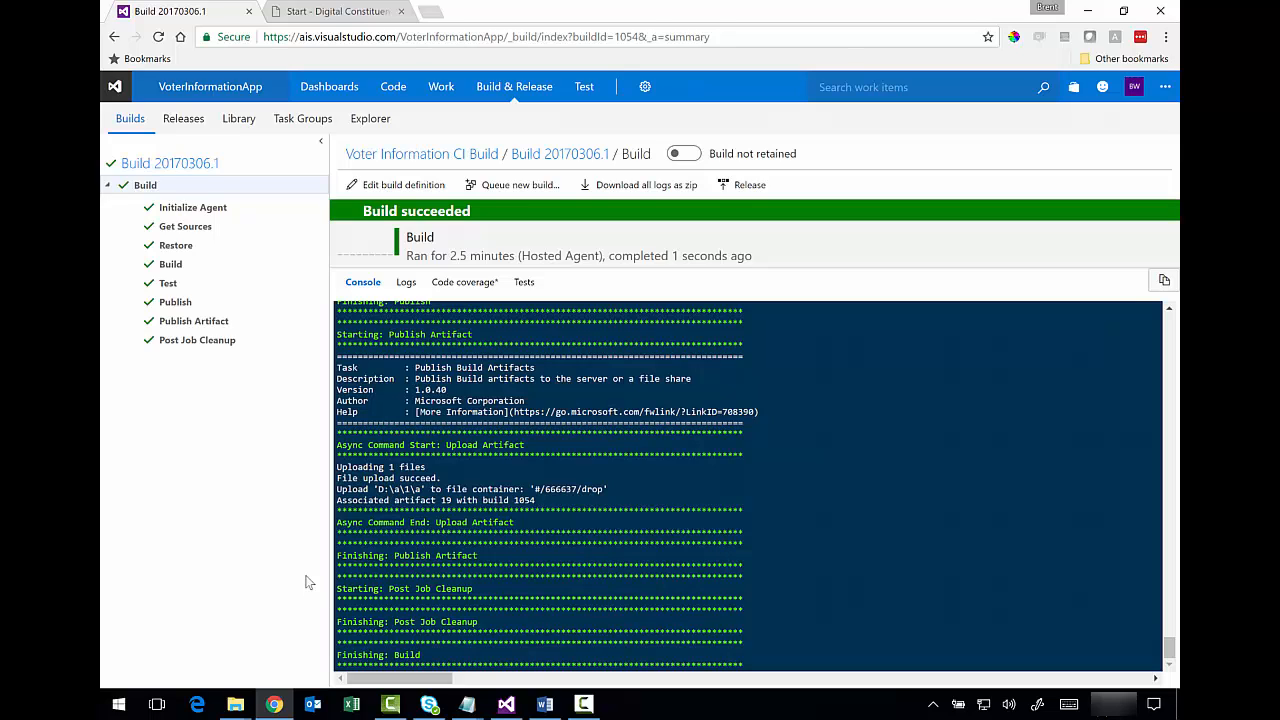
- Review build 20170306.1's summary, noting no test runs and missing project files, then edit the definition
left_click(203, 167)
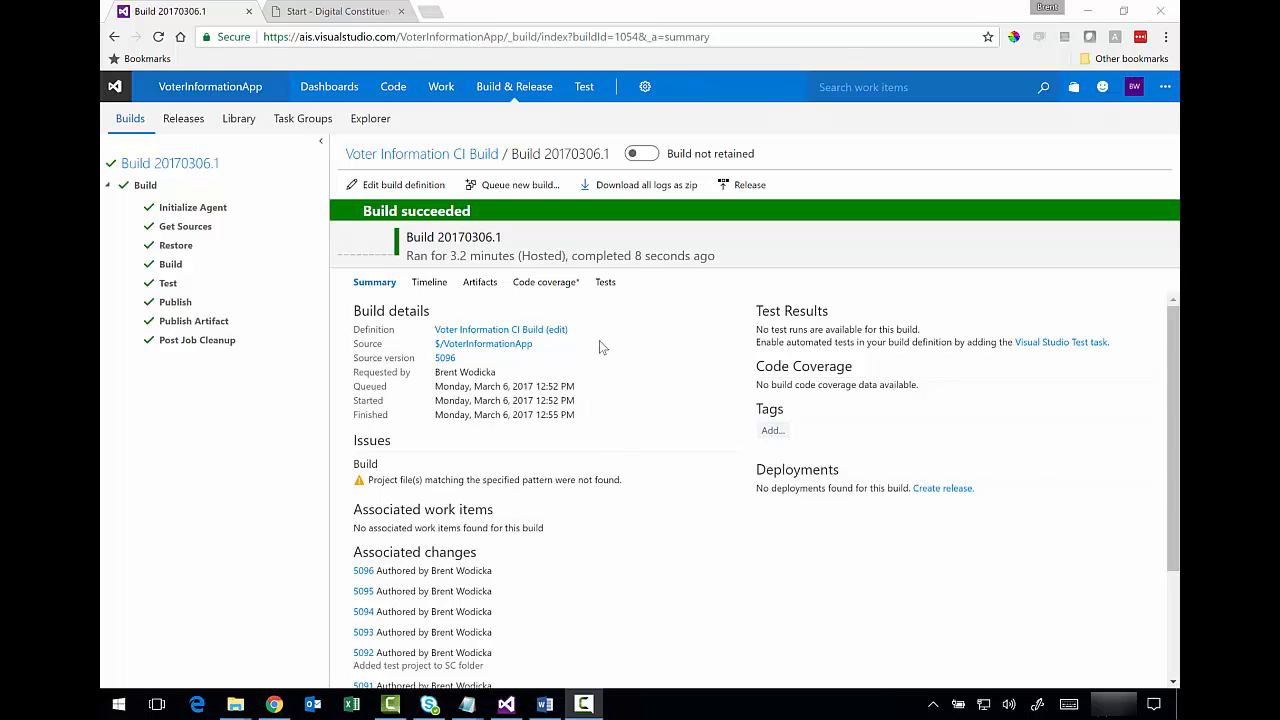
left_click_drag(761, 329, 908, 331)
left_click_drag(408, 479, 565, 477)
left_click(598, 478)
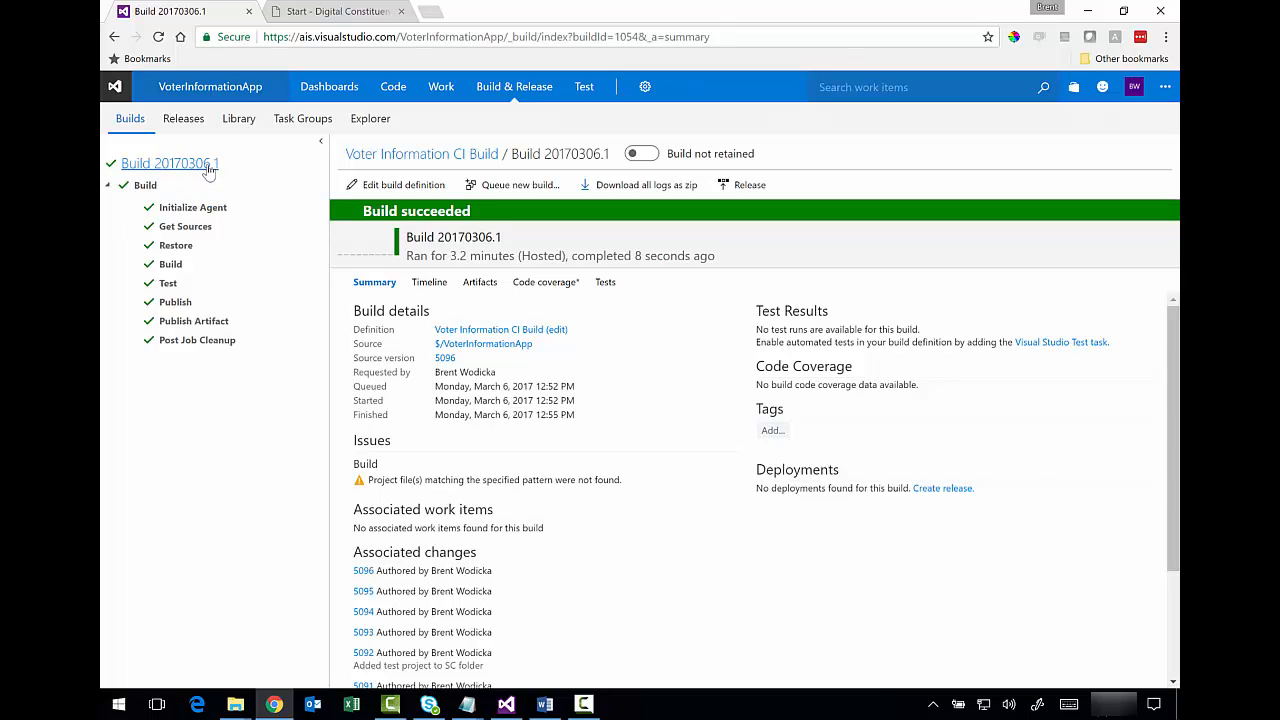
left_click_drag(206, 168, 209, 169)
left_click(396, 190)
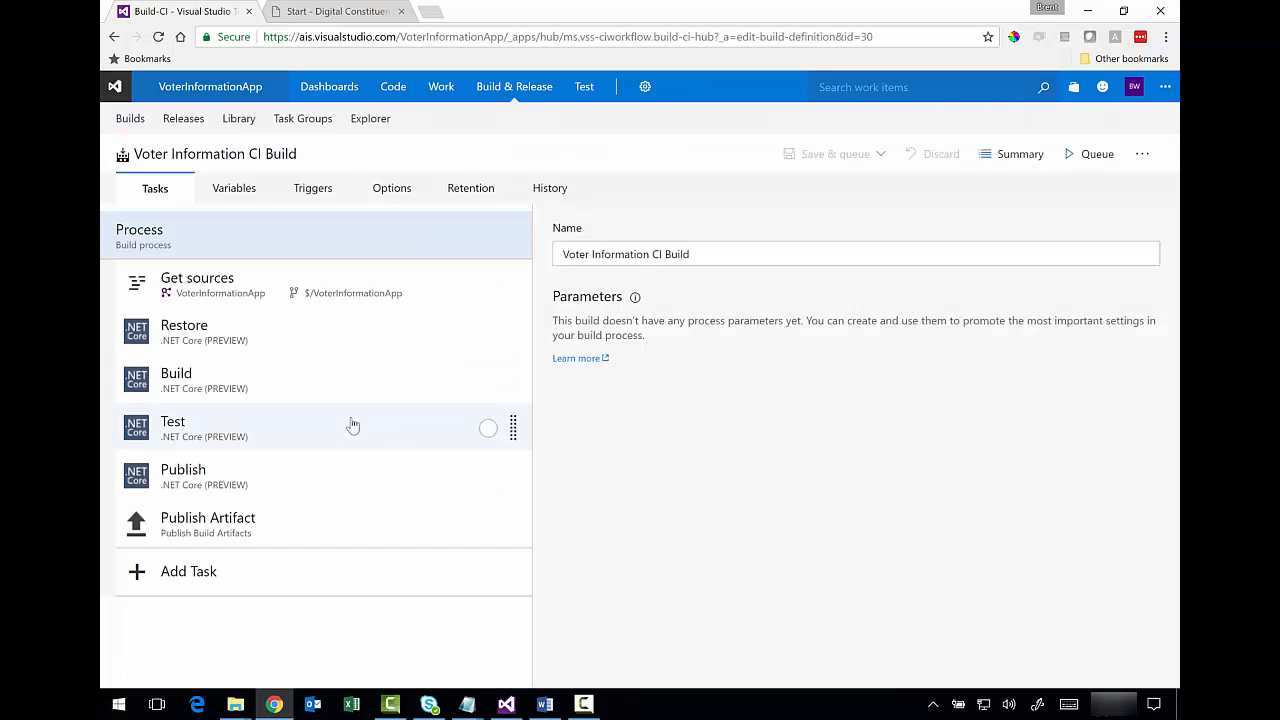
- Disable the existing .NET Core Test task
left_click(349, 430)
right_click(358, 431)
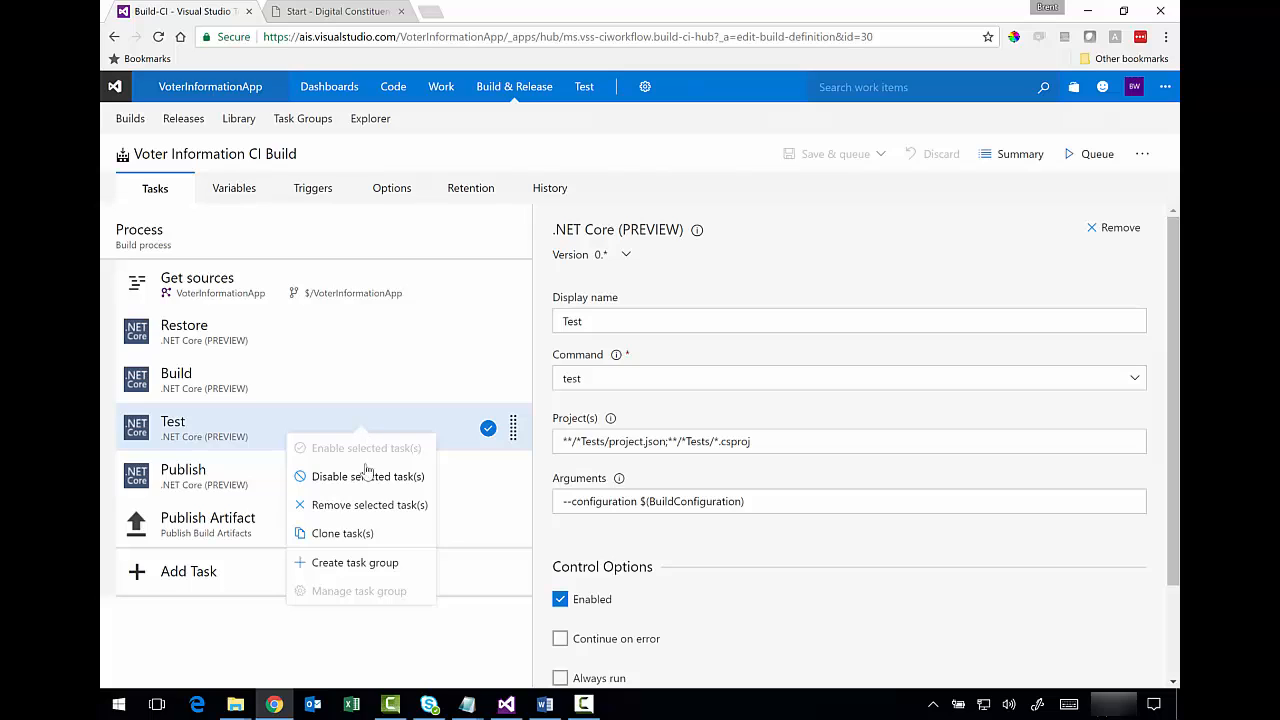
left_click(367, 478)
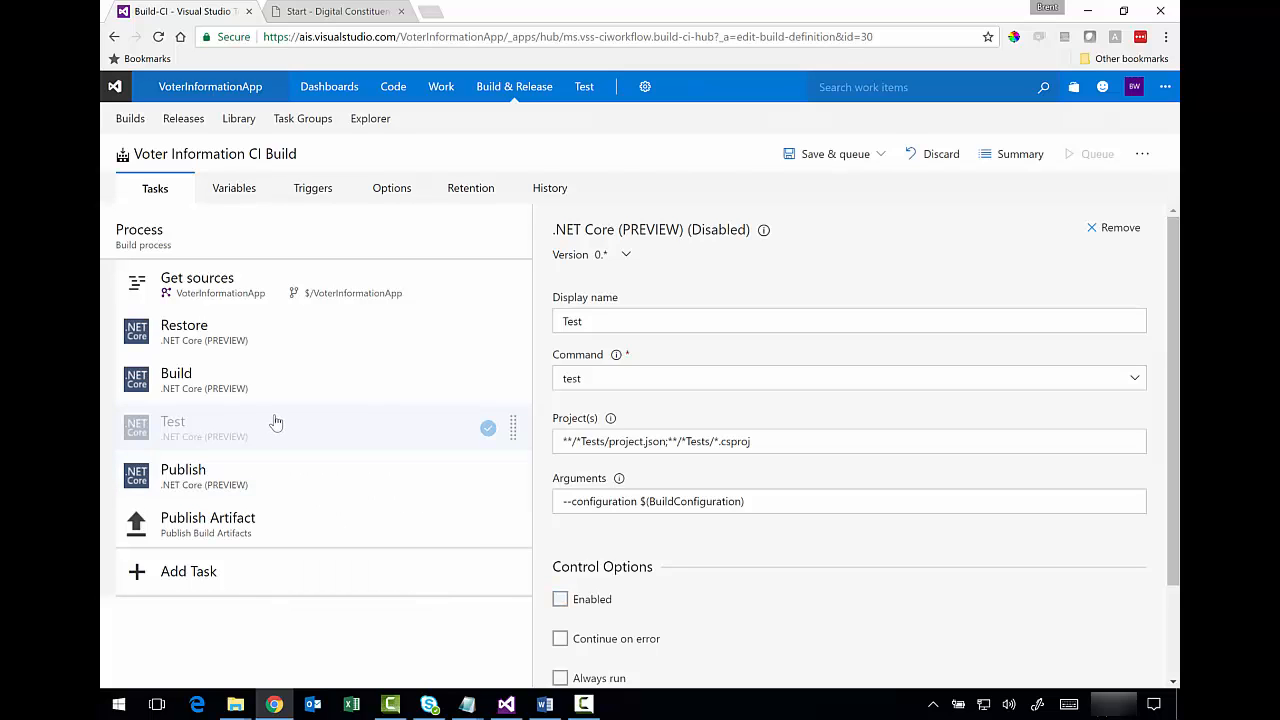
- Add a Visual Studio Test task from the Test category of the task catalog
left_click(176, 578)
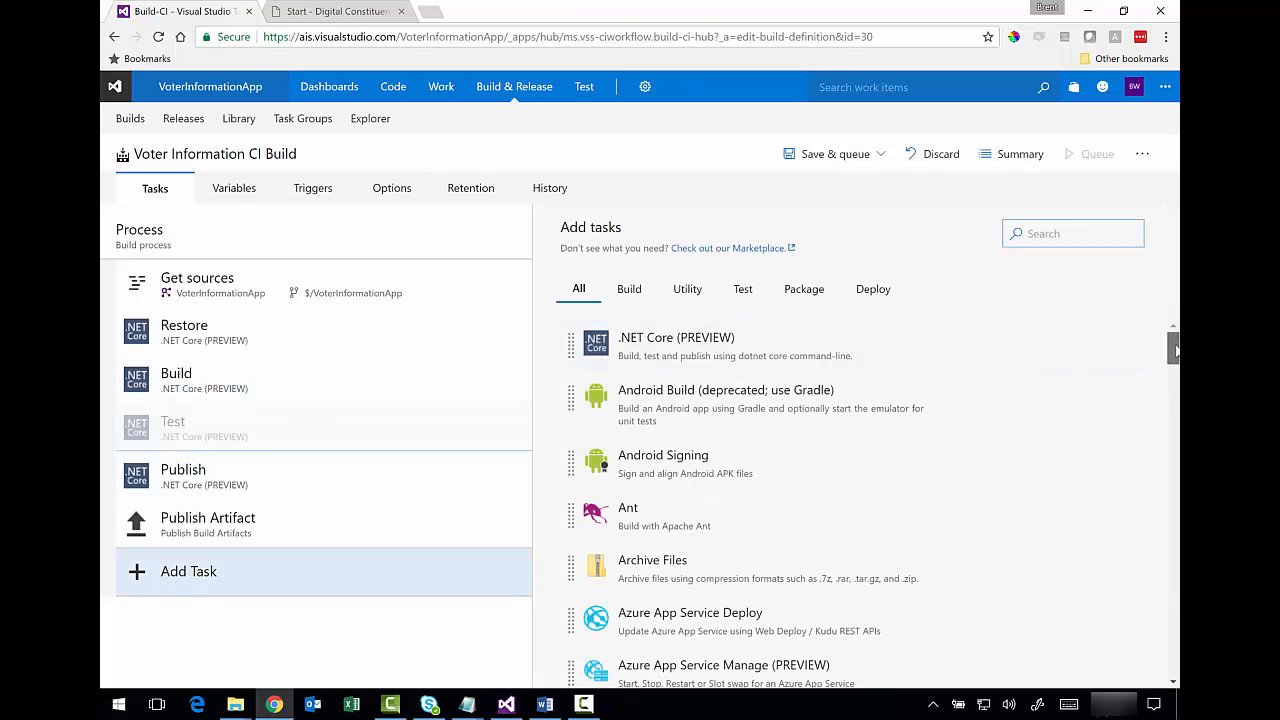
left_click_drag(1175, 348, 1177, 405)
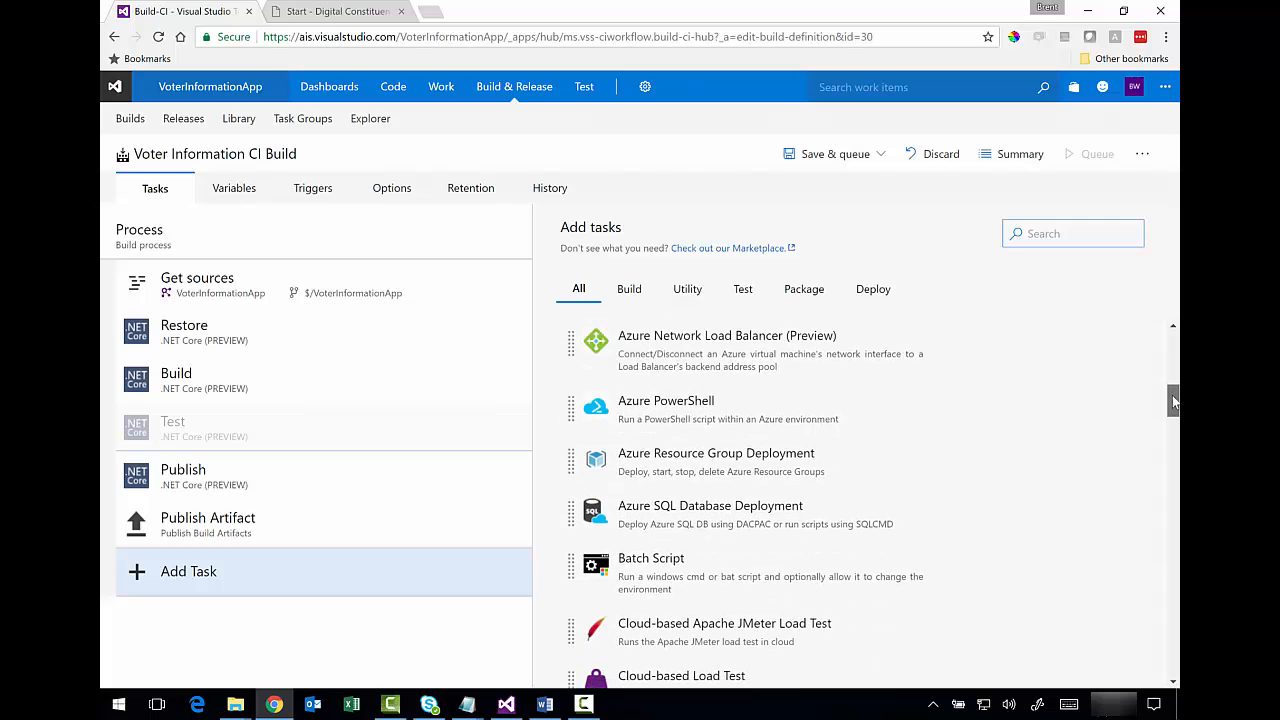
left_click(743, 291)
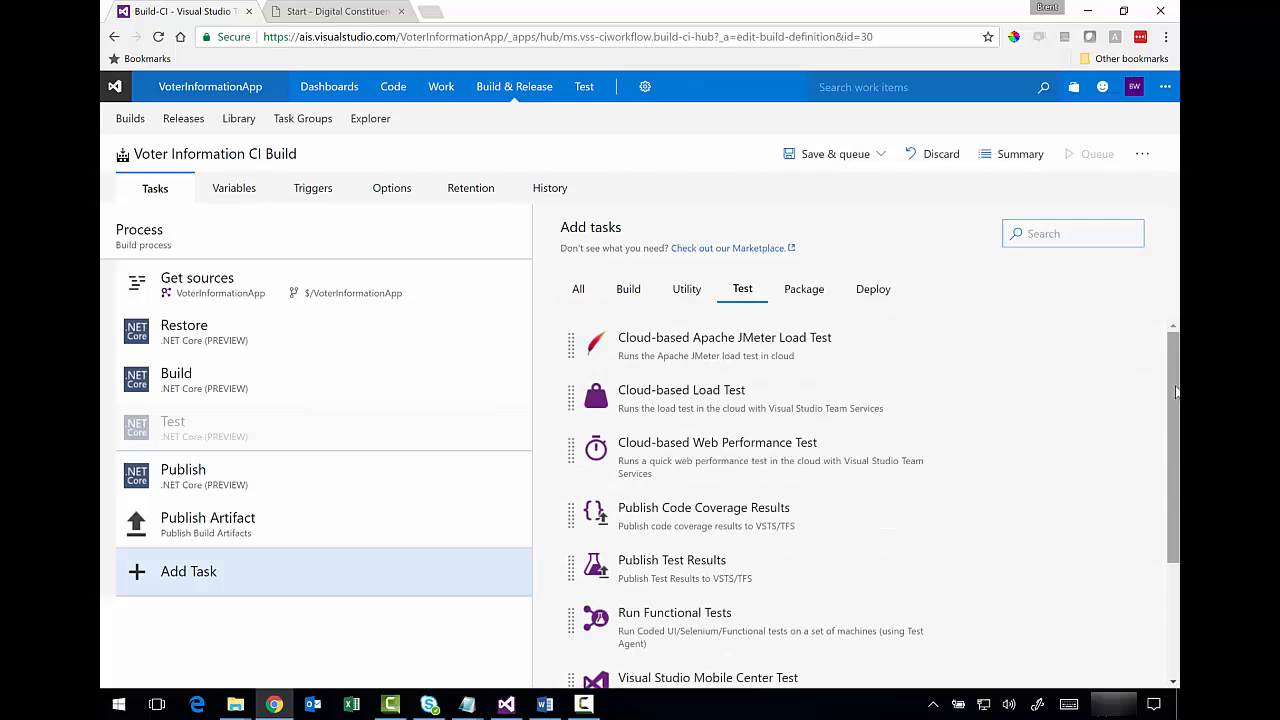
left_click_drag(1176, 398, 1176, 495)
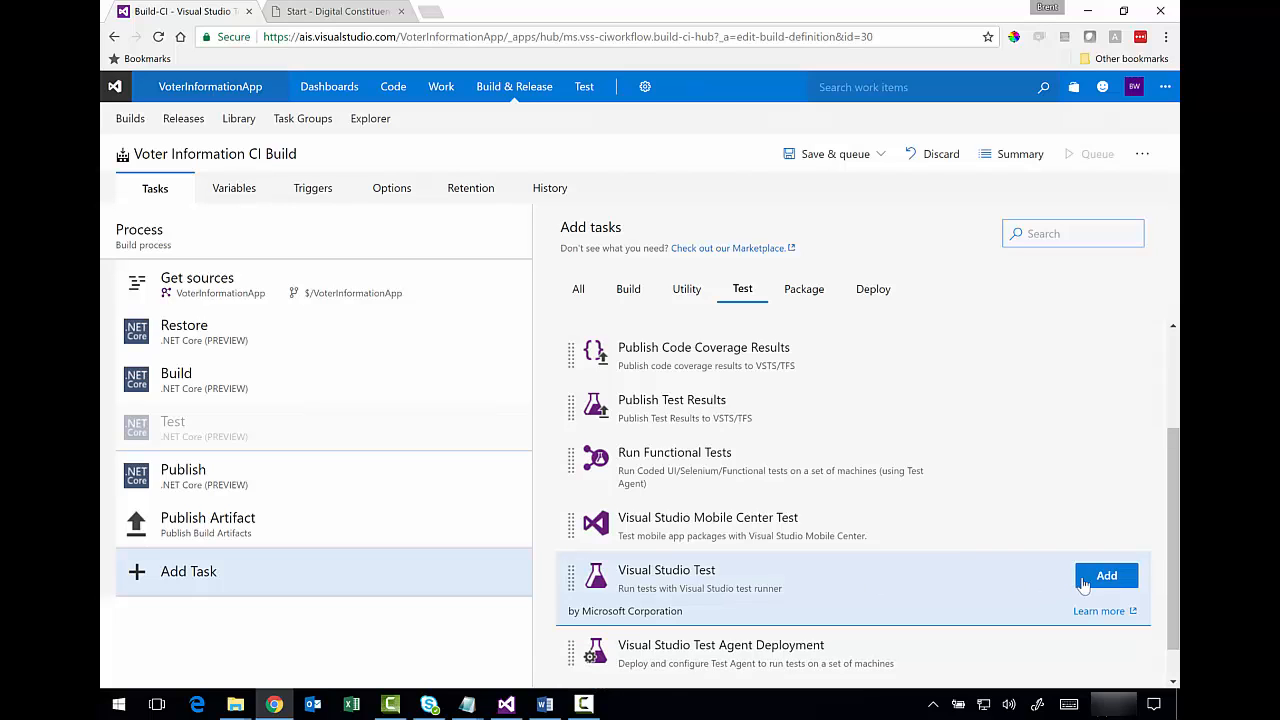
left_click(1107, 575)
left_click(371, 476)
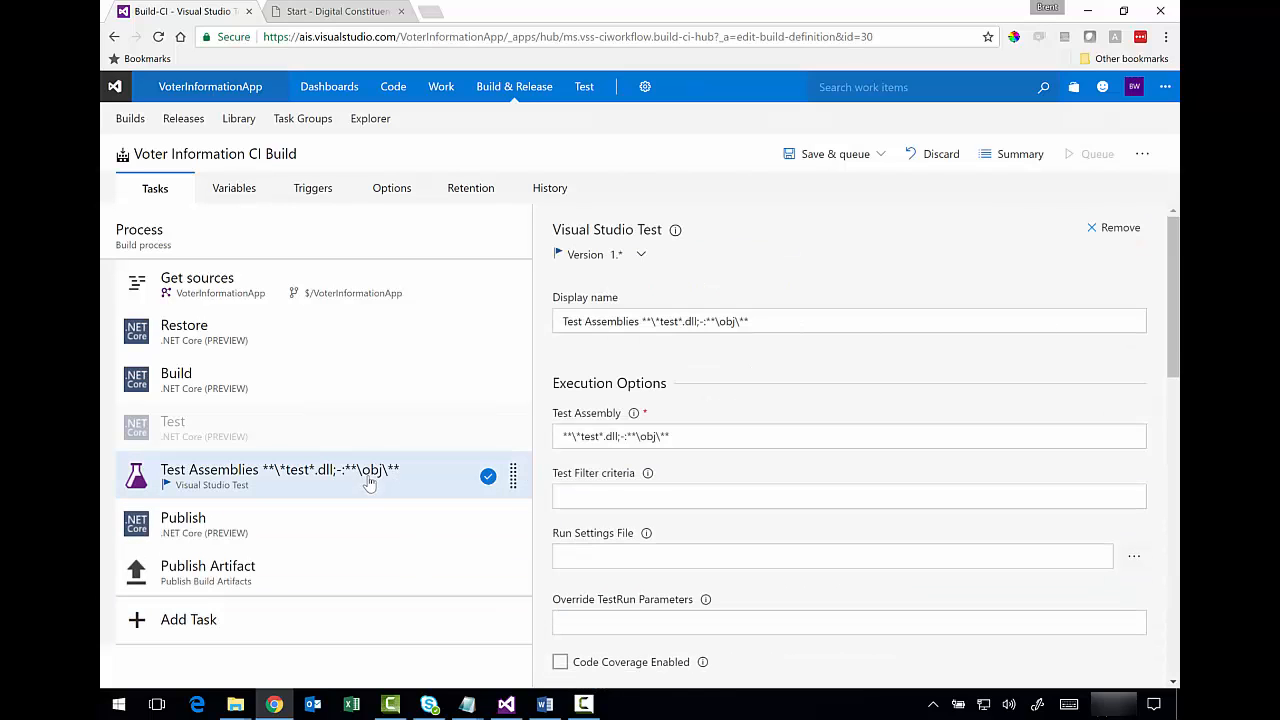
- Name the task 'Run Unit Tests' and set Test Assembly to **\*tests\project.json
left_click(766, 322)
key("ctrl+a")
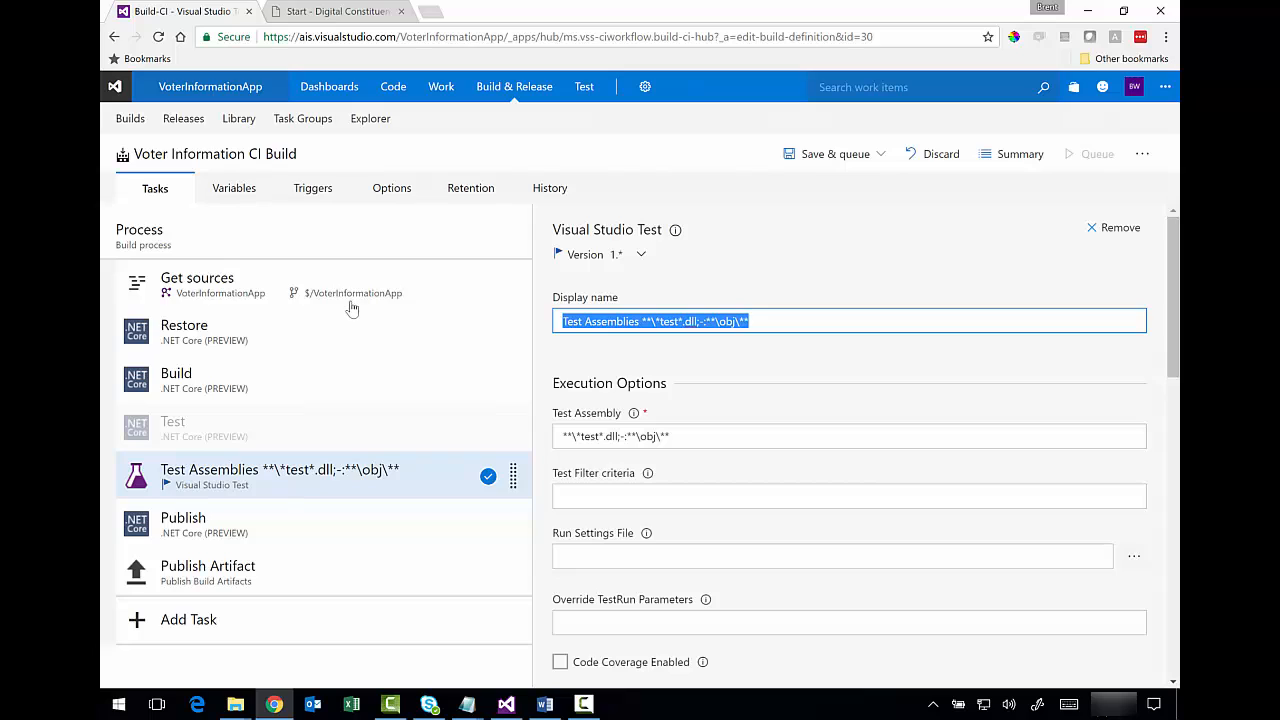
type("Run ")
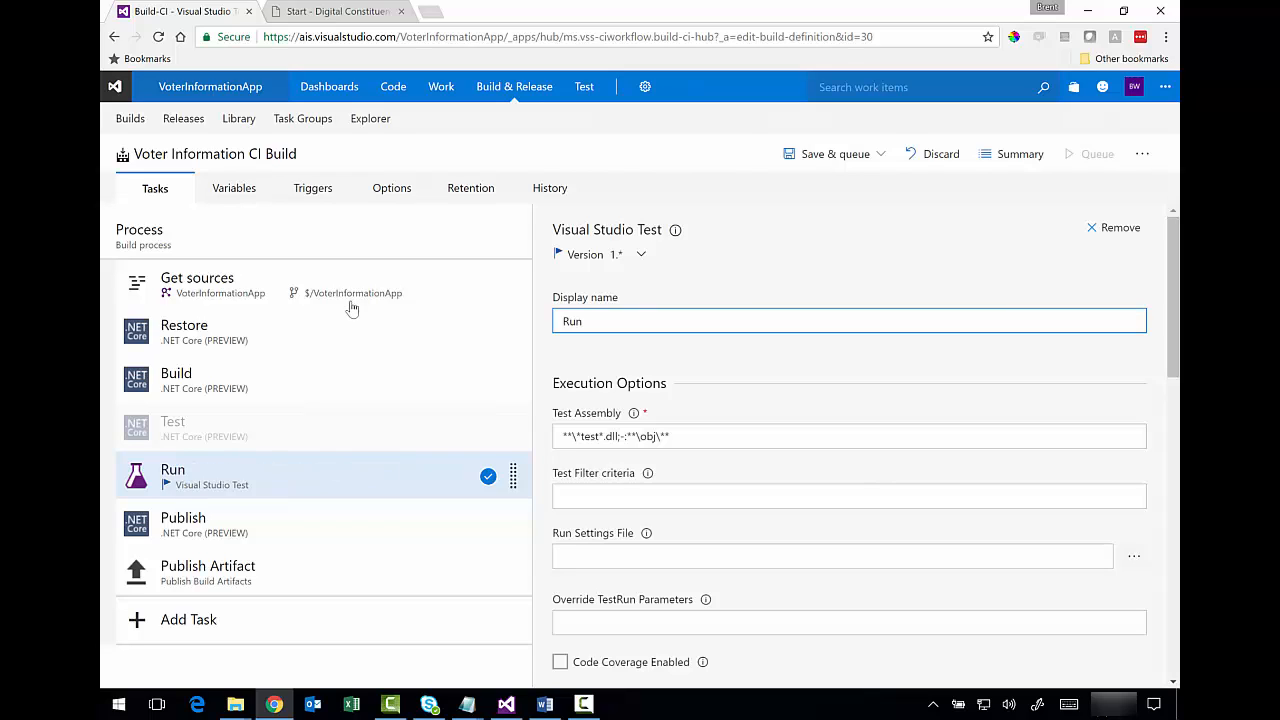
type("Unit Tests")
left_click(606, 437)
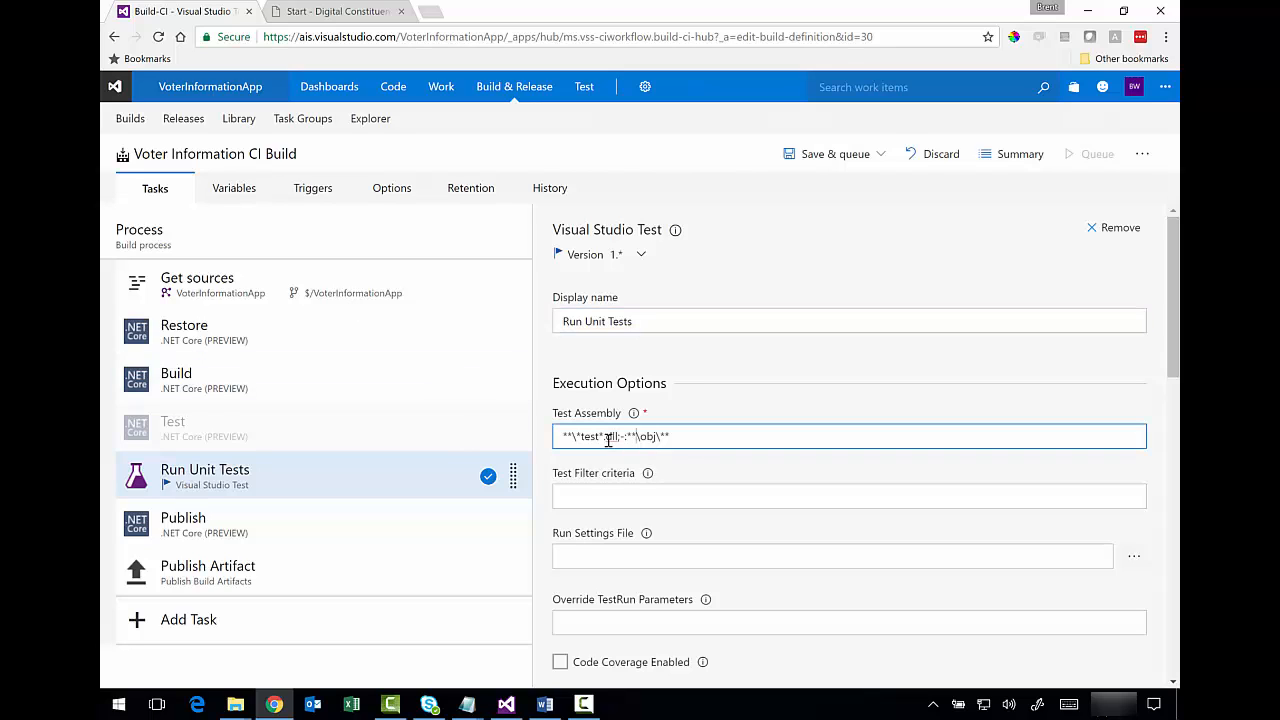
left_click_drag(691, 438, 482, 436)
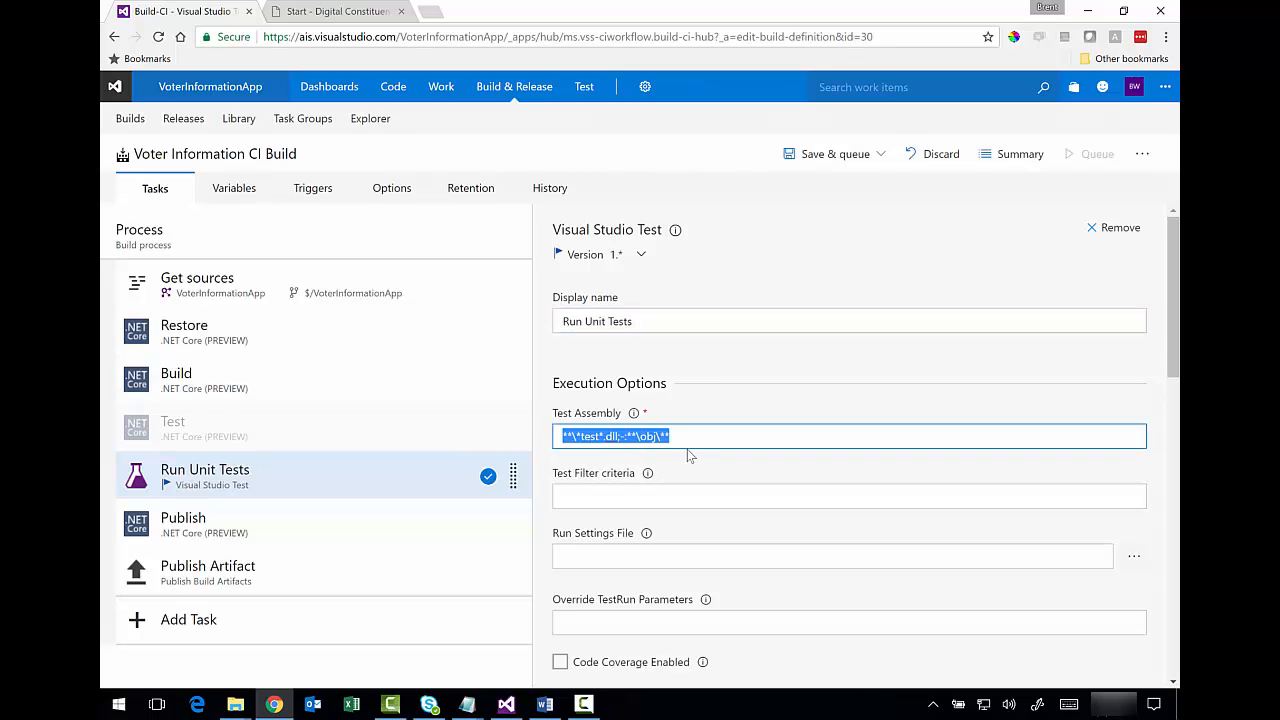
type("**")
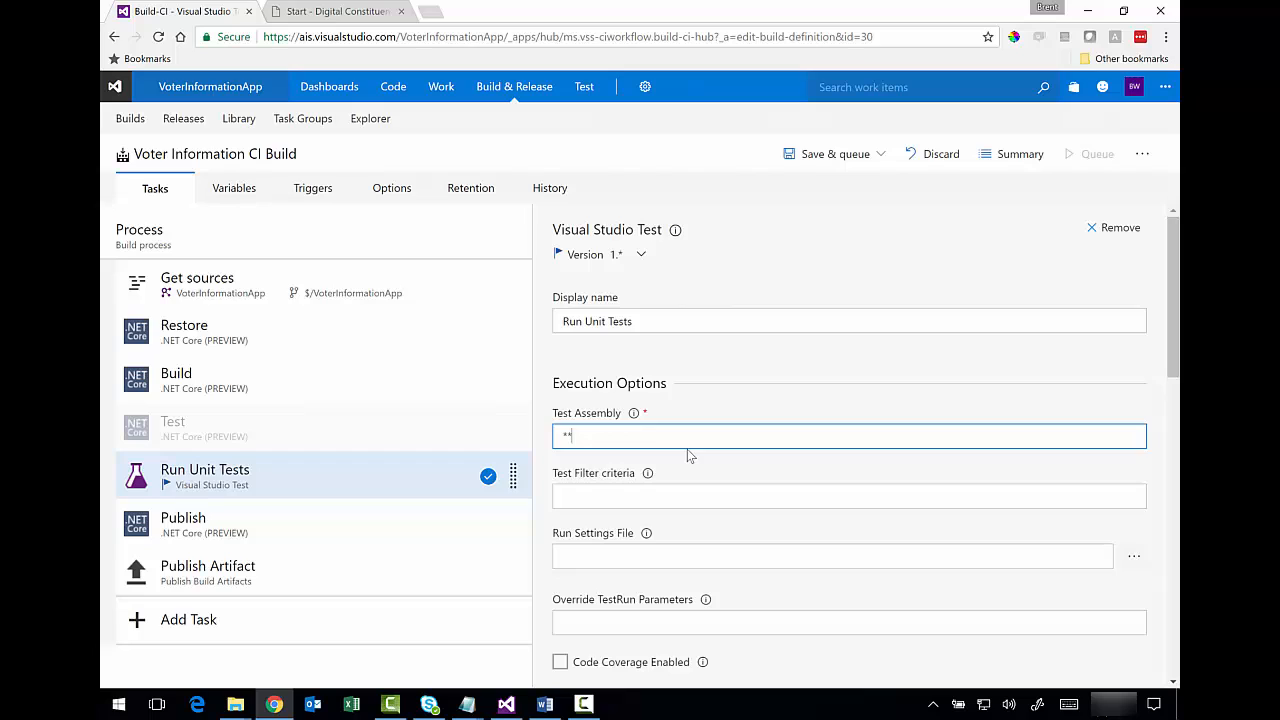
type("\\*tests\\project.json")
left_click_drag(689, 440, 533, 445)
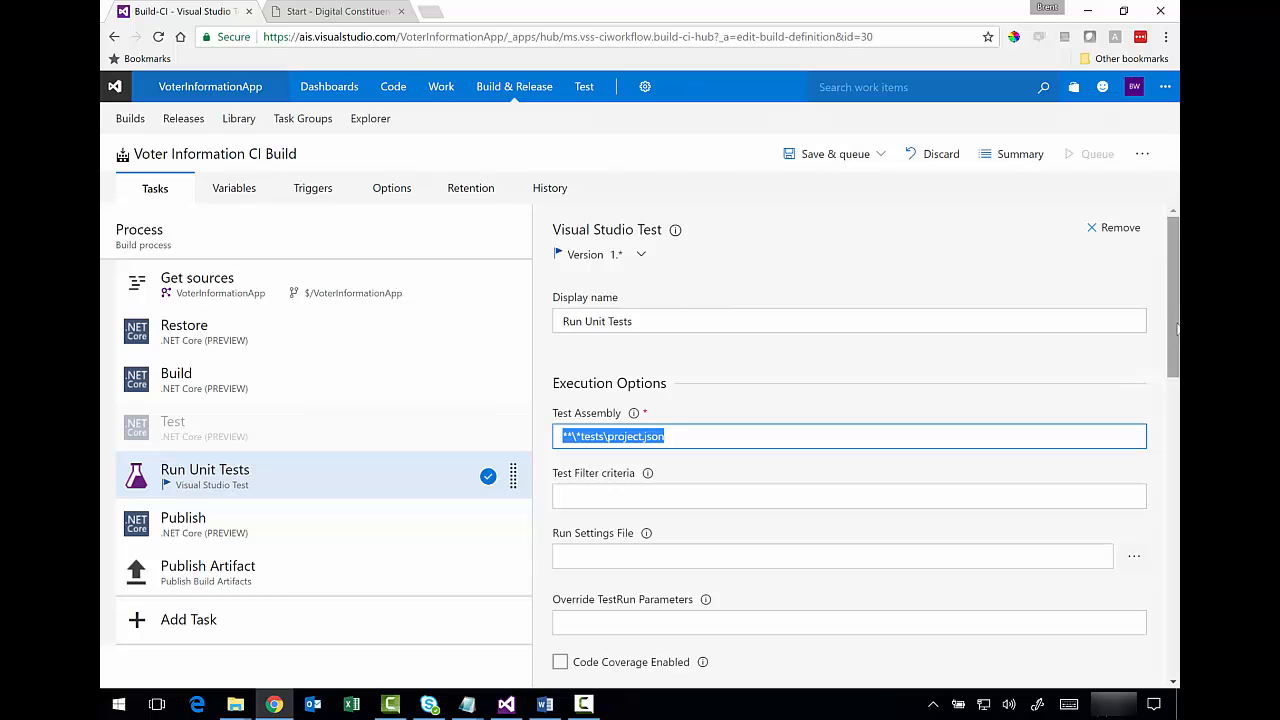
- Set Other console options to /UseVsixExtensions:true /logger:trx
left_click_drag(1177, 330, 1176, 633)
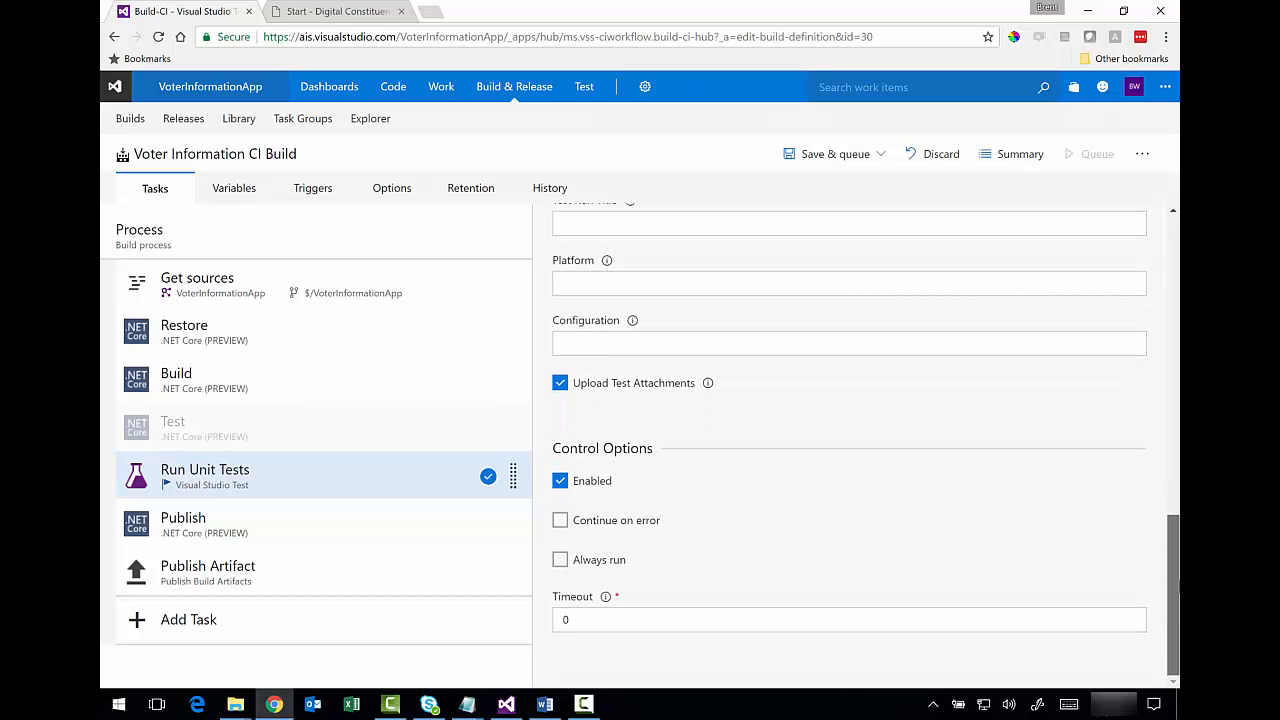
scroll(857, 473, "up", 4)
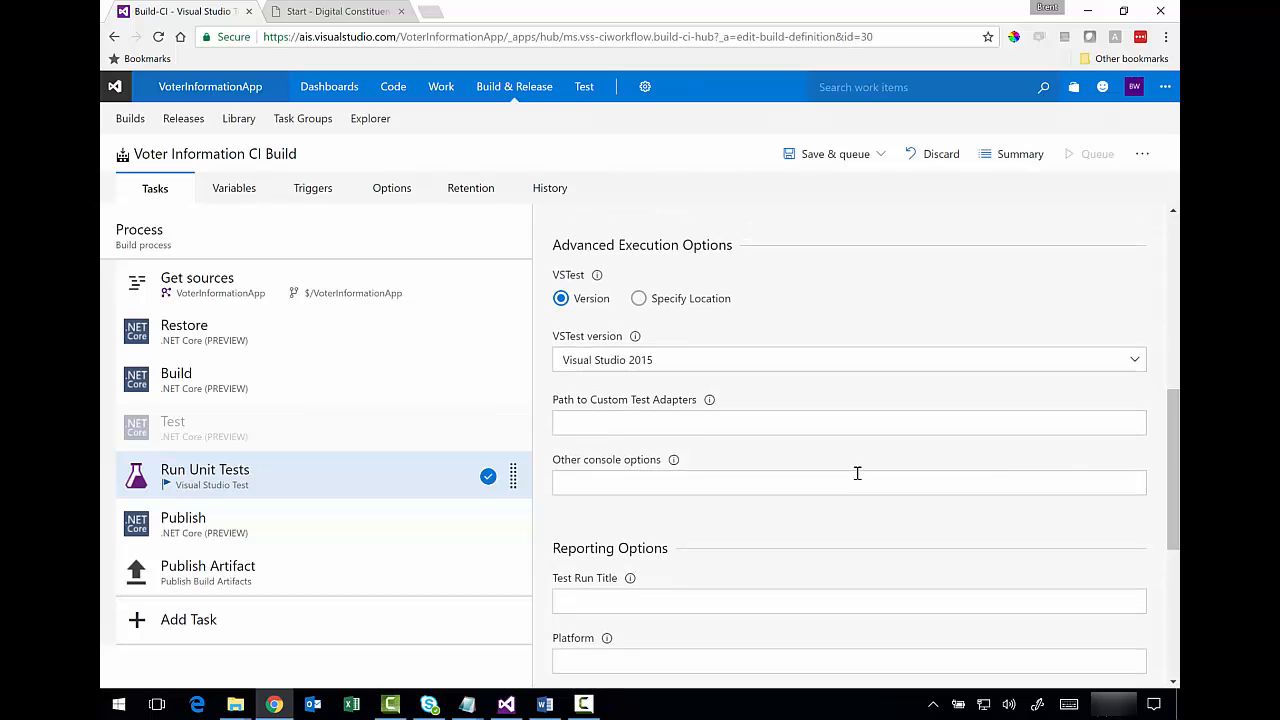
left_click(850, 481)
type("/U")
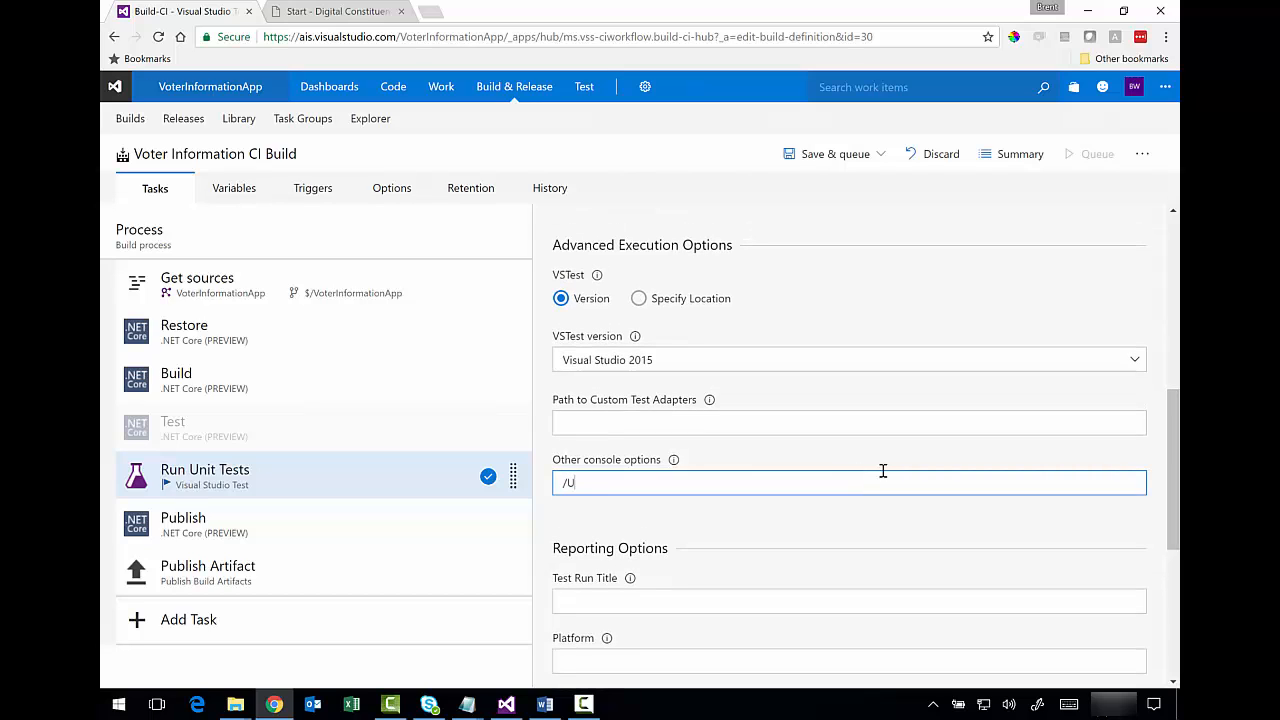
type("seVsixExtensions:true /logger")
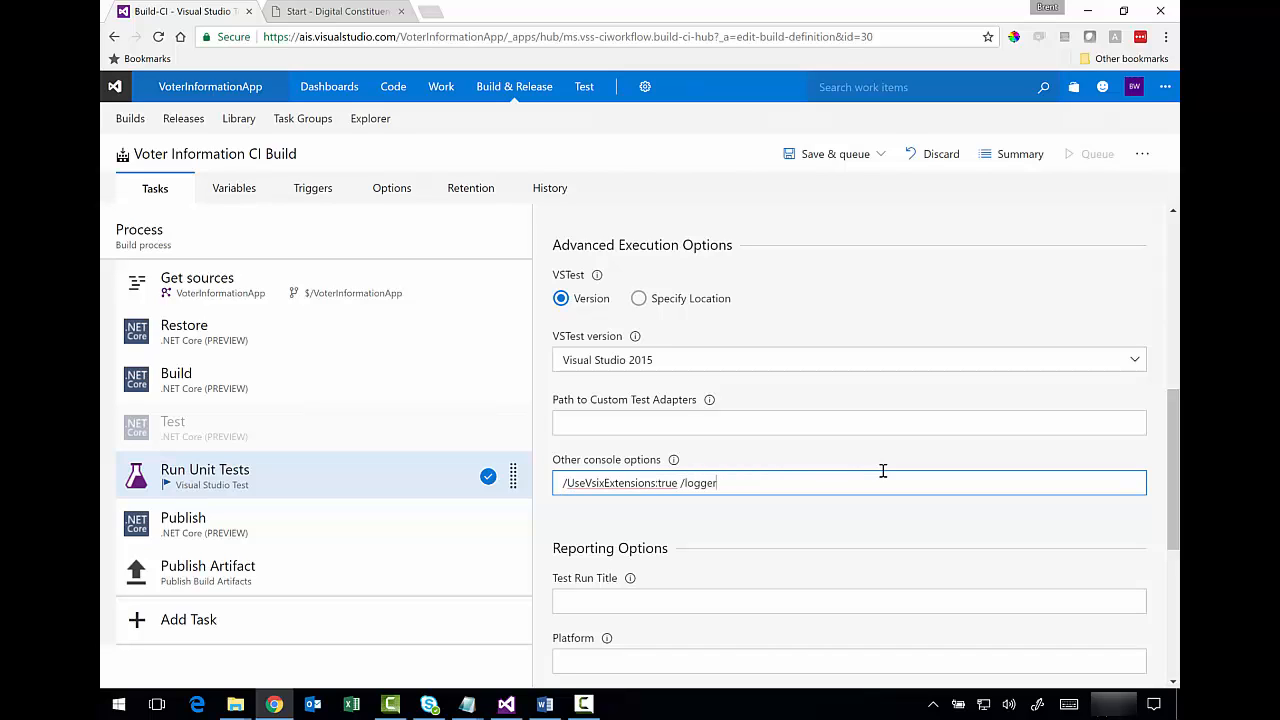
type(":trx")
left_click_drag(704, 490, 540, 484)
left_click(716, 485)
left_click_drag(1177, 412, 1176, 197)
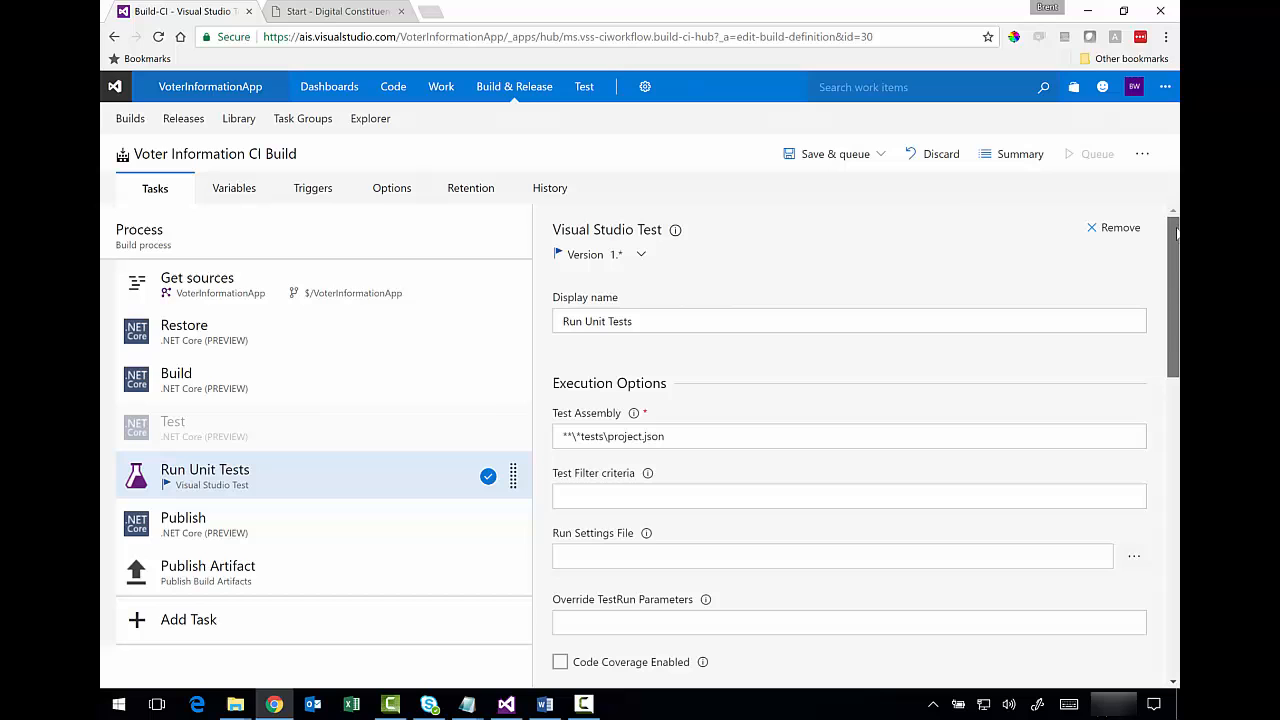
- Save the build definition with a comment starting 'Added Unit'
left_click(882, 158)
left_click(813, 218)
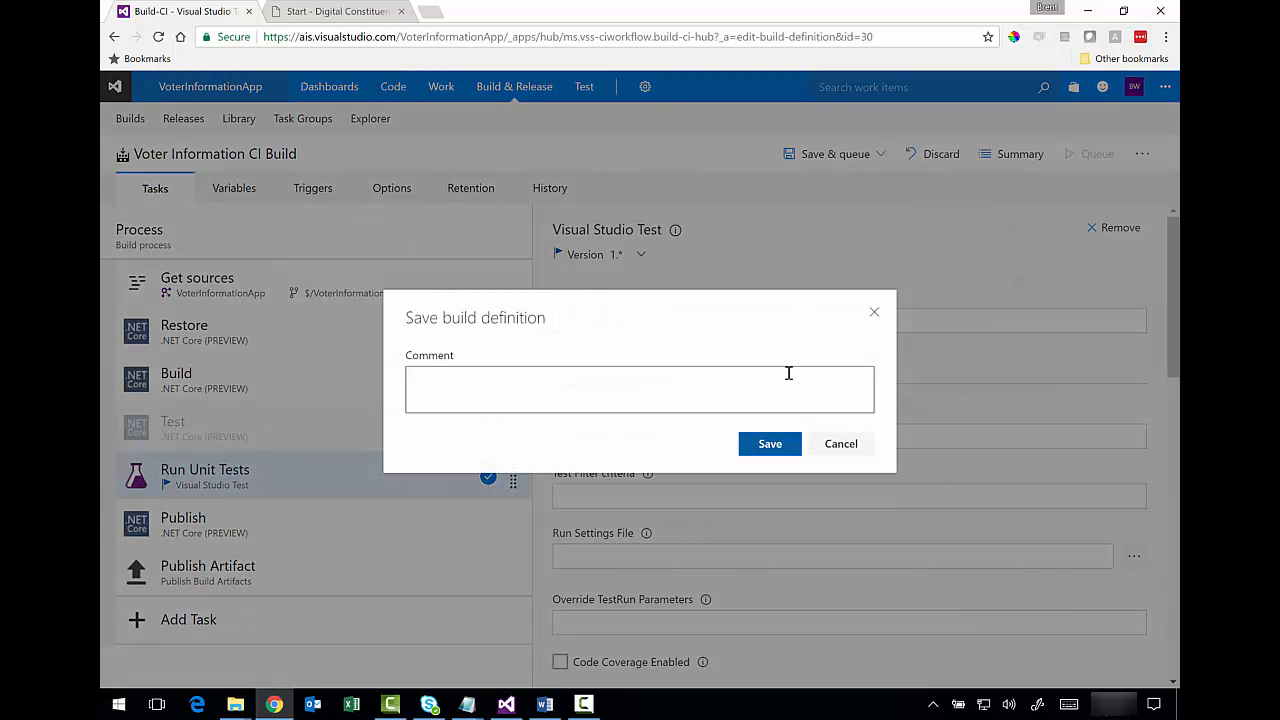
left_click(766, 392)
type("Adde")
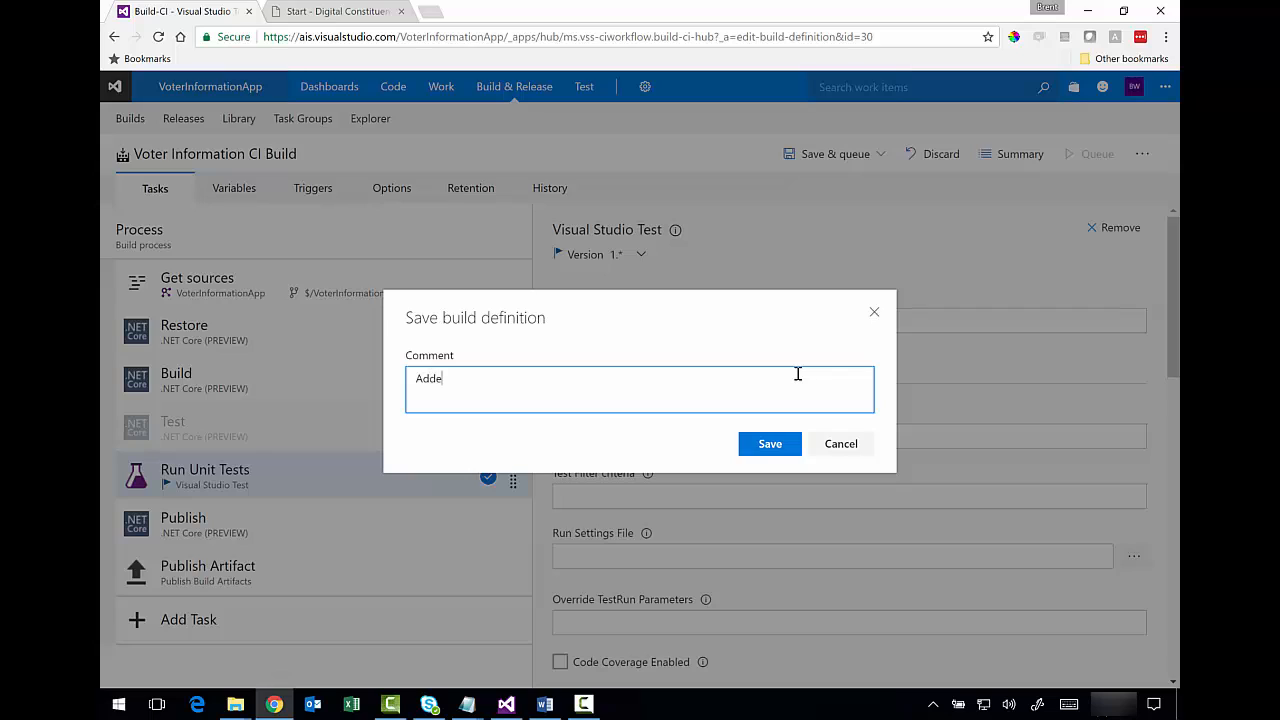
type("d Unit Test run task")
left_click(770, 444)
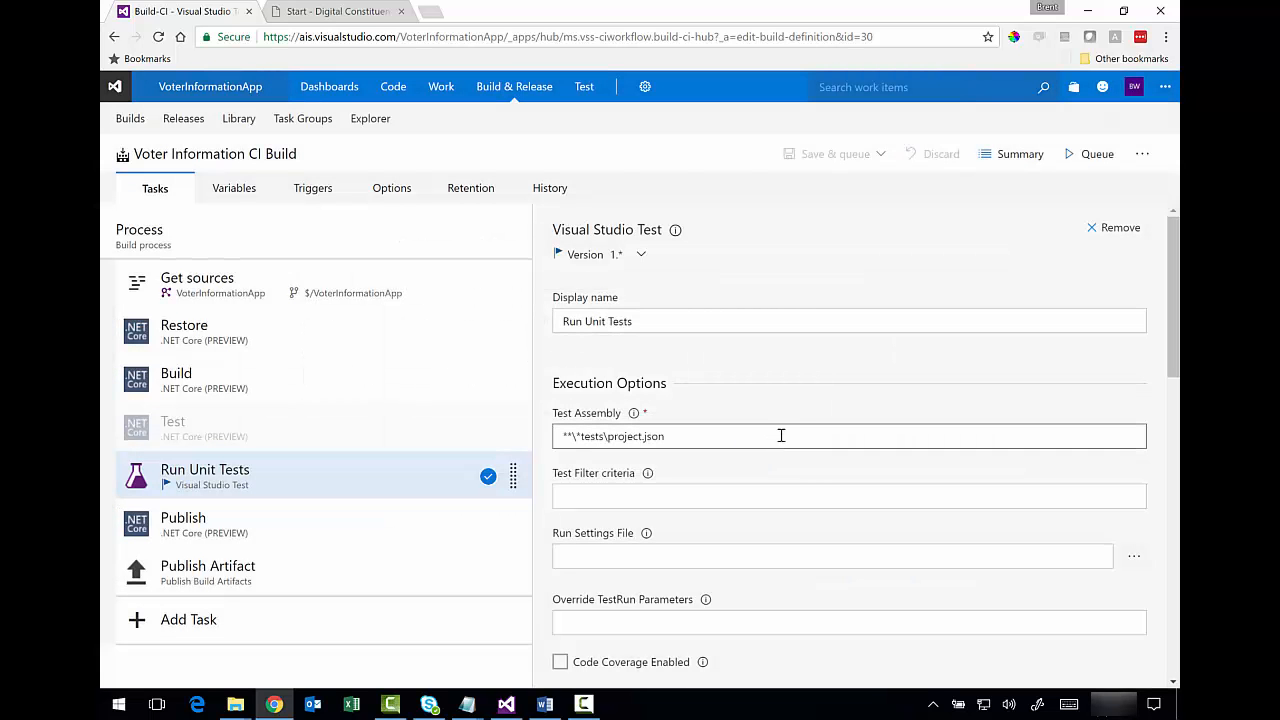
- Check the Options tab showing the Hosted agent queue, then return to Tasks
left_click(401, 196)
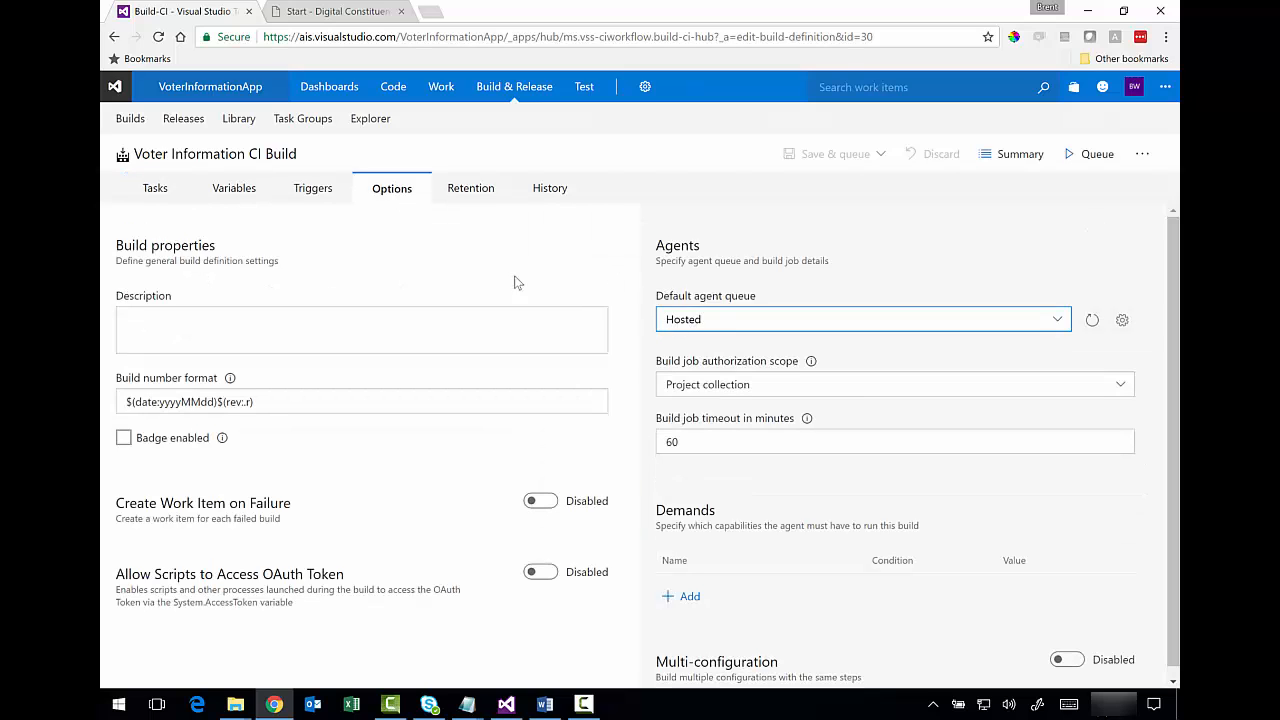
left_click(160, 190)
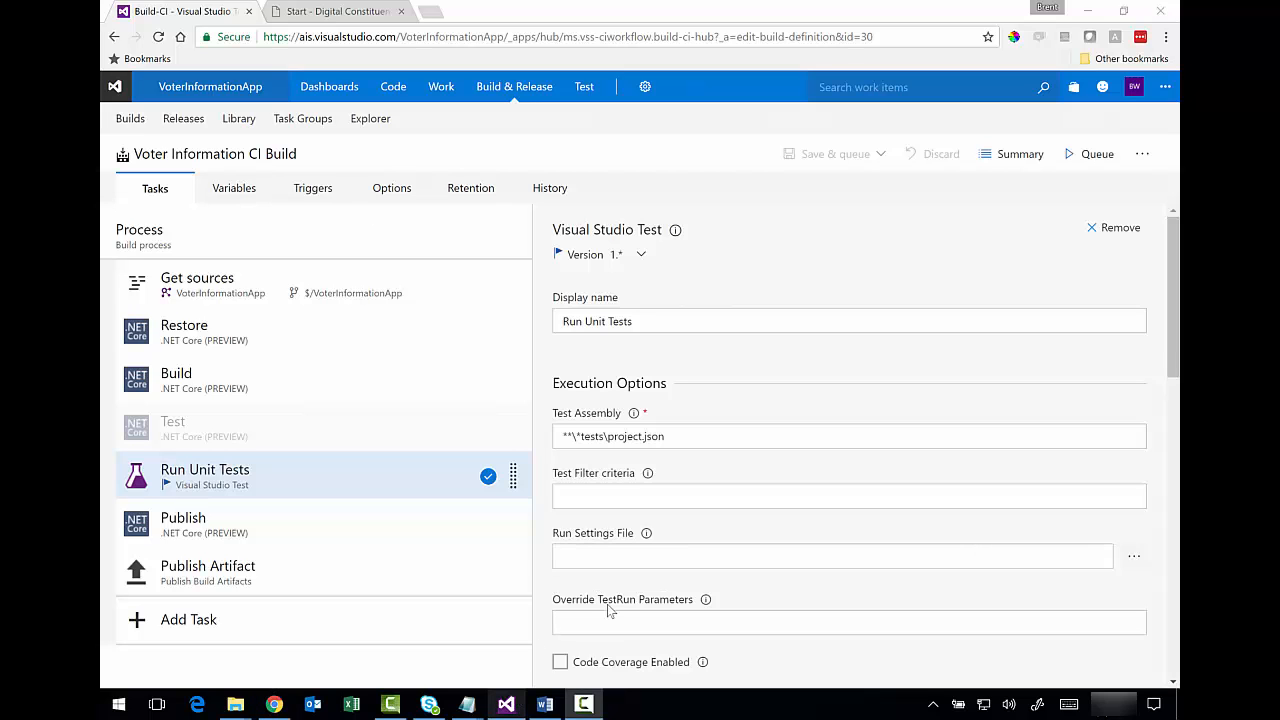
left_click(510, 700)
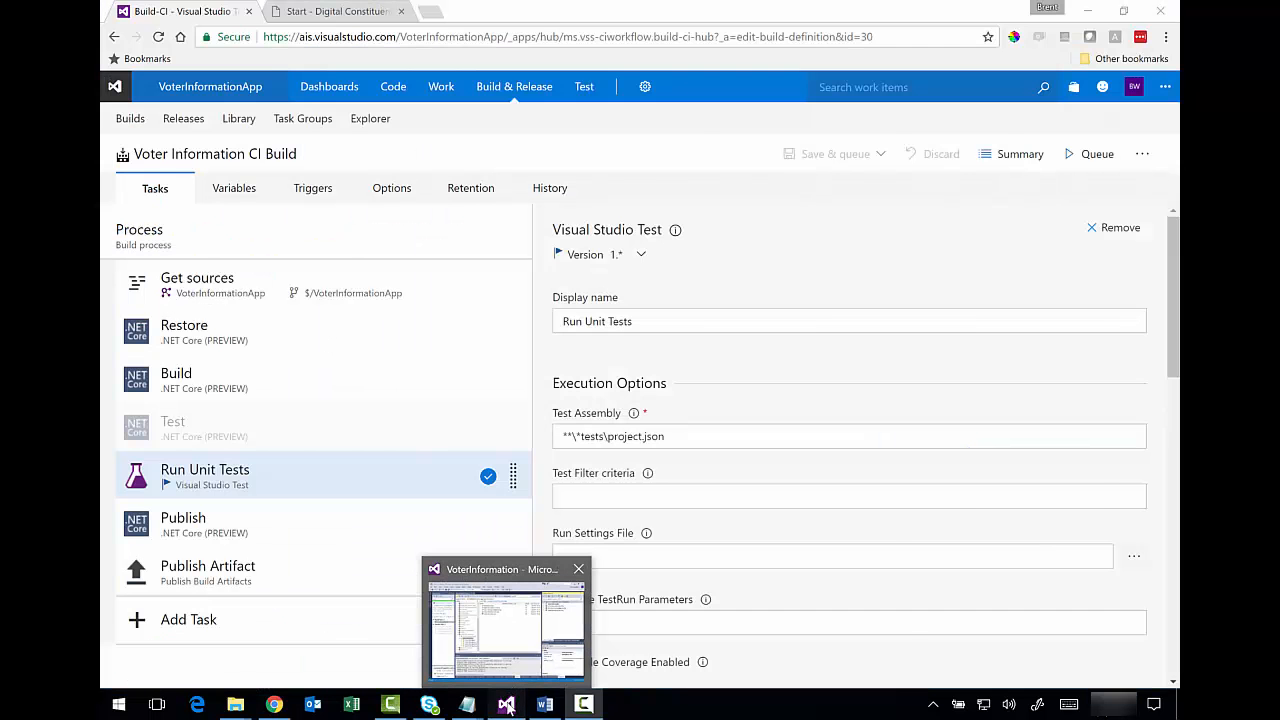
- Add VoterInformation.VMSTests.xproj from the MSTests folder as an existing project in the solution
left_click(507, 703)
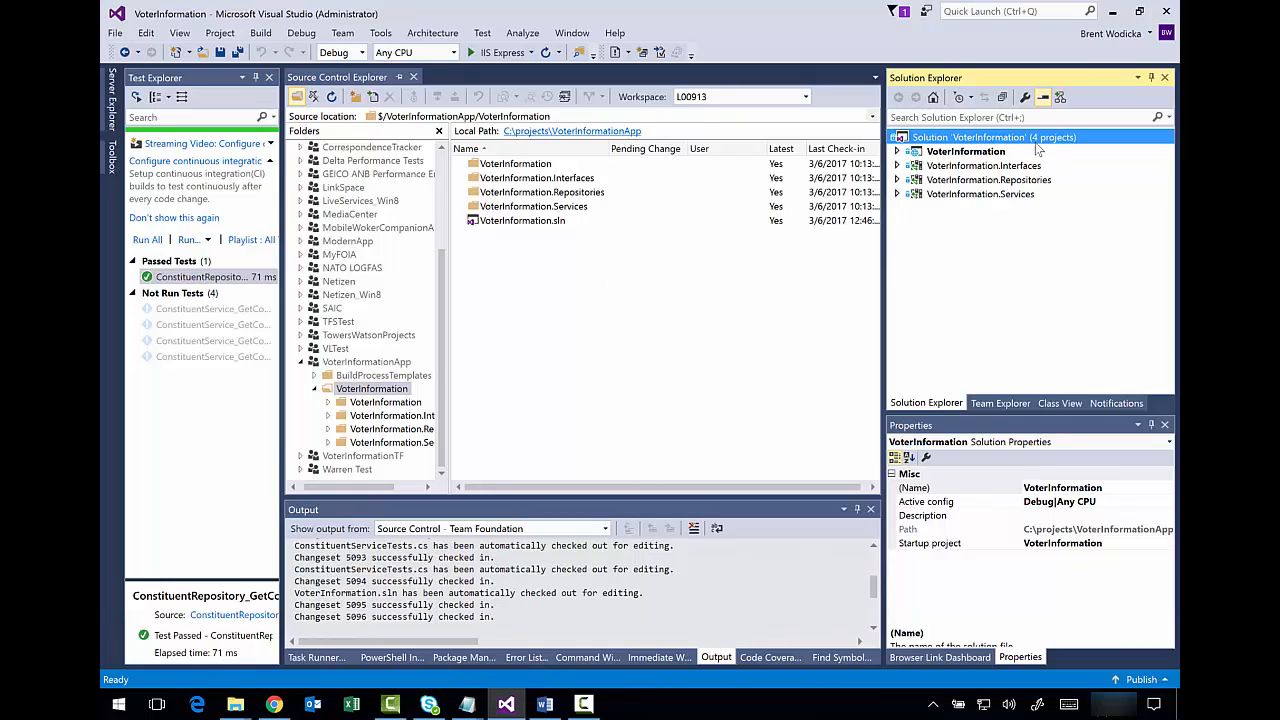
right_click(1022, 138)
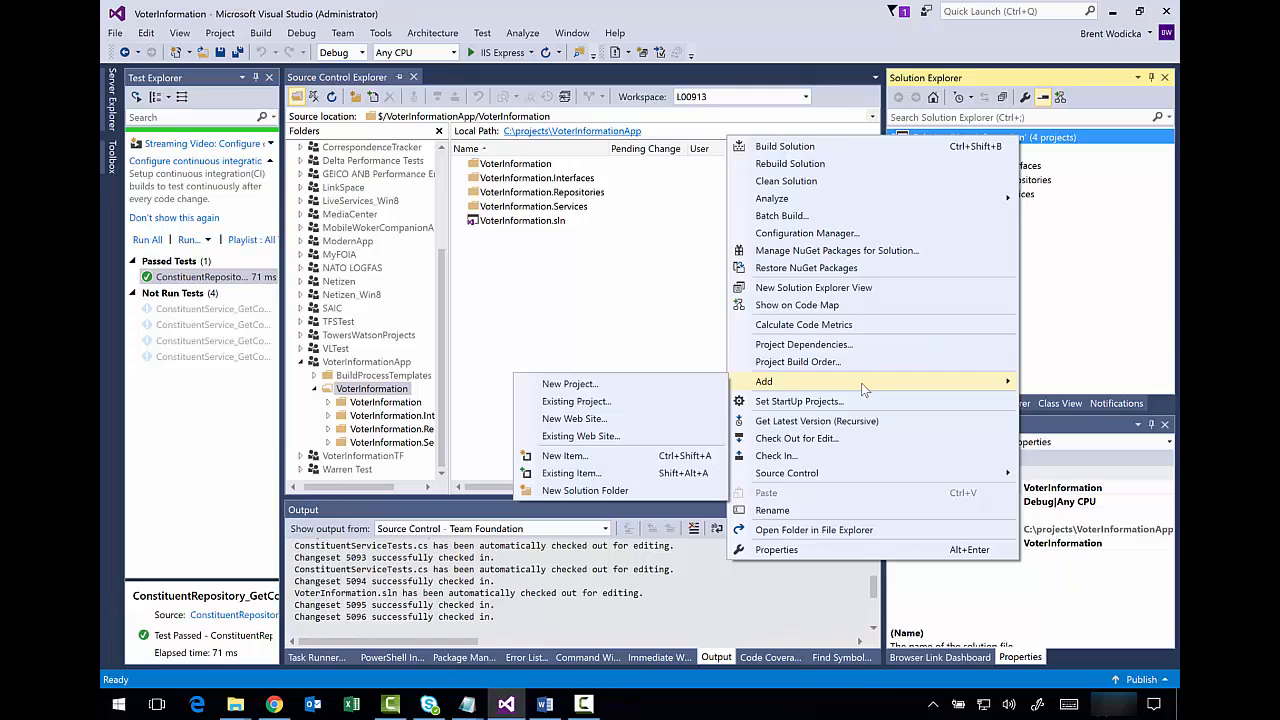
left_click(674, 403)
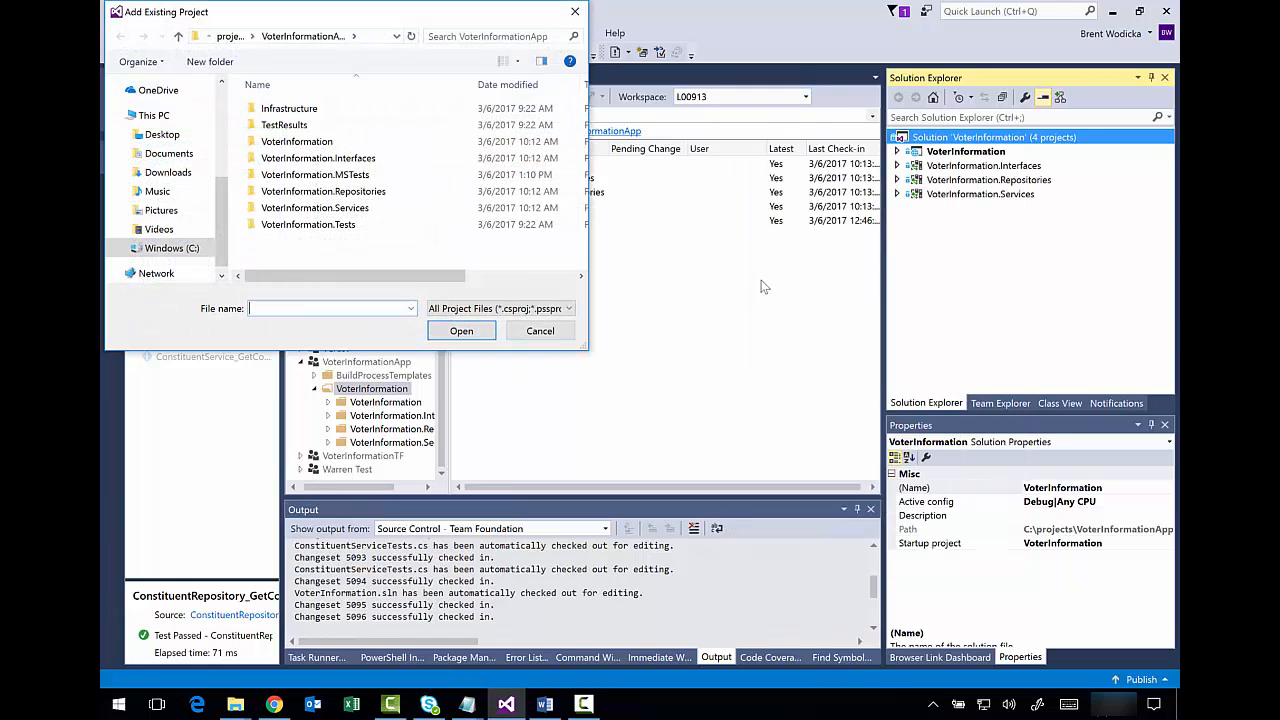
double_click(357, 176)
left_click(378, 193)
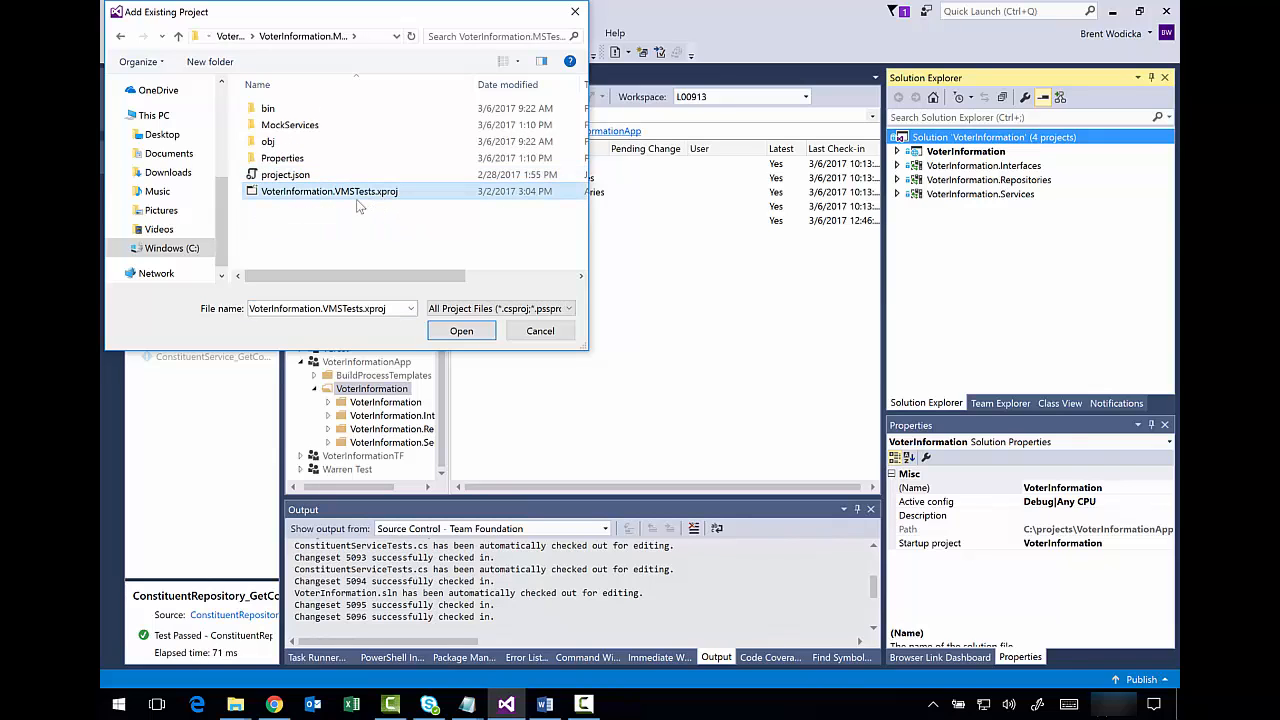
left_click(455, 332)
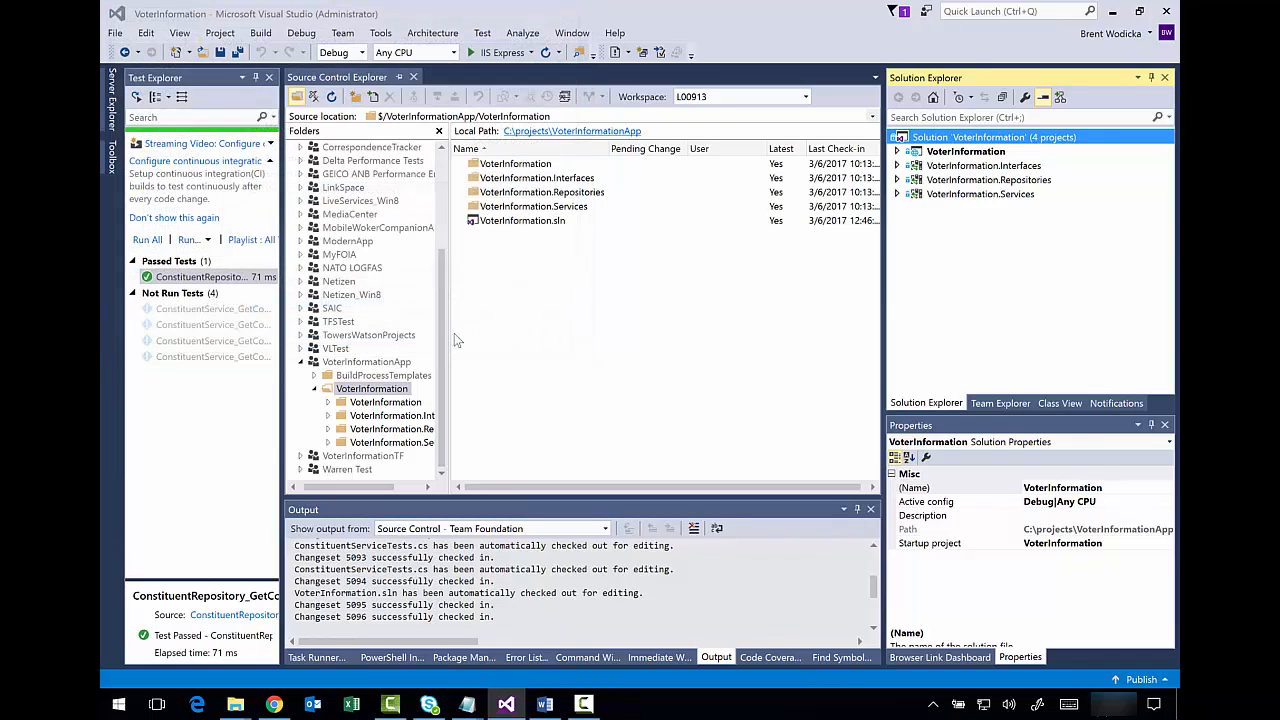
left_click(598, 334)
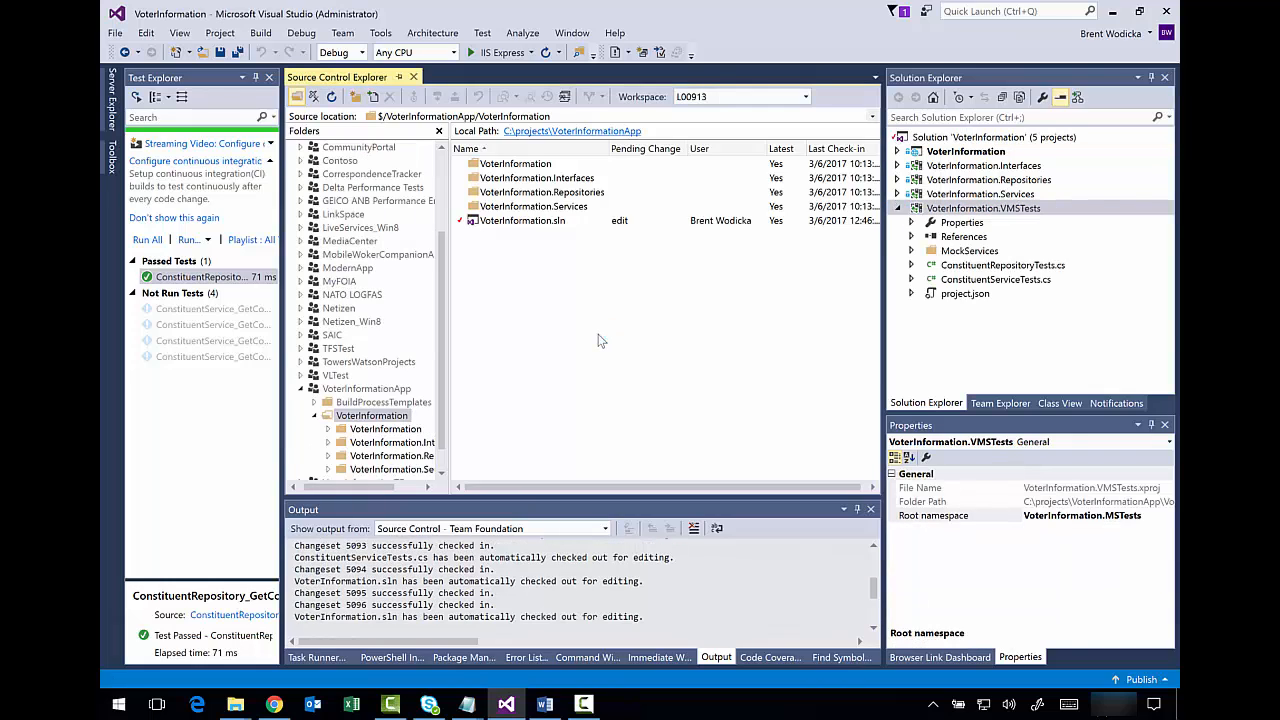
left_click(372, 95)
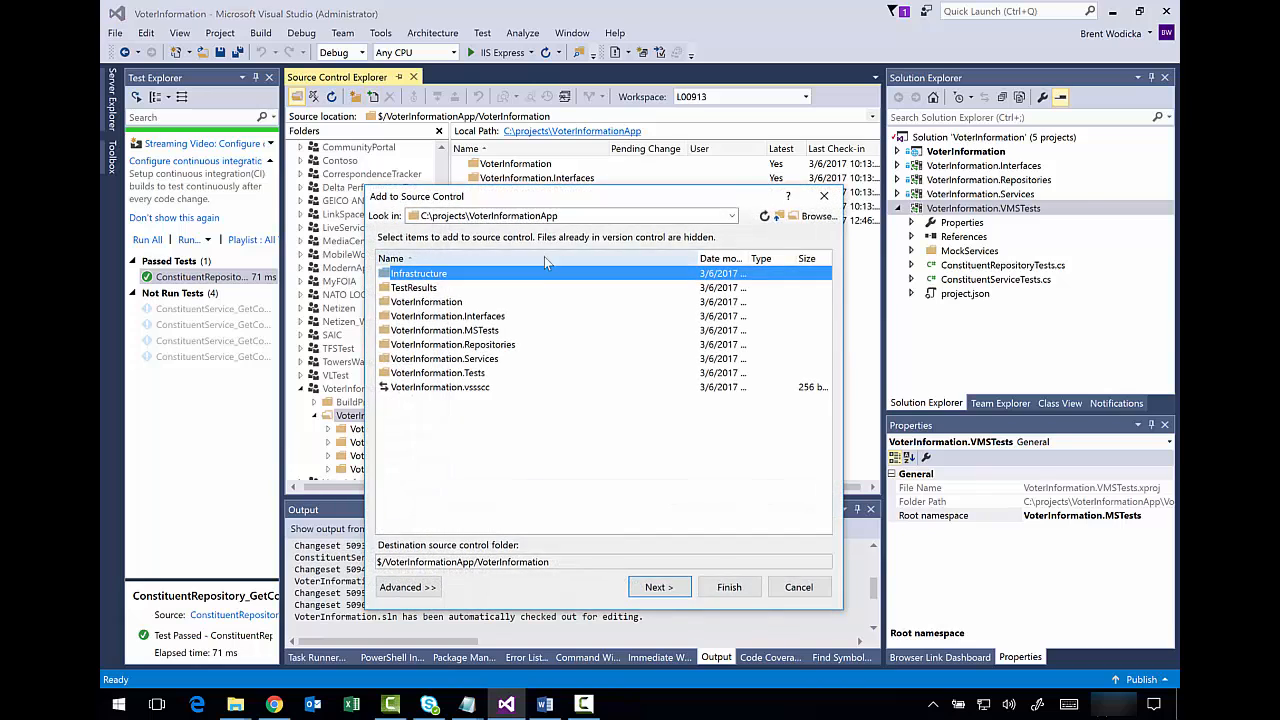
- Add the VoterInformation.MSTests folder to source control and open ConstituentRepositoryTests.cs
left_click(512, 332)
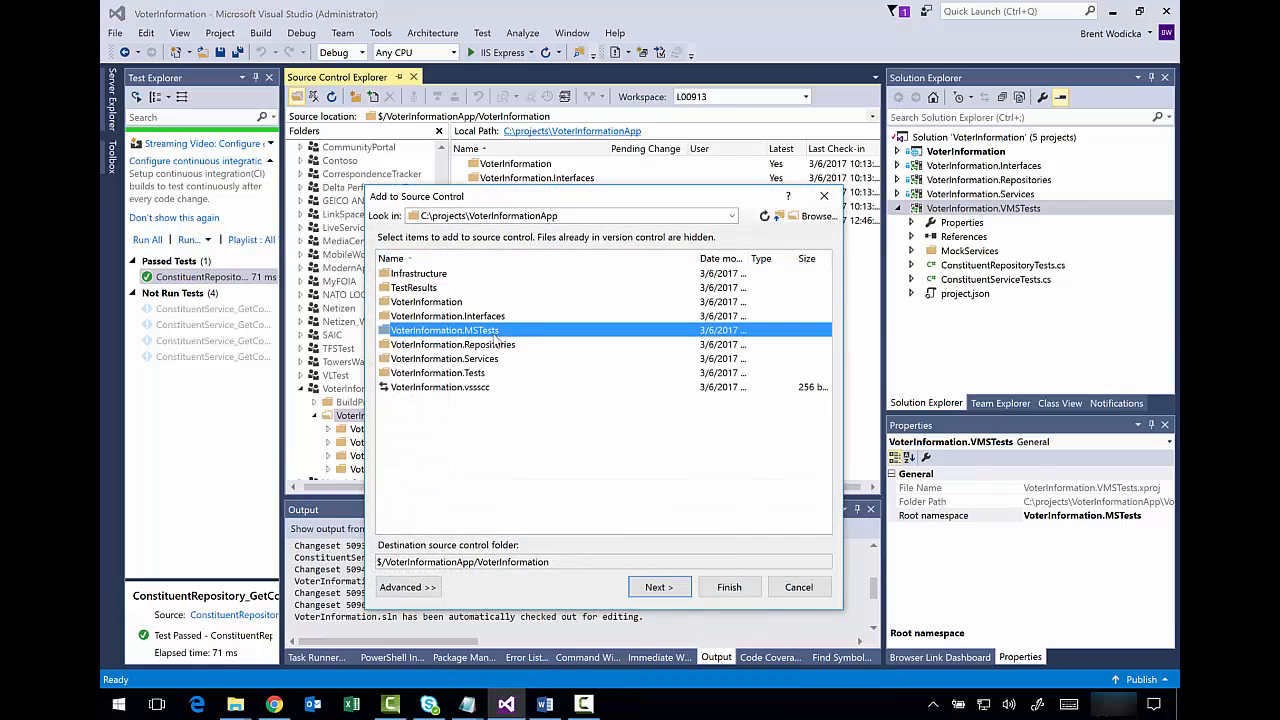
left_click(658, 588)
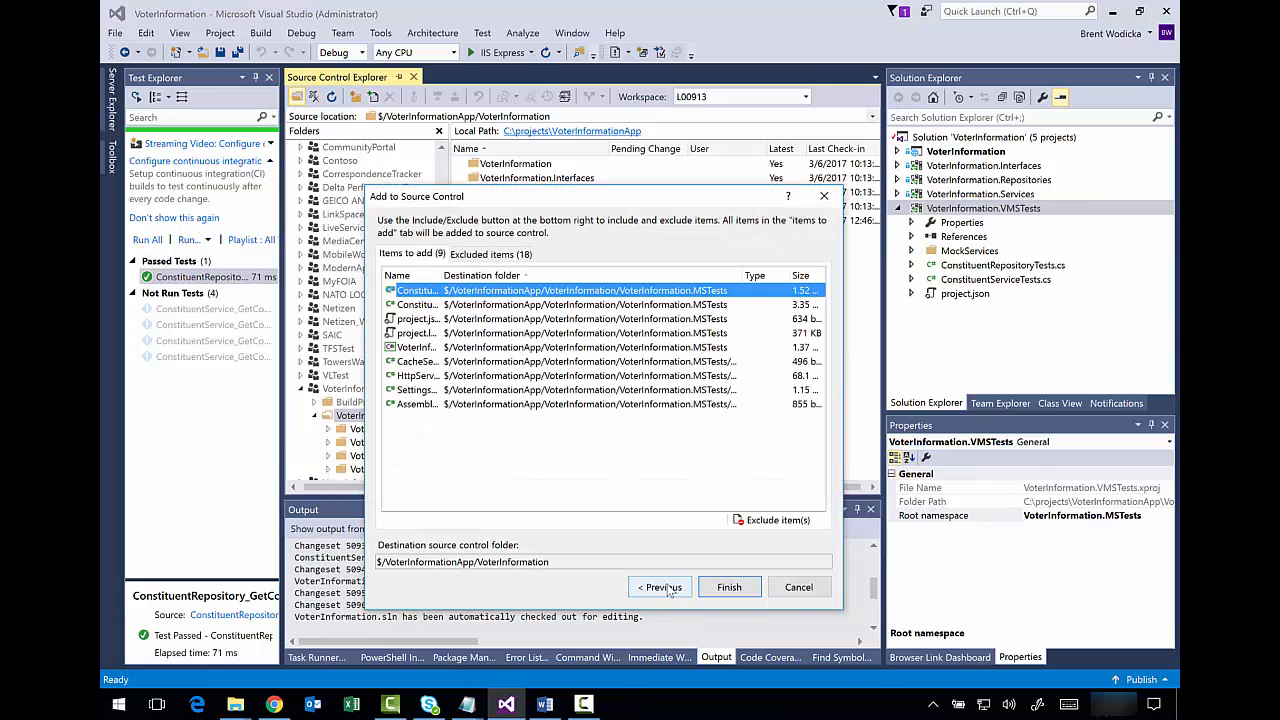
left_click(729, 587)
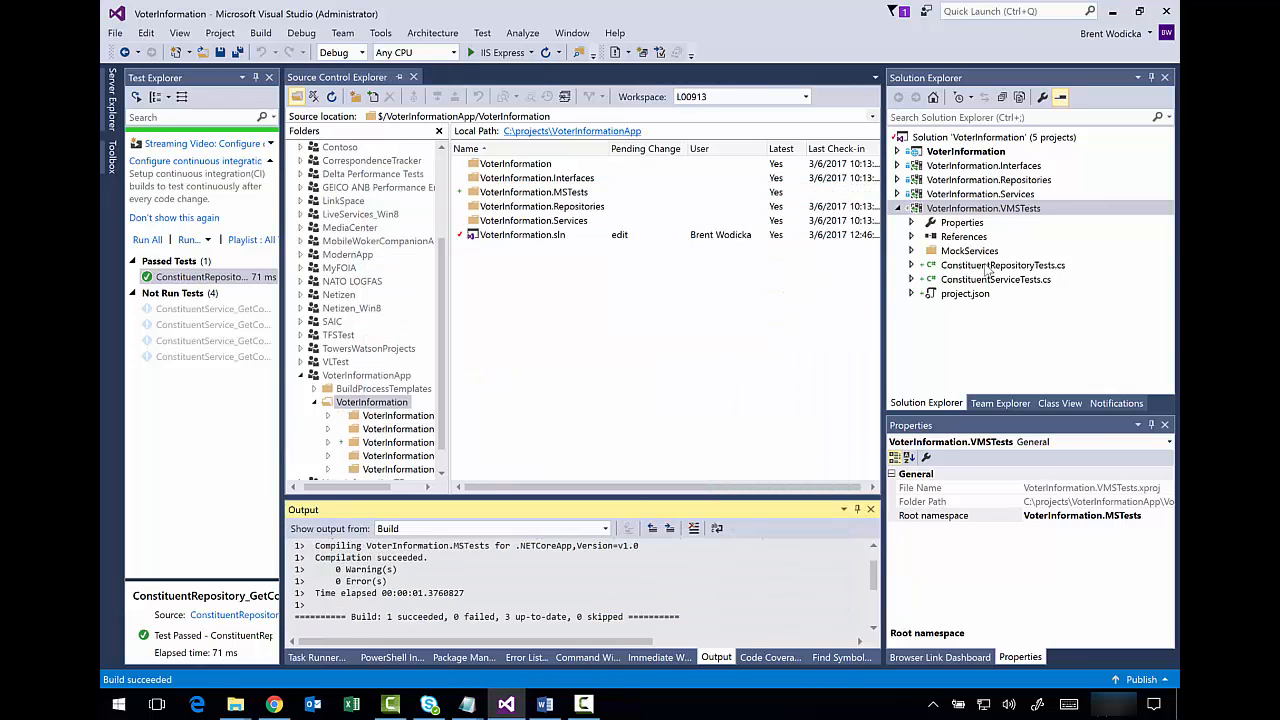
double_click(1003, 265)
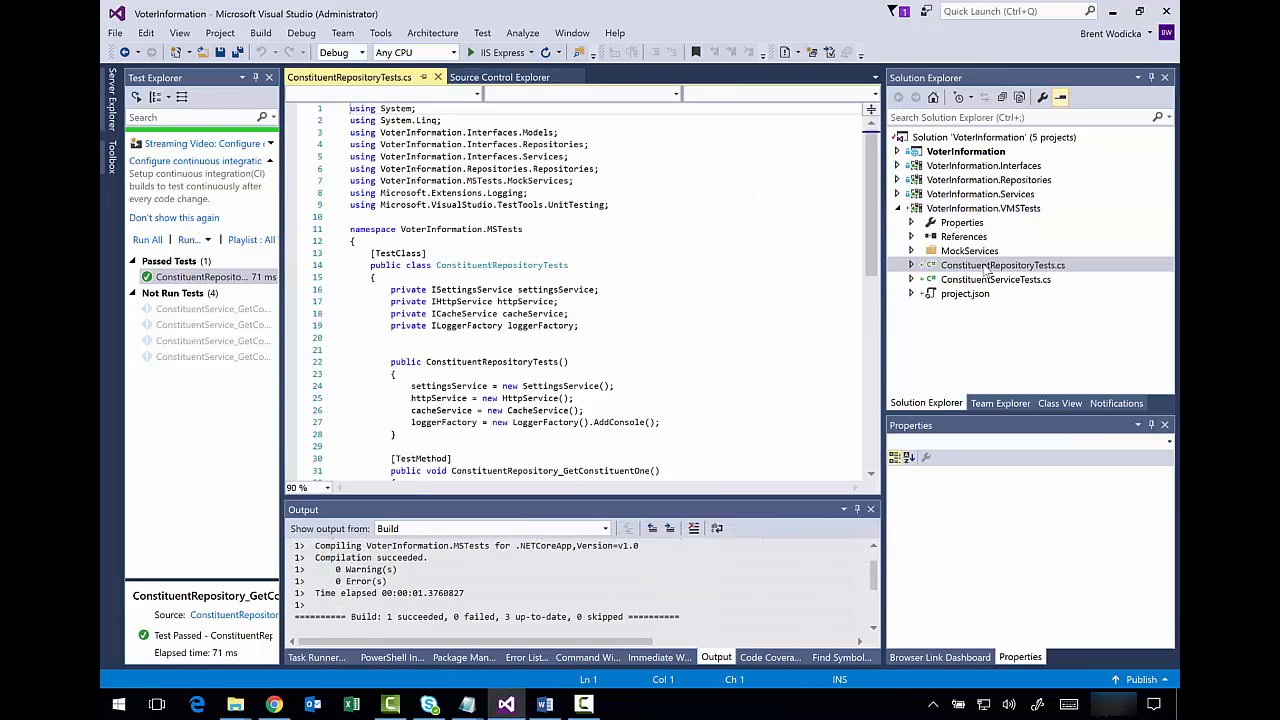
- Run the ConstituentRepository test and the first ConstituentService test so both pass
left_click(200, 276)
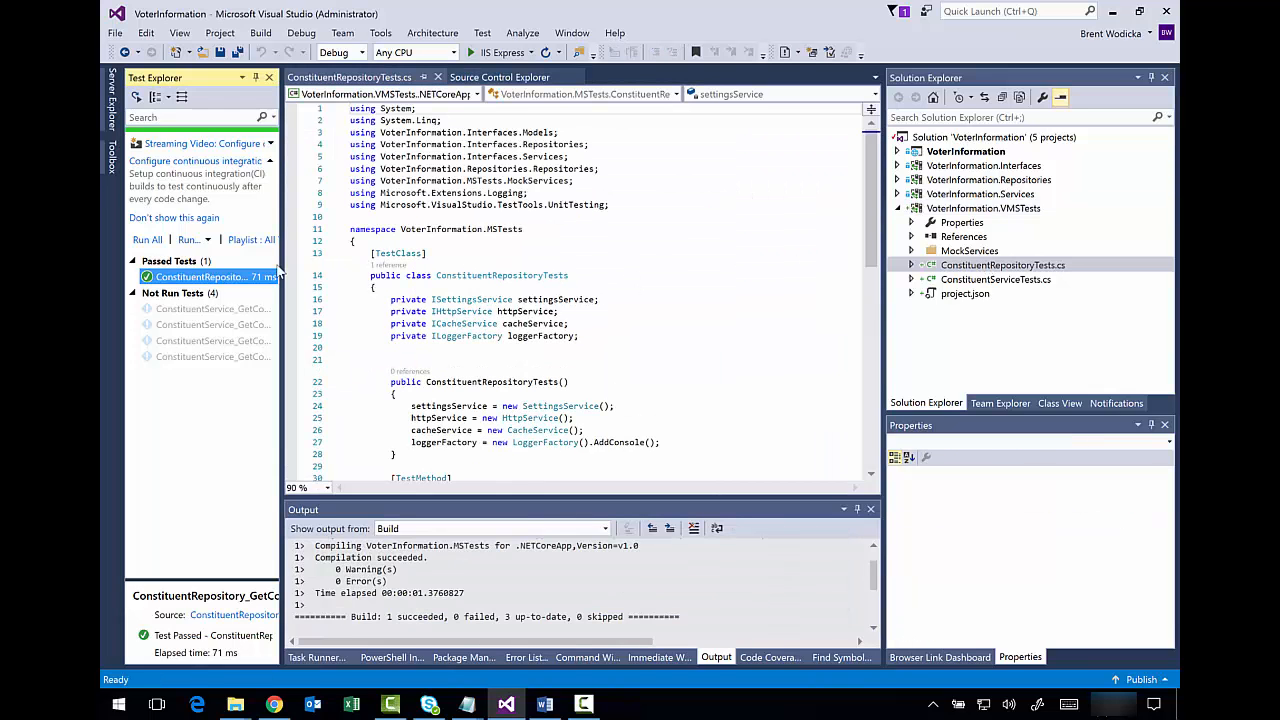
right_click(222, 278)
left_click(289, 287)
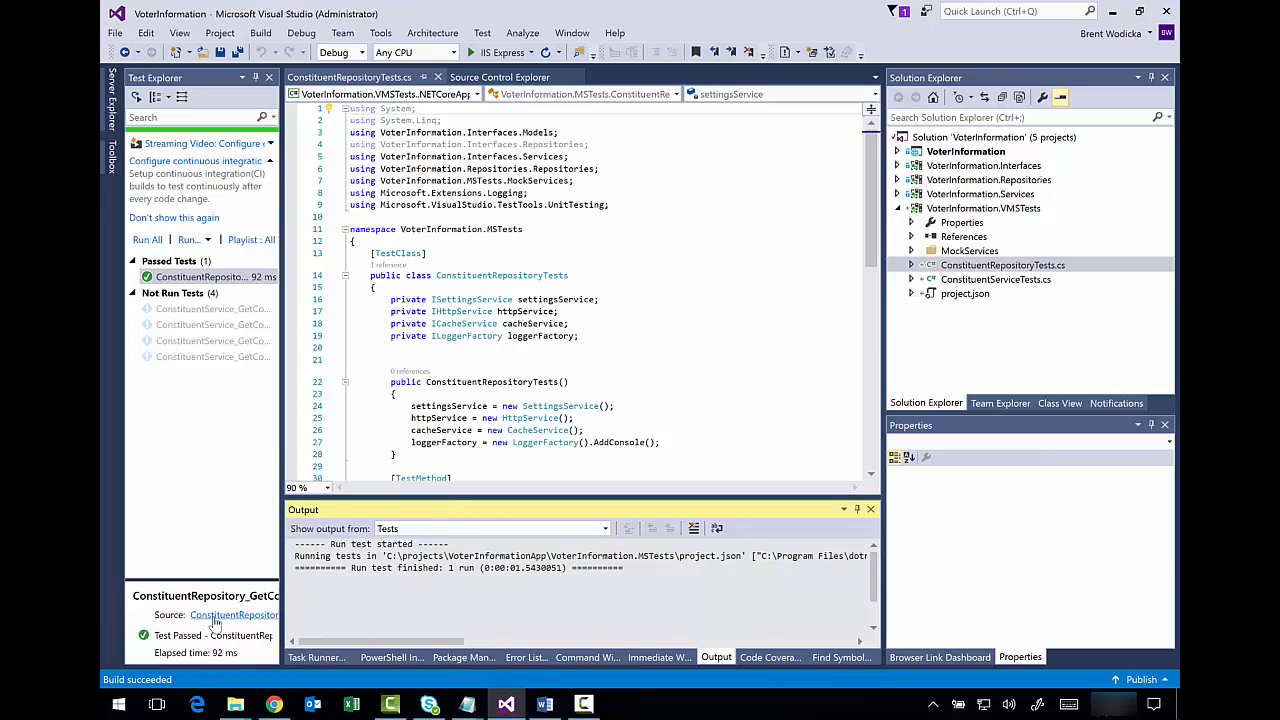
right_click(224, 316)
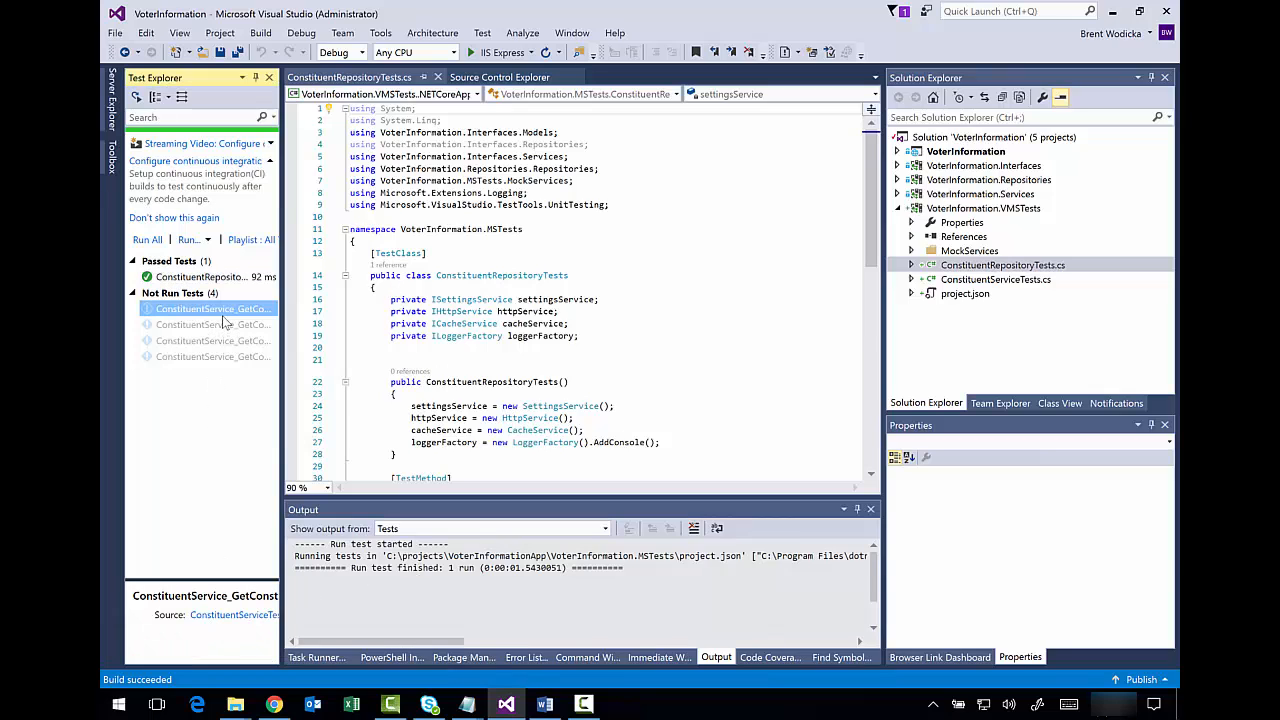
left_click(250, 327)
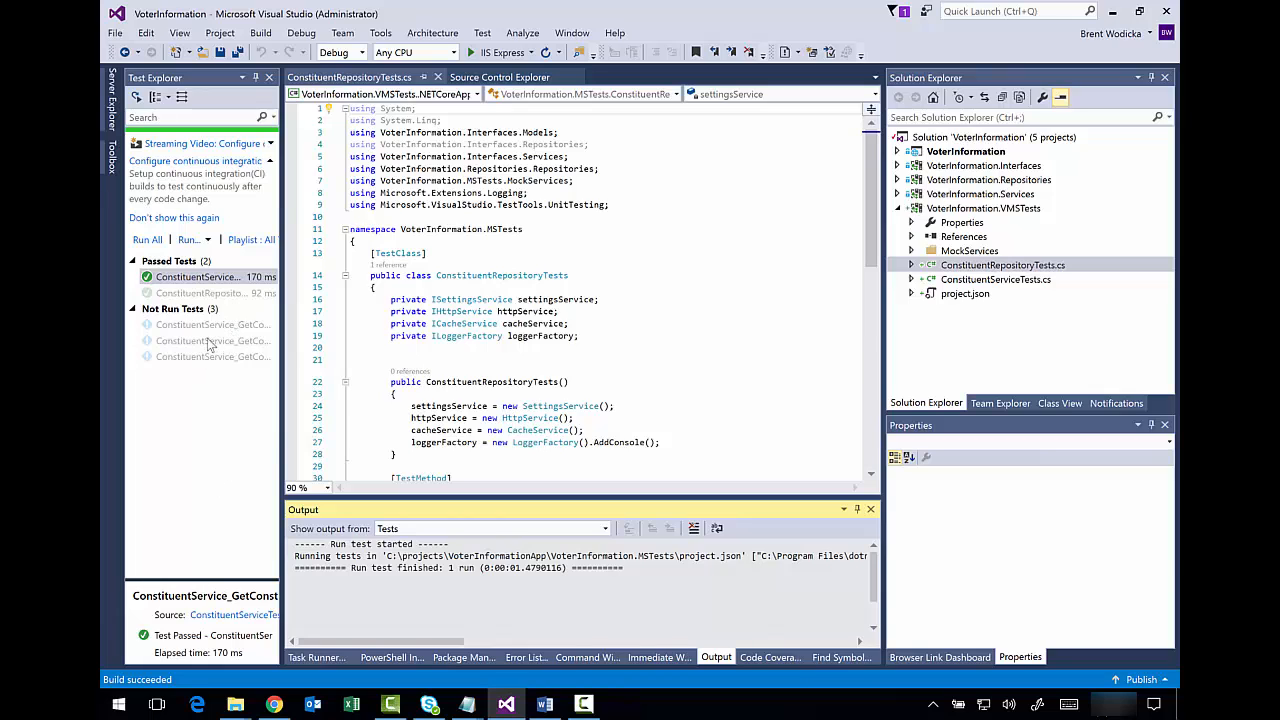
left_click(211, 279)
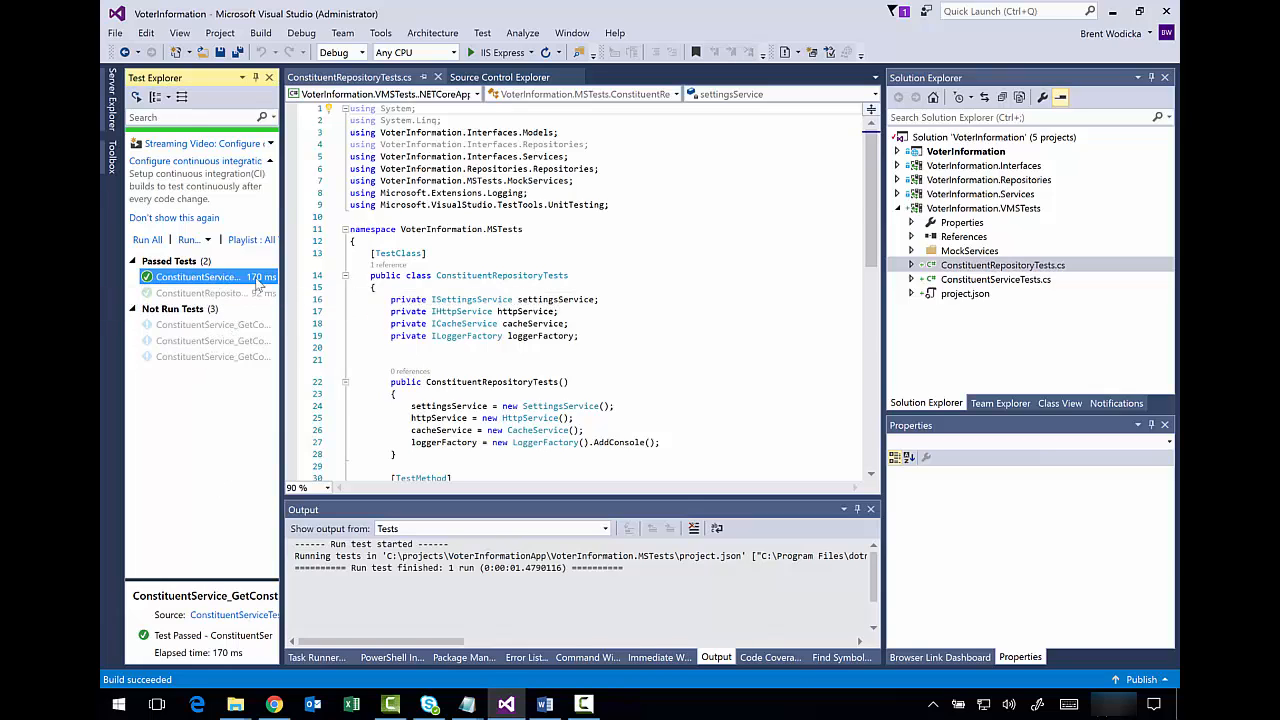
left_click(437, 308)
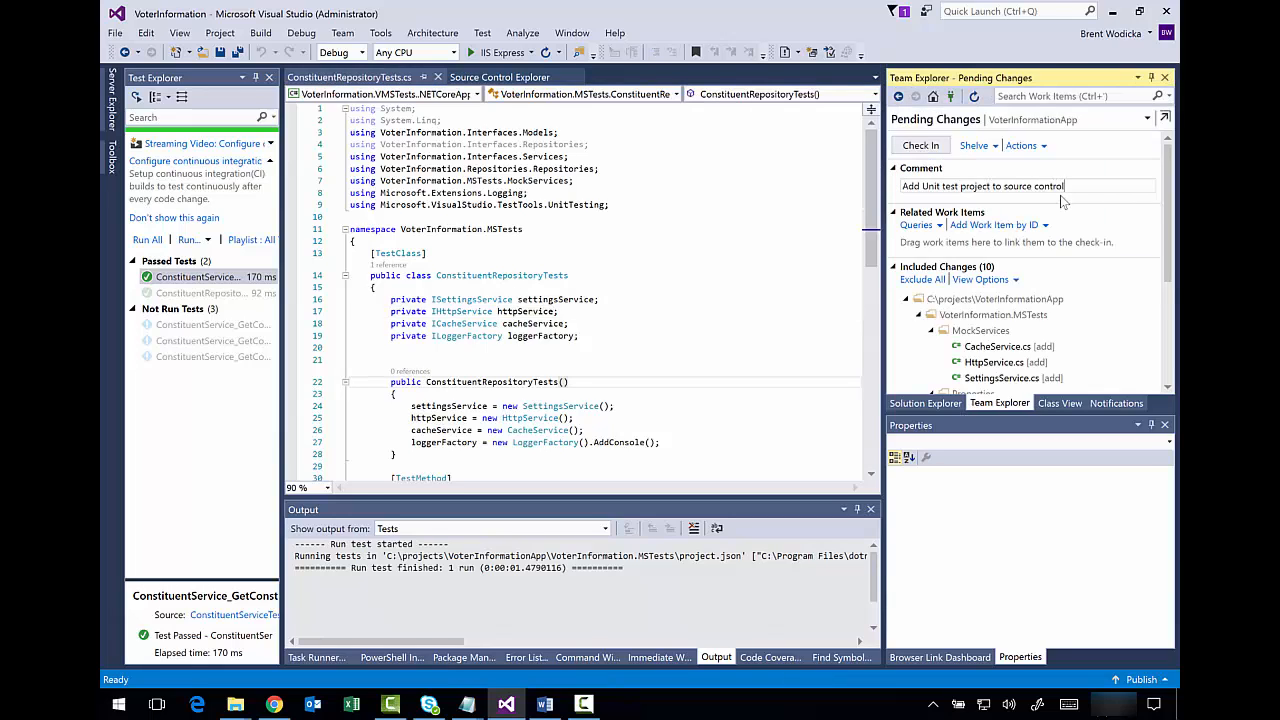
- Check in the 10 pending test-project changes as changeset 5097
left_click(918, 146)
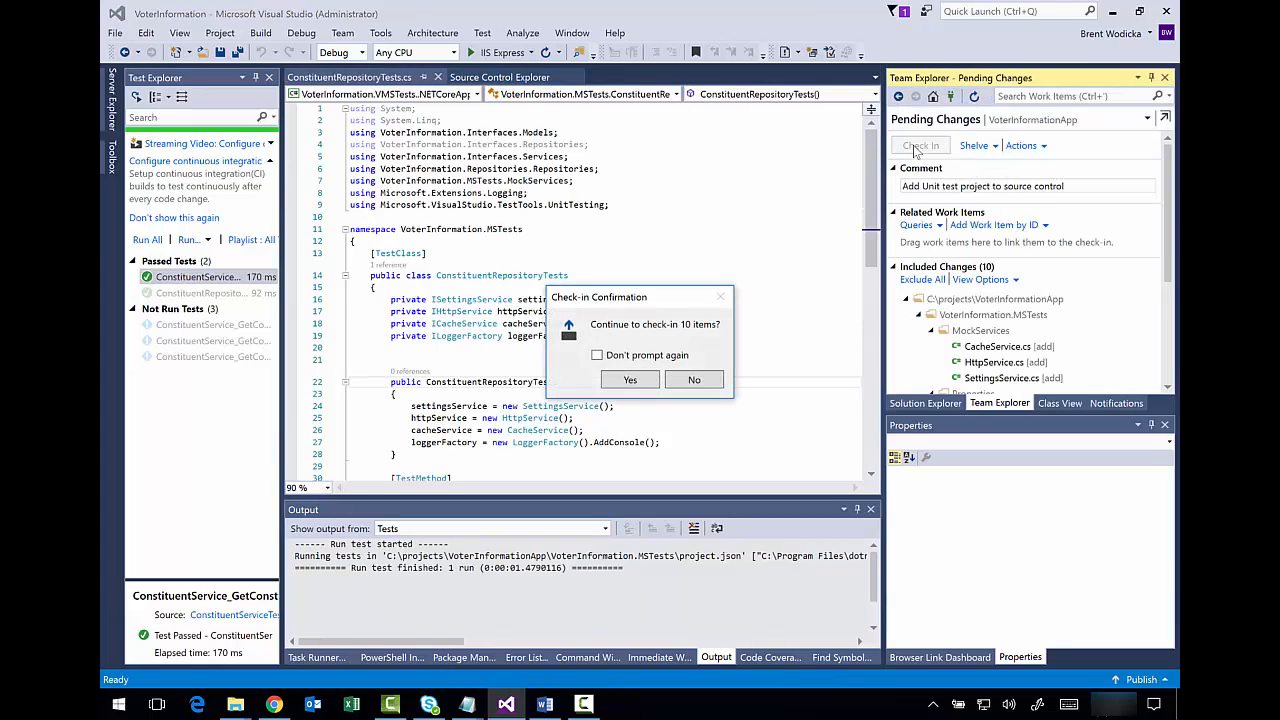
left_click(630, 380)
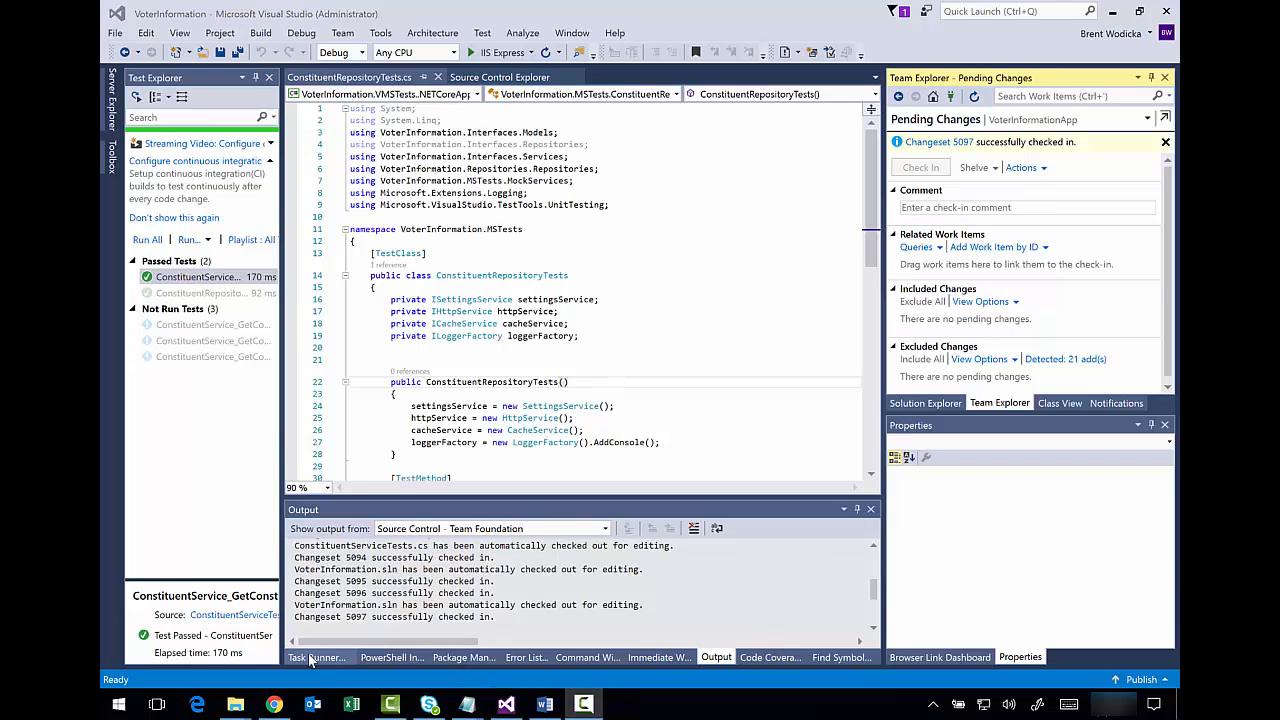
left_click(274, 705)
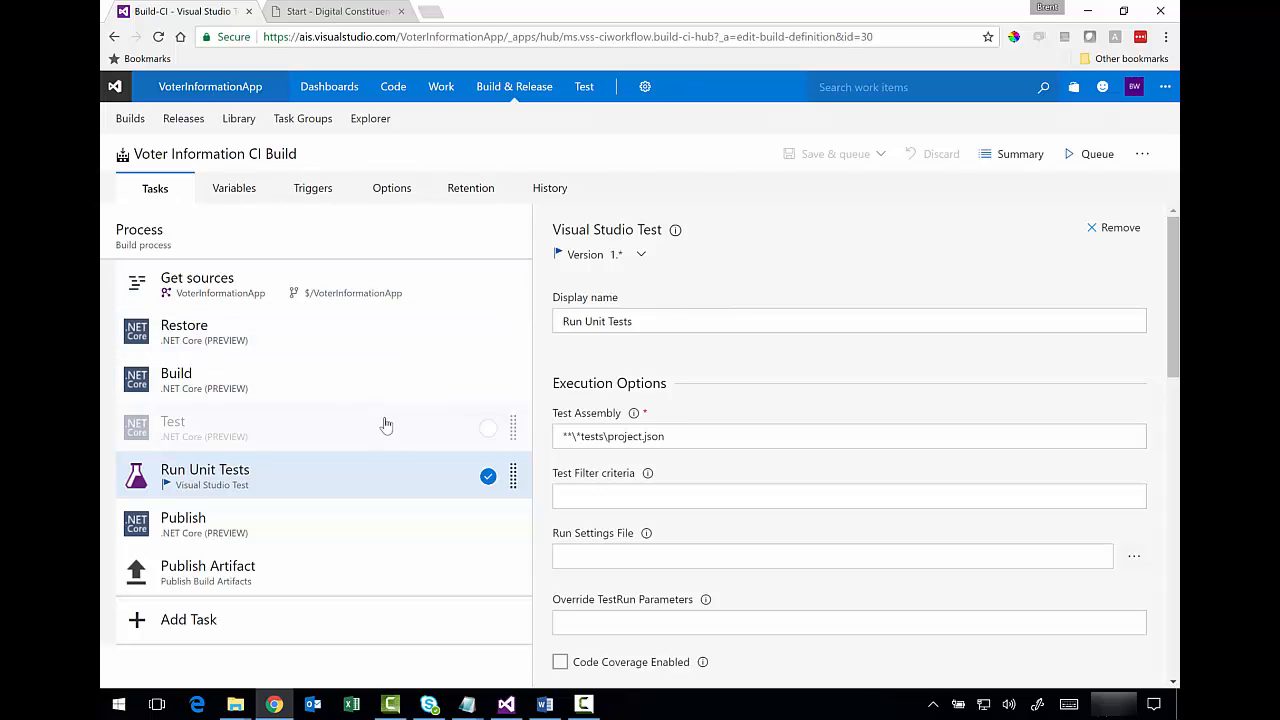
- Queue a new Voter Information CI Build from the Builds list, producing build 20170306.2
left_click(129, 131)
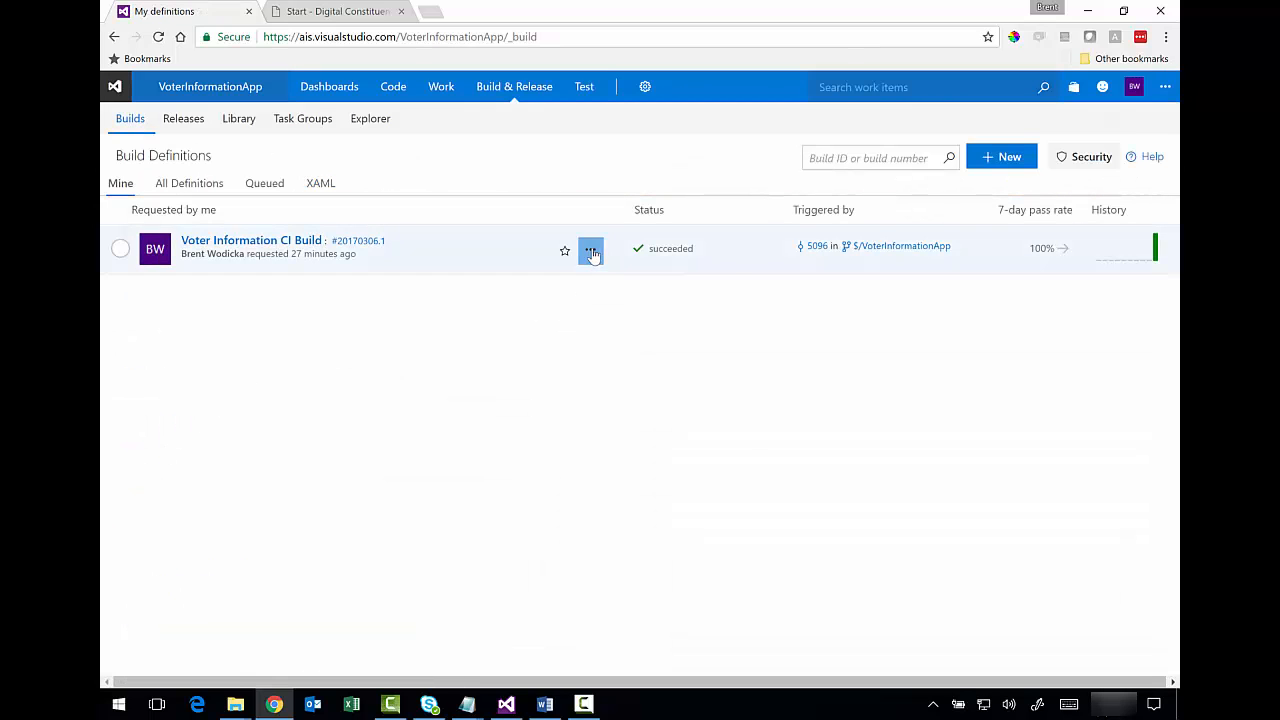
left_click(591, 251)
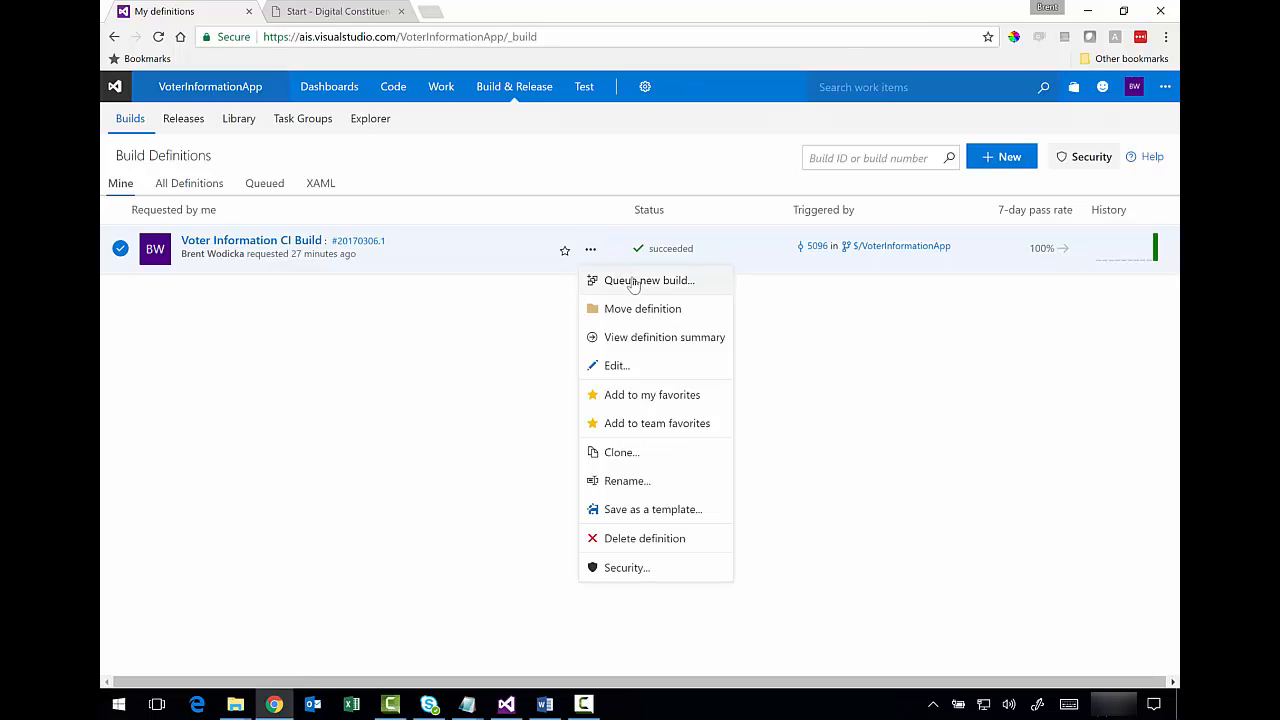
left_click(633, 282)
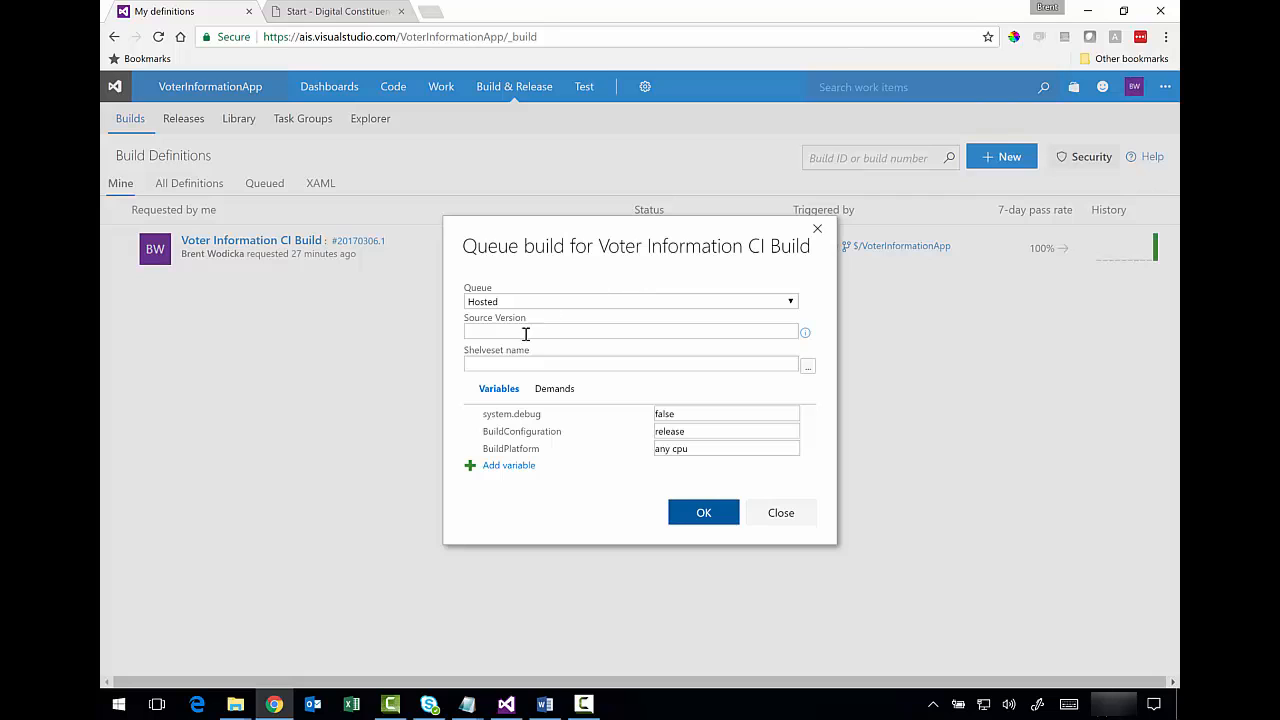
left_click(701, 515)
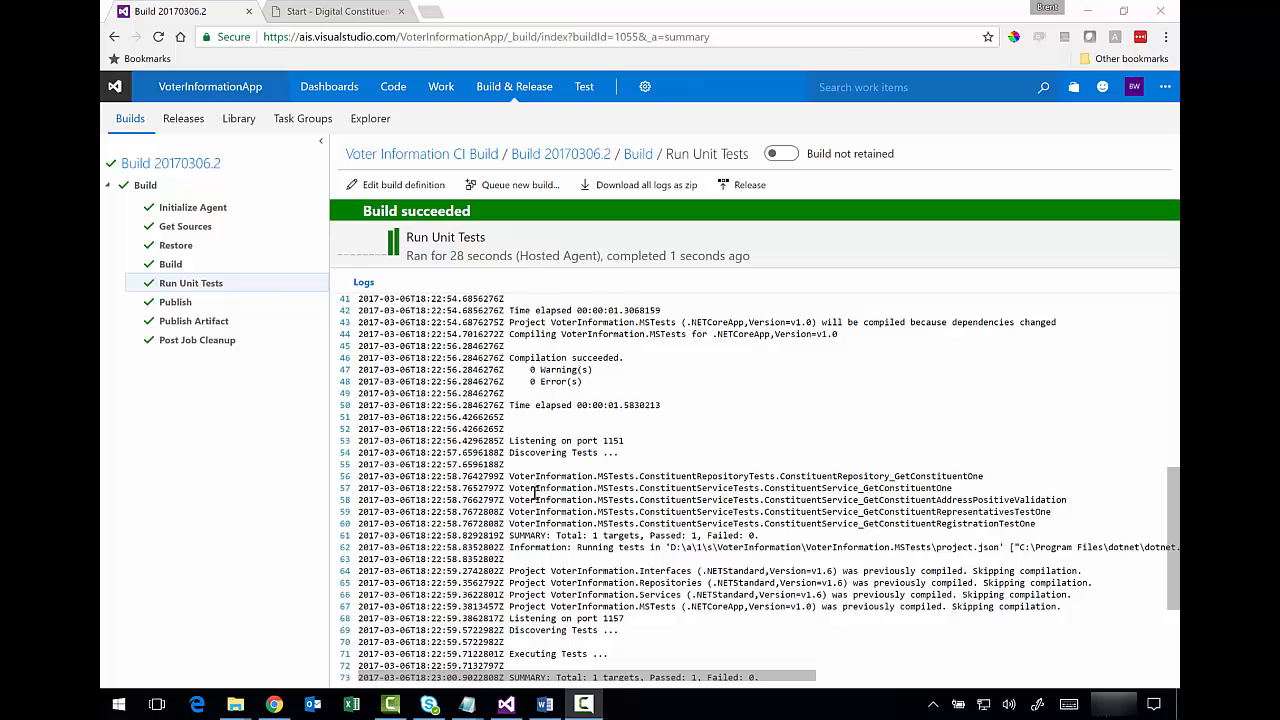
- Inspect the Run Unit Tests log for discovered and passed tests, then open build 20170306.2's summary
left_click_drag(530, 476, 742, 535)
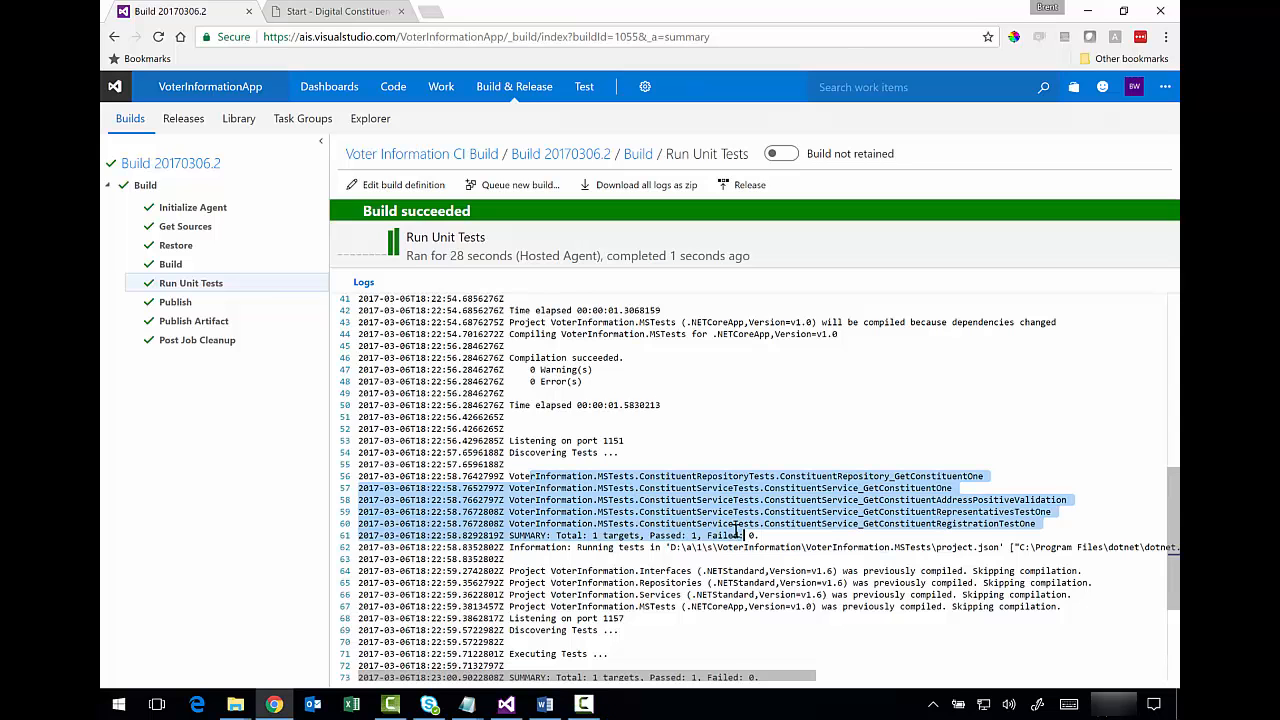
scroll(725, 528, "down", 2)
scroll(724, 528, "down", 2)
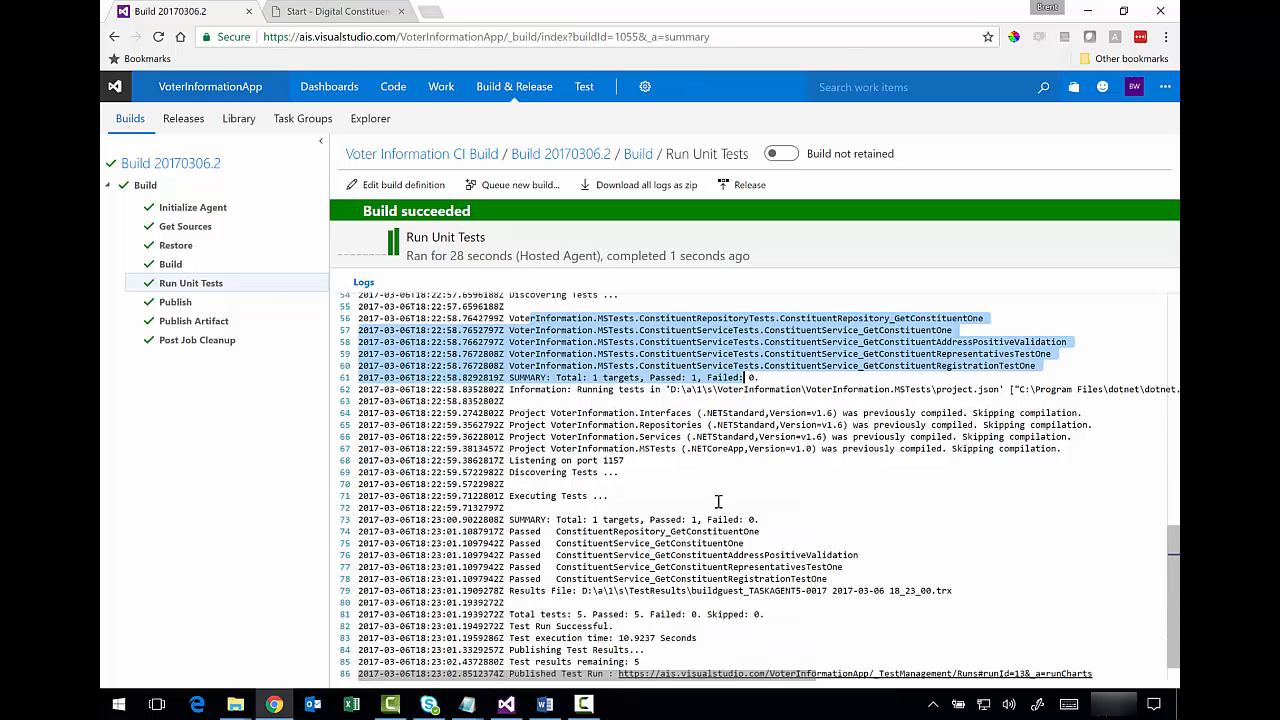
scroll(715, 494, "down", 1)
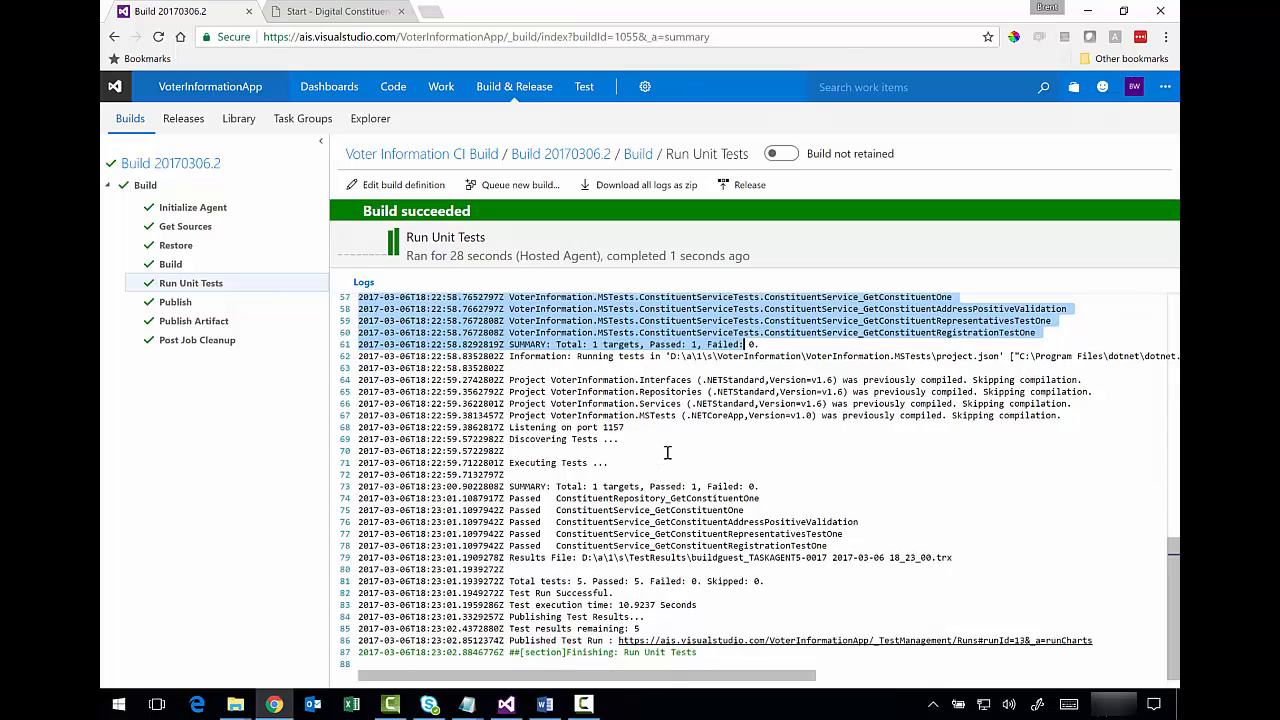
left_click_drag(604, 510, 621, 545)
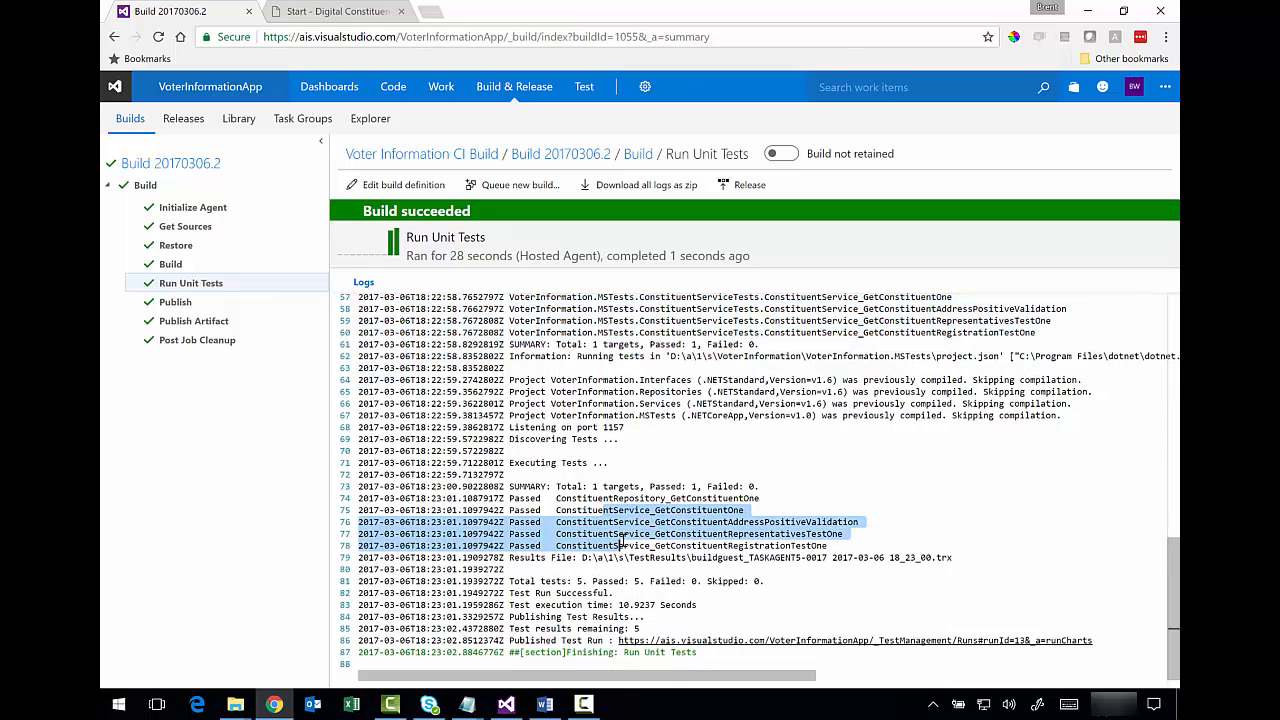
left_click(184, 169)
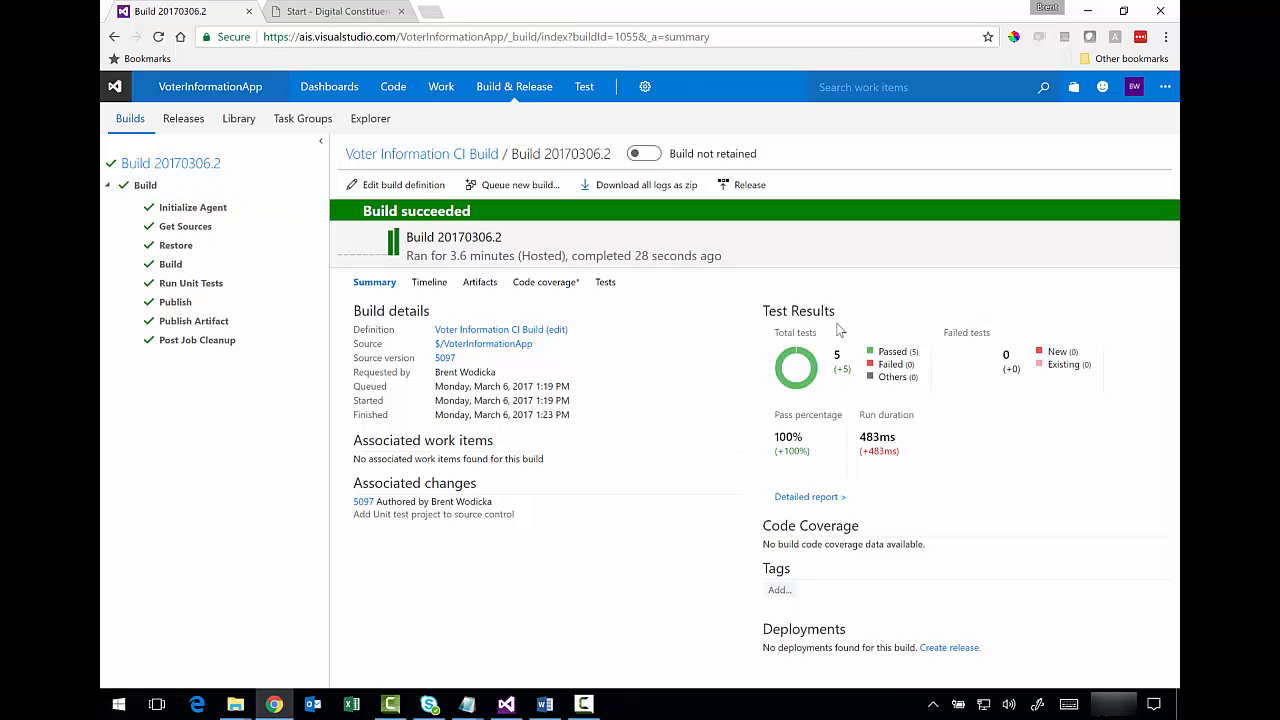
- Review build 20170306.2's test results, then open the Voter Information CI Build definition for editing
left_click_drag(768, 309, 838, 312)
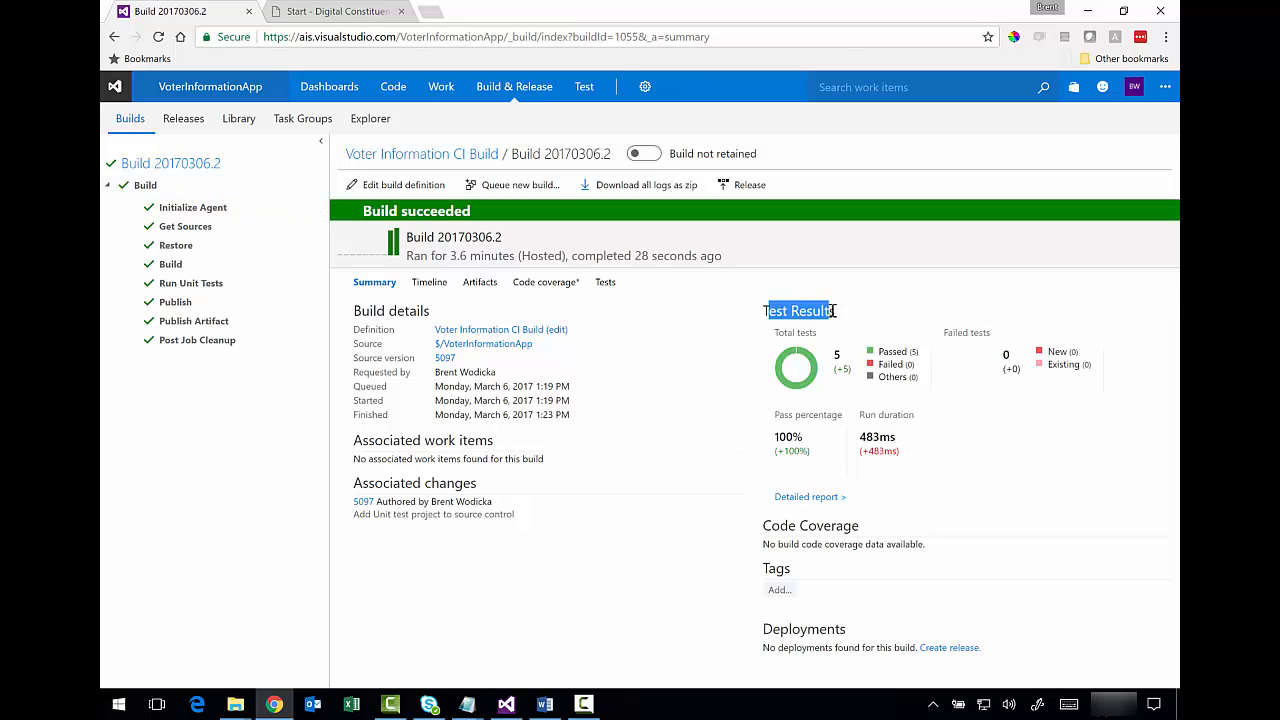
left_click(612, 286)
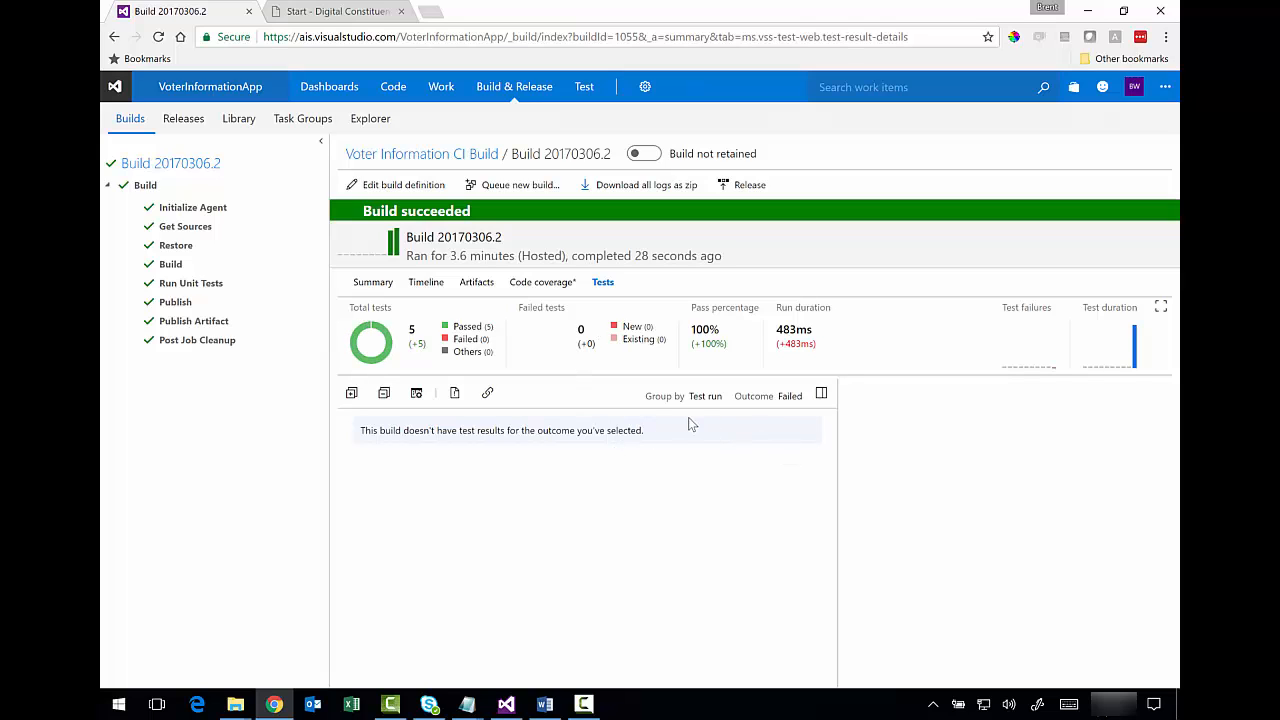
left_click(378, 283)
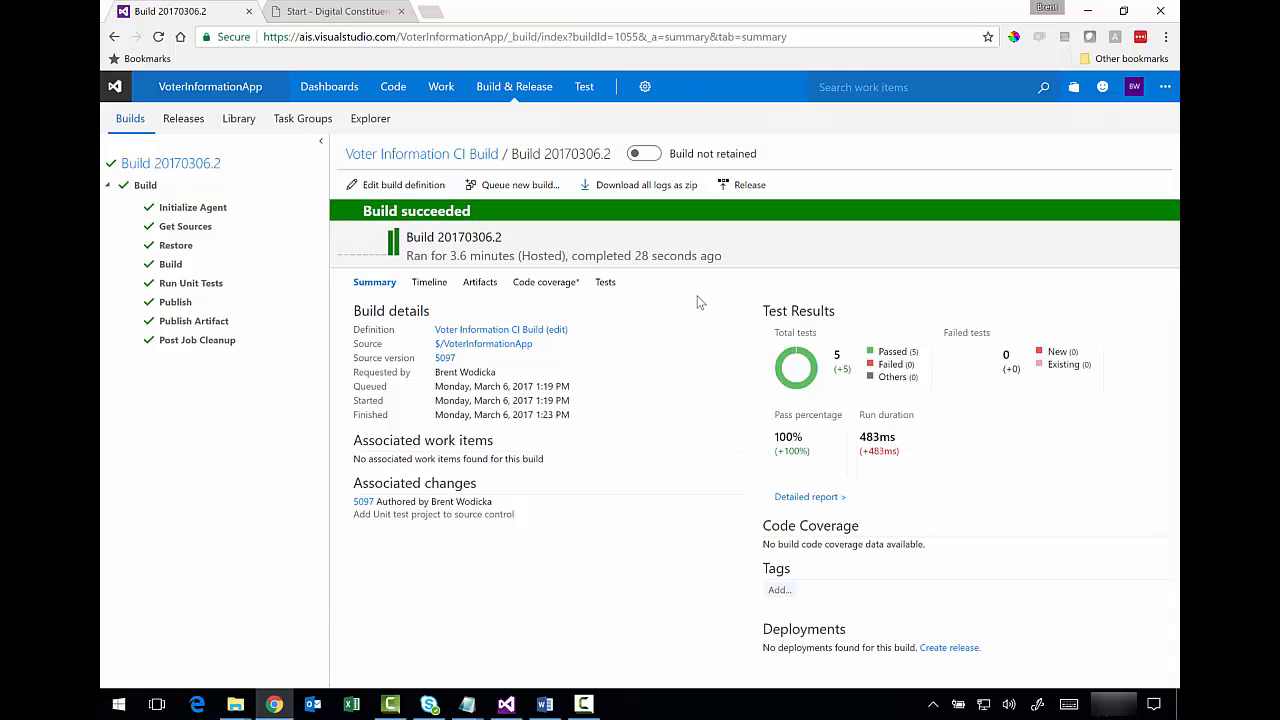
left_click(405, 184)
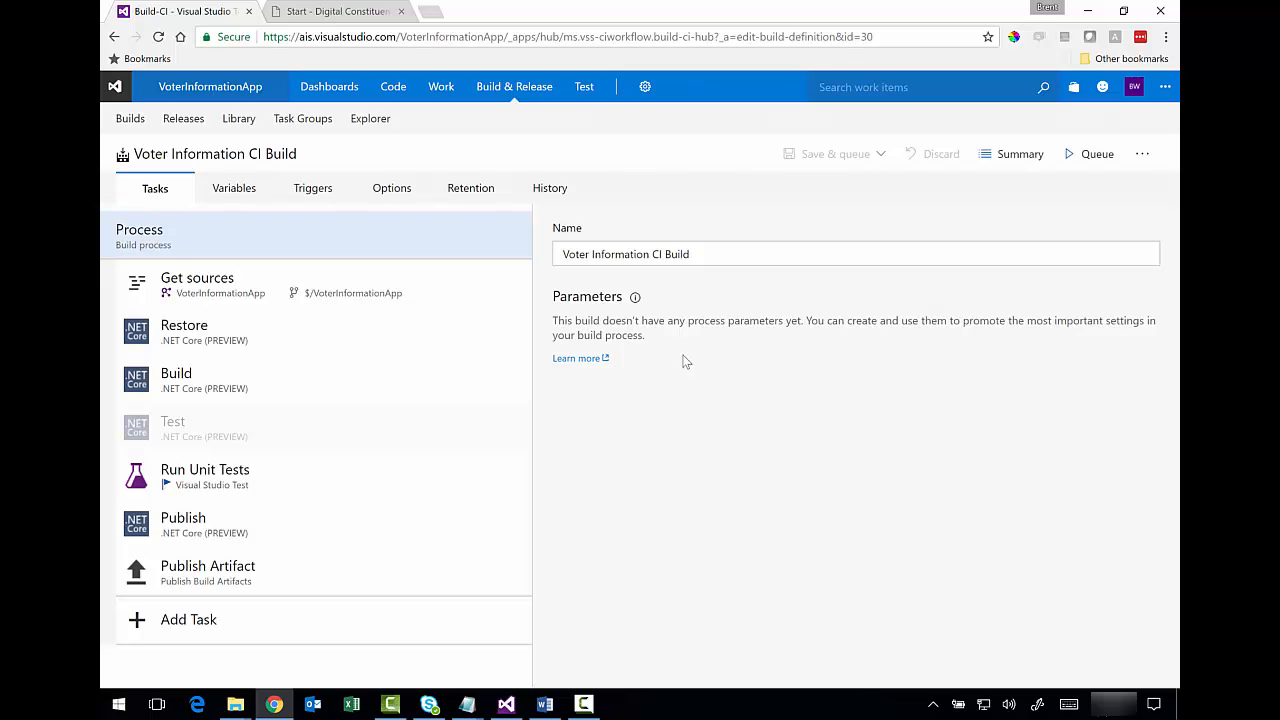
- Enable the continuous integration trigger and choose Save without queuing a build
left_click(315, 192)
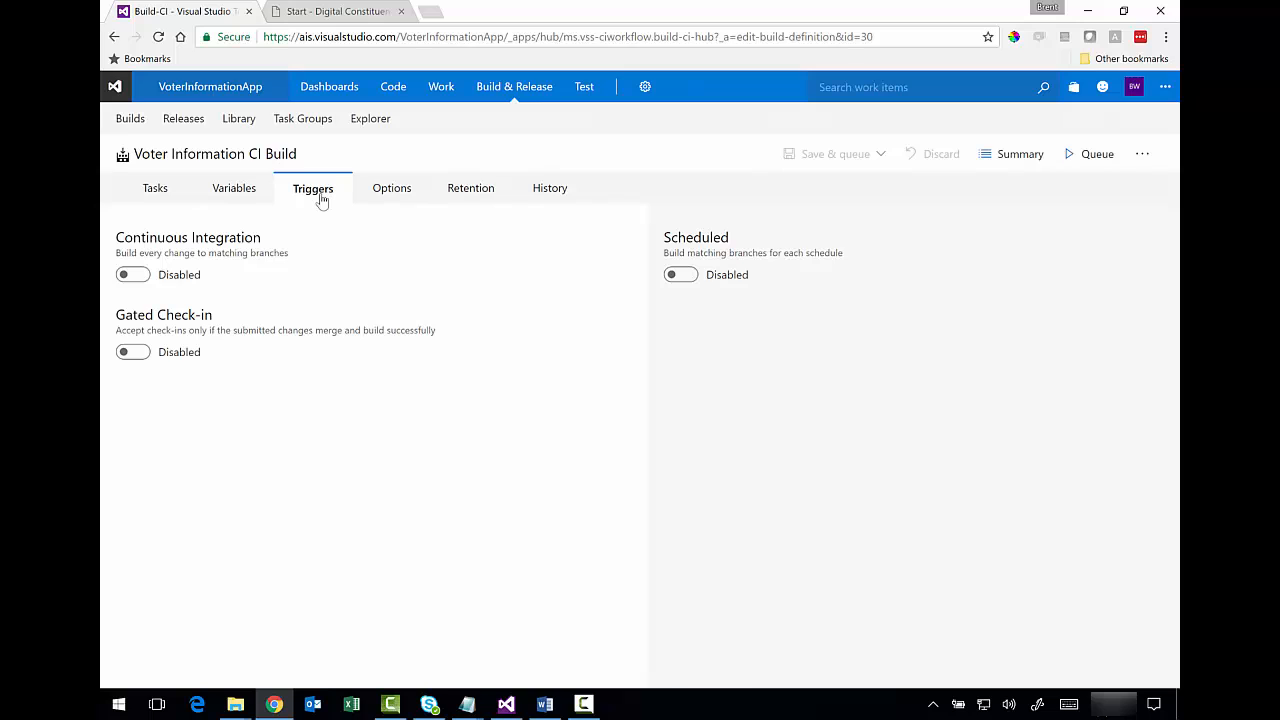
left_click(132, 276)
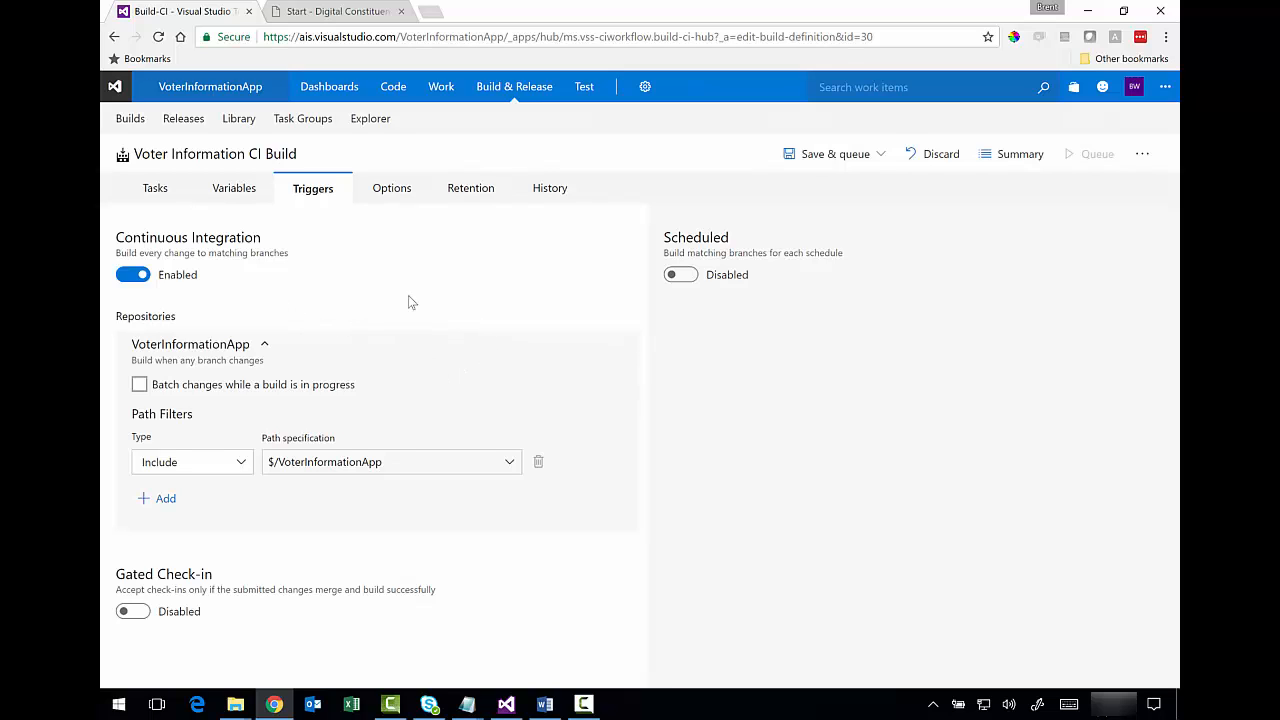
left_click(385, 195)
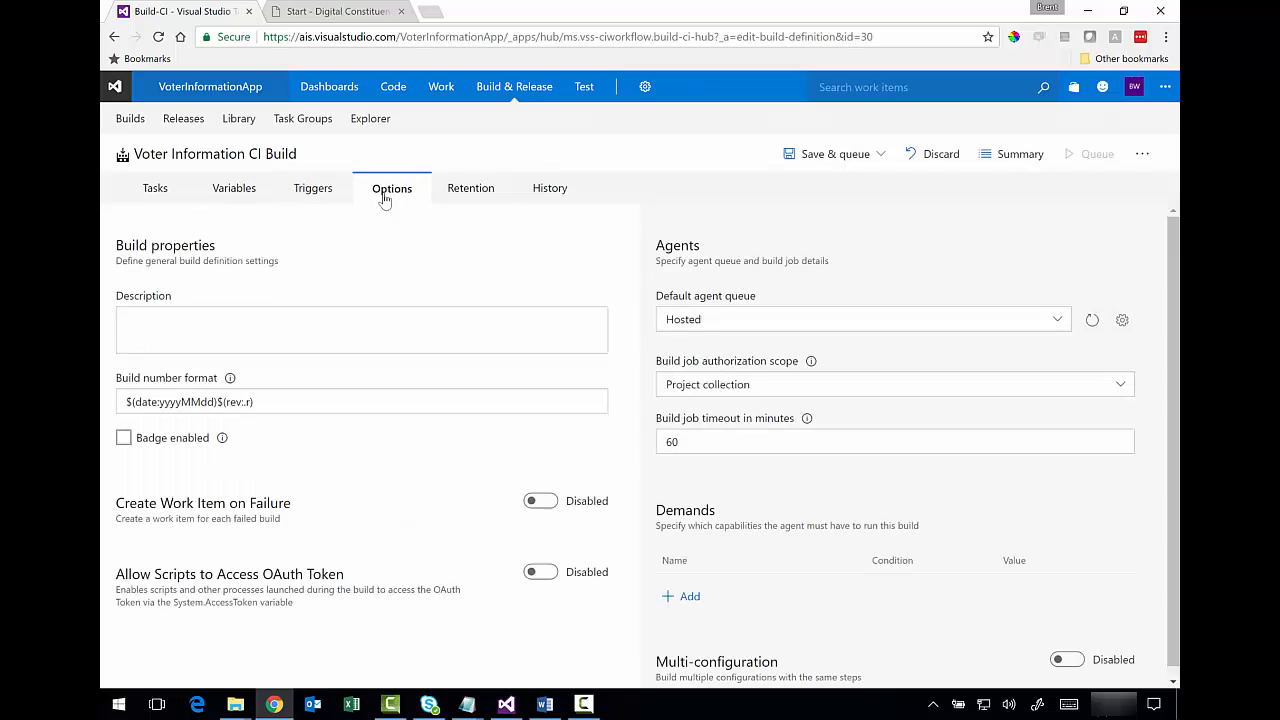
left_click(318, 195)
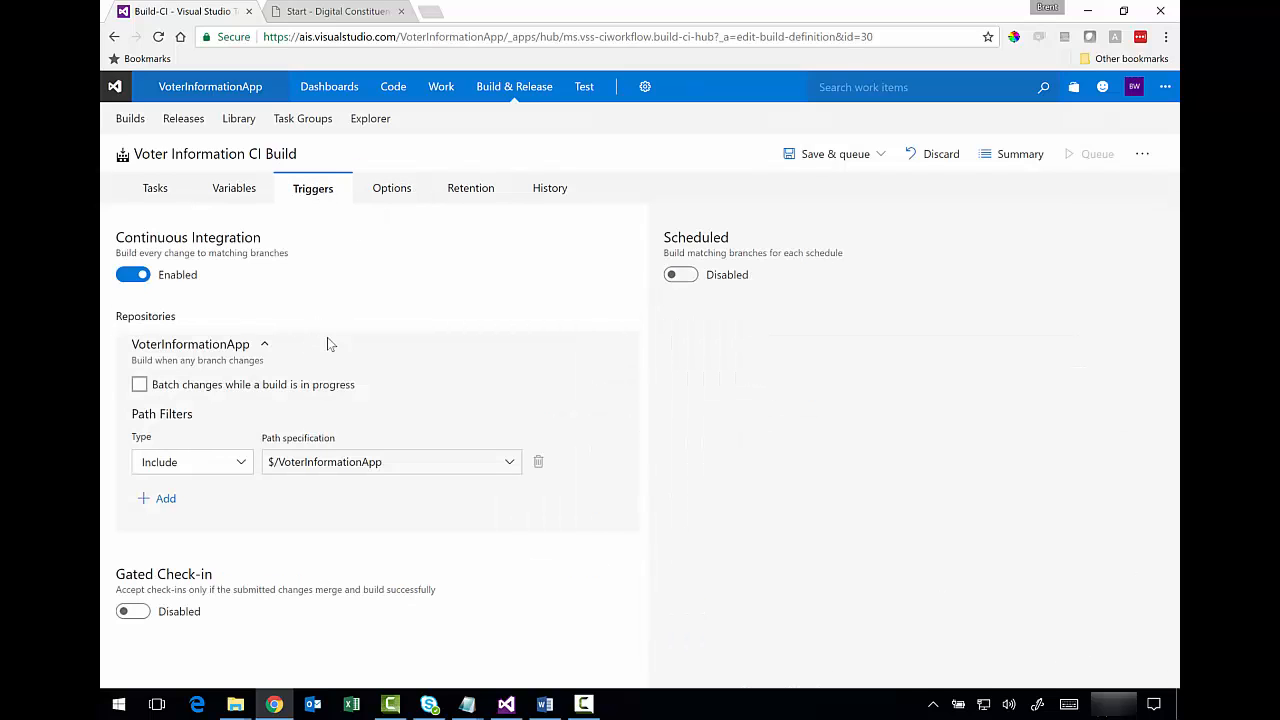
left_click(881, 157)
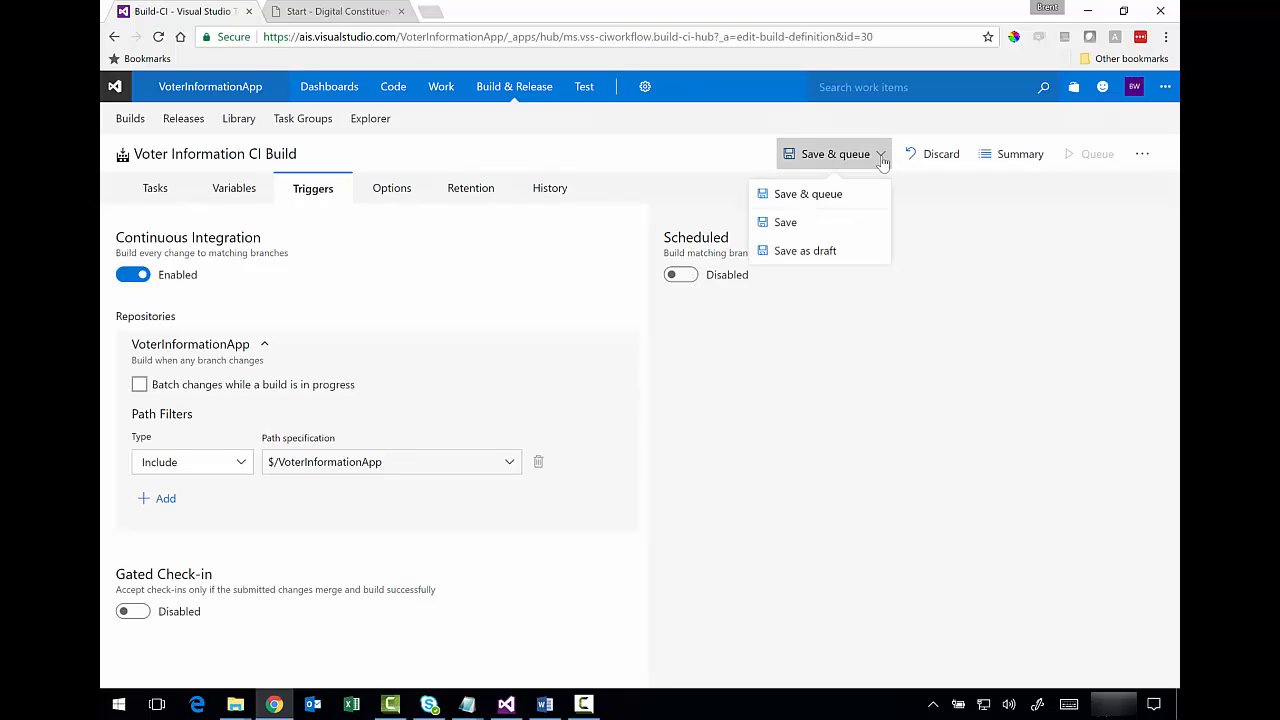
left_click(798, 220)
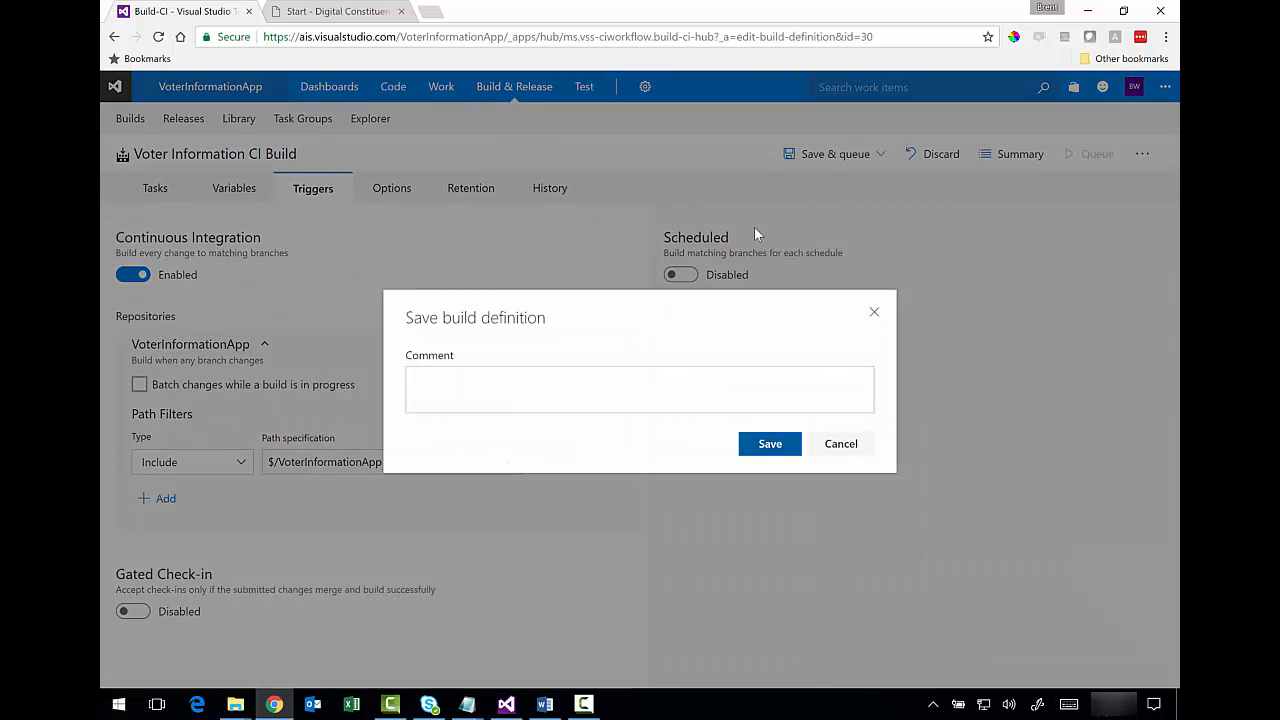
- Save the build definition with a comment noting CI was added as a trigger
left_click(614, 379)
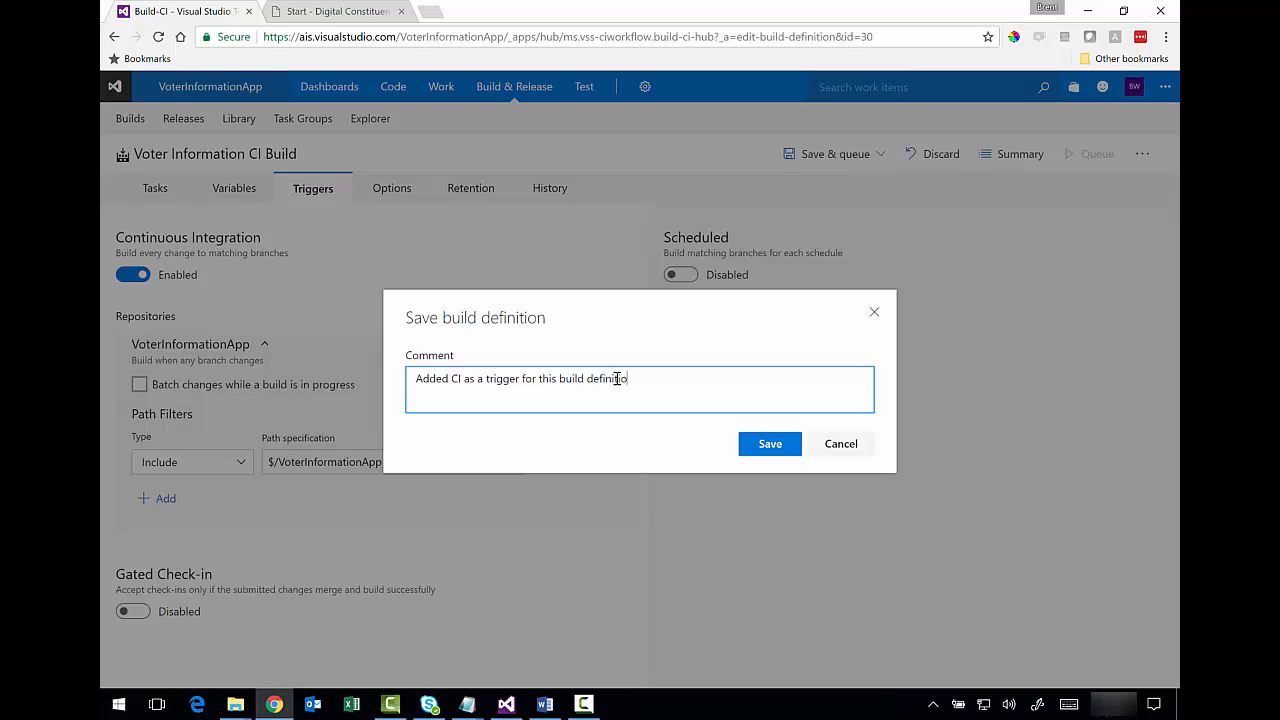
left_click(770, 444)
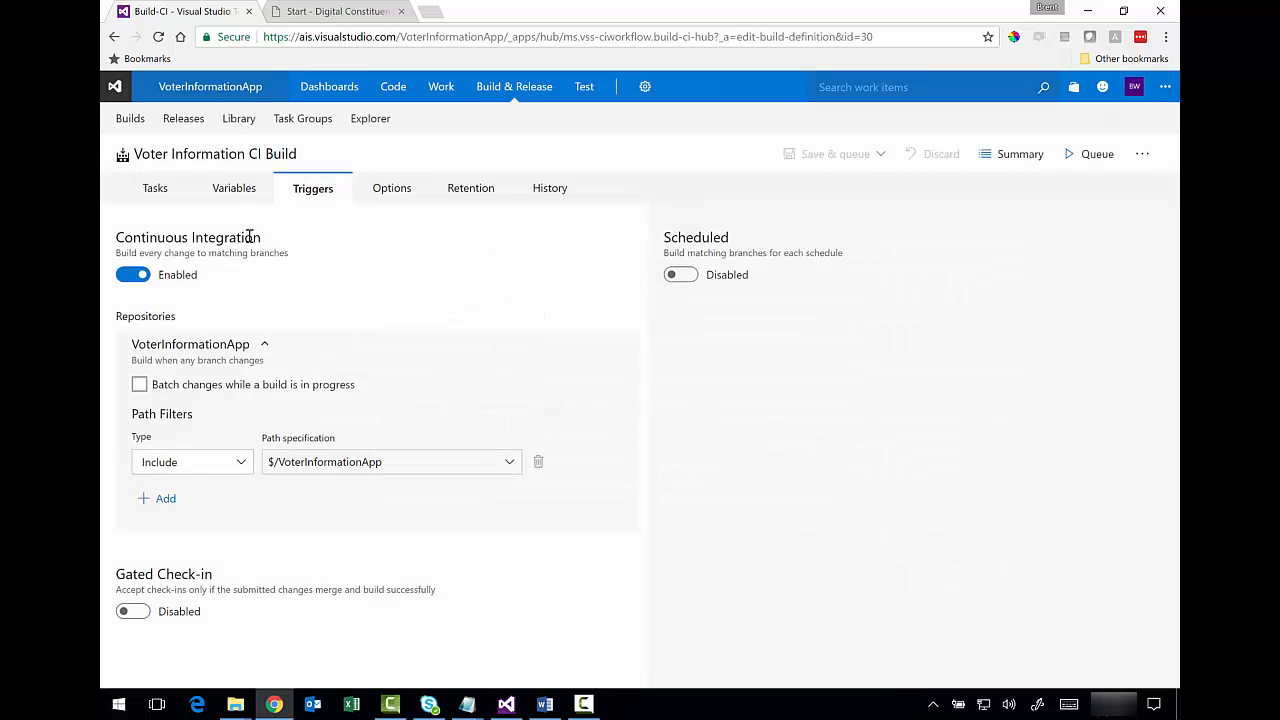
left_click(157, 196)
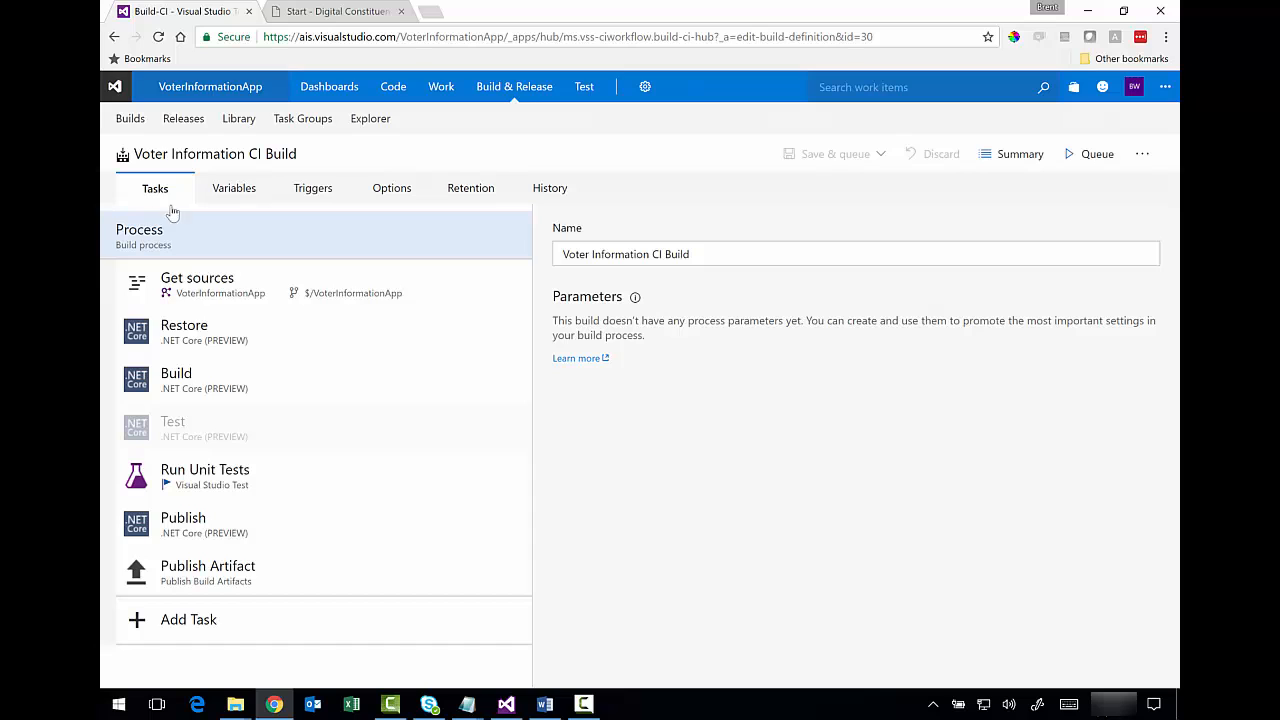
key("alt+Tab")
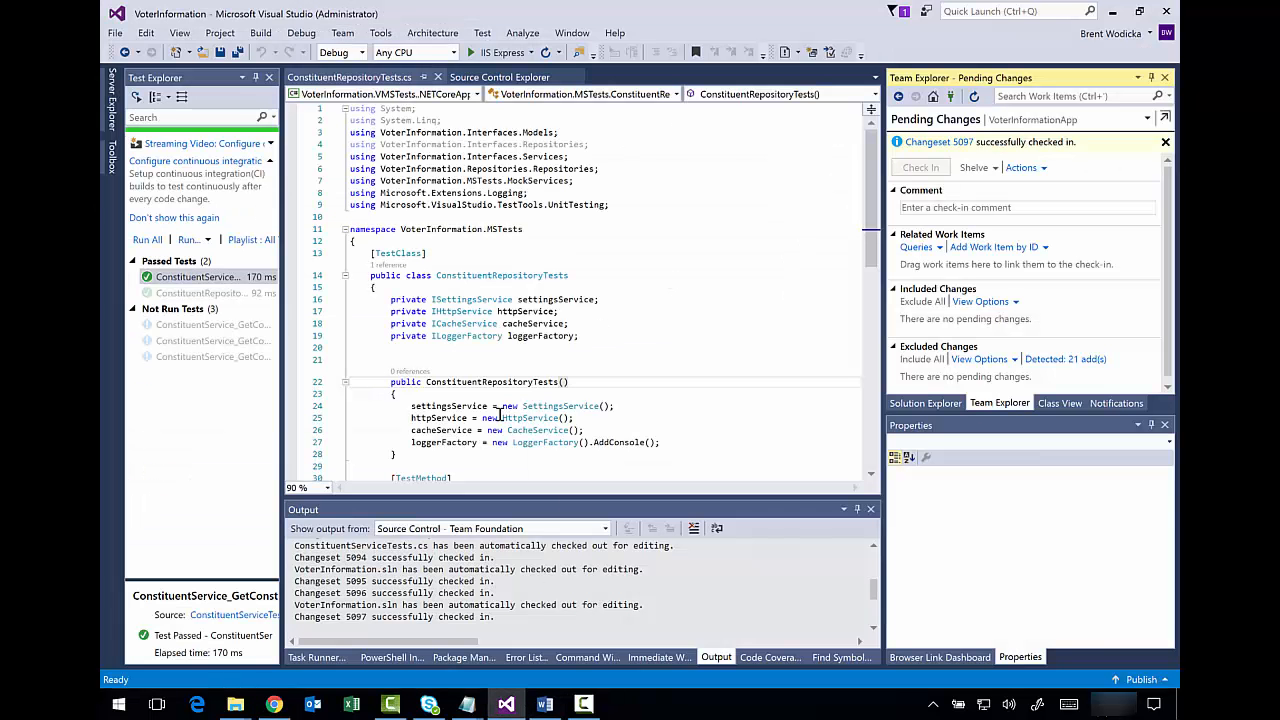
- Delete 'is' so the assert message reads 'Constituent object not populated.' and save the file
left_click_drag(868, 192, 864, 303)
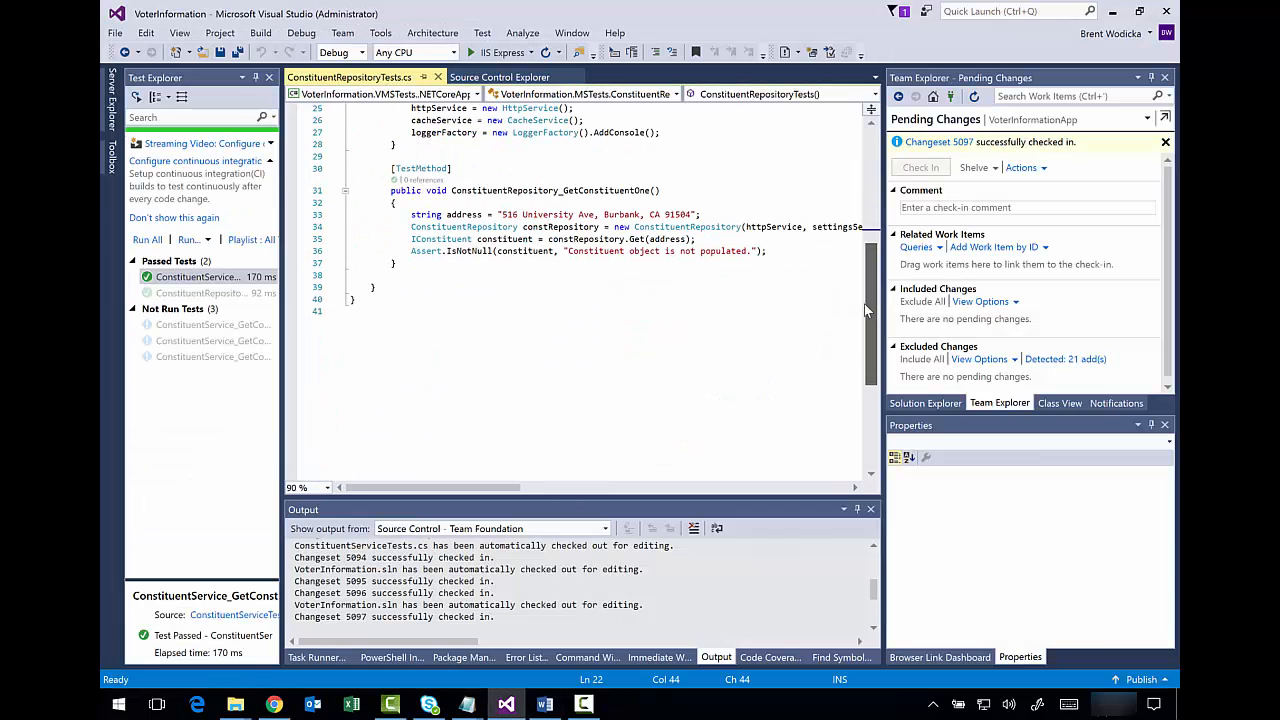
left_click(688, 190)
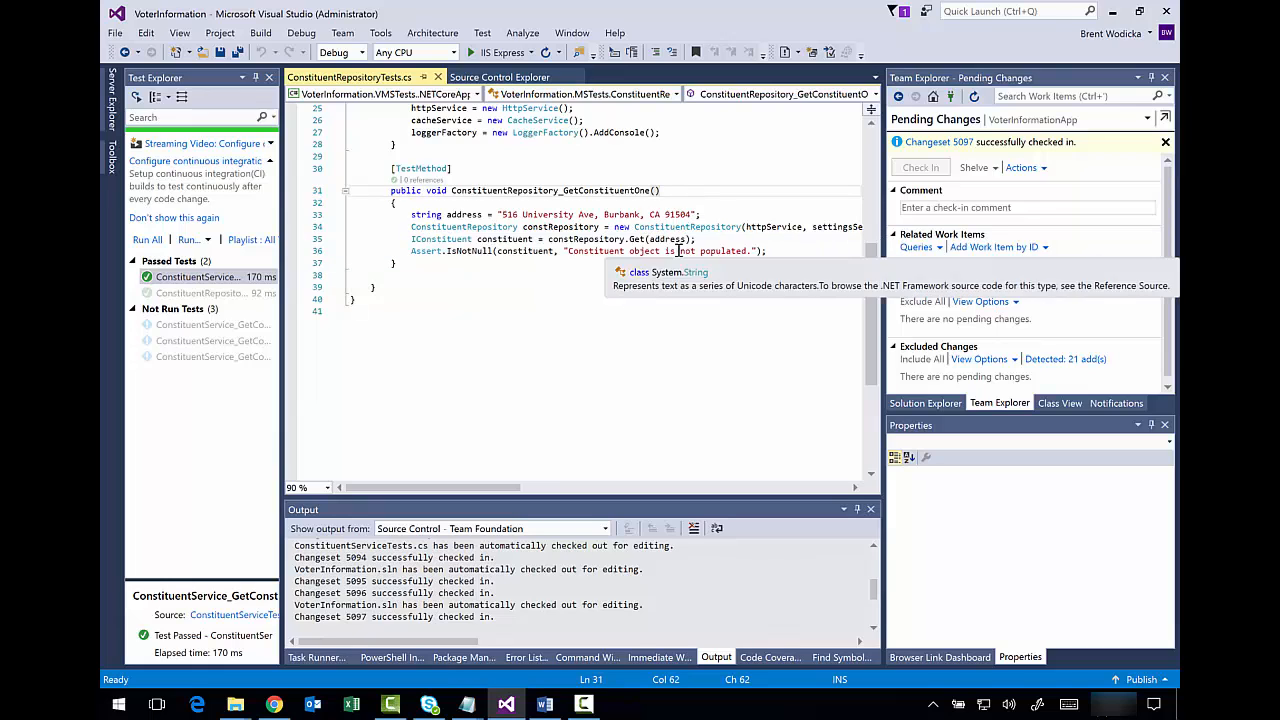
left_click_drag(680, 251, 669, 251)
key("Delete")
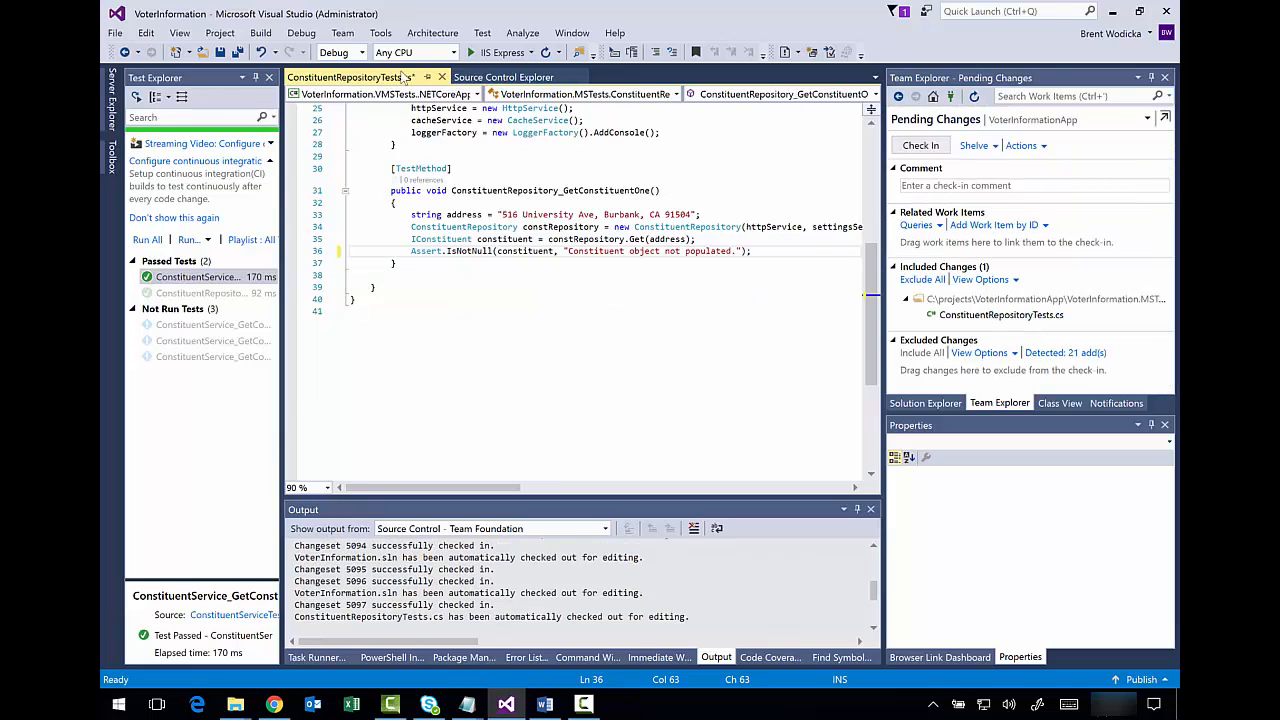
left_click(220, 52)
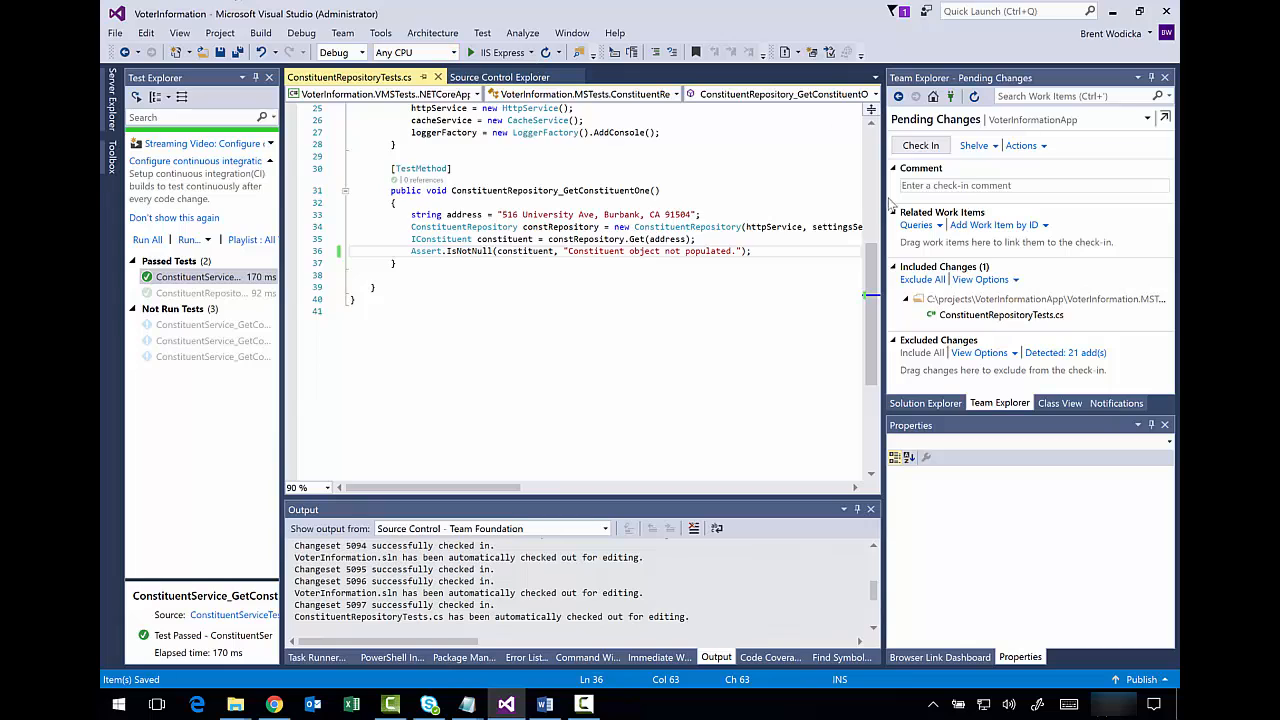
- Check in the change as changeset 5098 with comment 'small change to one unit test.'
left_click(925, 185)
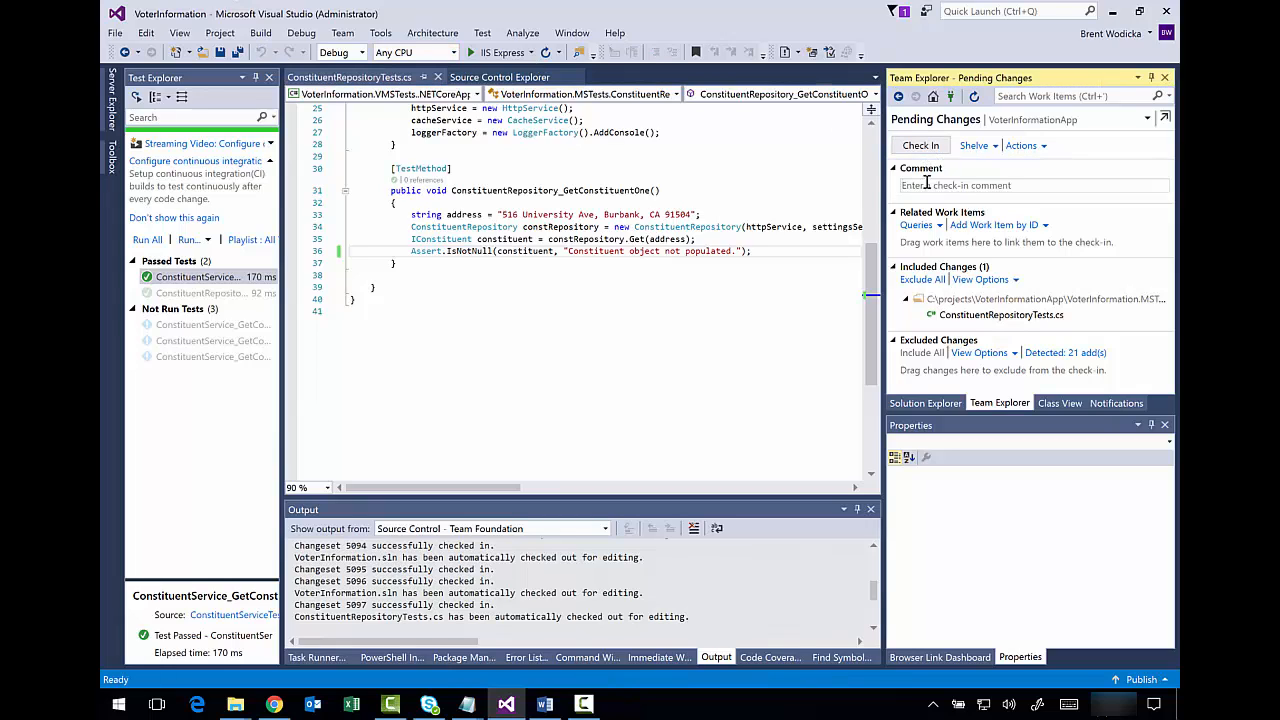
type("small change to one unit test.")
left_click(918, 147)
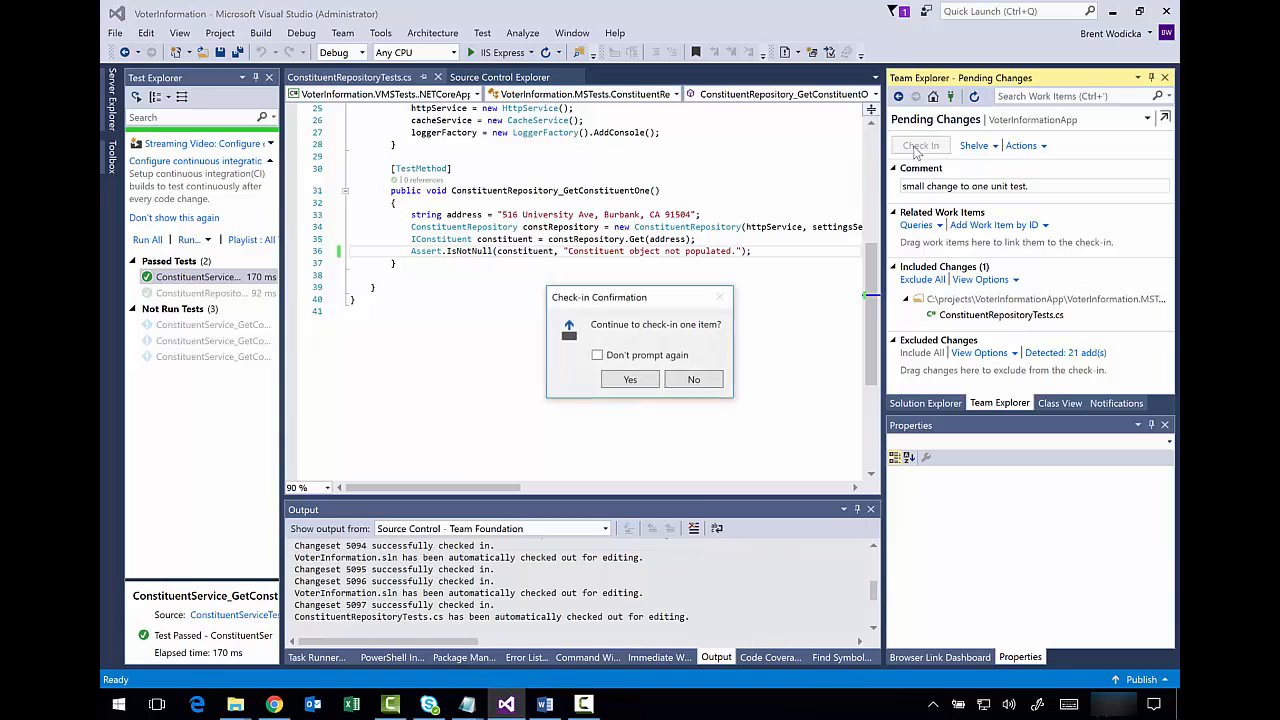
left_click(643, 379)
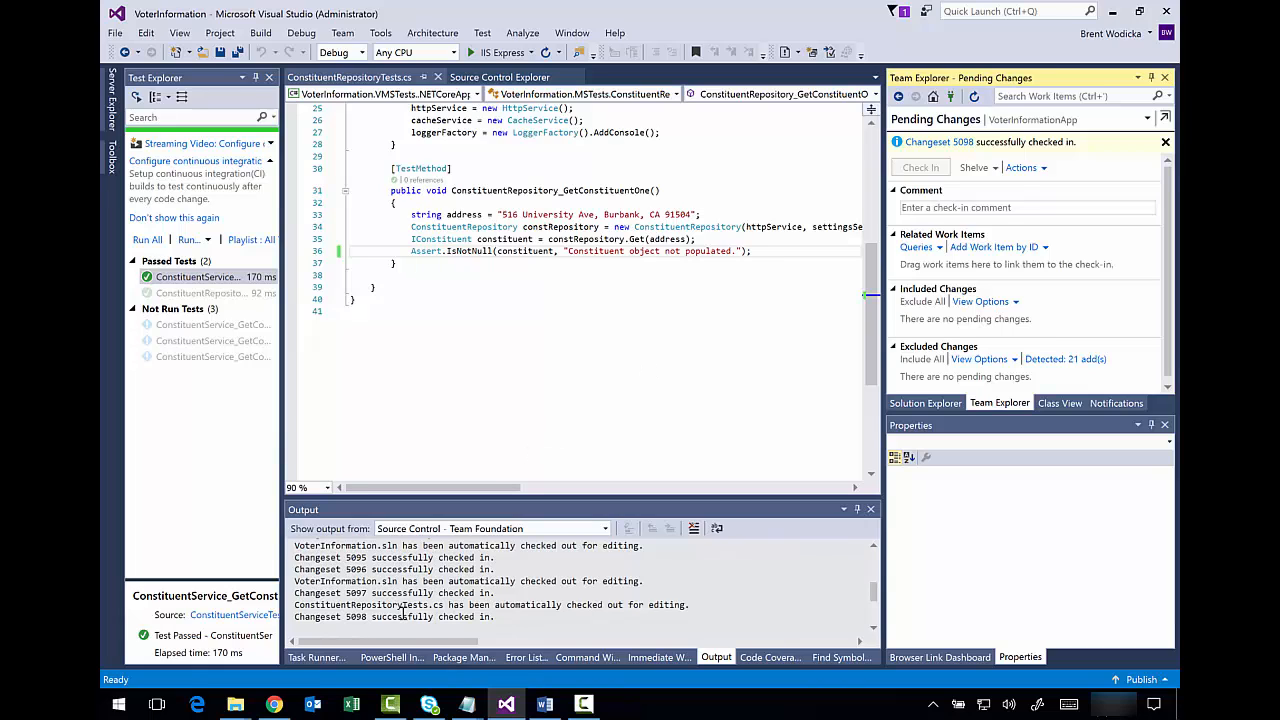
left_click(274, 704)
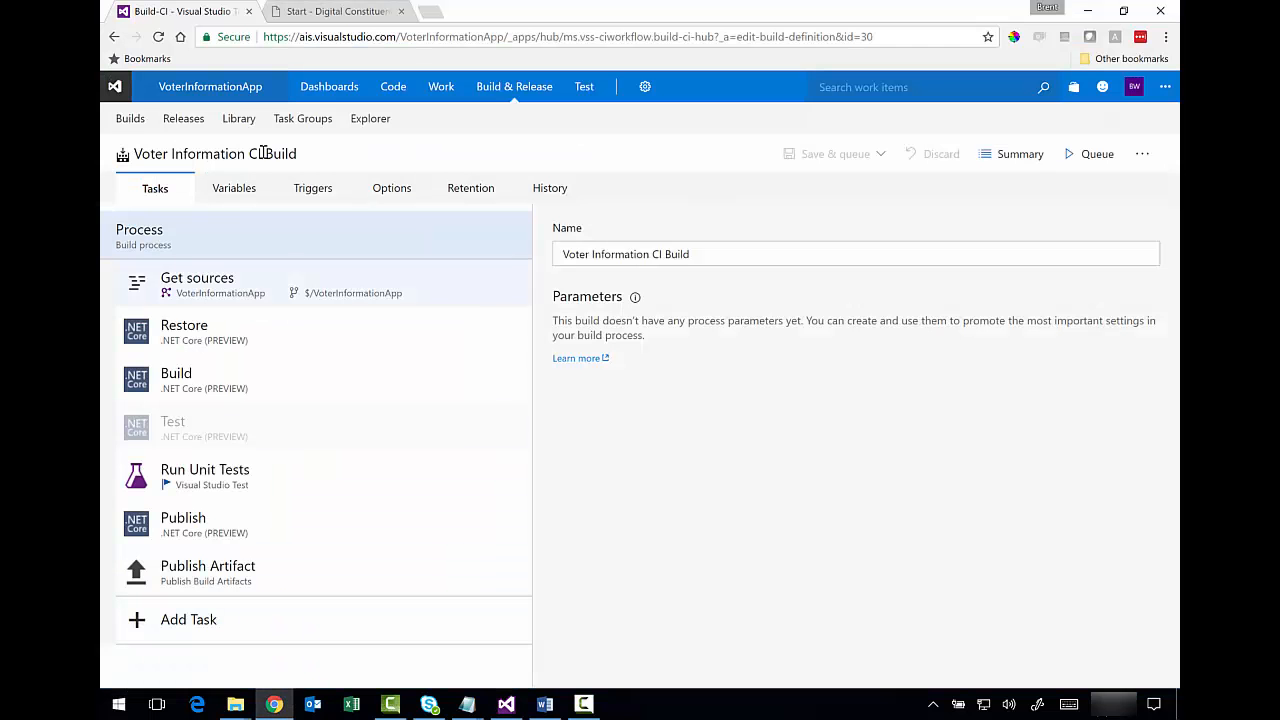
- Open the Voter Information CI Build summary to see build 20170306.3 in progress
left_click(130, 120)
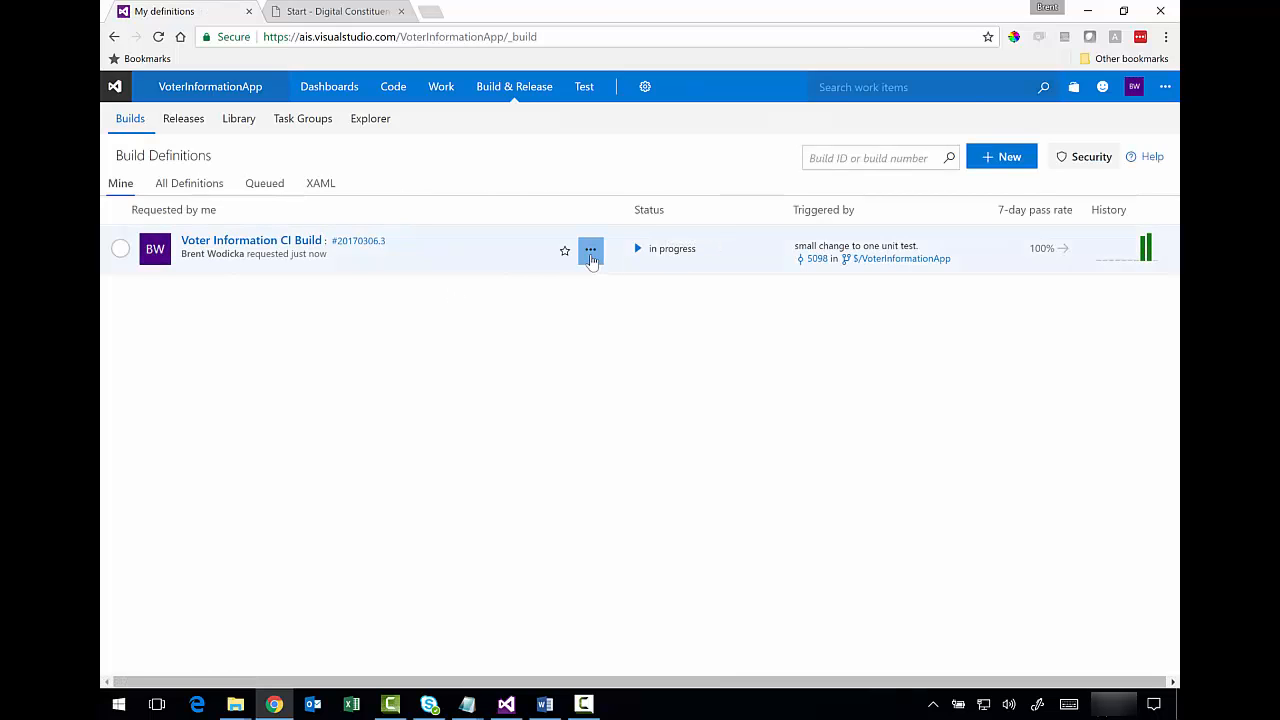
left_click(590, 249)
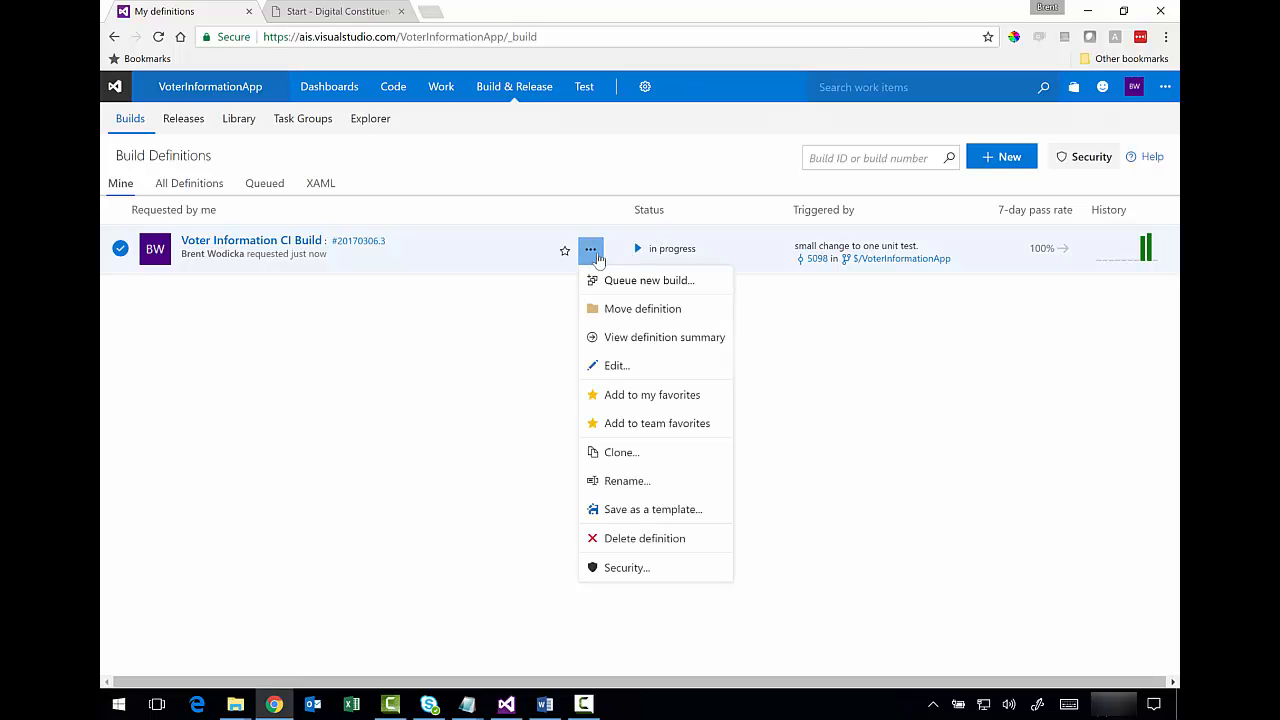
left_click(678, 248)
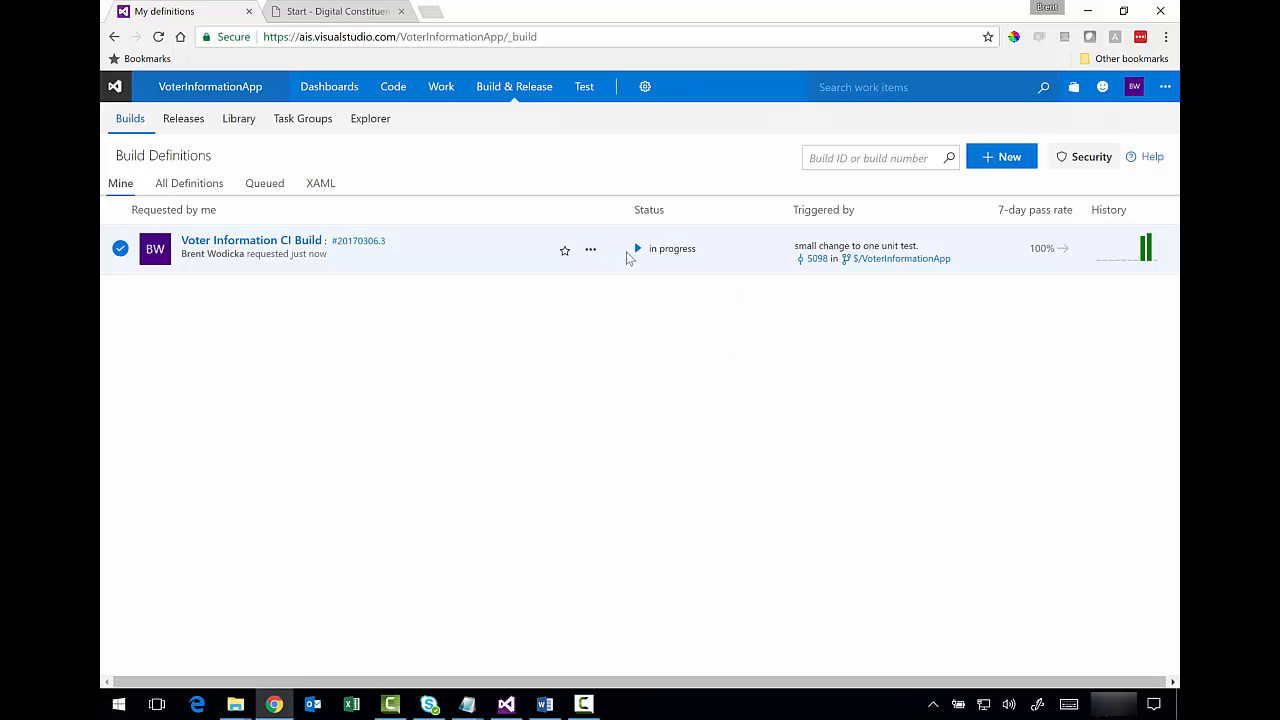
left_click(280, 241)
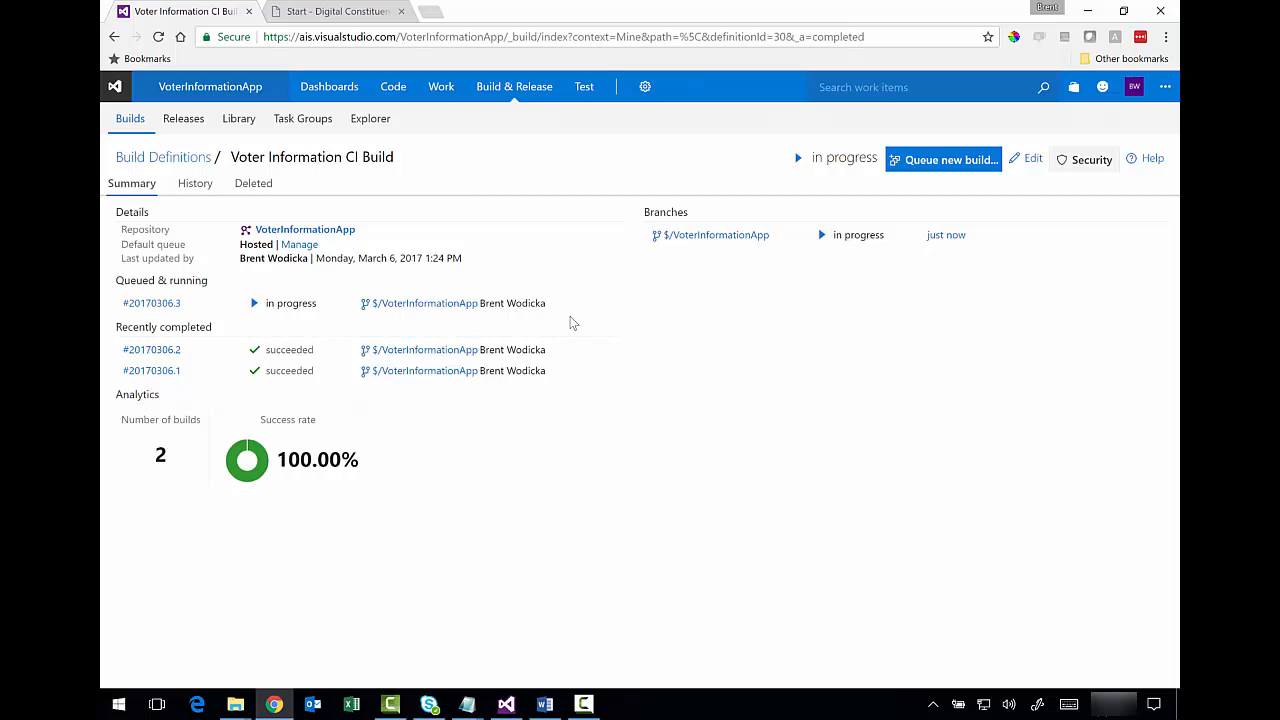
- Inspect build 20170306.3's summary, timeline, artifacts and 5 passing tests, then return to the build definitions
left_click(151, 303)
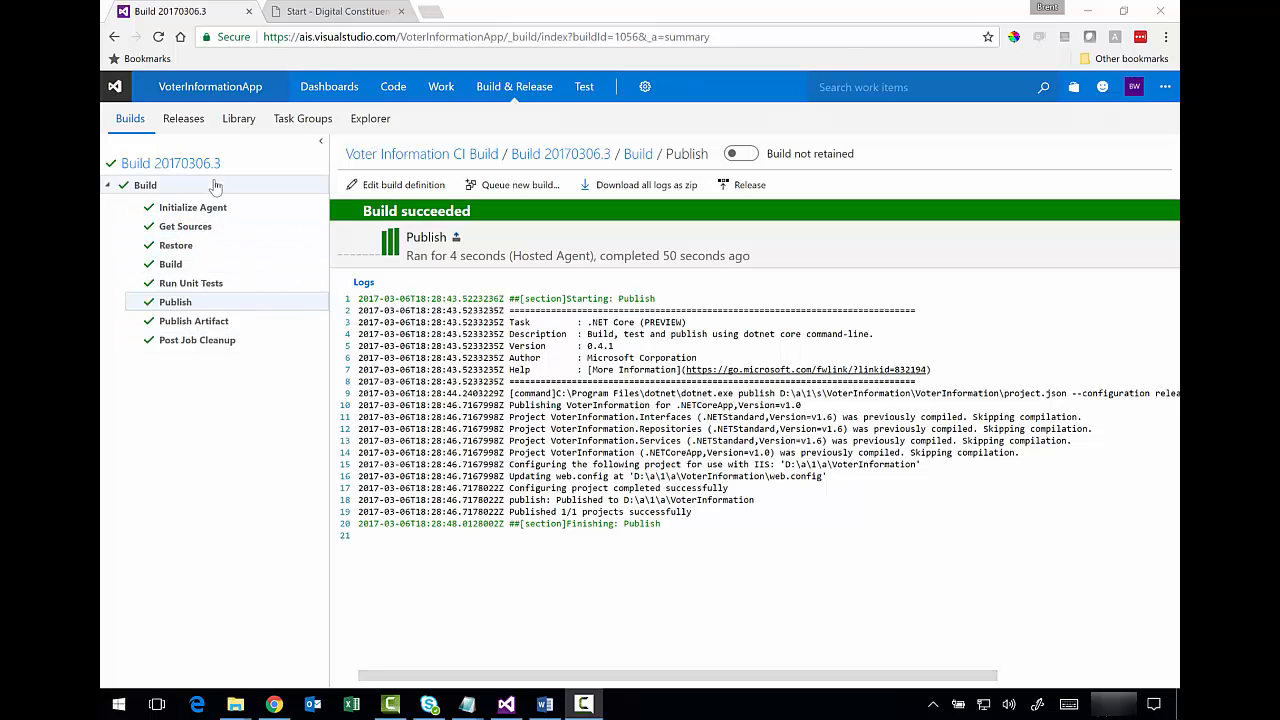
left_click(150, 163)
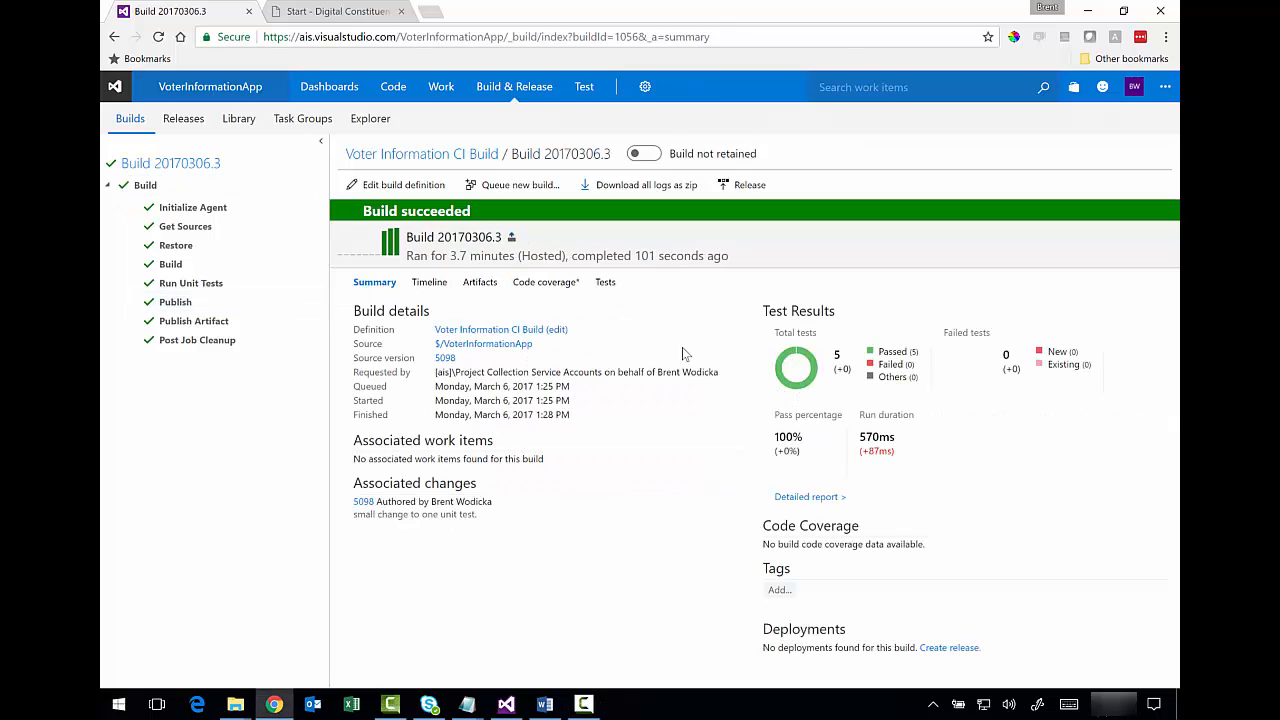
left_click(436, 289)
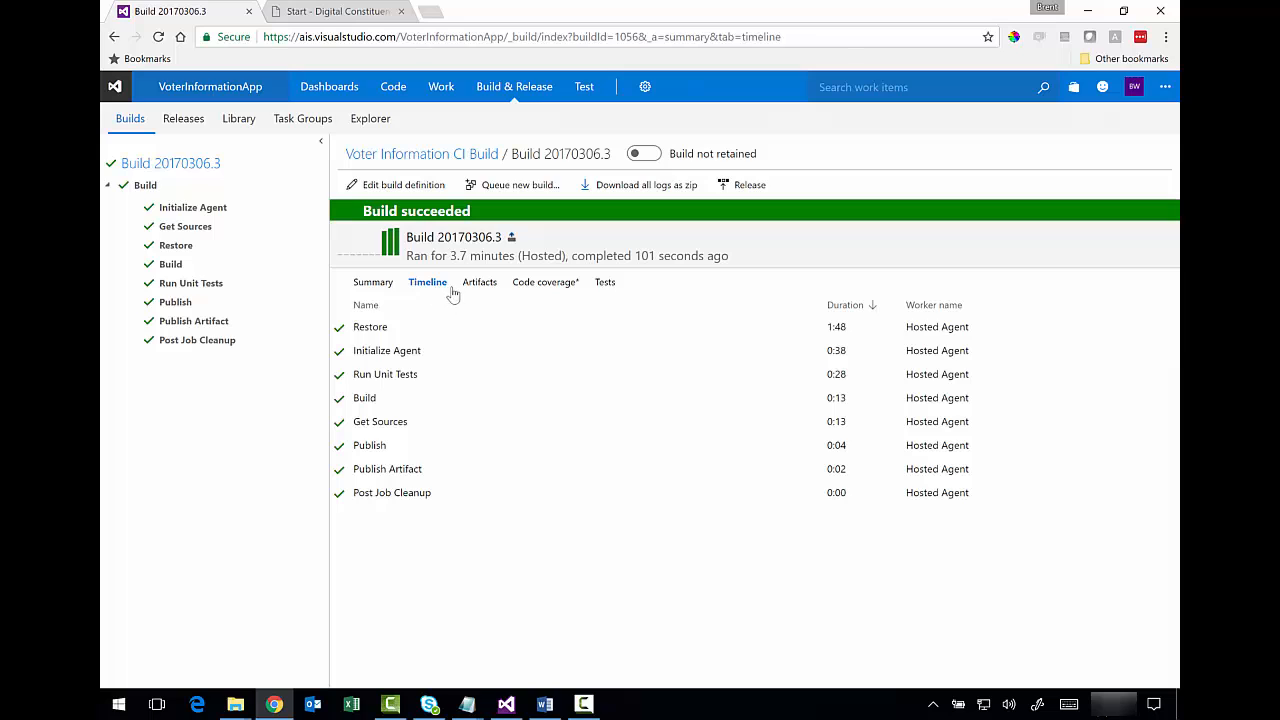
left_click(472, 289)
left_click(607, 287)
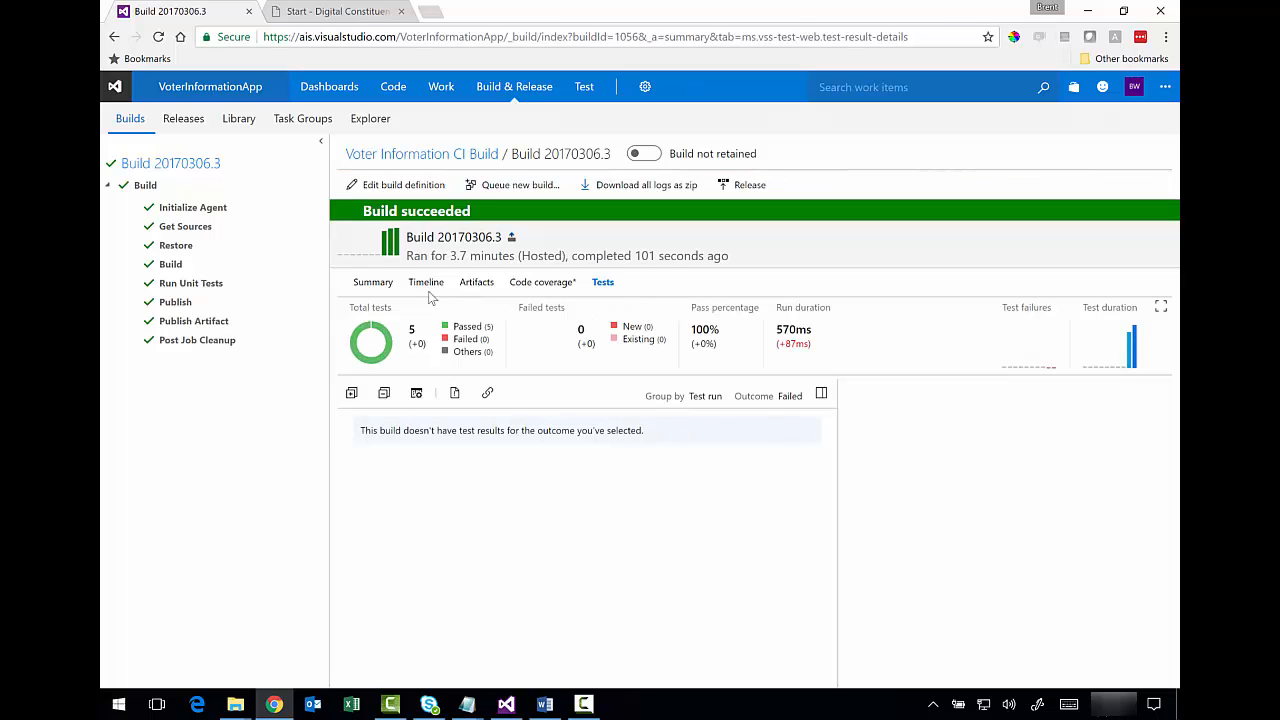
left_click(385, 289)
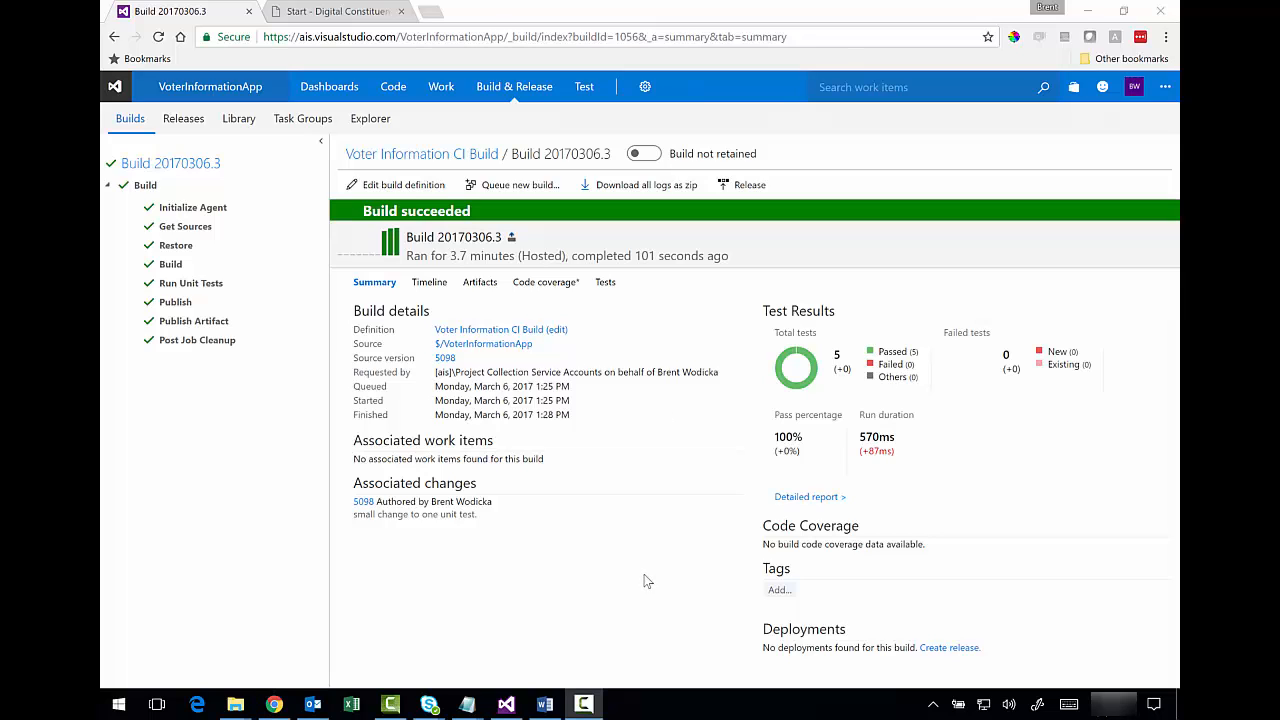
left_click(132, 124)
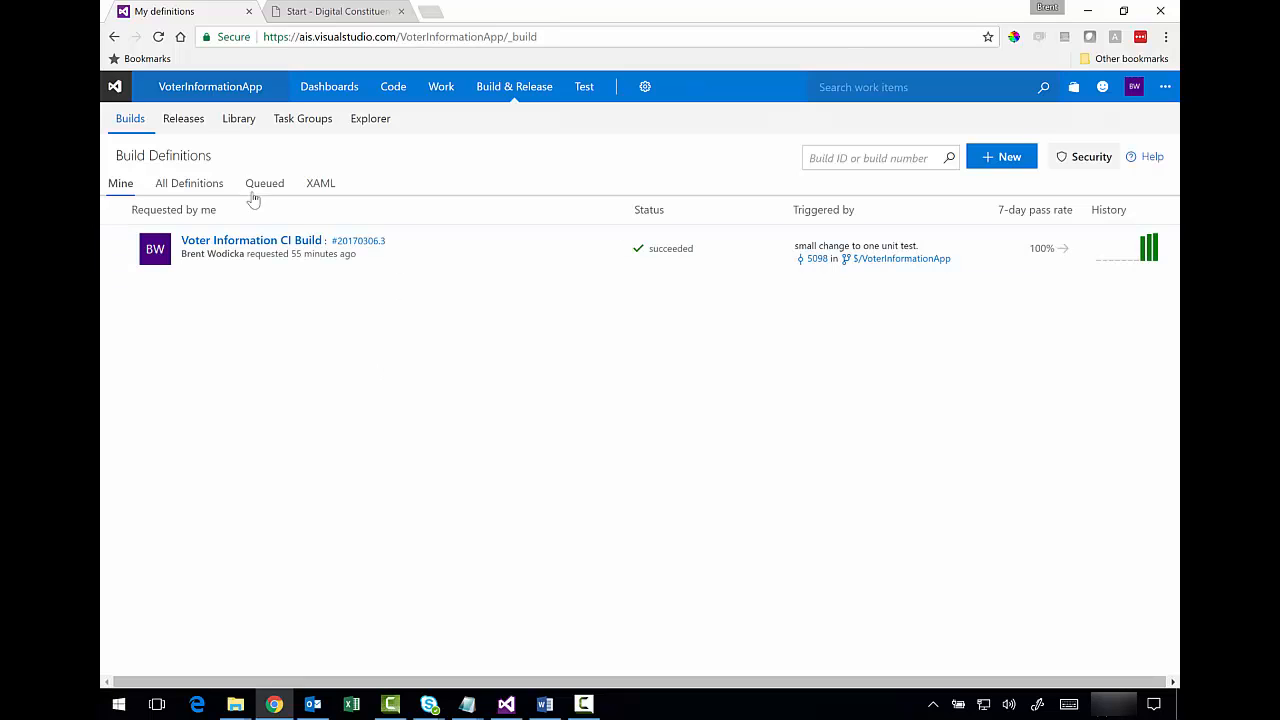
- Go to Releases and begin a new release definition based on the Empty template
left_click(188, 124)
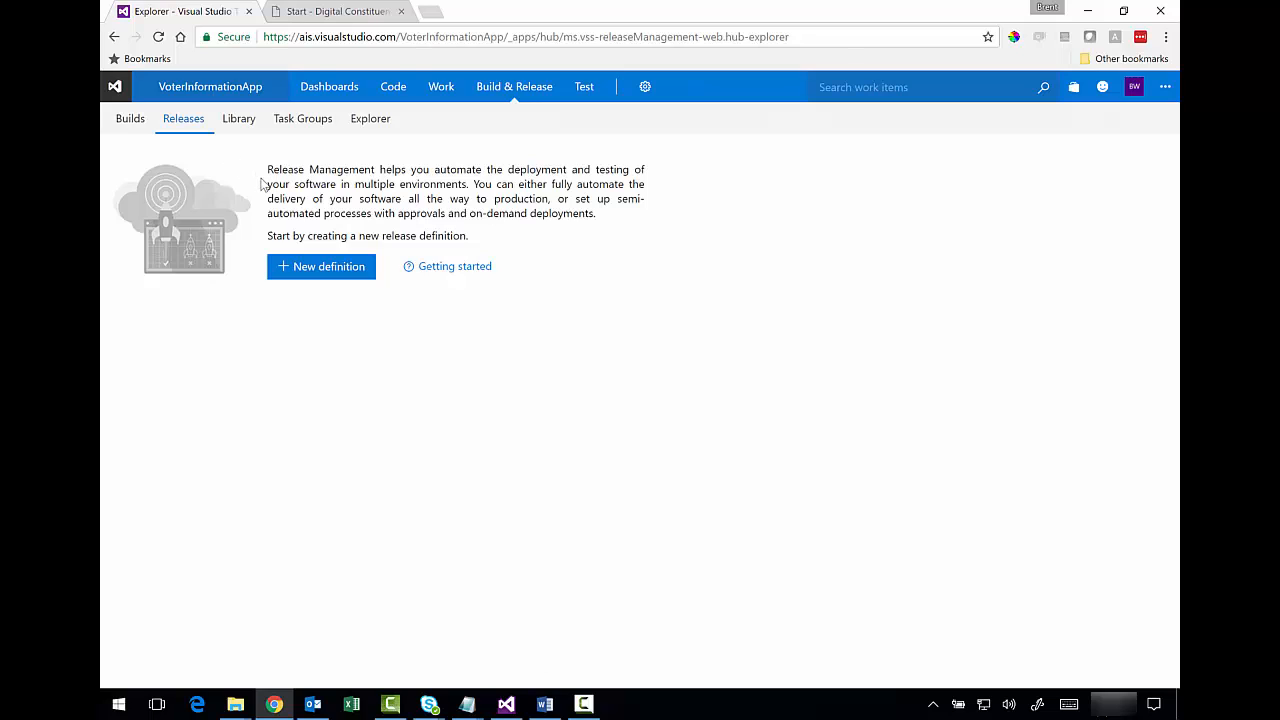
left_click_drag(289, 196, 309, 190)
left_click(360, 197)
left_click(324, 274)
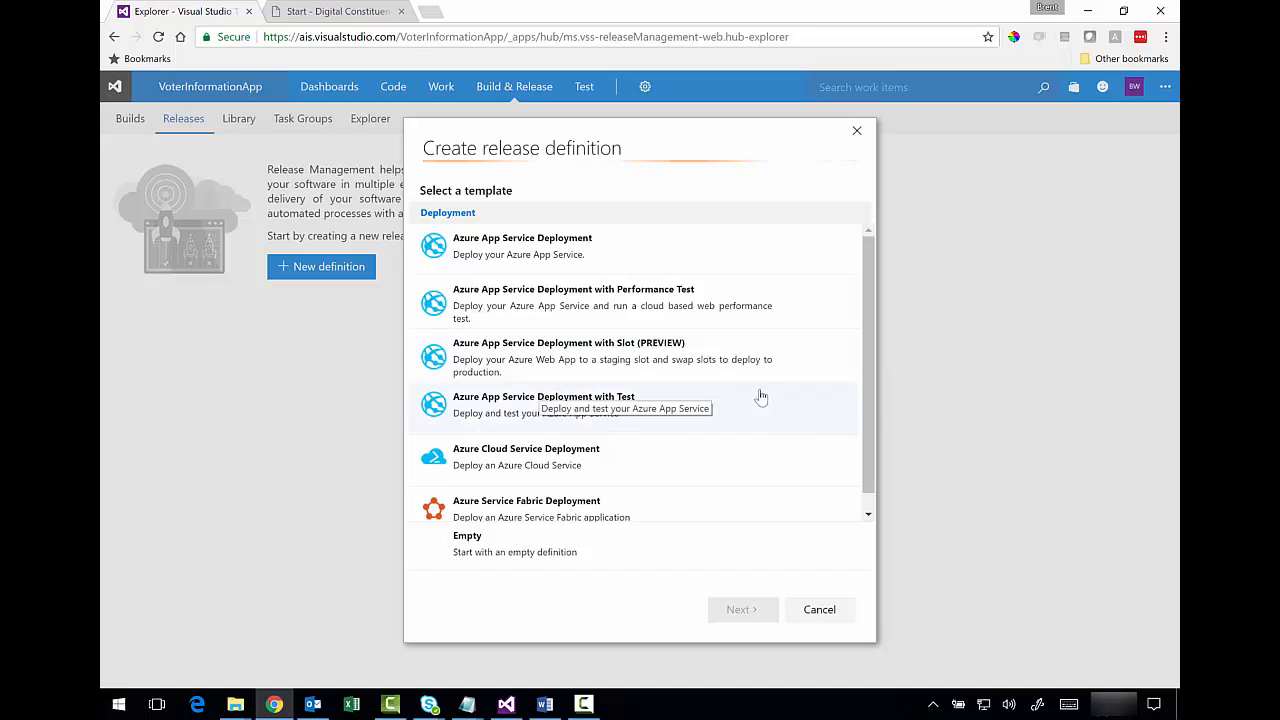
scroll(870, 351, "down", 1)
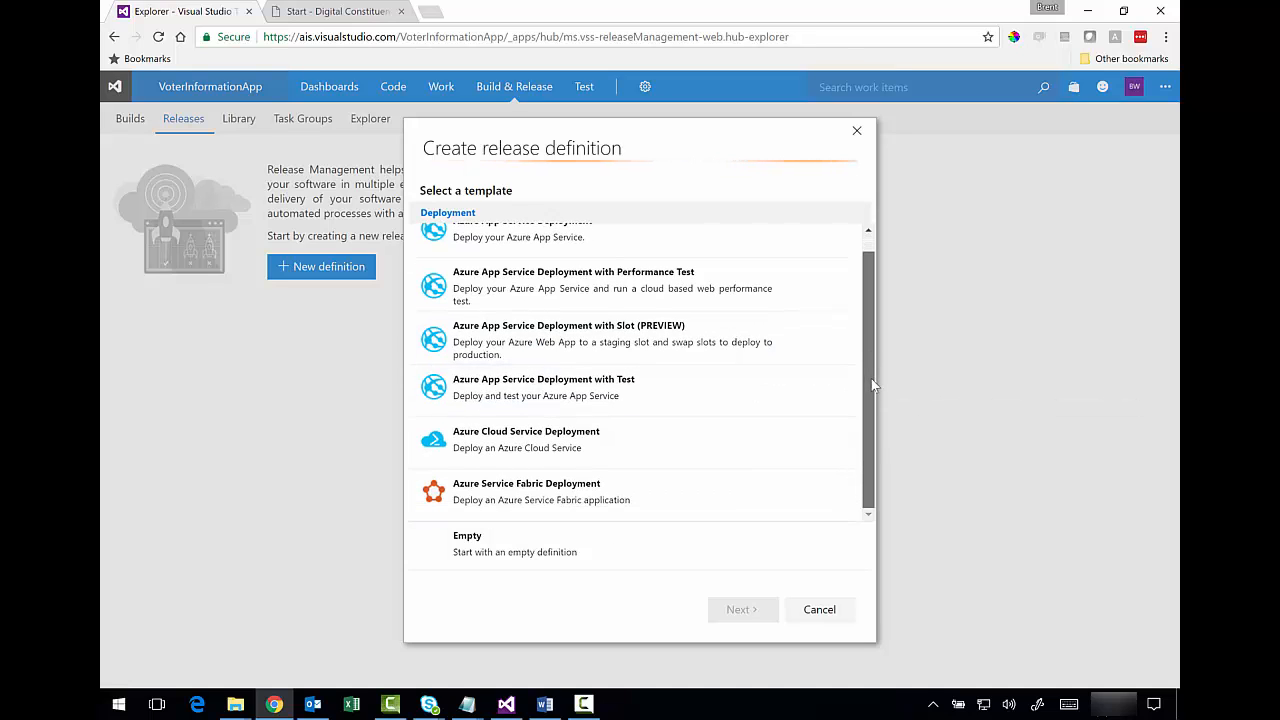
left_click(505, 548)
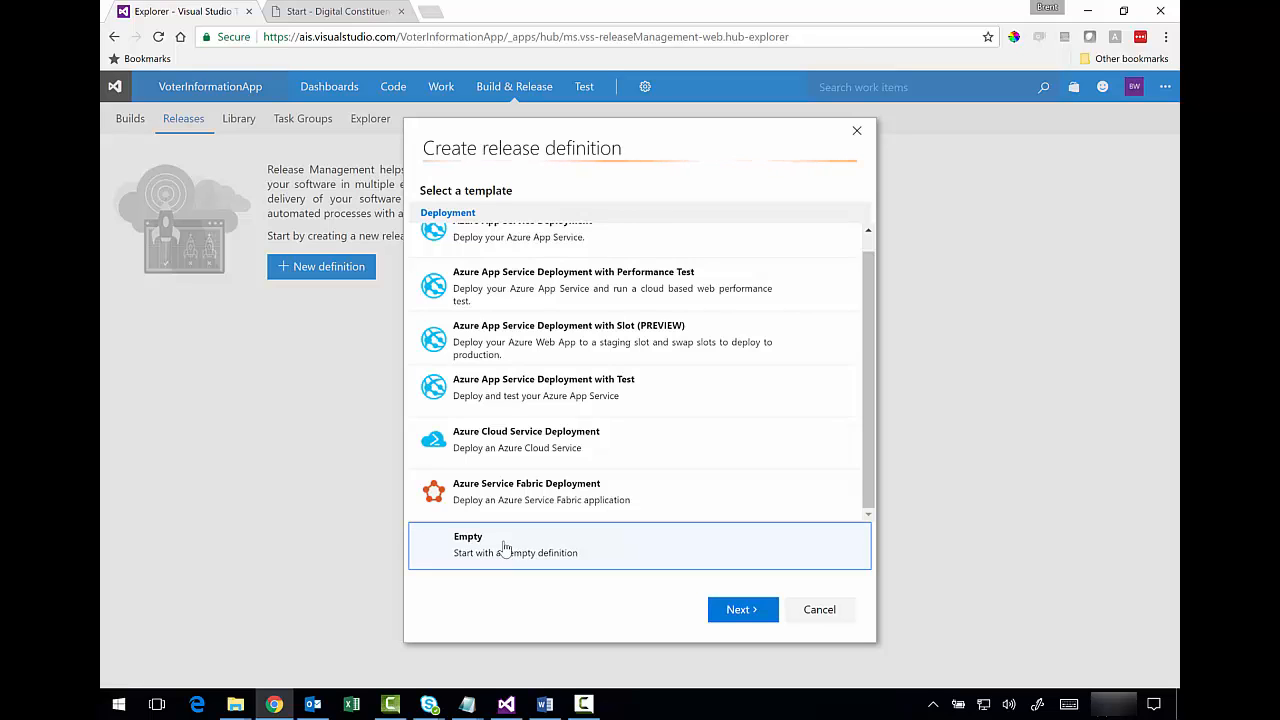
left_click(726, 612)
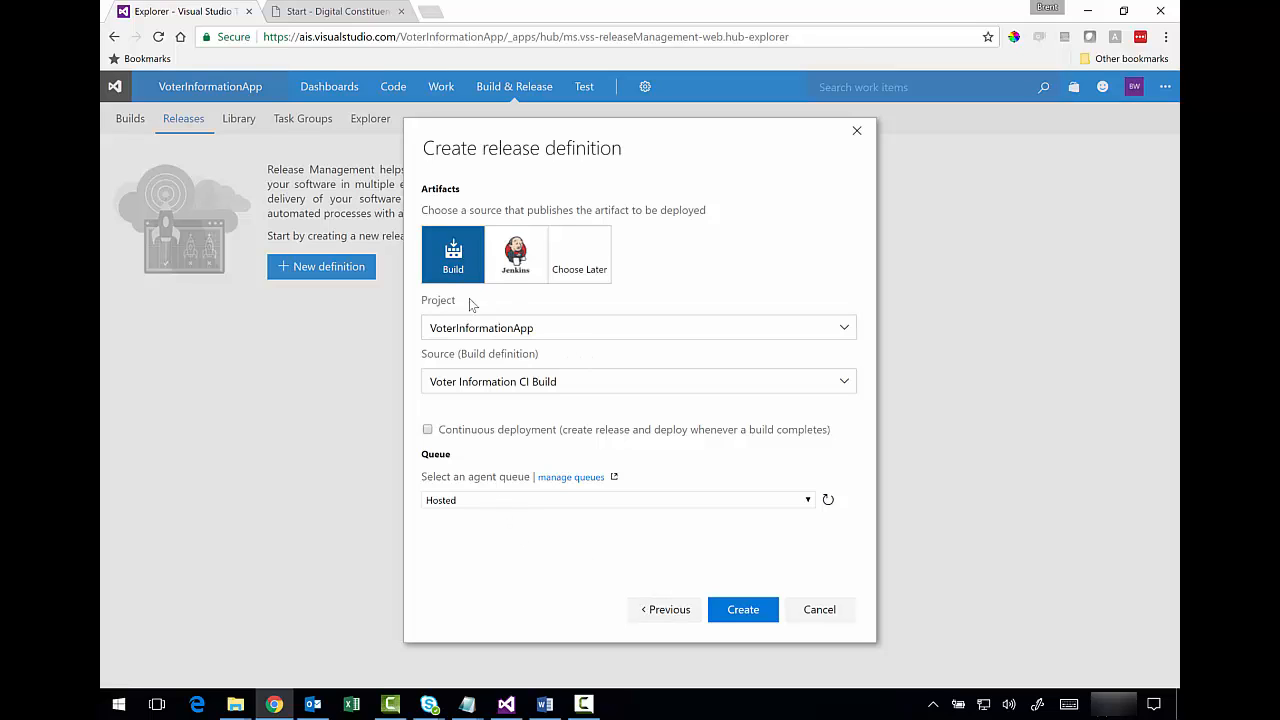
- Create the definition with project VoterInformationApp, source Voter Information CI Build and the Hosted queue
left_click(843, 331)
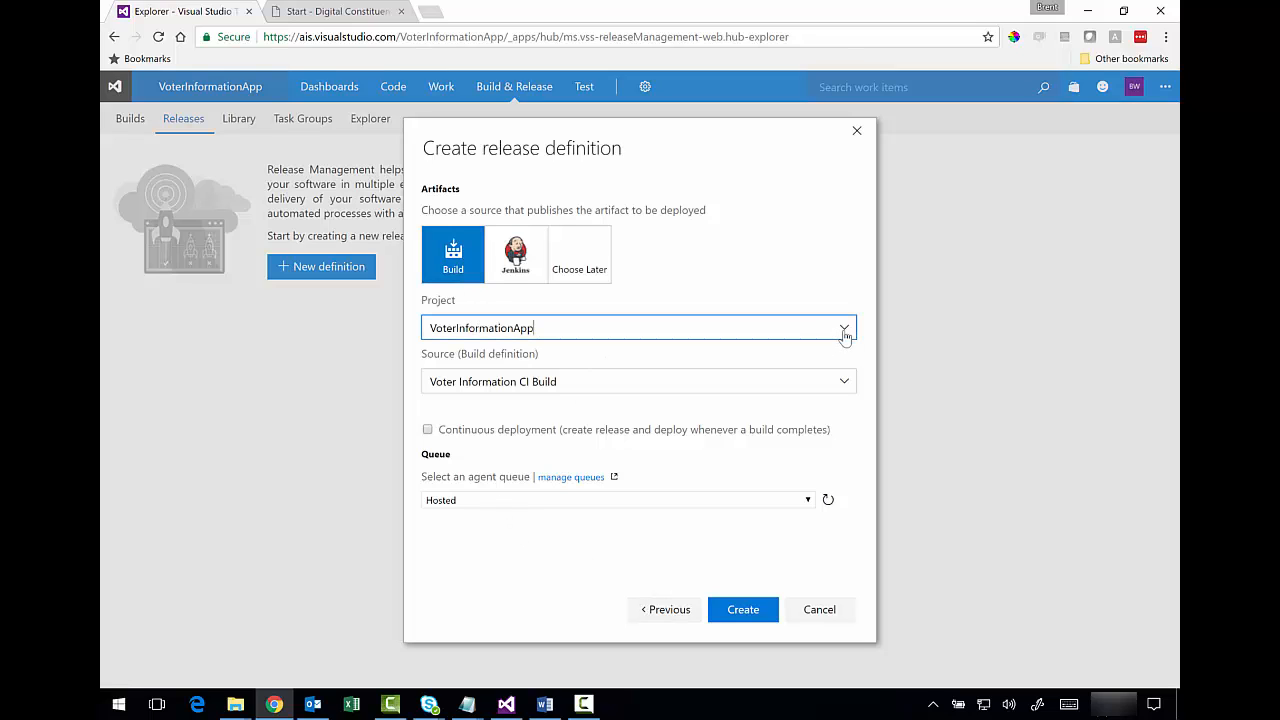
left_click(845, 335)
left_click(845, 385)
left_click(845, 385)
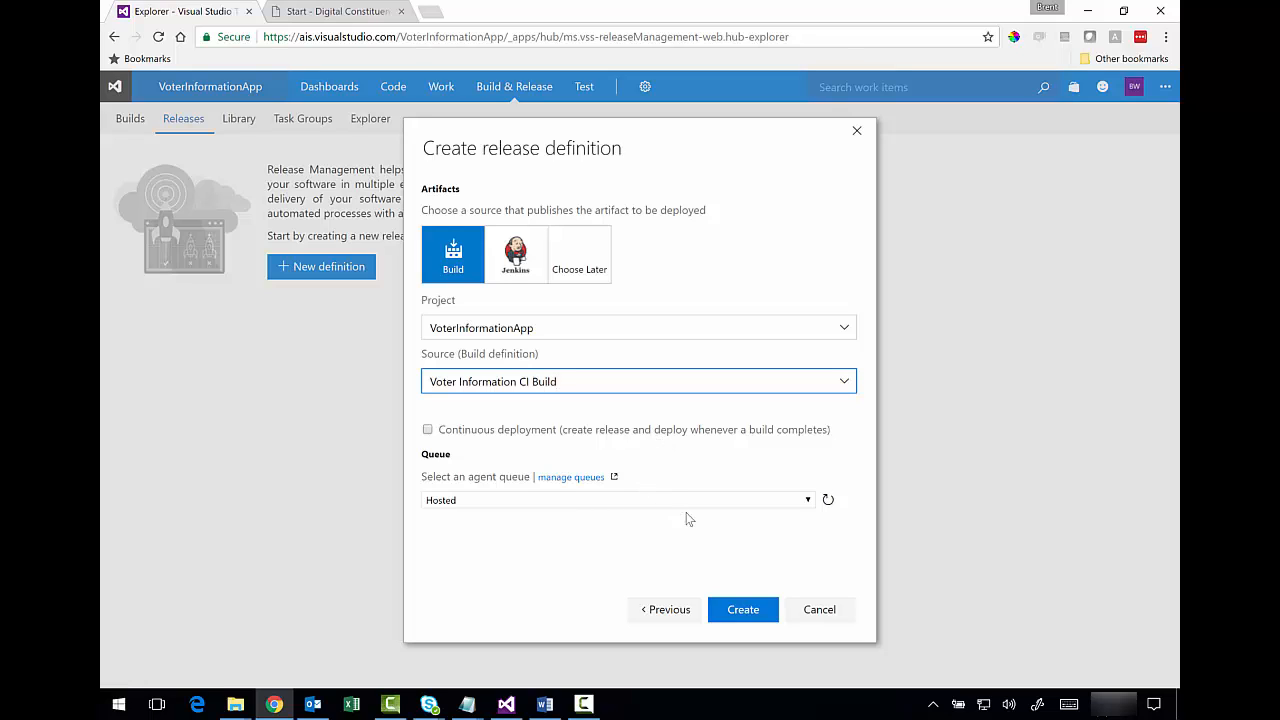
left_click(807, 500)
left_click(809, 500)
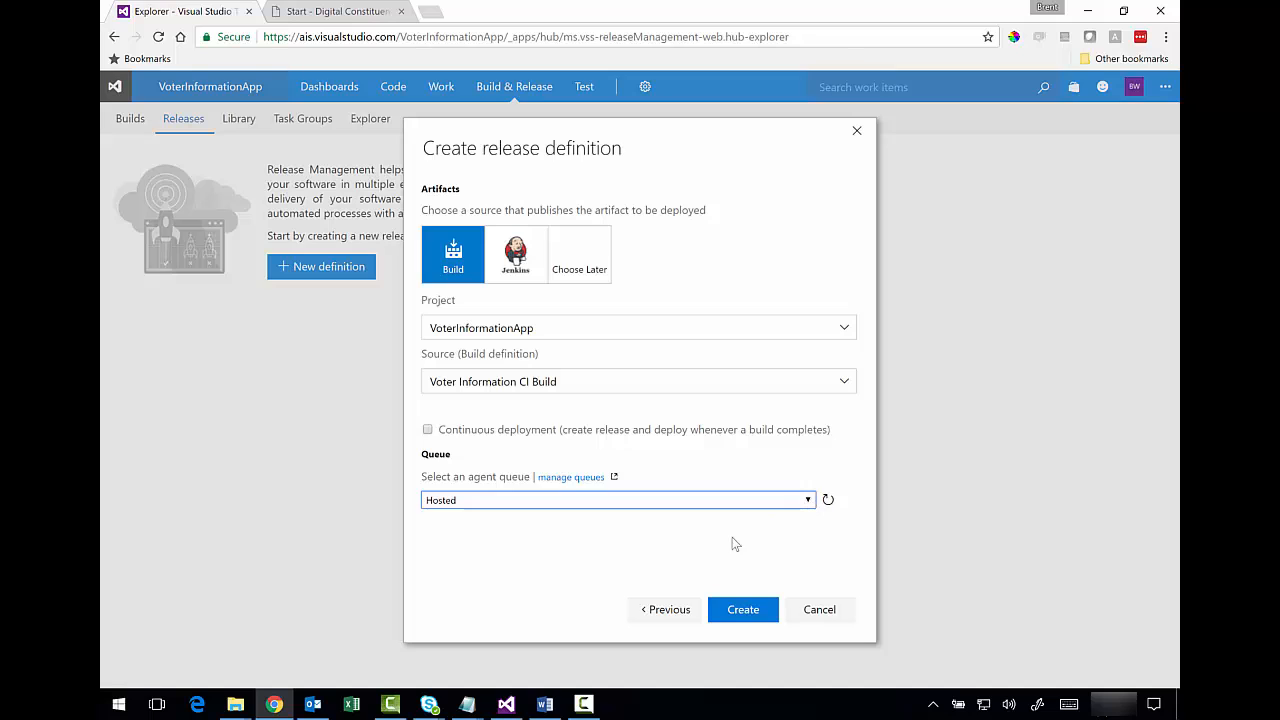
left_click(745, 610)
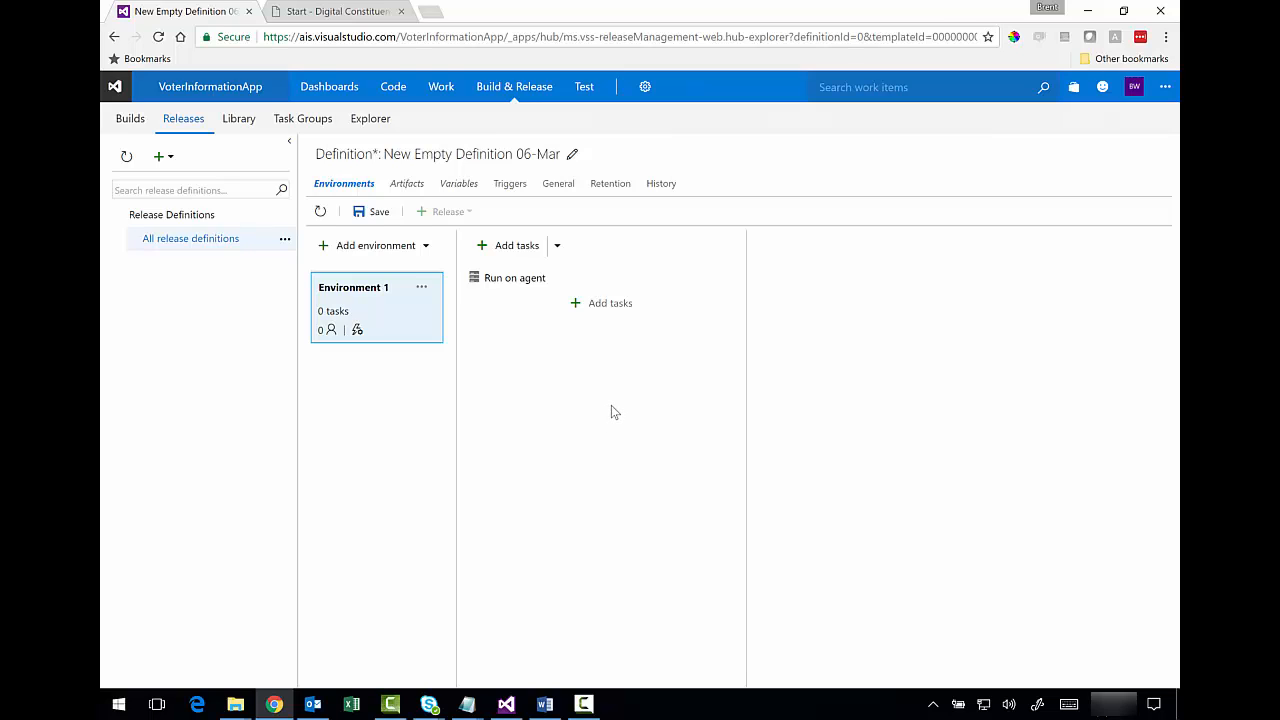
- Add the Azure Resource Group Deployment task from the Deploy category to Environment 1
left_click(619, 312)
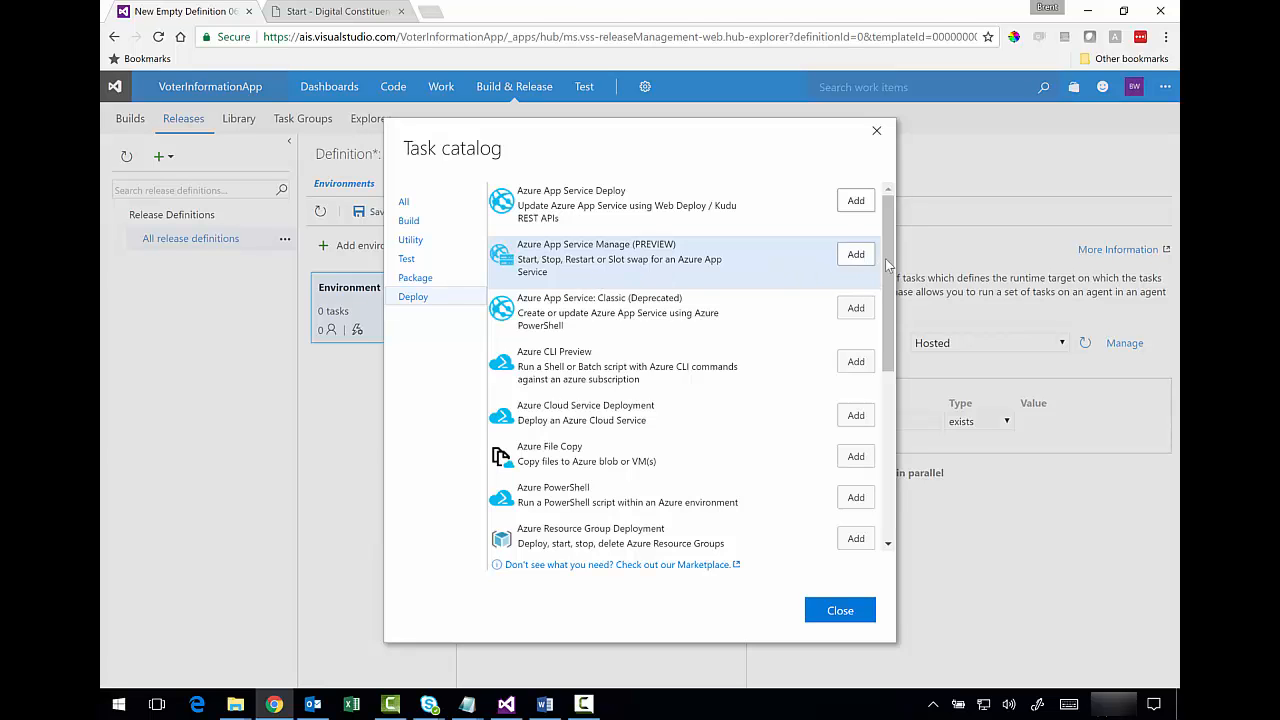
scroll(893, 270, "down", 2)
left_click_drag(893, 270, 887, 338)
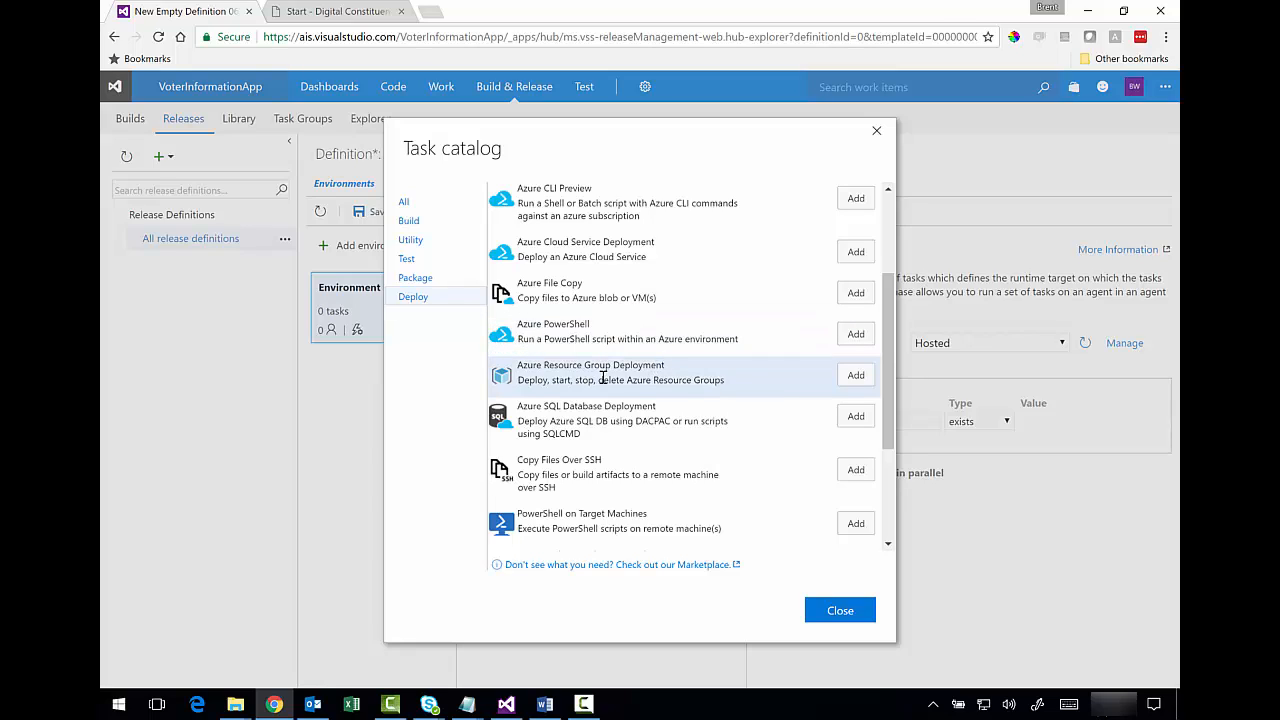
left_click(855, 375)
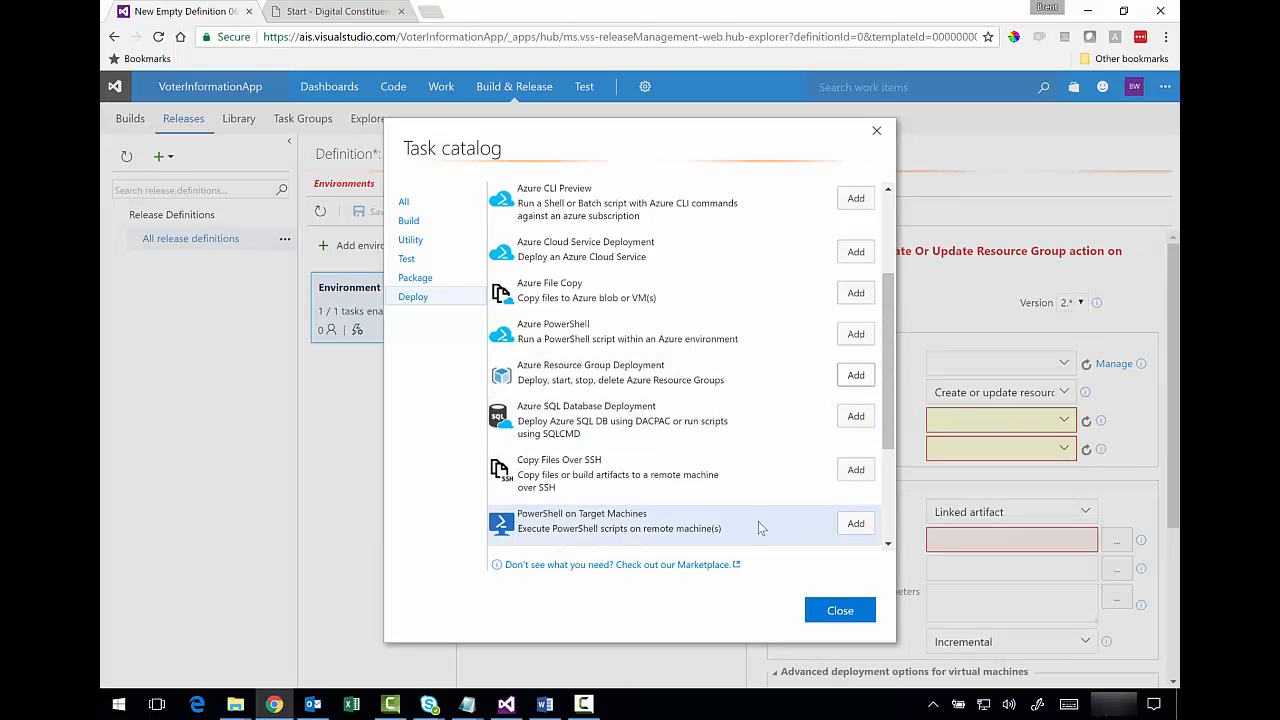
left_click(835, 608)
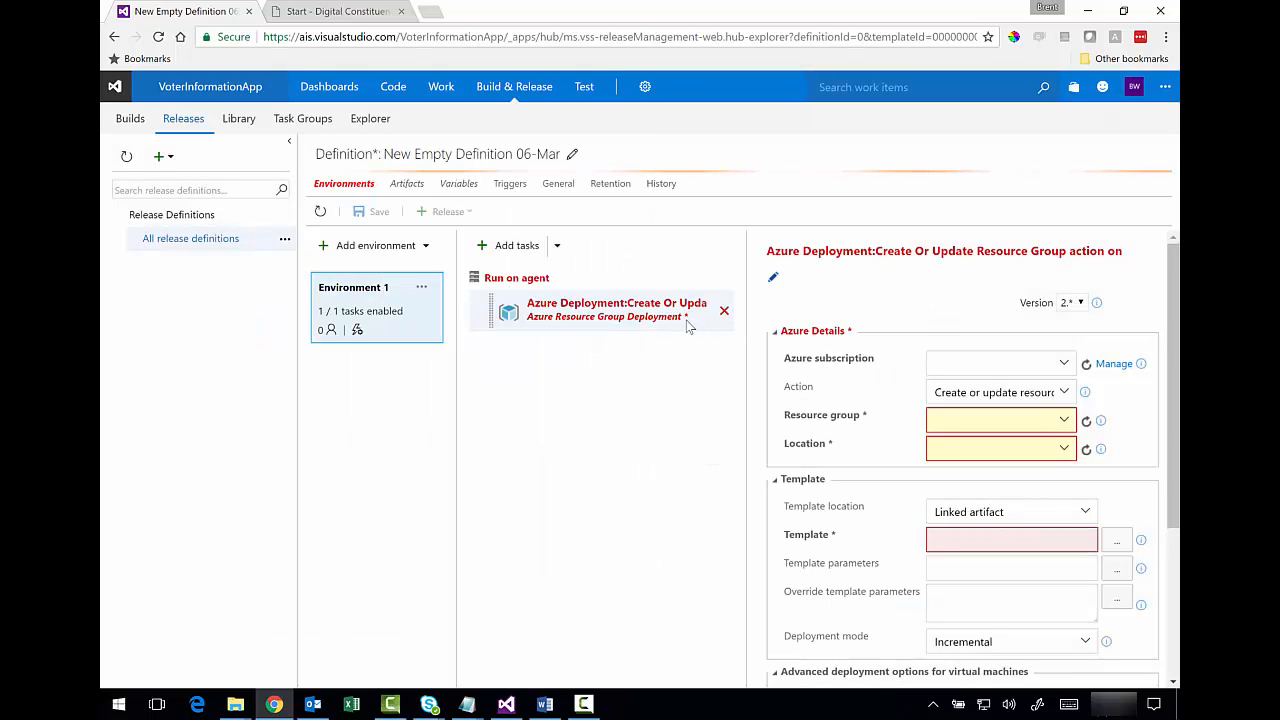
- Find no Azure subscription available, check the linked build artifact, and open the service endpoints page
left_click(1065, 365)
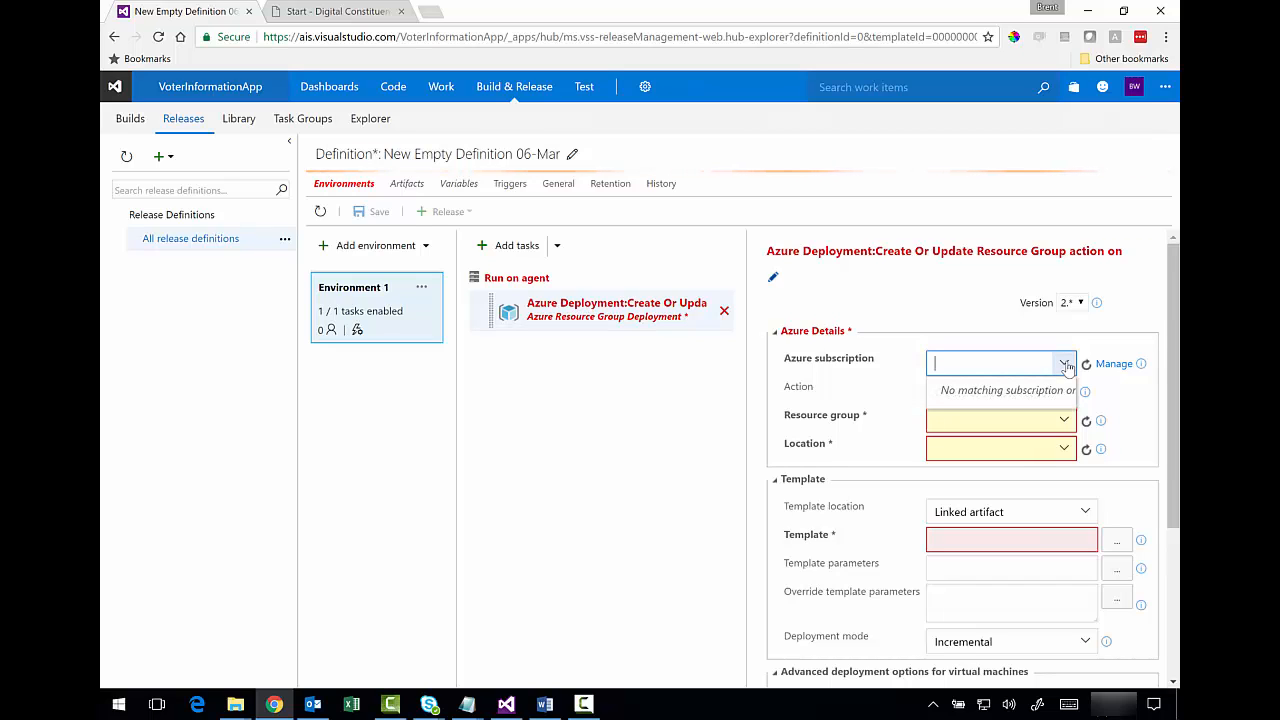
left_click(1067, 368)
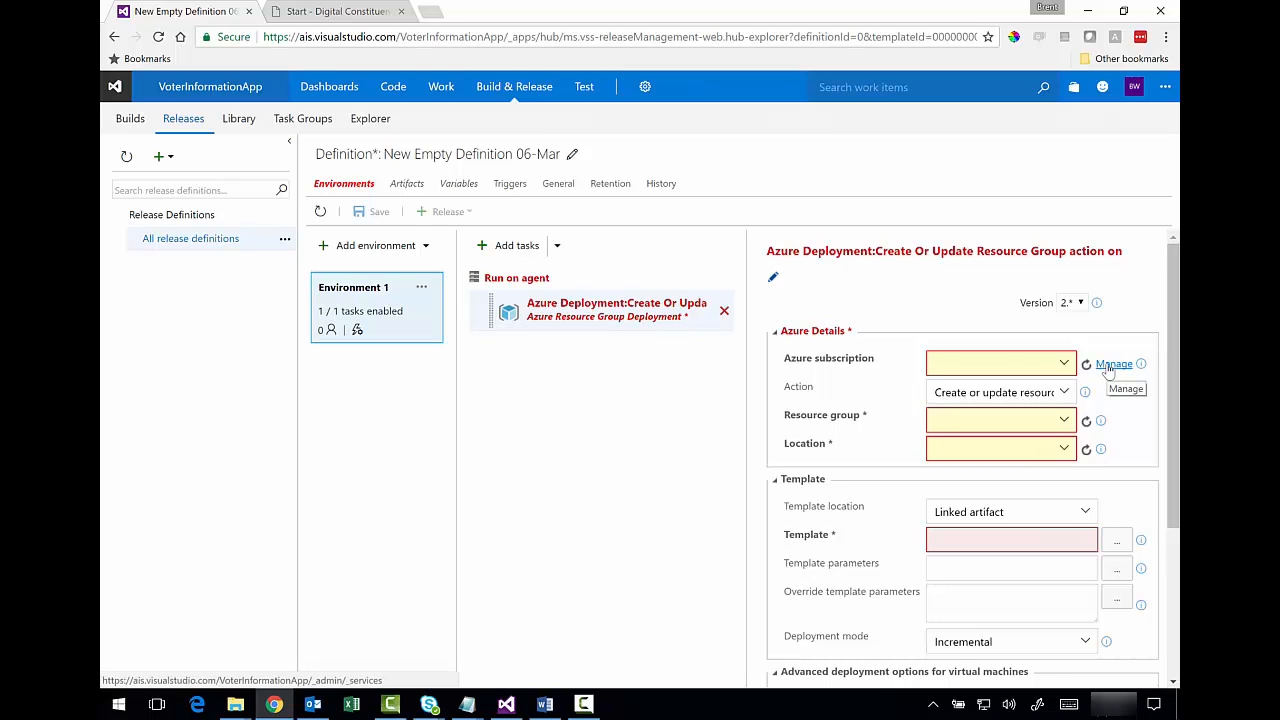
left_click(414, 186)
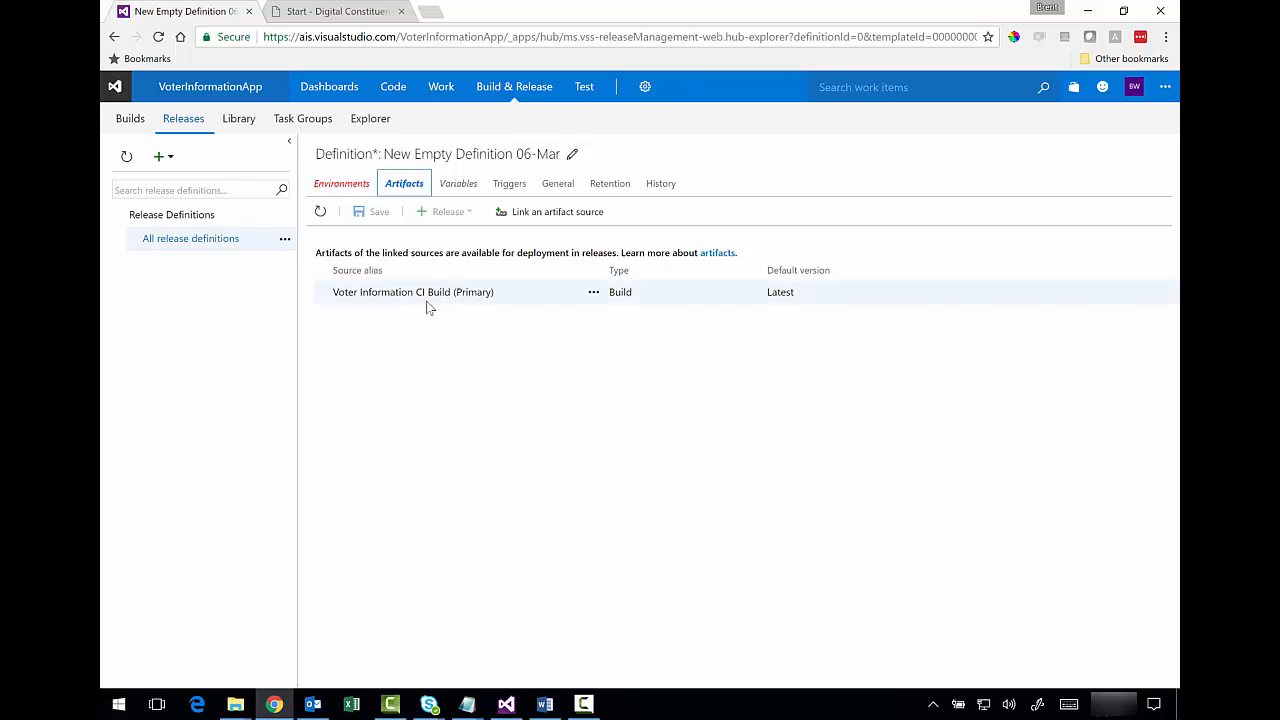
left_click(356, 192)
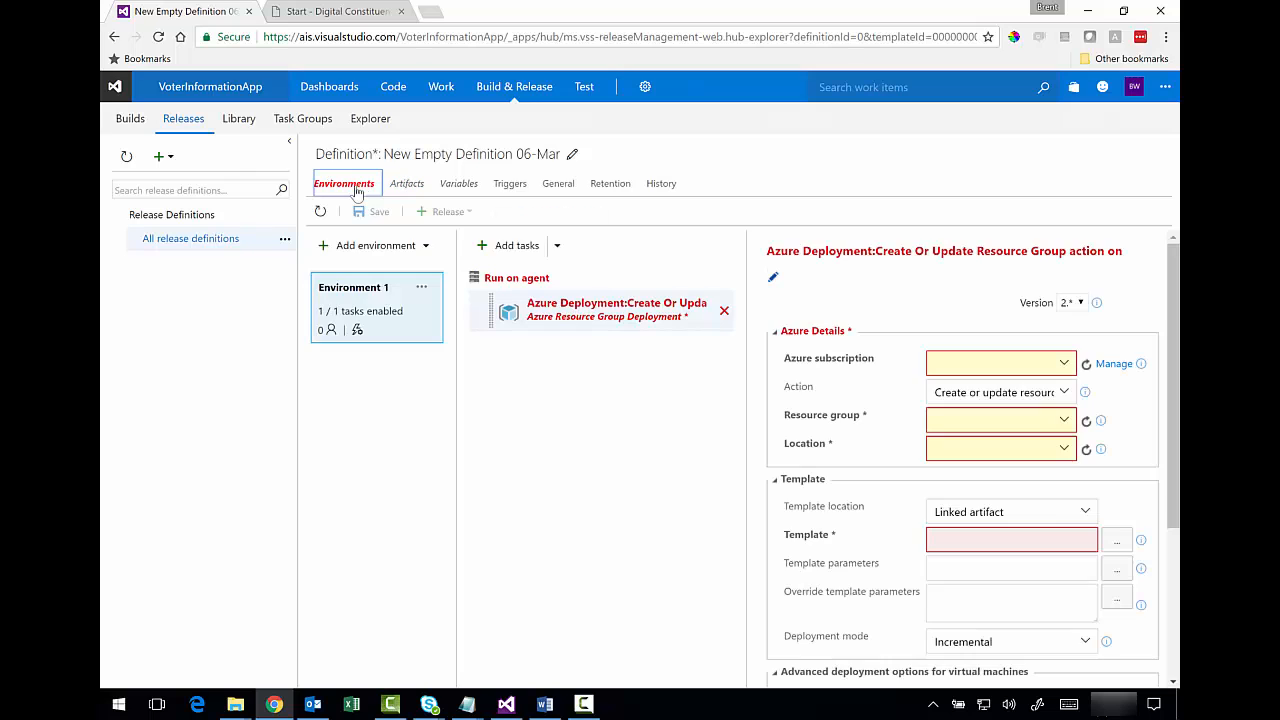
left_click(1110, 364)
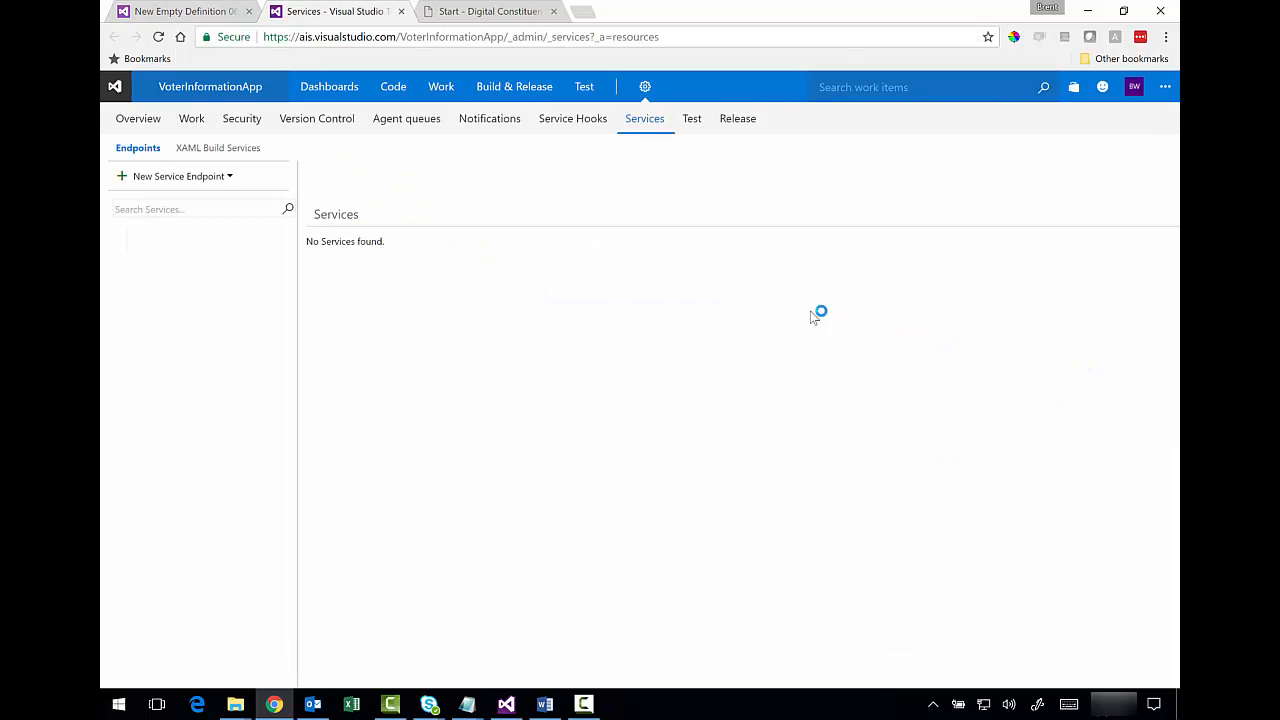
- Create a named Azure Resource Manager endpoint on the Visual Studio Ultimate with MSDN subscription
left_click(230, 180)
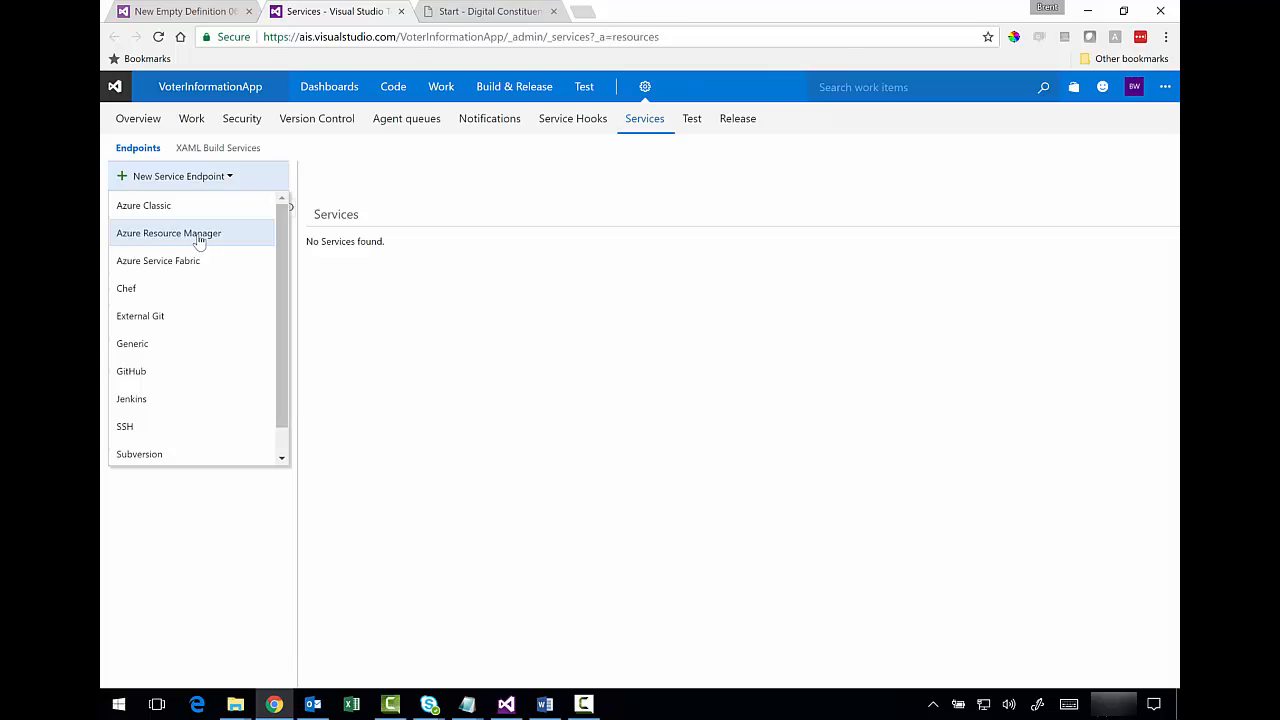
right_click(198, 236)
left_click(505, 246)
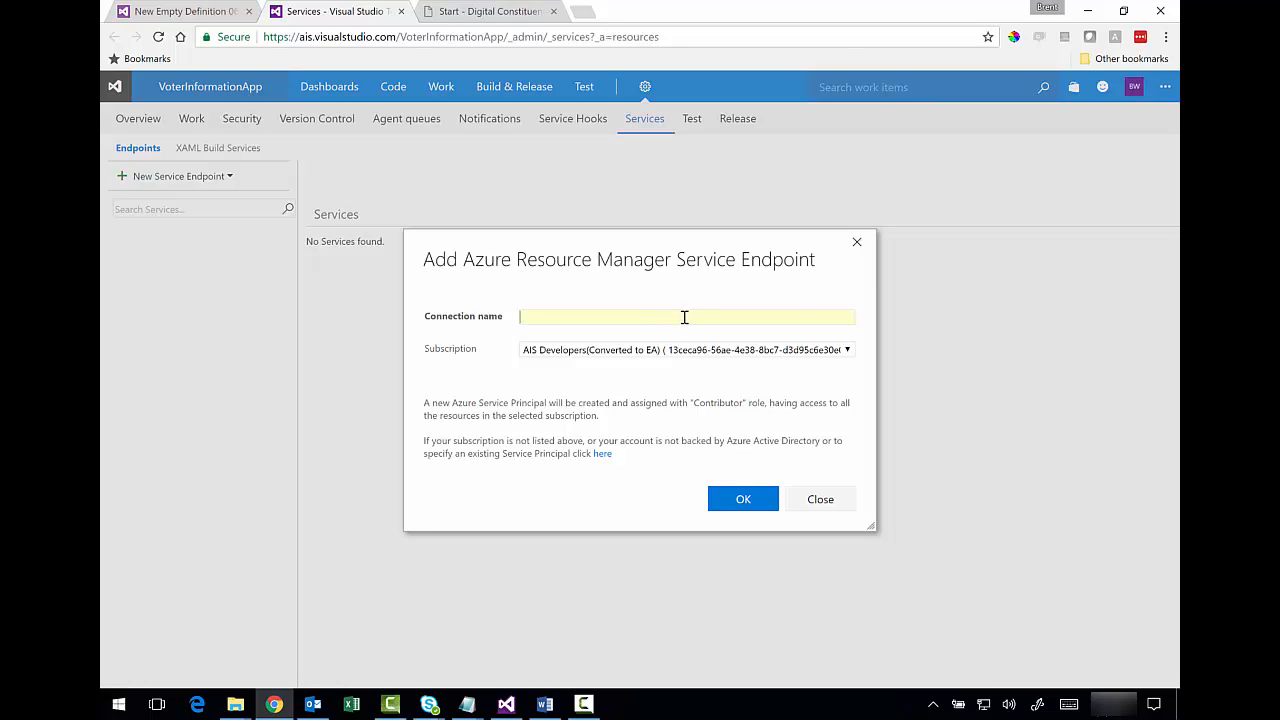
type("Brent MSDN Unlimited")
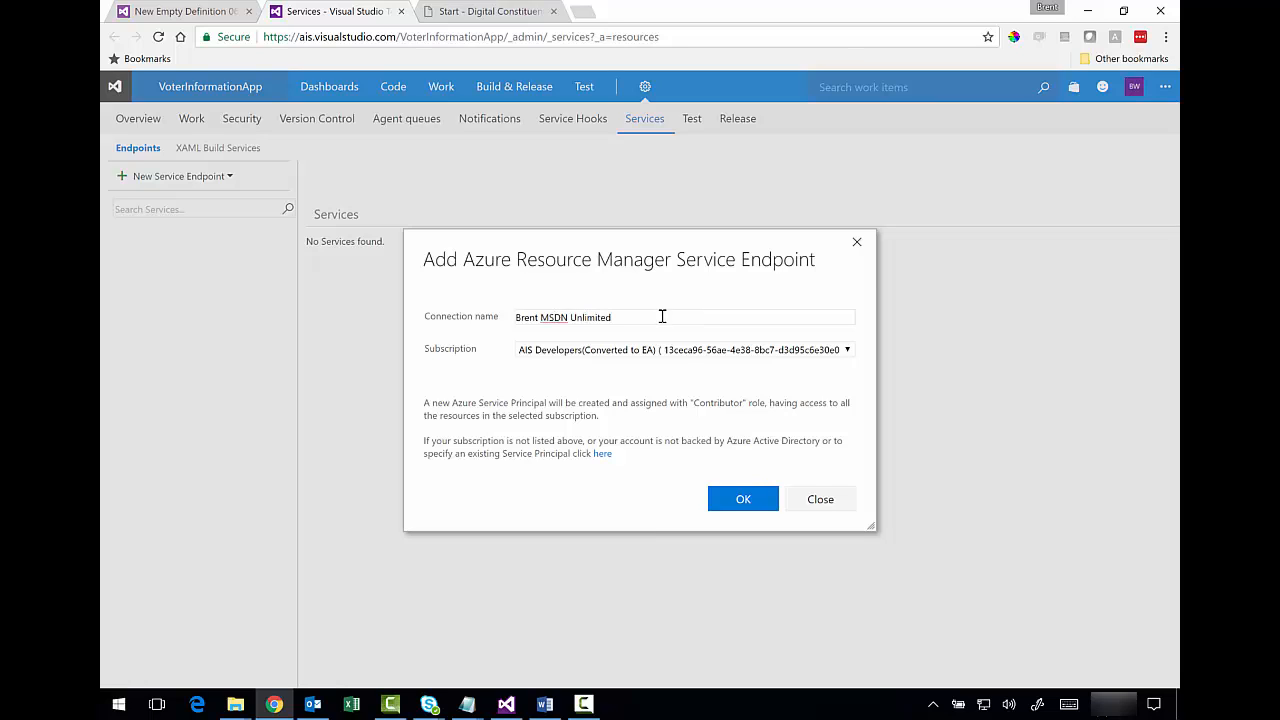
left_click_drag(662, 316, 497, 327)
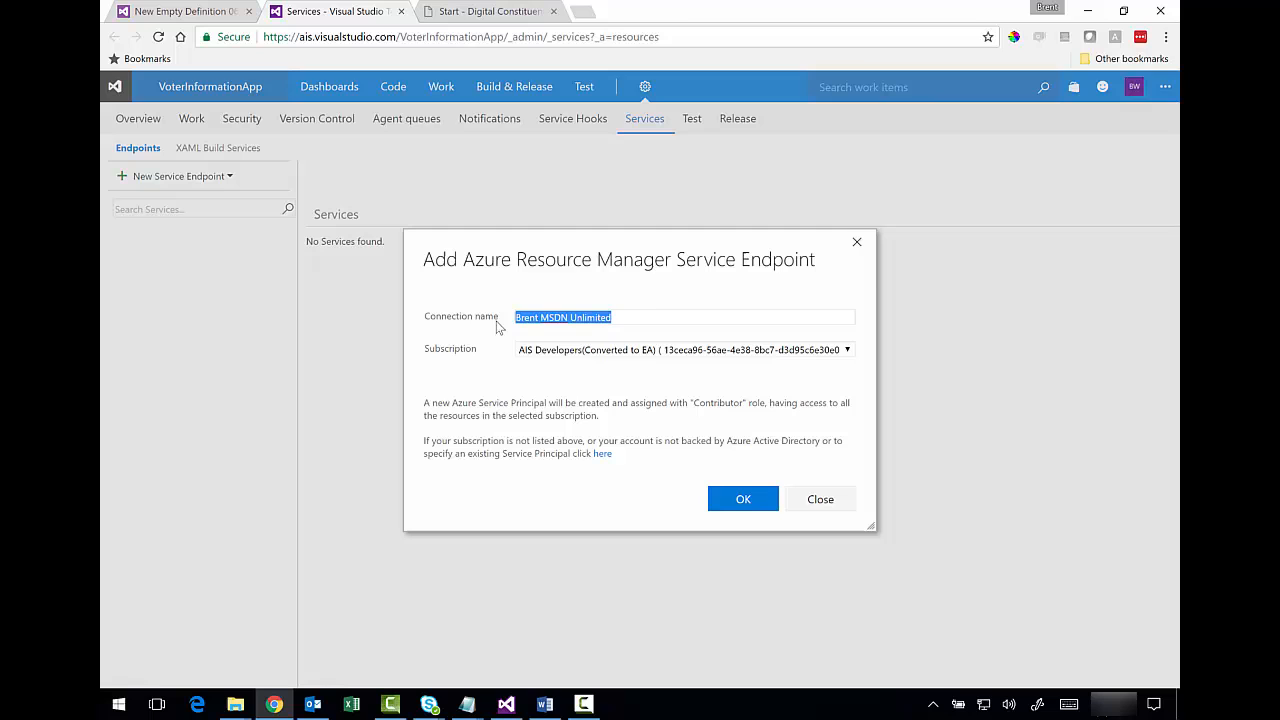
left_click(847, 350)
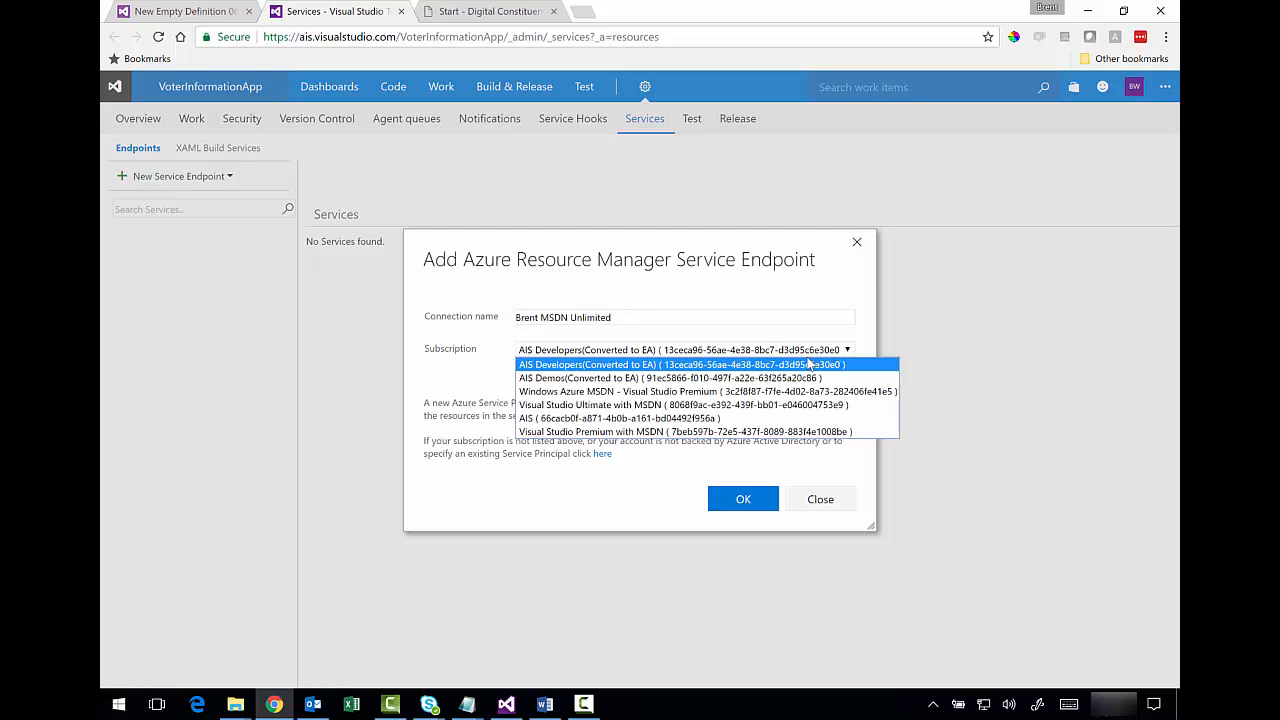
left_click(741, 405)
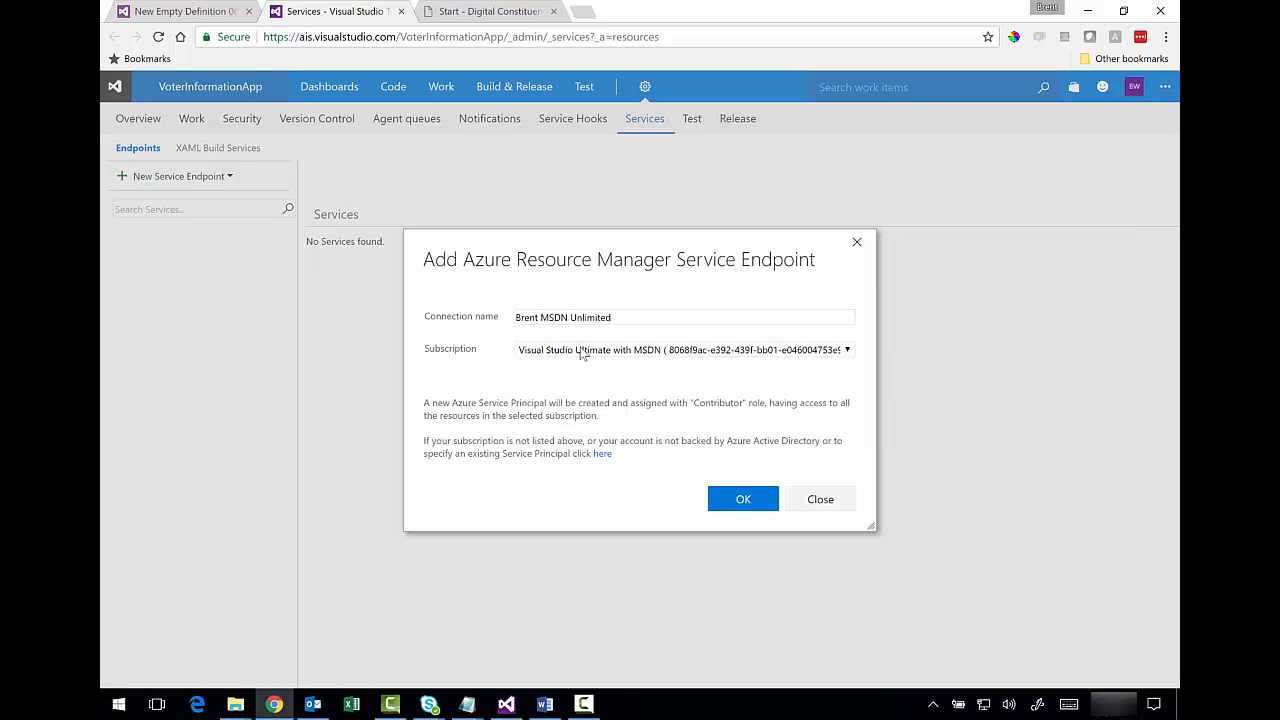
left_click(743, 507)
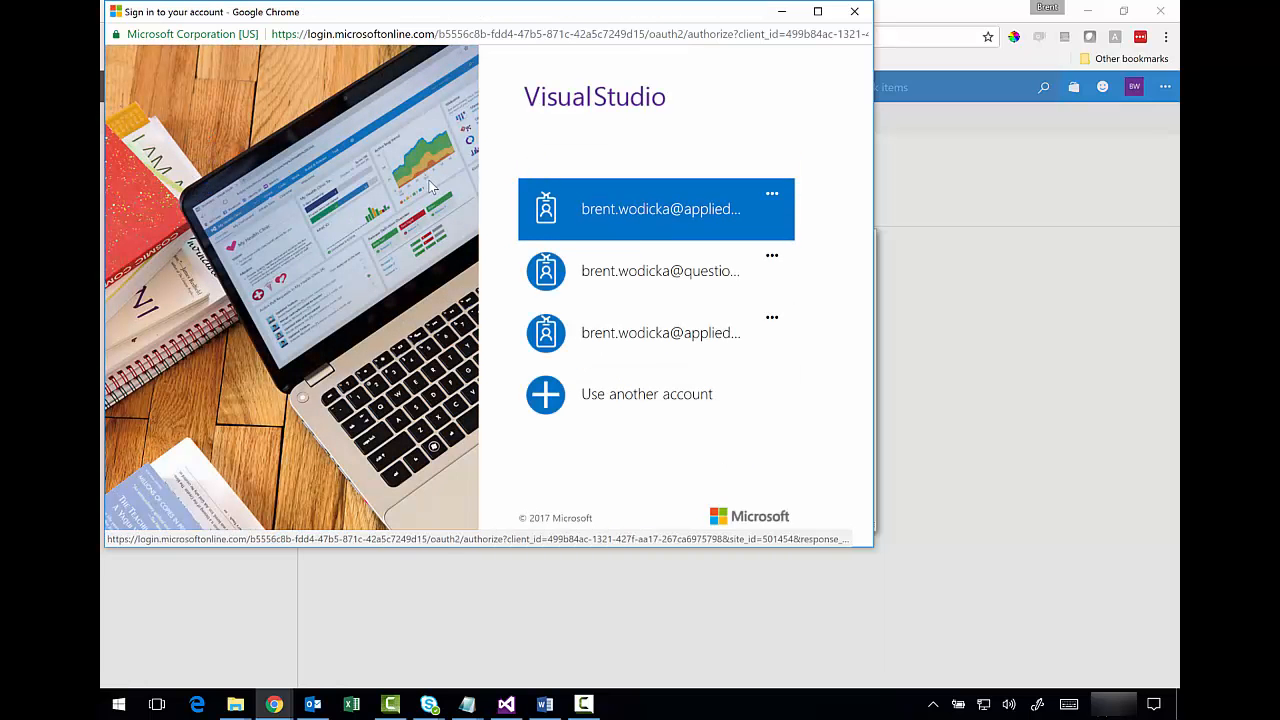
- Sign in with a different personal Microsoft account, entering its e-mail and password
left_click(609, 402)
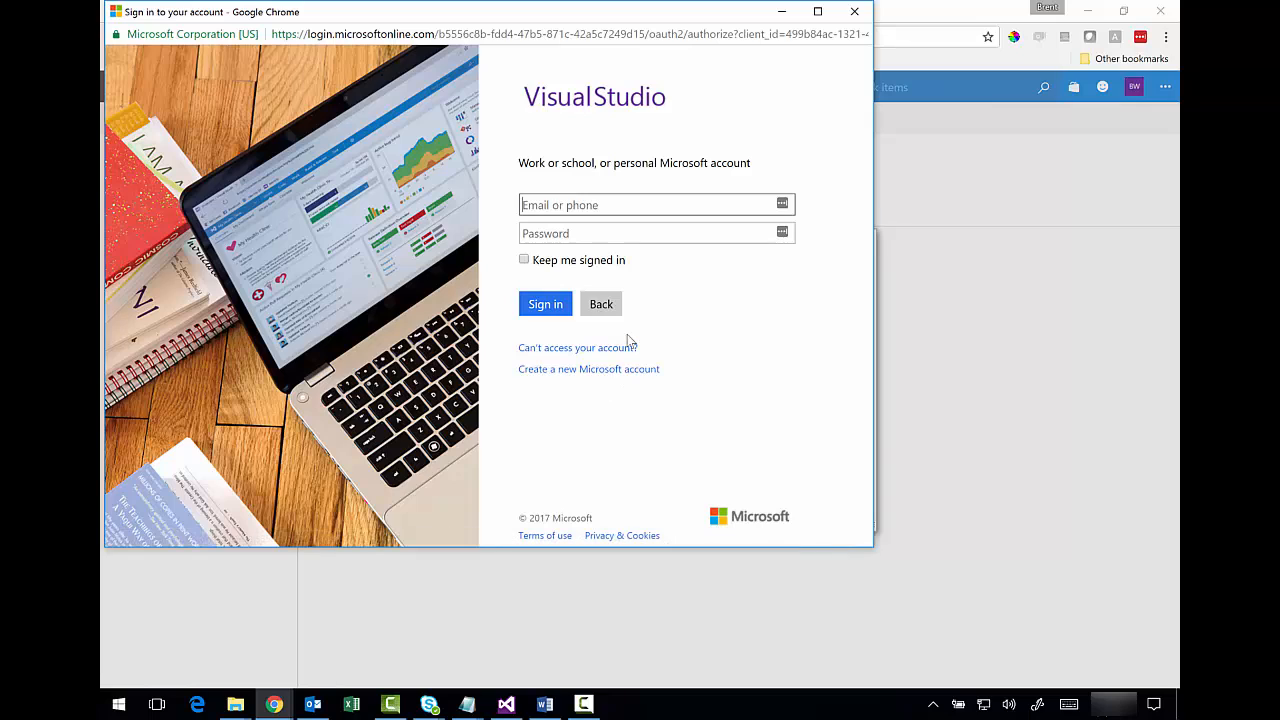
key("Tab")
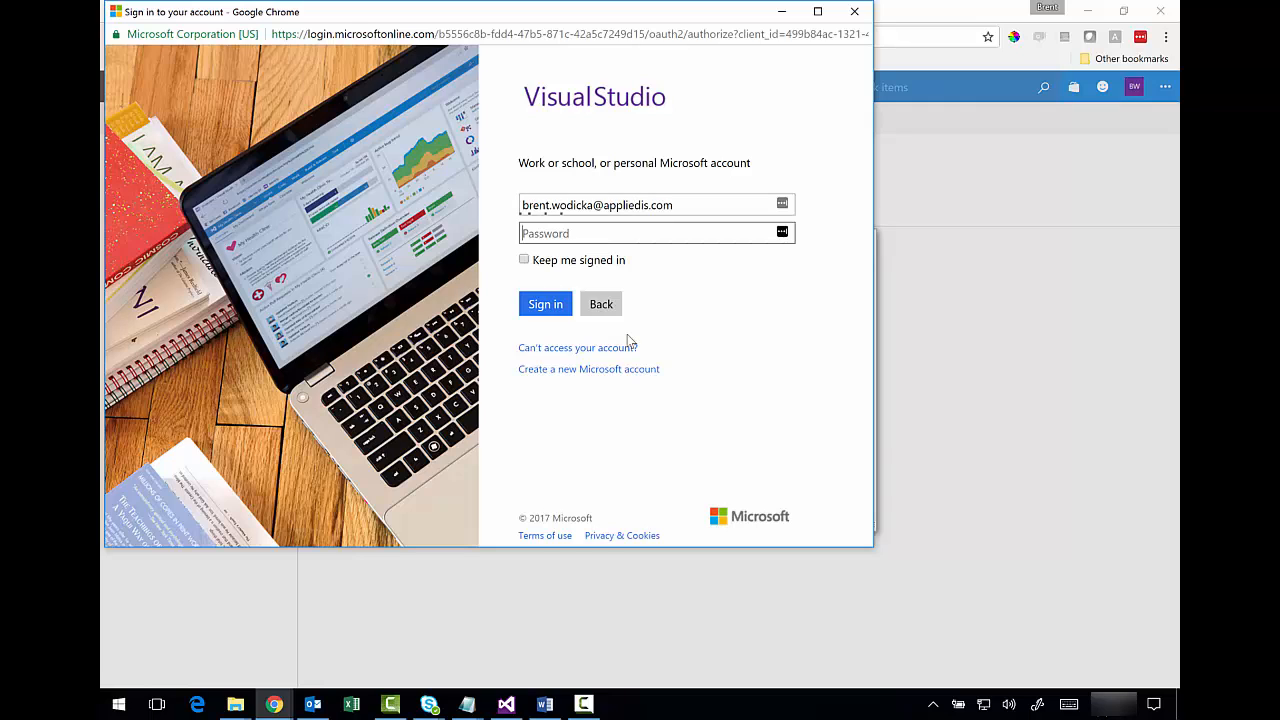
left_click(621, 320)
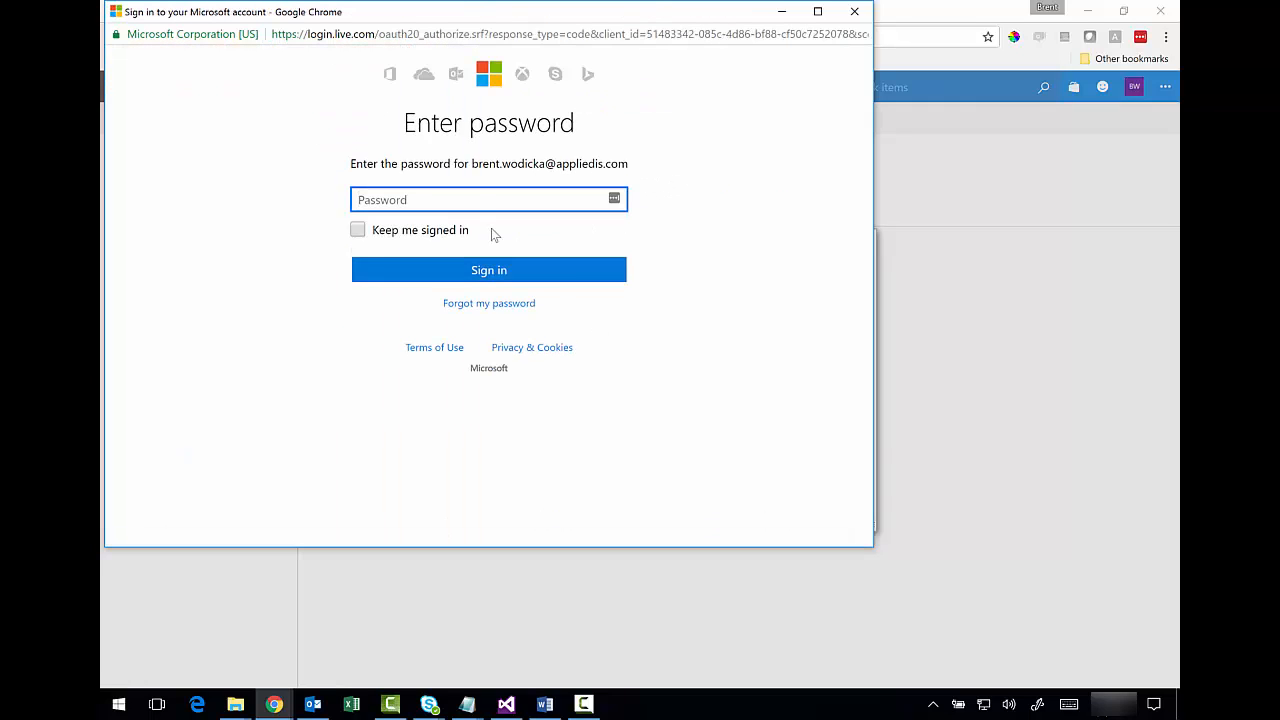
type("•••")
left_click(505, 272)
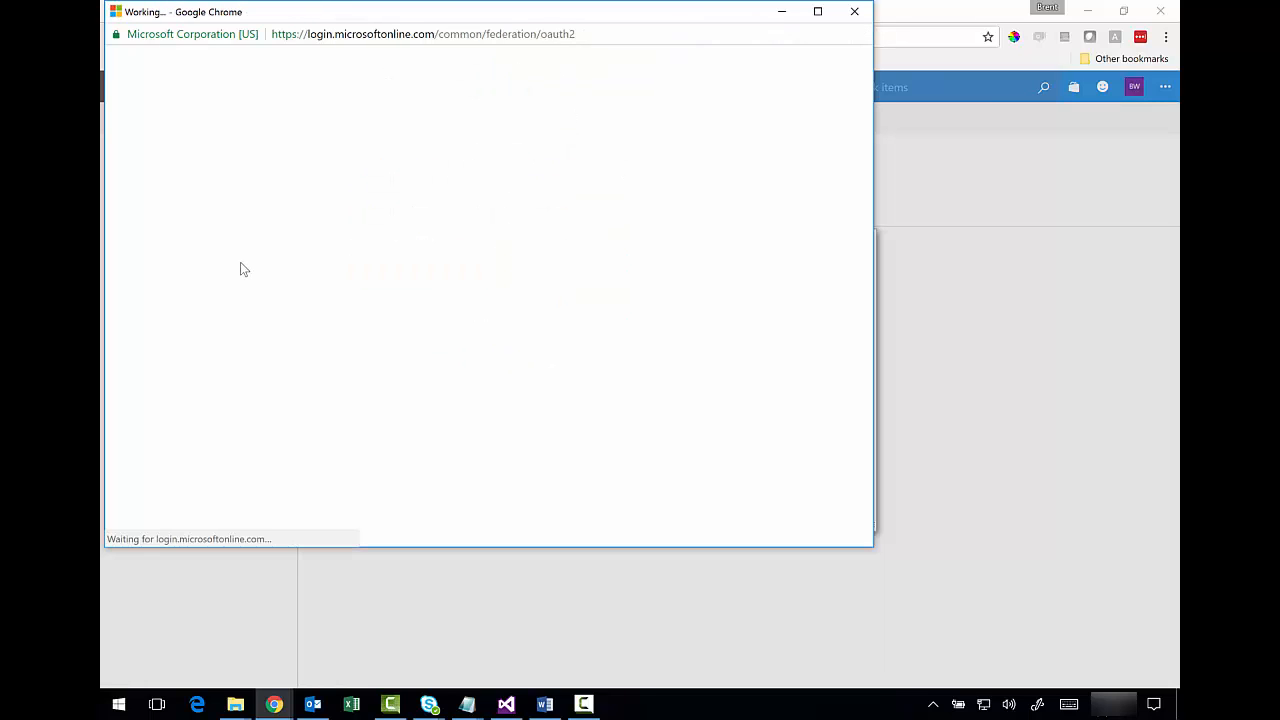
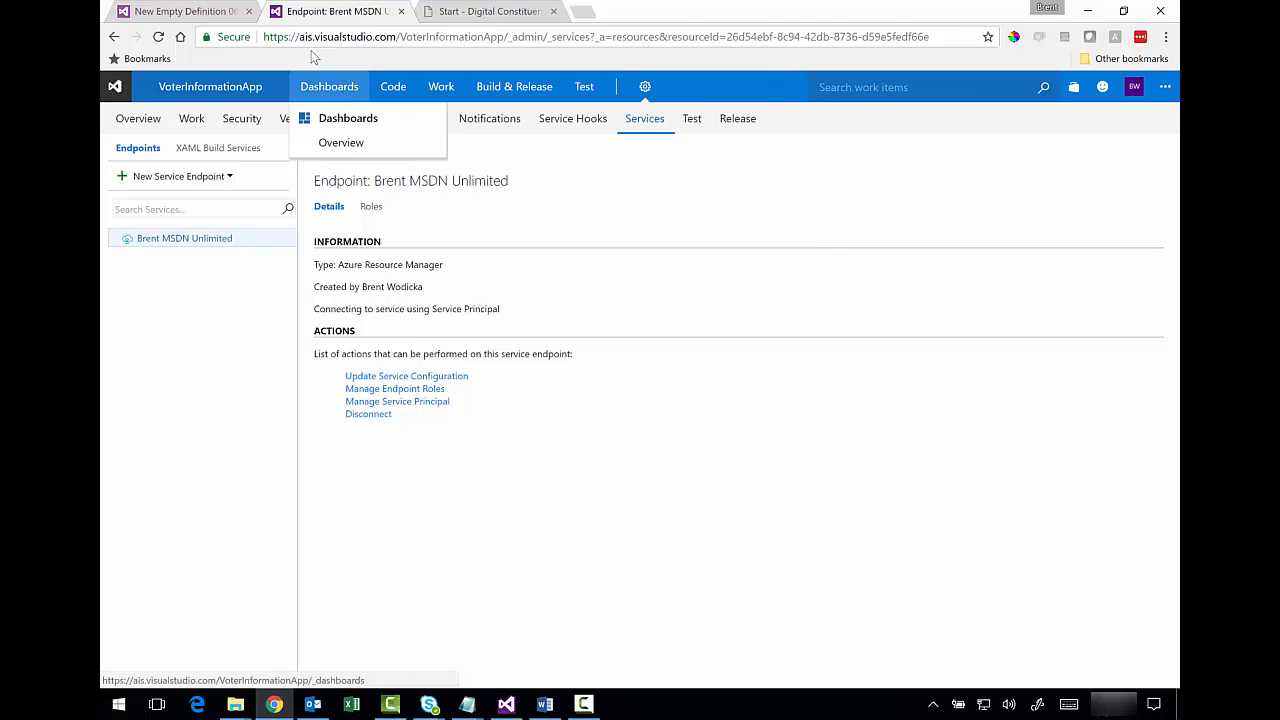
- Return to the release definition and enter VoterInformation1 as the resource group
left_click(401, 11)
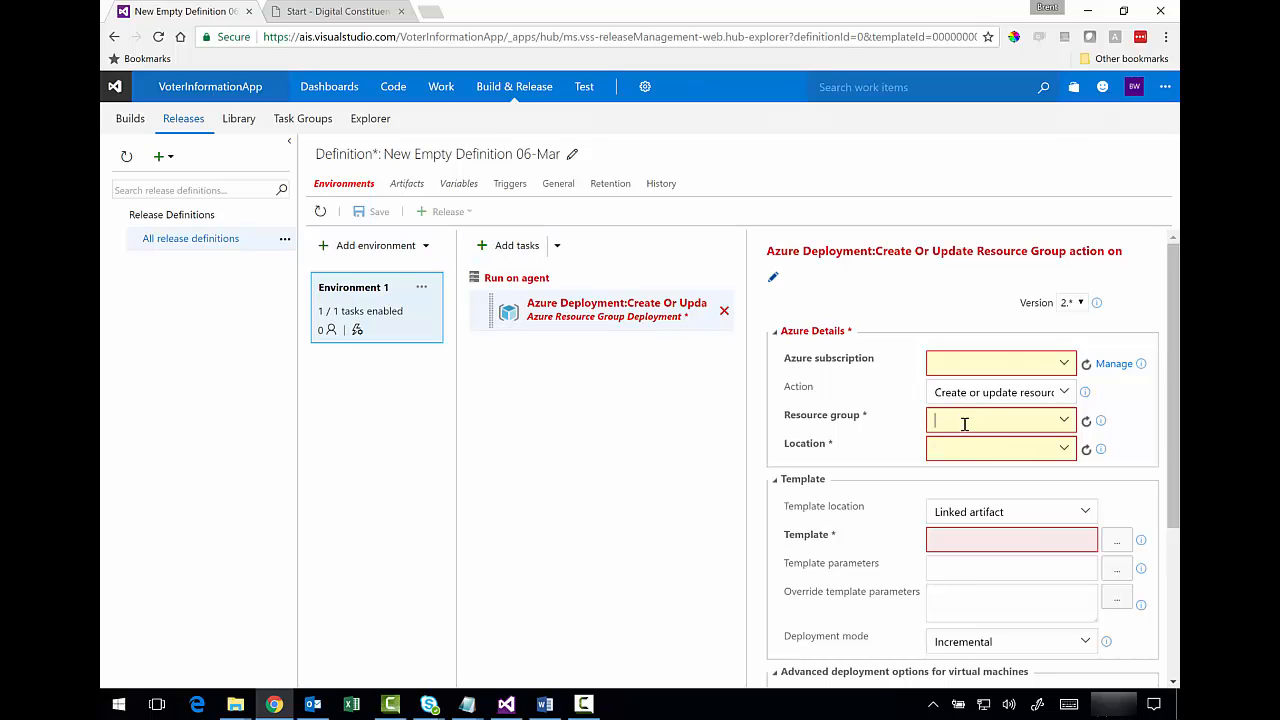
type("Voter")
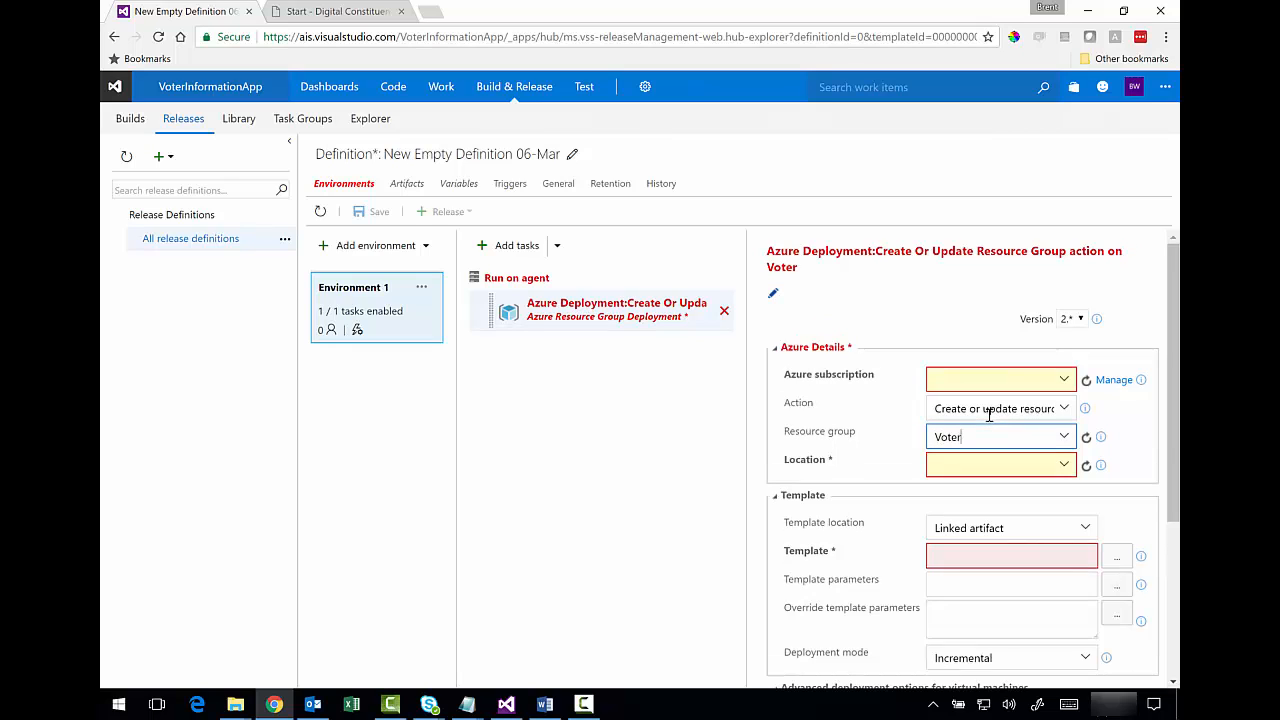
type("Information1")
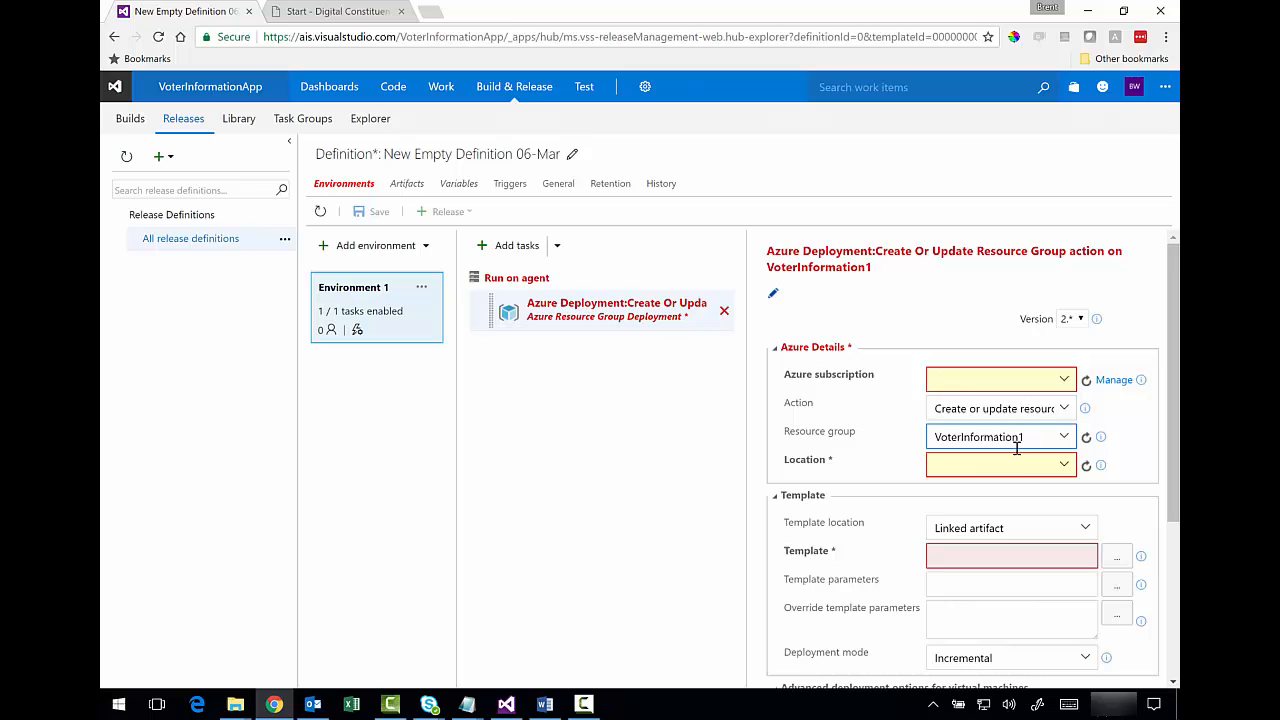
left_click(1011, 465)
- Refresh the subscriptions, choose the MSDN Unlimited connection, and set location to East US
left_click(1064, 379)
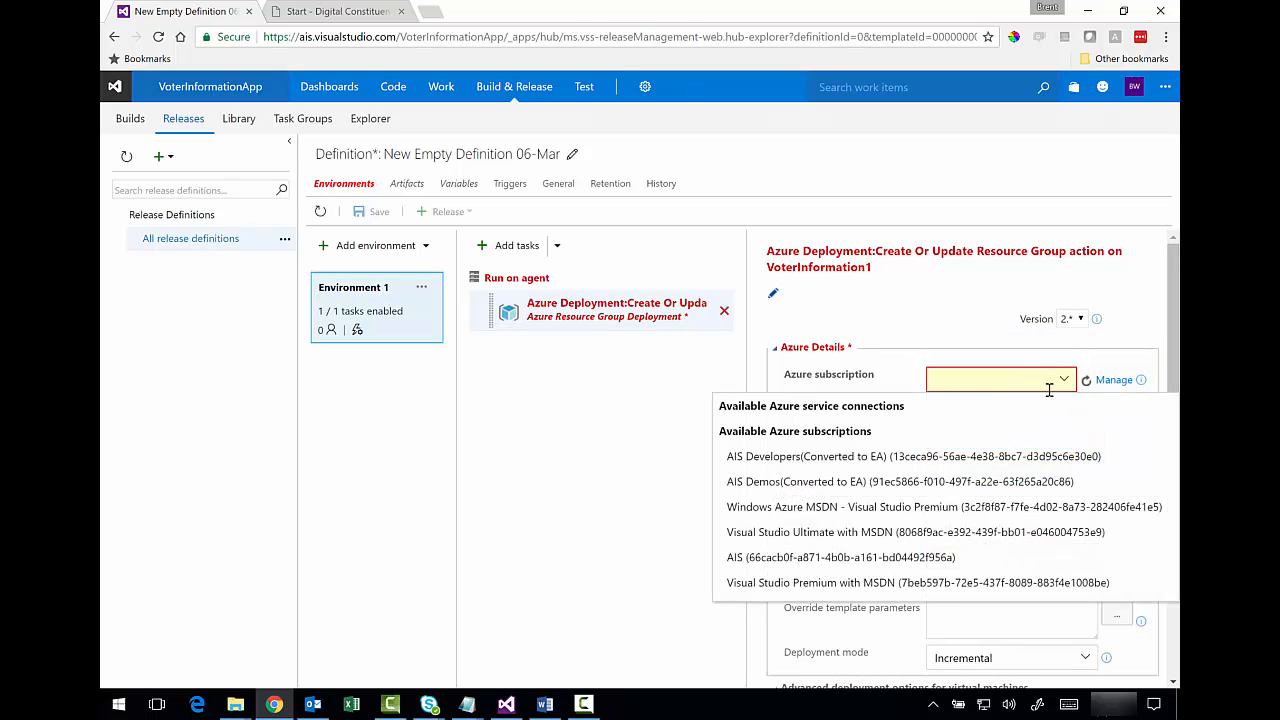
left_click(1086, 381)
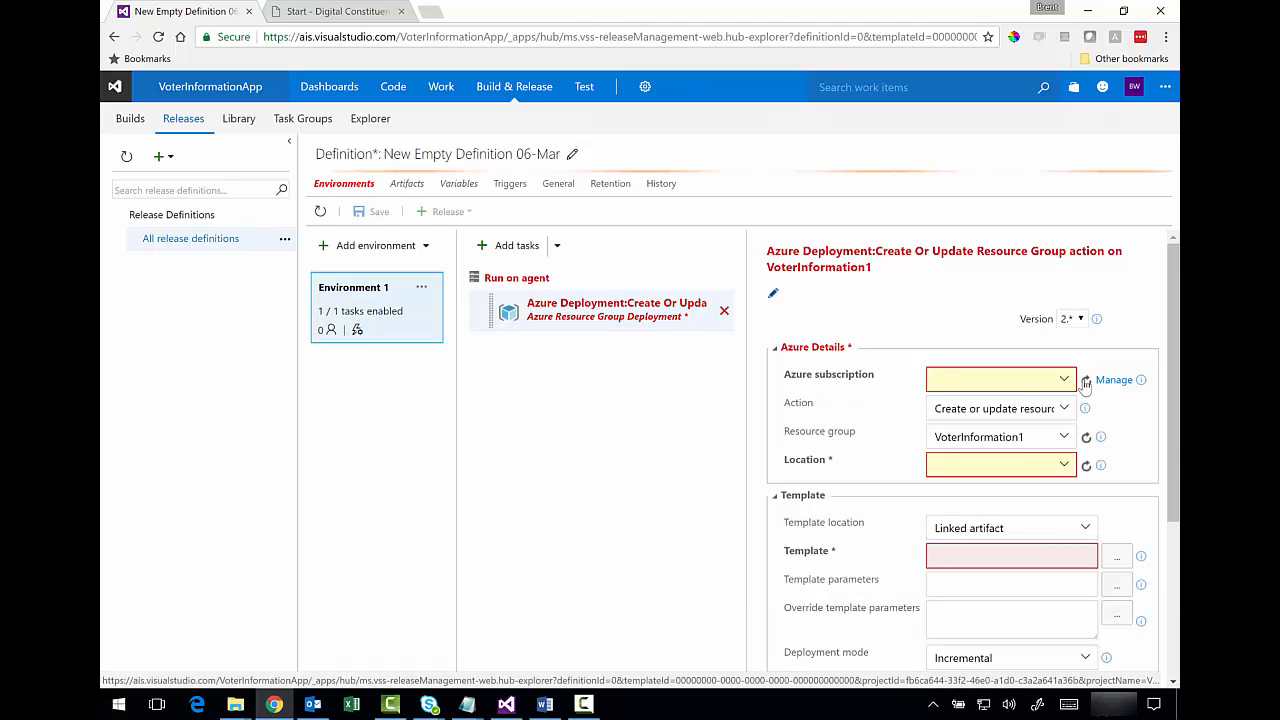
left_click(1067, 381)
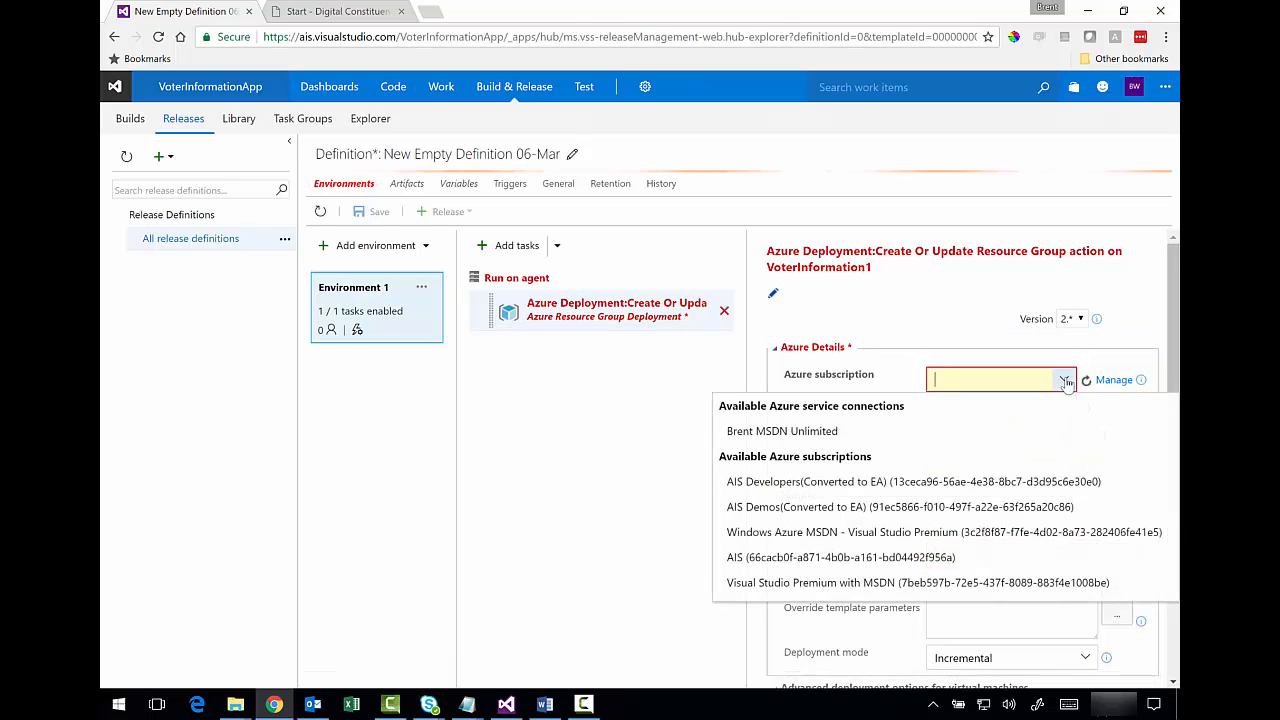
left_click(831, 431)
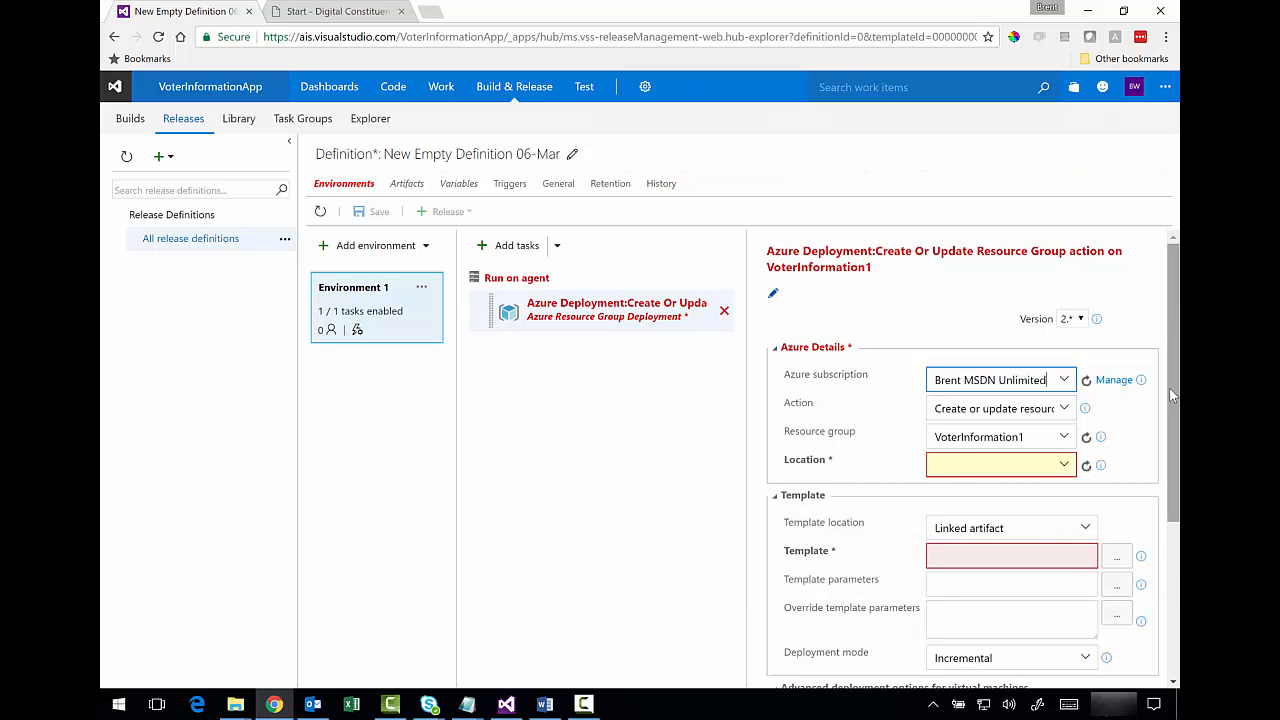
left_click_drag(1174, 397, 1174, 414)
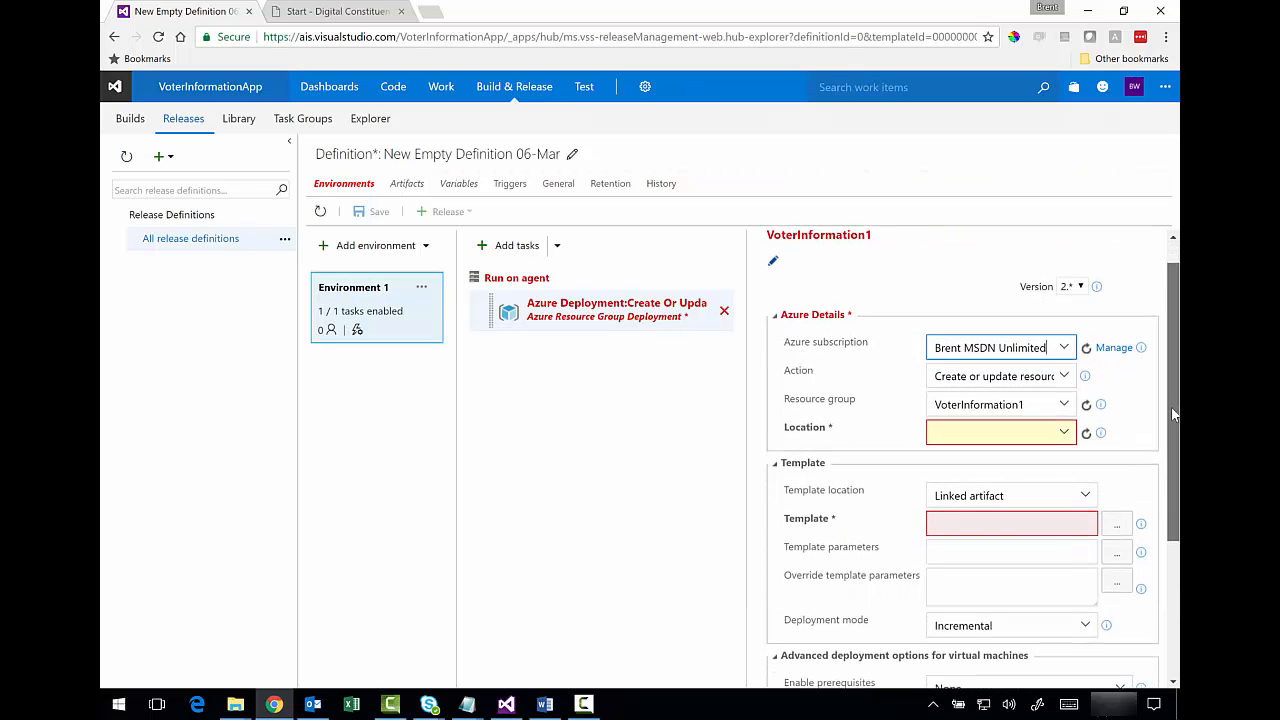
left_click(1065, 434)
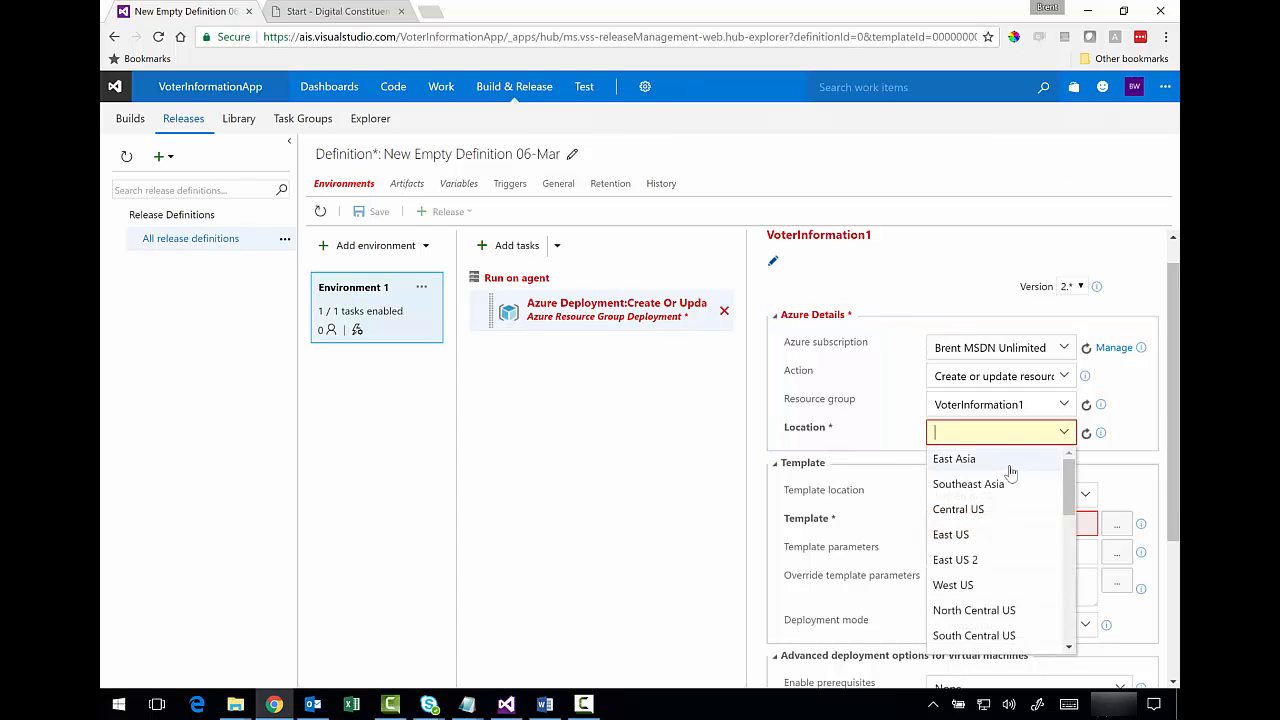
left_click(970, 534)
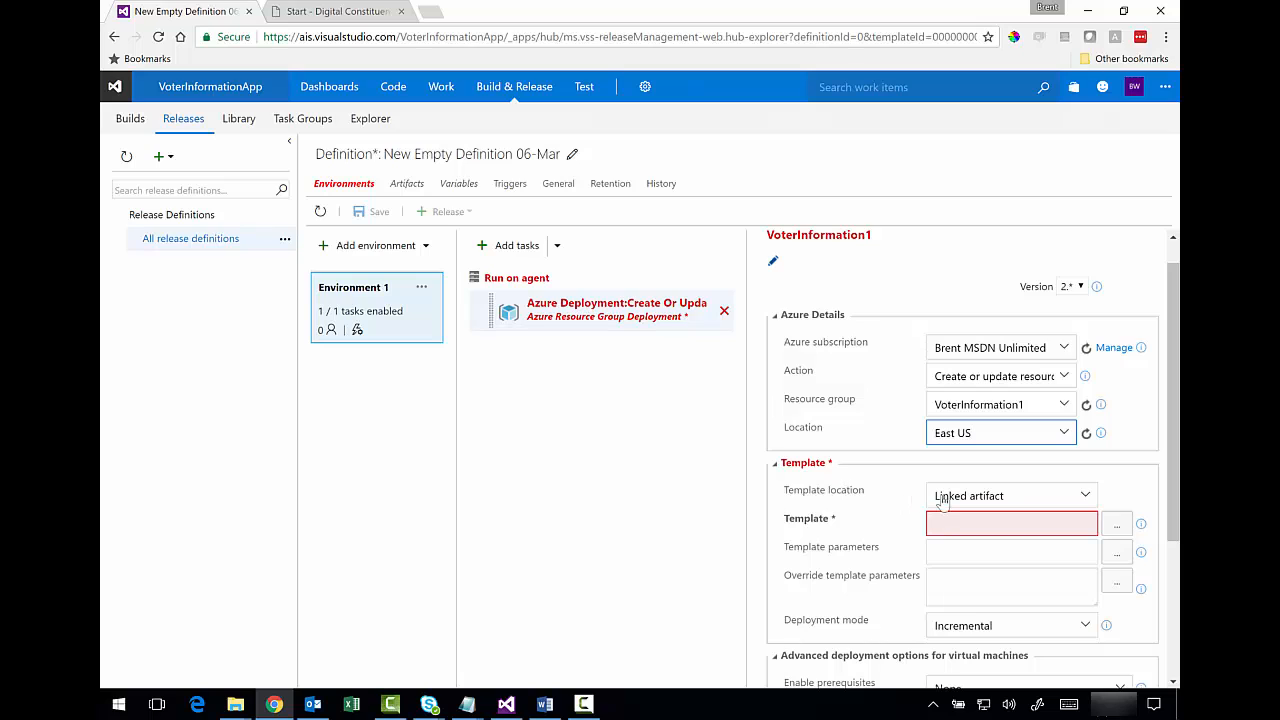
left_click(998, 523)
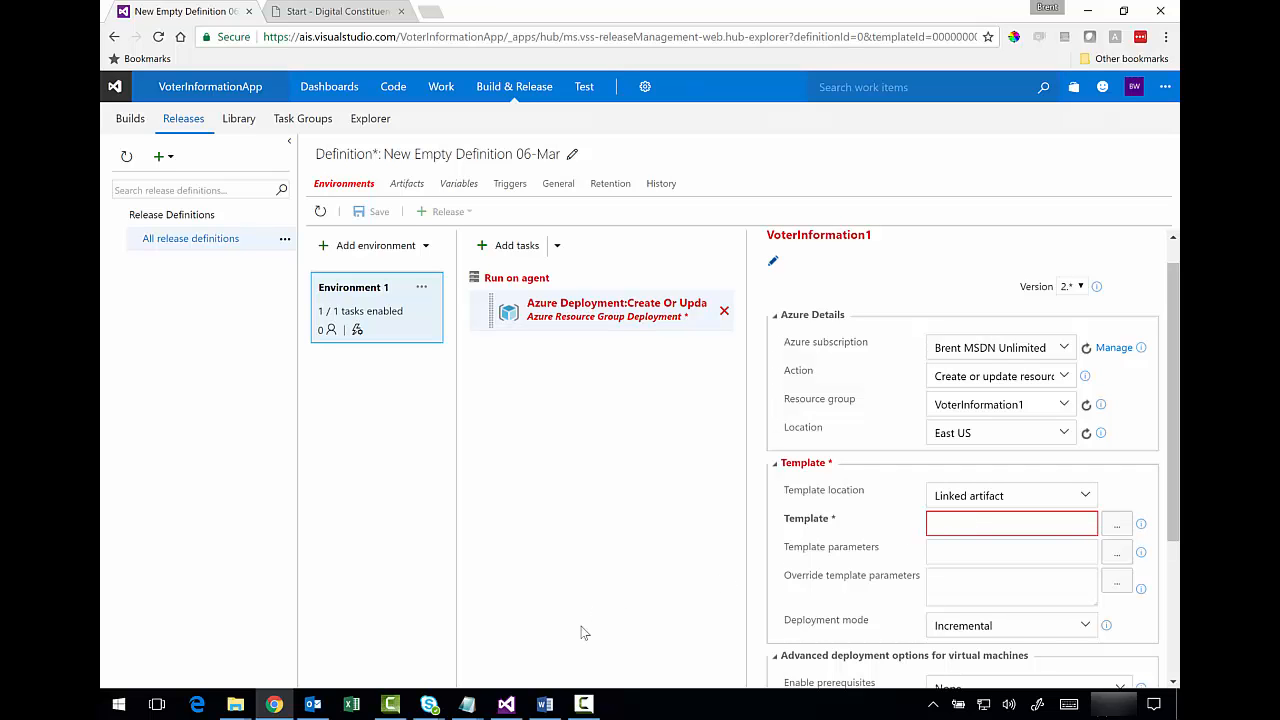
left_click(506, 705)
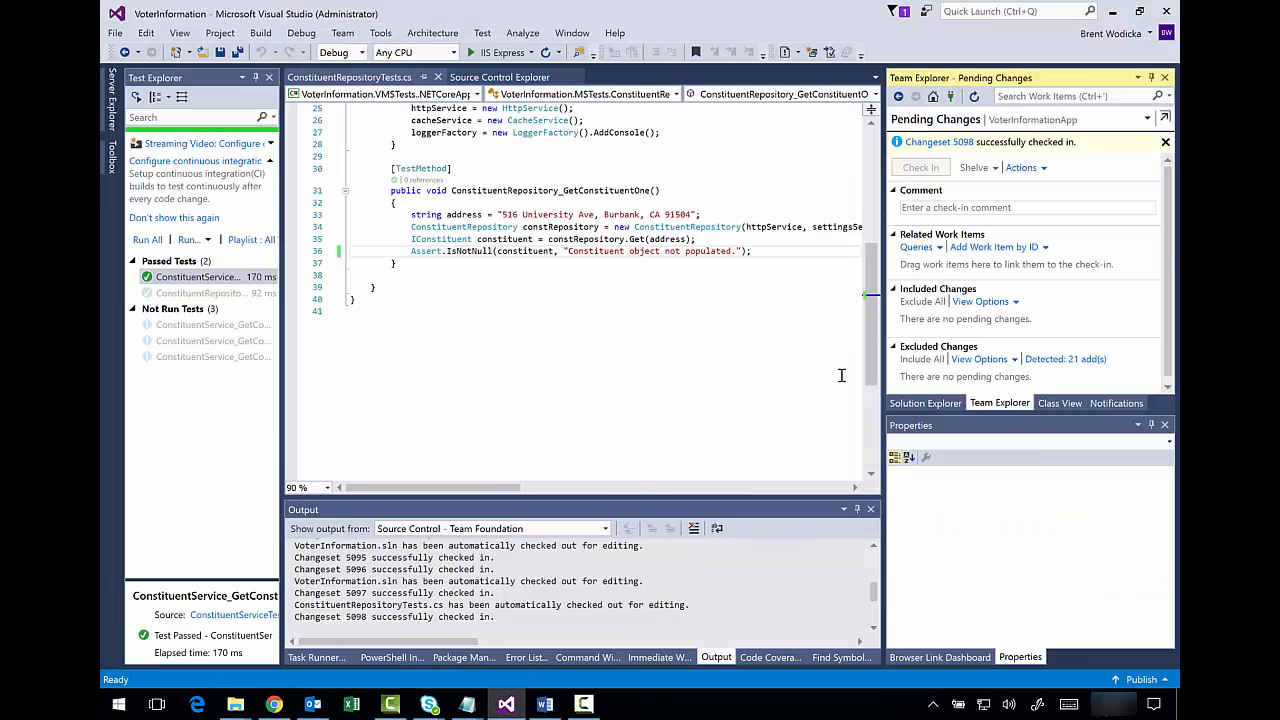
- Add the Infrastructure folder with voterinfo_template.json to source control via Source Control Explorer
left_click(1146, 118)
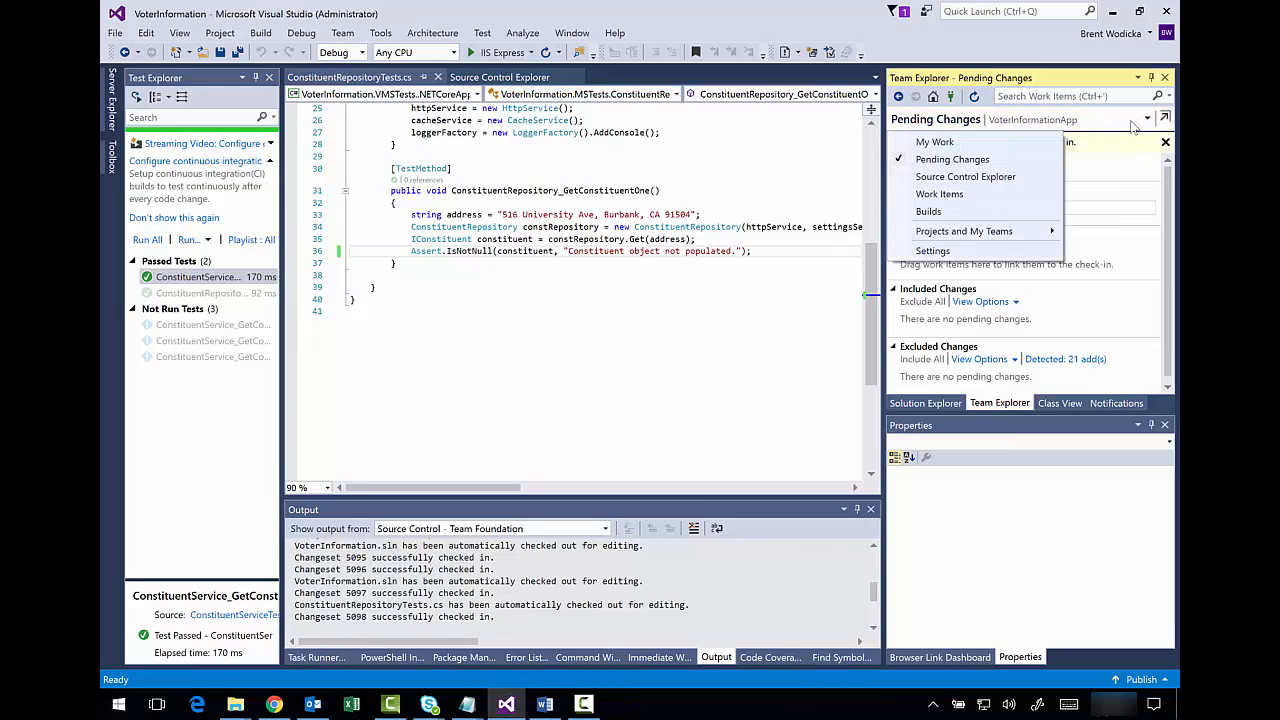
left_click(990, 177)
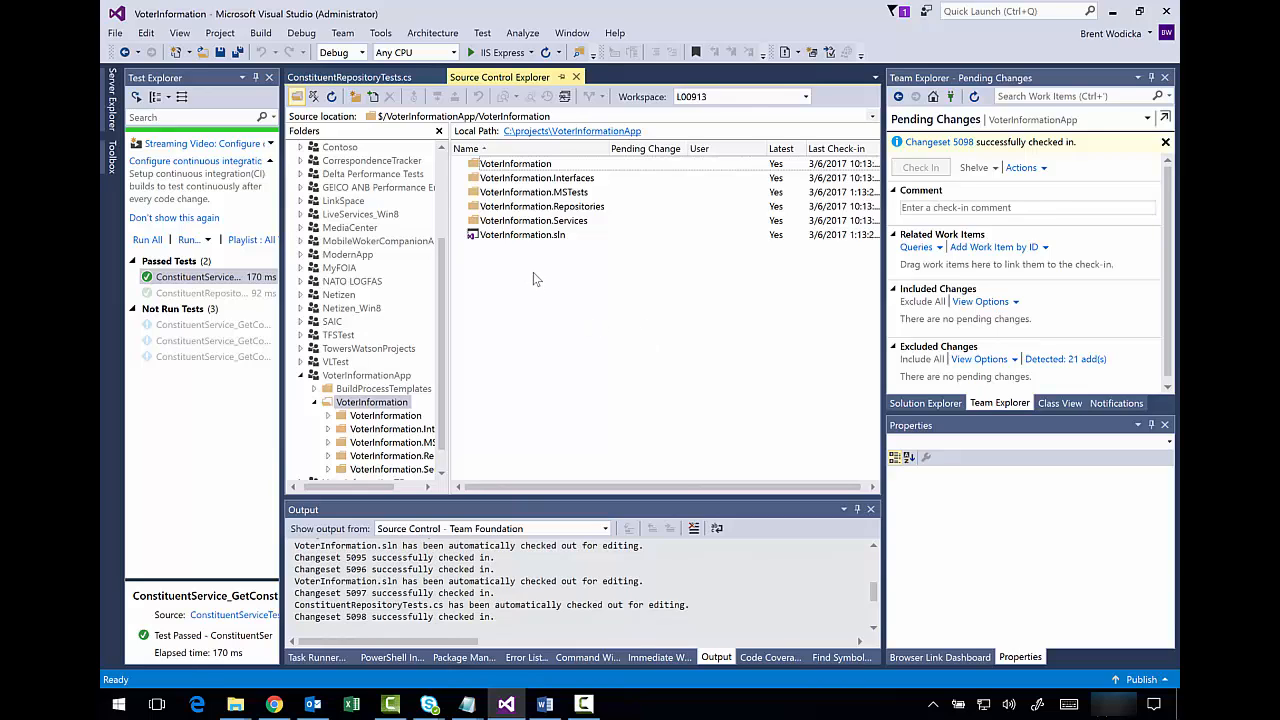
left_click(372, 97)
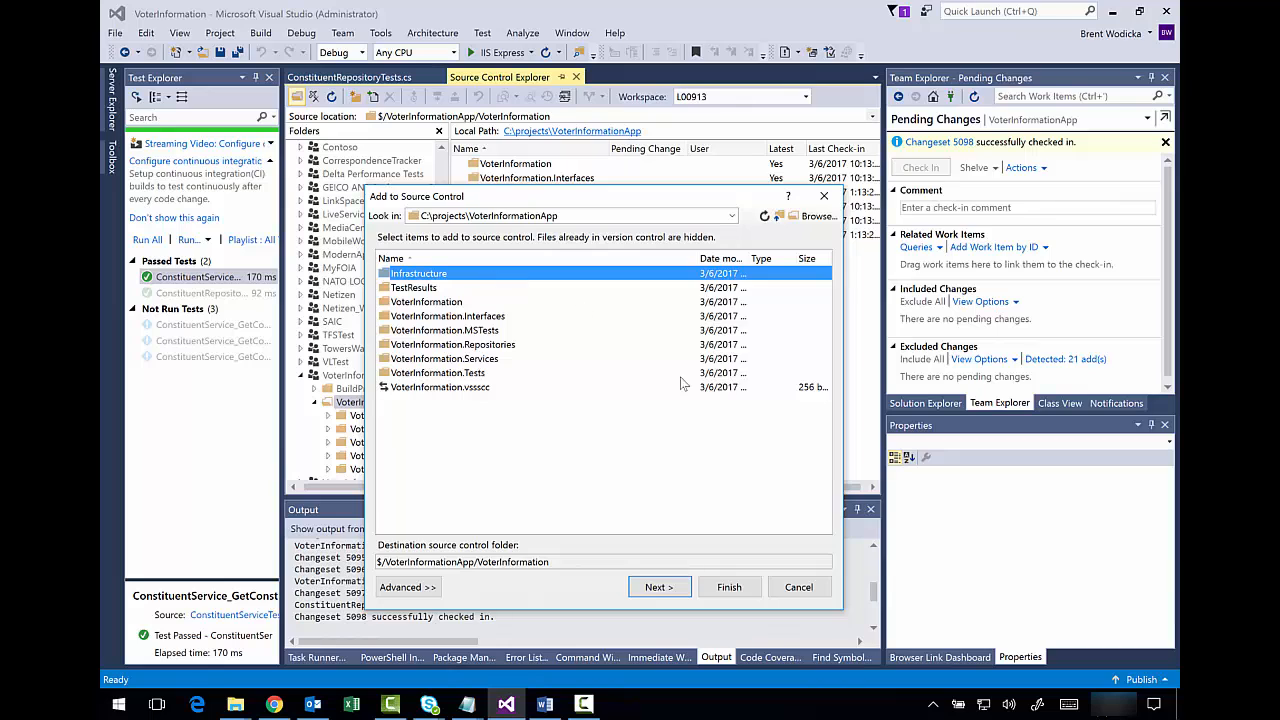
left_click(661, 590)
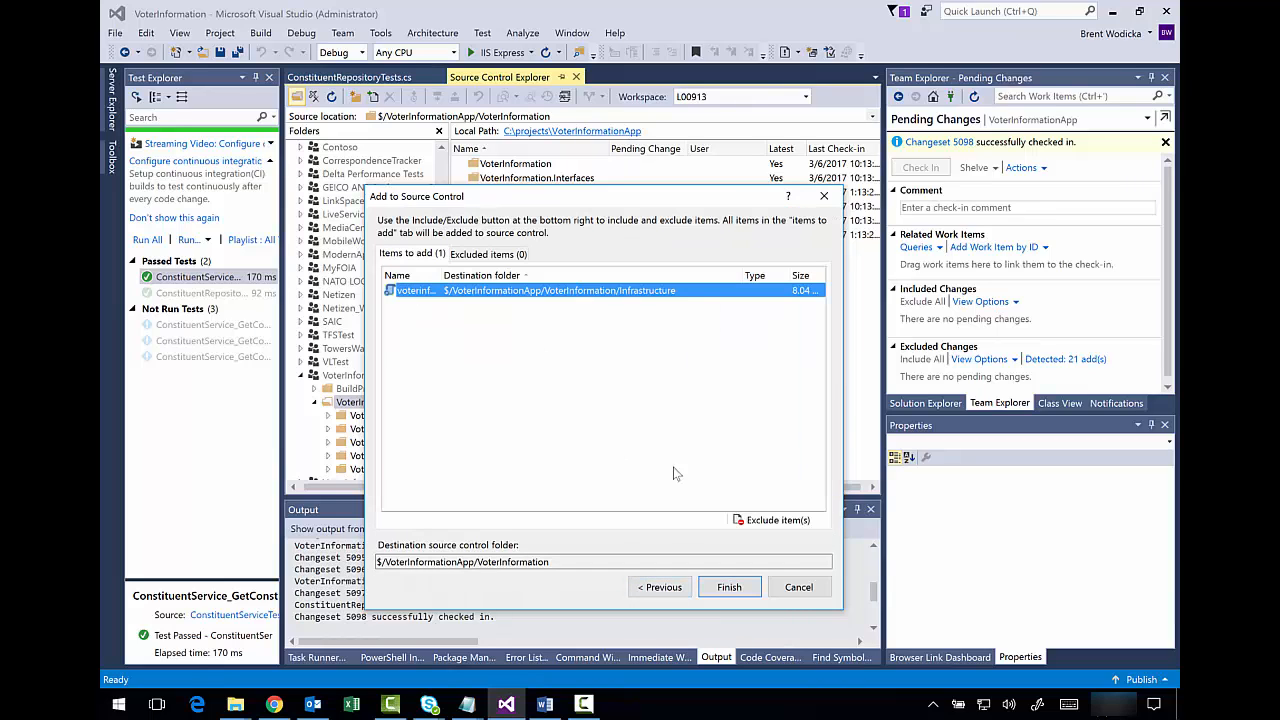
left_click_drag(442, 276, 560, 278)
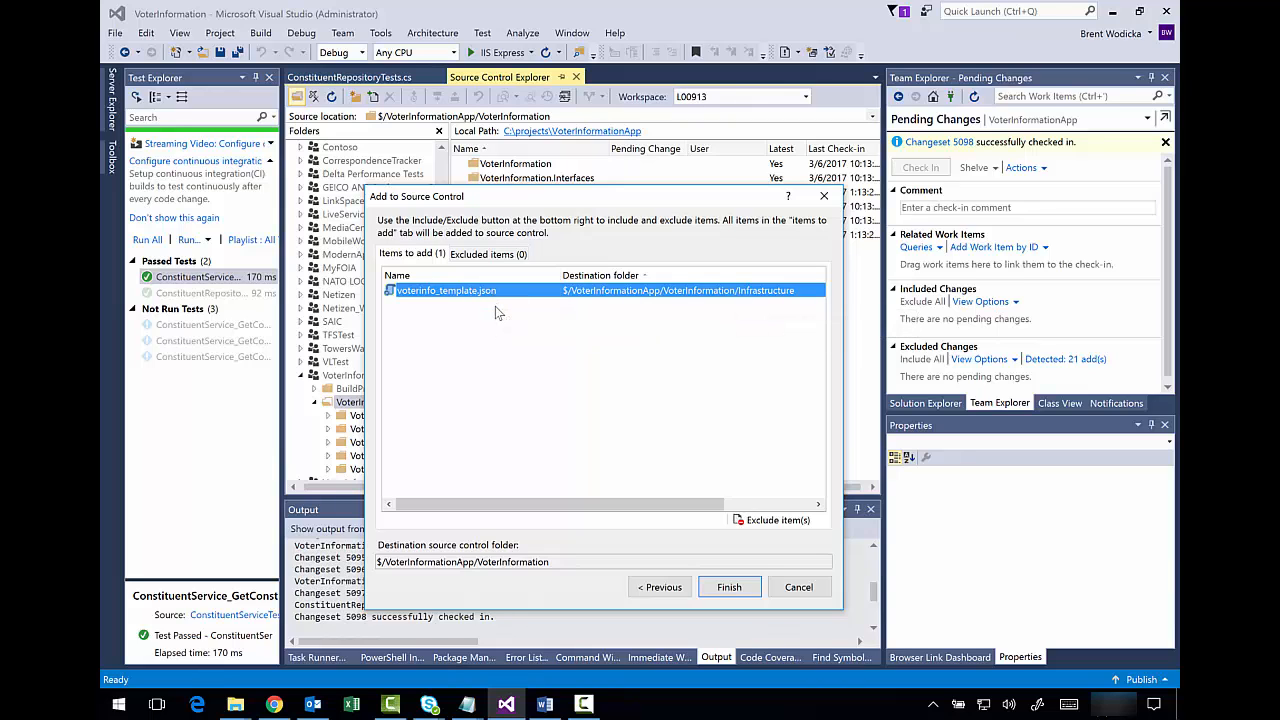
left_click(743, 593)
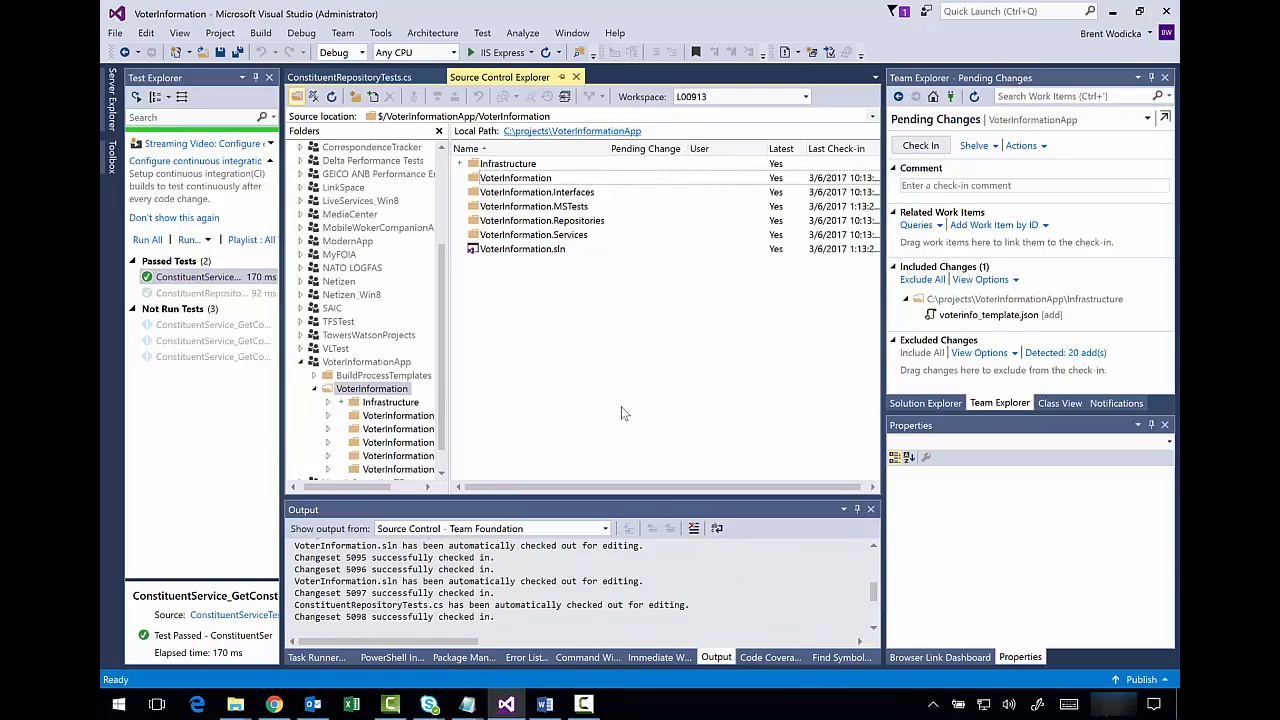
- Check in the template file with a comment, producing changeset 5099
left_click(547, 163)
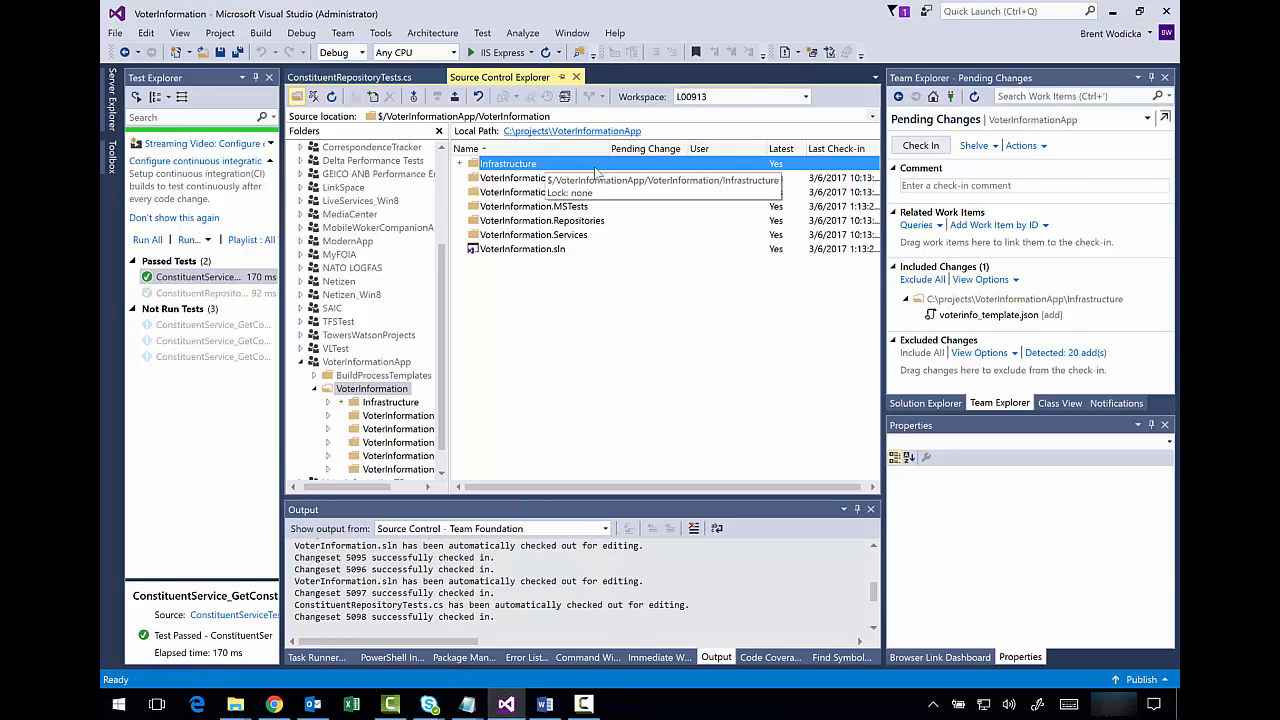
left_click(977, 185)
type("Ad")
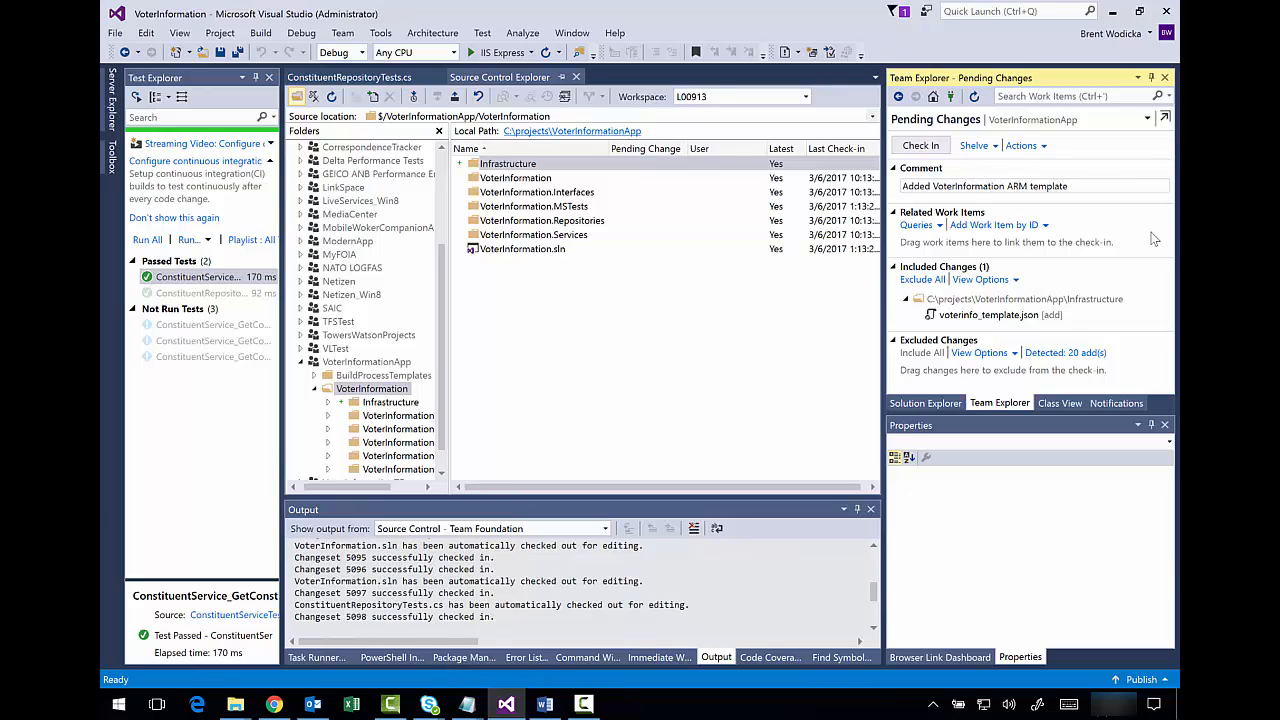
left_click(921, 146)
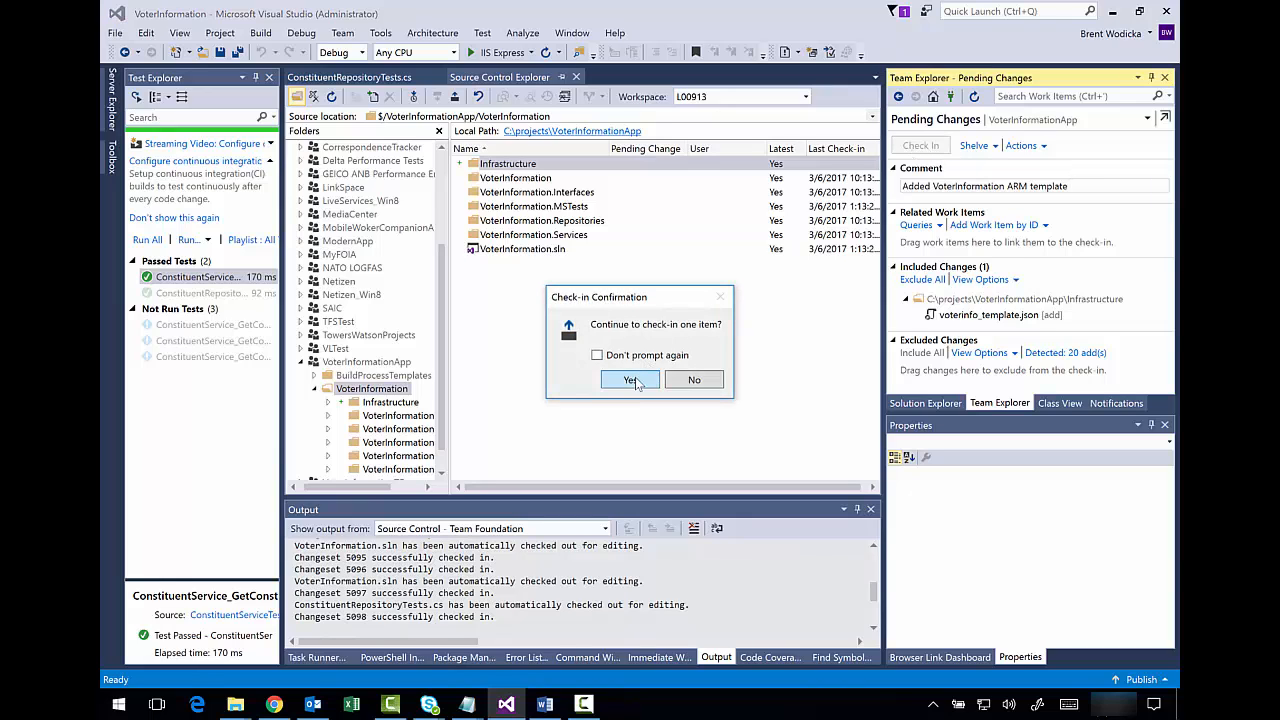
left_click(634, 378)
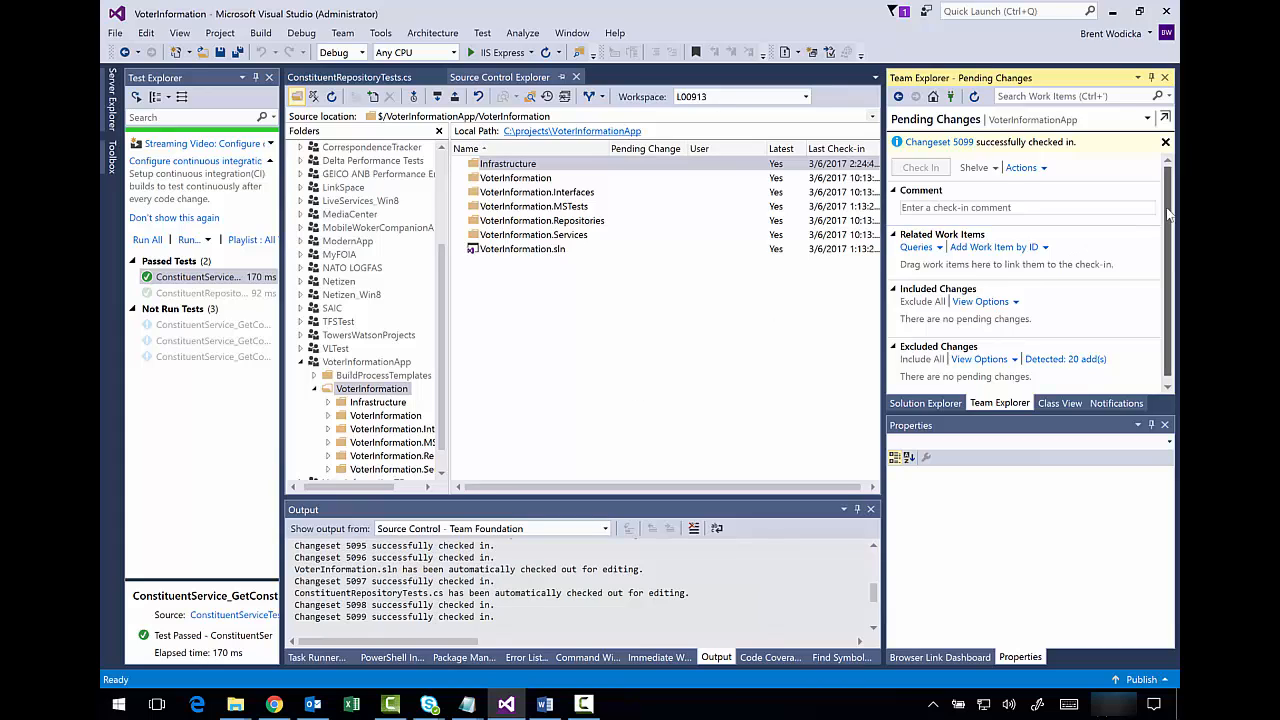
left_click_drag(1167, 210, 1167, 244)
left_click(737, 407)
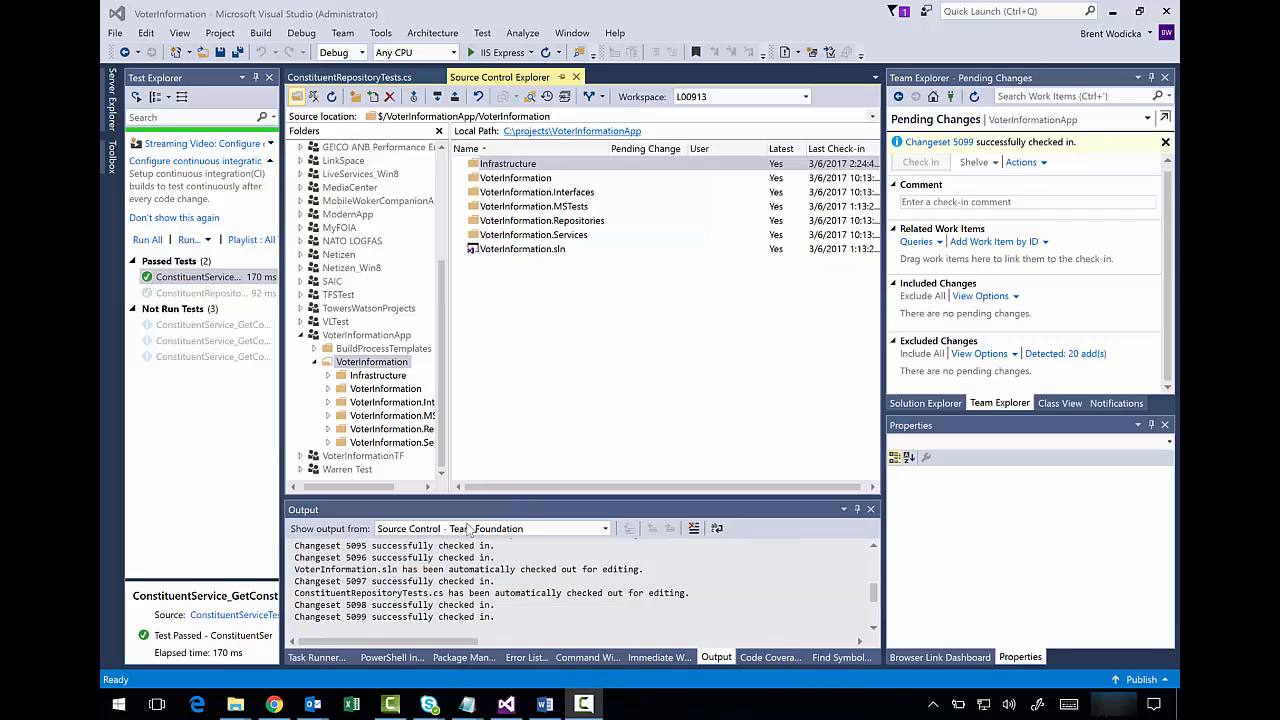
left_click(274, 704)
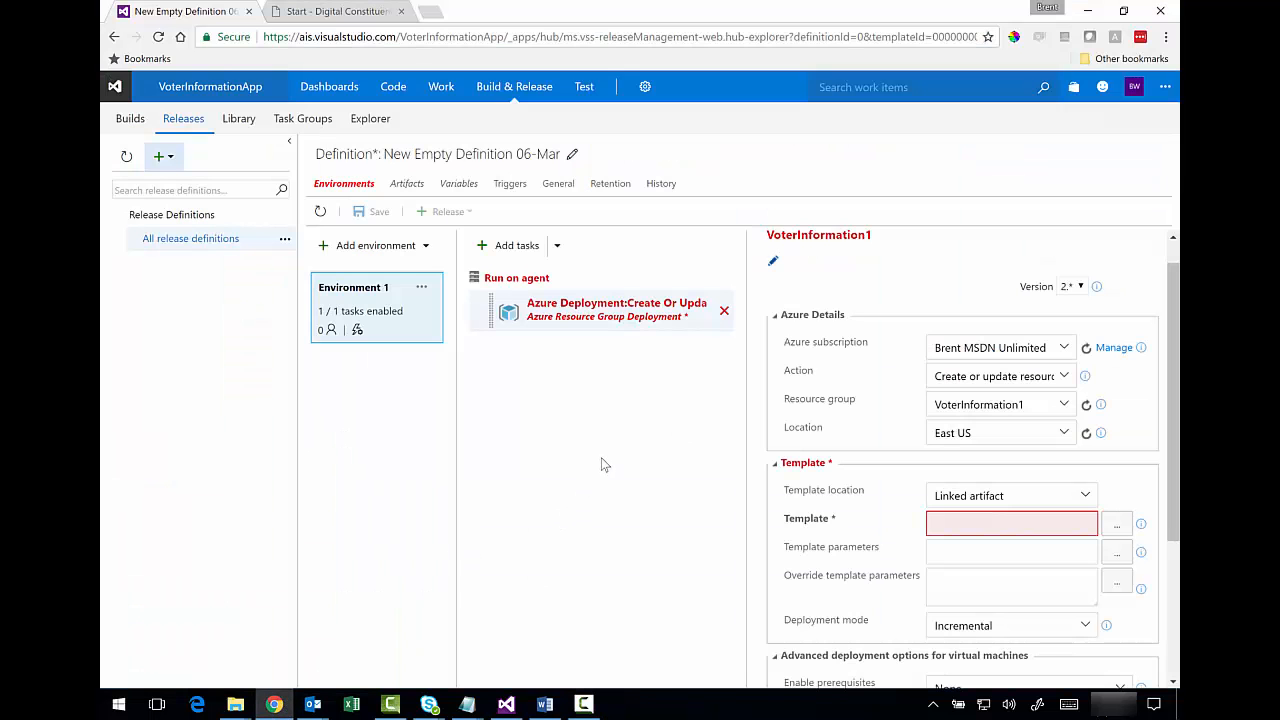
- Link VoterInformationApp's Team Foundation Version Control repository as an artifact, then return to Environments
left_click(407, 188)
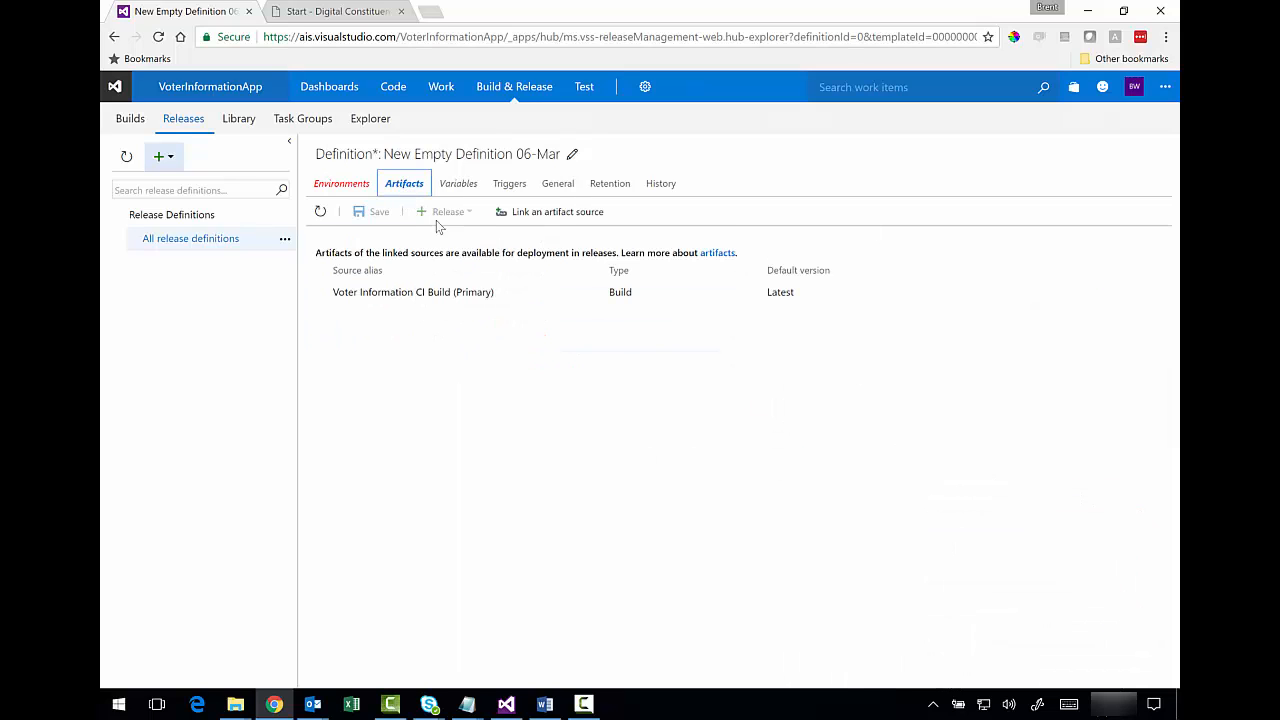
left_click(536, 214)
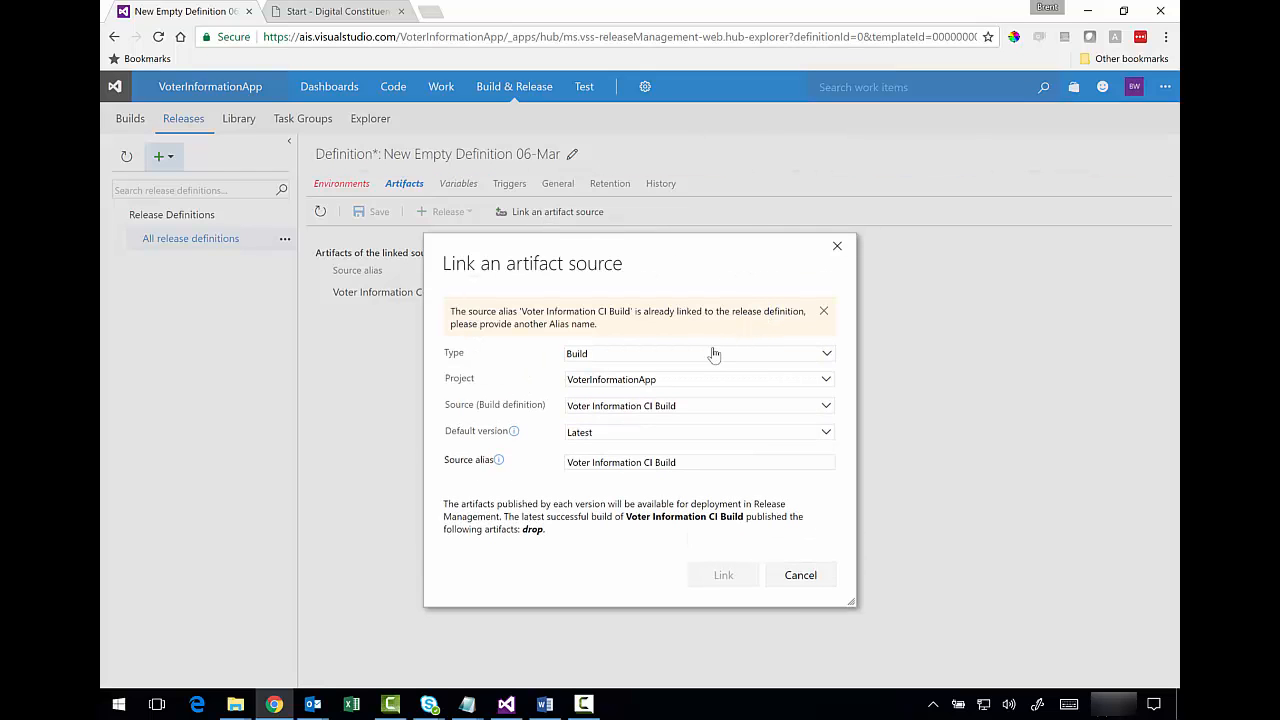
left_click(825, 353)
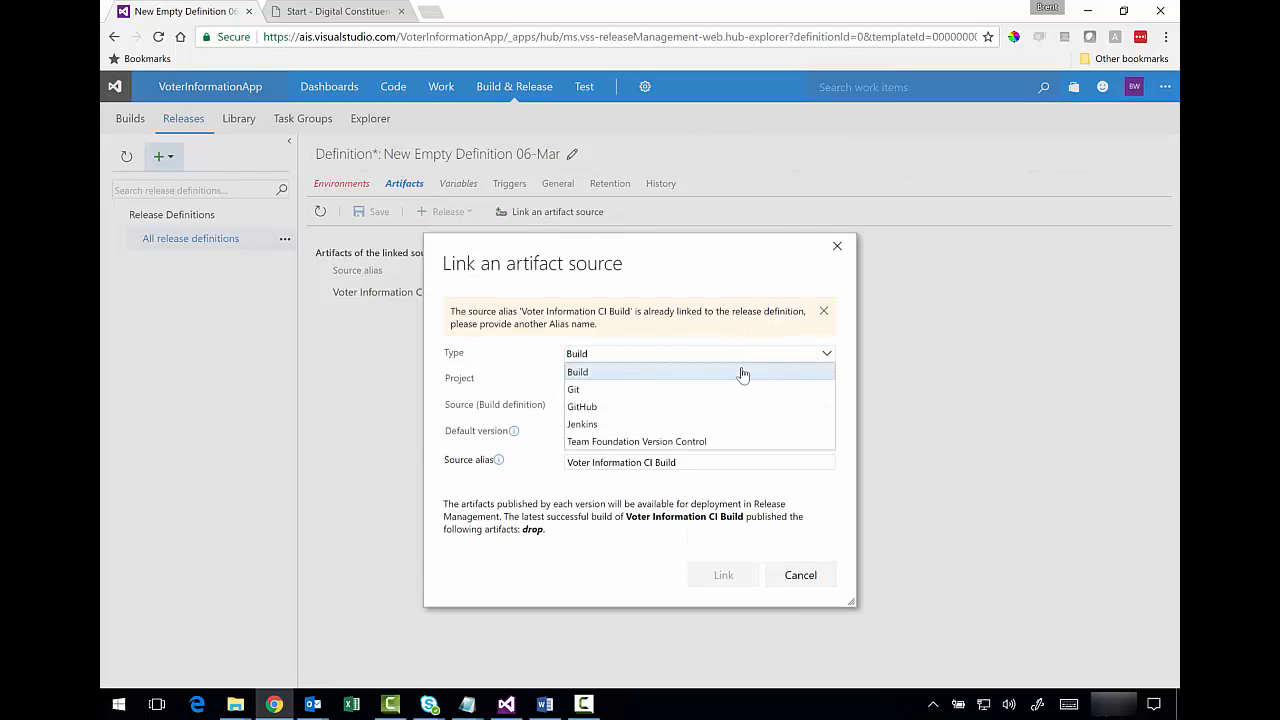
left_click(607, 442)
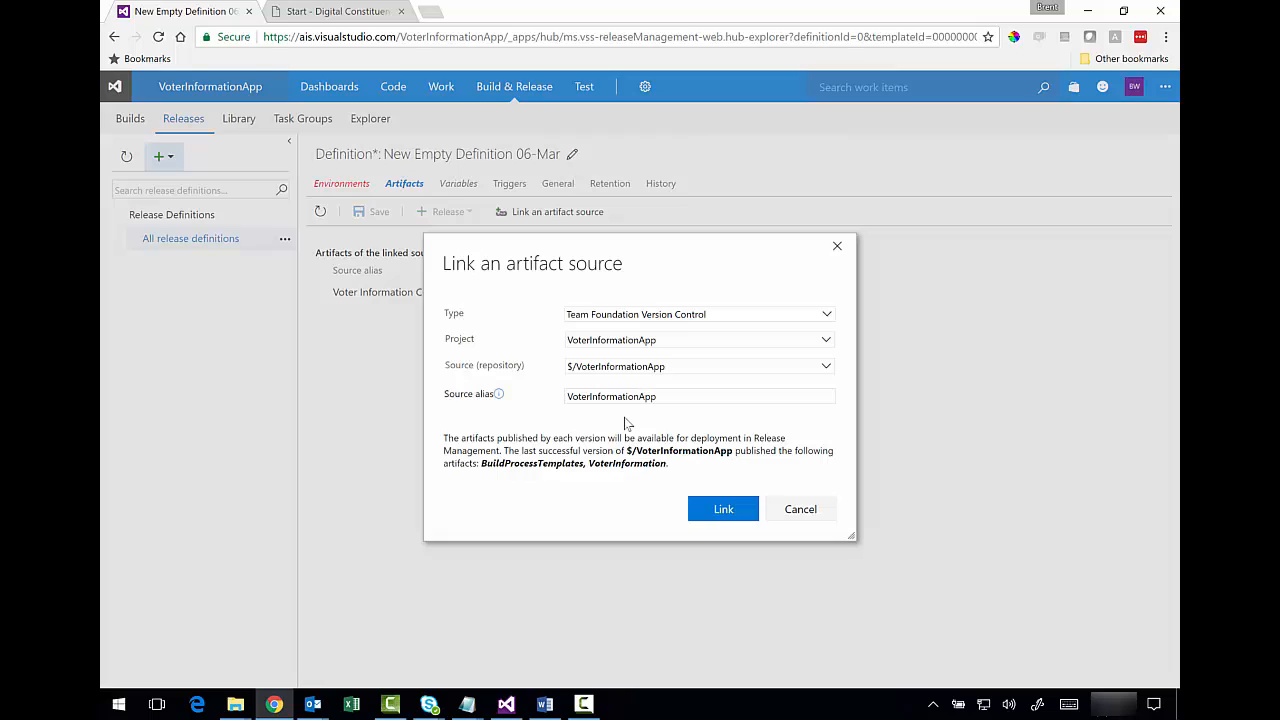
left_click(709, 510)
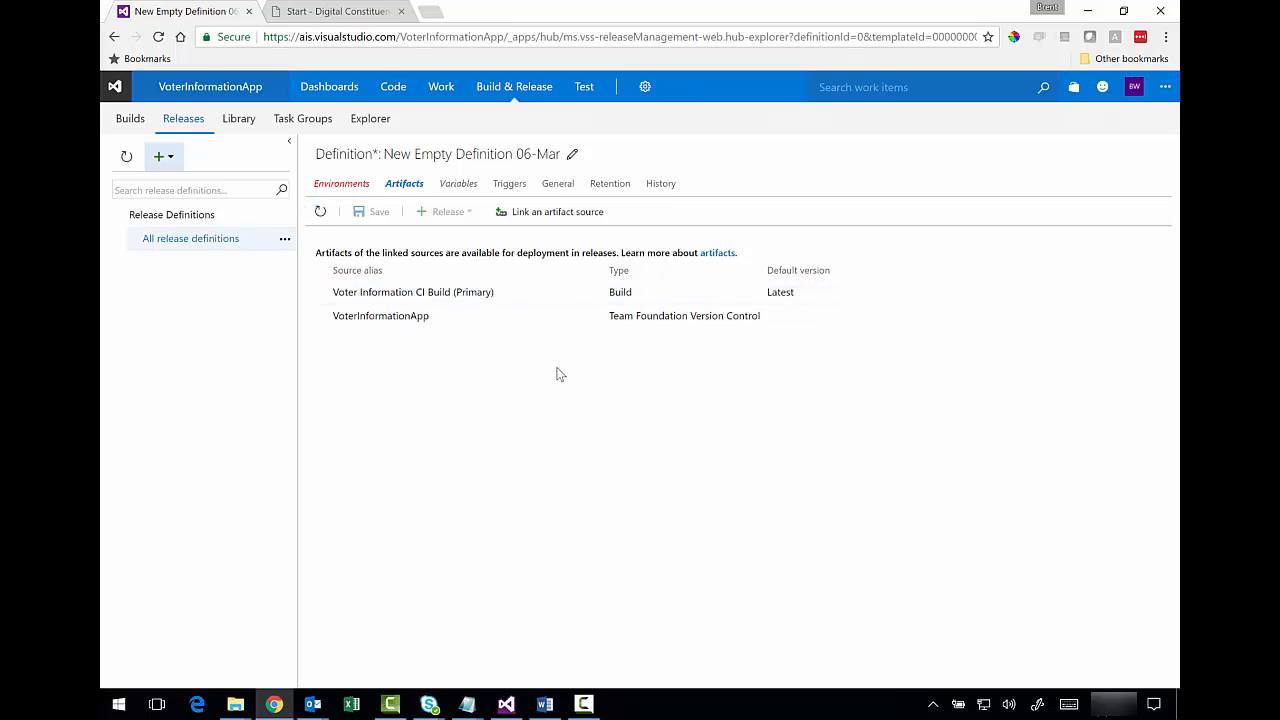
left_click(343, 188)
left_click(321, 211)
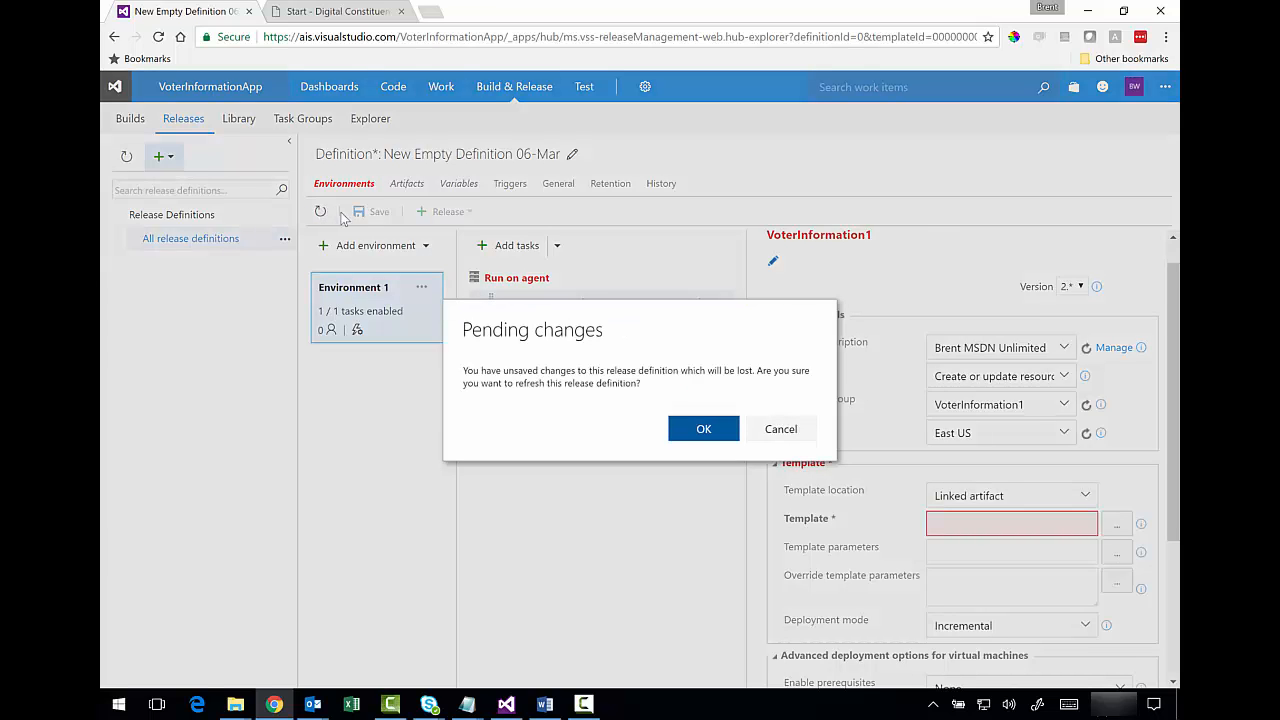
- Set the template to VoterInformation/Infrastructure/voterinfo_template.json from the linked artifact
left_click(772, 428)
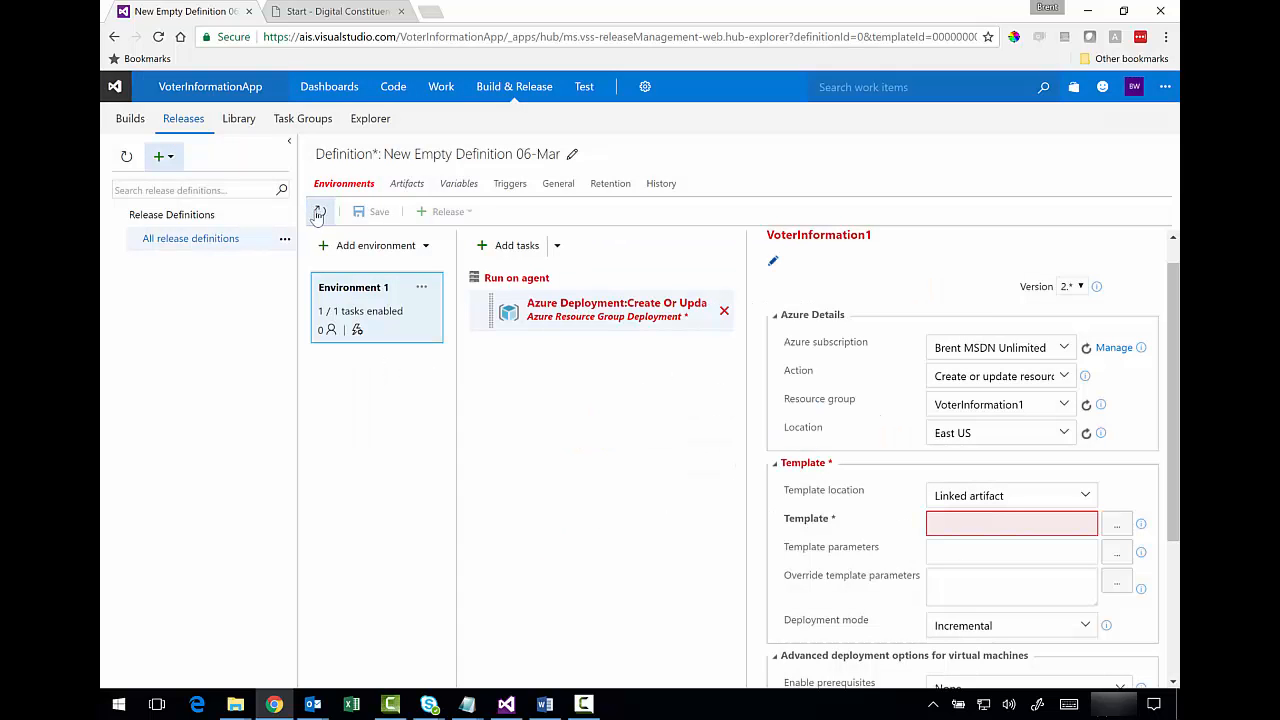
left_click(988, 556)
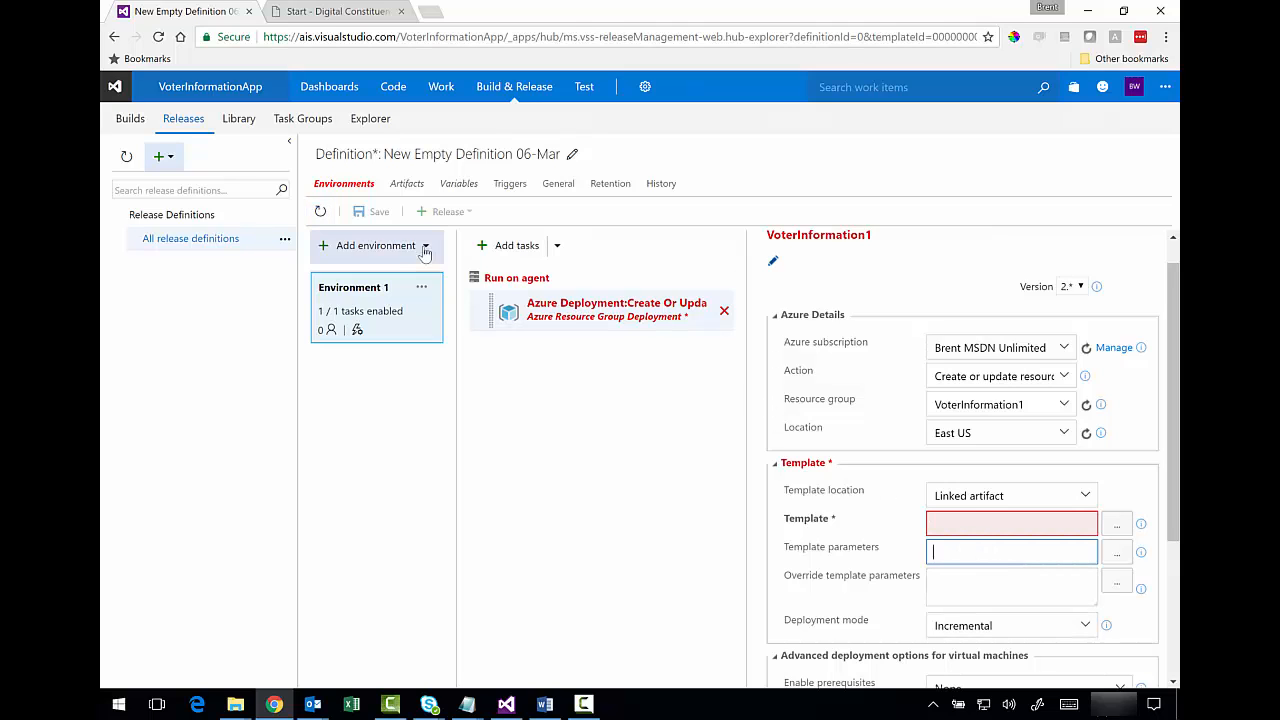
left_click(1115, 526)
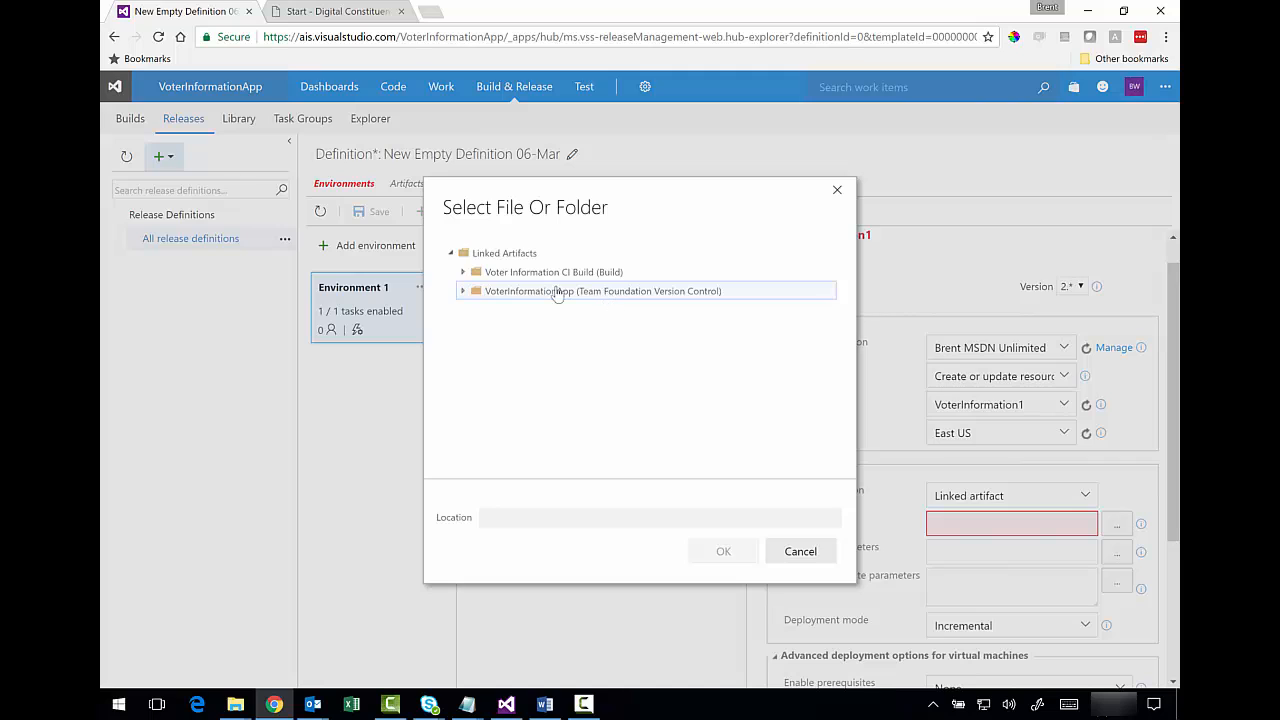
left_click(462, 291)
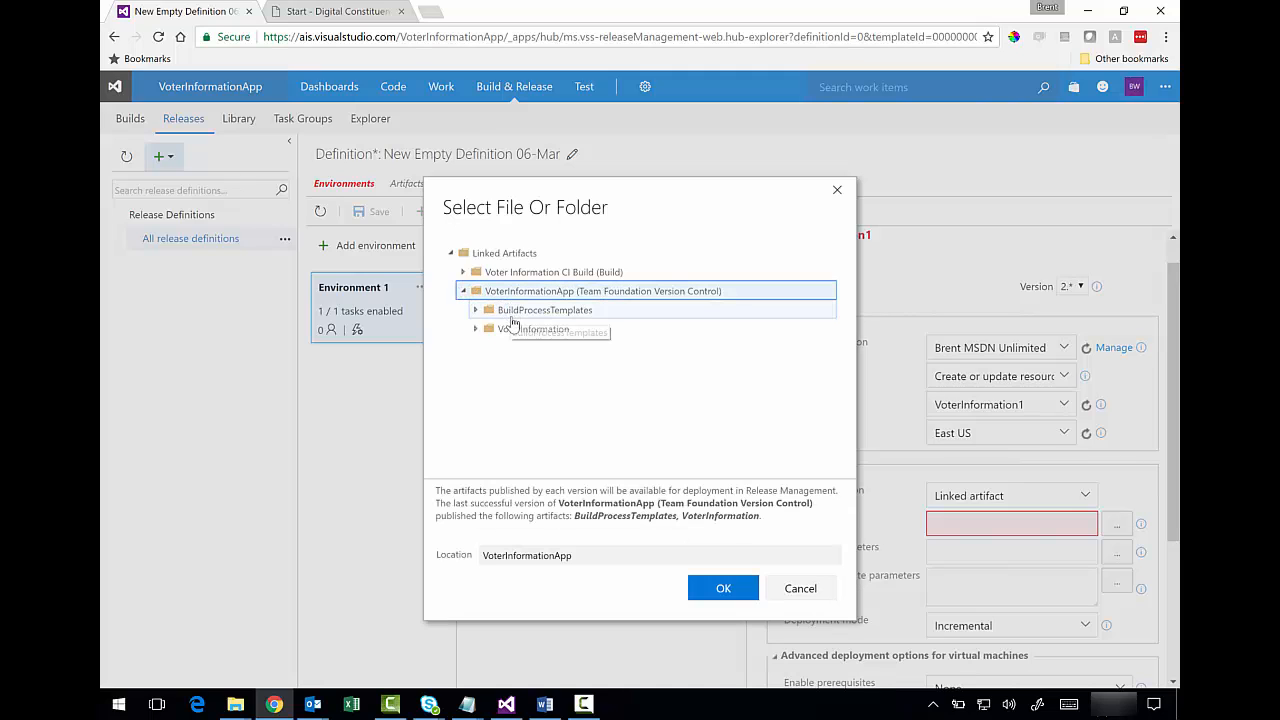
left_click(475, 330)
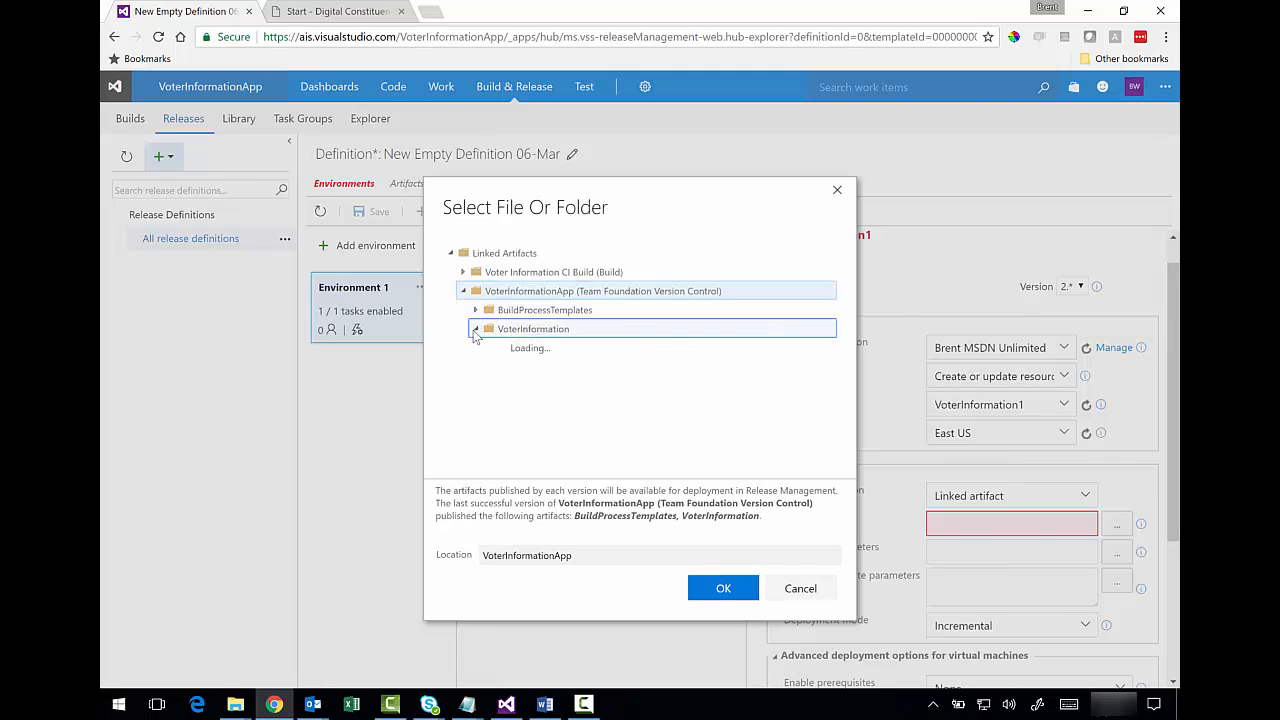
left_click(489, 347)
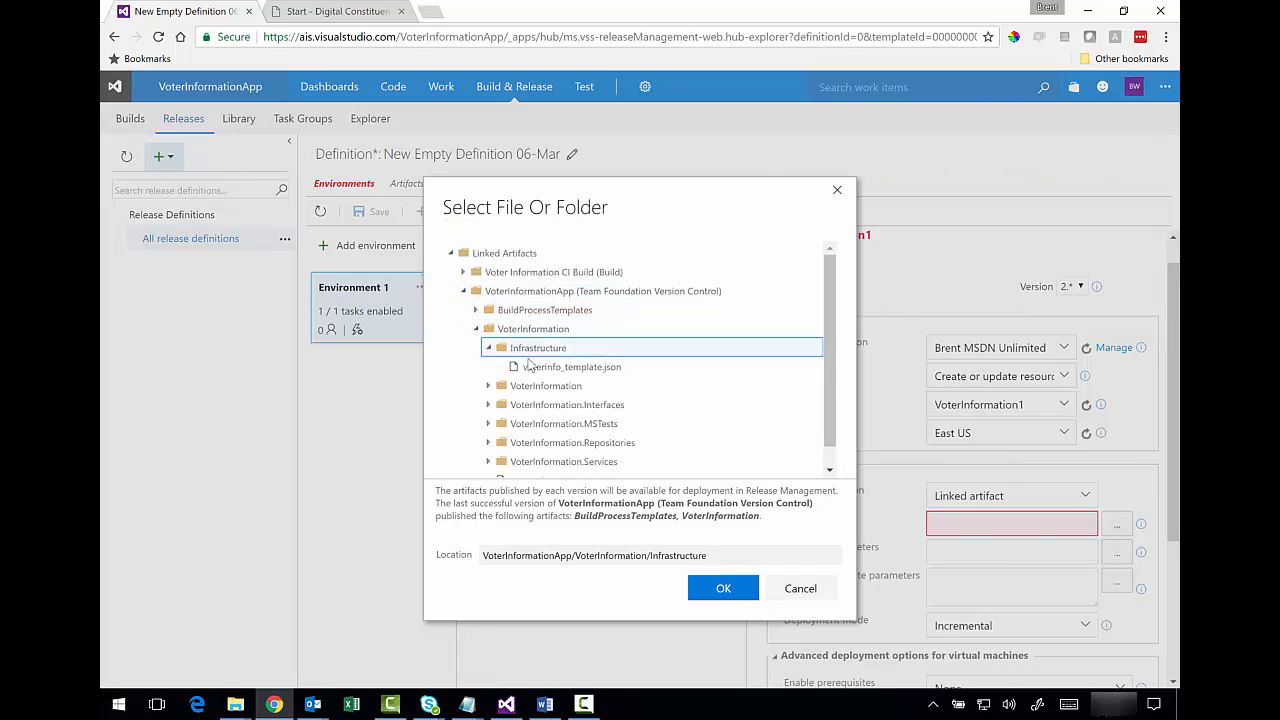
left_click(538, 369)
left_click(723, 588)
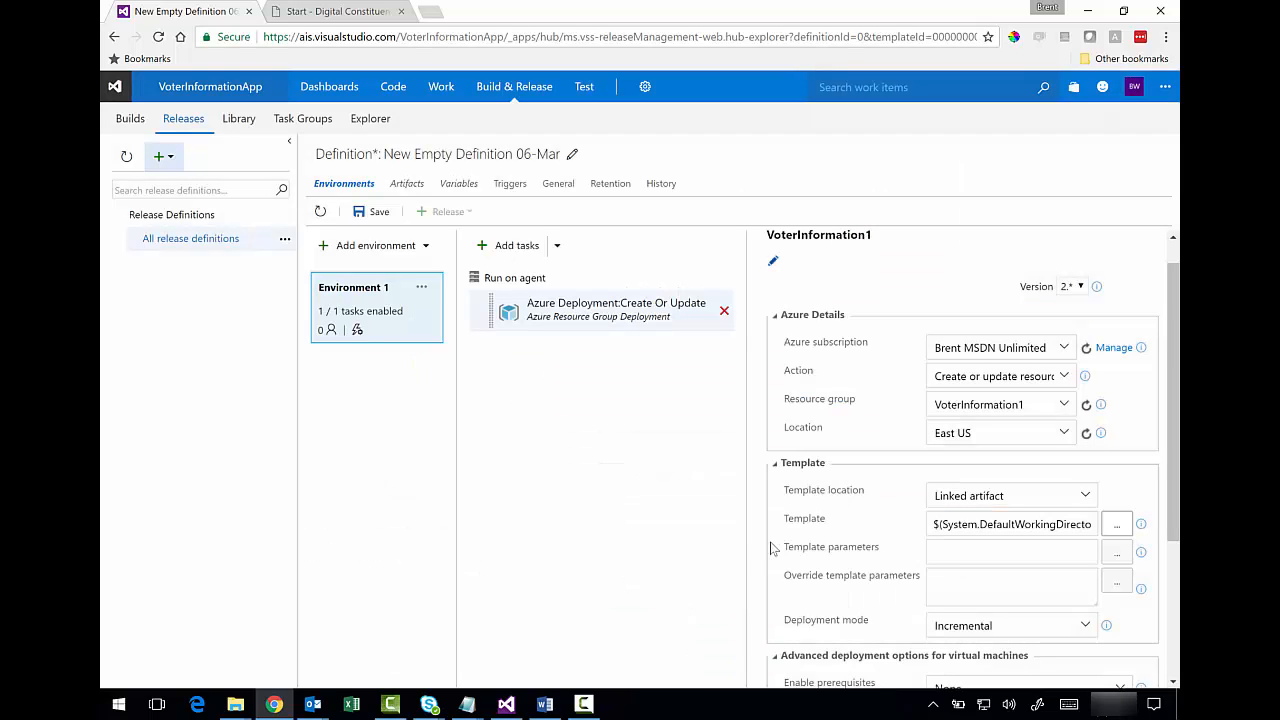
- Paste the override template parameters and save the release definition
left_click(964, 555)
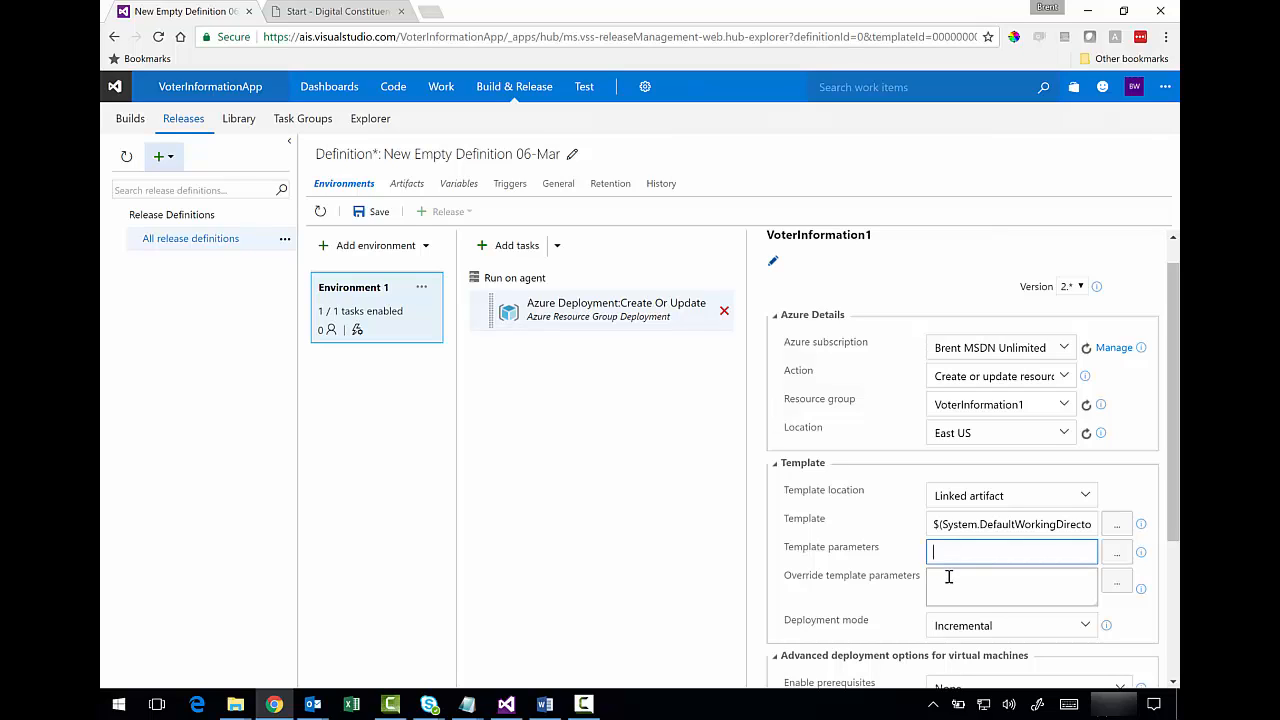
left_click(948, 577)
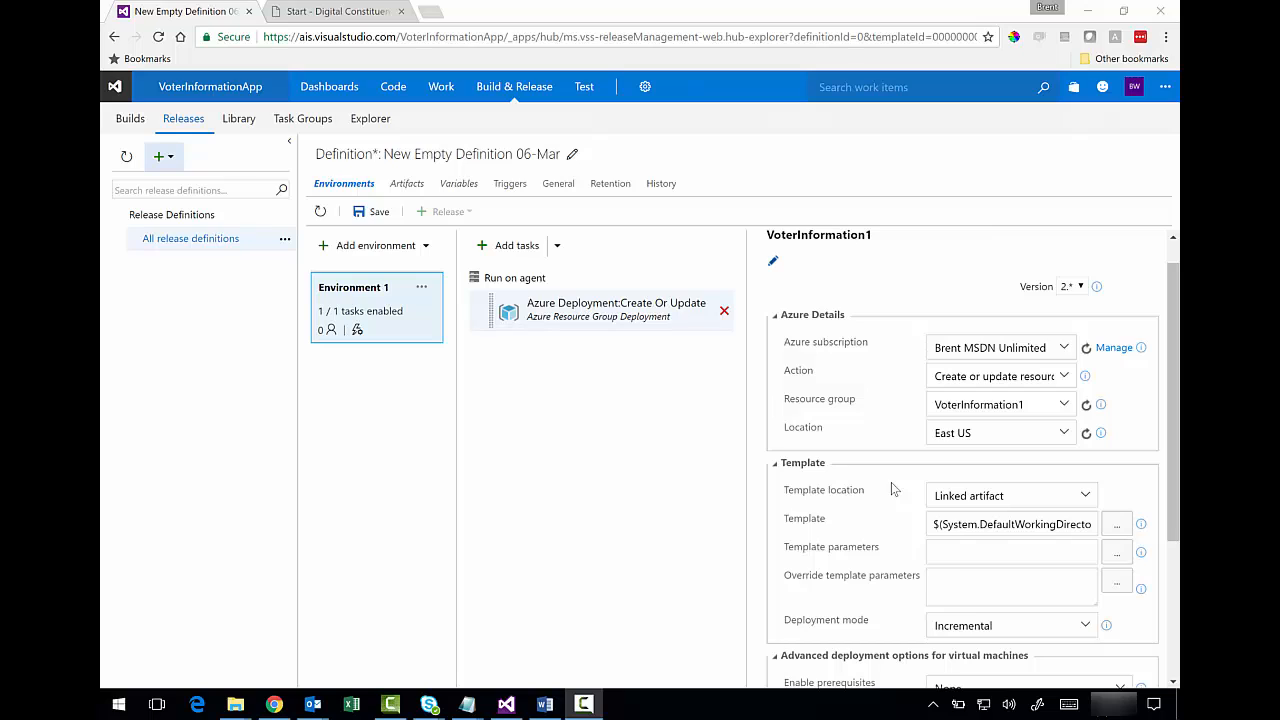
left_click(978, 582)
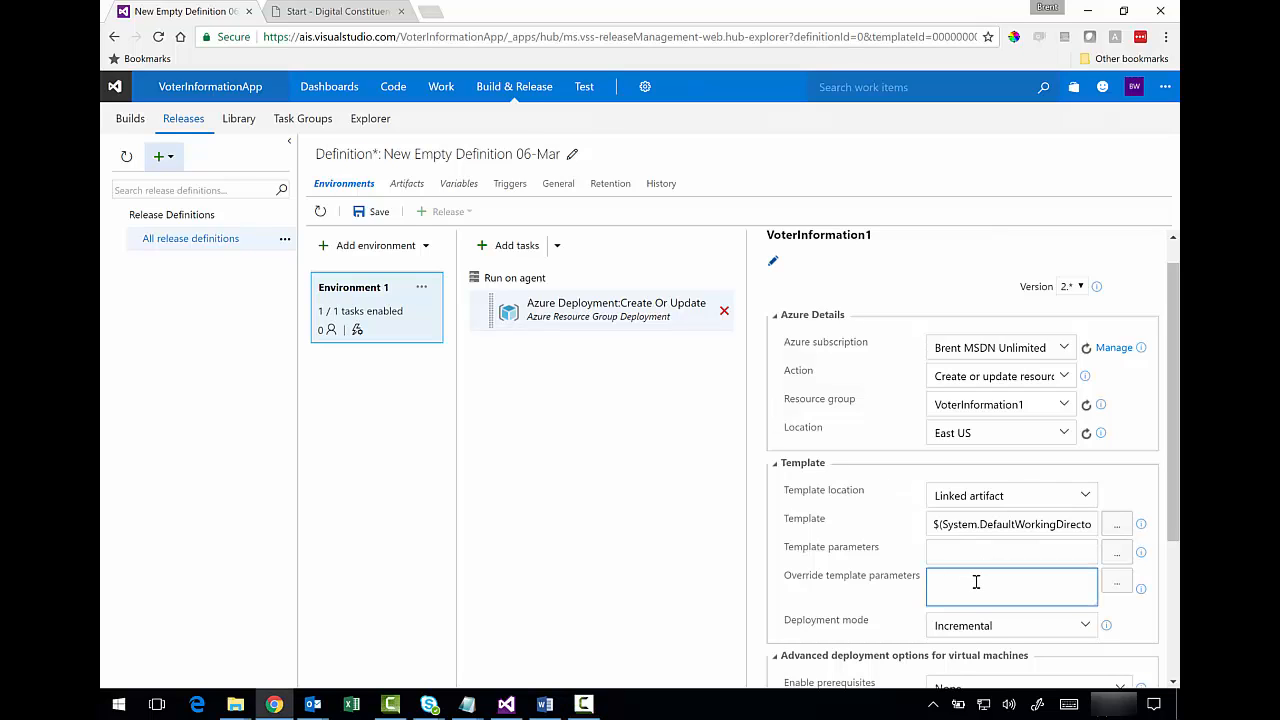
key("ctrl+v")
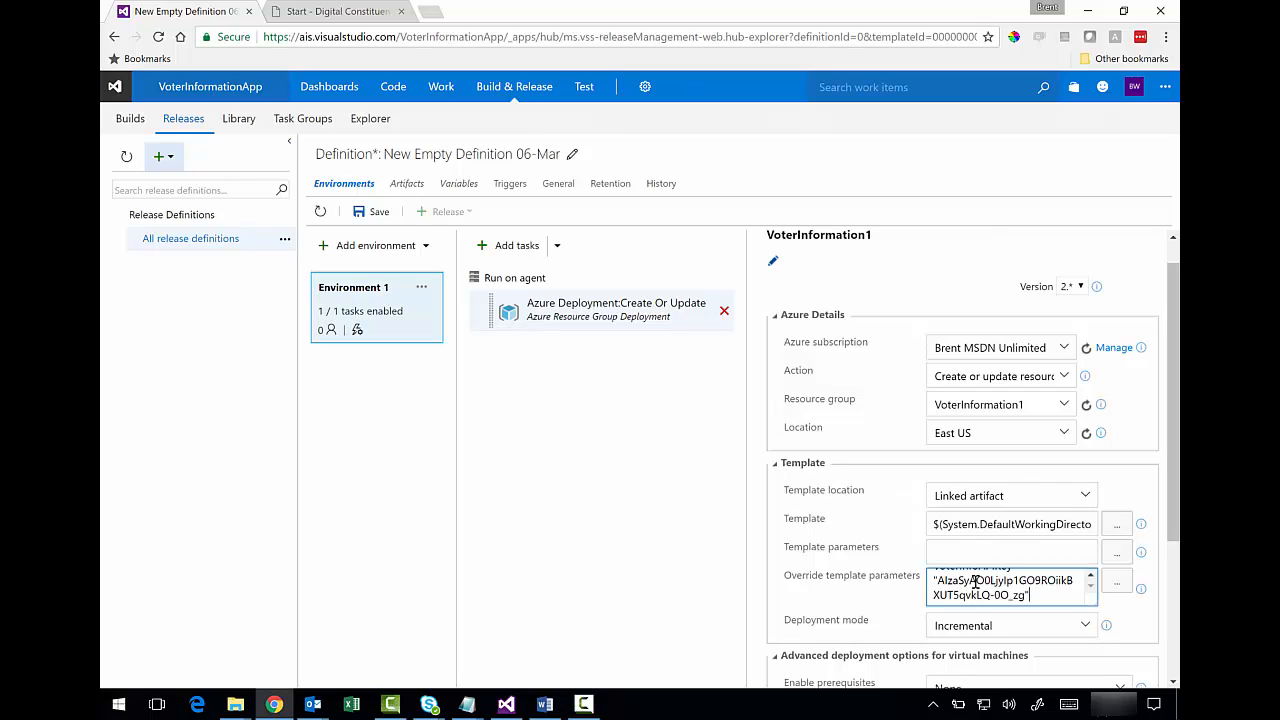
scroll(1092, 582, "up", 2)
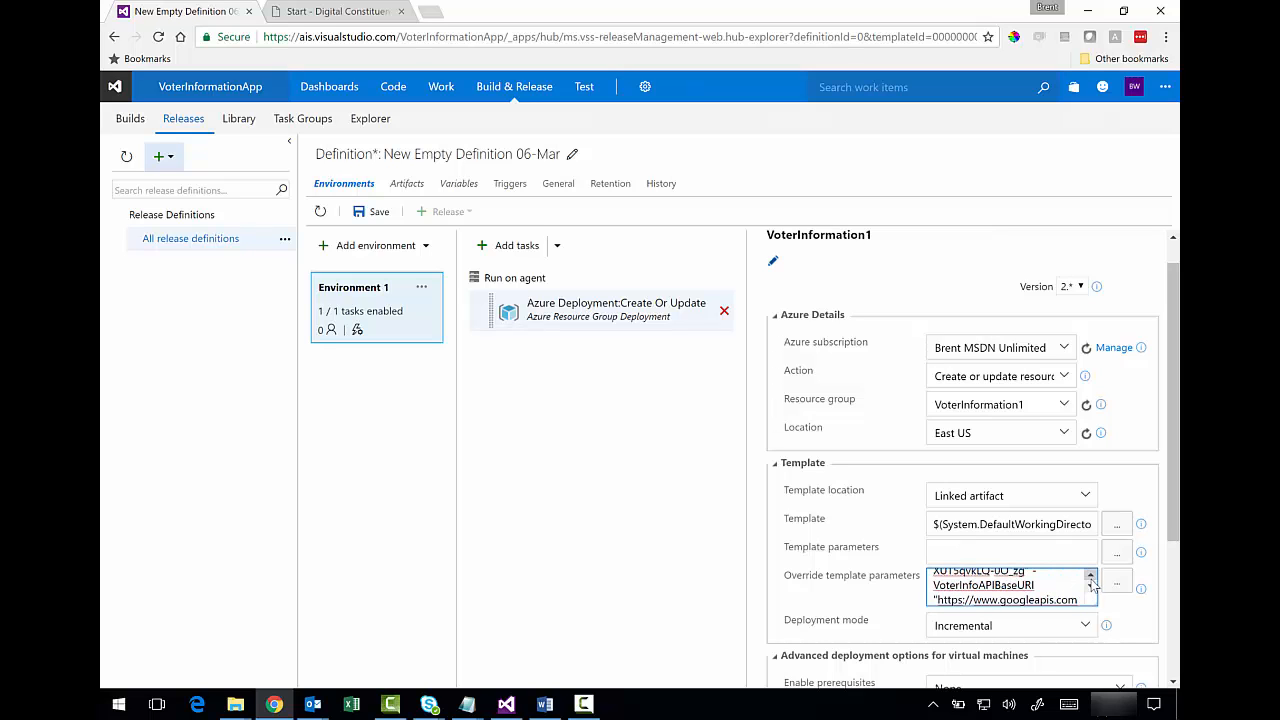
scroll(1092, 582, "down", 2)
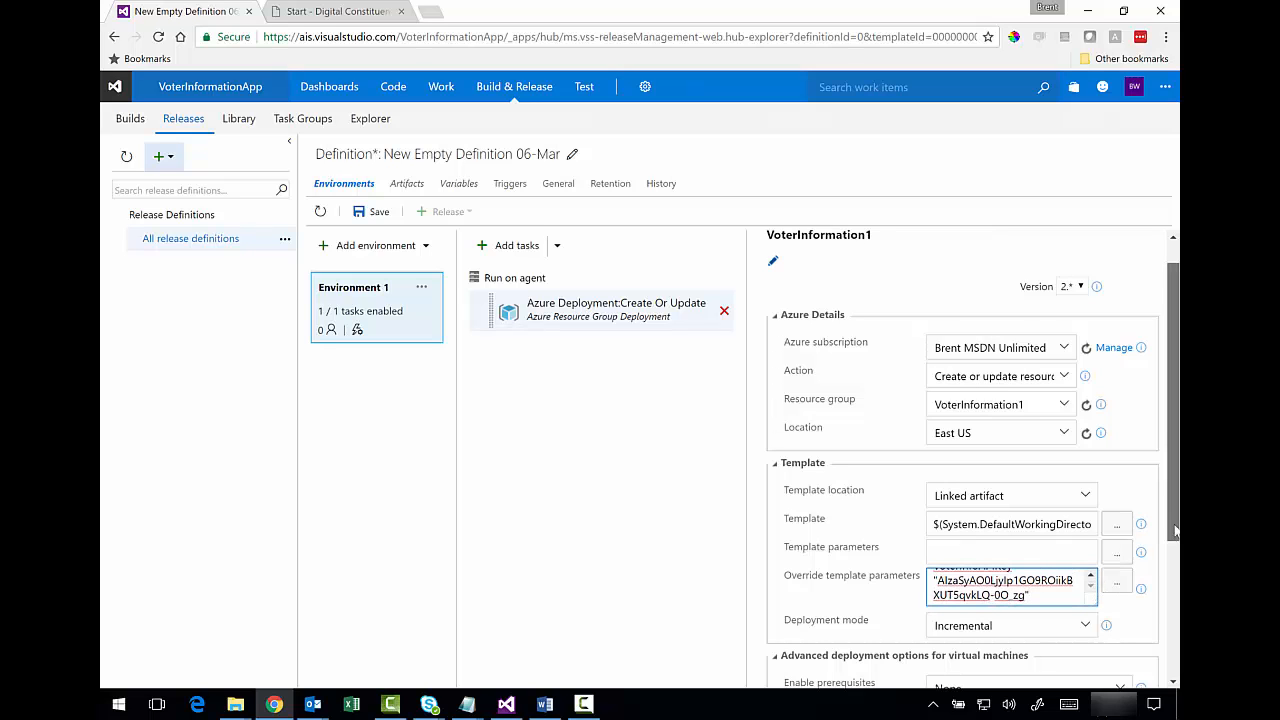
scroll(1016, 530, "down", 3)
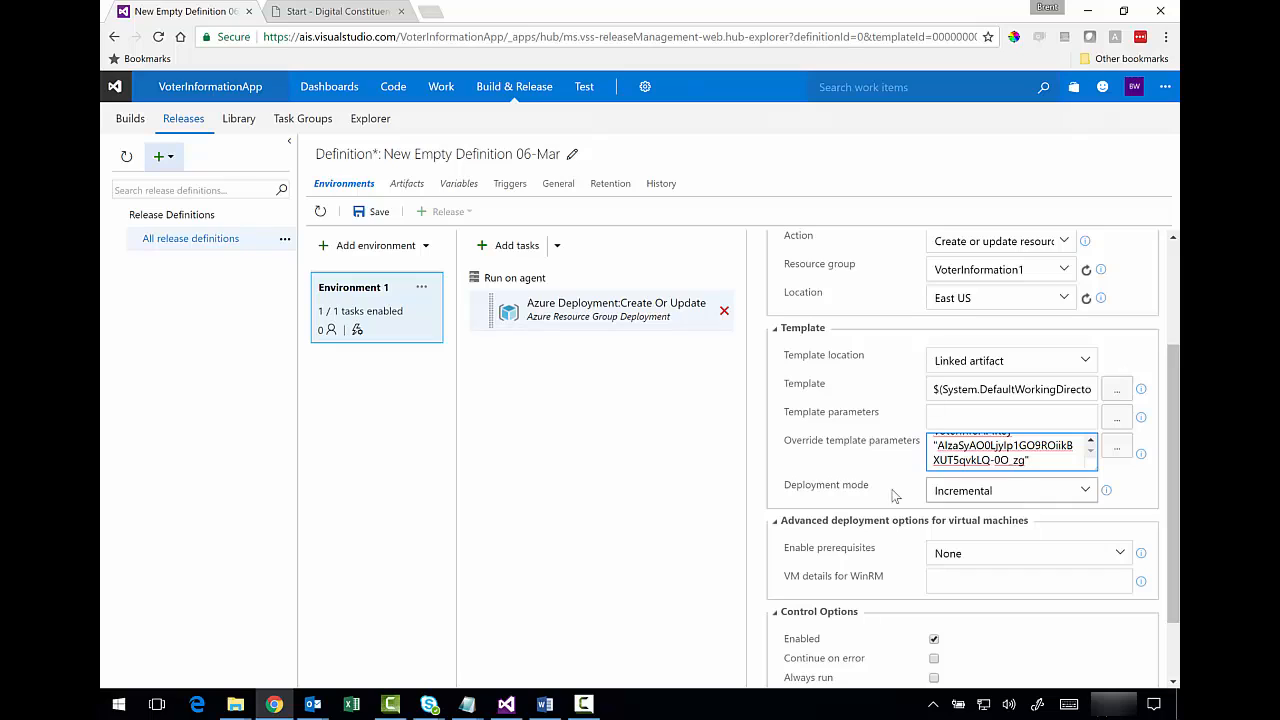
left_click_drag(876, 489, 775, 484)
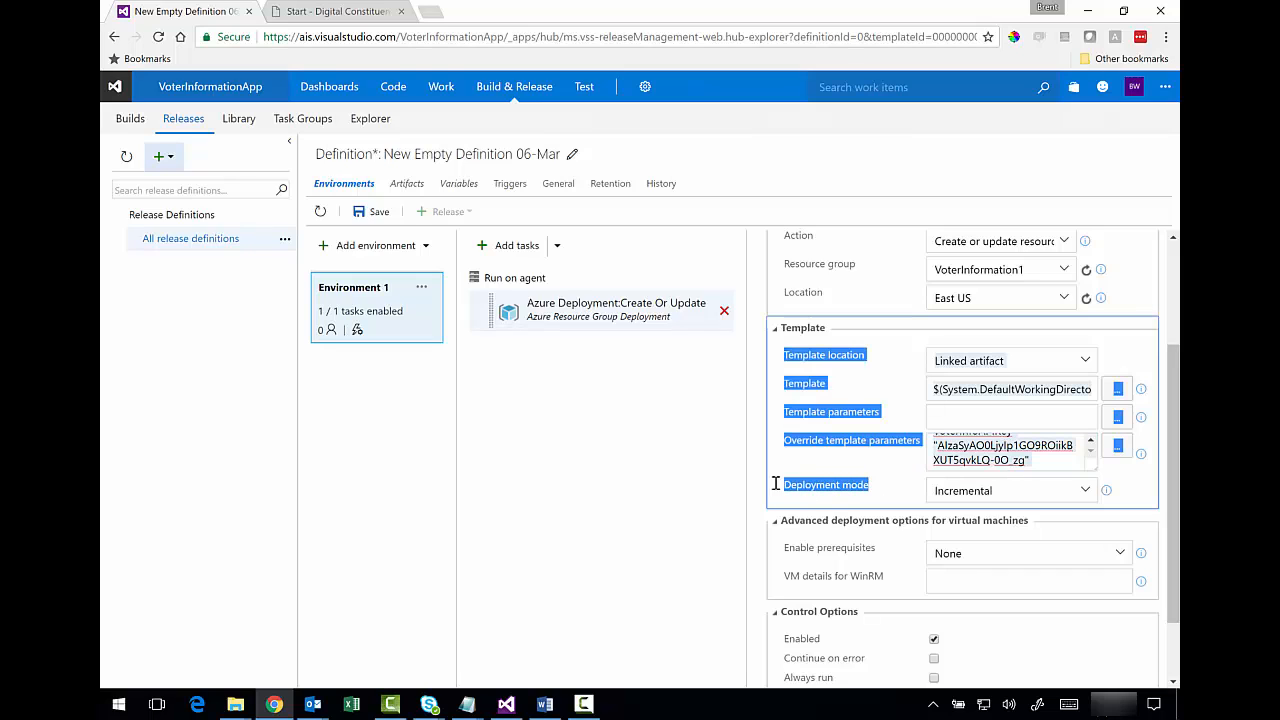
left_click(834, 494)
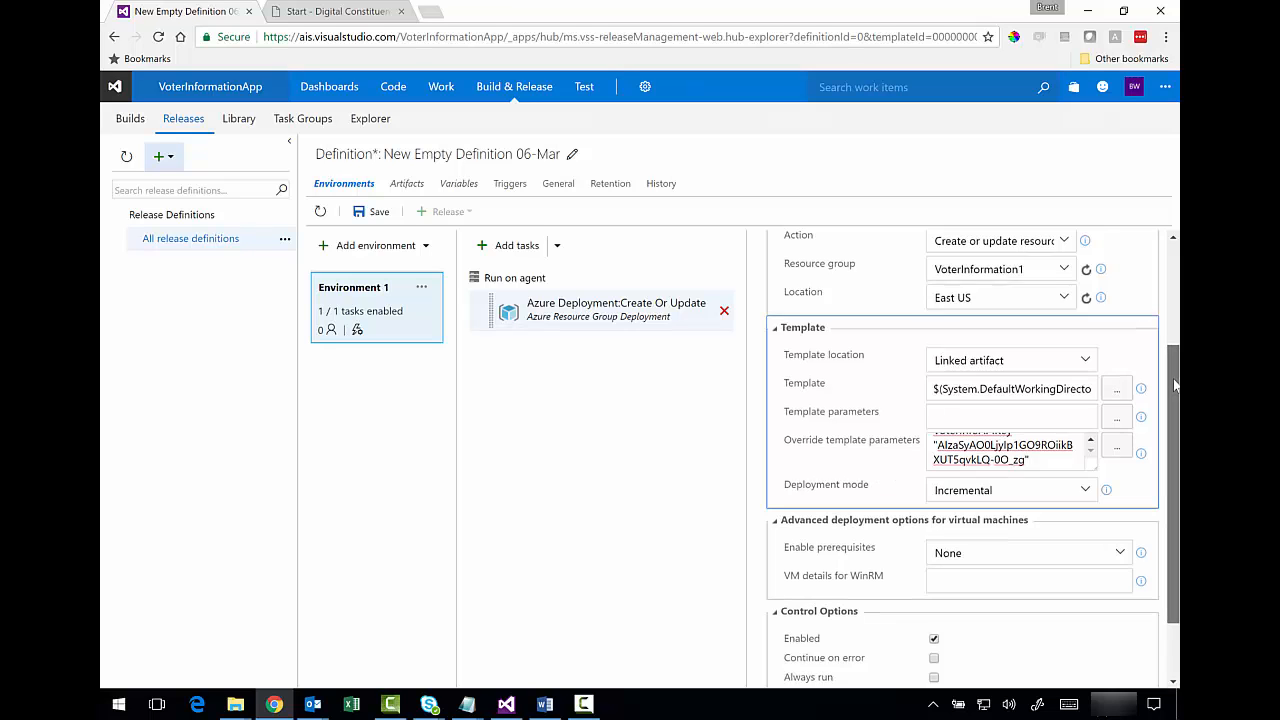
left_click_drag(1175, 383, 1174, 443)
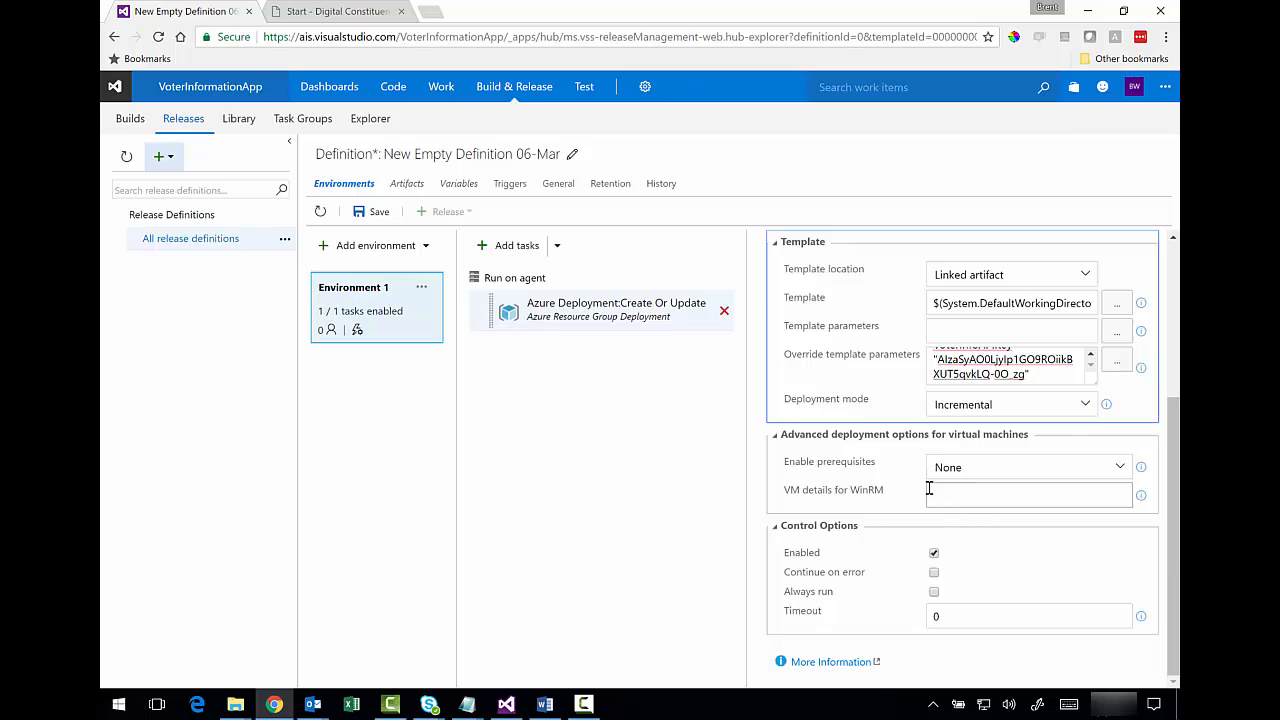
left_click(369, 213)
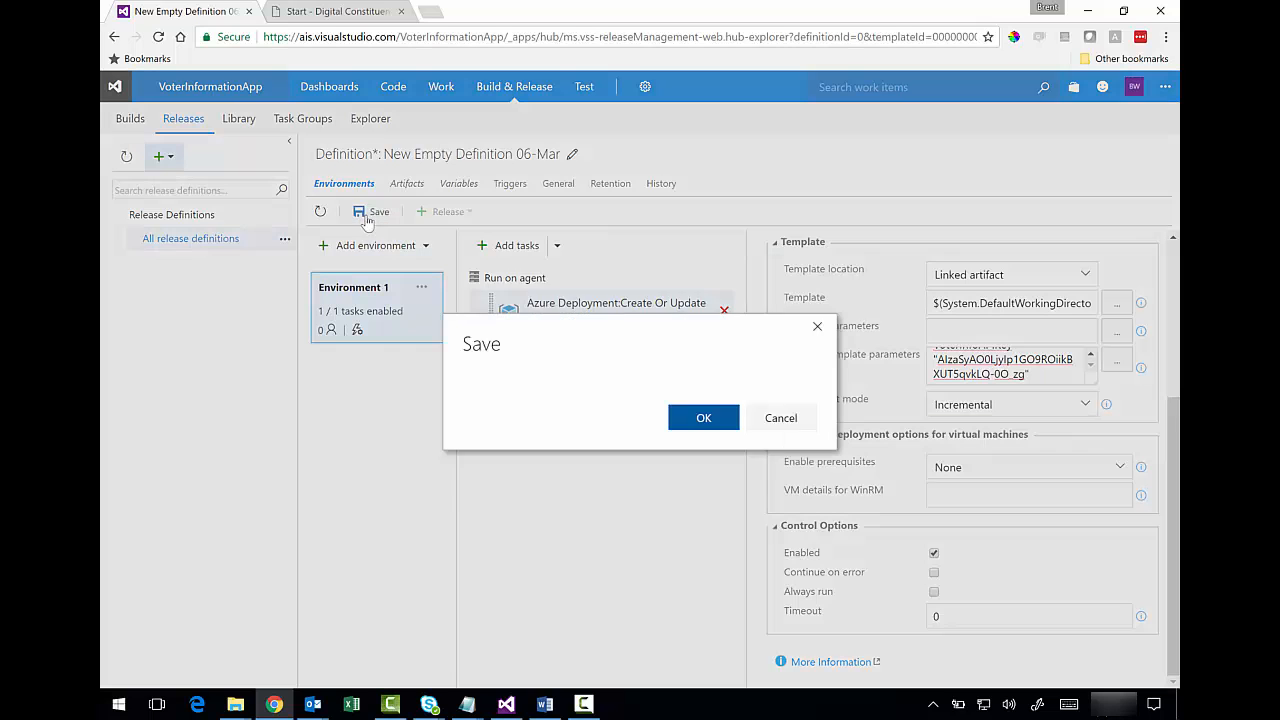
- Save with the comment 'Initial config of Azure resource deployment to support app deployment'
left_click(590, 373)
type("I")
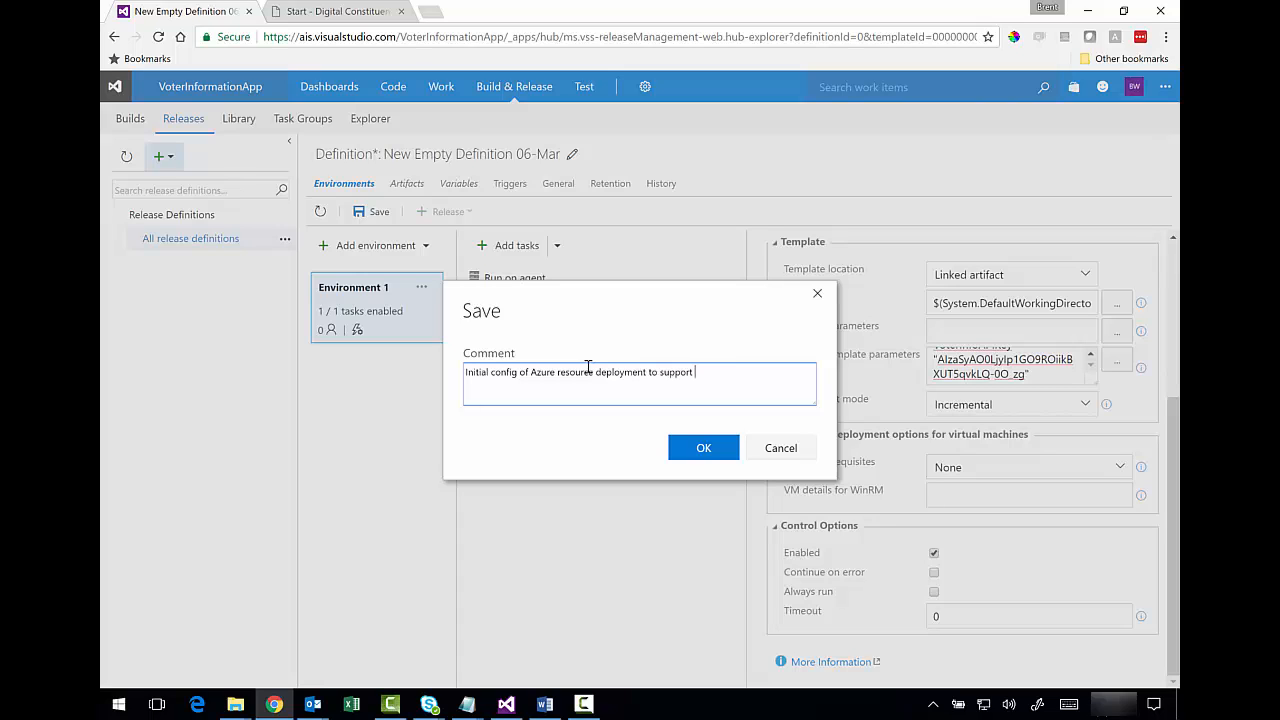
type("app deployment.")
left_click(704, 452)
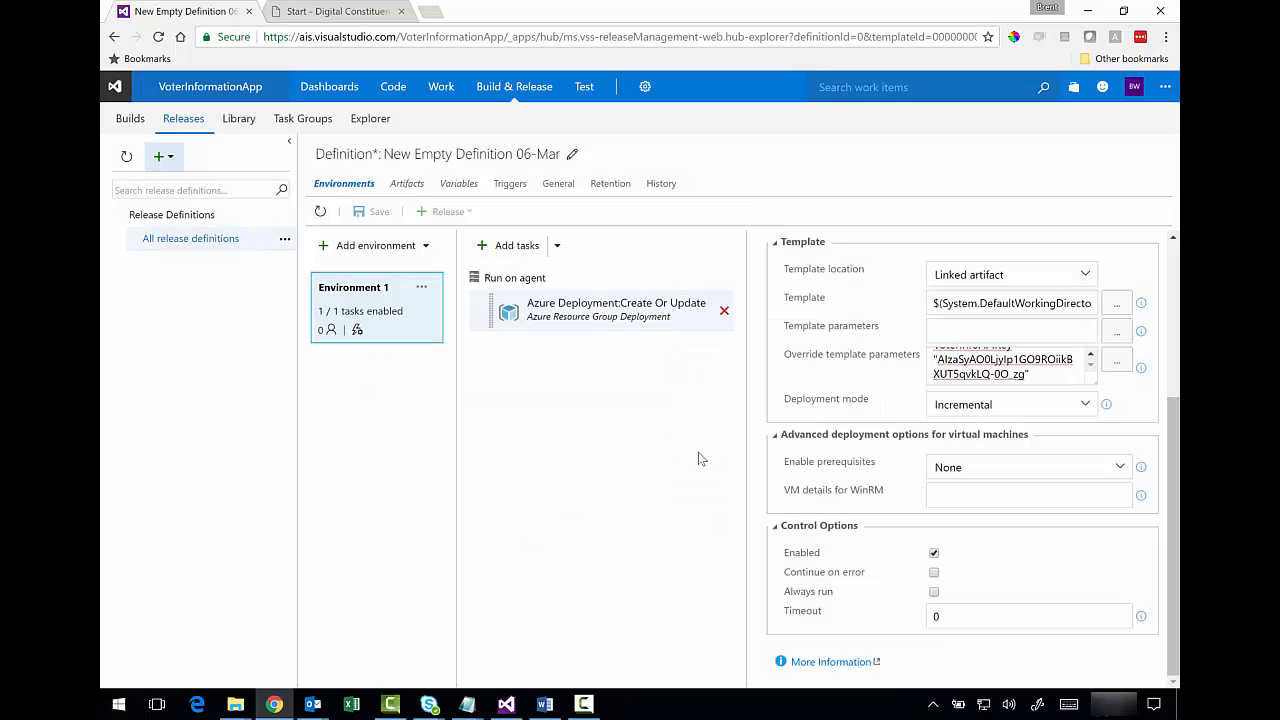
left_click(447, 211)
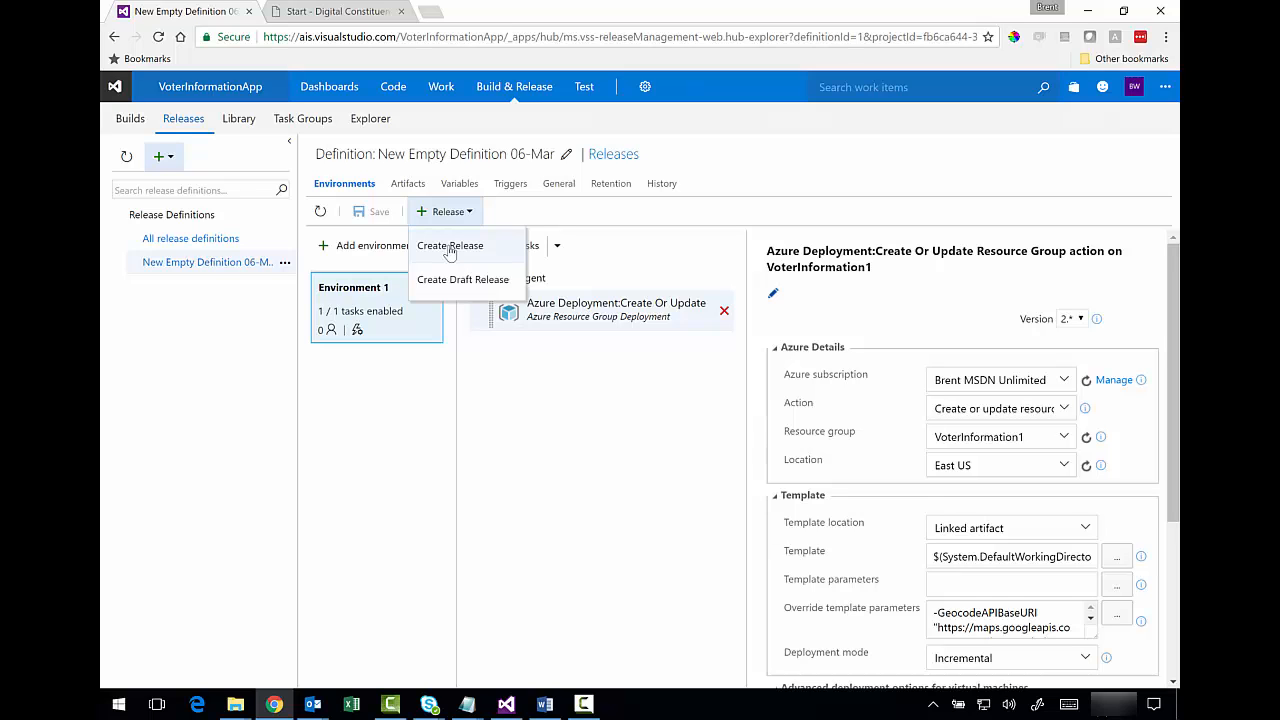
- Create Release-1 using build 20170306.4 and Changeset 5099 for the VoterInformationApp artifact
left_click(449, 249)
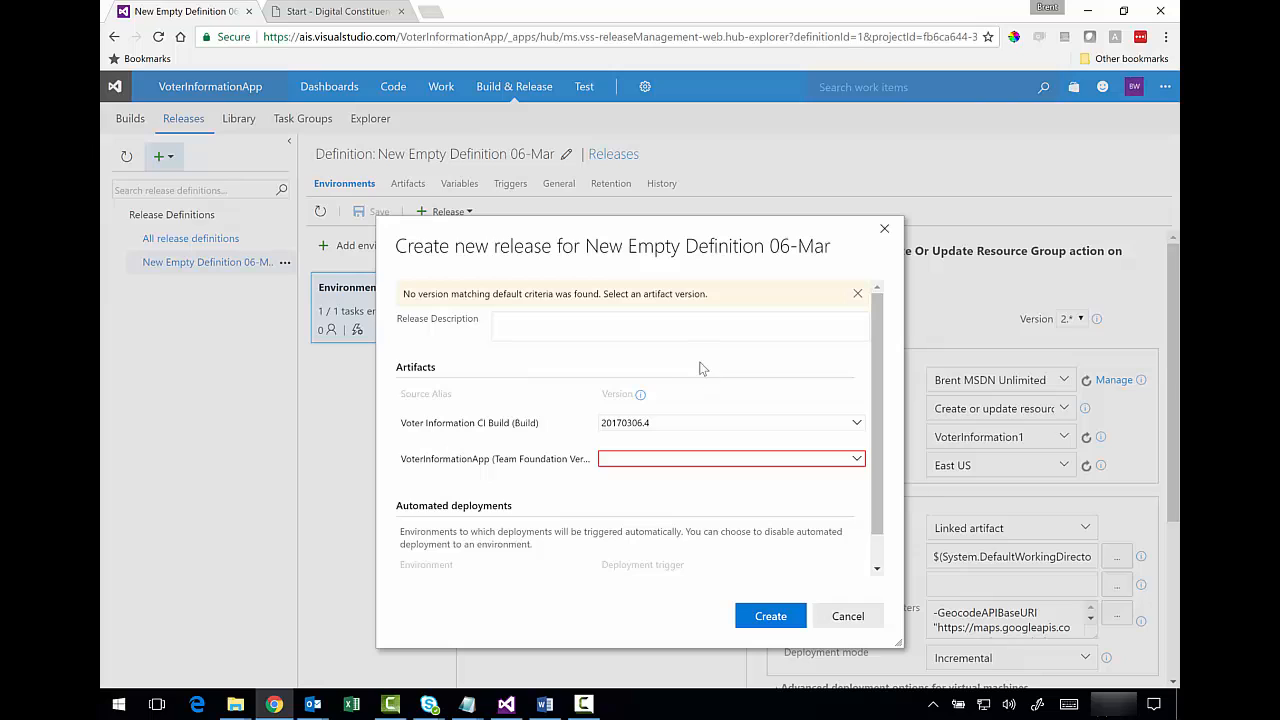
left_click(856, 459)
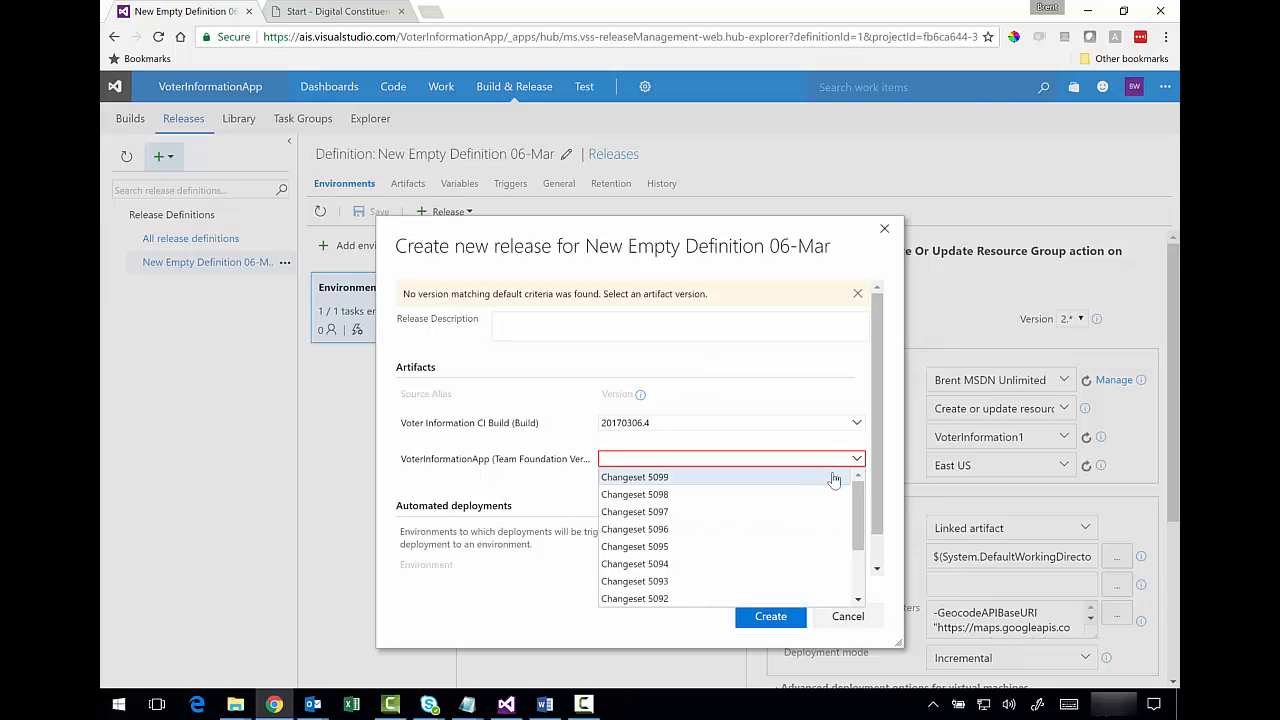
left_click(815, 478)
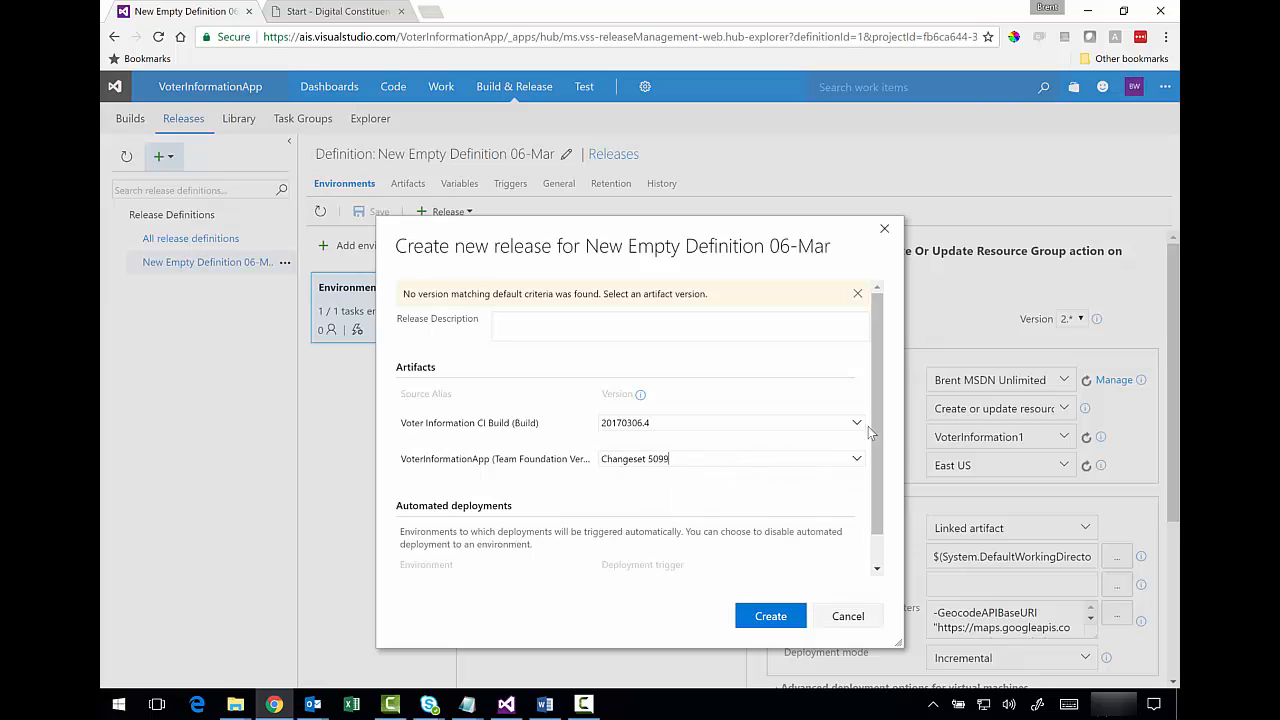
mouse_move(876, 413)
left_mouse_down()
mouse_move(872, 468)
mouse_move(877, 413)
left_mouse_up()
left_click(771, 614)
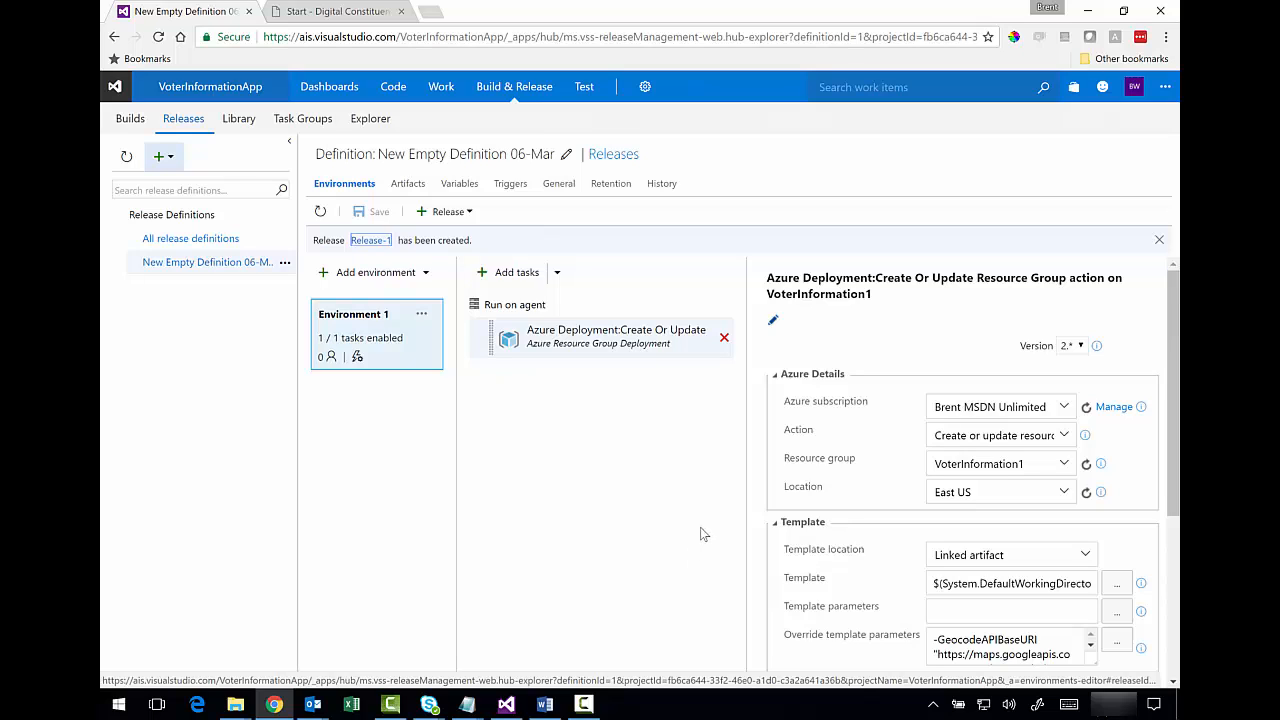
- Open Release-1 from the definition's releases list and view its deployment logs
left_click(285, 263)
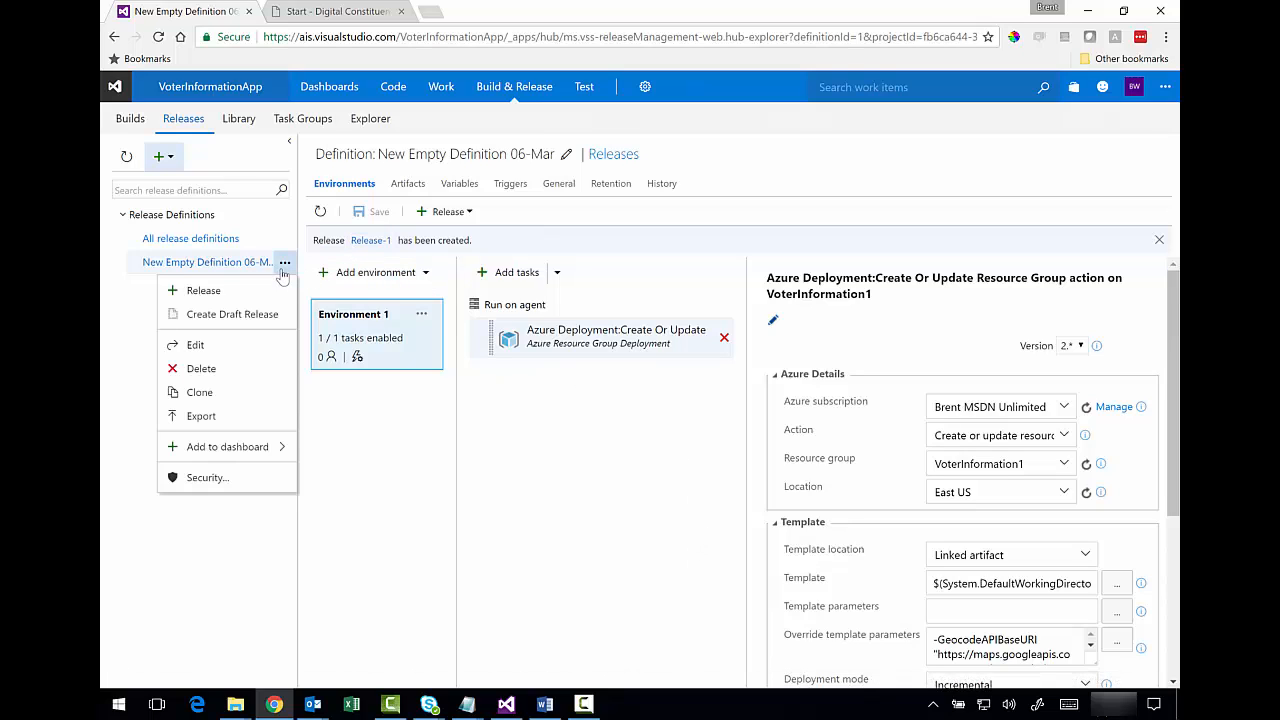
left_click(517, 485)
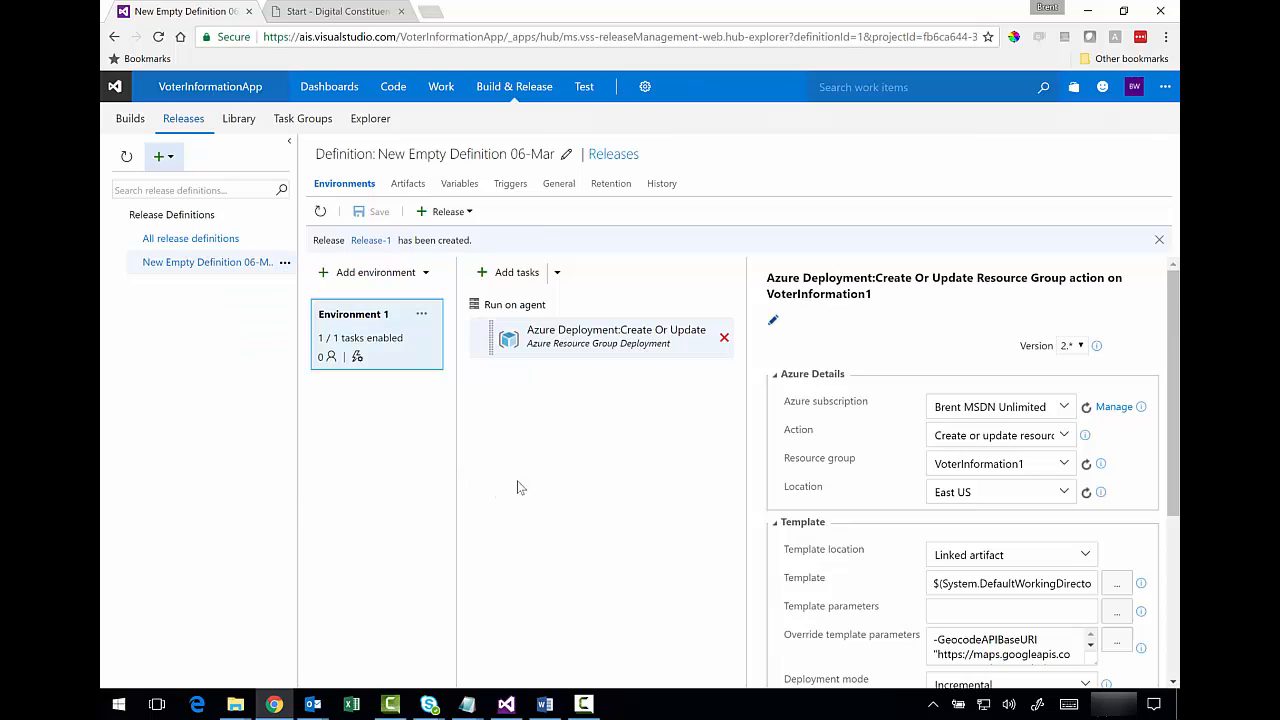
left_click(609, 155)
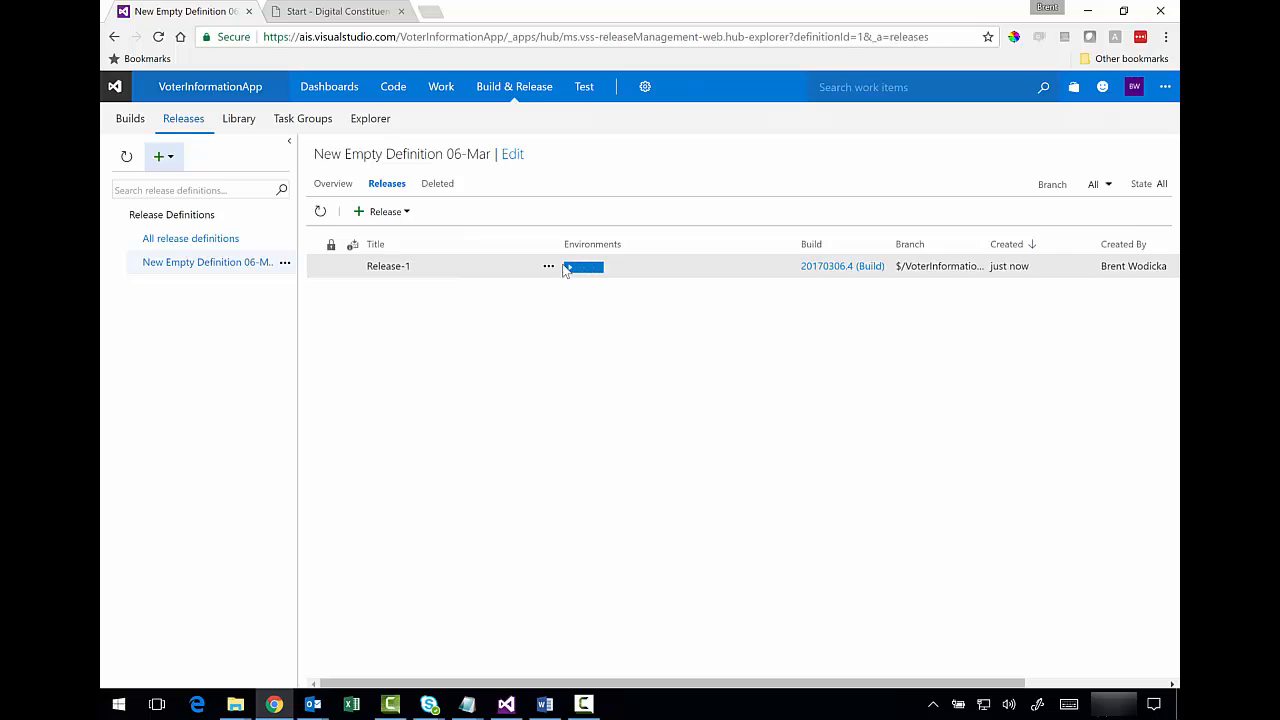
left_click(548, 268)
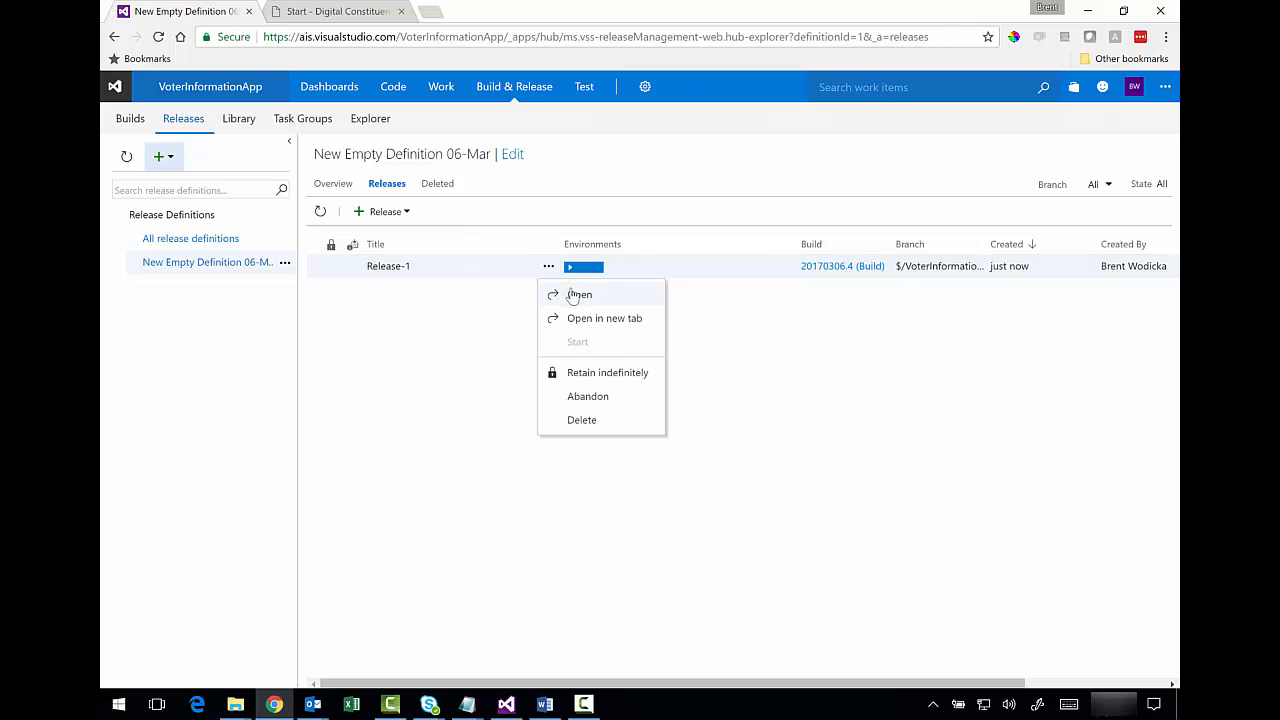
left_click(572, 293)
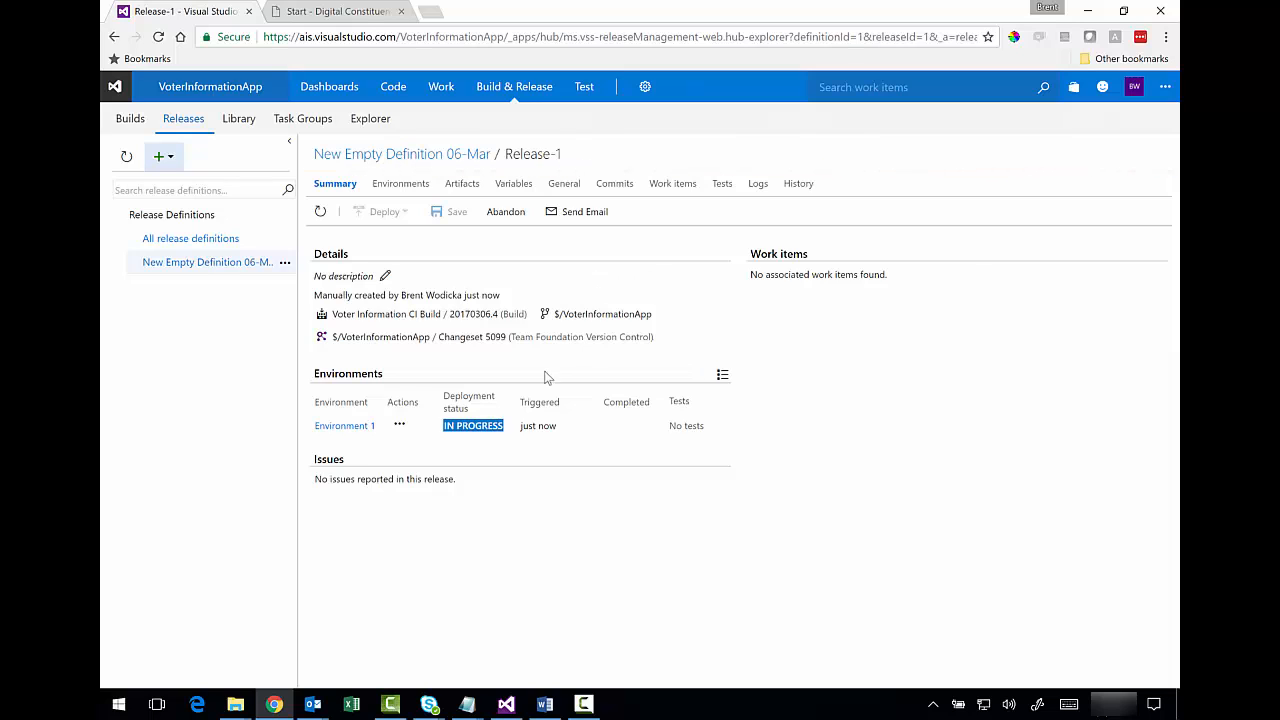
left_click(757, 188)
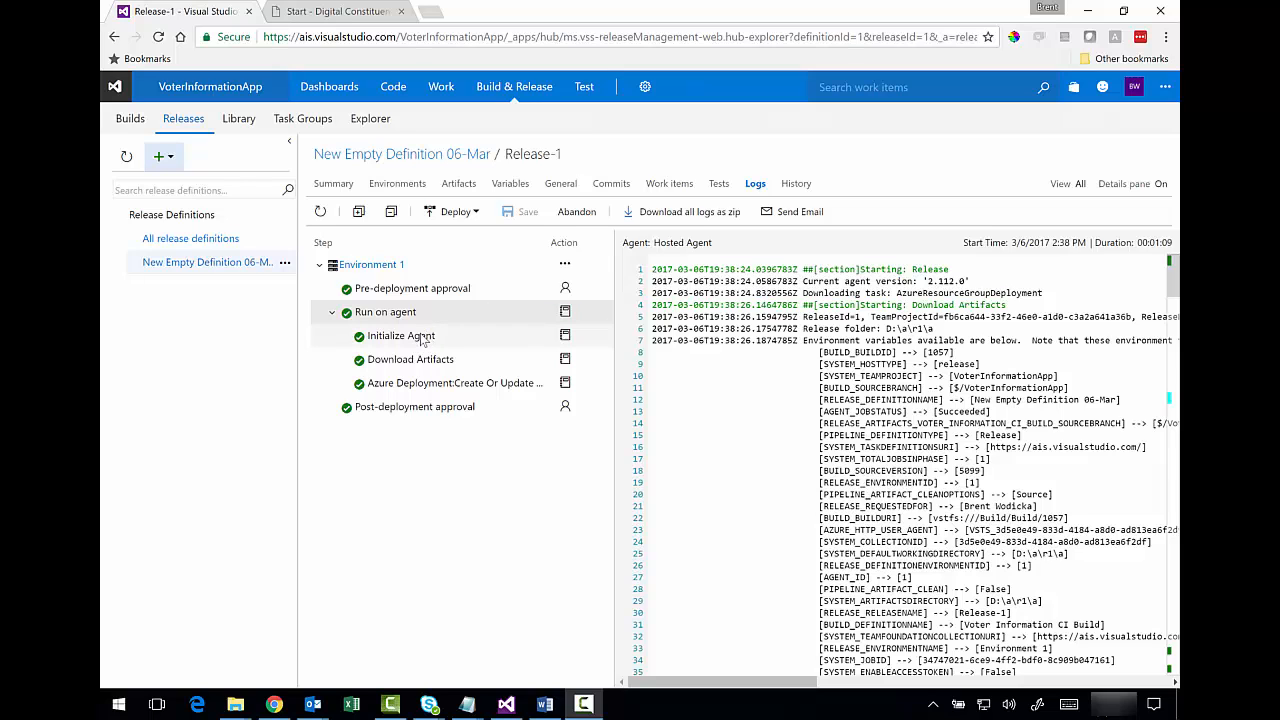
- Review the Initialize Agent, Download Artifacts and Azure Deployment logs, confirming the template deployed successfully
left_click(421, 338)
left_click(426, 356)
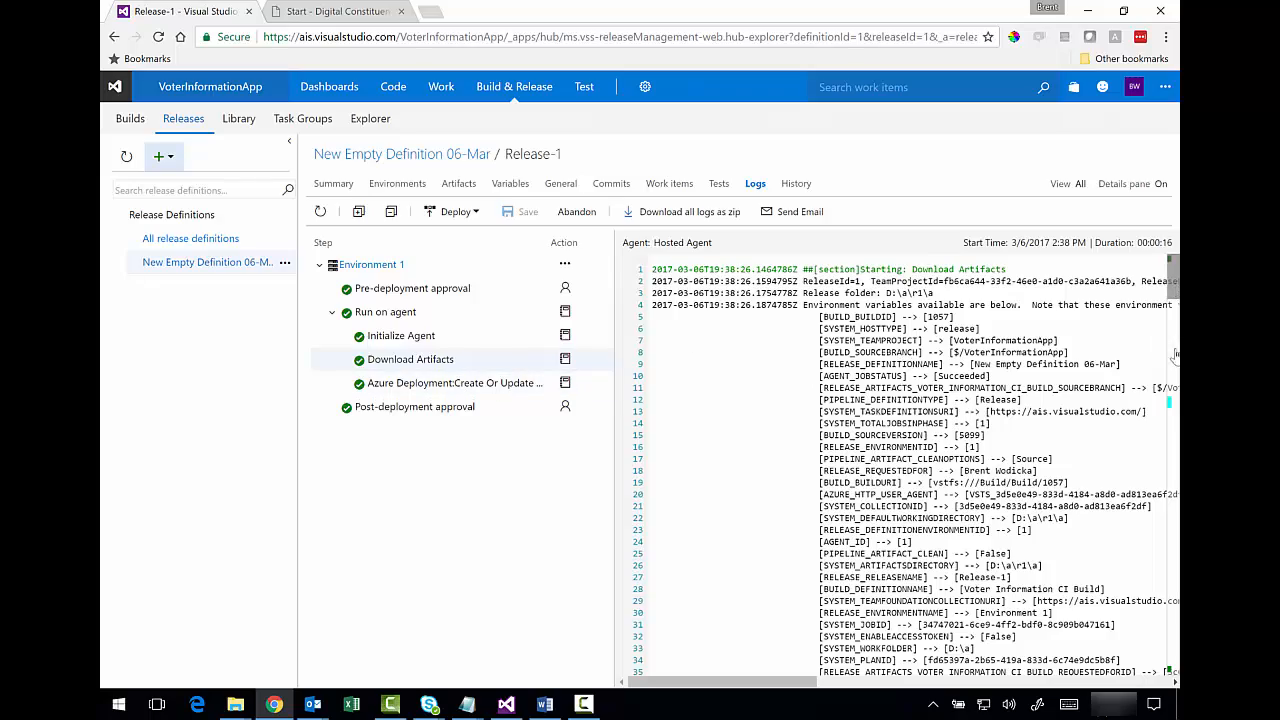
left_click_drag(1175, 356, 1172, 270)
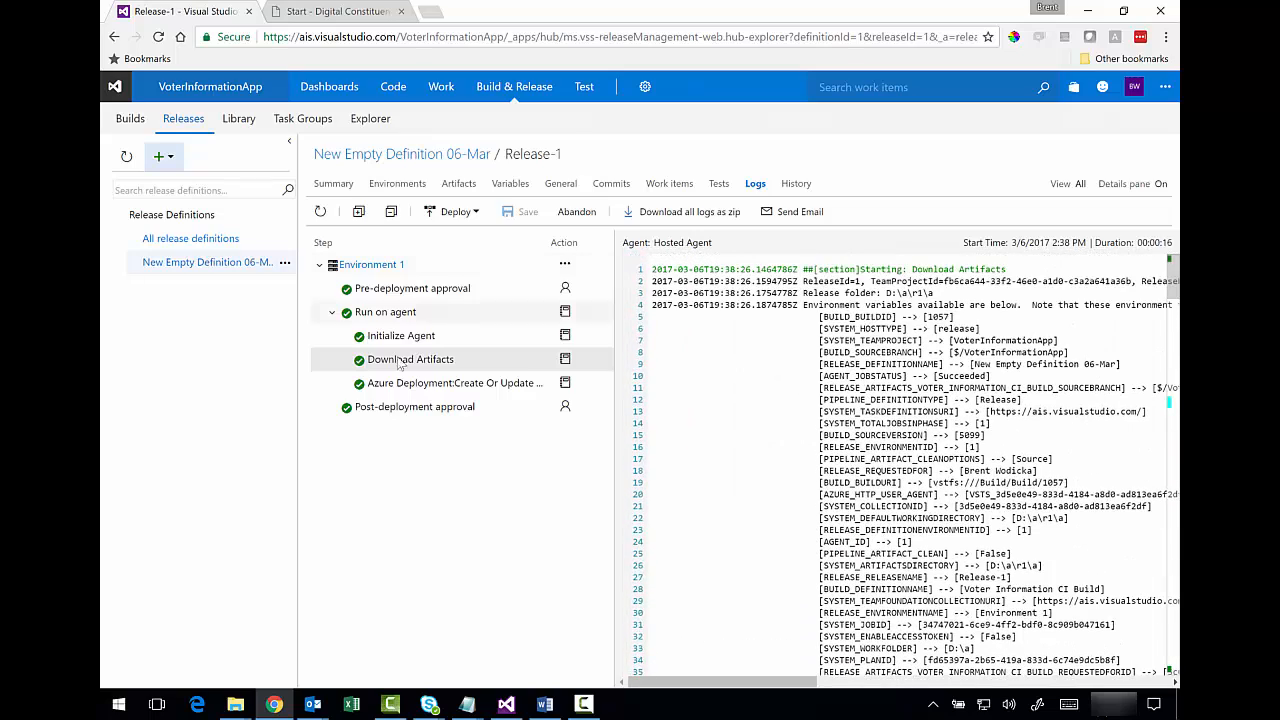
left_click(408, 390)
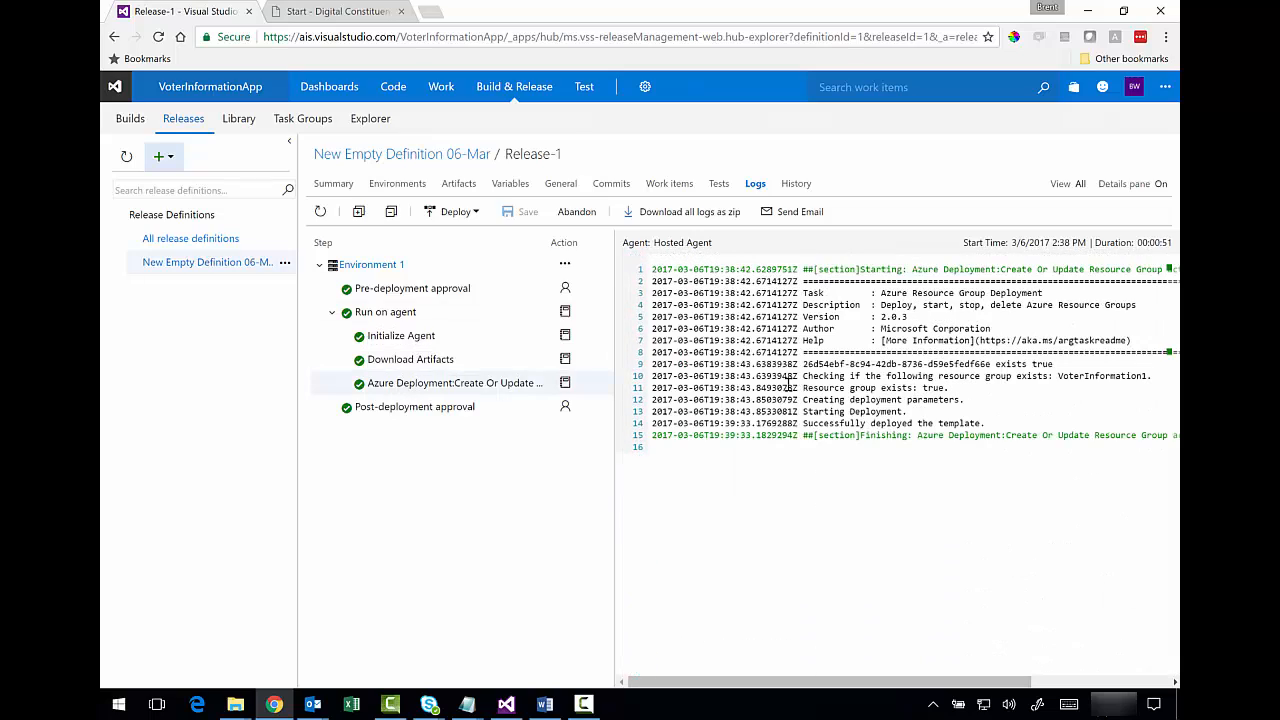
left_click_drag(786, 388, 913, 423)
left_click_drag(815, 297, 887, 343)
left_click(848, 368)
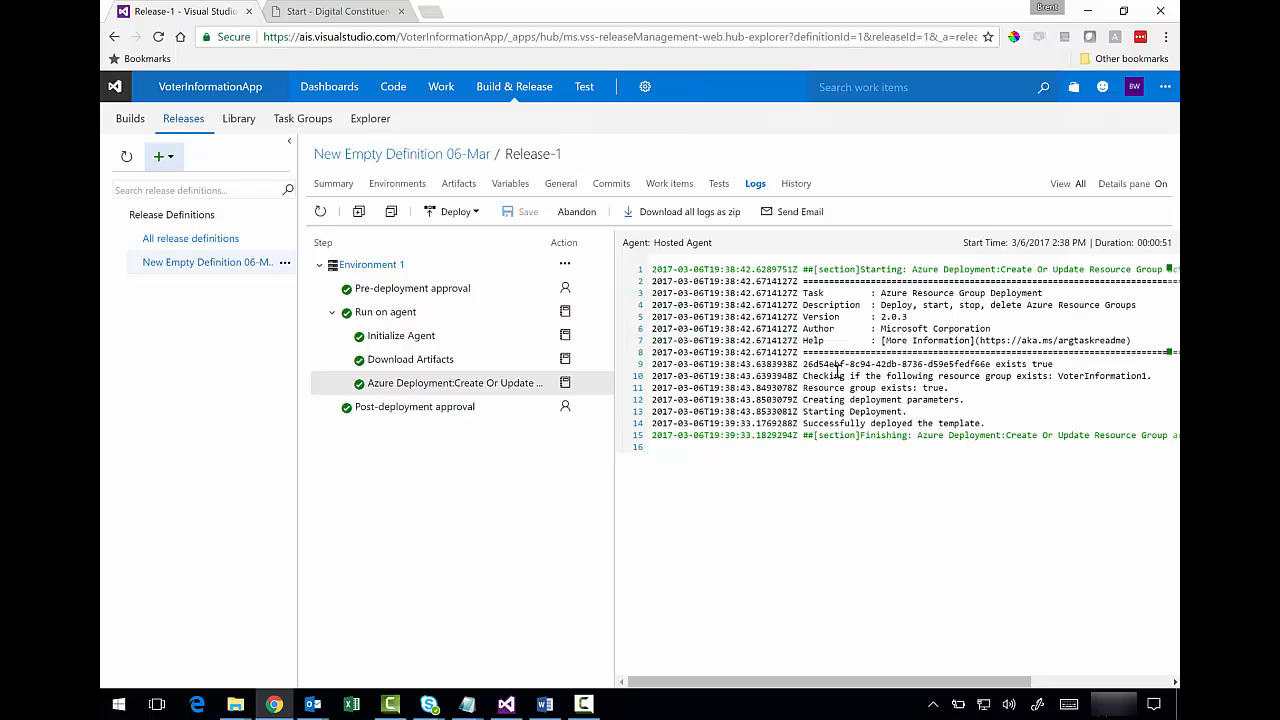
left_click(430, 12)
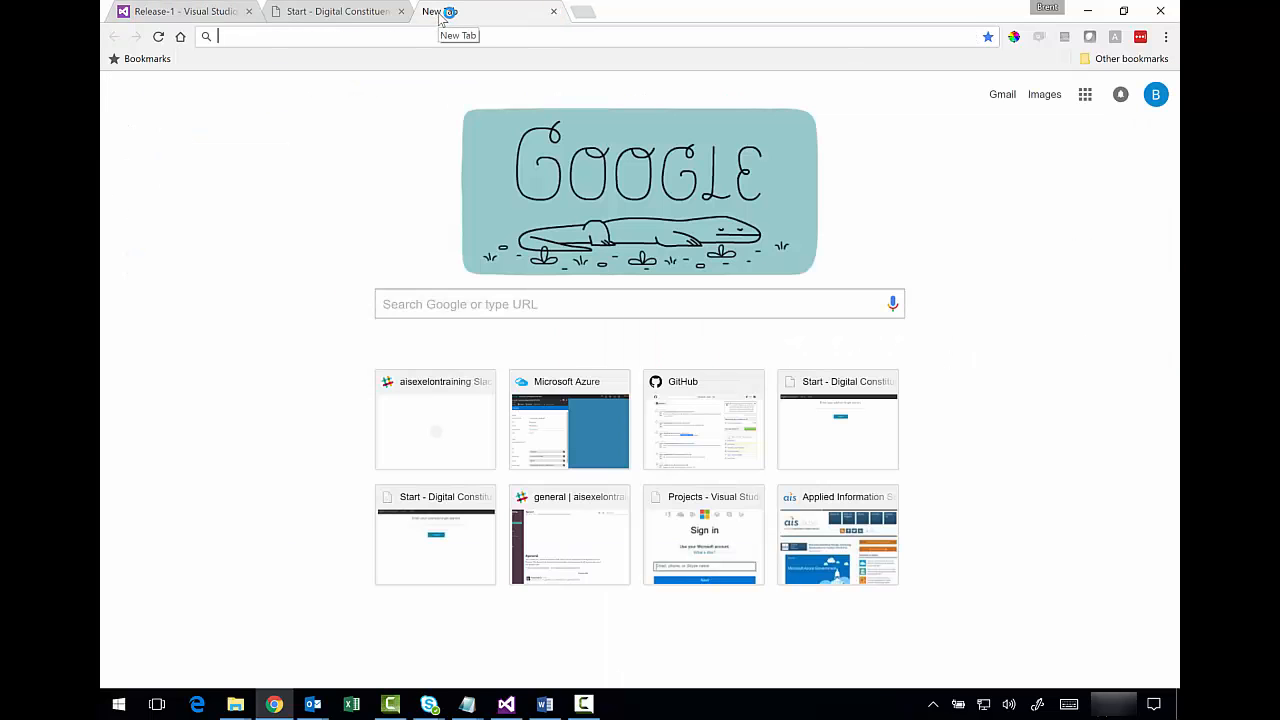
- Go to portal.azure.com and open VOTERINFORMATION1 from the dashboard's Resources tile
type("al.azure.us")
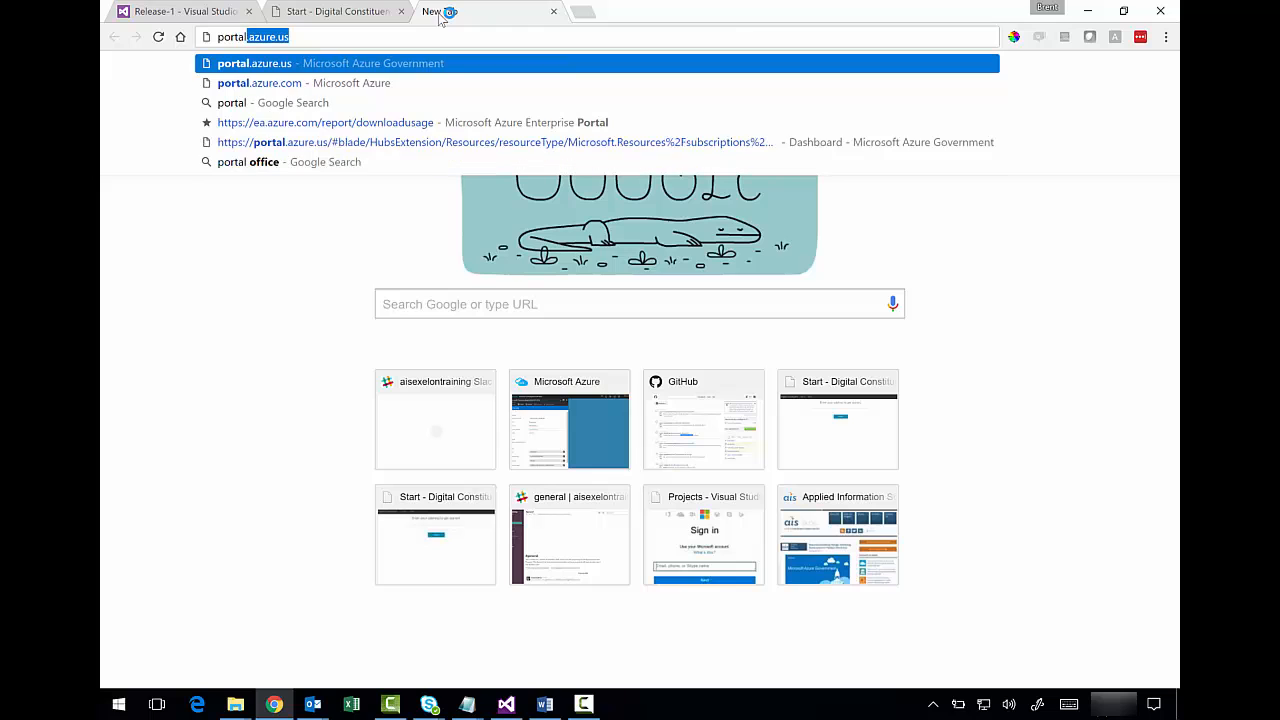
left_click(407, 83)
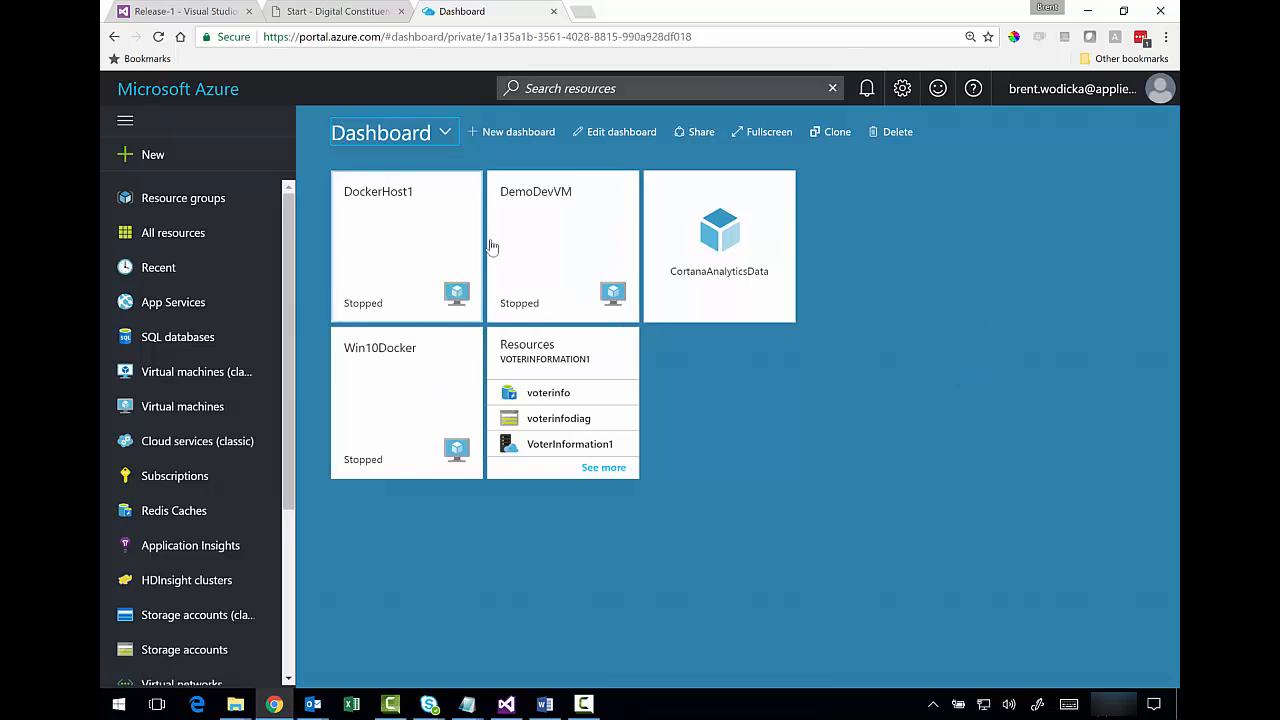
mouse_move(546, 354)
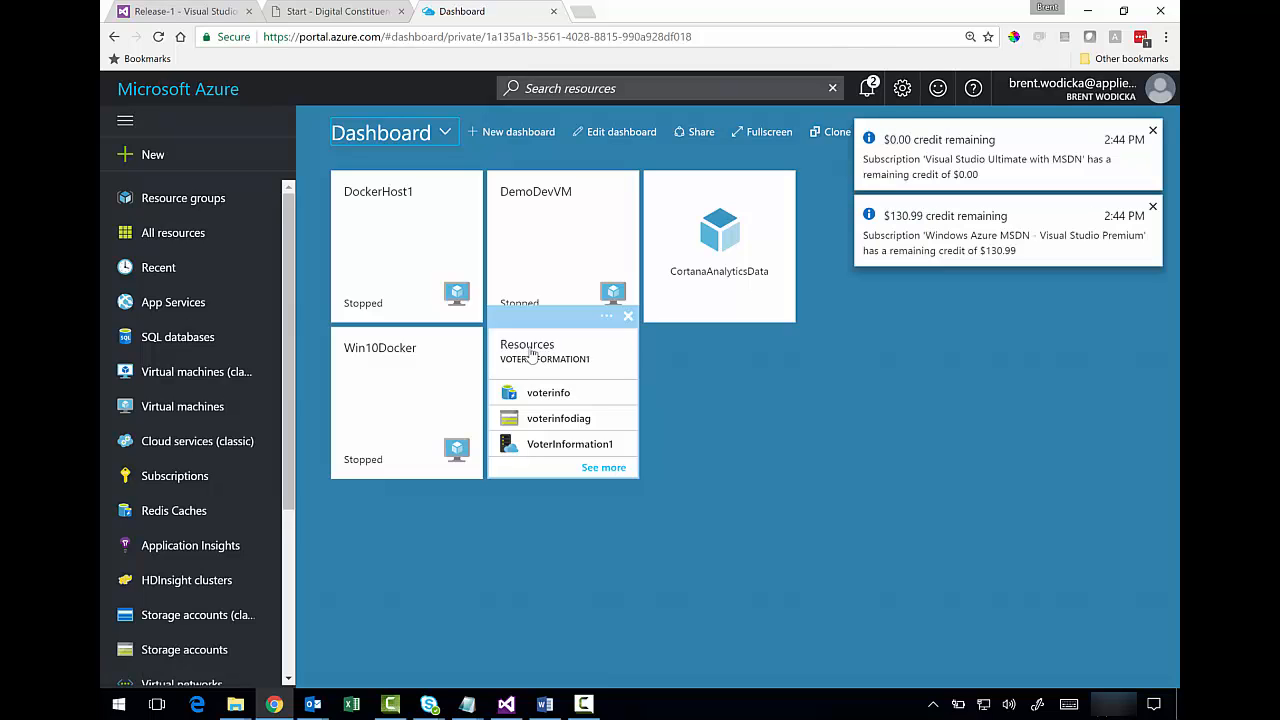
left_click(571, 346)
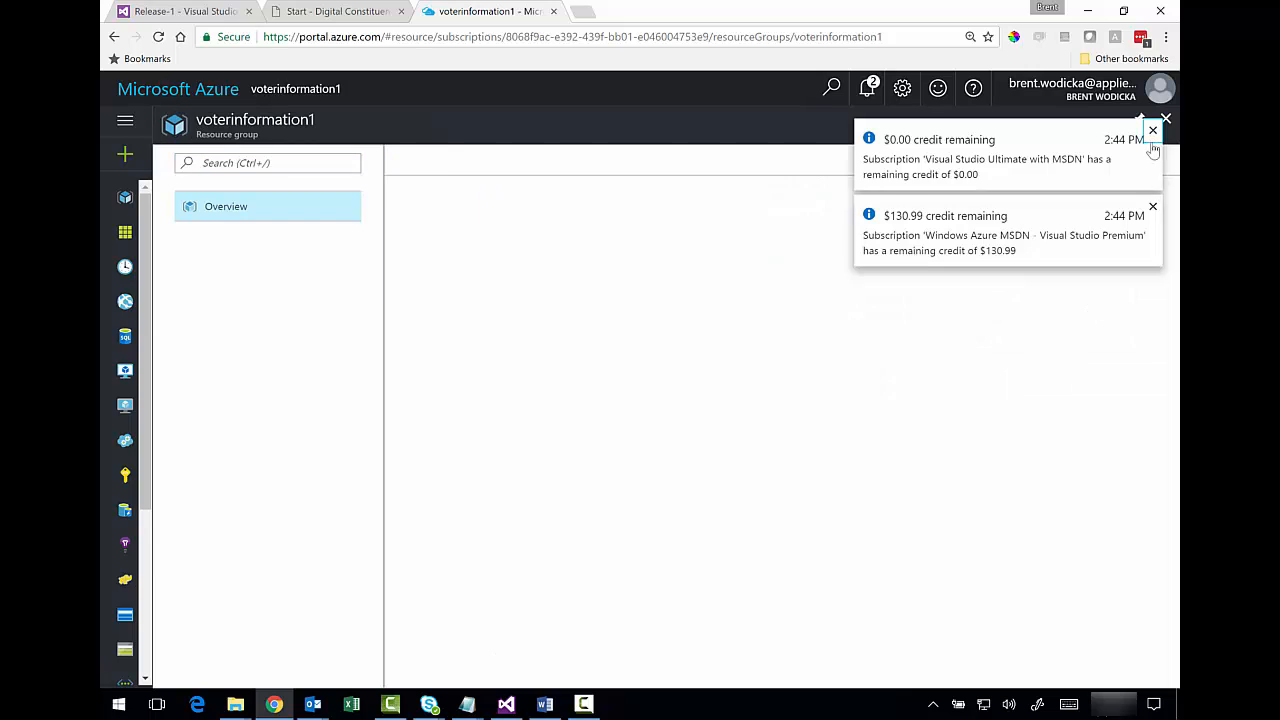
- Dismiss the $0.00 and $130.99 credit notifications, then inspect the voterinfo Redis Cache and App Service
left_click(1152, 144)
left_click(1153, 132)
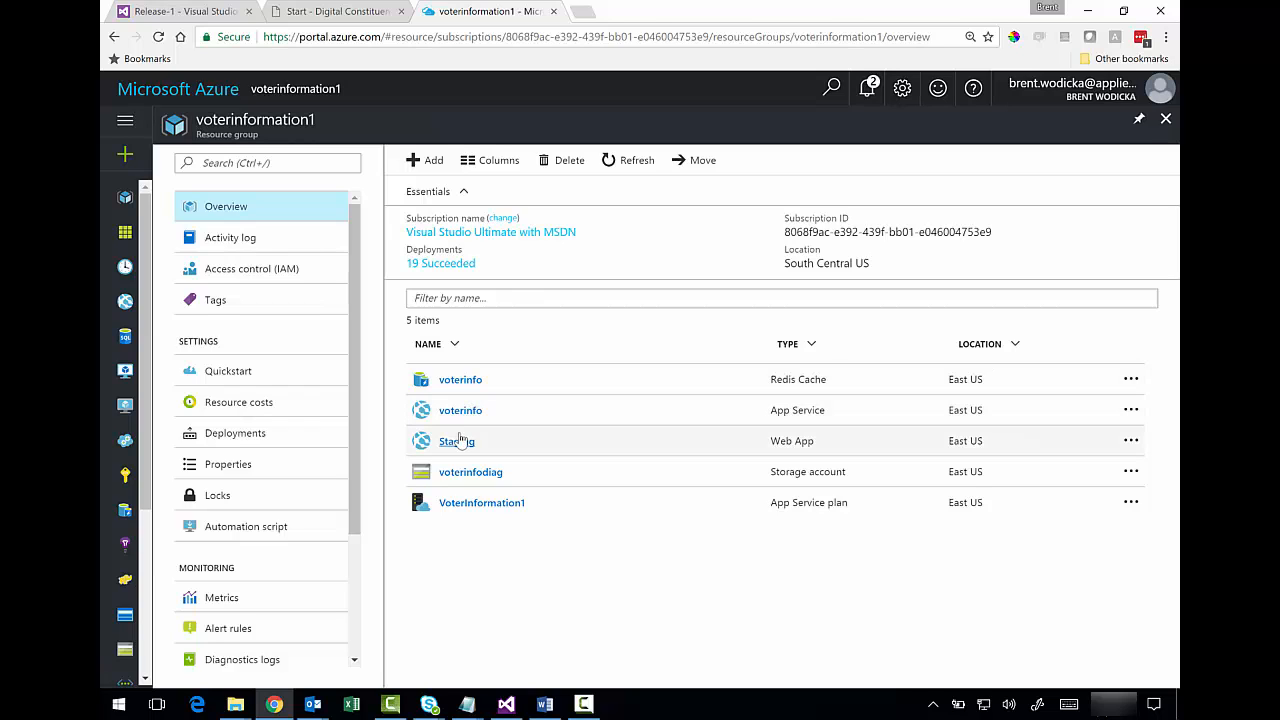
left_click(465, 382)
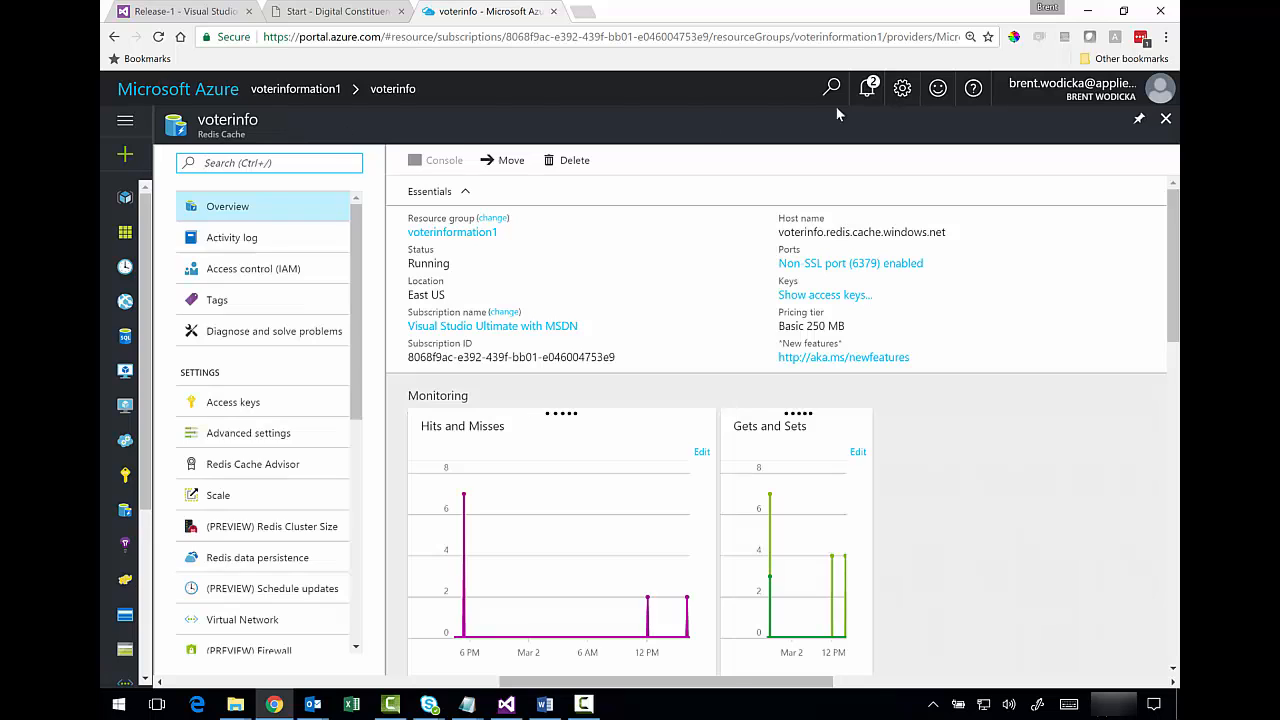
left_click(1165, 120)
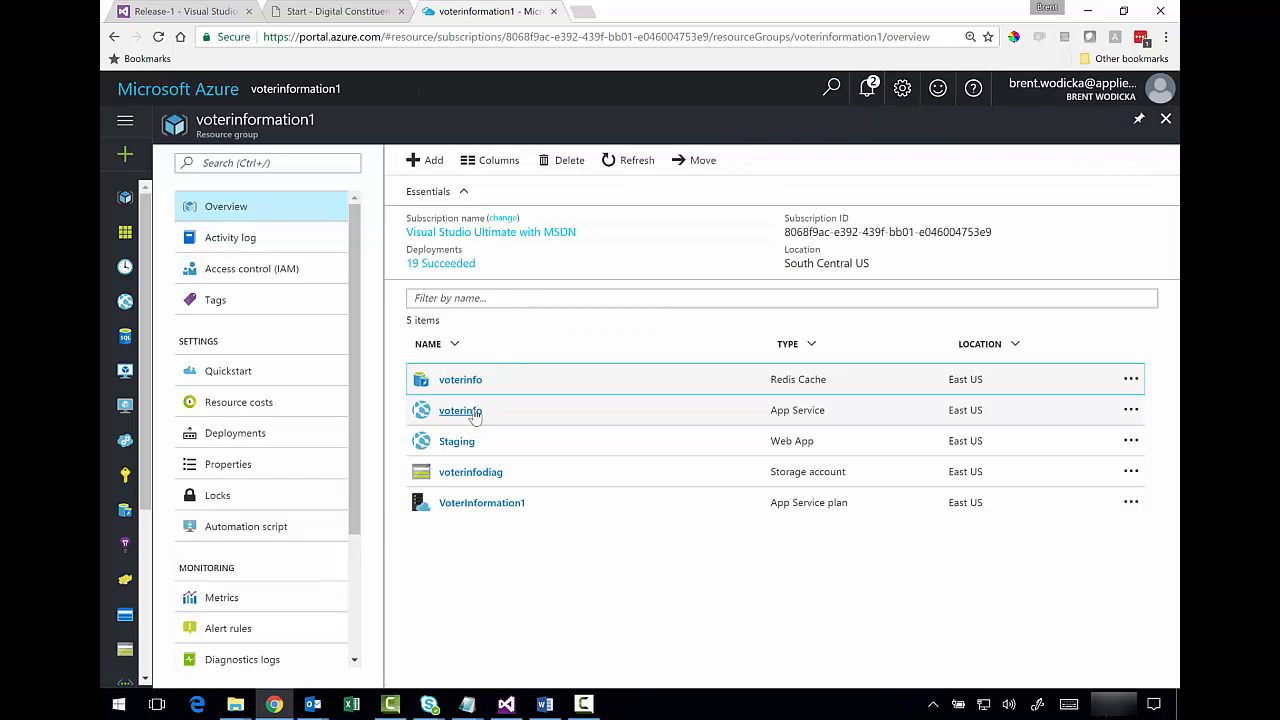
left_click(474, 412)
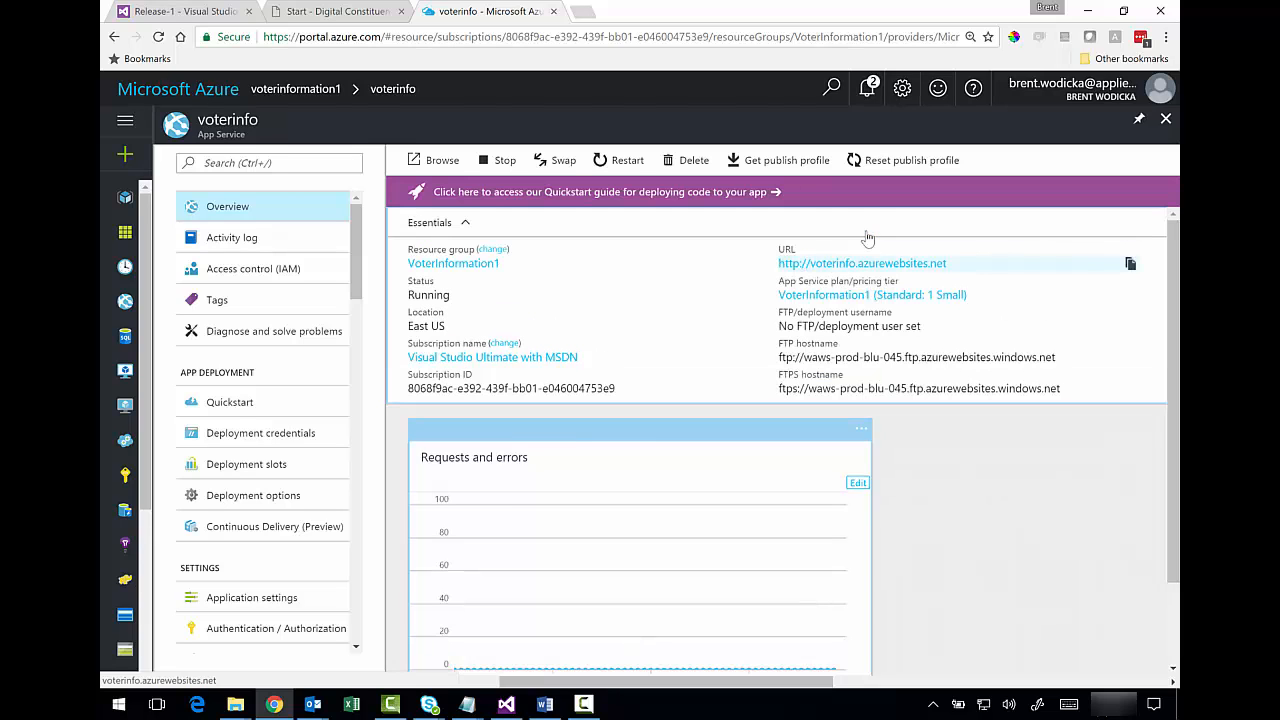
left_click(1166, 120)
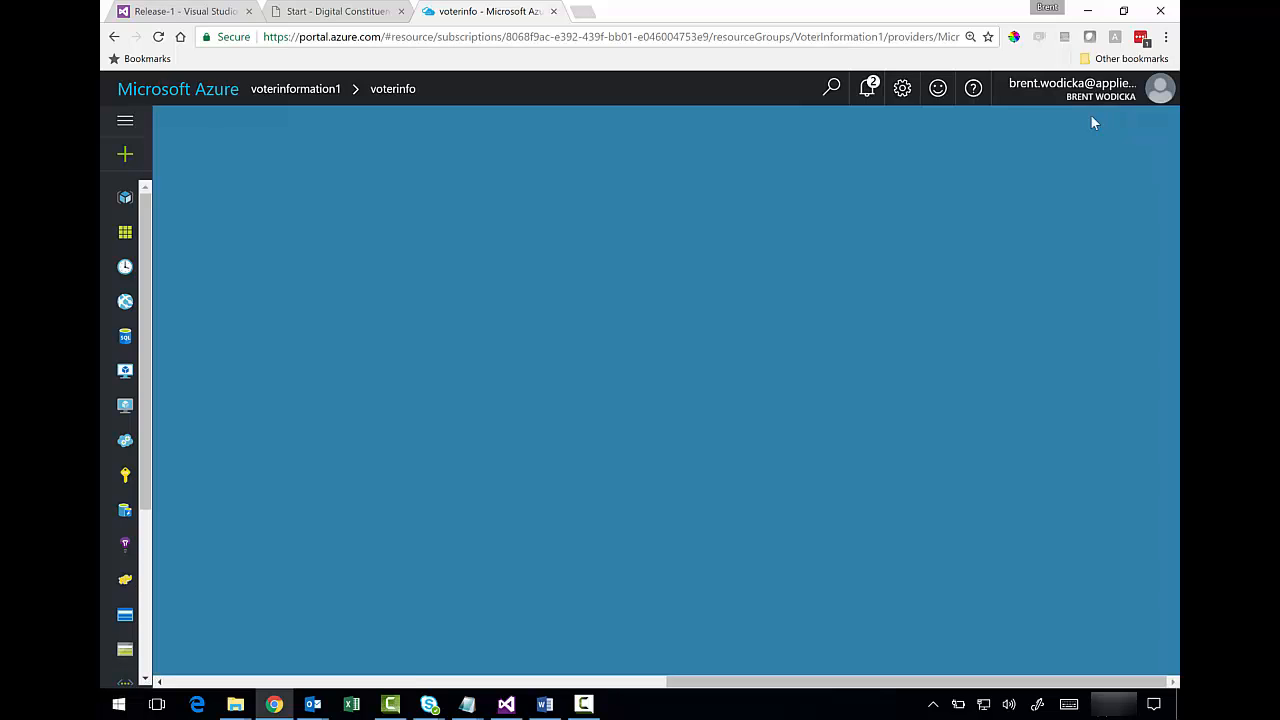
- Copy the voterinfo App Service URL from the Azure portal and paste it into a new tab
left_click(460, 444)
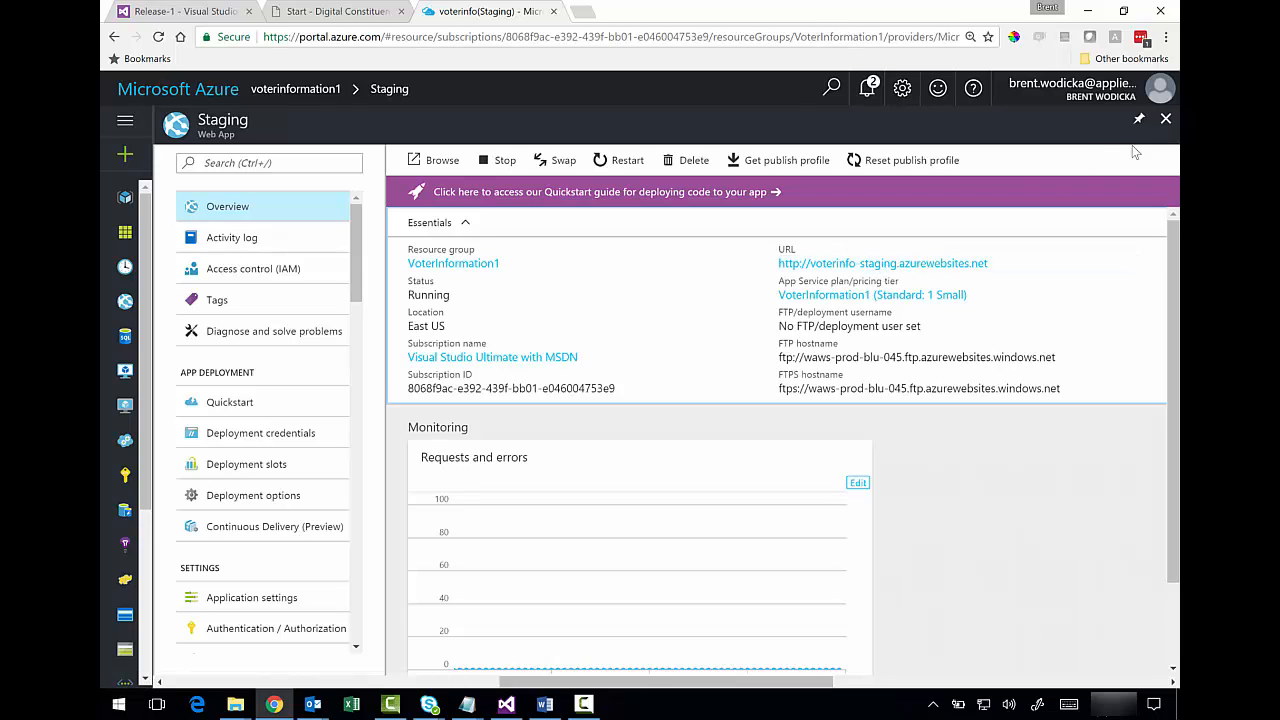
left_click(1165, 118)
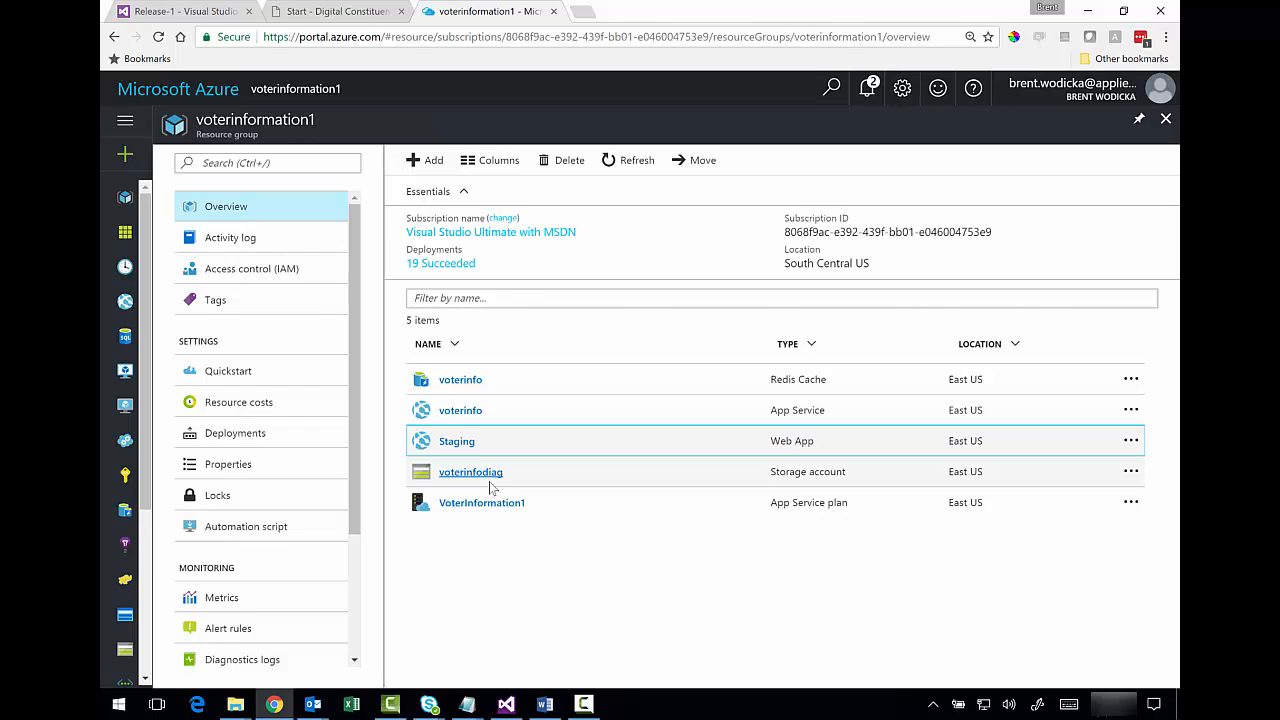
left_click(462, 411)
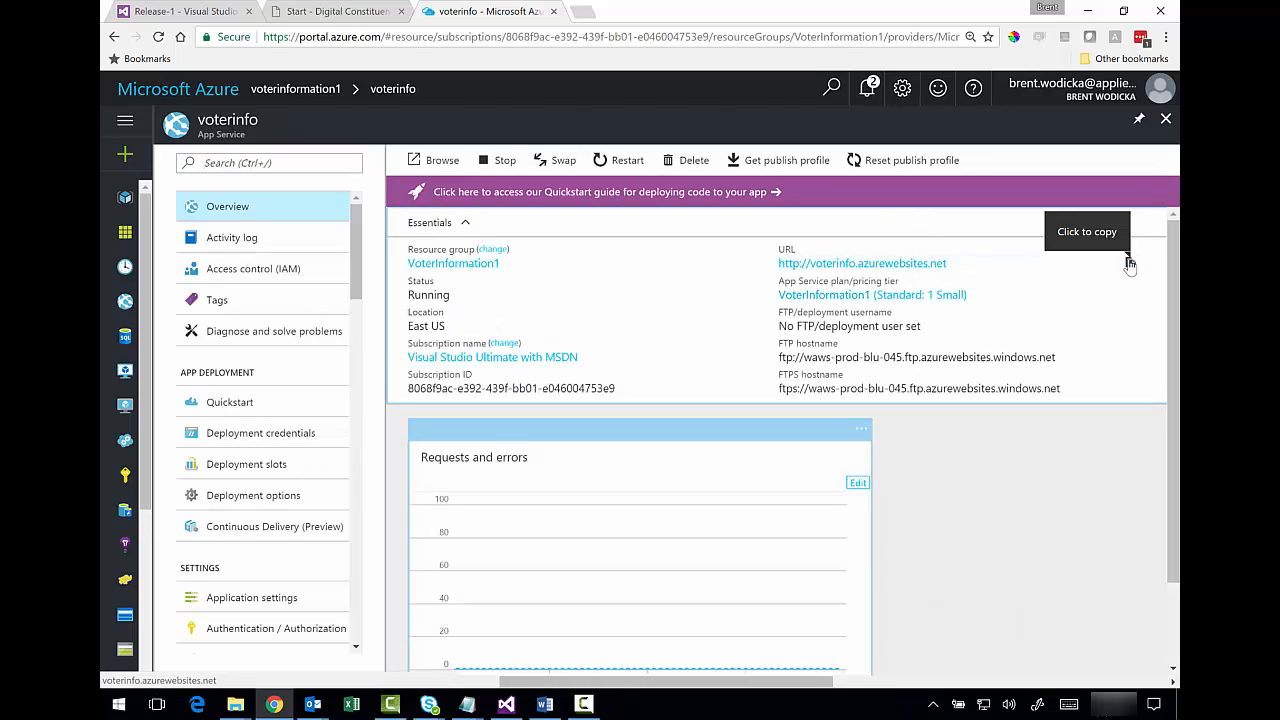
left_click(1130, 264)
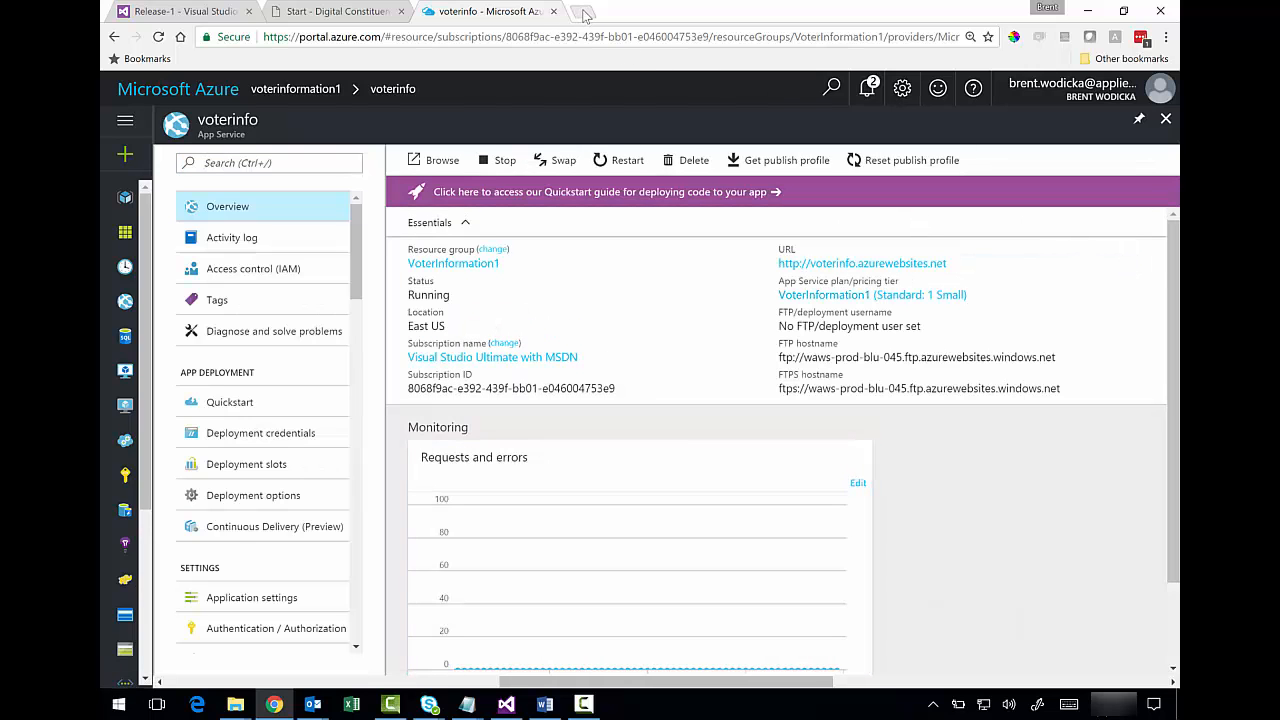
left_click(585, 15)
type("http://voterinfo.azurewebsites.net")
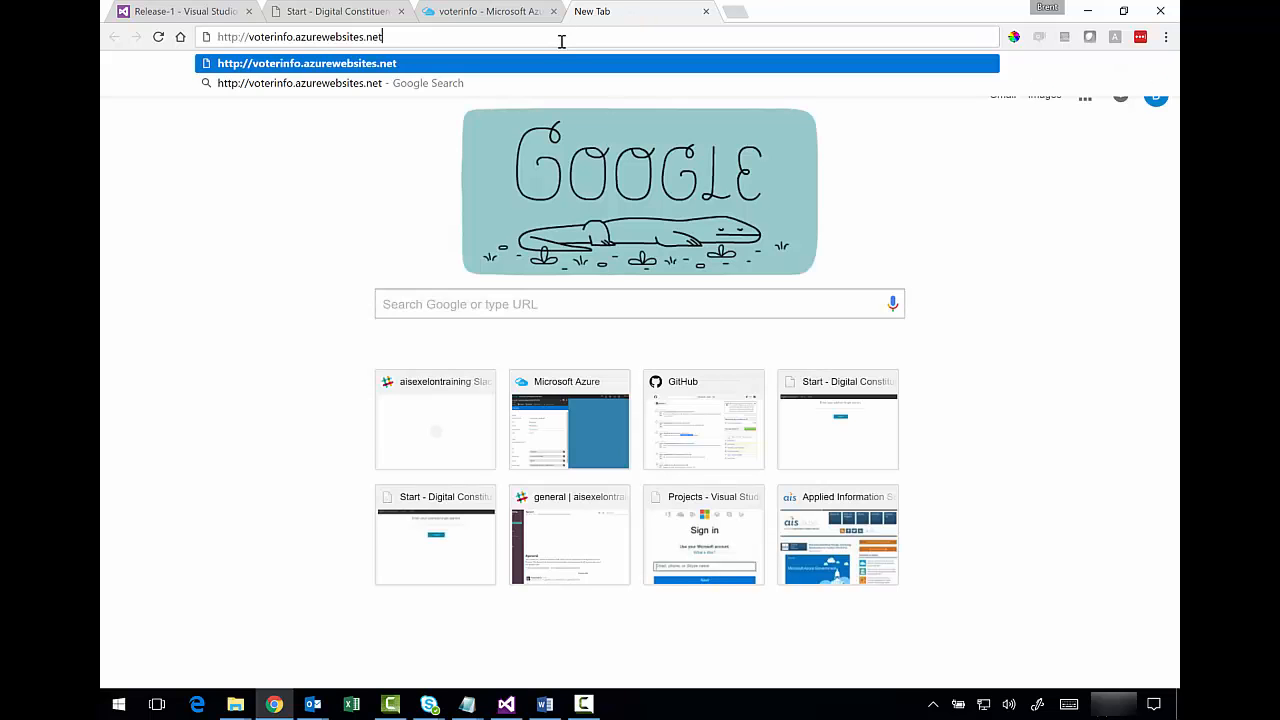
key("Return")
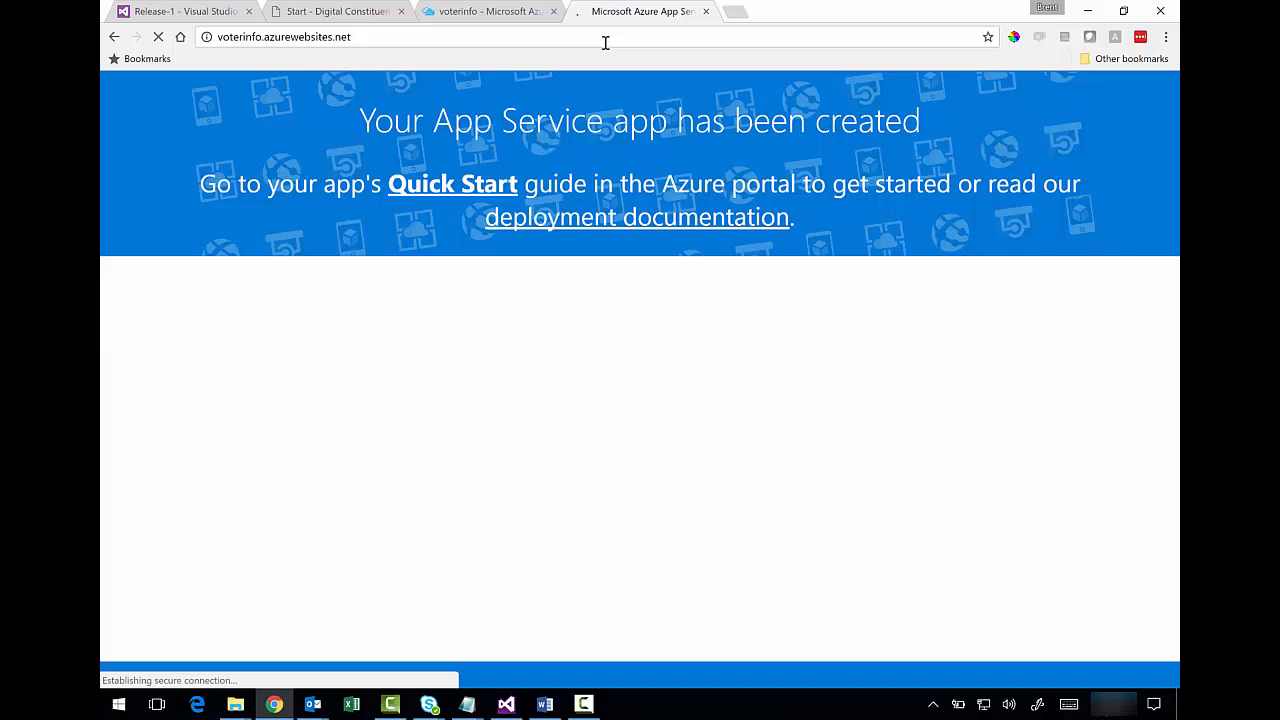
left_click(474, 12)
left_click(1165, 118)
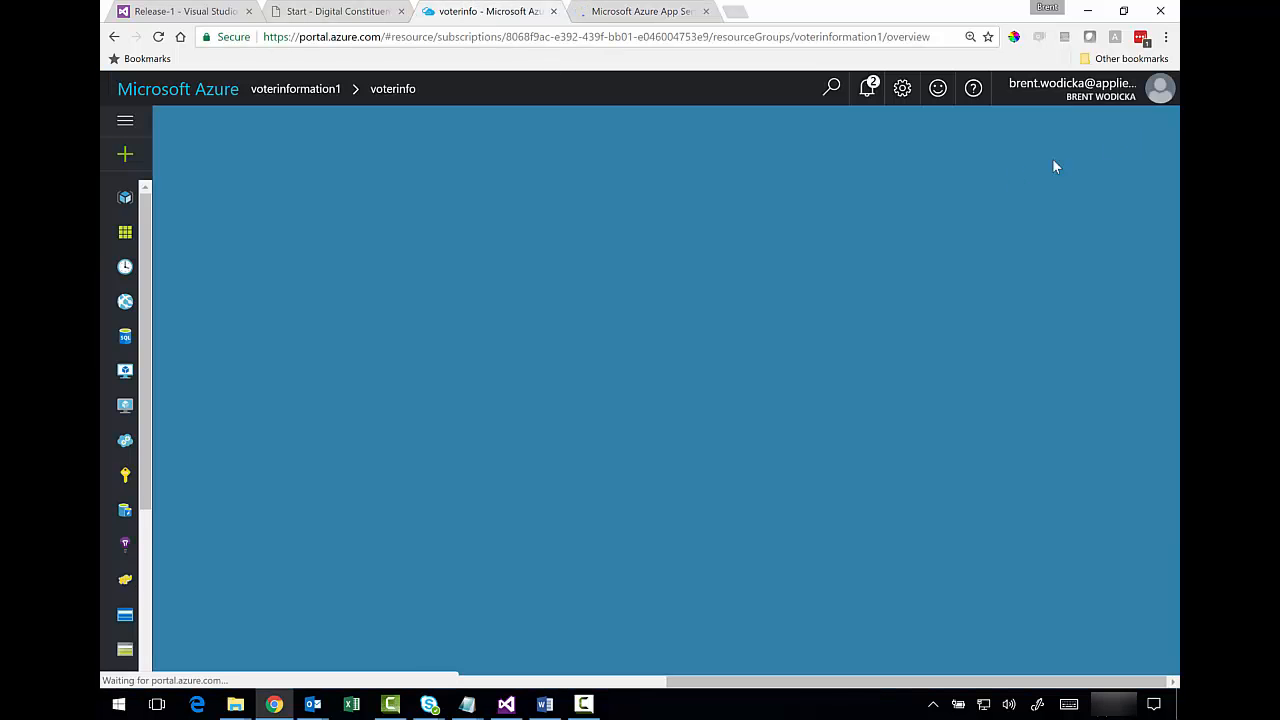
- Copy the Staging app's URL and load the voterinfo-staging site in a new tab
left_click(455, 441)
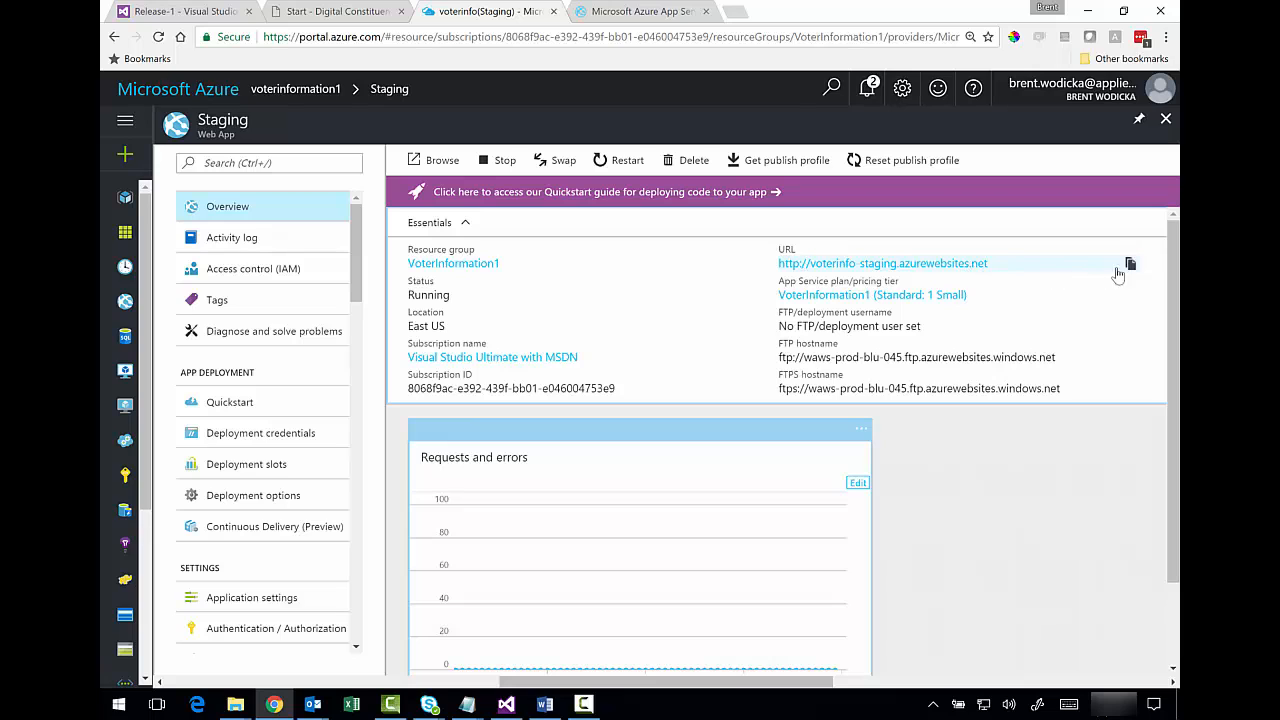
left_click(1130, 265)
left_click(737, 11)
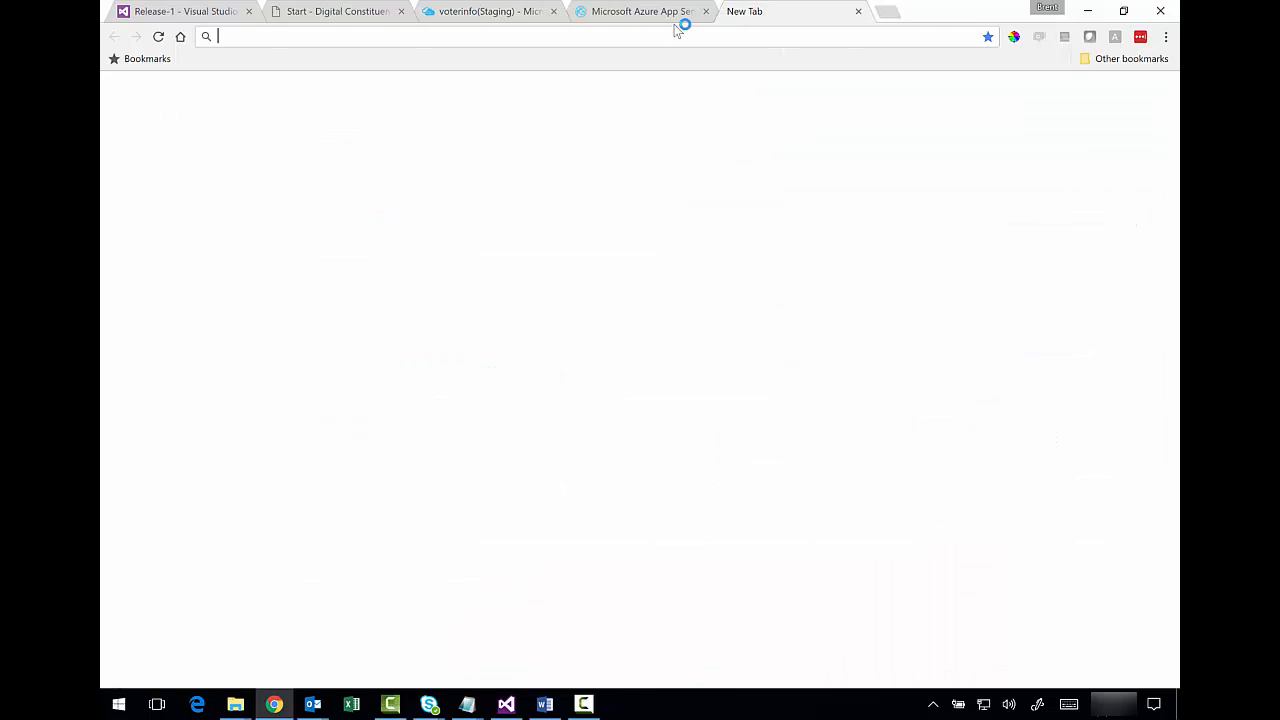
key("ctrl+v")
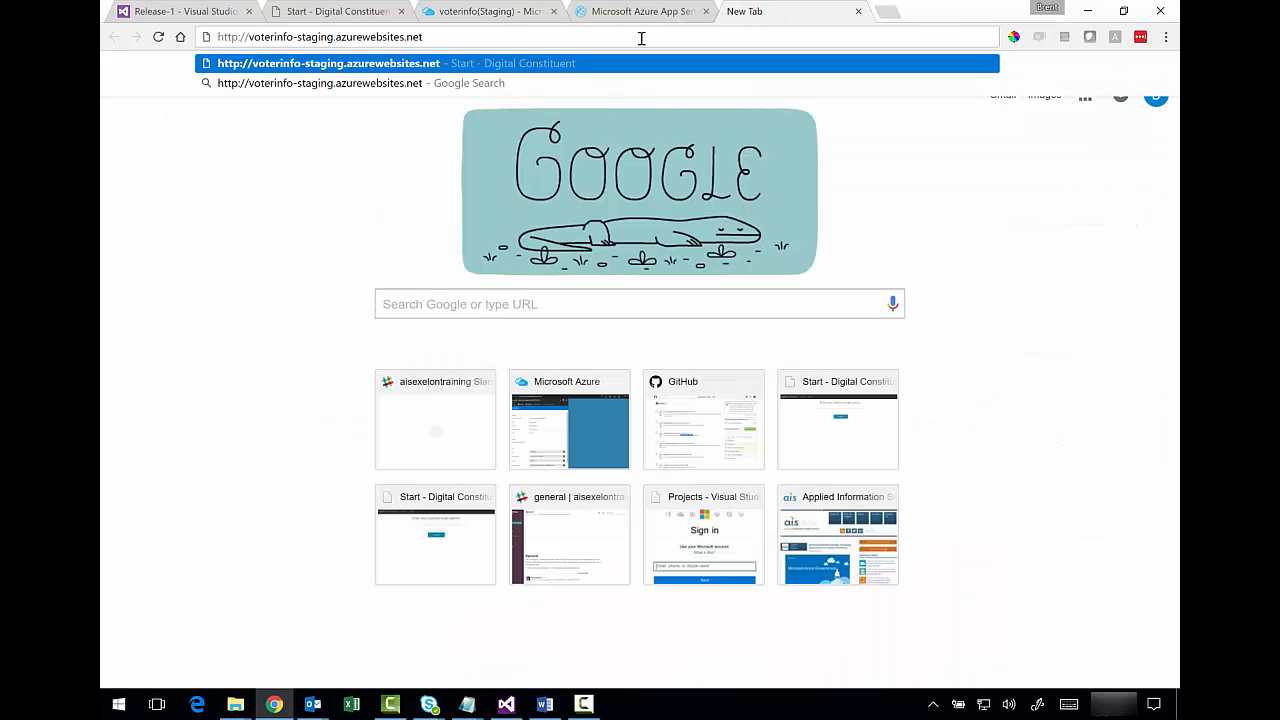
key("Return")
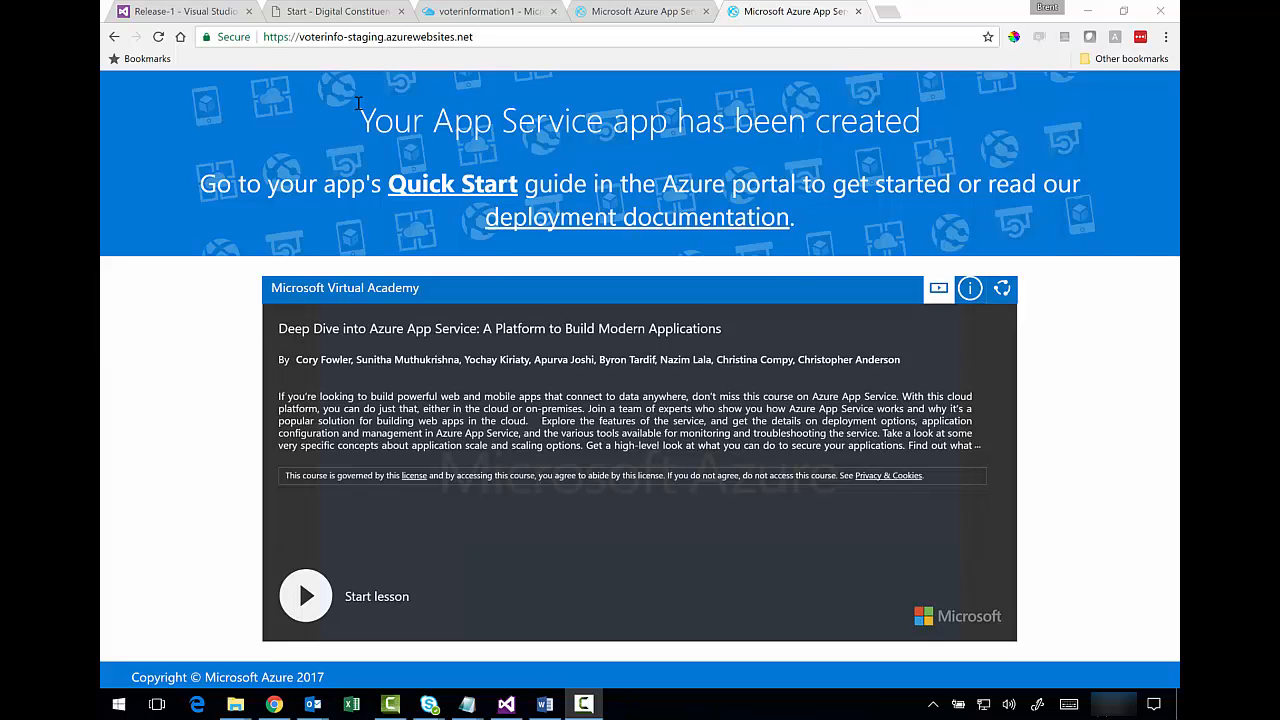
left_click(207, 12)
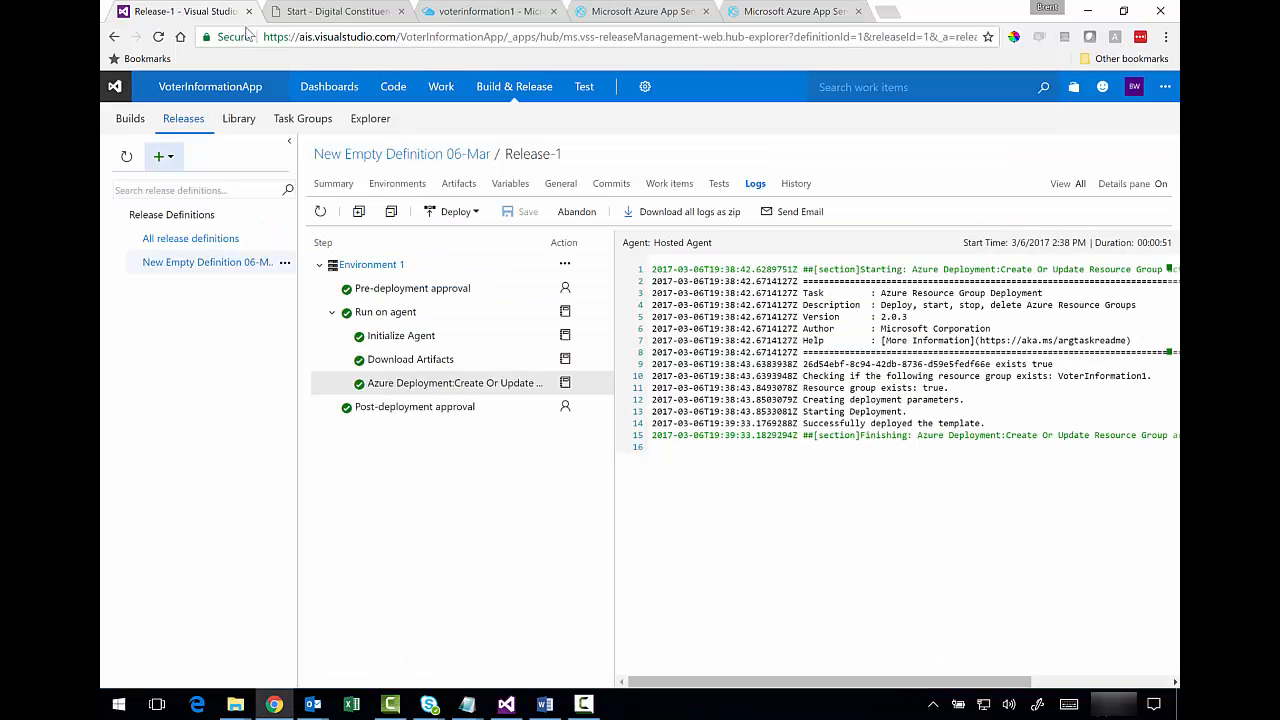
- Open the New Empty Definition 06-Mar for editing and rename it 'Continuous Deployment Release 1'
left_click(218, 265)
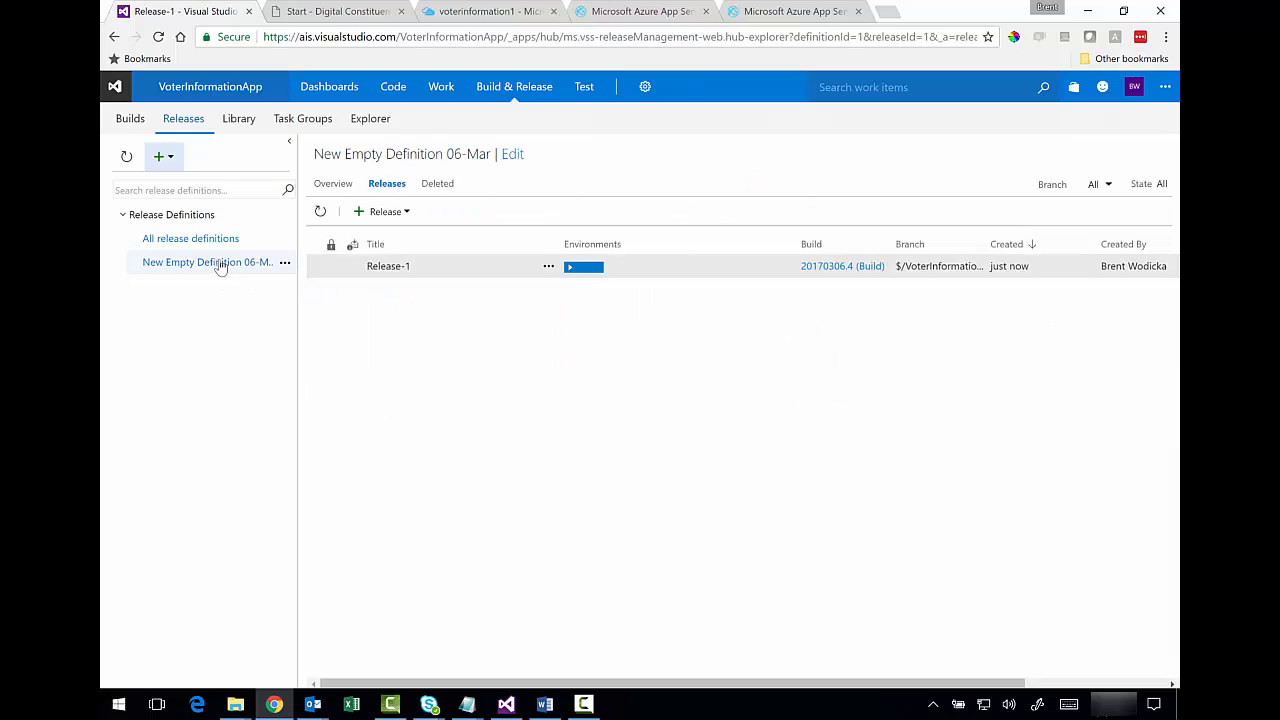
left_click(510, 155)
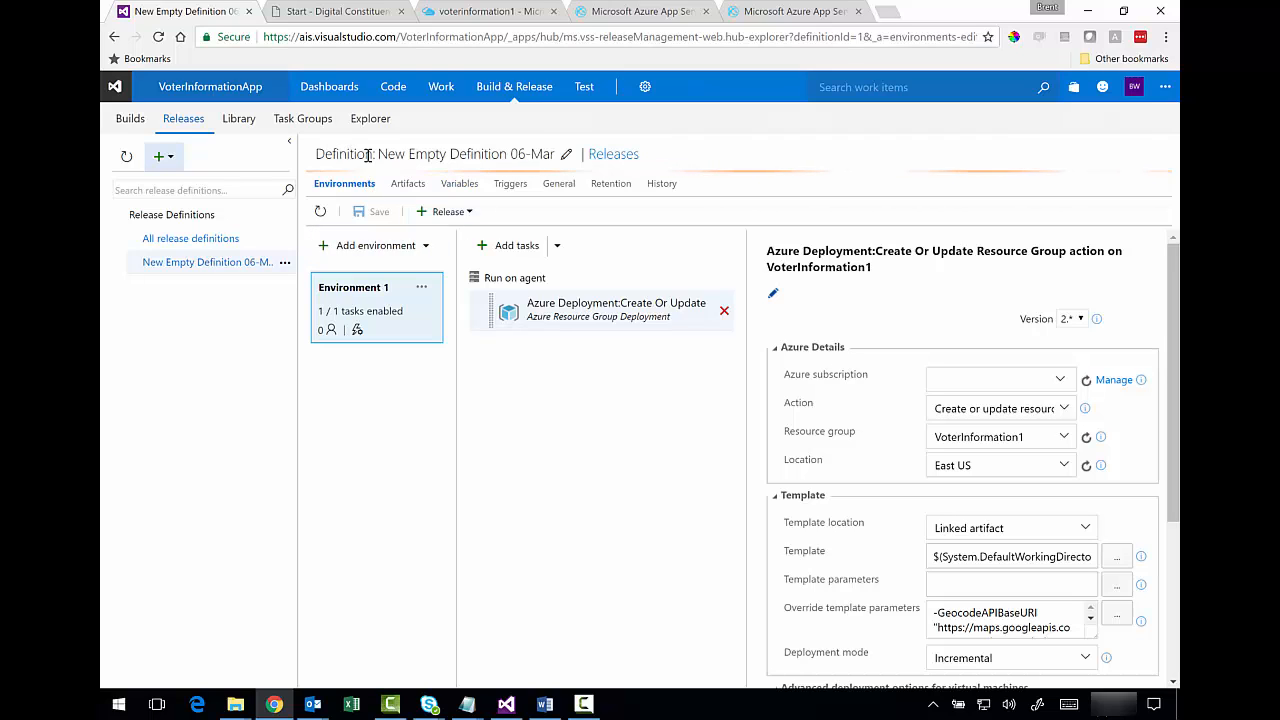
left_click(566, 155)
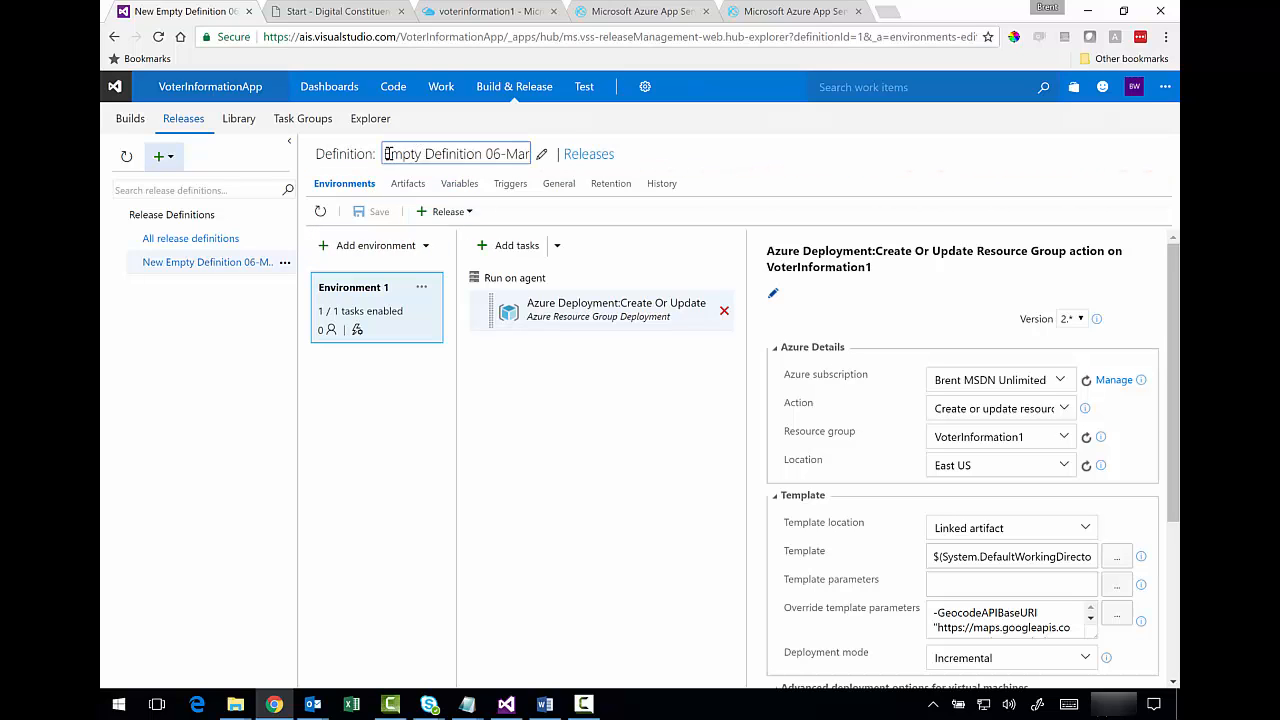
left_click_drag(387, 154, 647, 154)
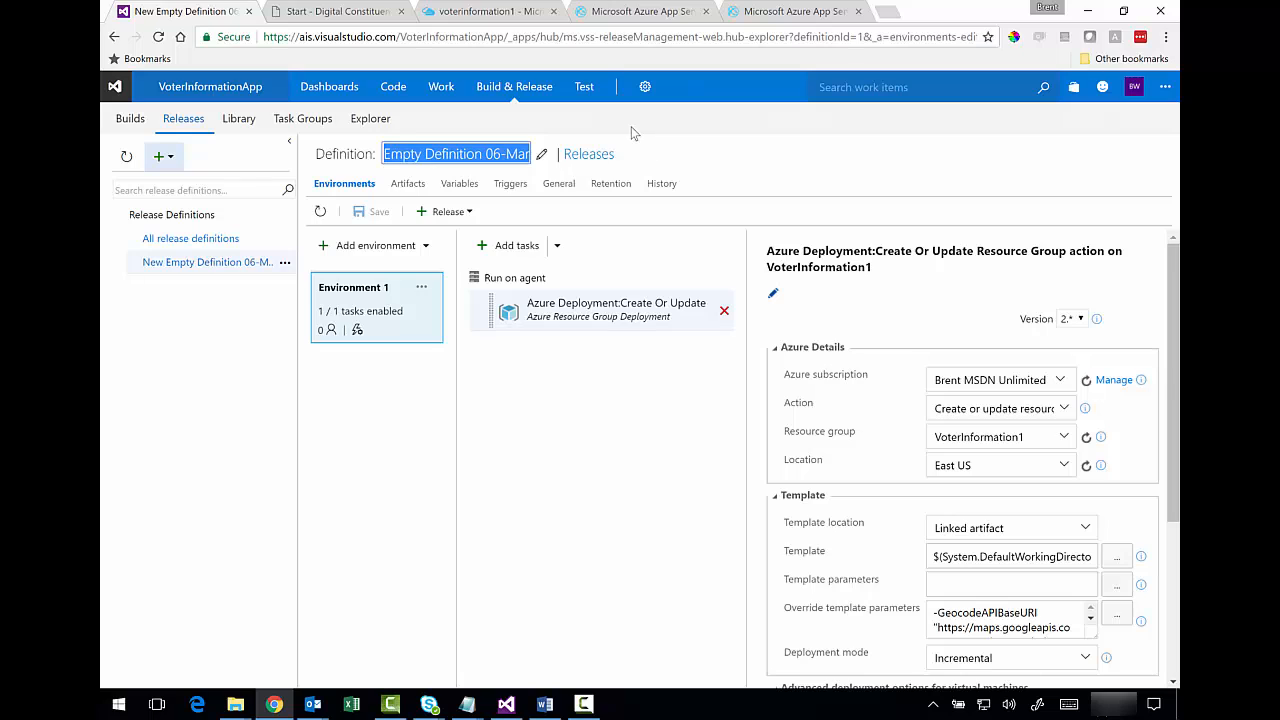
type("New CD")
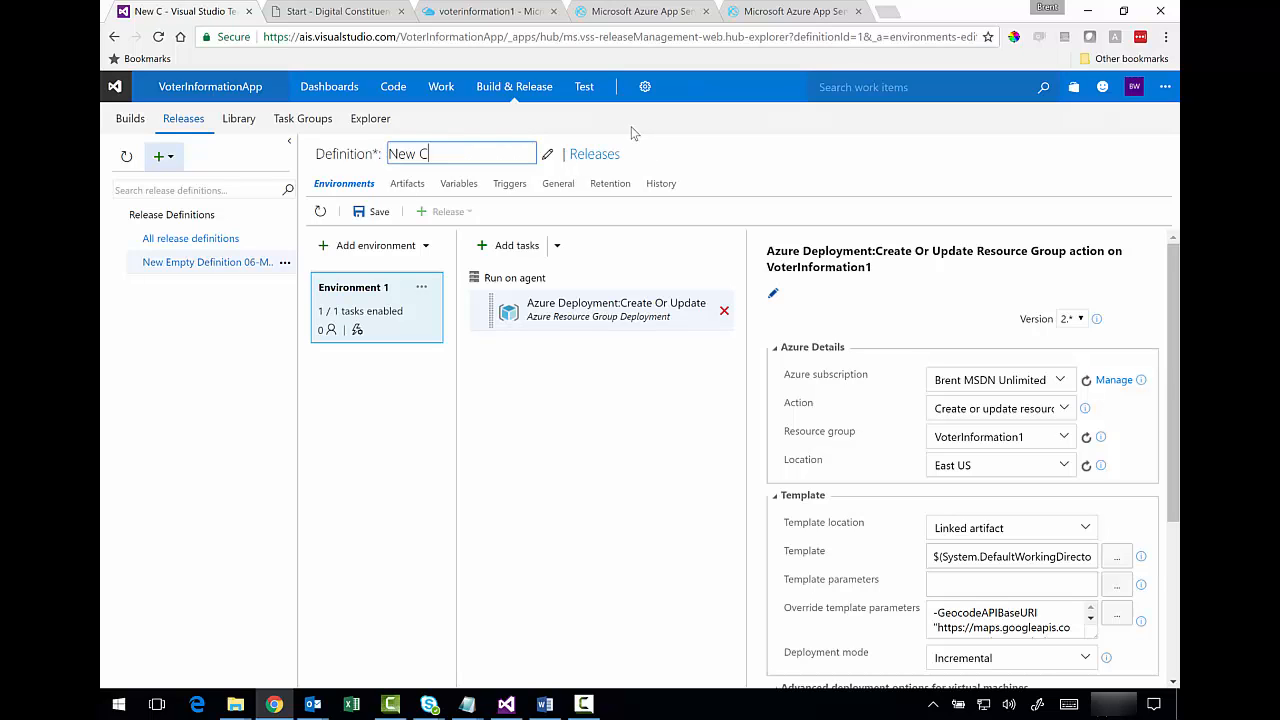
key("BackSpace")
key("BackSpace")
key("BackSpace")
key("BackSpace")
key("BackSpace")
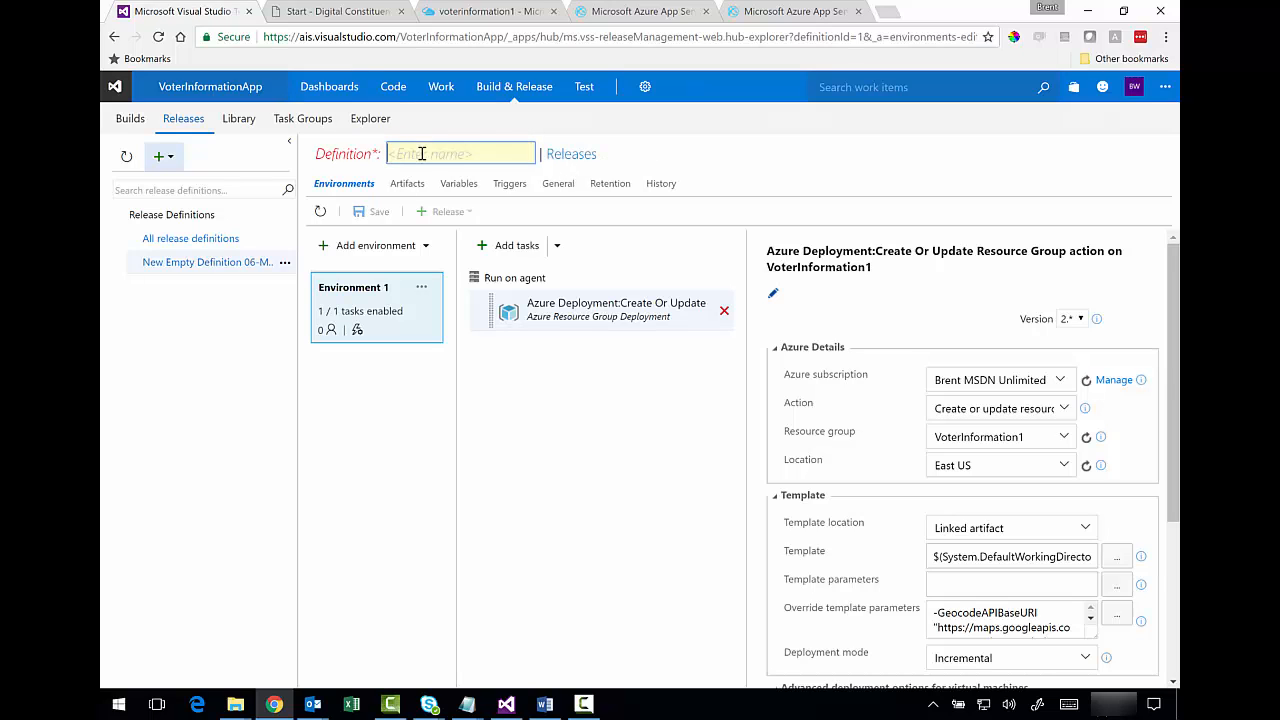
type("CD")
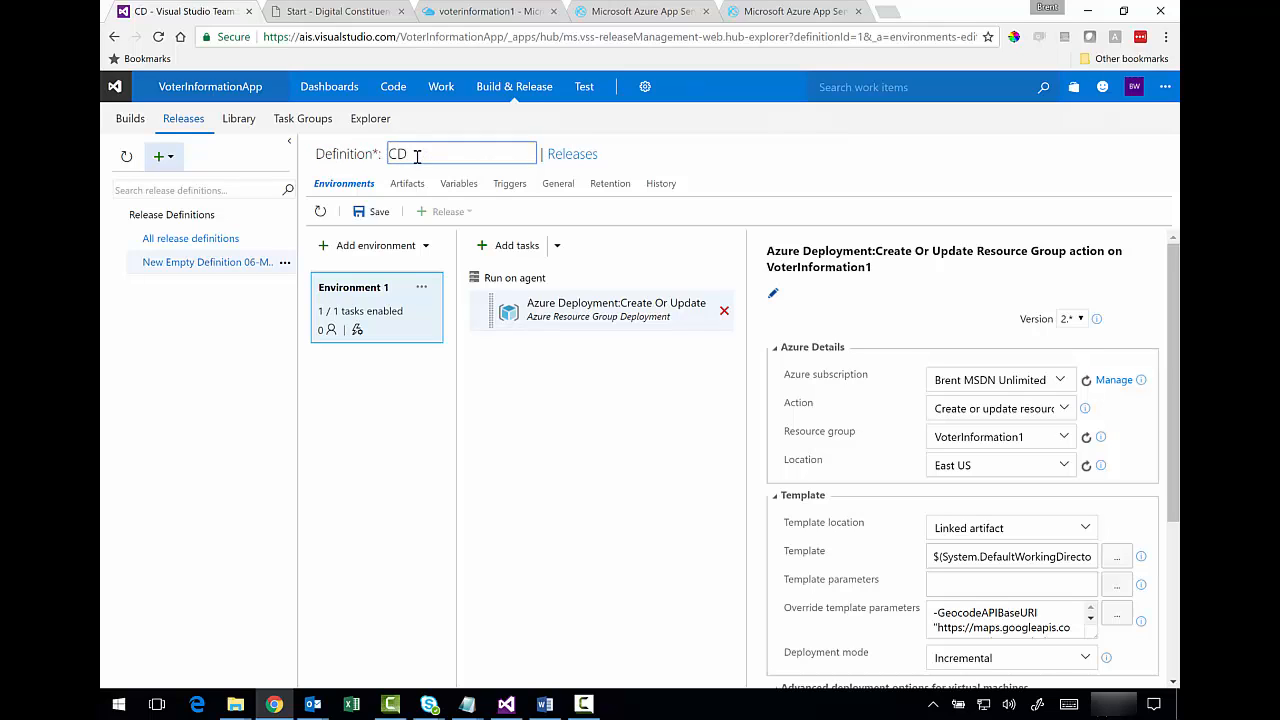
key("BackSpace")
type("ontinuous D")
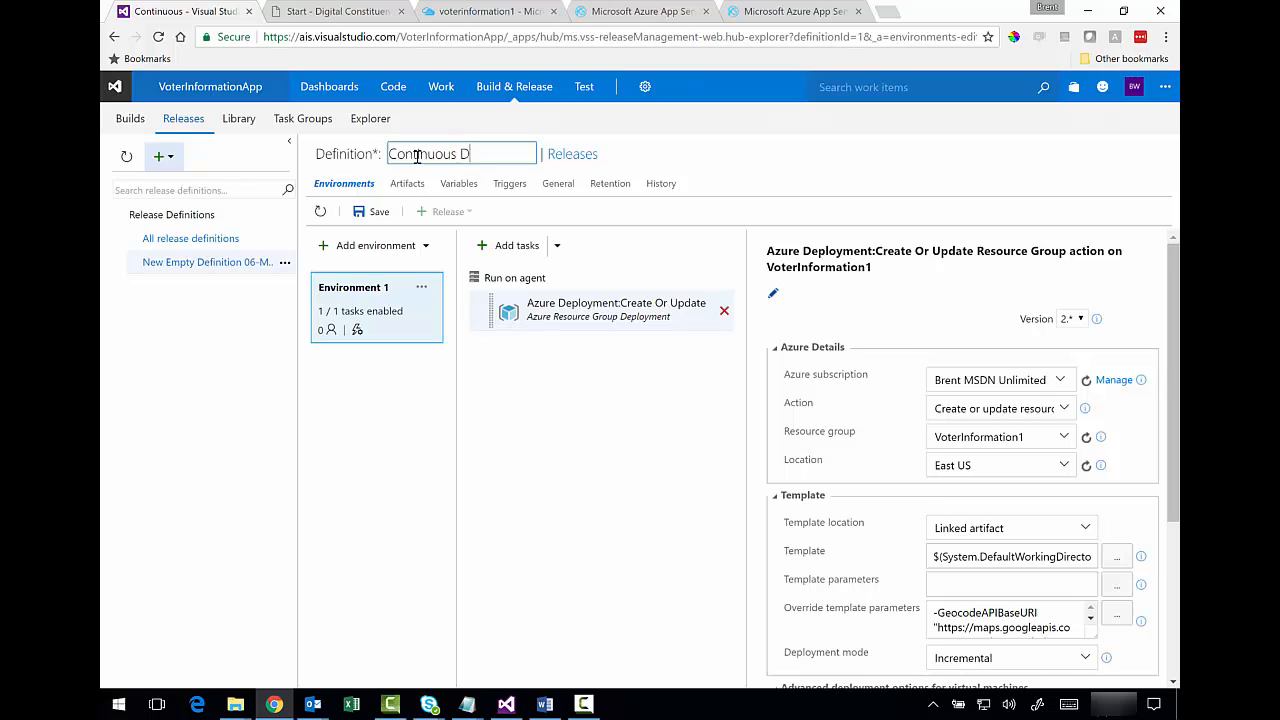
type("eployment")
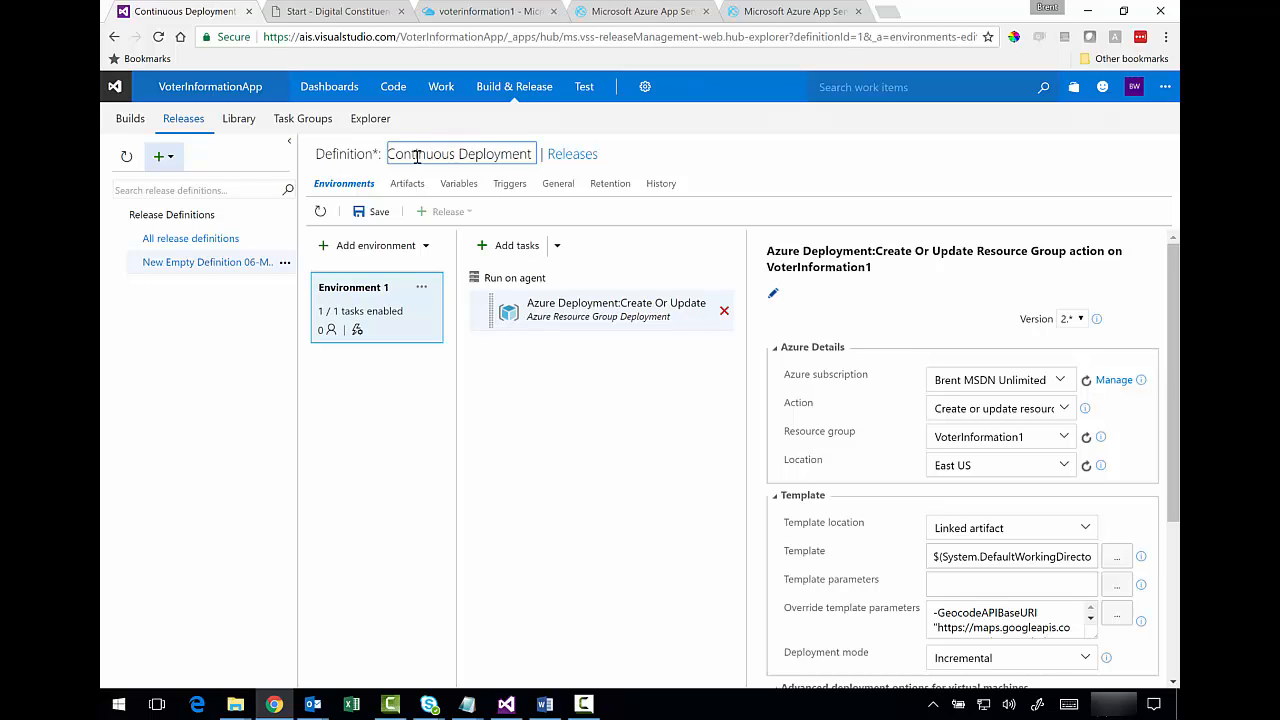
type(" R")
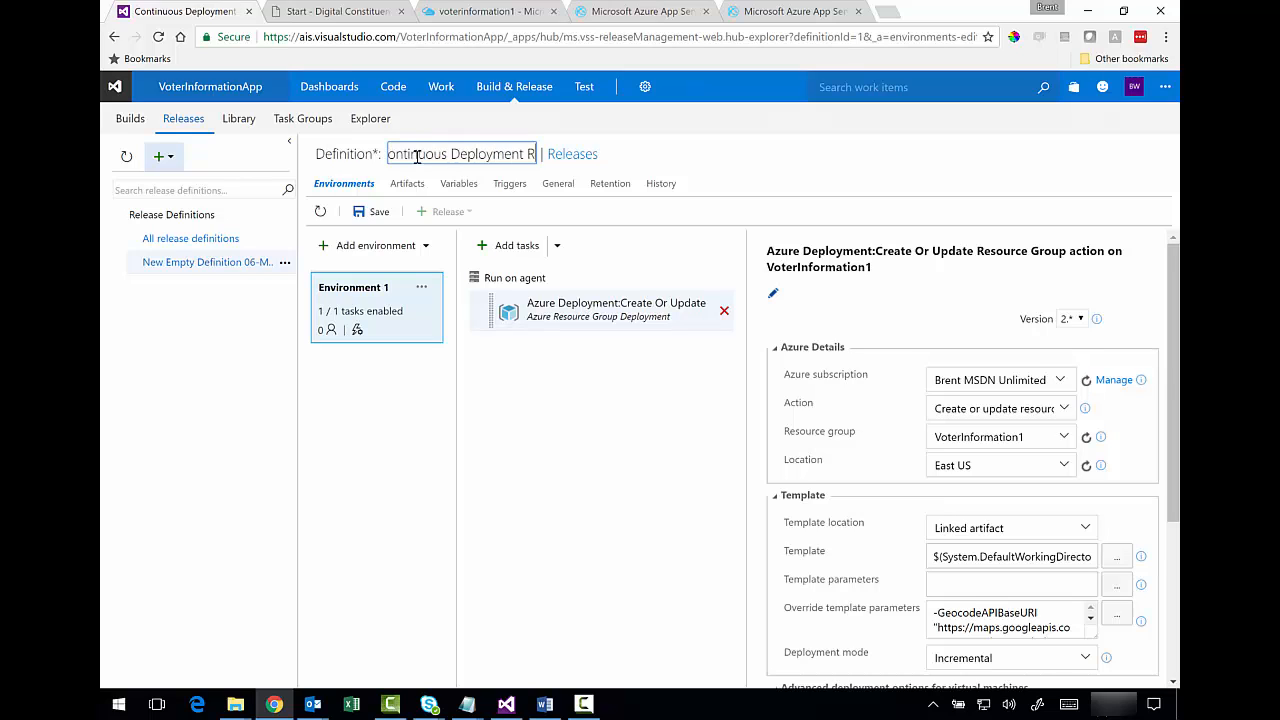
type("elease 1")
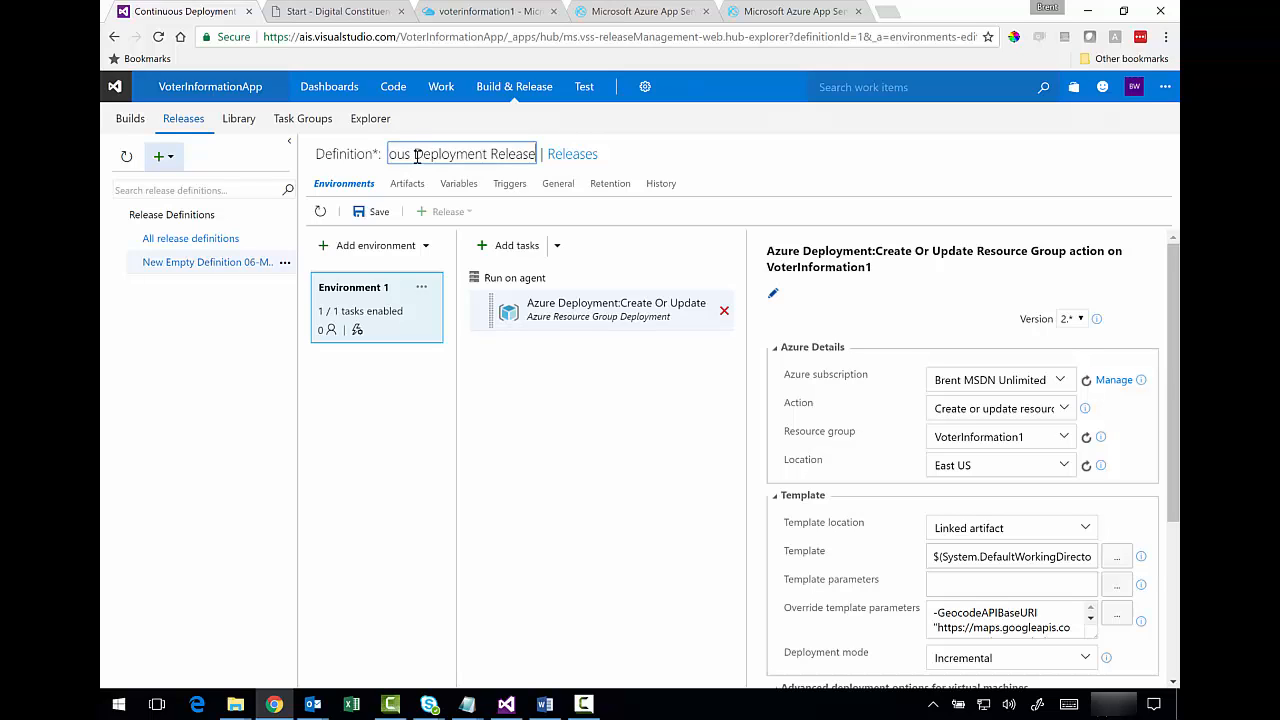
left_click(733, 168)
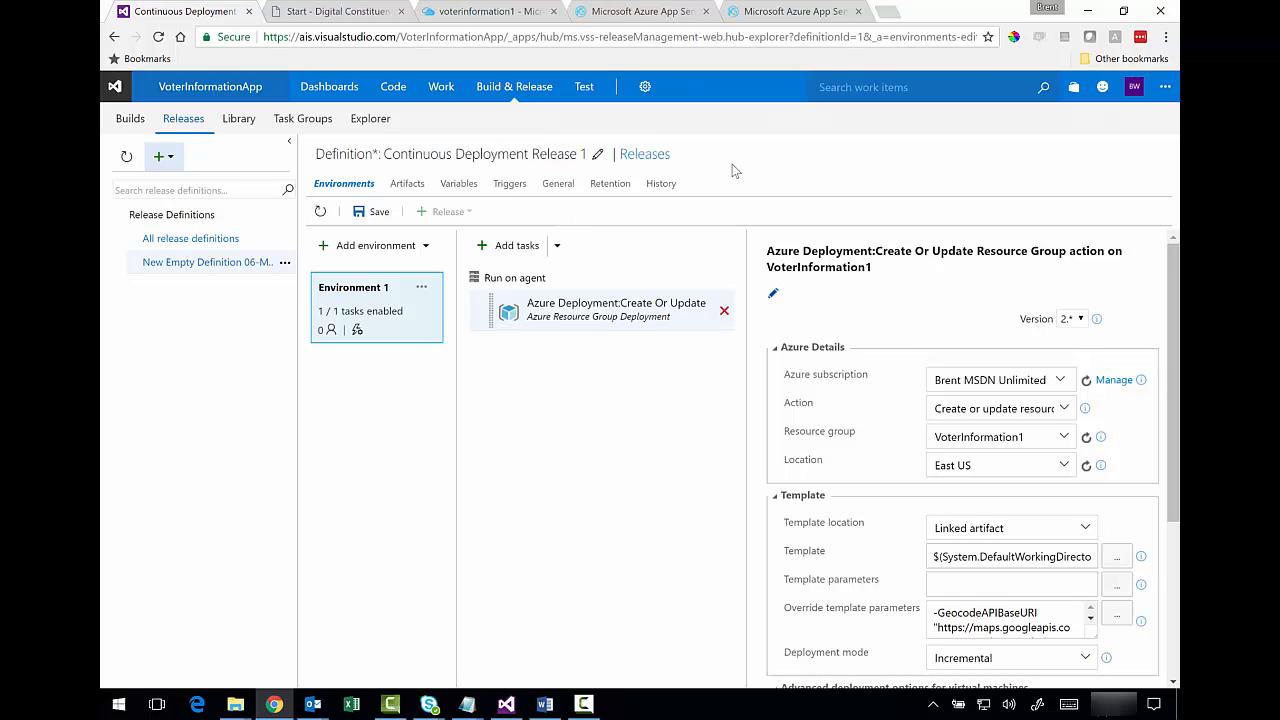
- Rename Environment 1 to 'Azure Environment' and save with comment 'Updated release, environment'
left_click(395, 289)
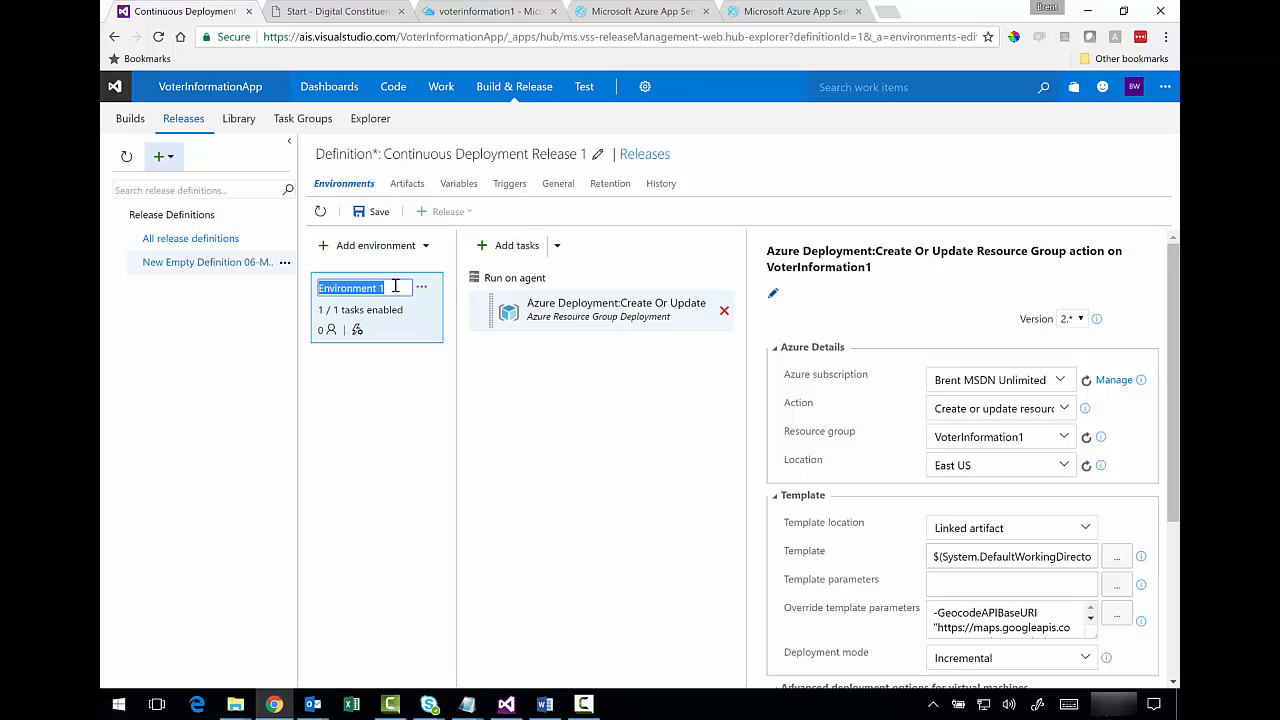
type("Azure")
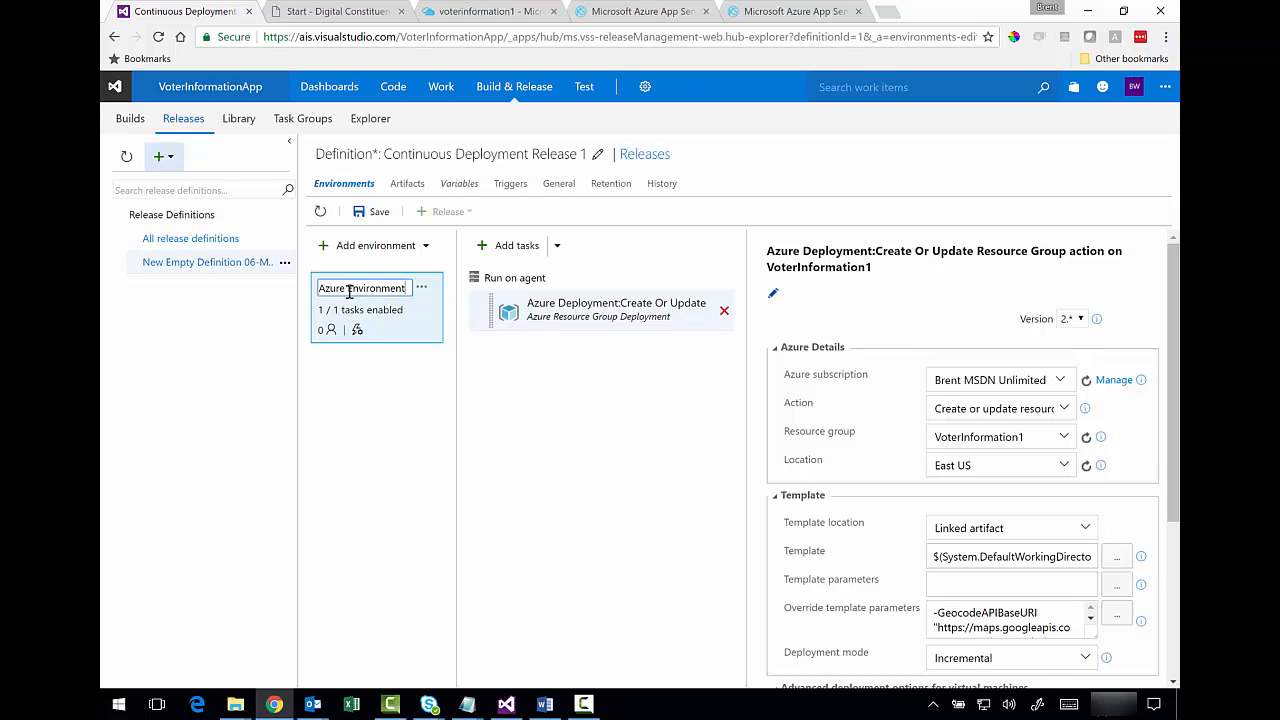
left_click(377, 213)
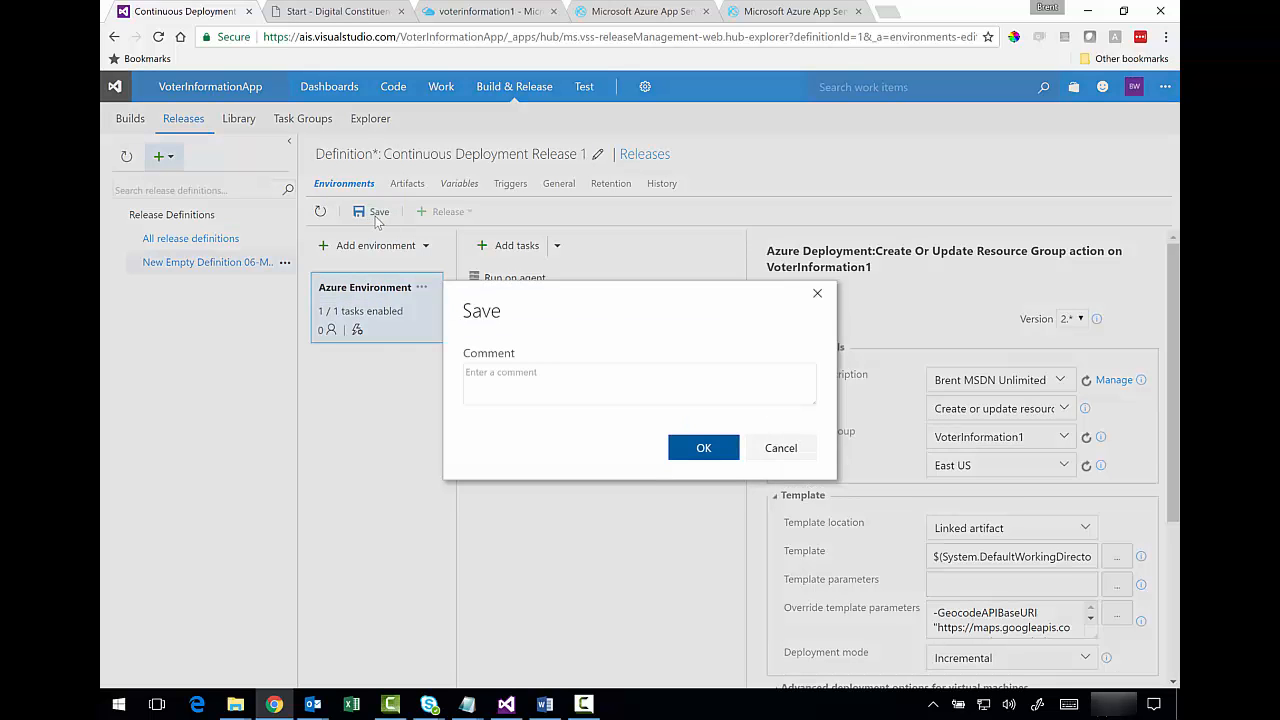
left_click(598, 391)
type("Updated release, environment")
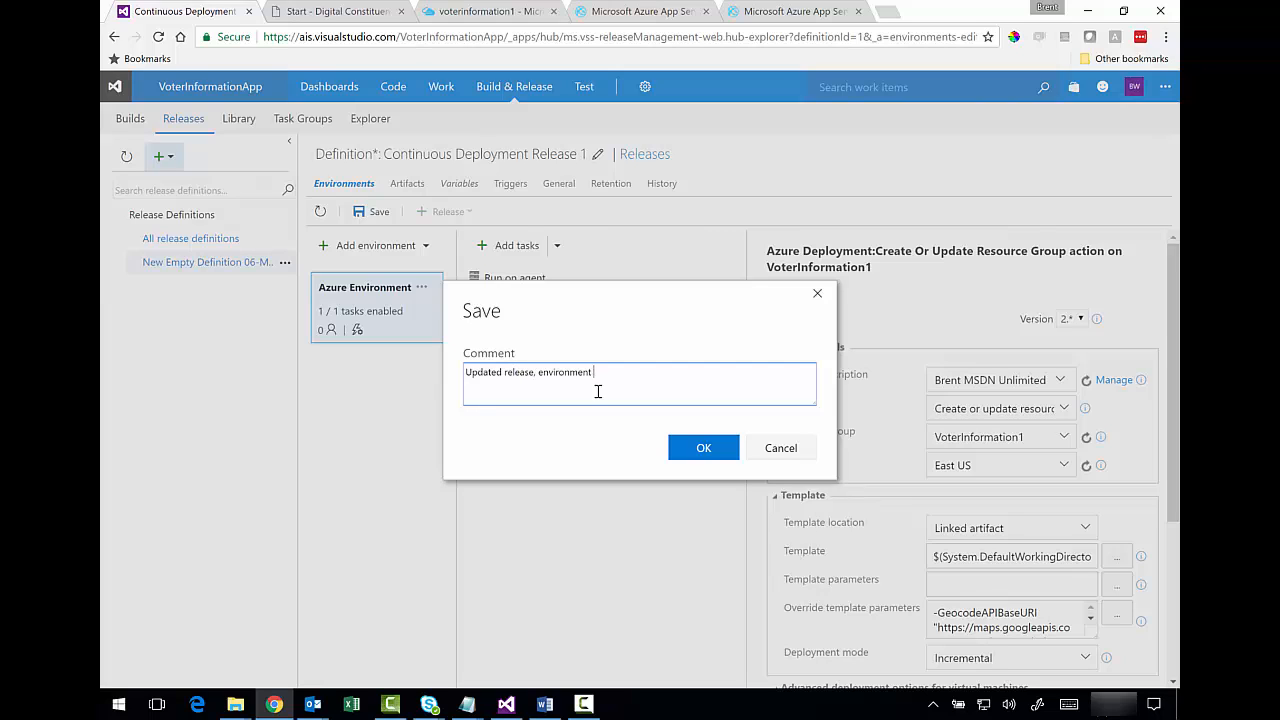
left_click(670, 443)
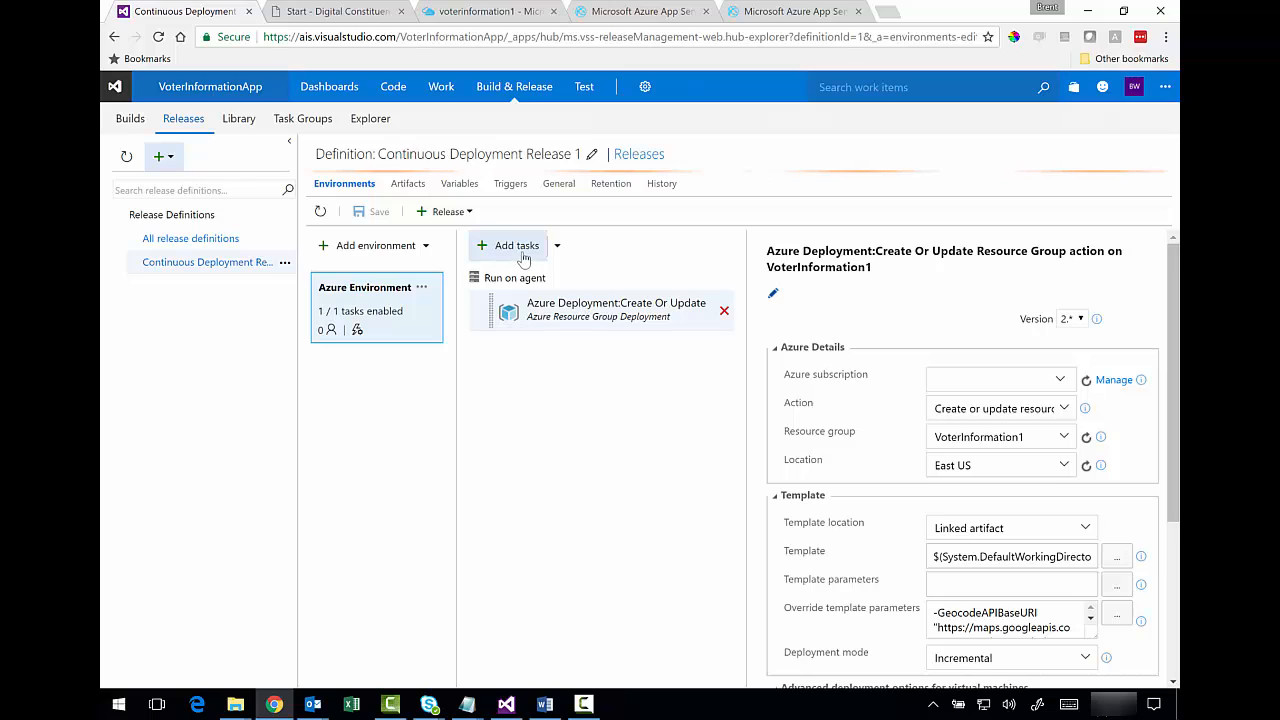
- Add the Azure App Service Deploy task from the Deploy category to the Azure Environment
left_click(557, 248)
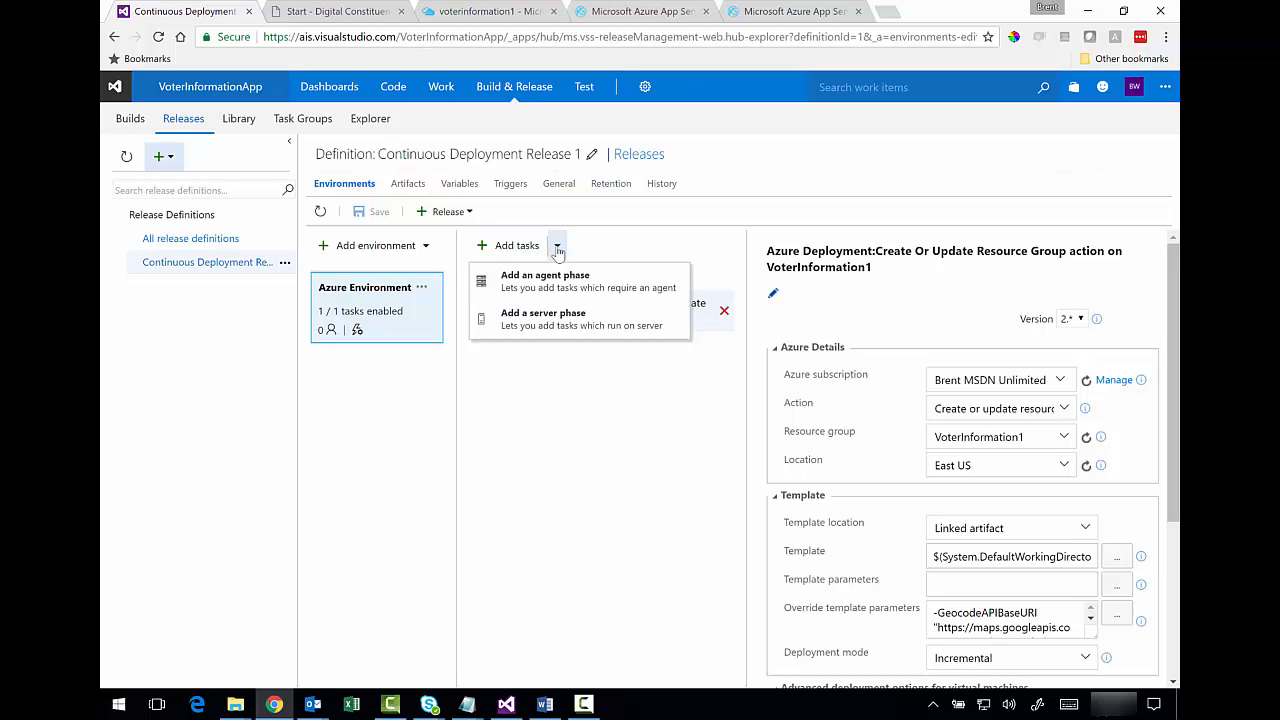
left_click(527, 249)
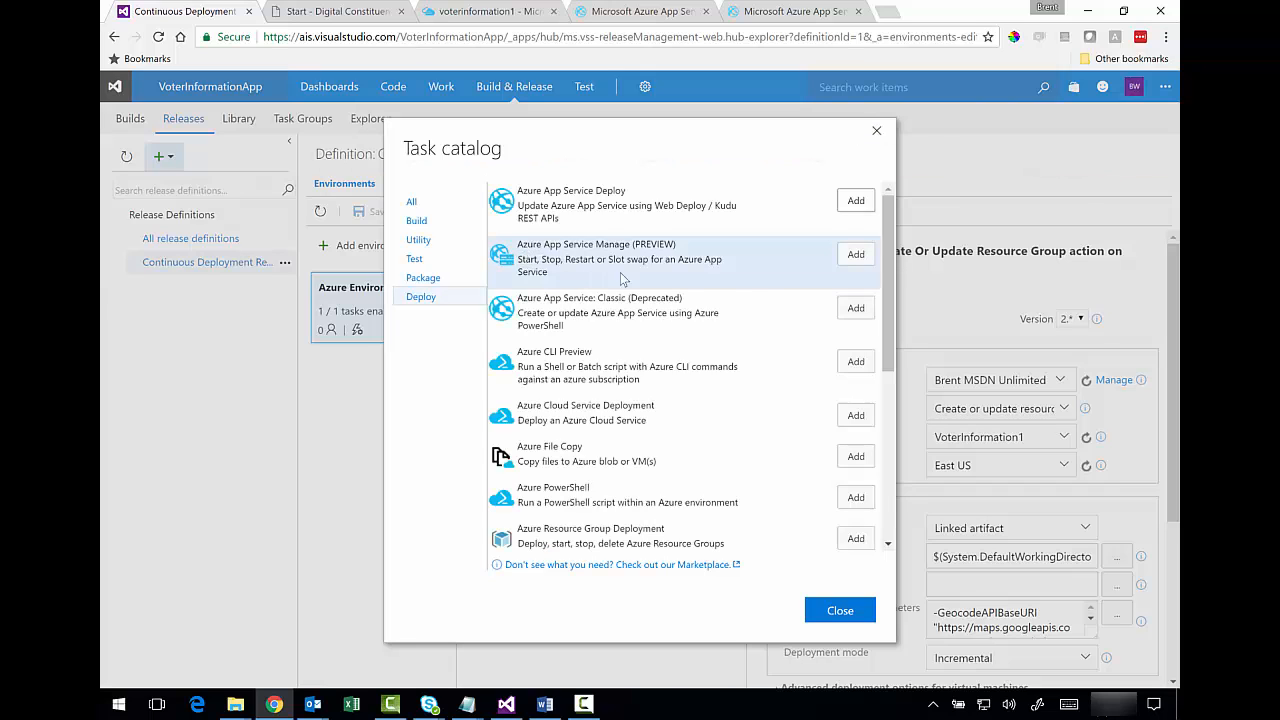
left_click(423, 299)
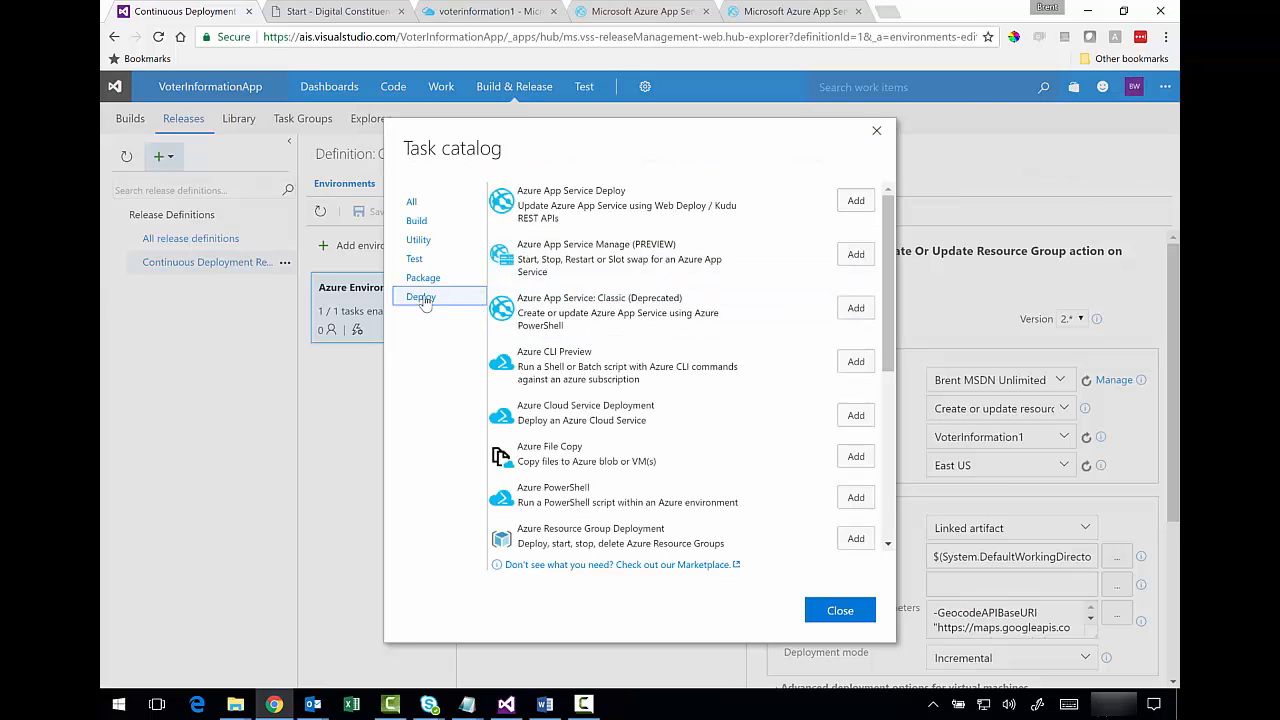
left_click_drag(888, 221, 888, 222)
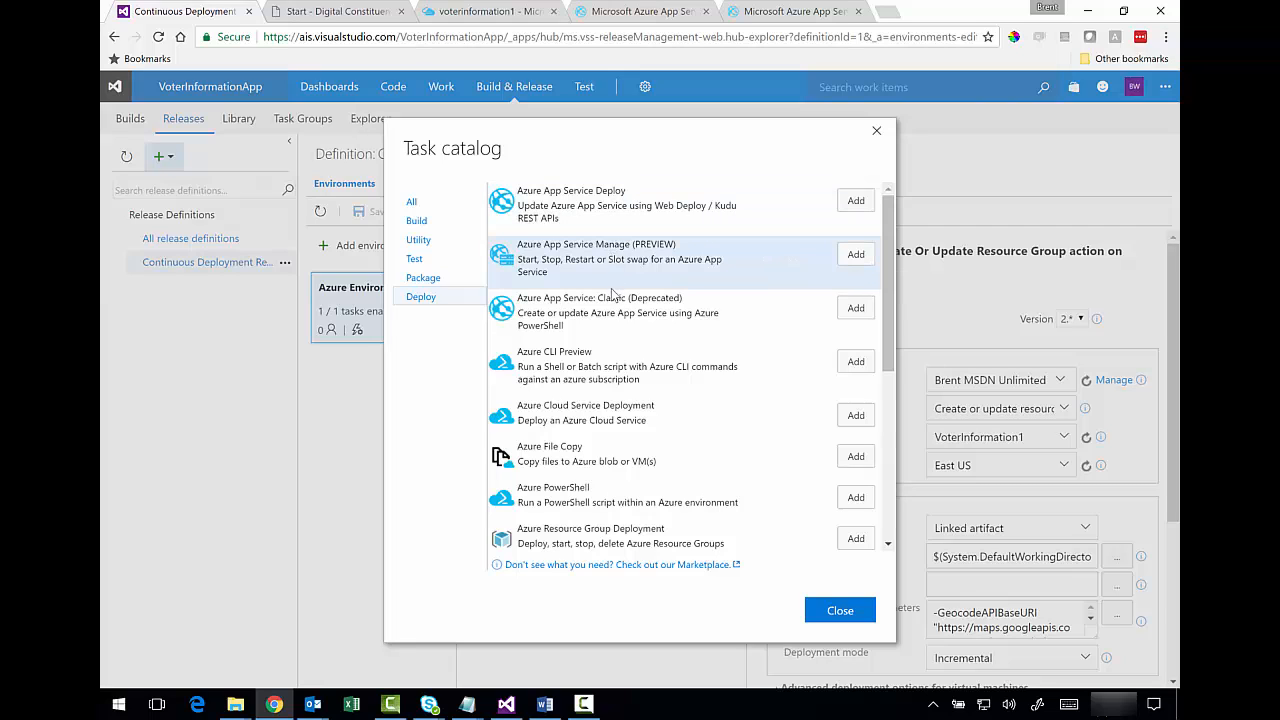
left_click_drag(890, 258, 893, 340)
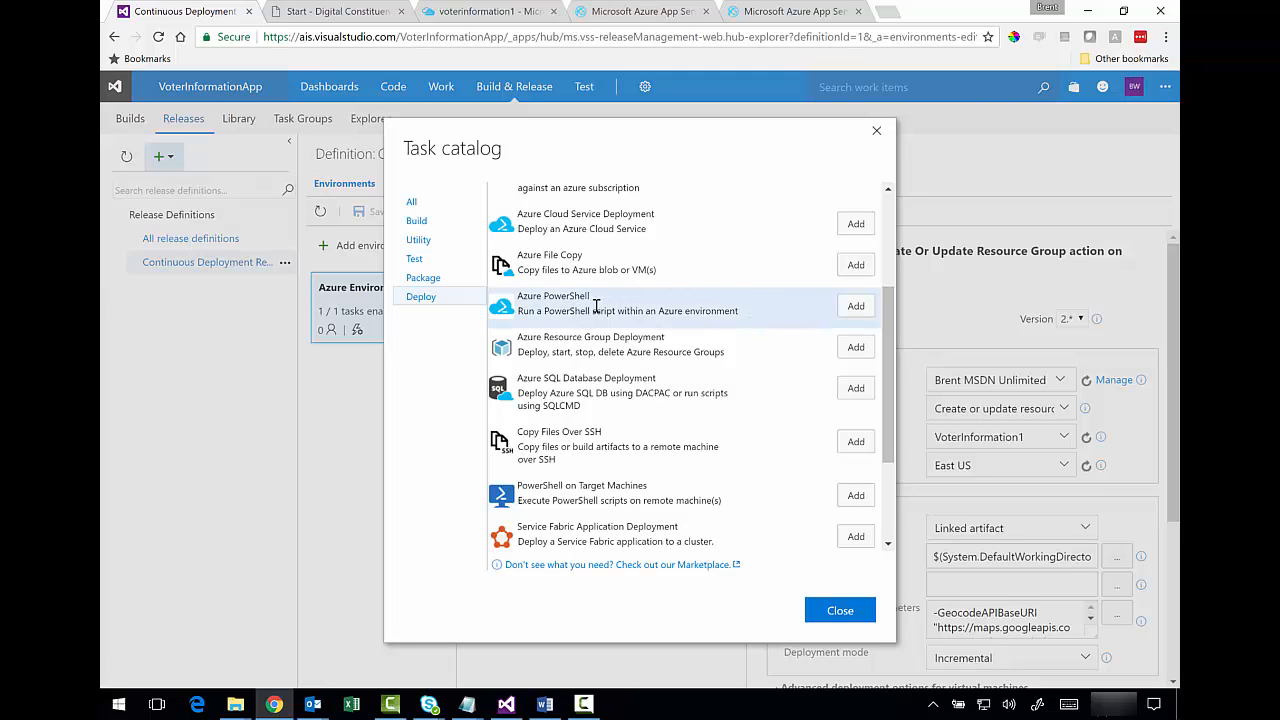
left_click_drag(885, 309, 900, 193)
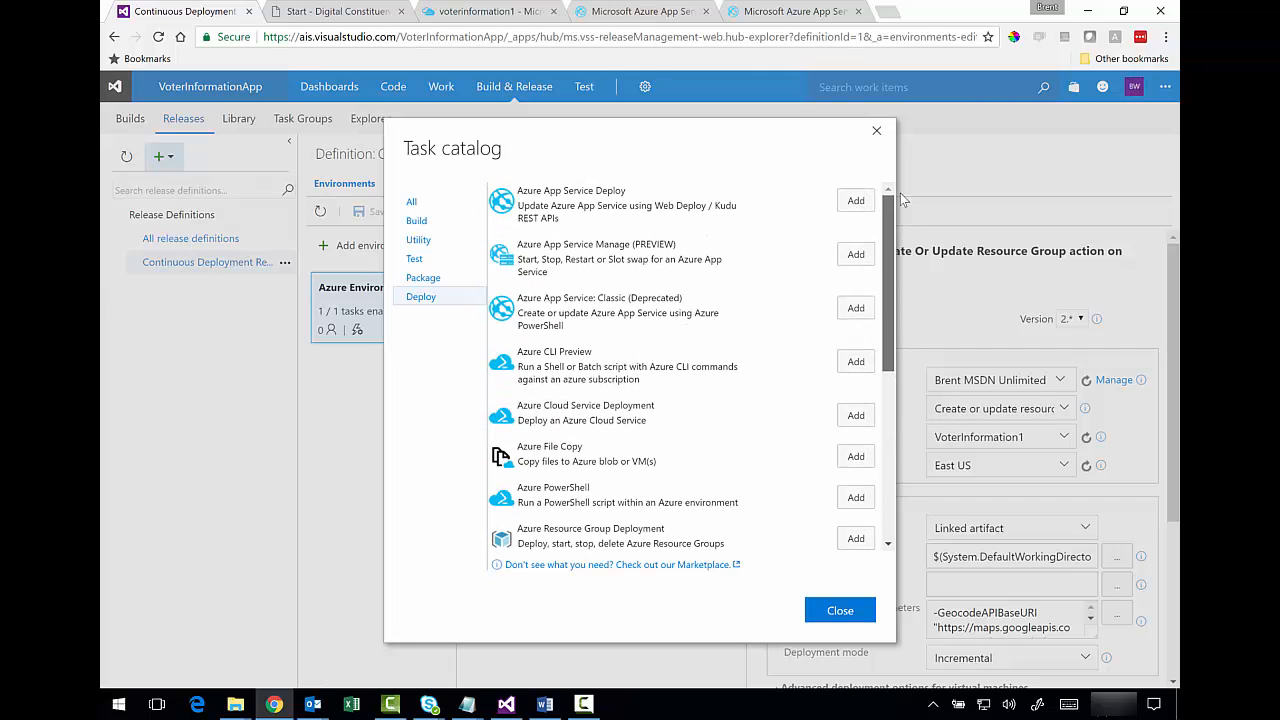
left_click(849, 205)
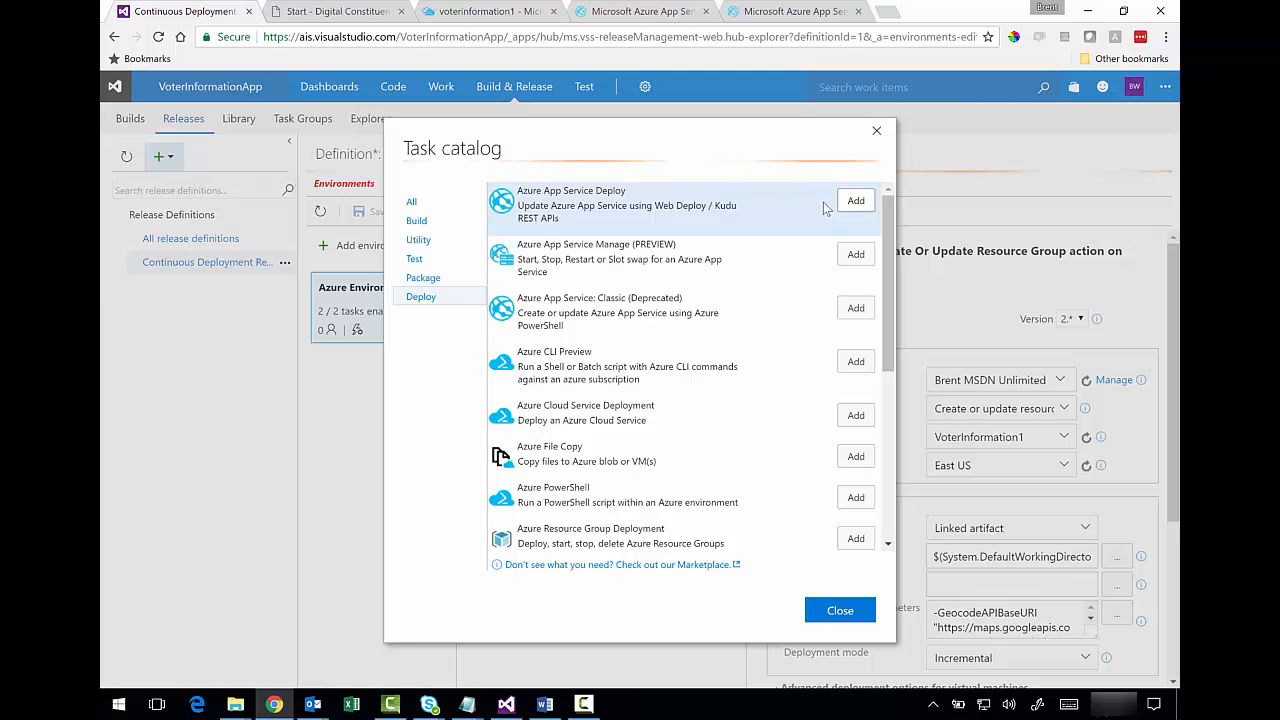
left_click(840, 611)
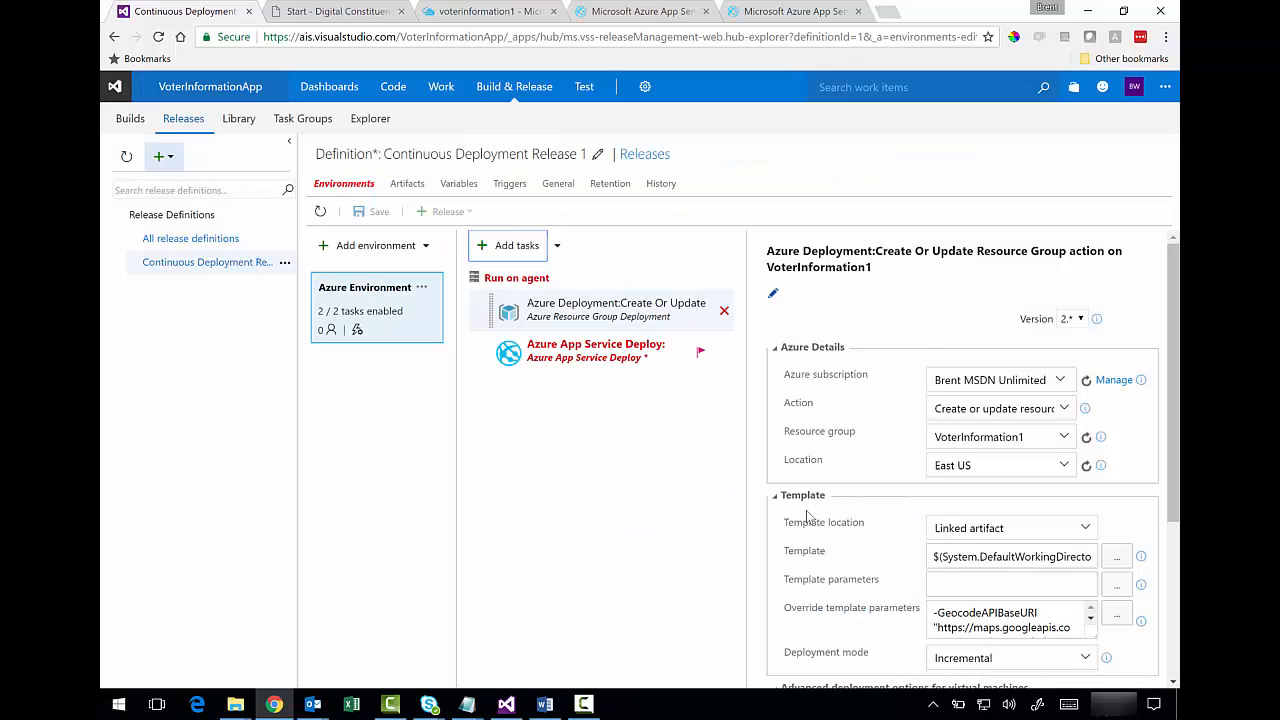
- Rename the Azure App Service Deploy task to 'Deploy Voter Information (Staging)'
left_click(580, 361)
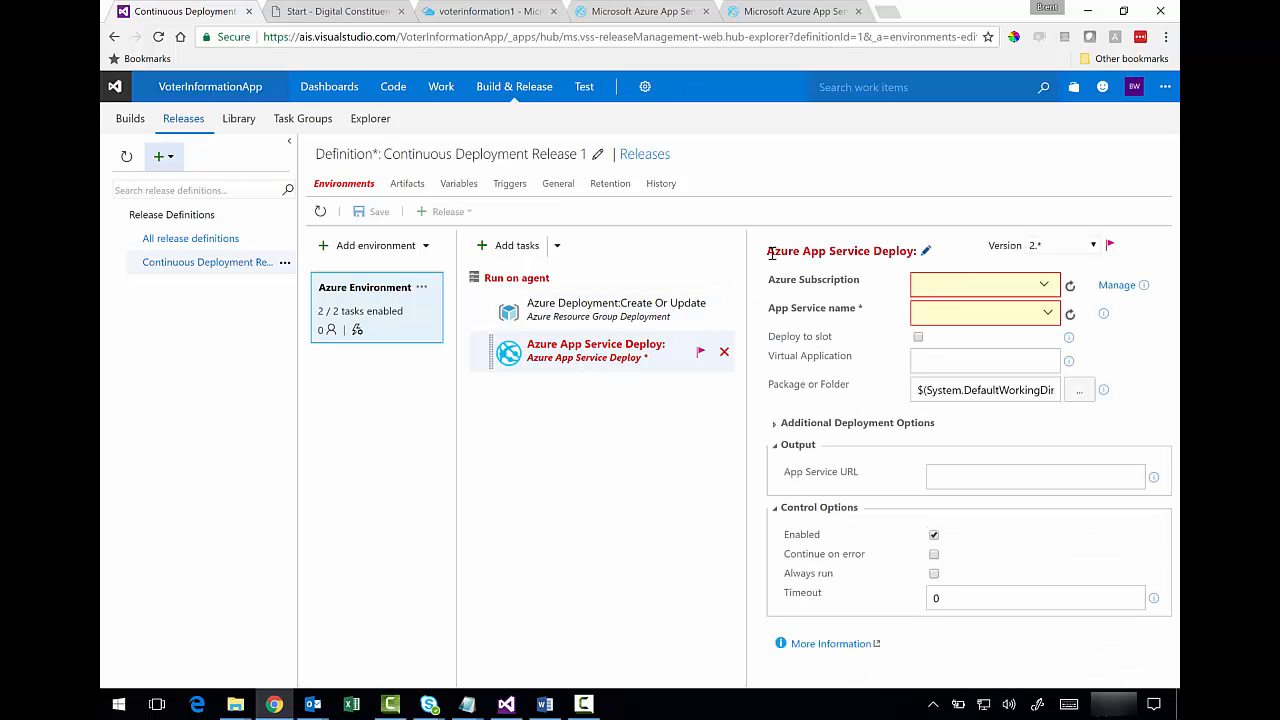
left_click(927, 253)
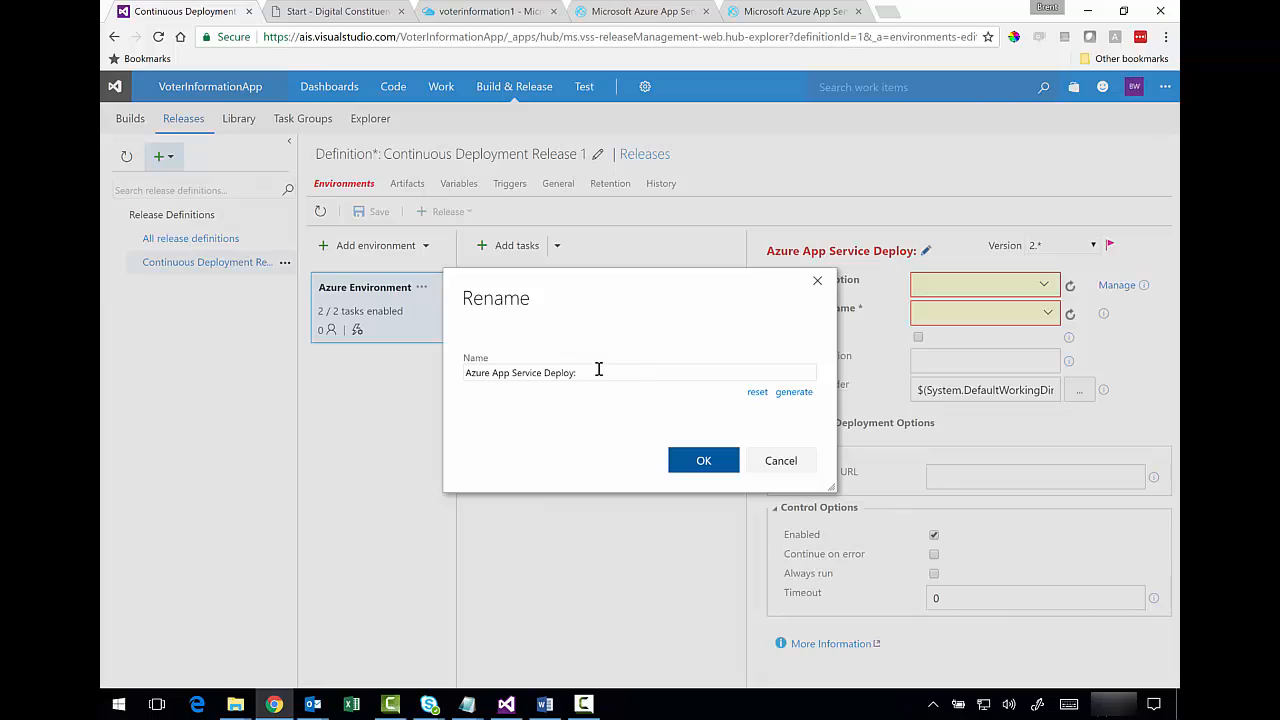
left_click_drag(599, 372, 452, 375)
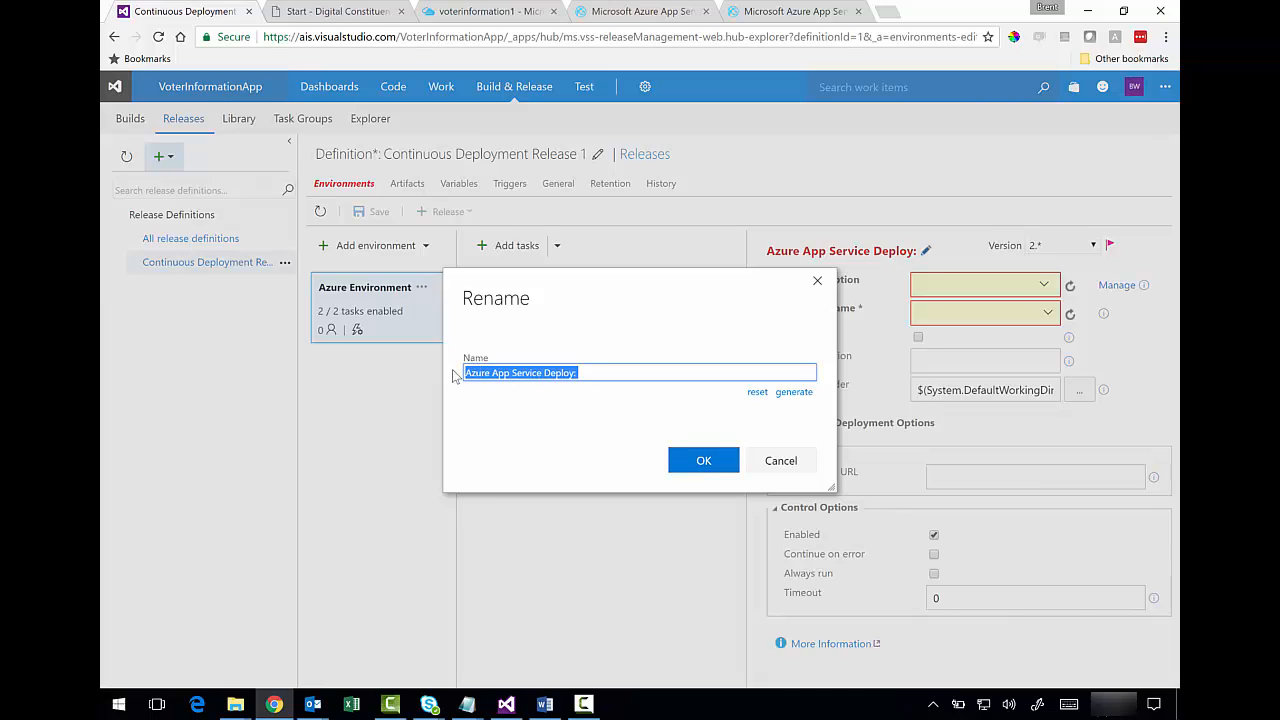
type("Deploy Voter Information (Staging")
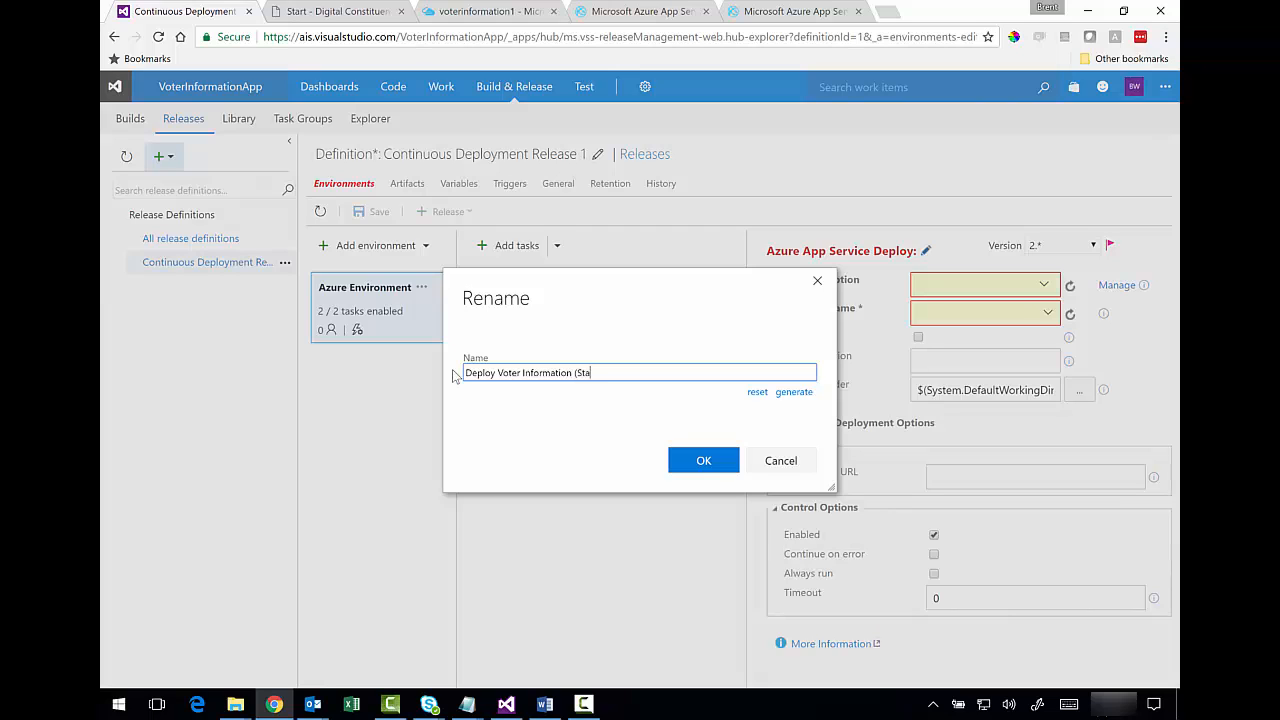
left_click(699, 461)
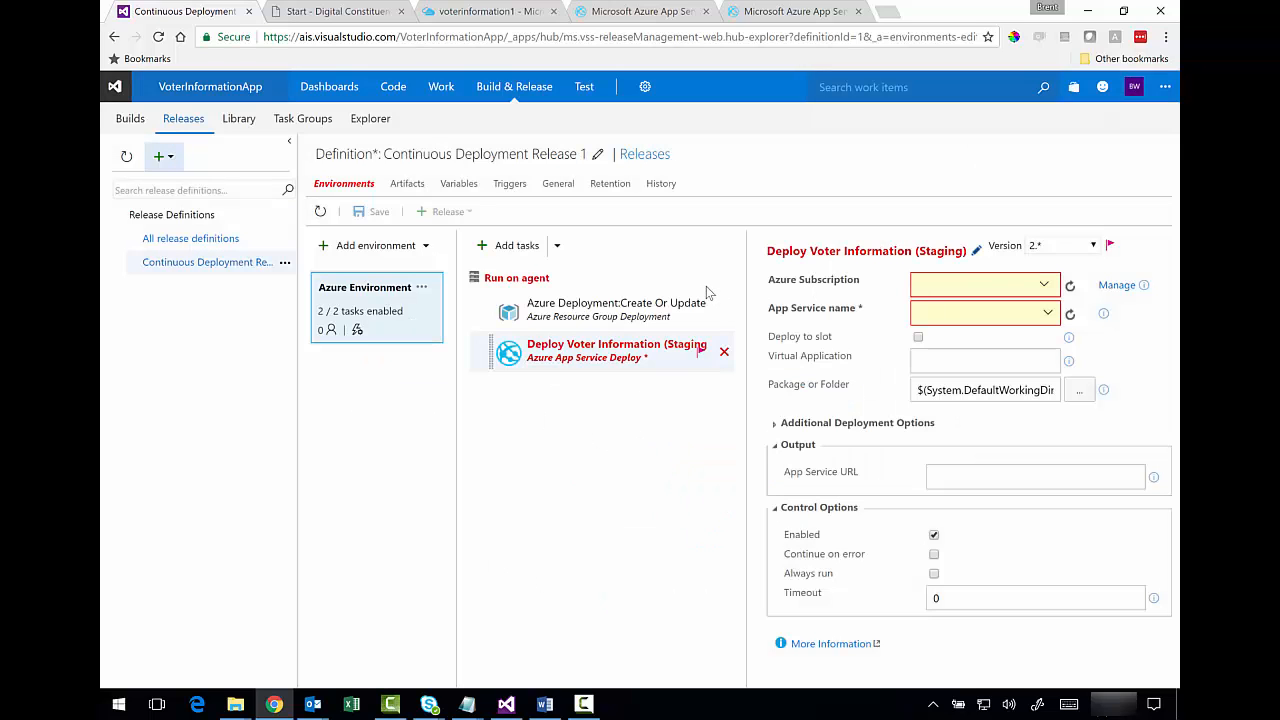
- Use the MSDN subscription and voterinfo app, deploying to the Staging slot in VoterInformation1
left_click(1044, 286)
left_click(776, 334)
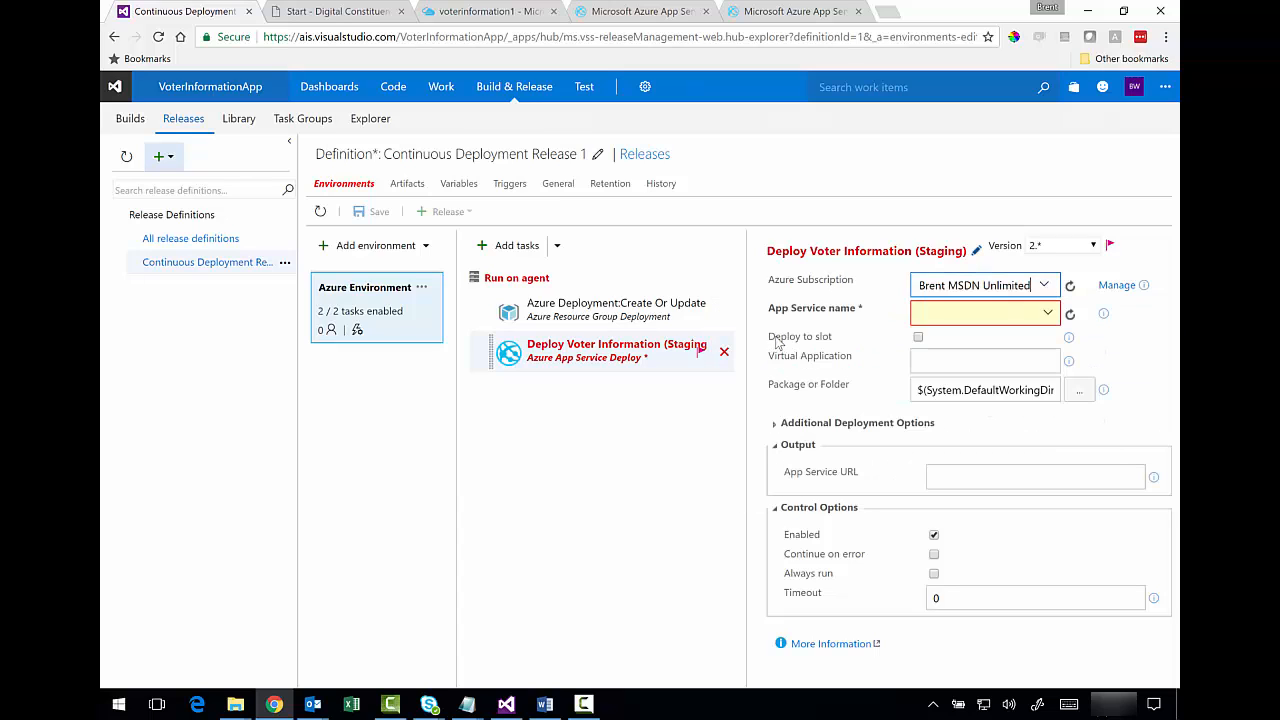
left_click(1046, 314)
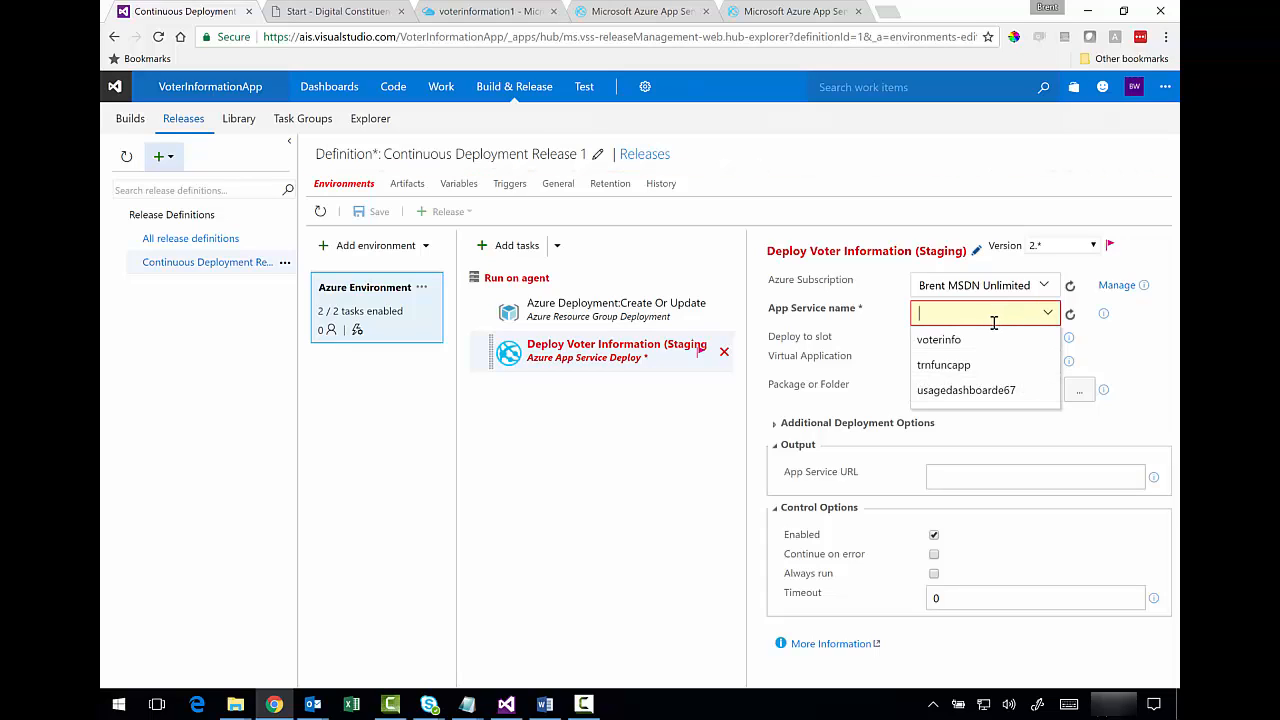
left_click(932, 343)
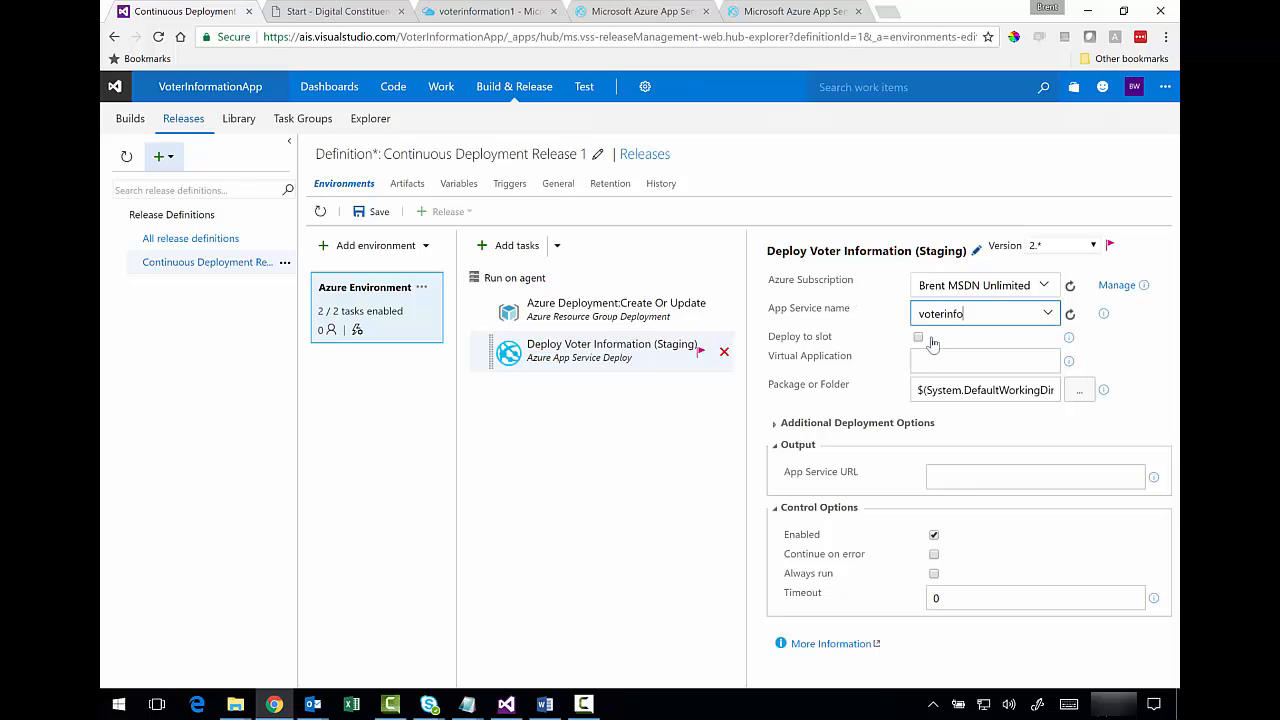
left_click(919, 339)
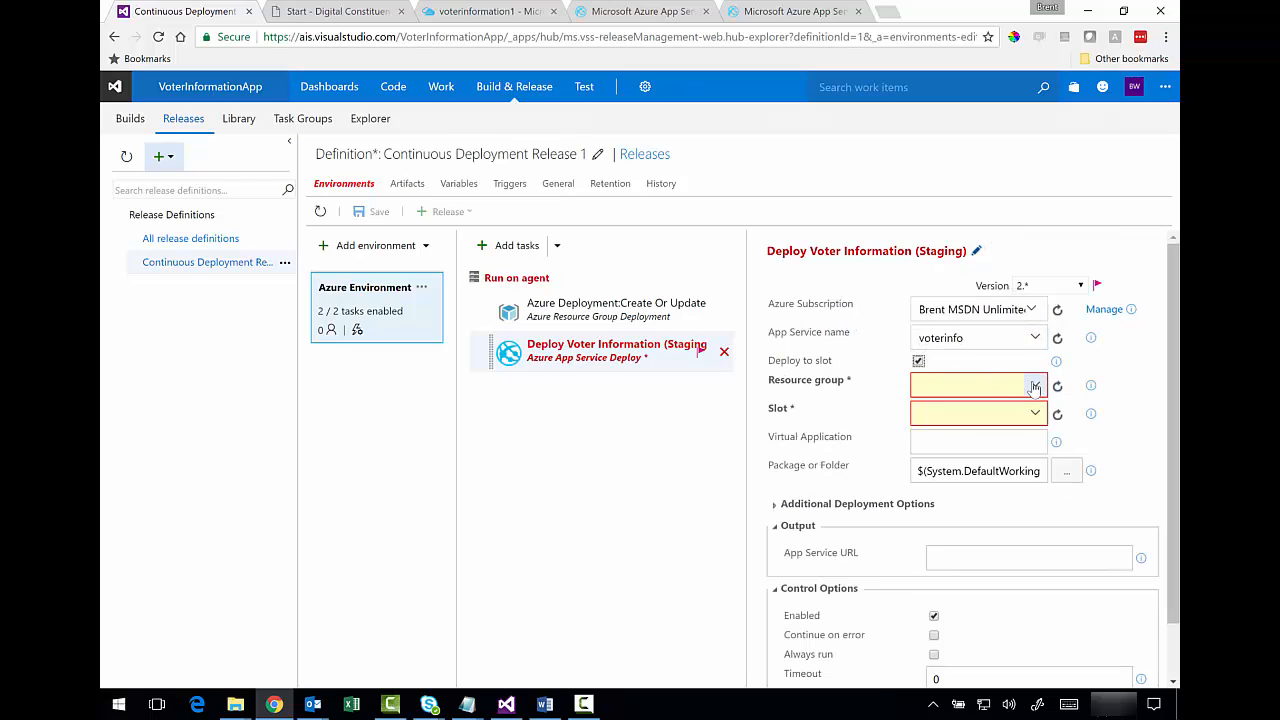
left_click(1034, 386)
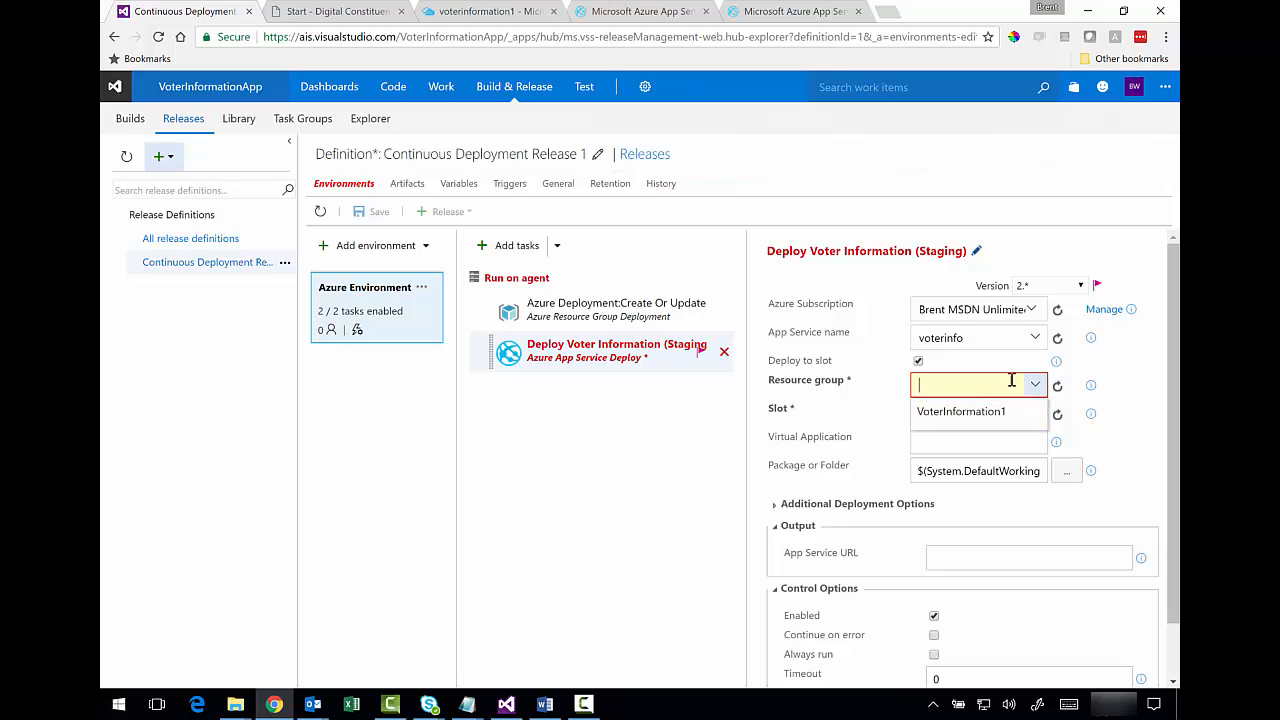
left_click(958, 411)
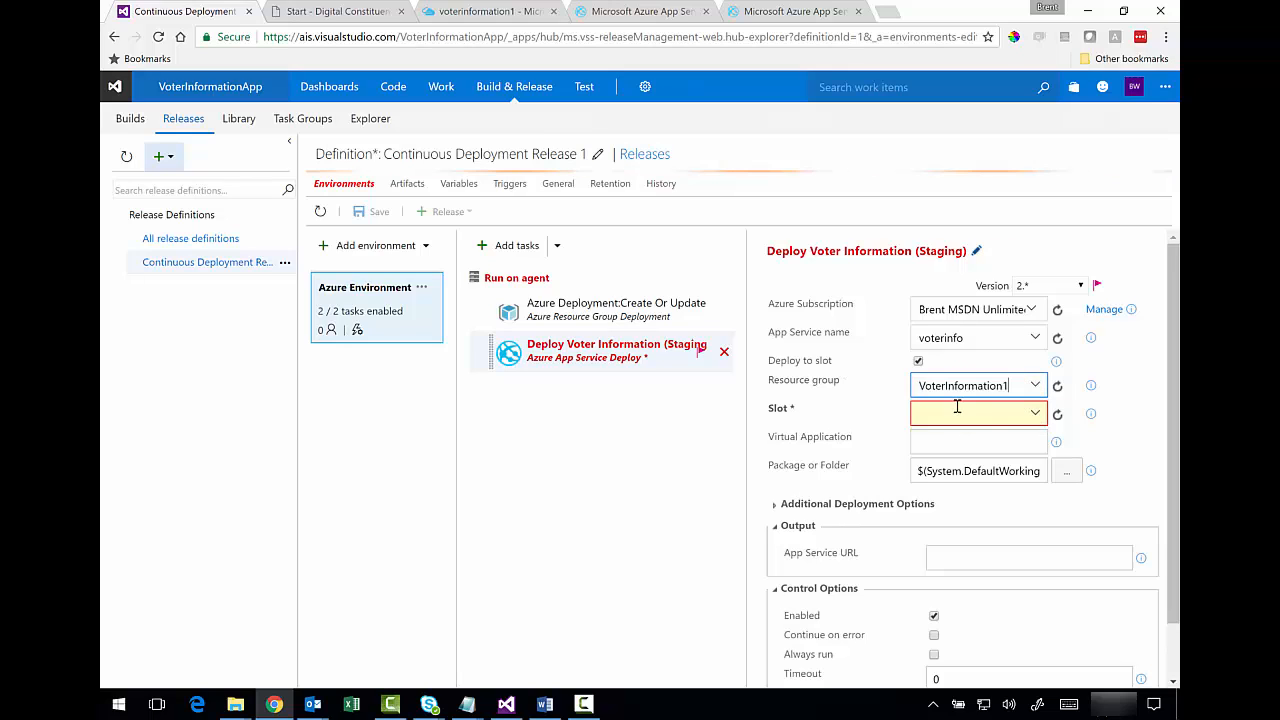
left_click(1032, 416)
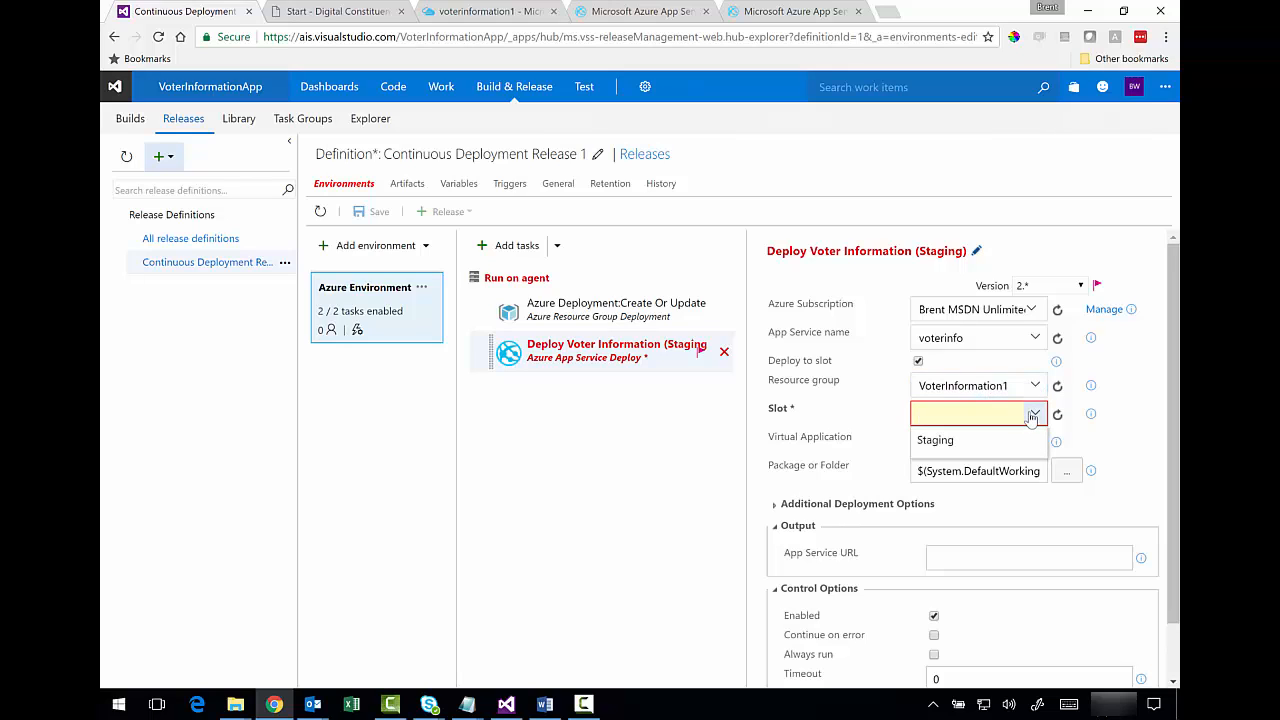
left_click(935, 441)
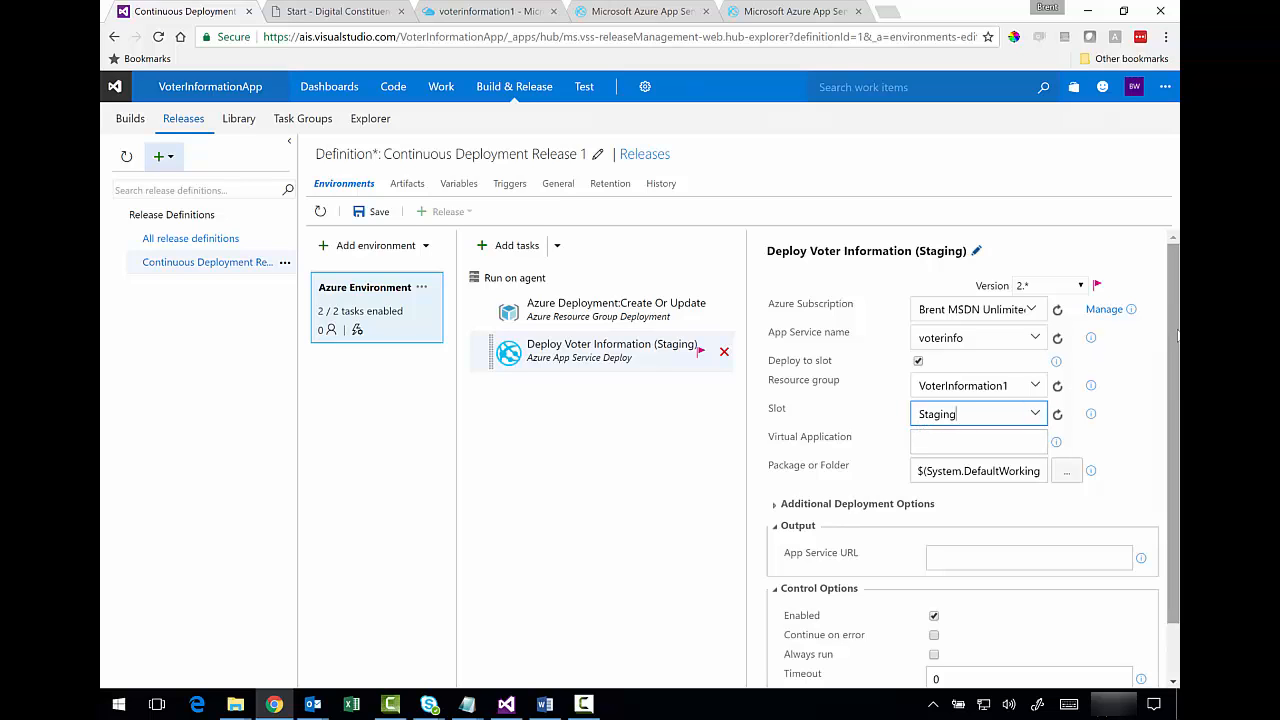
- Scroll the deploy task settings down to the App Service URL output field
scroll(1175, 344, "down", 1)
mouse_move(1175, 344)
left_mouse_down()
mouse_move(1179, 397)
mouse_move(1175, 366)
left_mouse_up()
left_click_drag(790, 530, 858, 530)
left_click(828, 530)
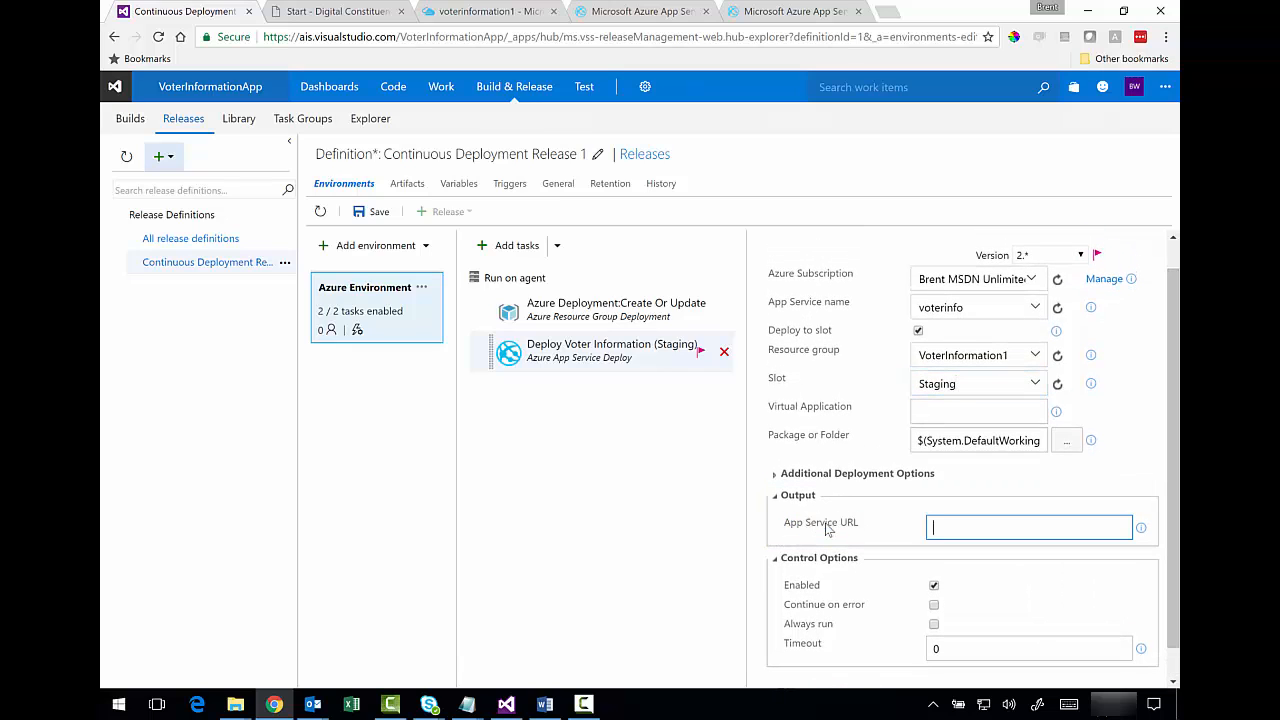
- Save the release definition with the comment 'Added deployment configuration.'
left_click(360, 212)
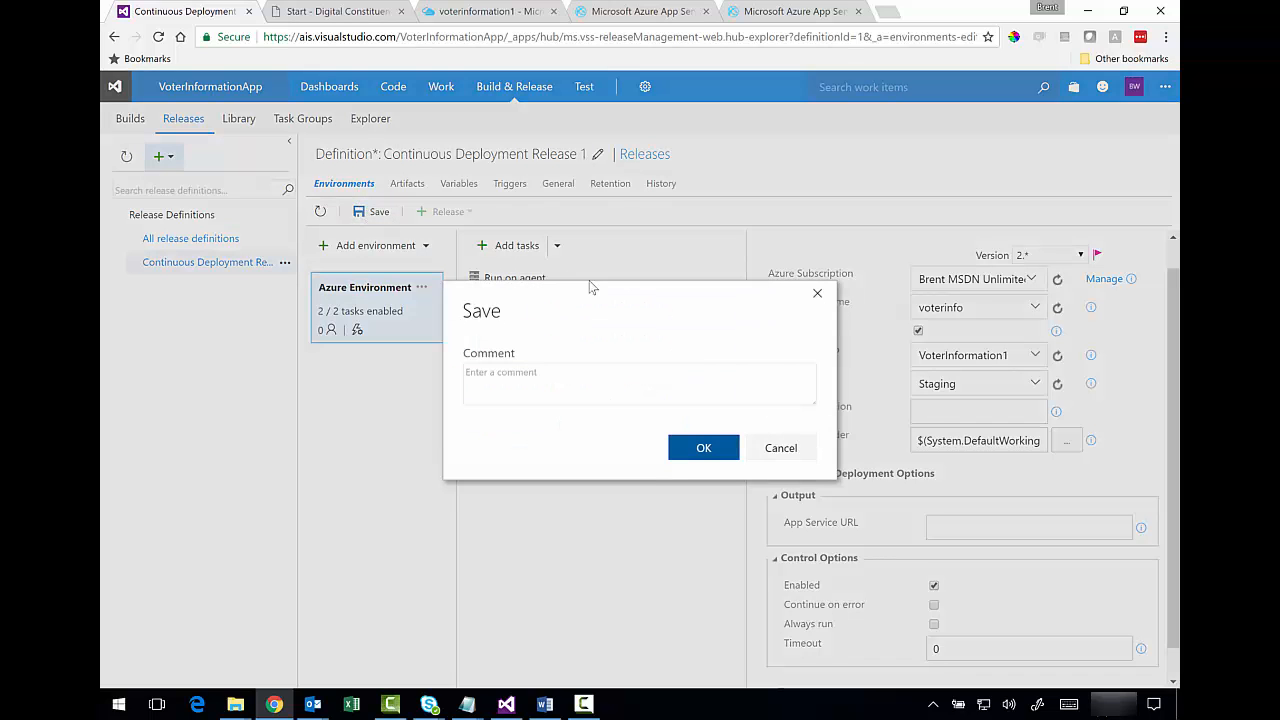
left_click(672, 381)
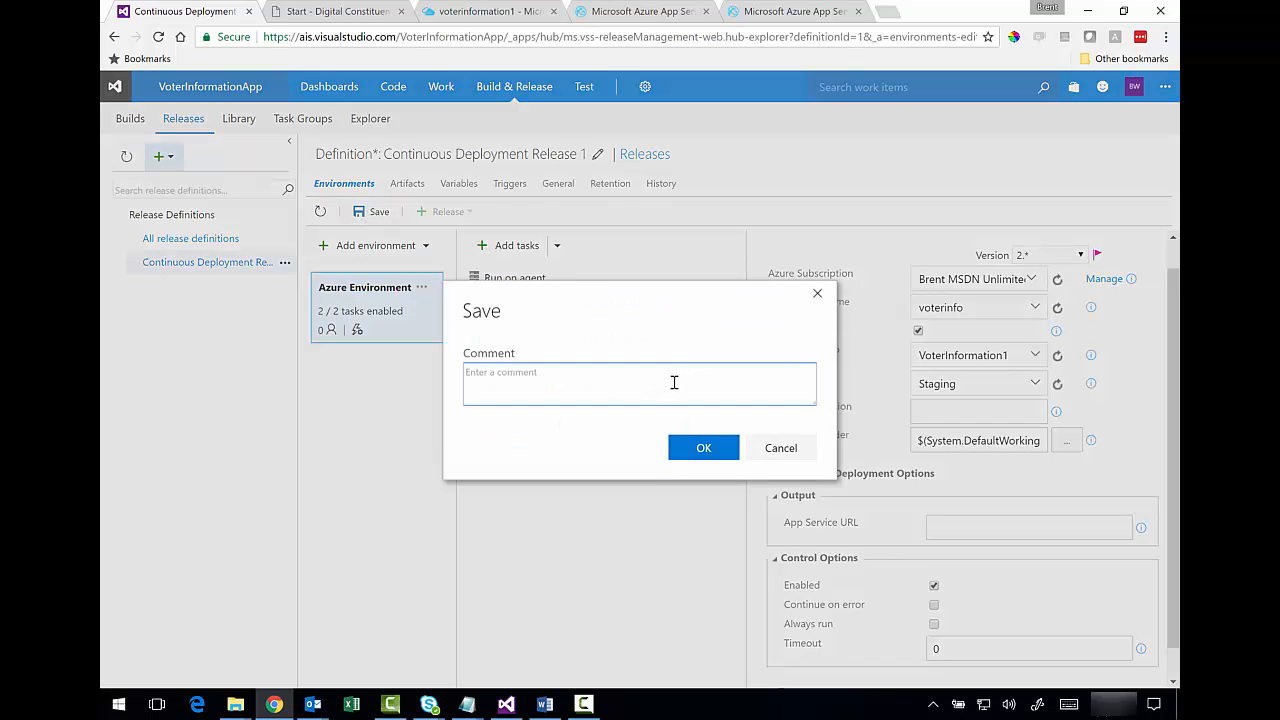
type("Added deployment configuration.")
left_click(700, 449)
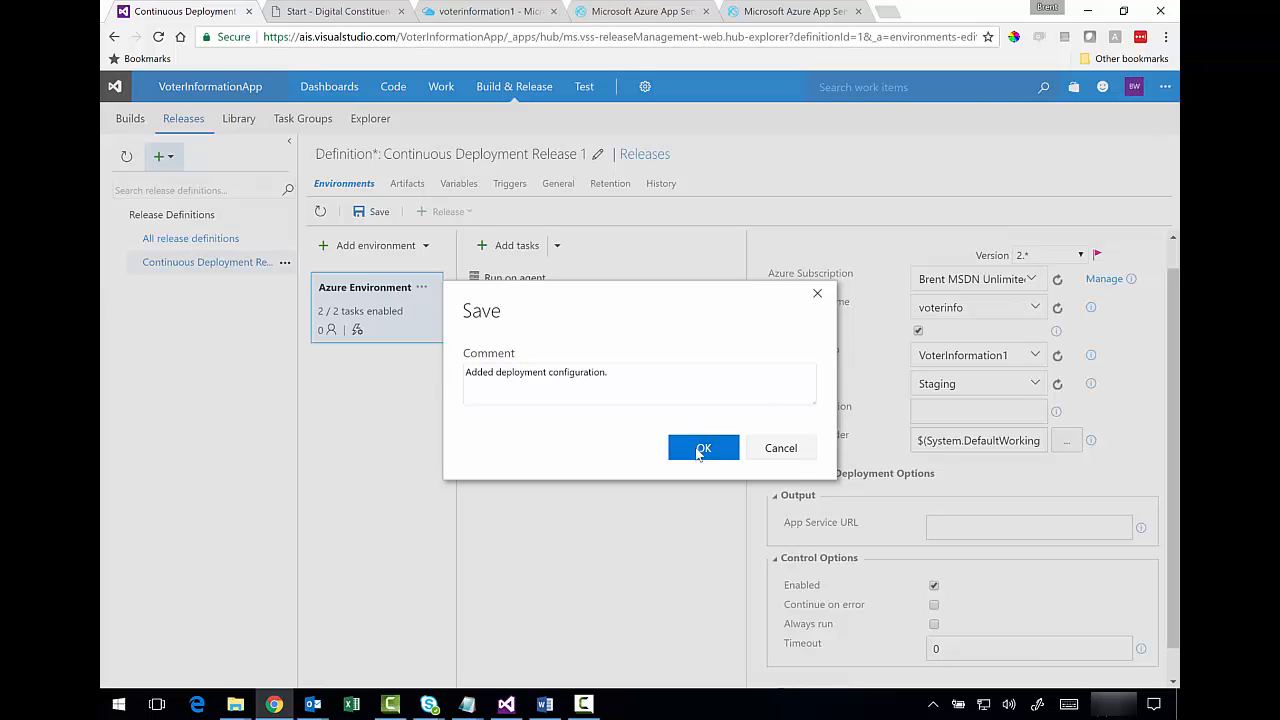
left_click(625, 303)
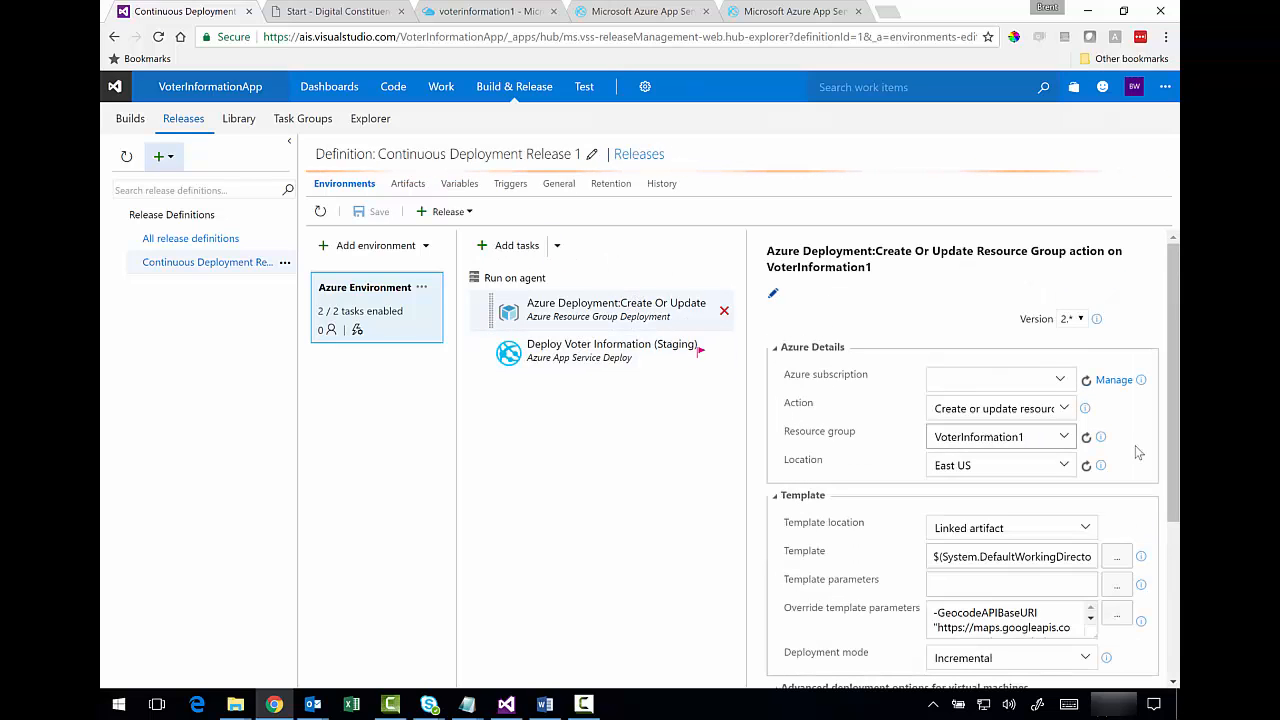
- Set the Deploy Voter Information (Staging) task's App Service URL output to StagingUrl
left_click_drag(1175, 395, 1177, 563)
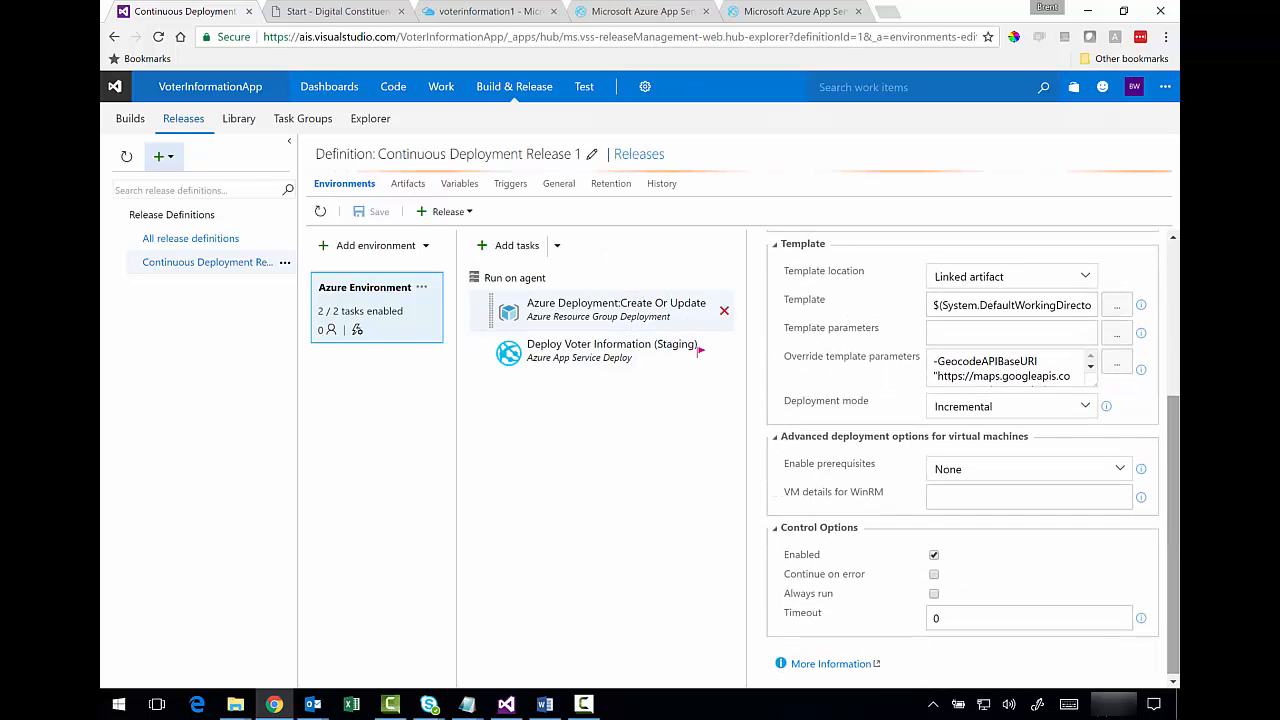
left_click(592, 362)
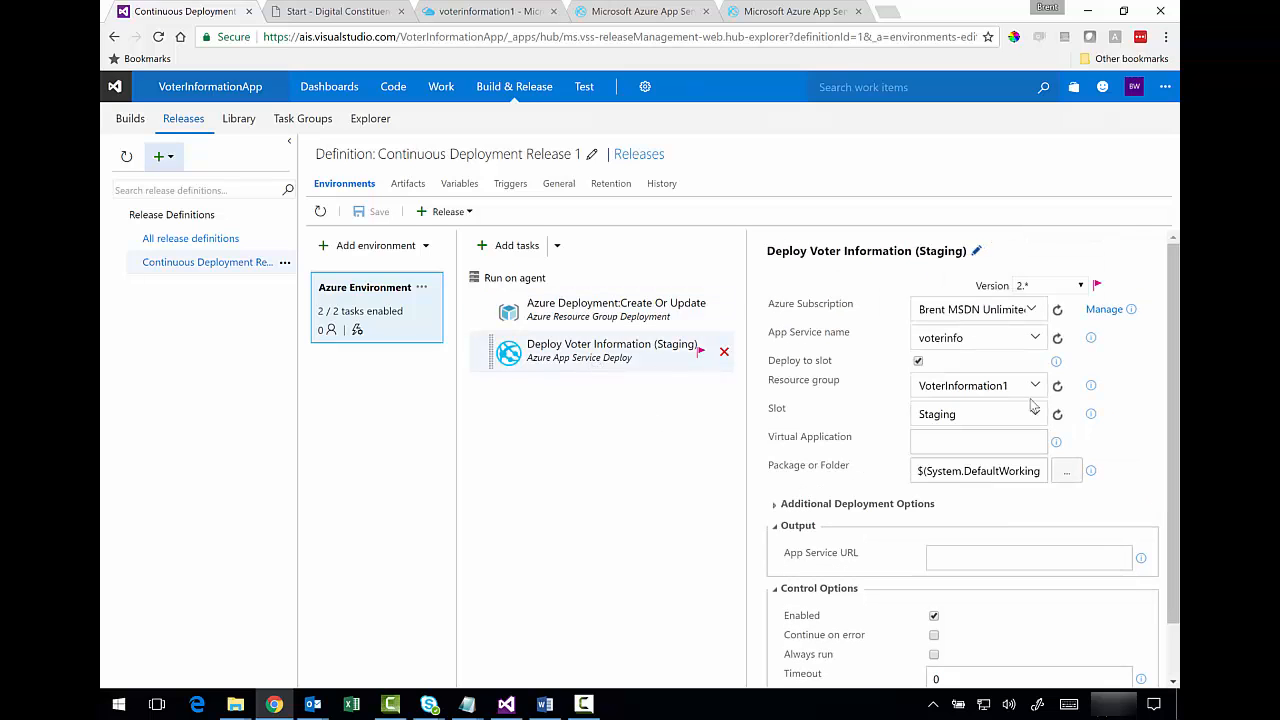
left_click_drag(1169, 374, 1170, 428)
left_click(1141, 498)
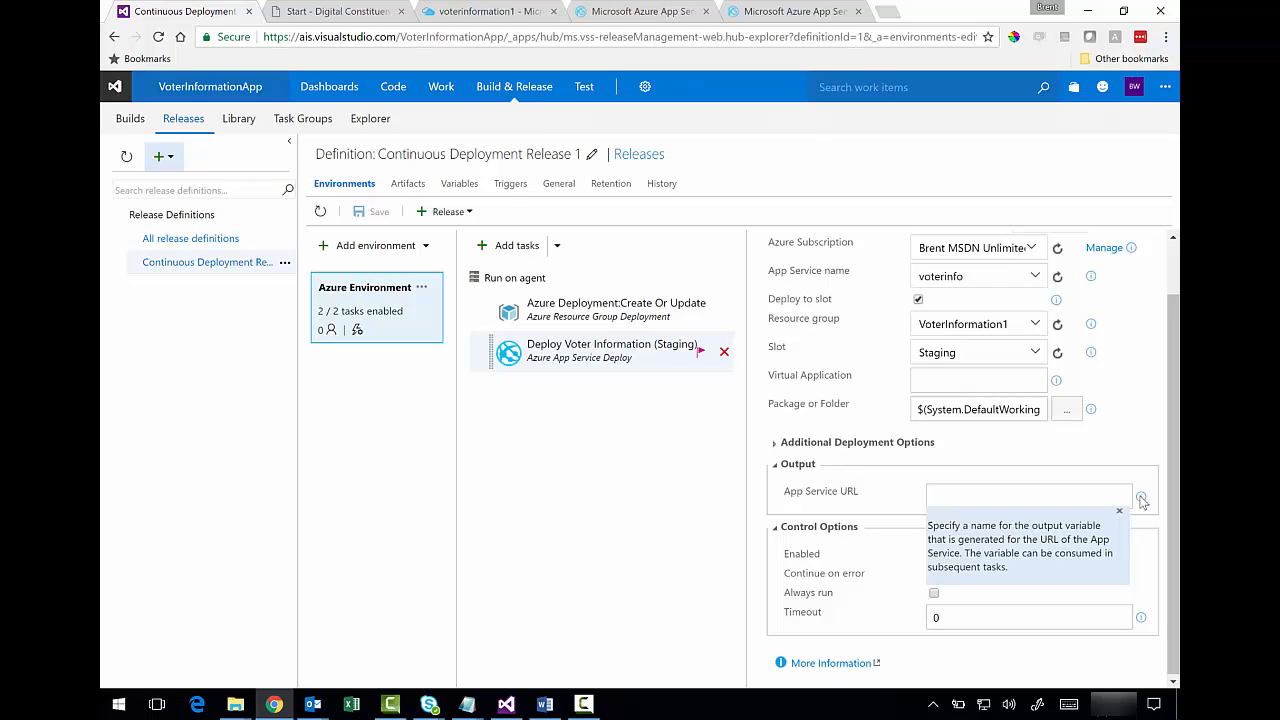
left_click(1057, 496)
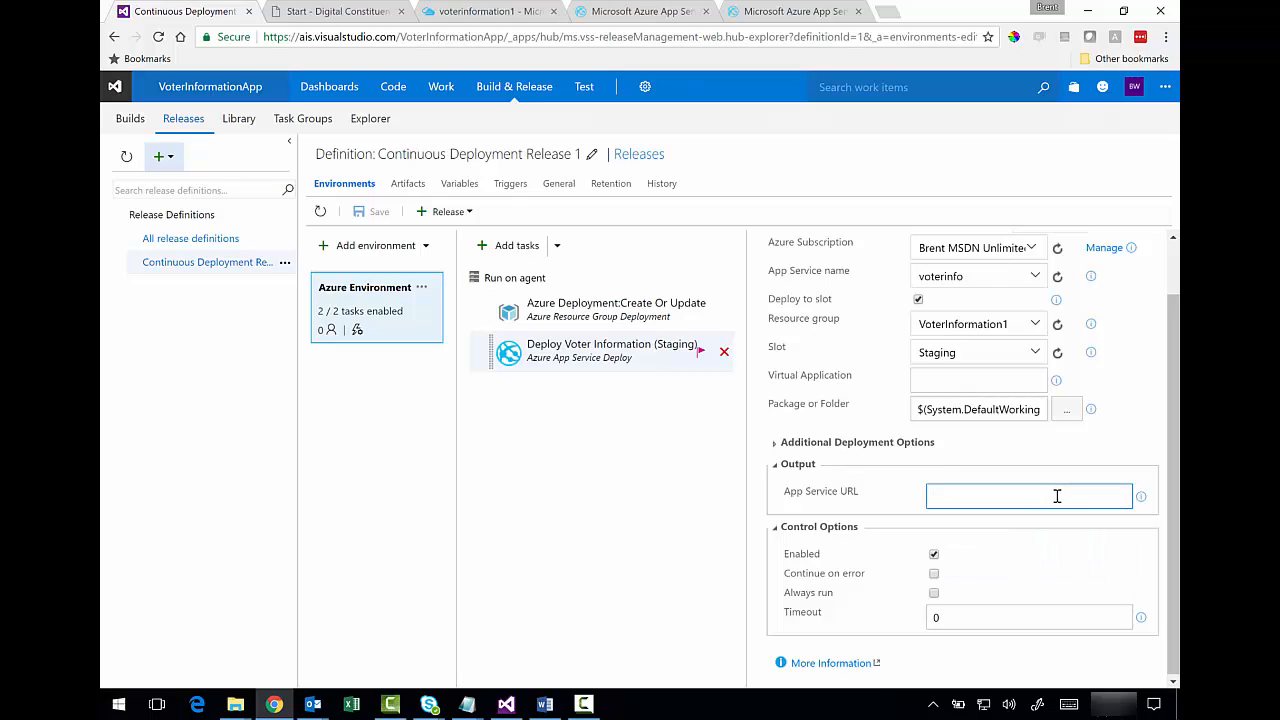
type("StagingUrl")
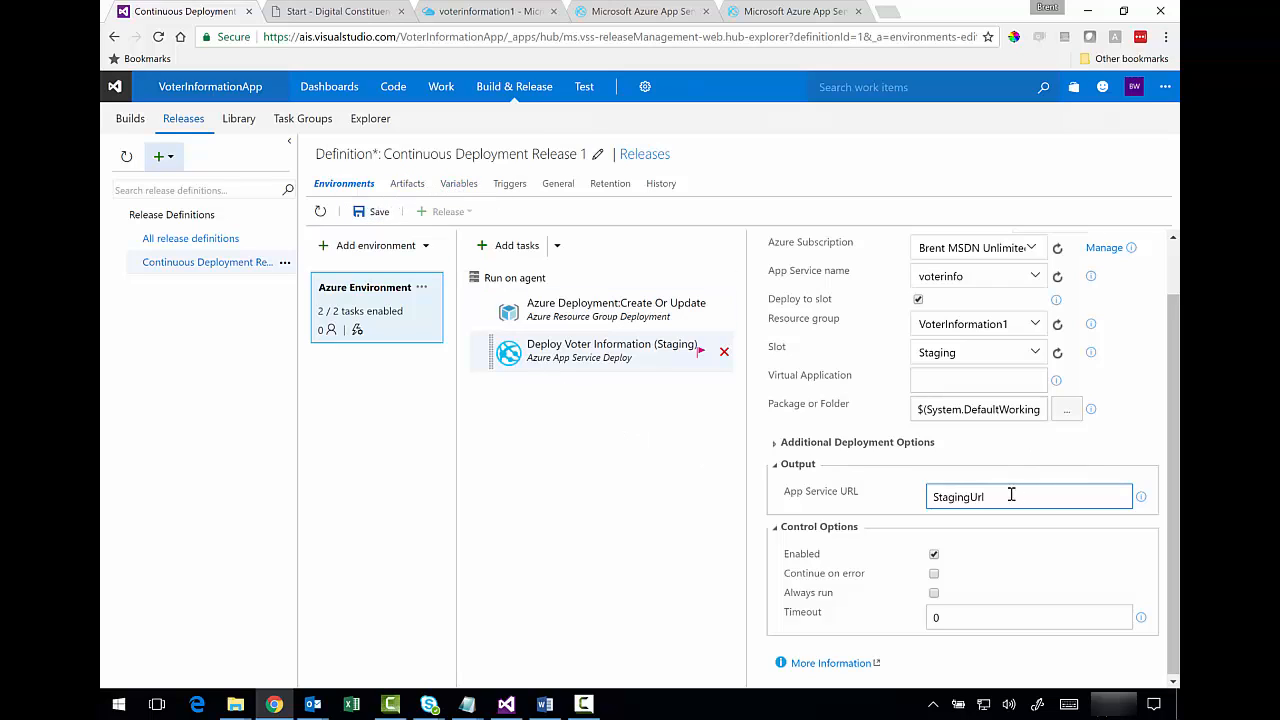
left_click_drag(1011, 495, 917, 492)
key("ctrl+c")
left_click(455, 184)
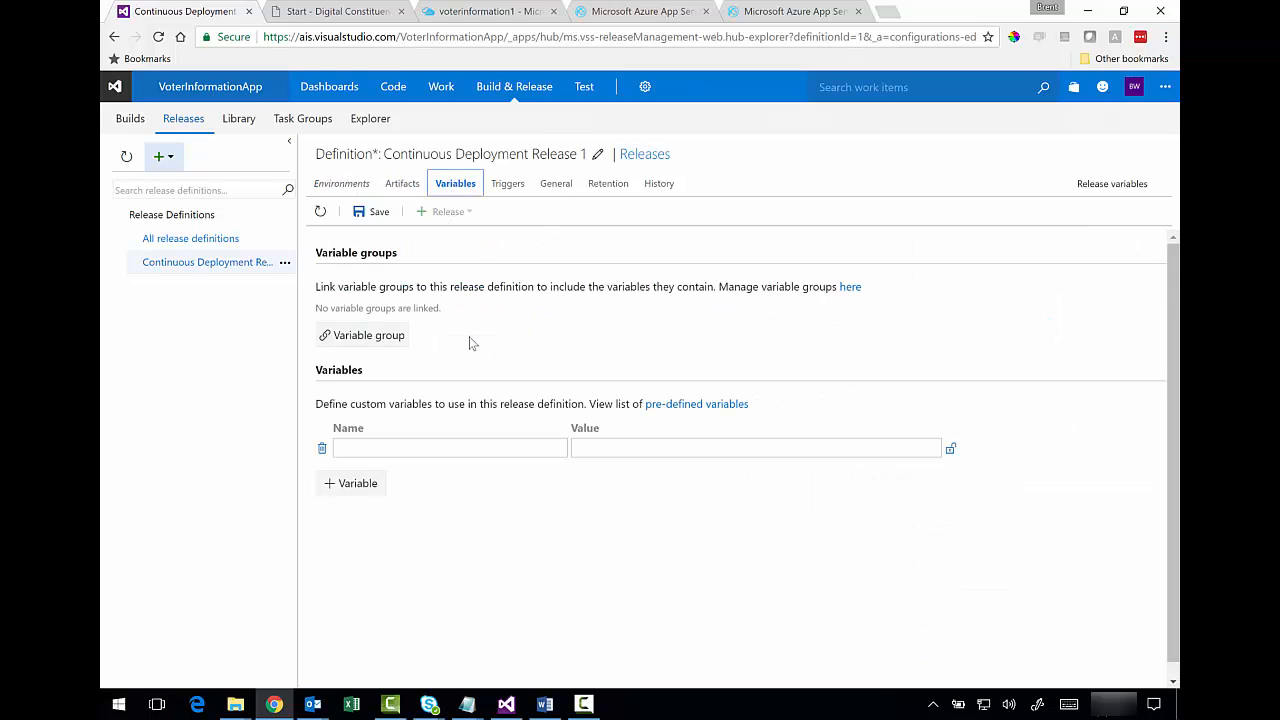
- Add a release variable named StagingUrl, leaving its value blank
left_click(405, 448)
key("ctrl+v")
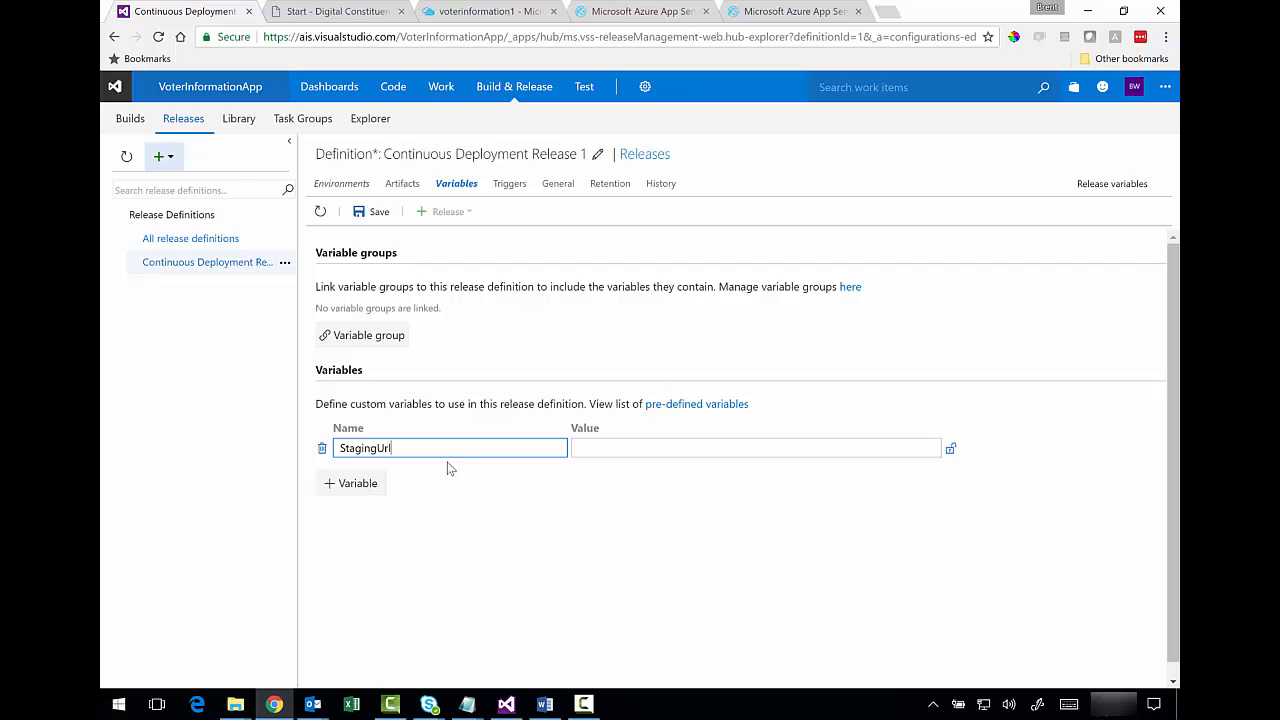
left_click(553, 505)
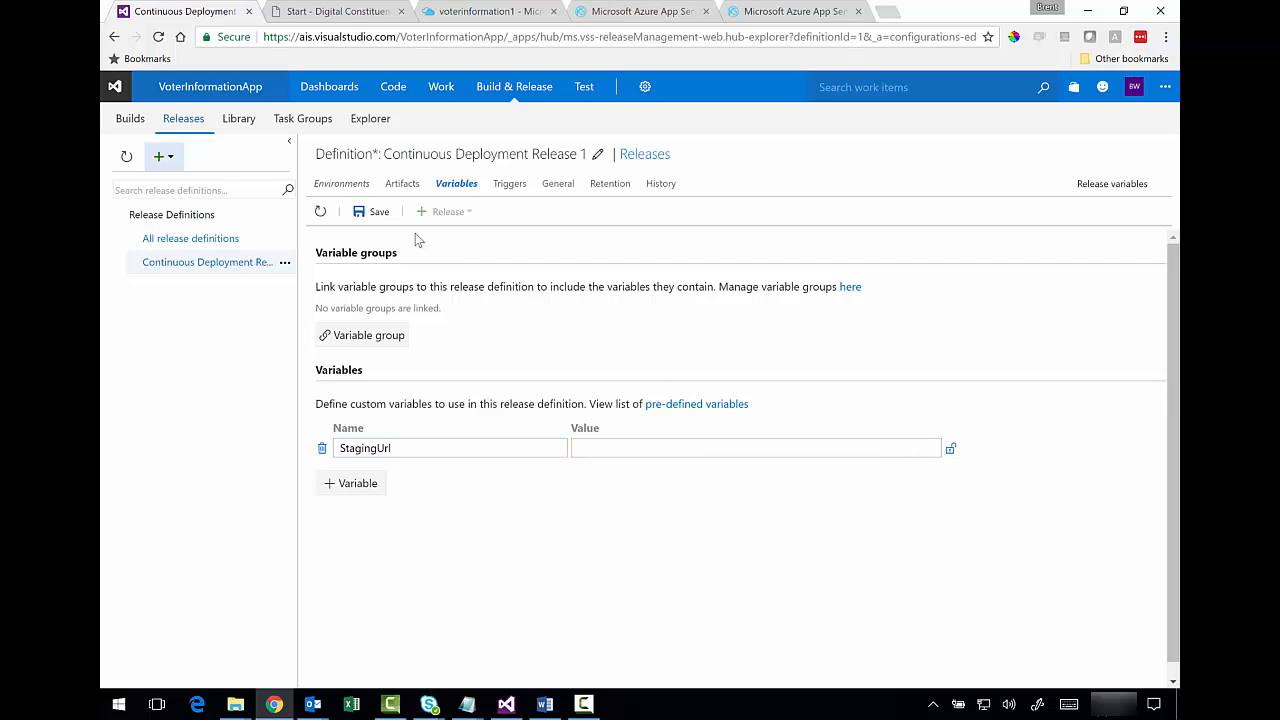
- Save the definition with the comment 'Added StagingUrl variable'
left_click(375, 212)
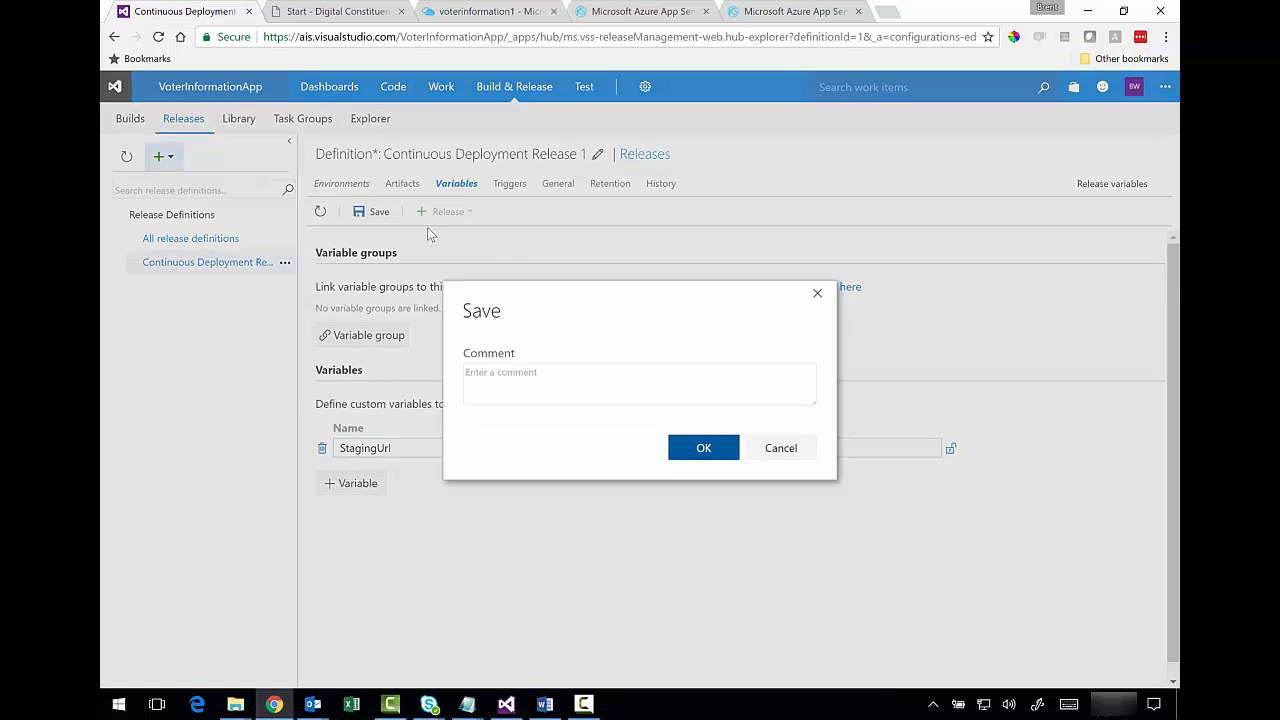
left_click(646, 378)
type("Added StagingUrl variable")
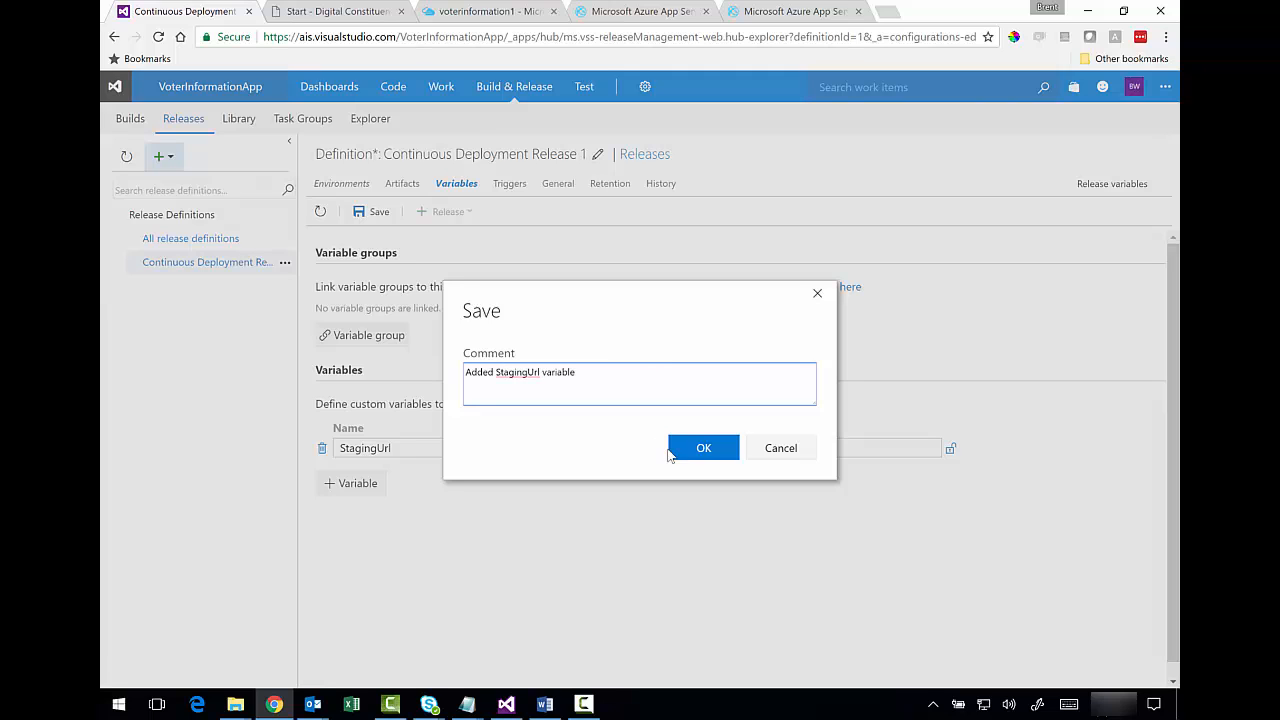
left_click(672, 452)
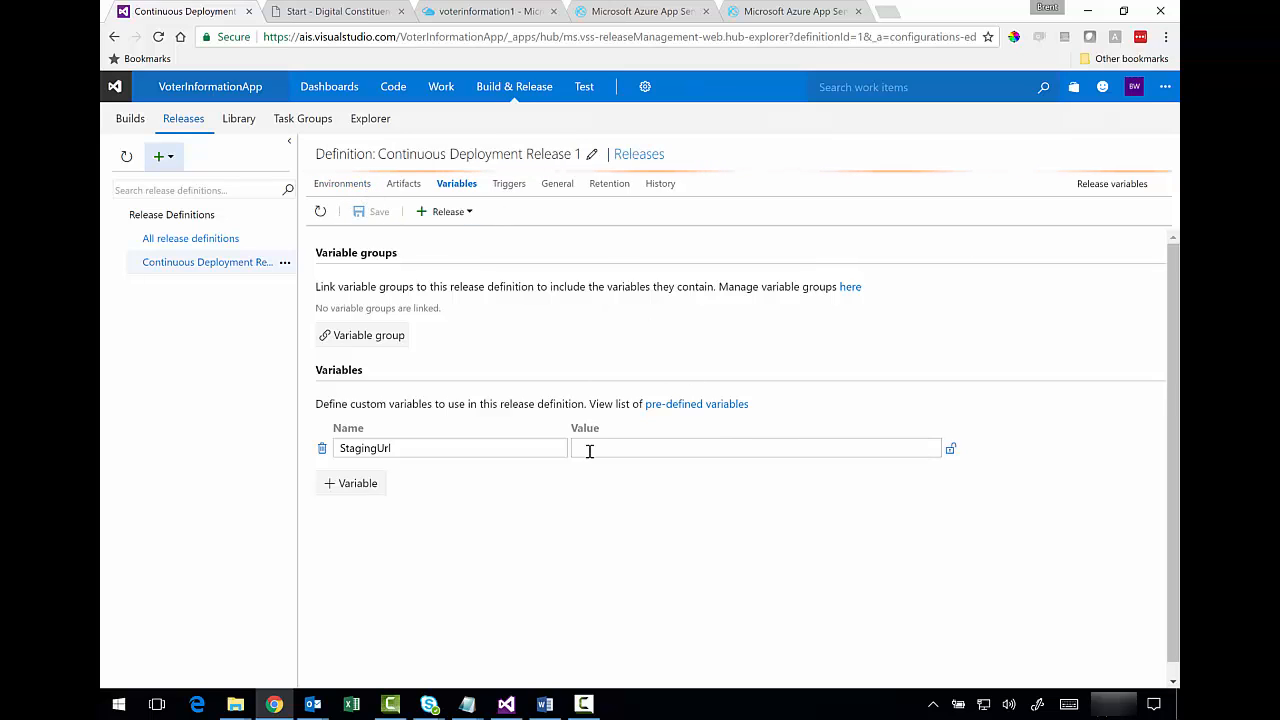
left_click(356, 188)
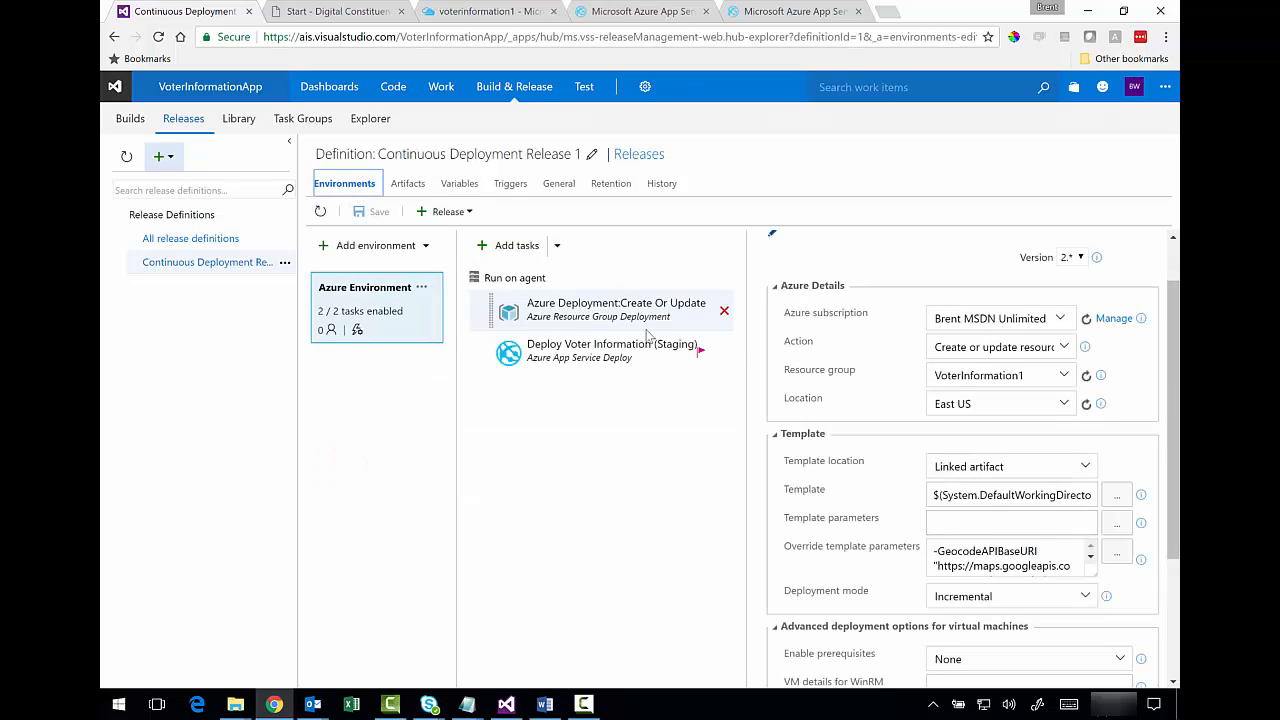
- Inspect the Deploy Voter Information (Staging) package path $(System.DefaultWorkingDirectory)/**/*.zip without changing it
left_click(558, 352)
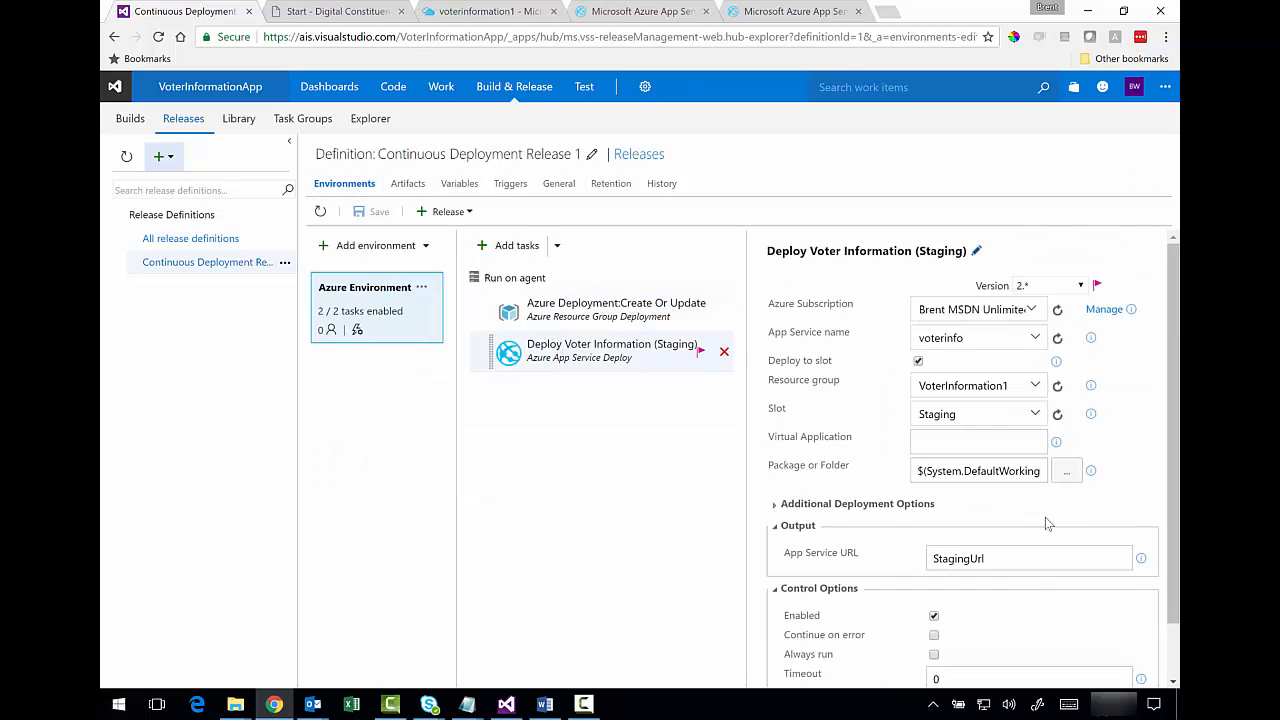
left_click_drag(1177, 406, 1175, 490)
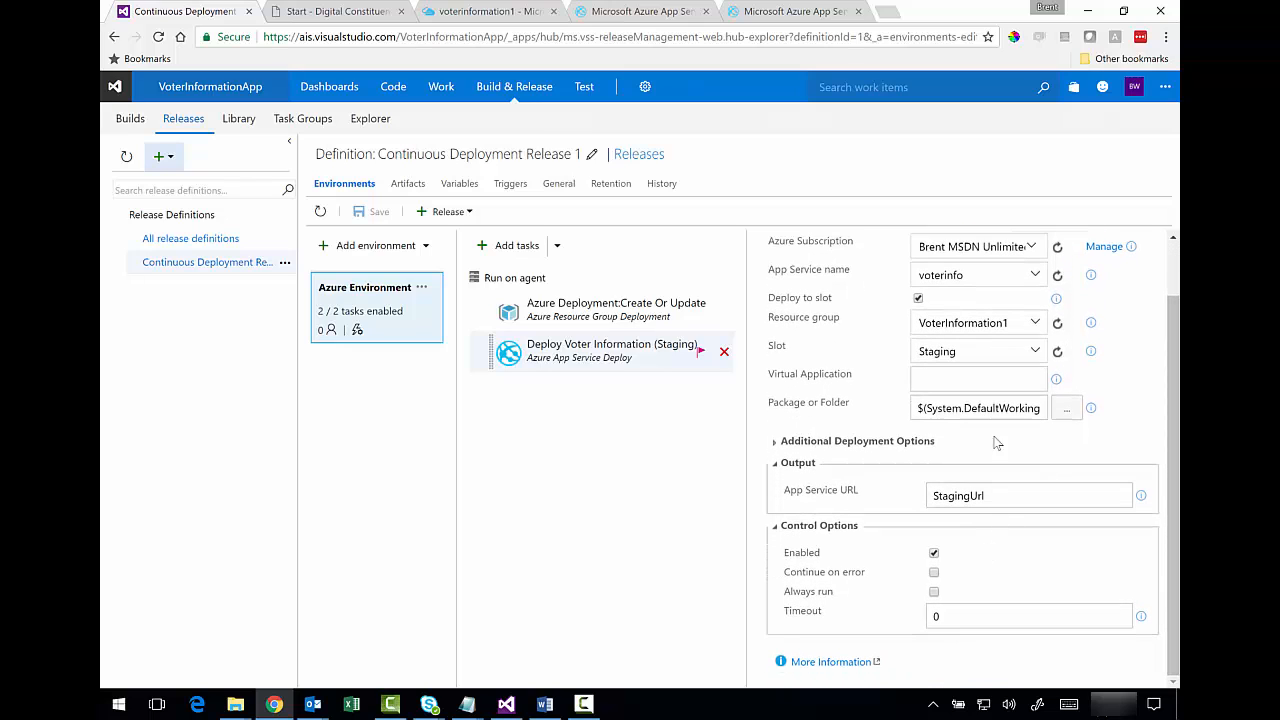
left_click(1065, 411)
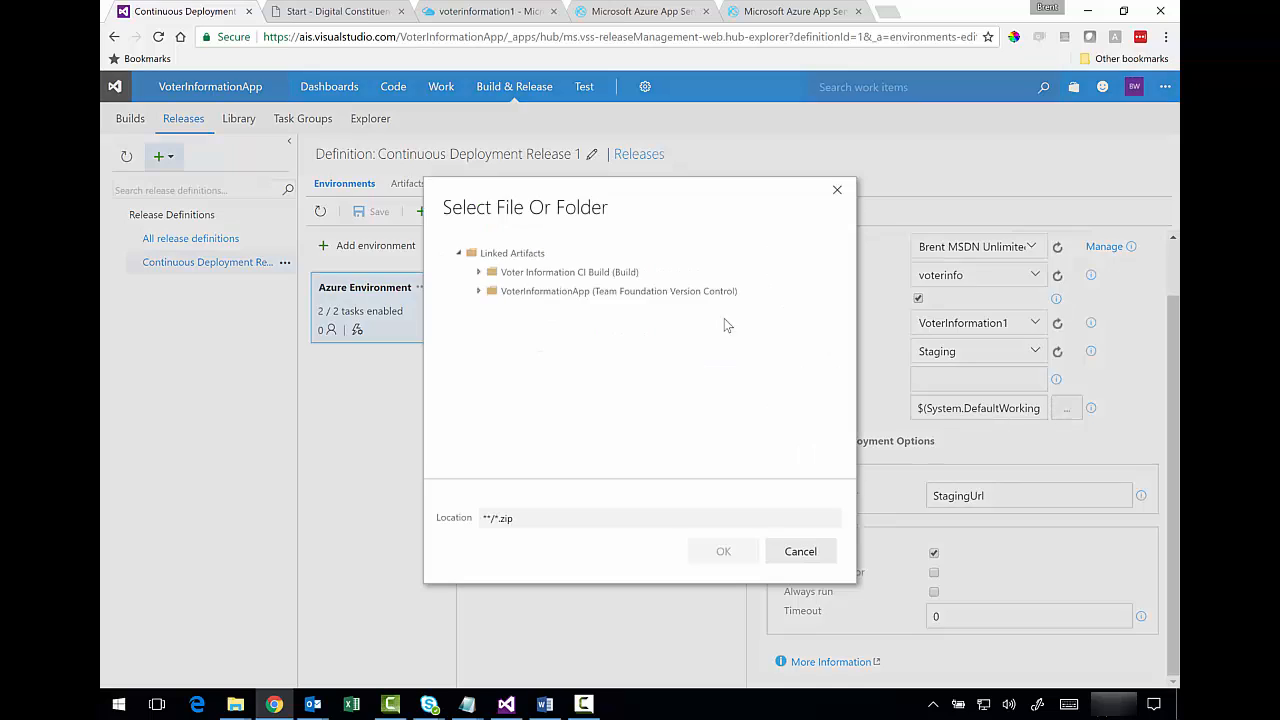
left_click(800, 552)
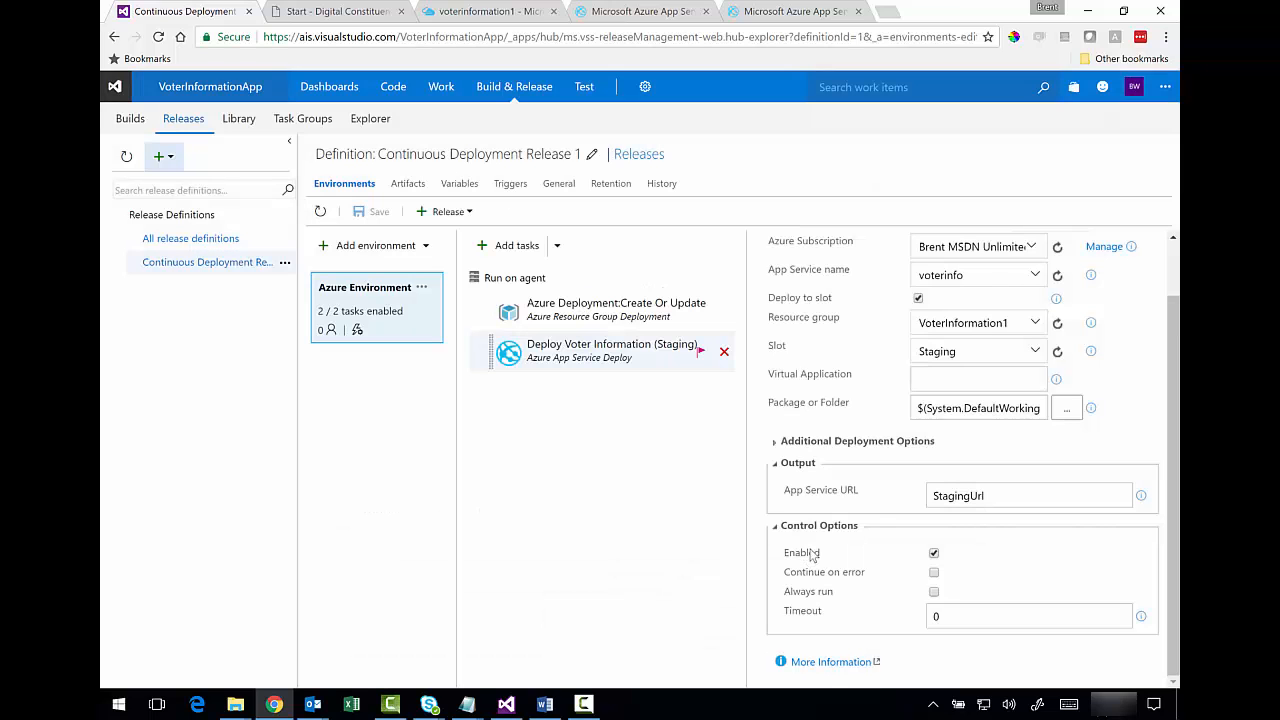
left_click(961, 408)
key("End")
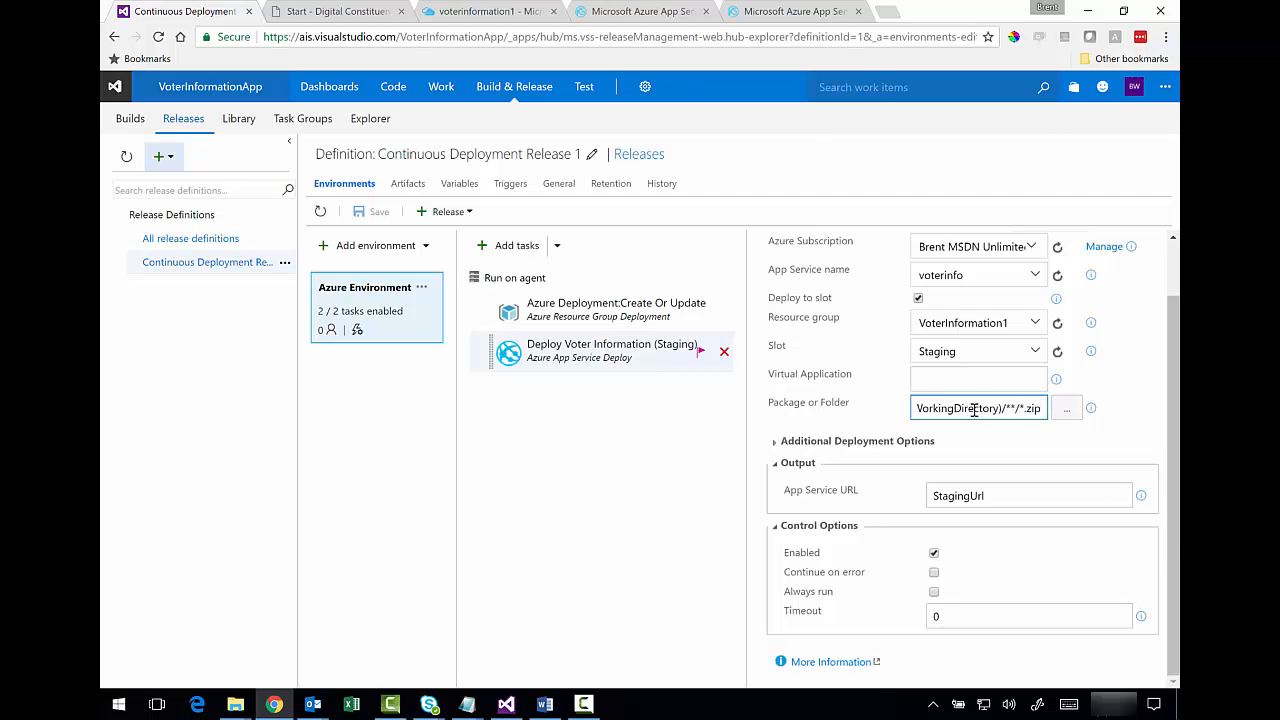
left_click_drag(974, 408, 912, 420)
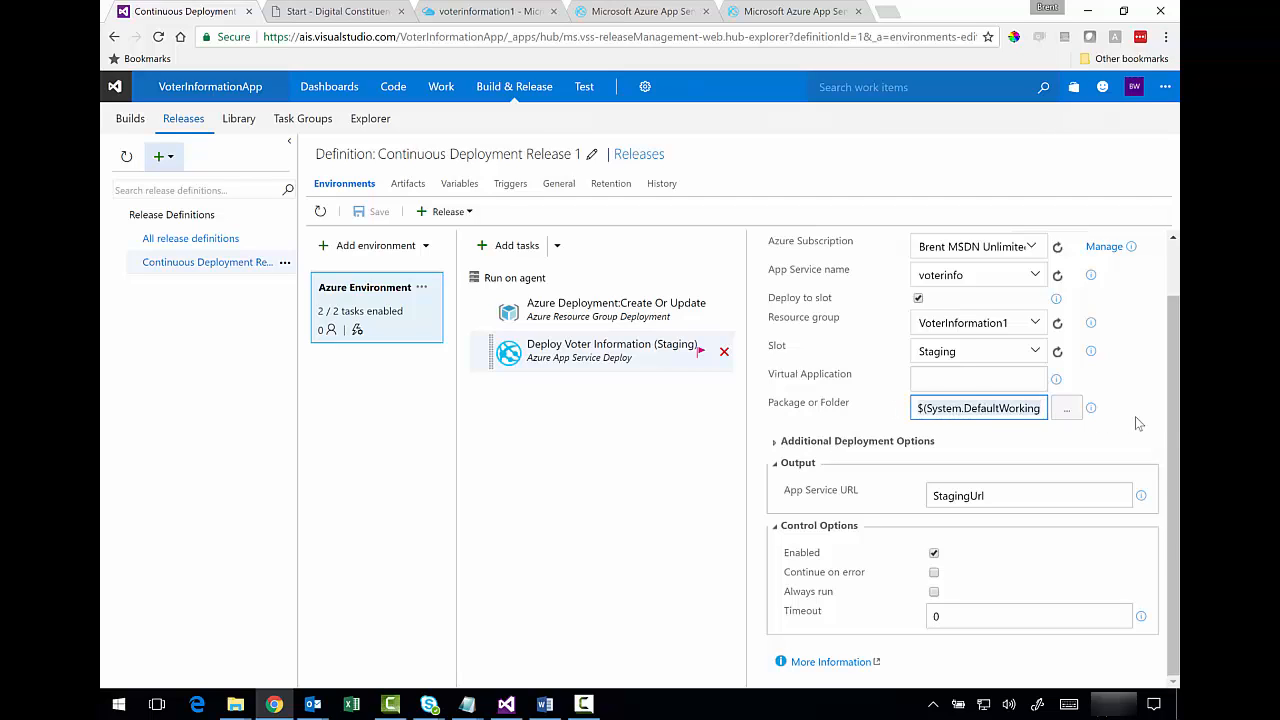
scroll(1174, 420, "up", 1)
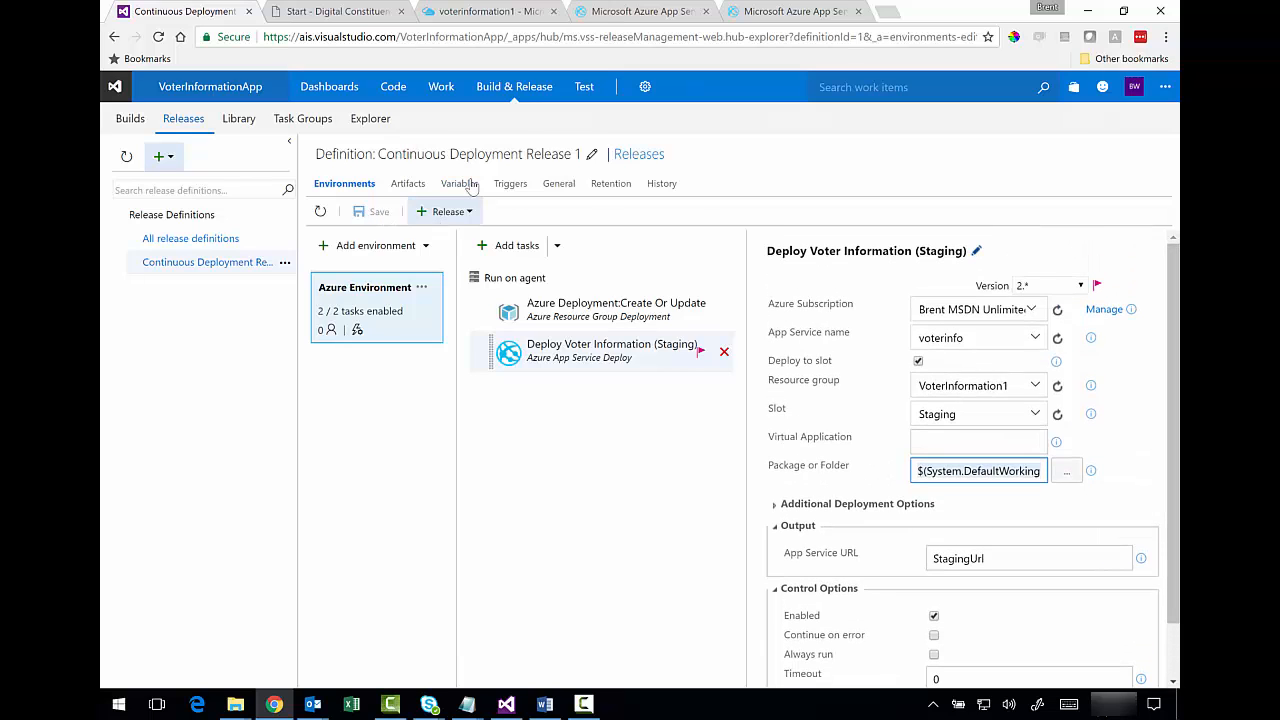
left_click(464, 213)
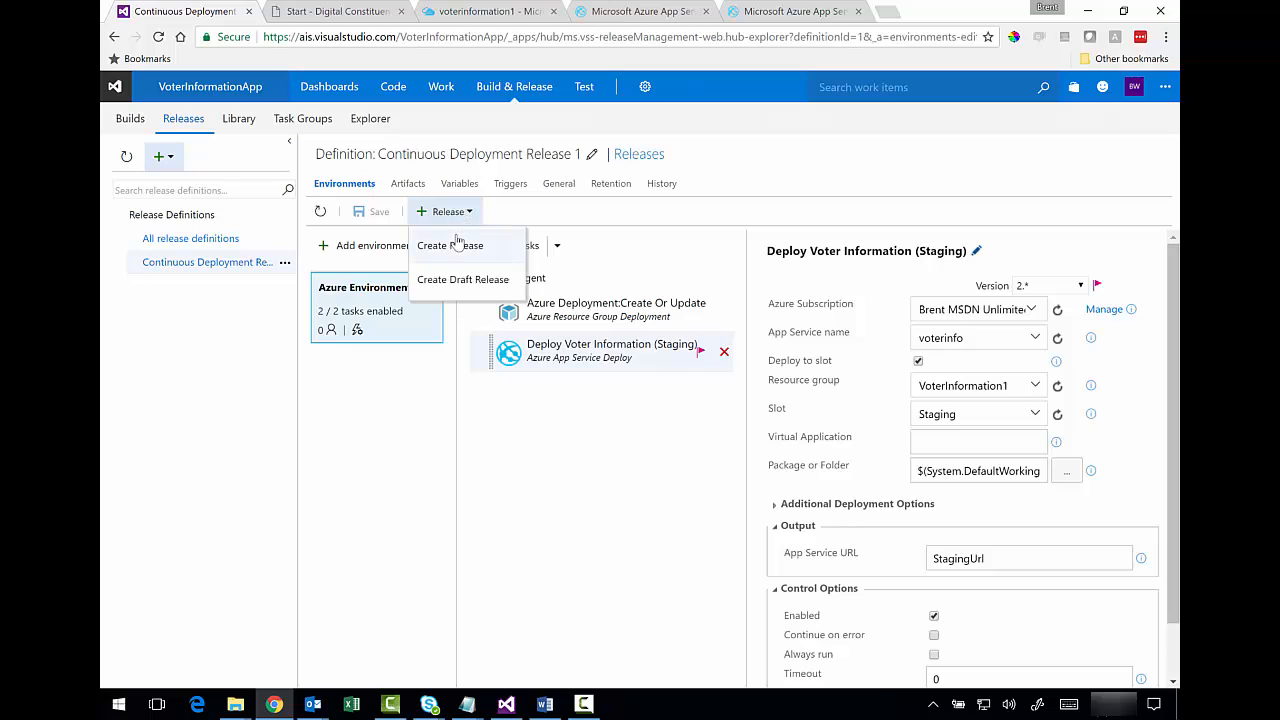
- Create Release-2 using VoterInformationApp Changeset 5099, then show the definition's releases list
left_click(455, 246)
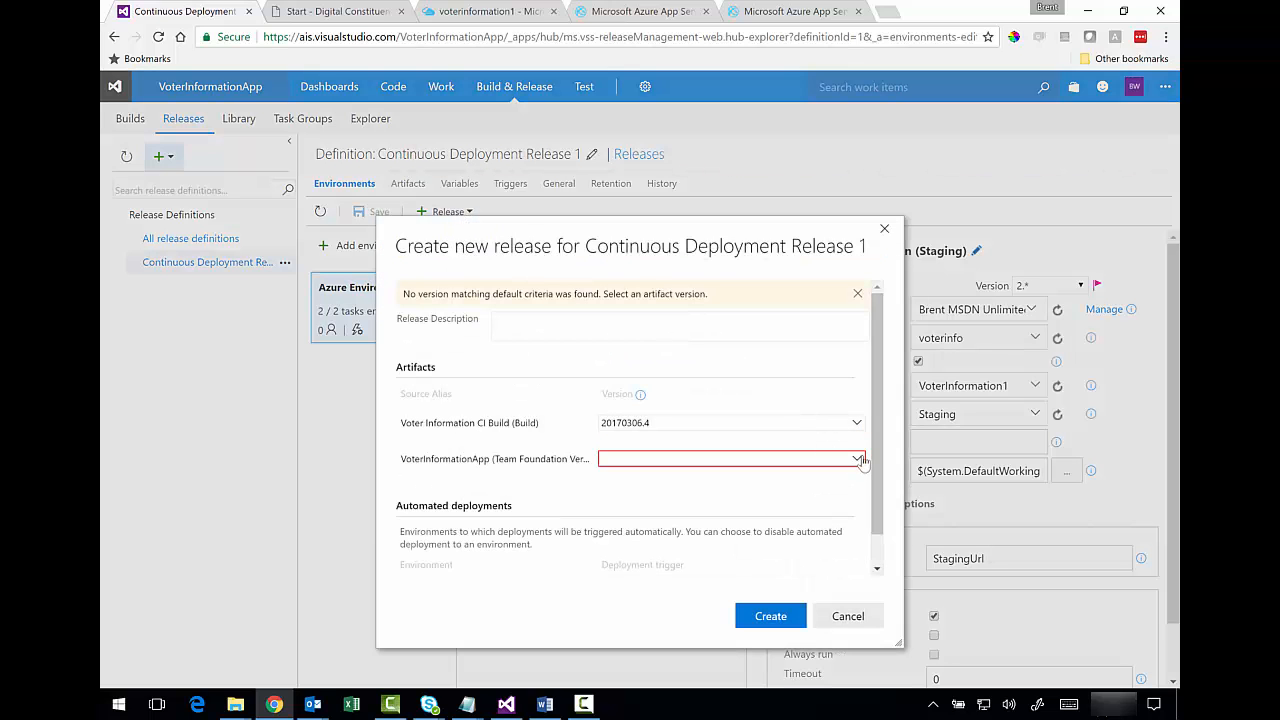
left_click(856, 458)
left_click(787, 479)
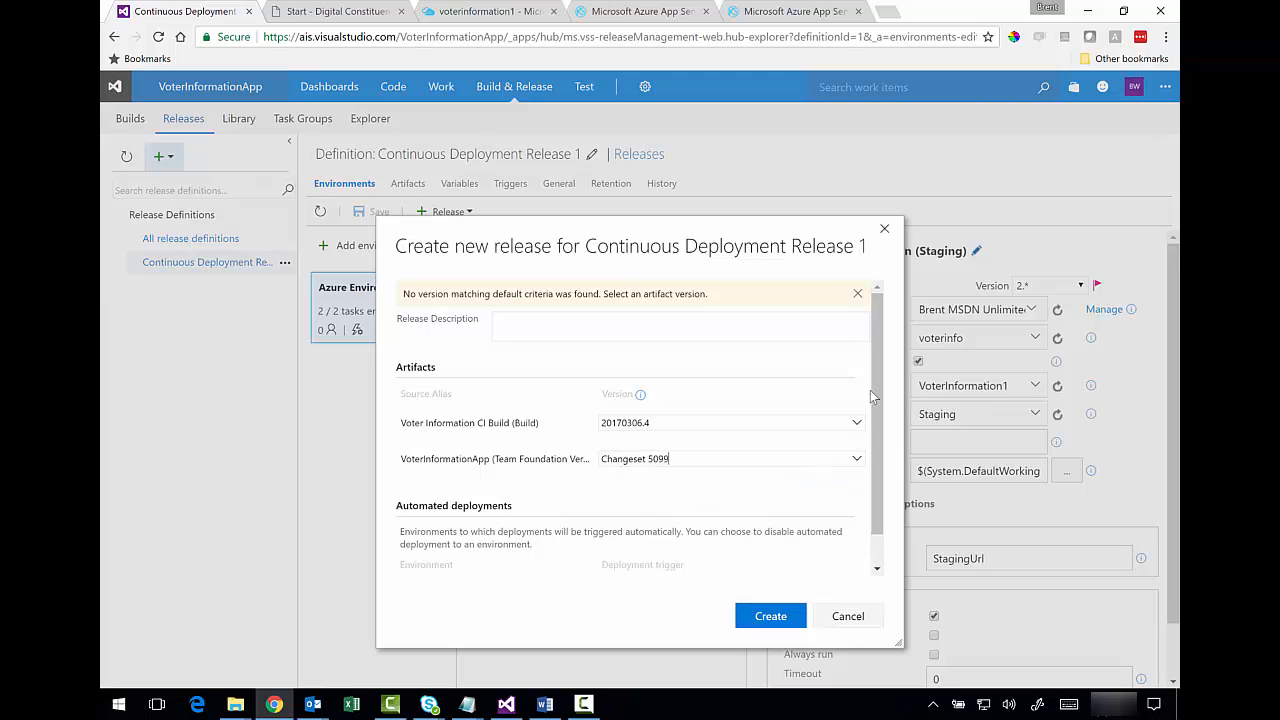
scroll(875, 396, "down", 1)
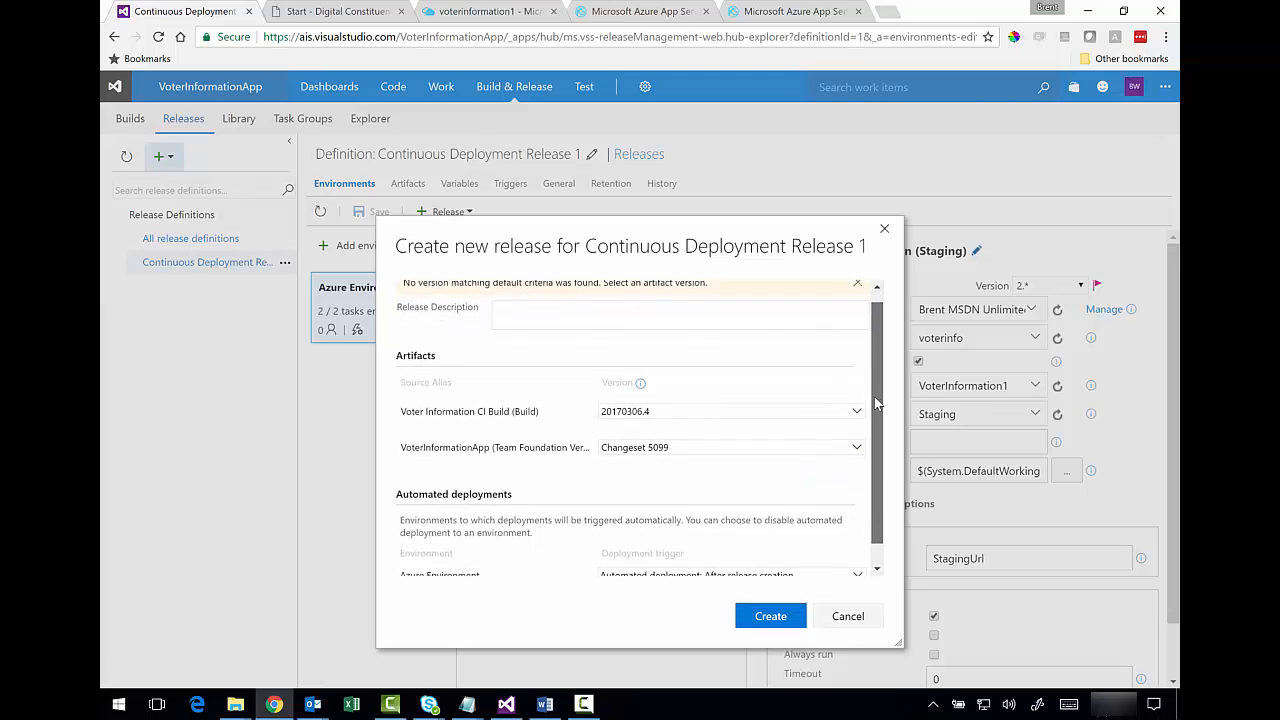
scroll(878, 425, "down", 1)
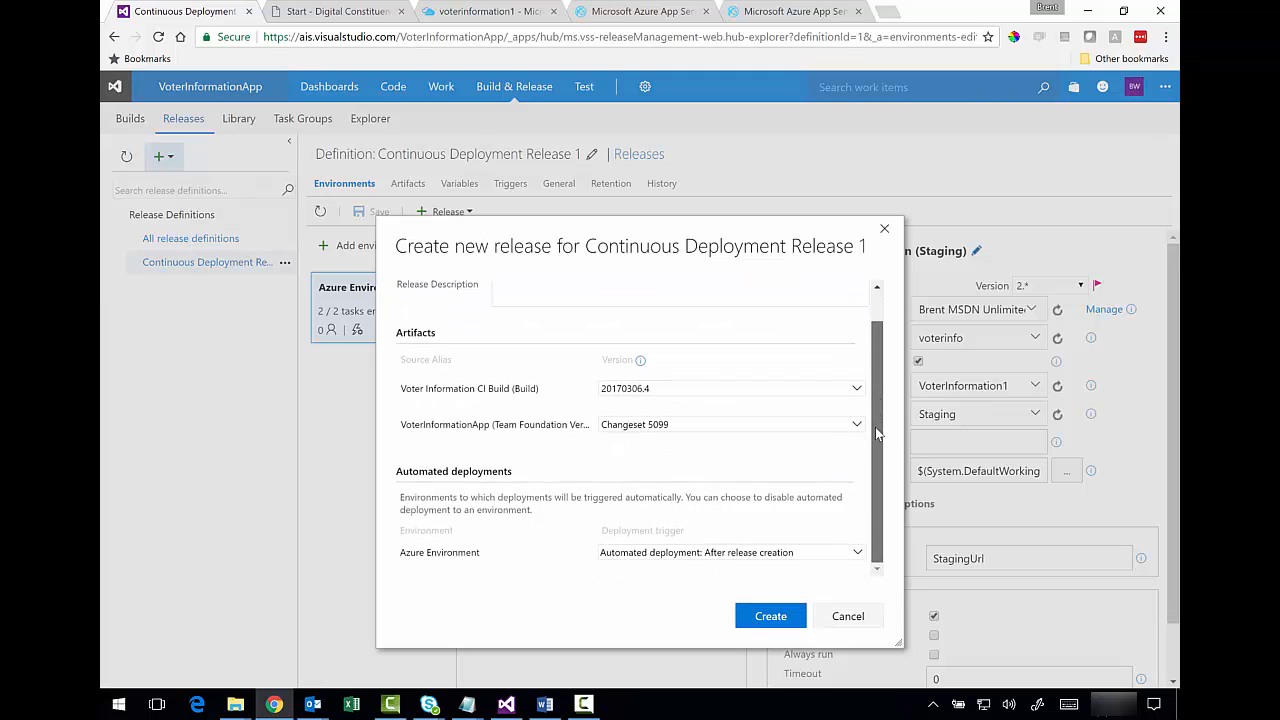
left_click(752, 612)
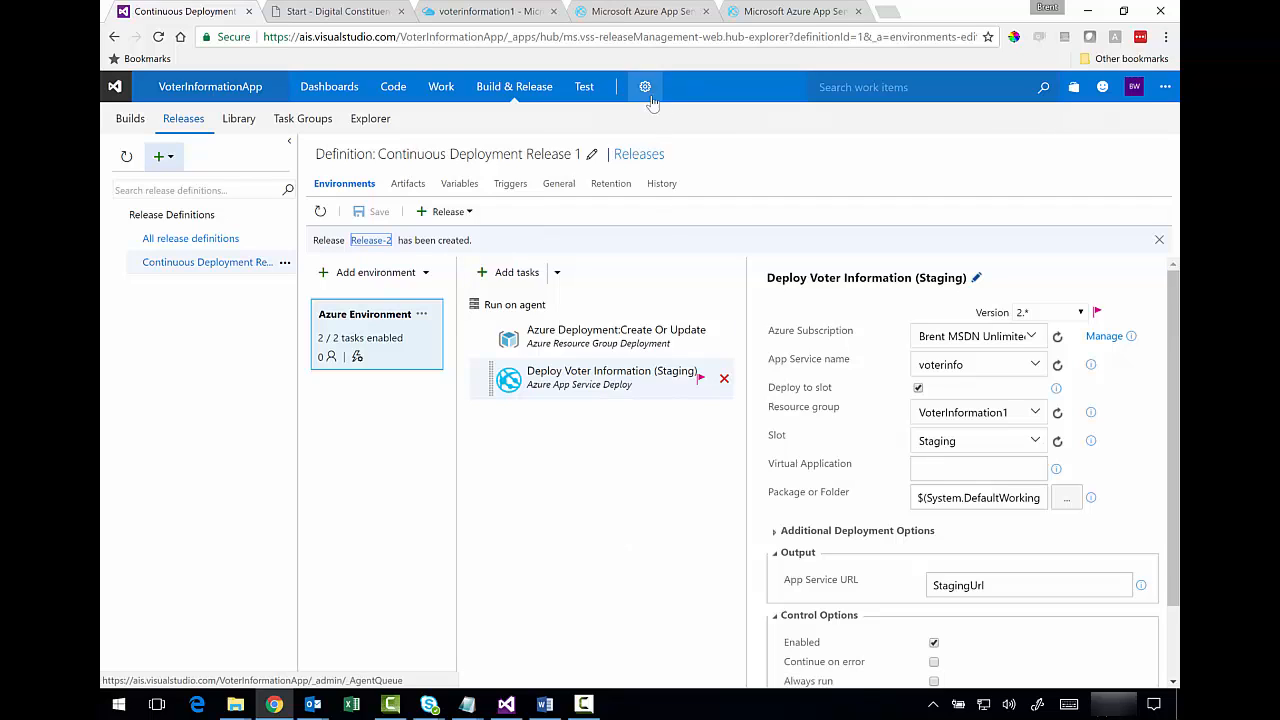
left_click(636, 156)
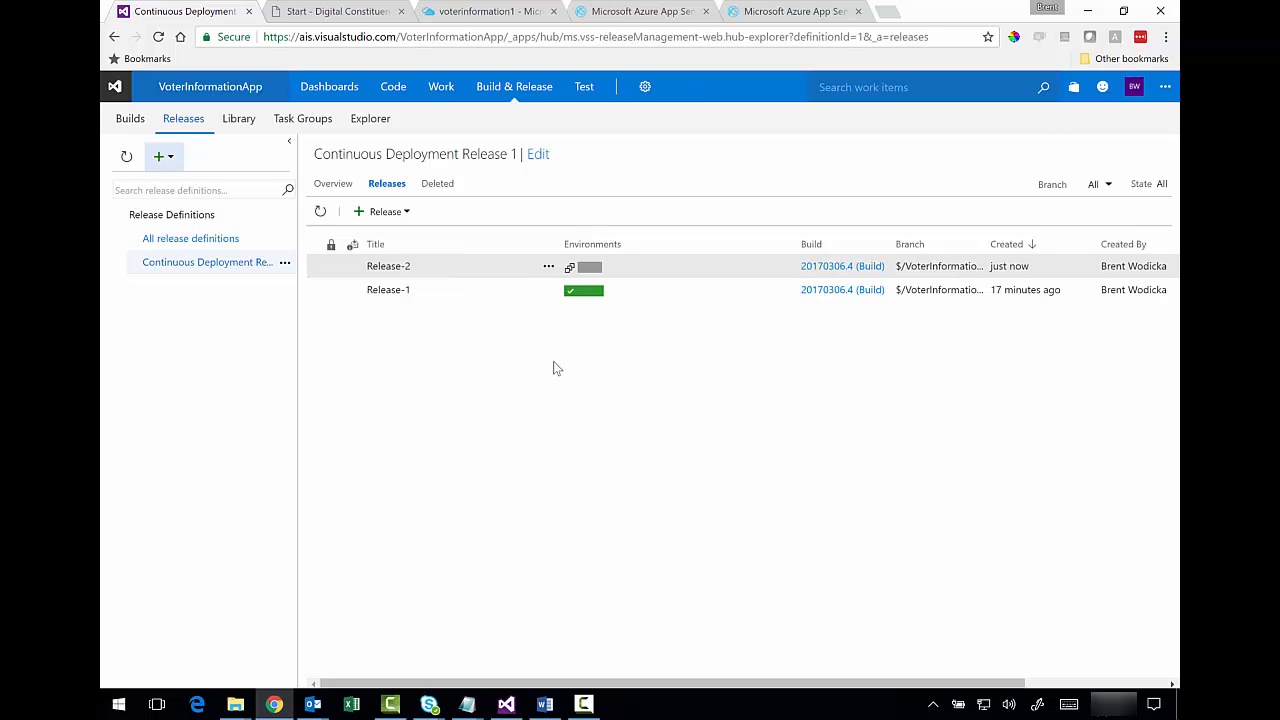
- Open Release-2 and show its deployment logs
left_click(548, 268)
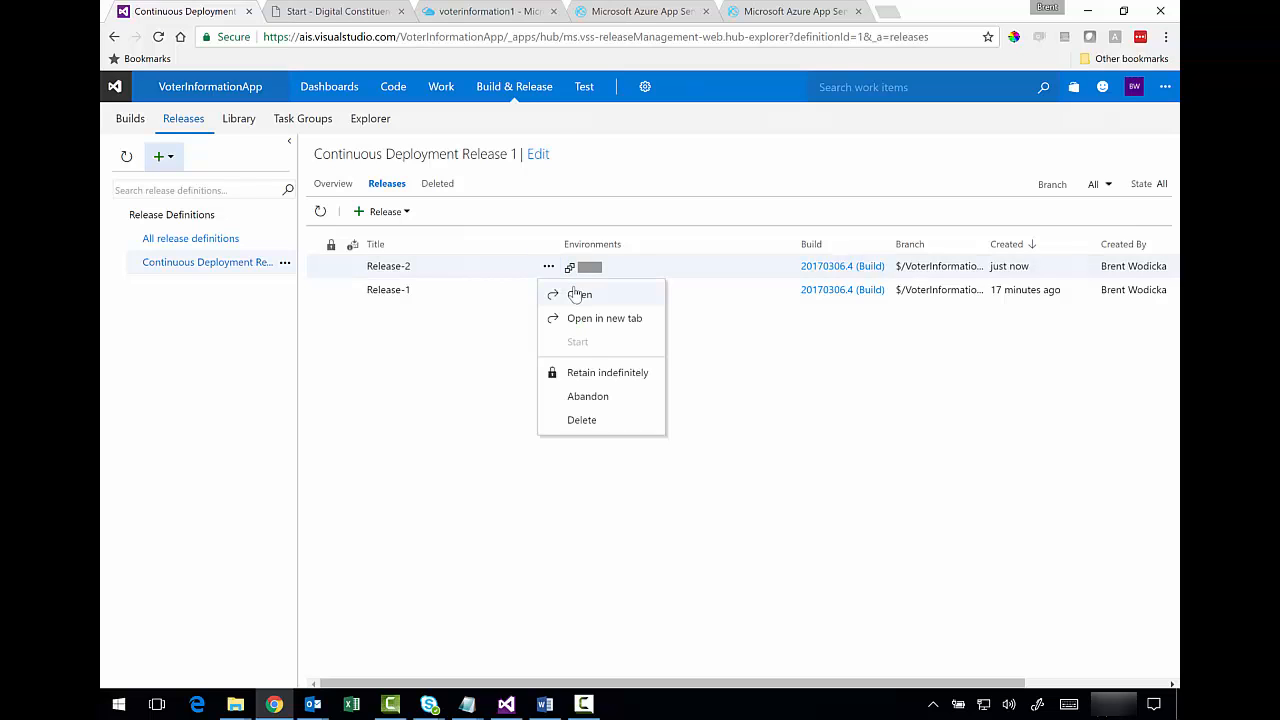
left_click(576, 294)
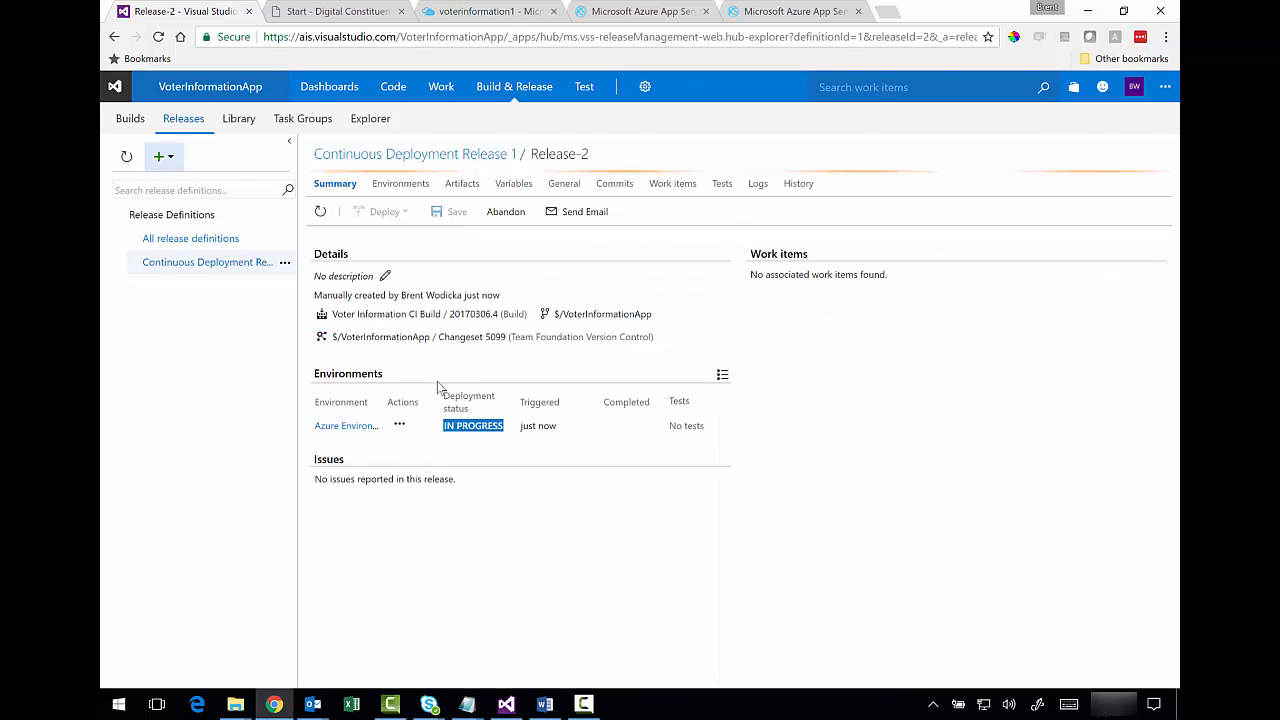
left_click(757, 184)
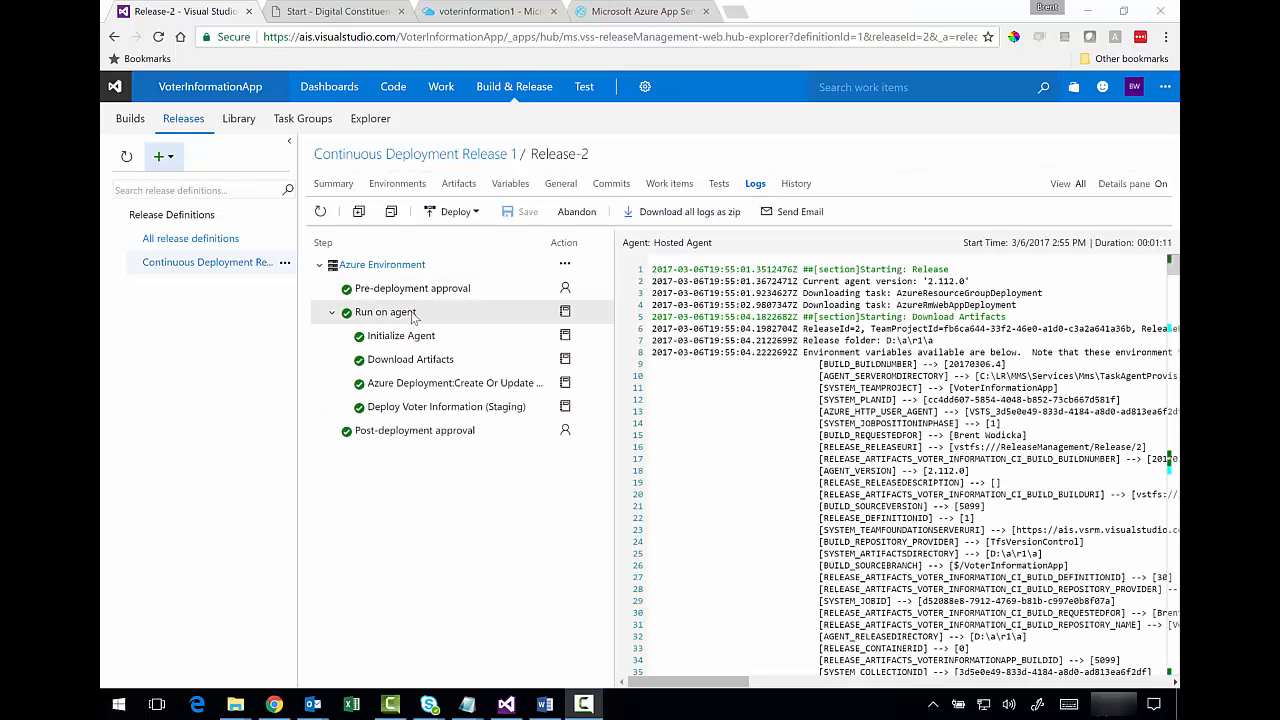
- Check the Initialize Agent, Download Artifacts, Azure deployment, staging deployment and post-deployment approval logs
left_click(421, 342)
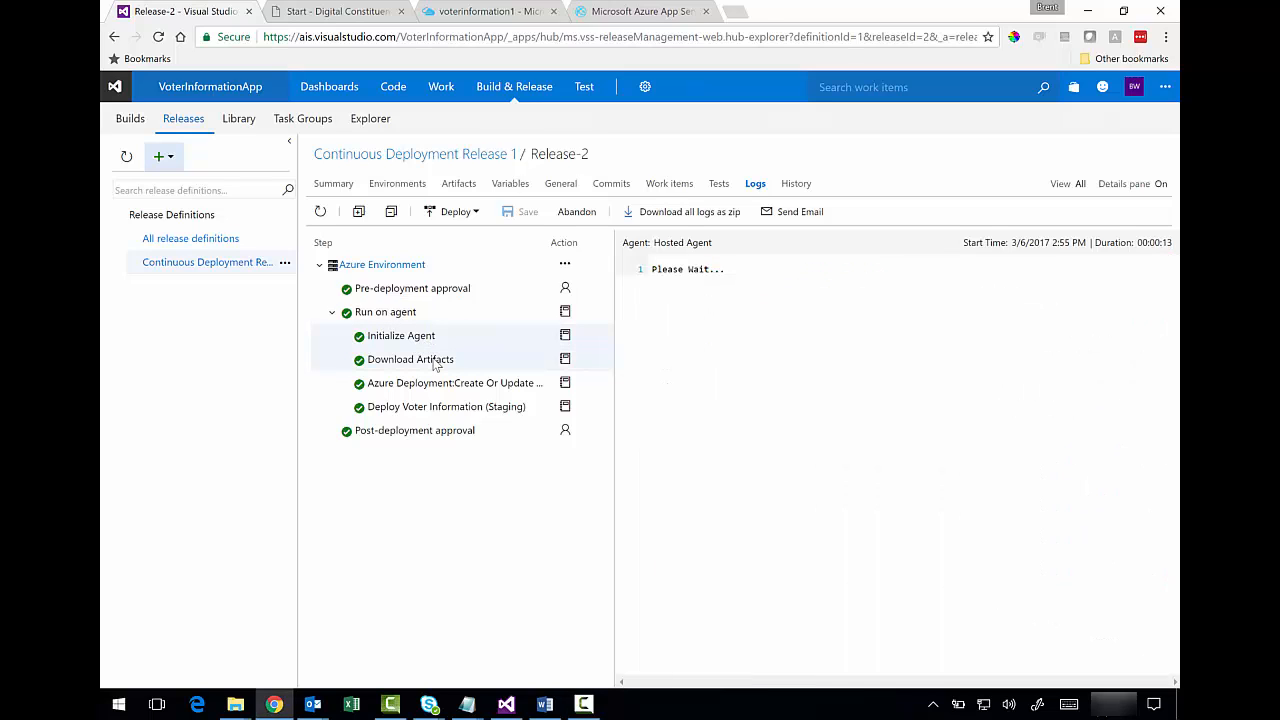
left_click(435, 365)
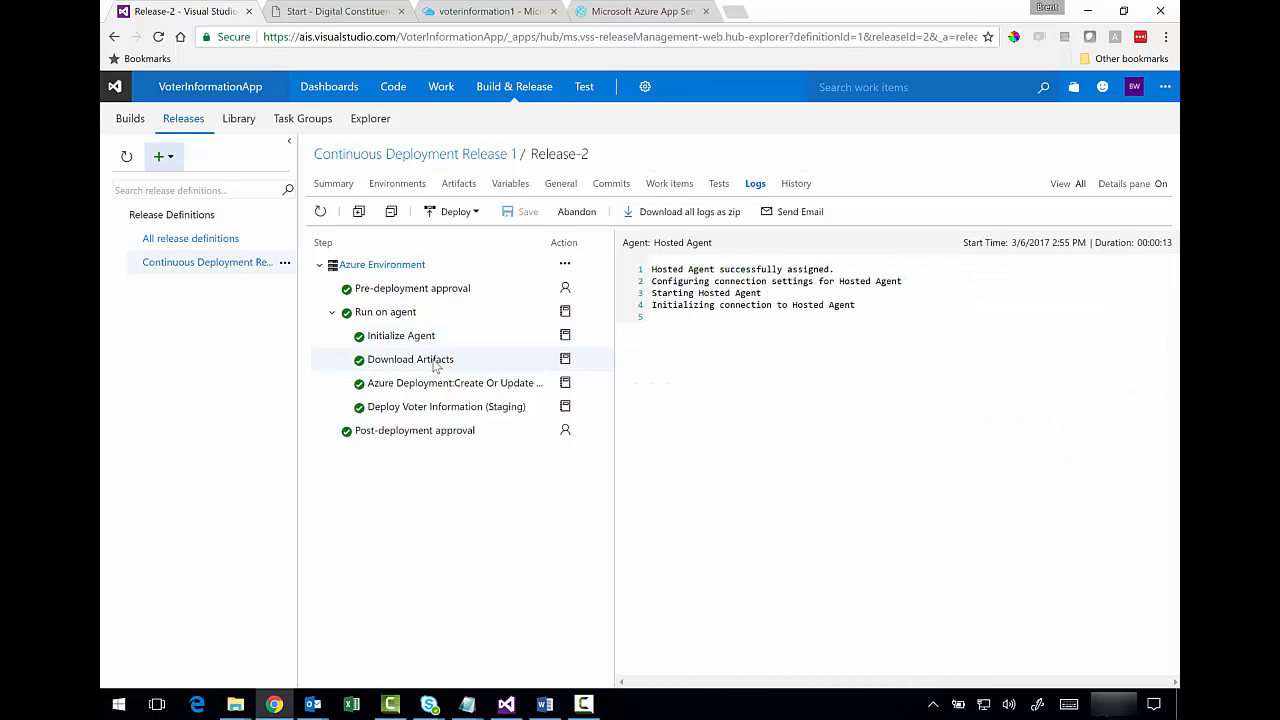
left_click(436, 383)
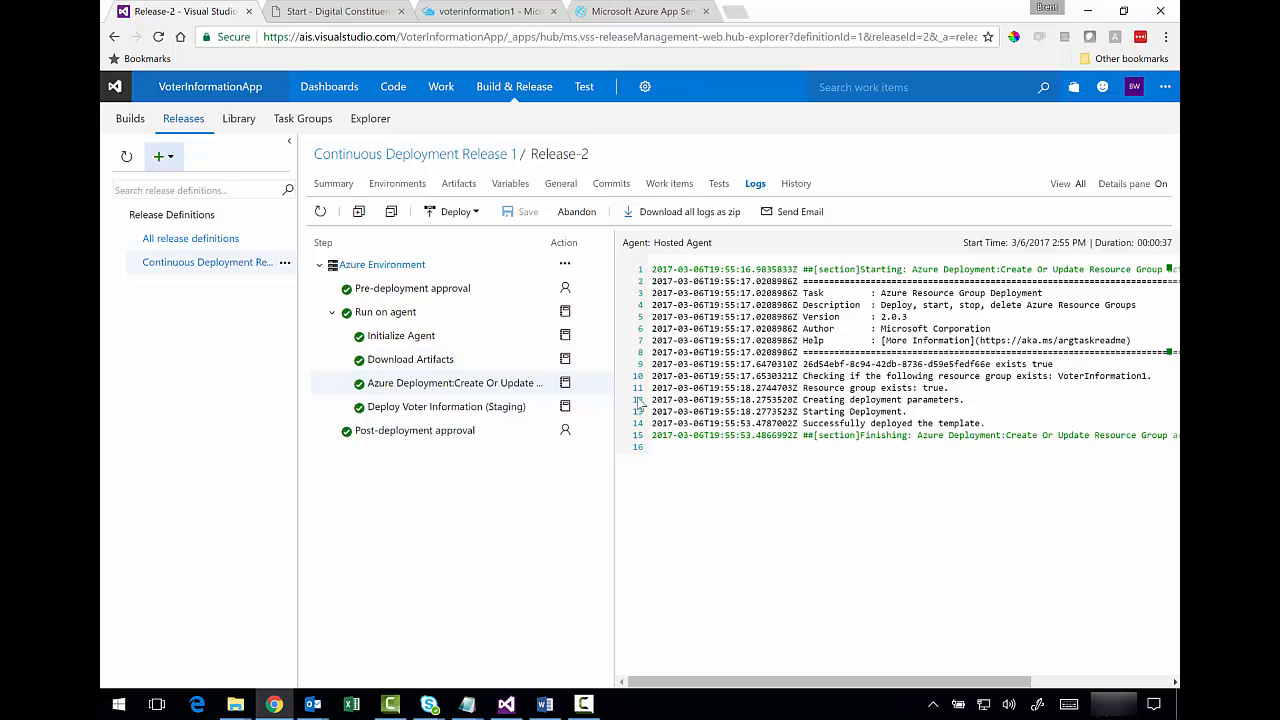
left_click(482, 408)
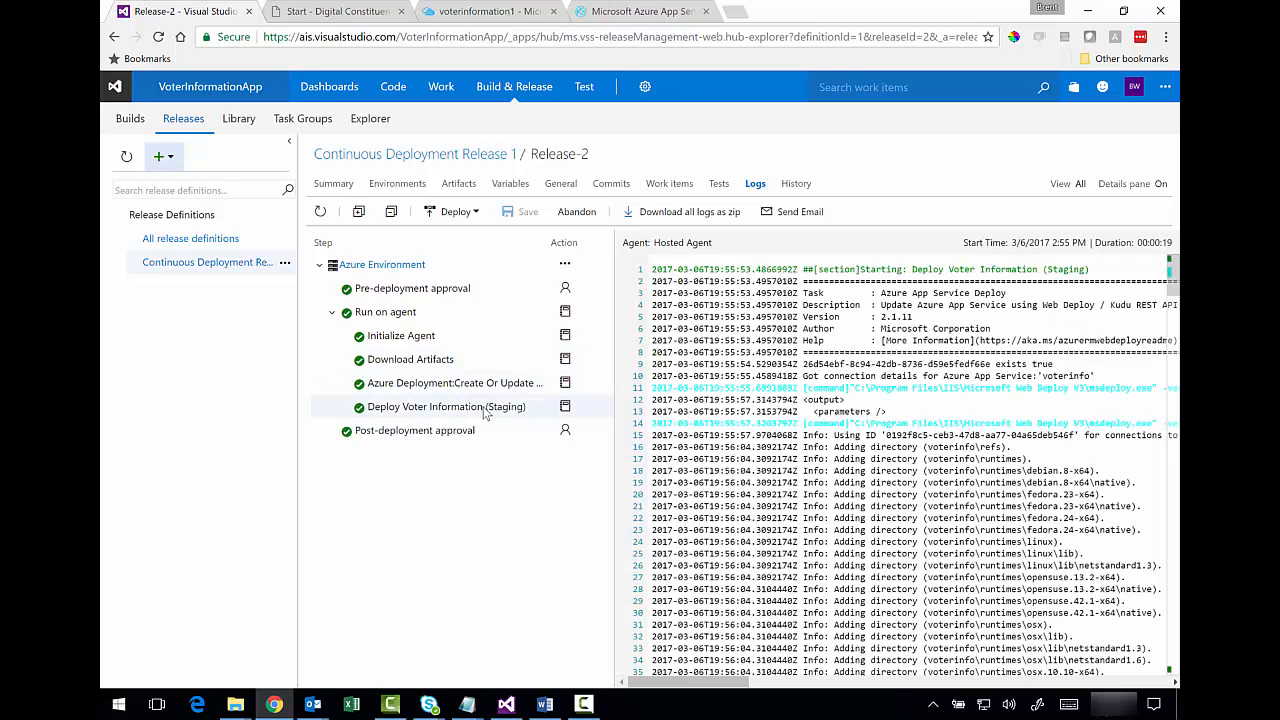
scroll(1169, 538, "down", 13)
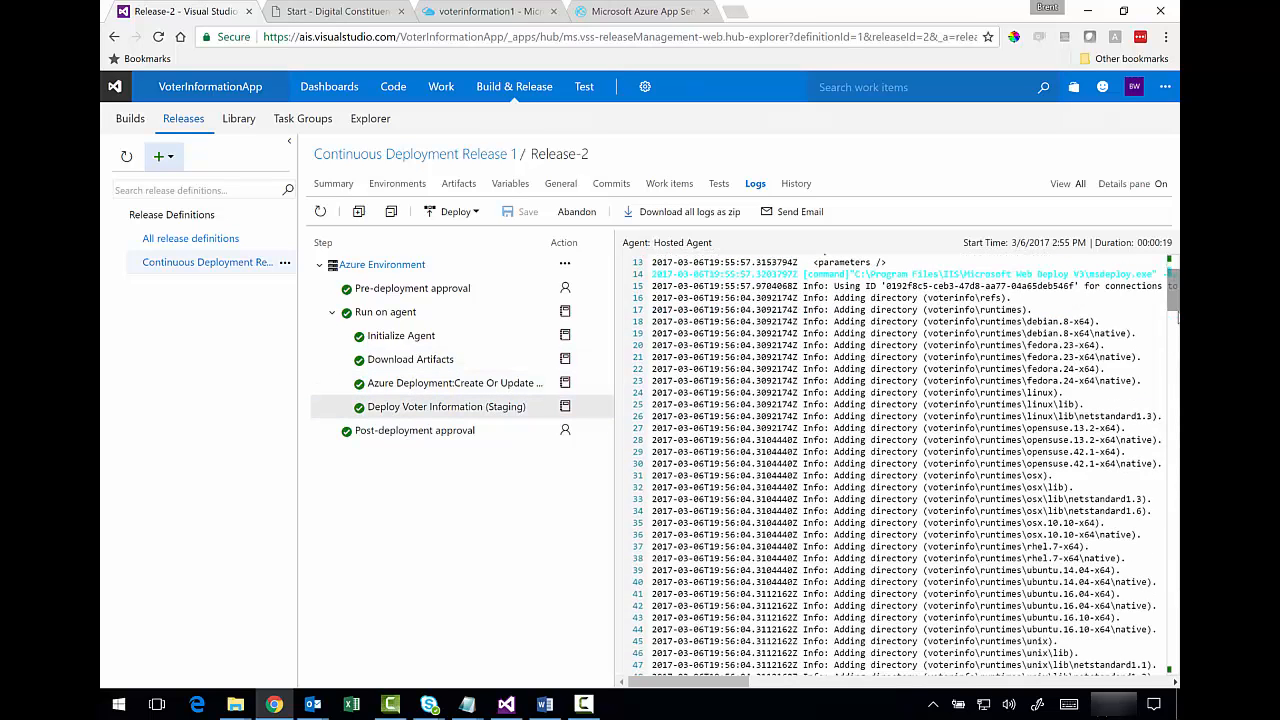
scroll(1169, 538, "down", 20)
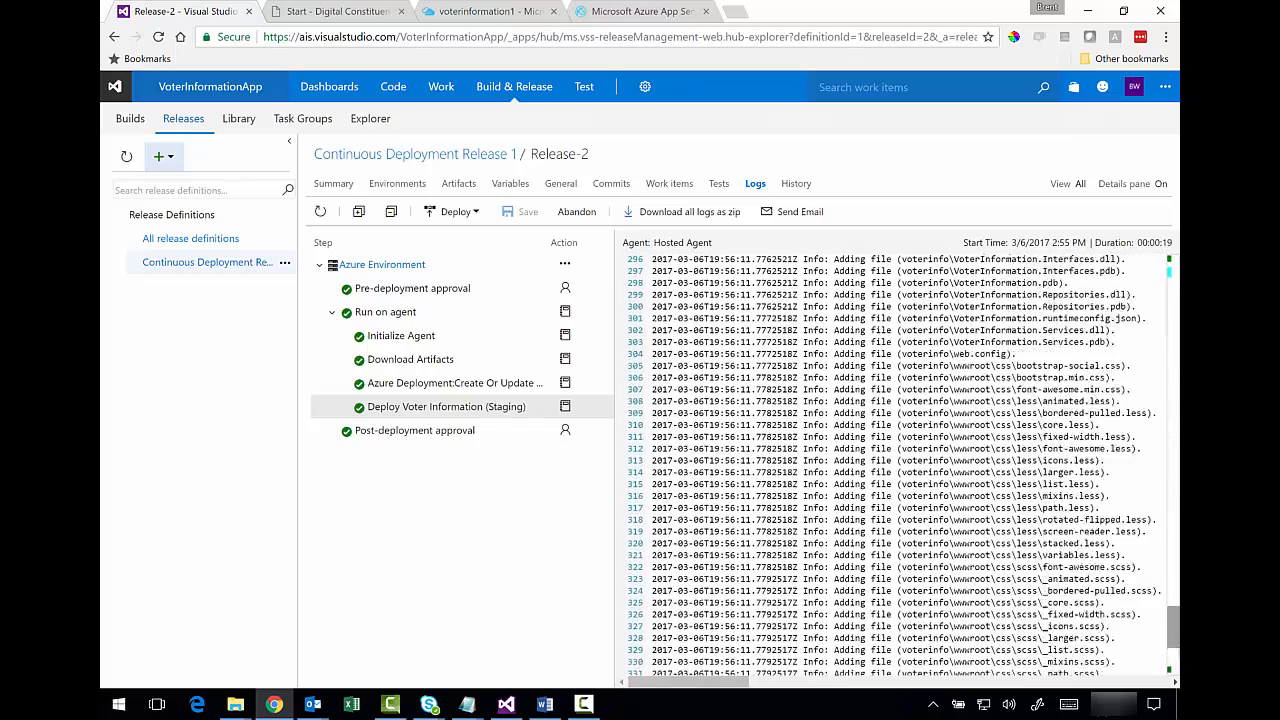
left_click(424, 438)
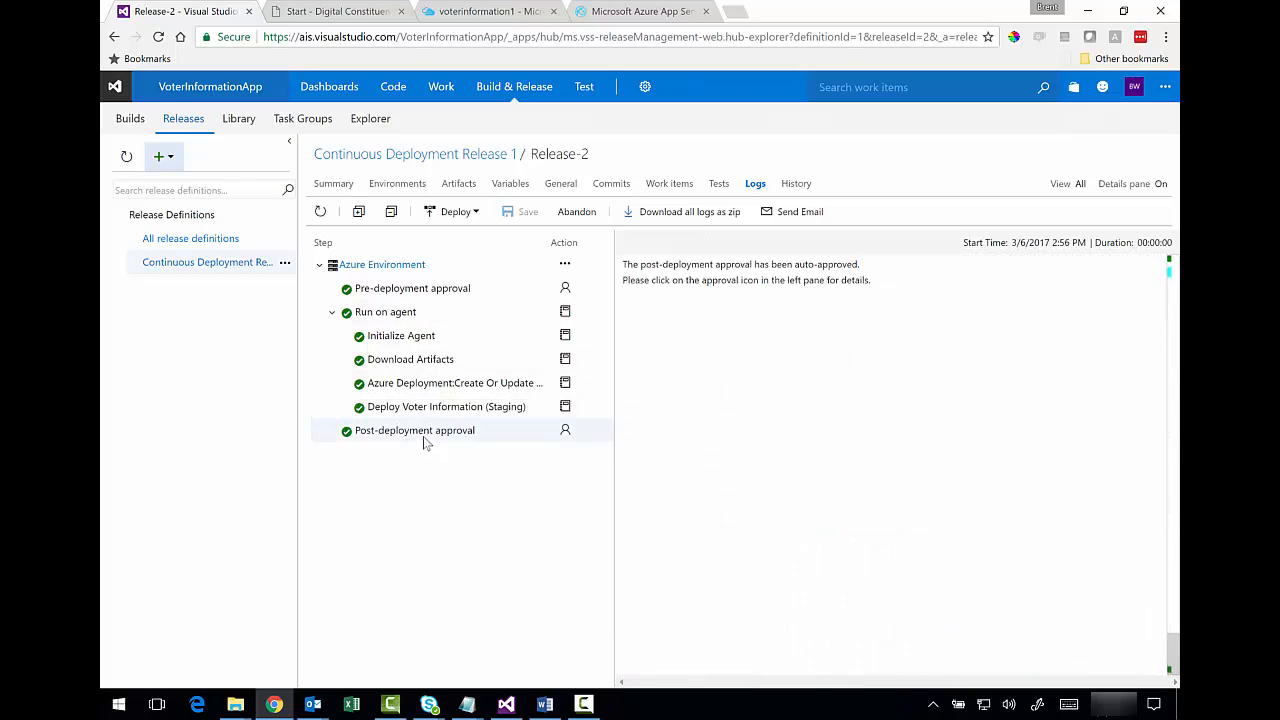
left_click(416, 319)
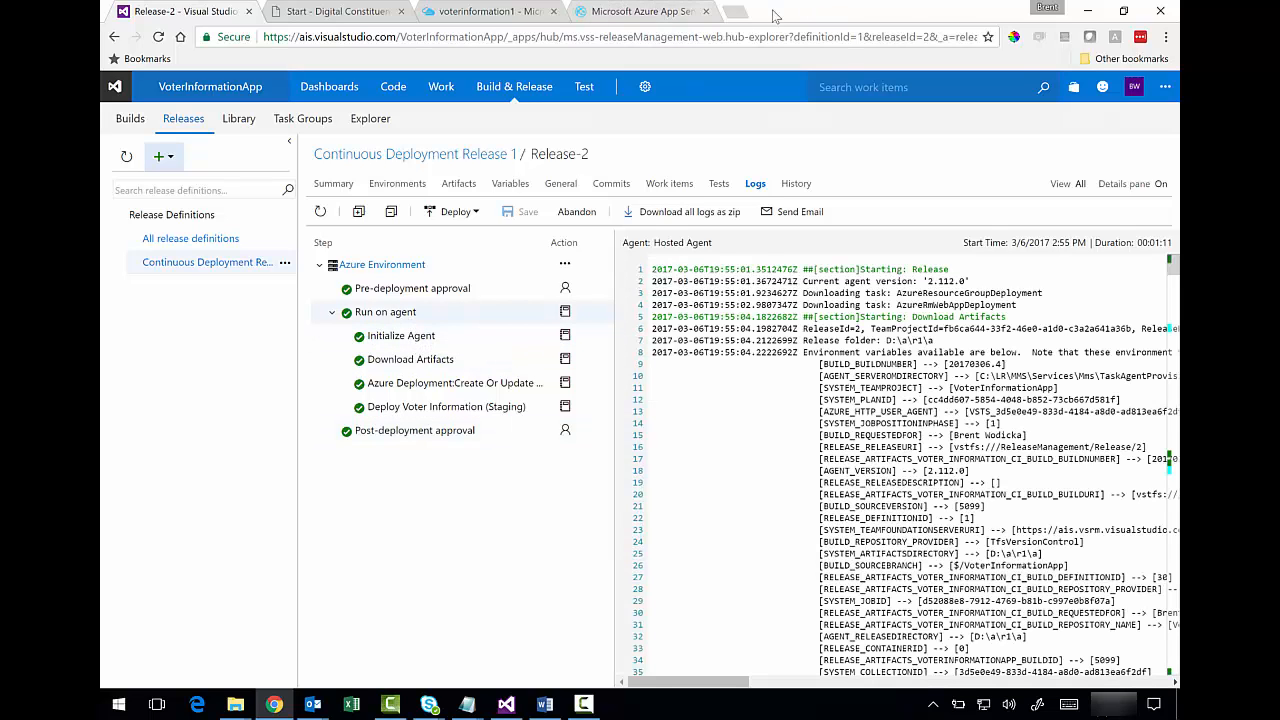
- Load voterinfo-staging.azurewebsites.net in a new browser tab
left_click(735, 11)
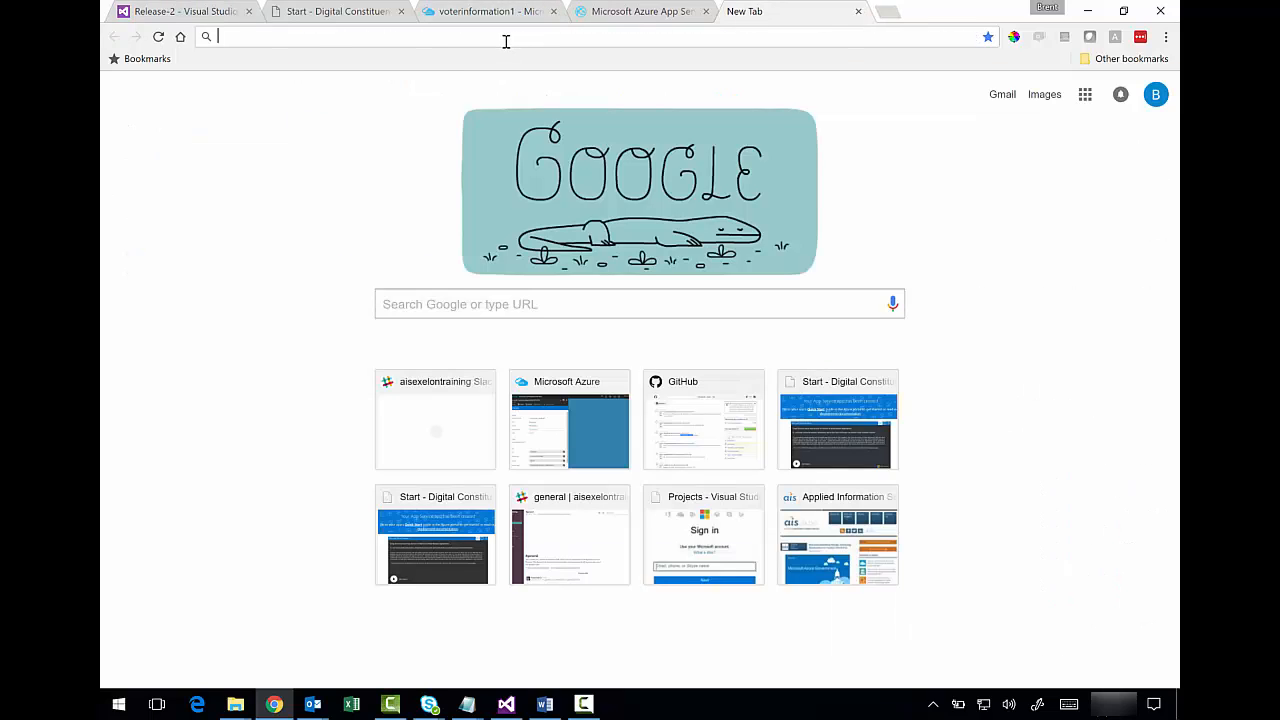
type("https://voterinfo-staging.azurewebsites.net/")
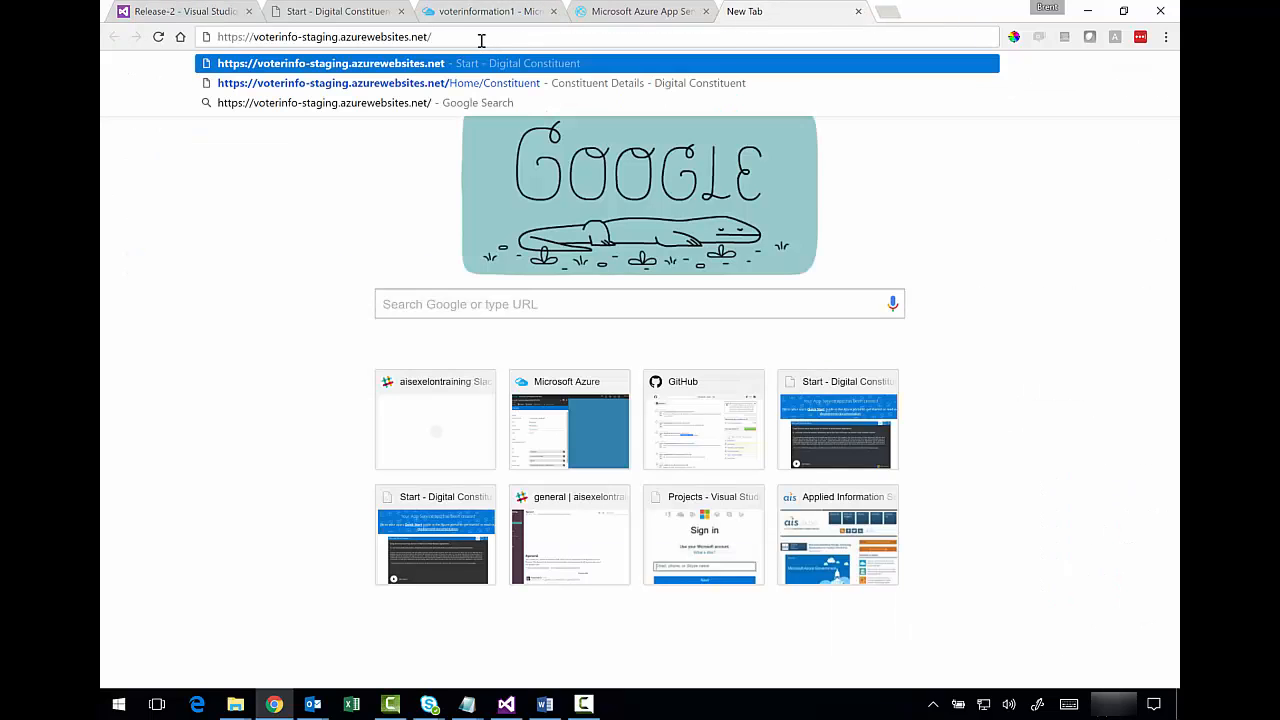
left_click_drag(438, 37, 212, 37)
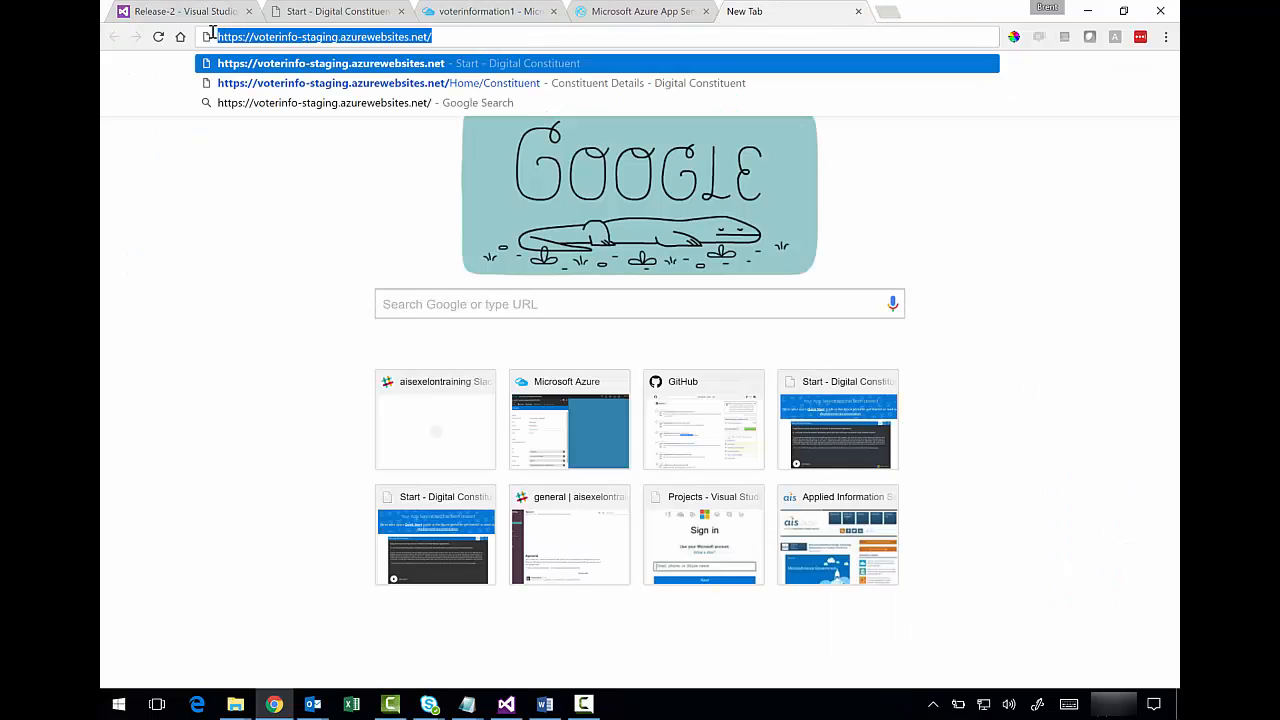
left_click(440, 37)
key("Return")
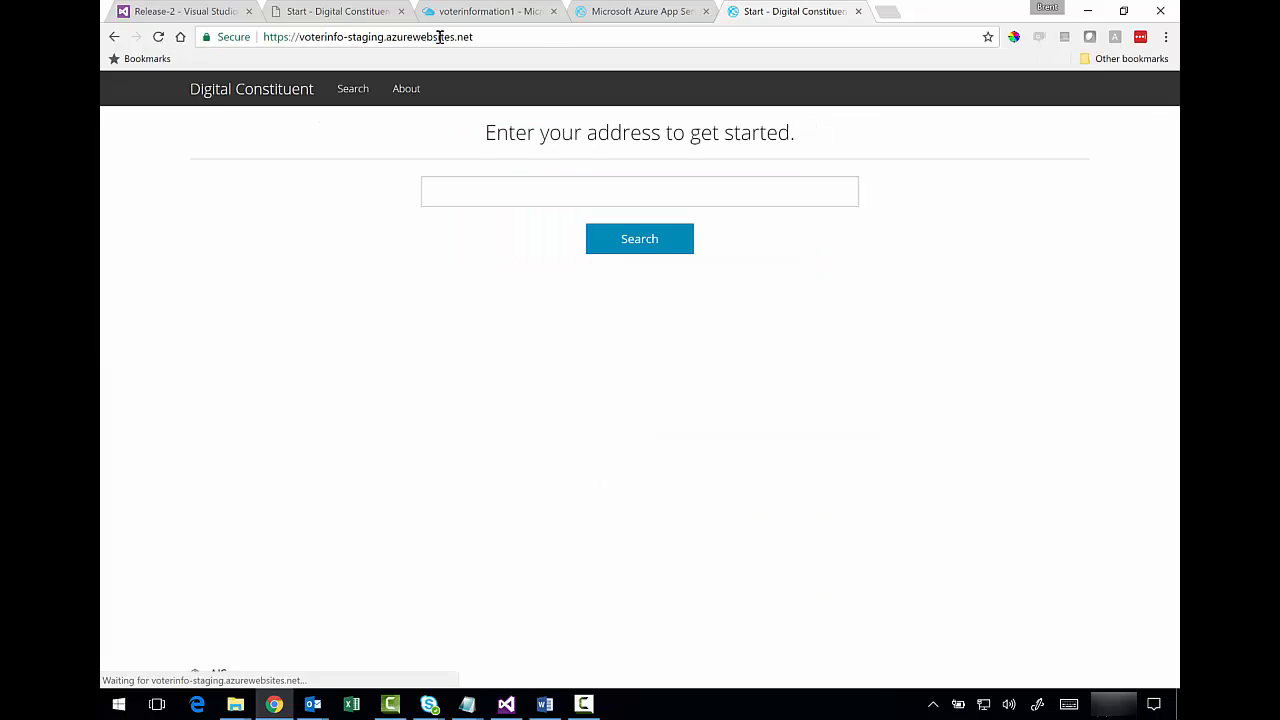
- Search a street address to get its representatives, polling location and map
left_click(536, 198)
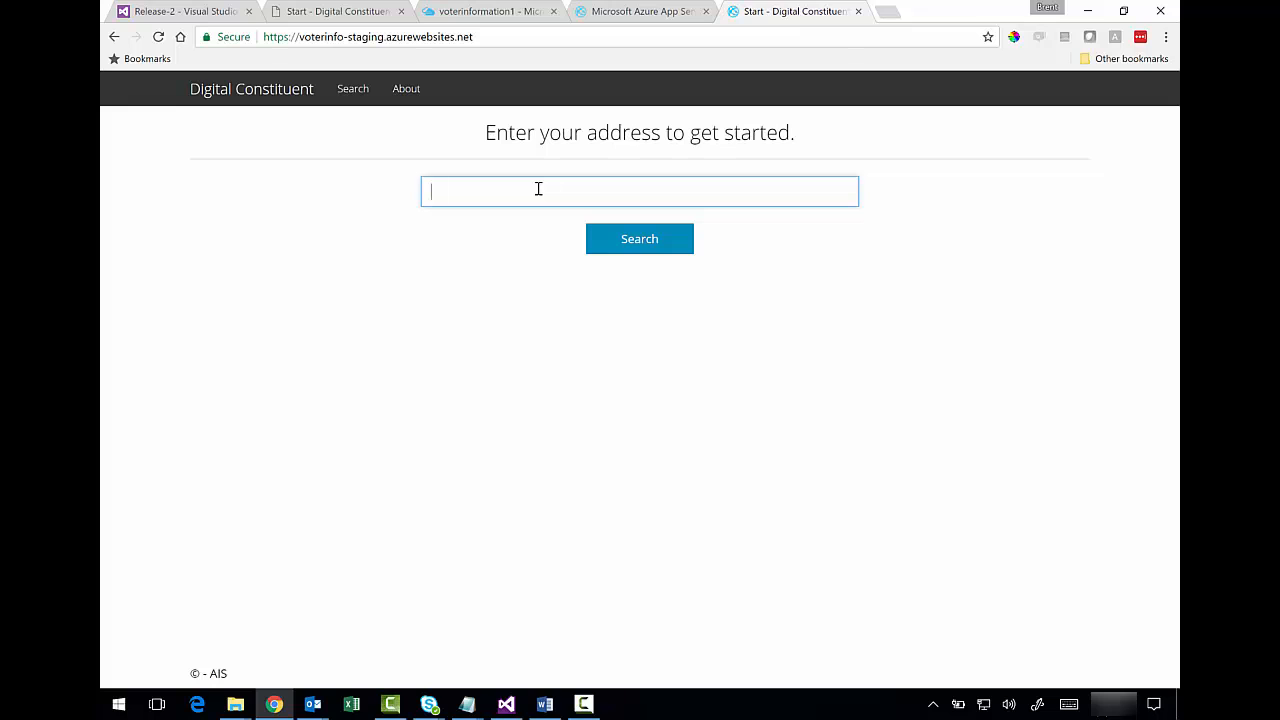
left_click(476, 193)
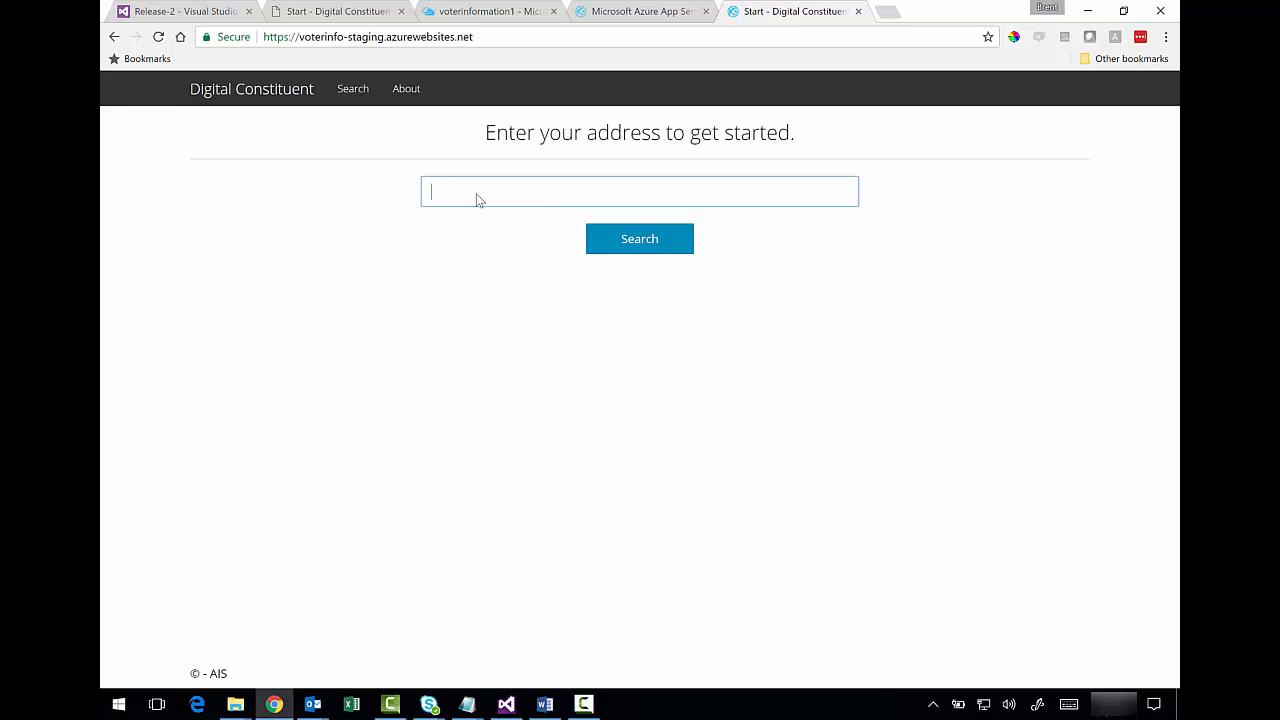
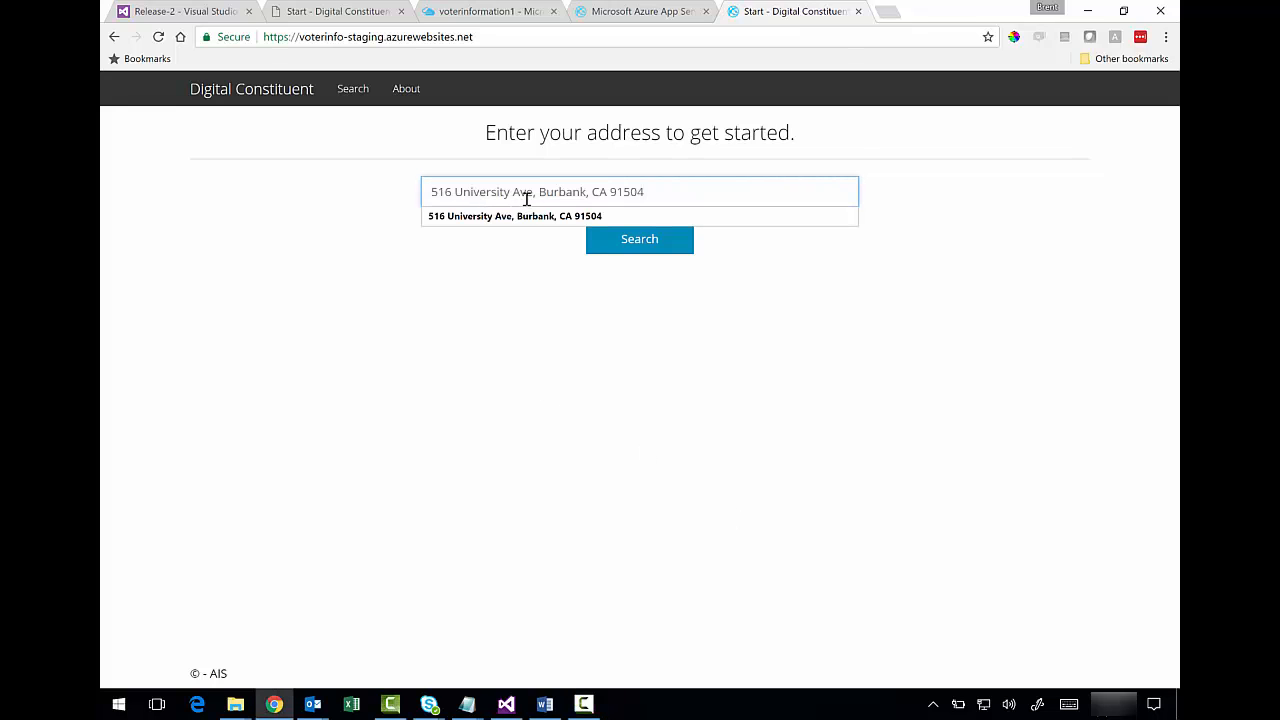
left_click(840, 252)
left_click(643, 240)
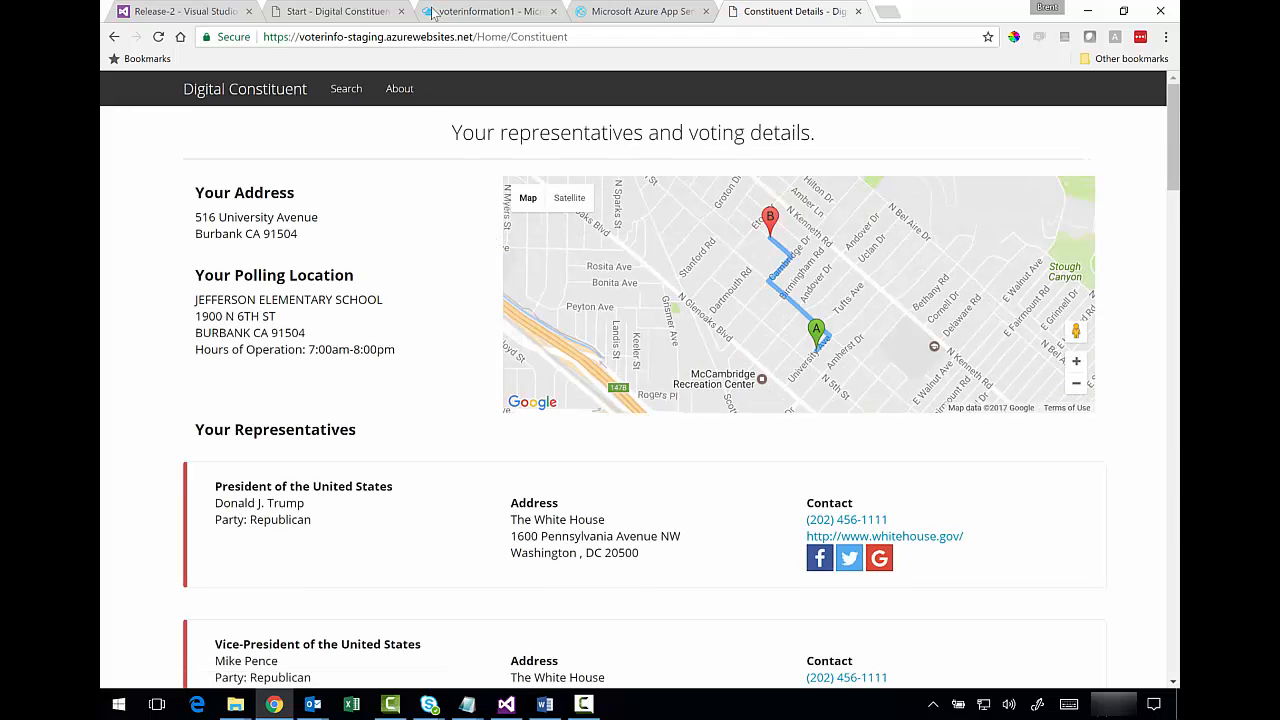
left_click(373, 37)
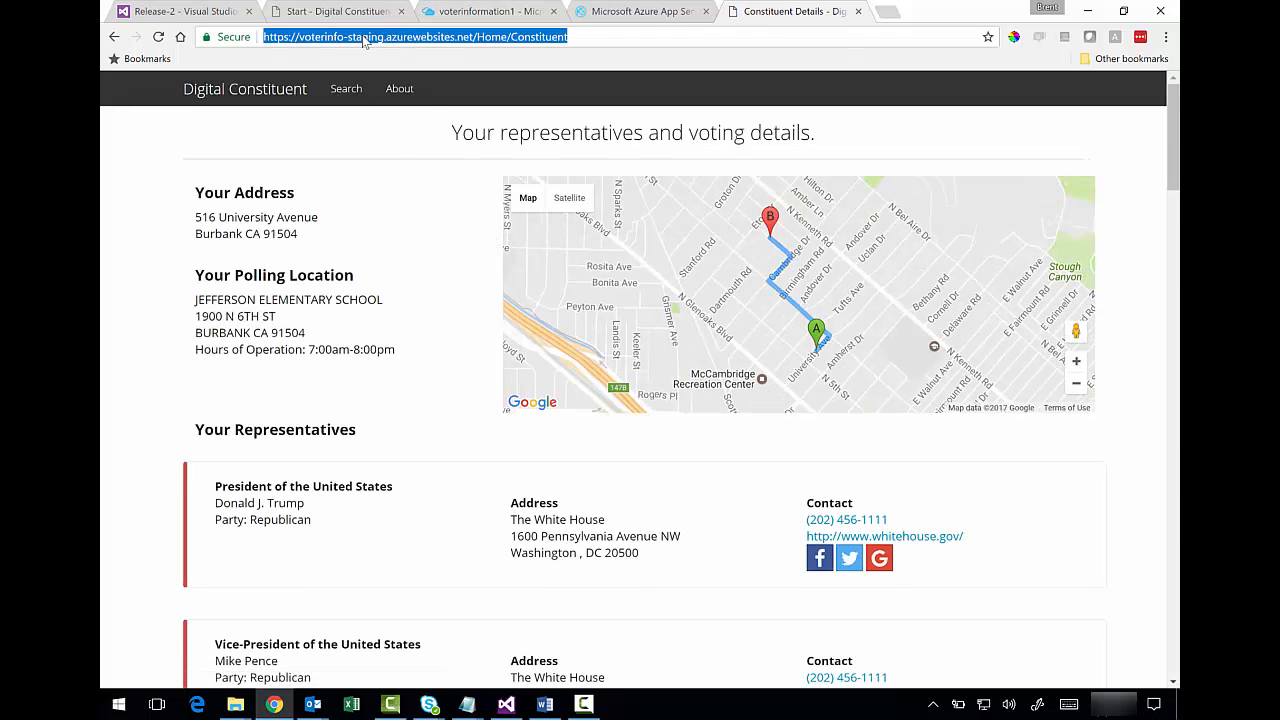
left_click(511, 37)
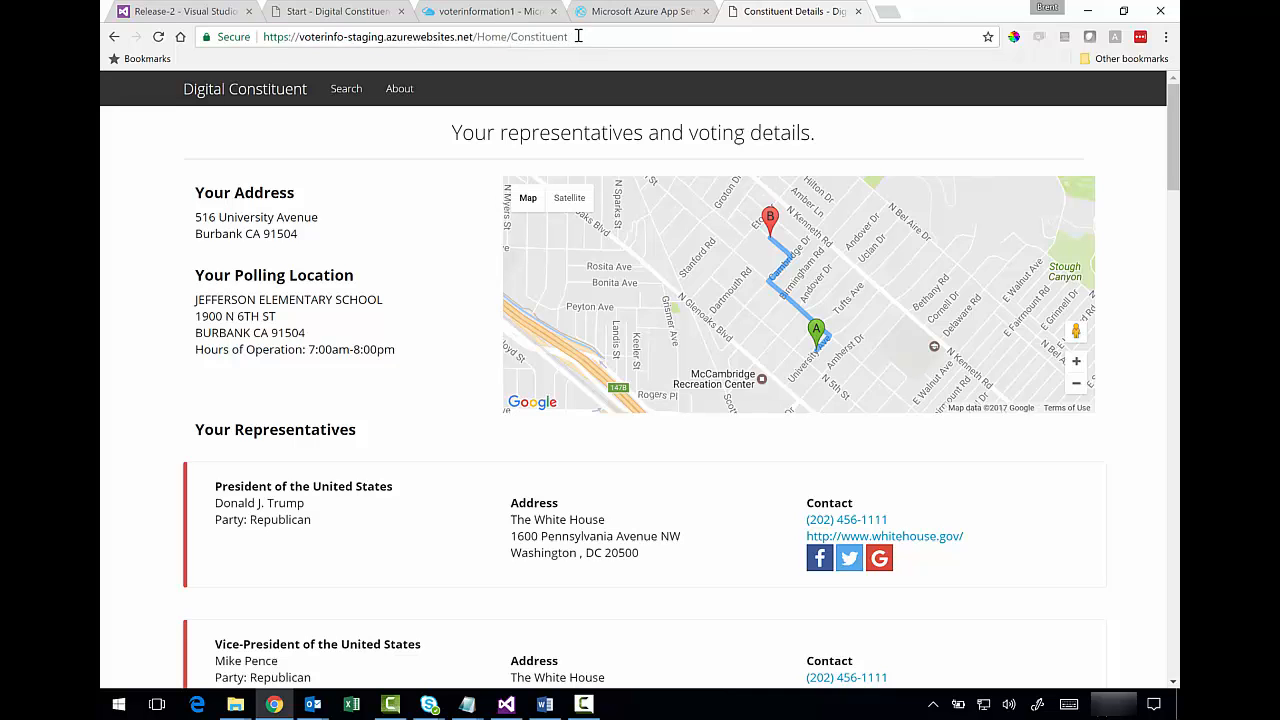
left_click(344, 89)
- Reload the production voterinfo.azurewebsites.net site, which still shows the default App Service page
left_click(647, 22)
left_click(430, 37)
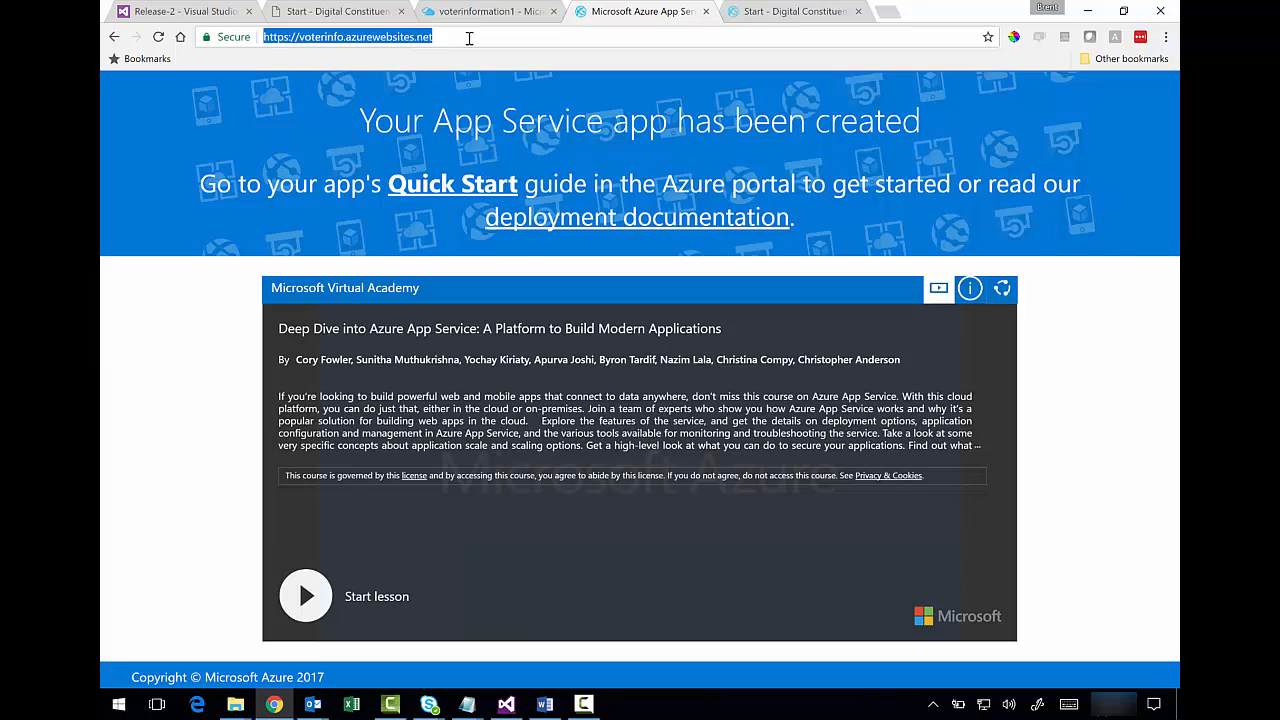
left_click_drag(432, 37, 271, 37)
left_click(419, 37)
left_click_drag(443, 37, 240, 35)
left_click(441, 35)
left_click(159, 40)
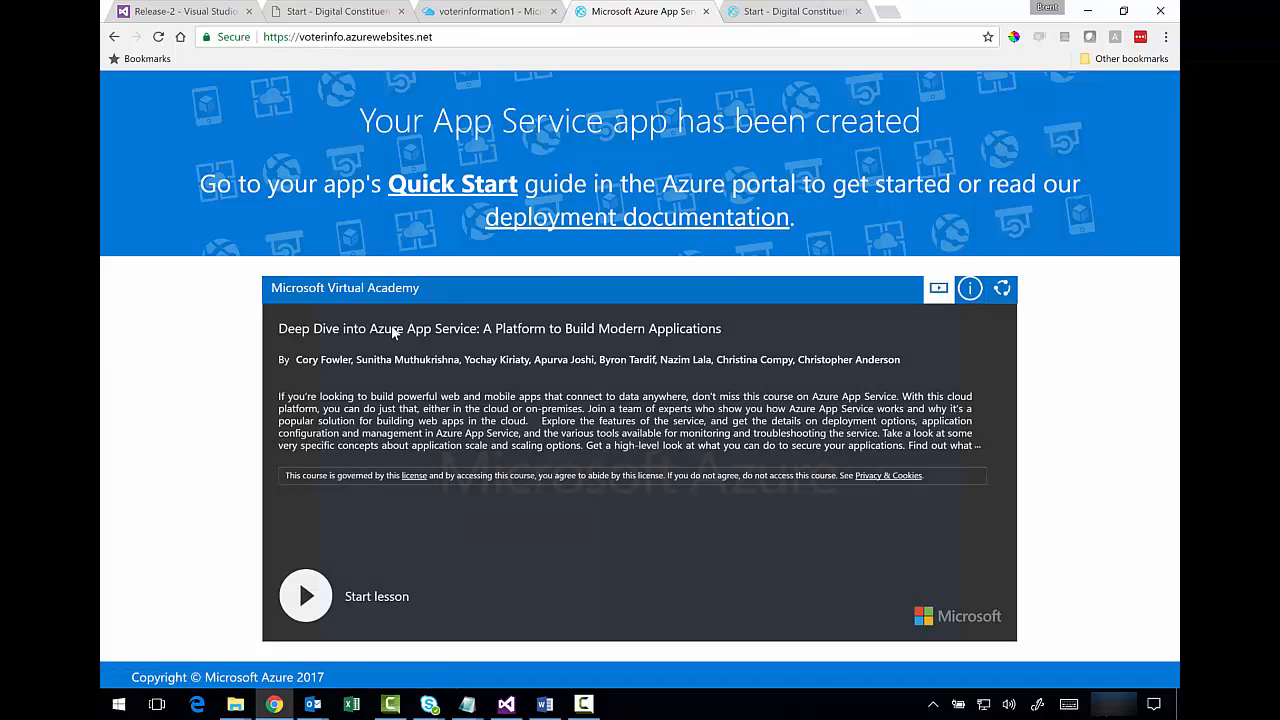
- Go back to the Release-2 - Visual Studio tab
left_click(506, 704)
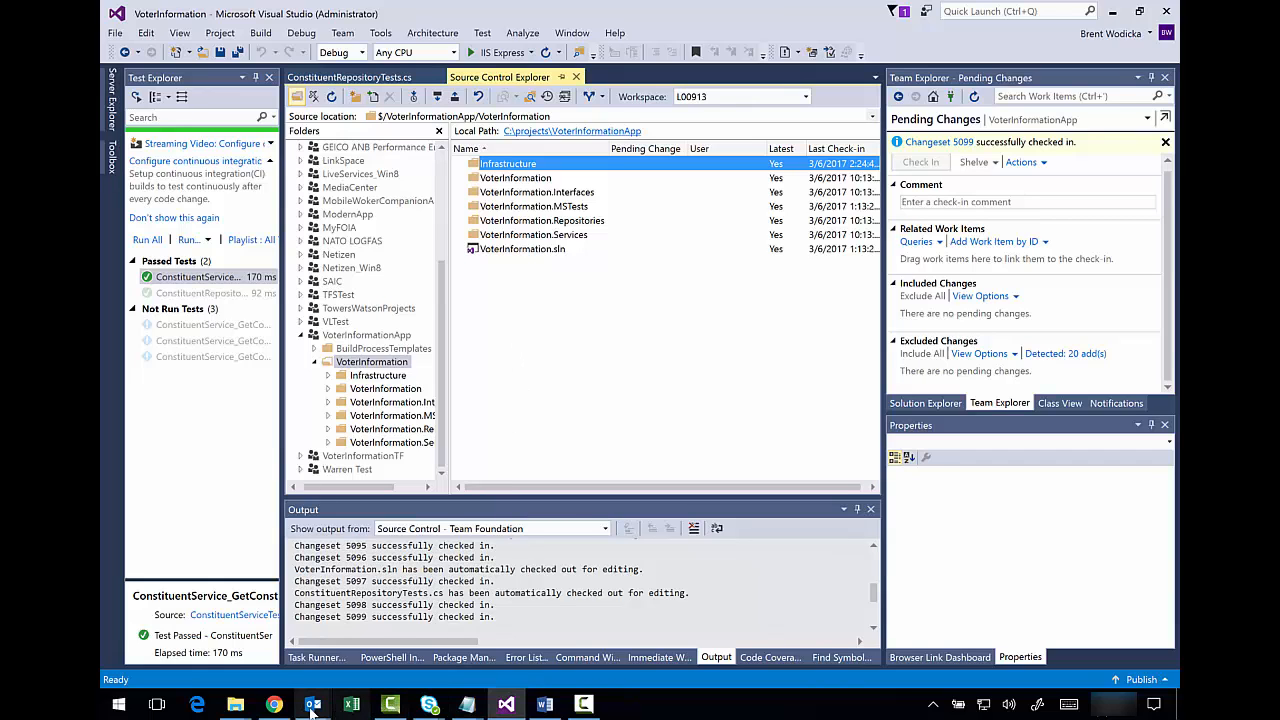
left_click(278, 706)
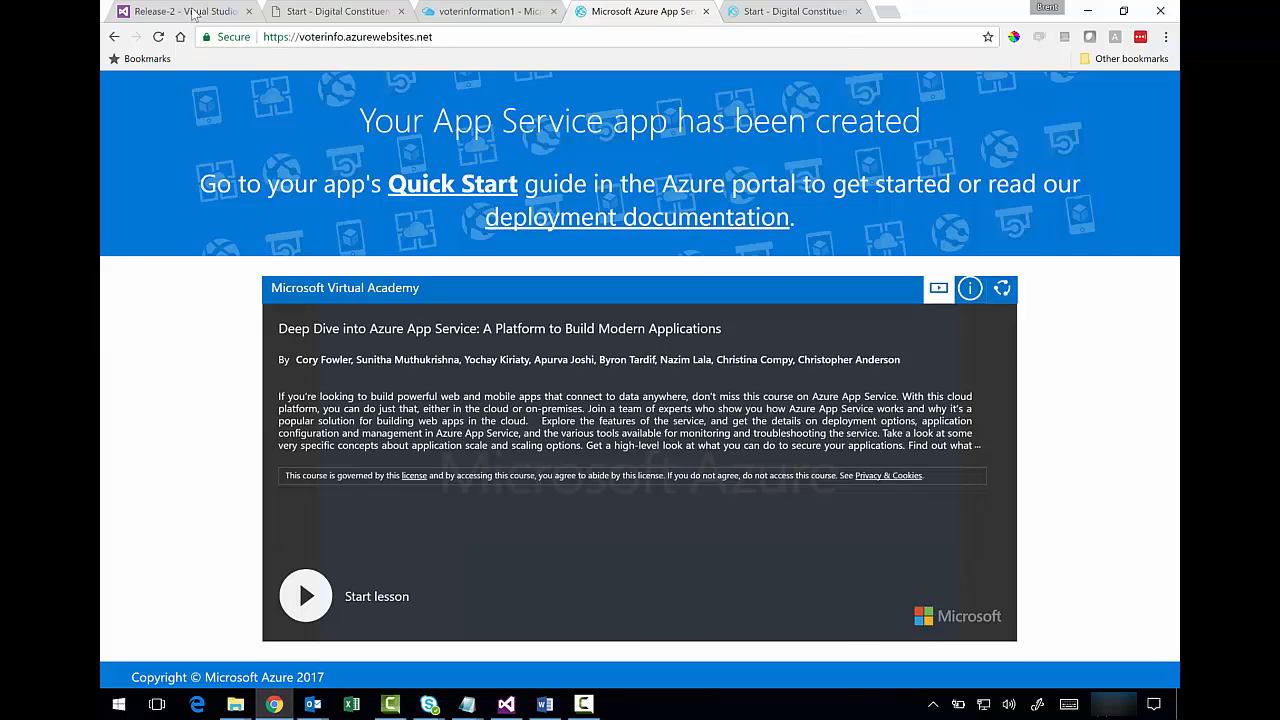
left_click(195, 13)
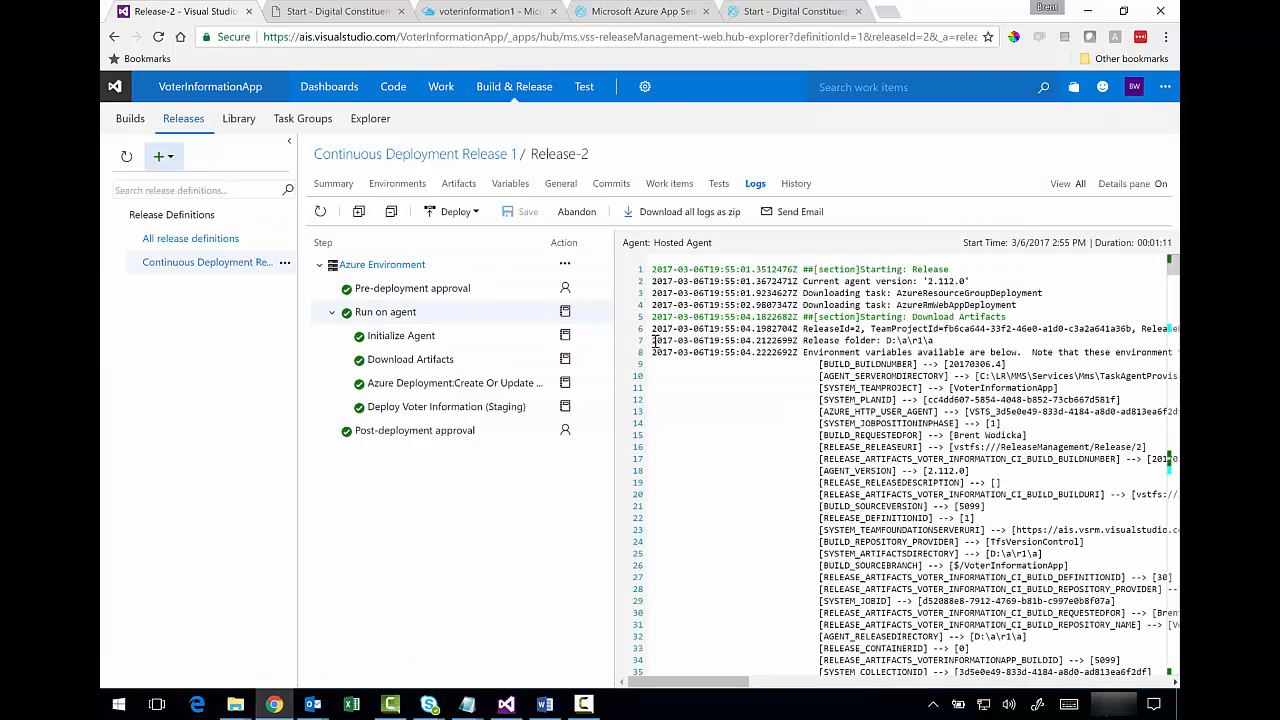
- Edit Continuous Deployment Release 1 and bring up Add tasks under Run on agent
left_click(240, 268)
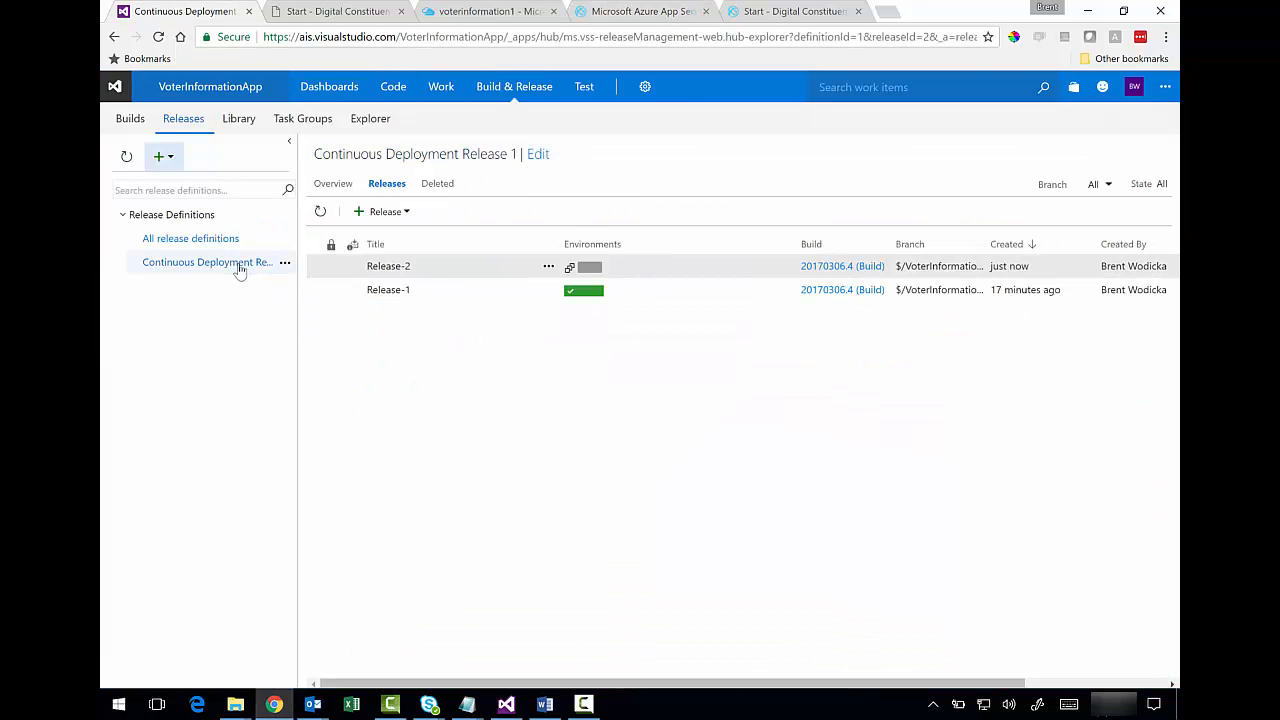
left_click(538, 156)
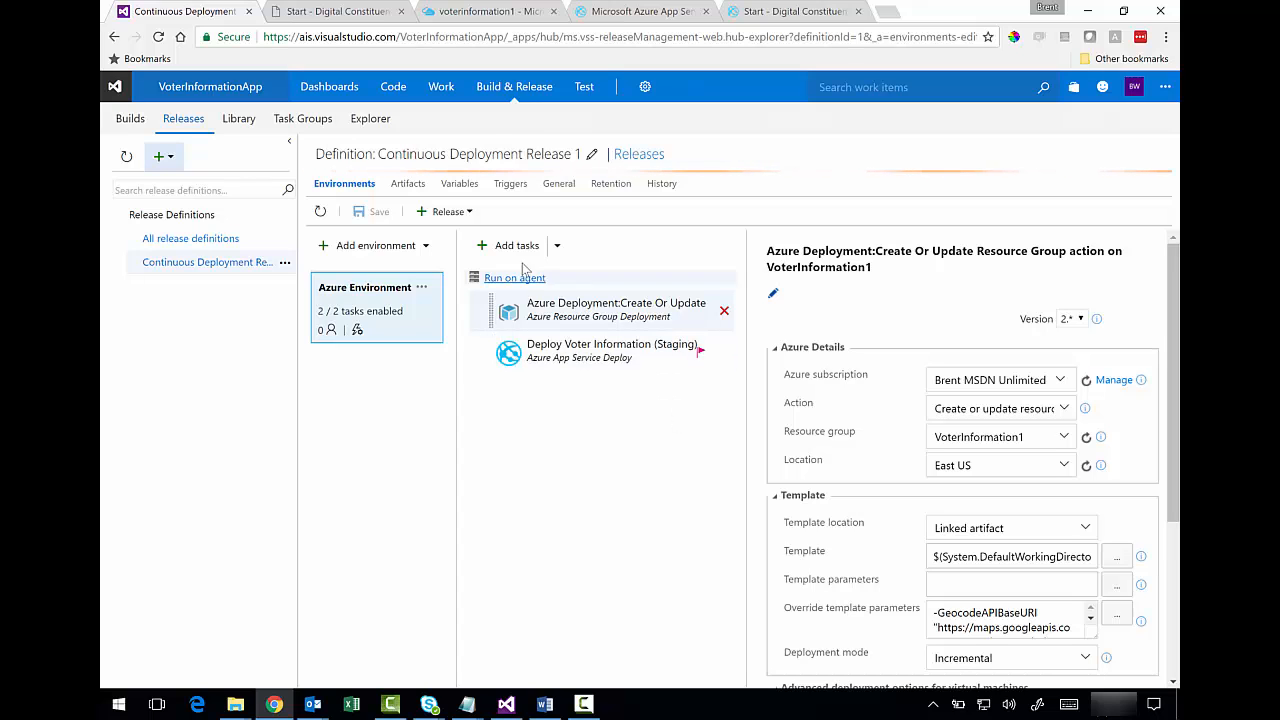
left_click(510, 245)
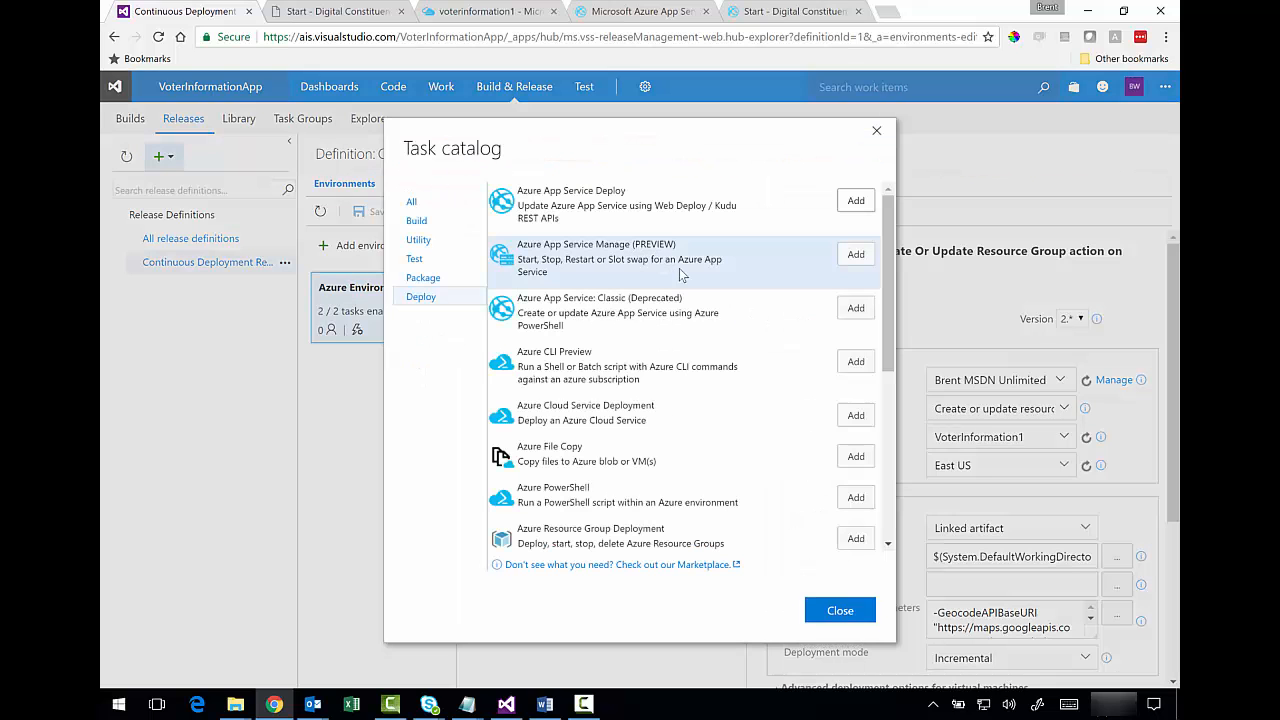
- Add the Cloud-based Web Performance Test task from the Test category to the Azure Environment
left_click(416, 260)
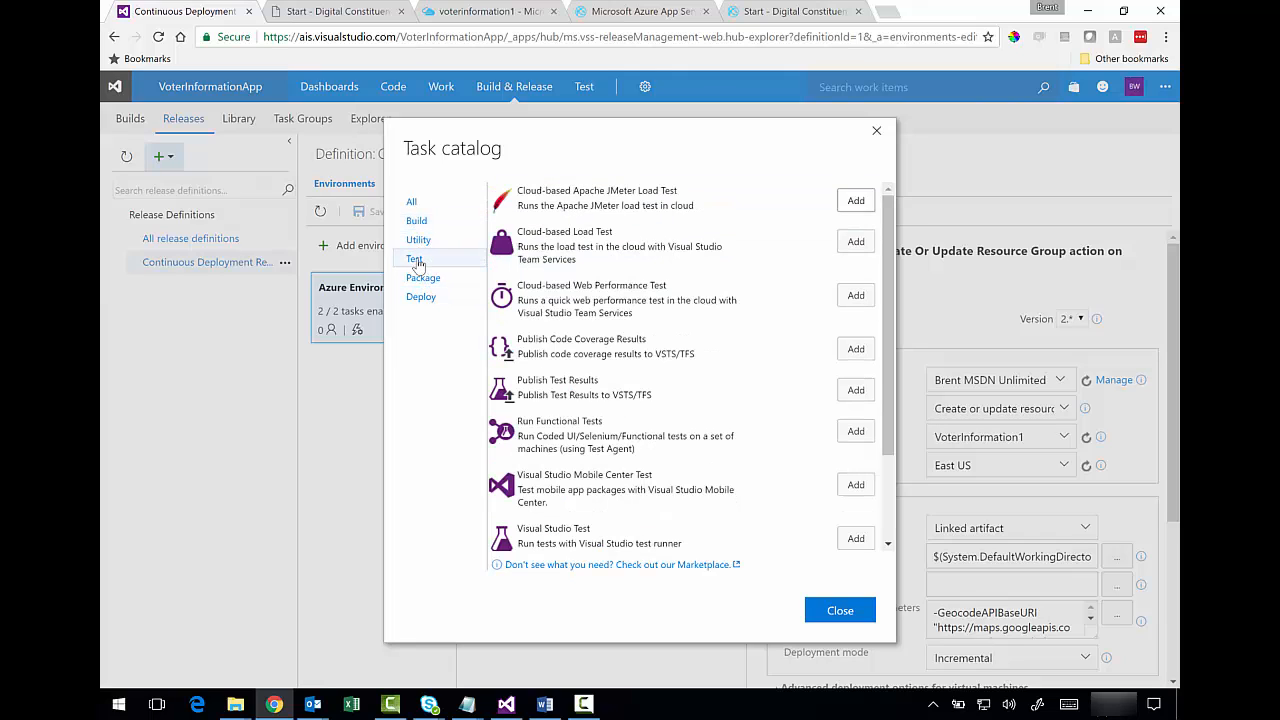
mouse_move(888, 236)
left_mouse_down()
mouse_move(890, 250)
mouse_move(889, 224)
left_mouse_up()
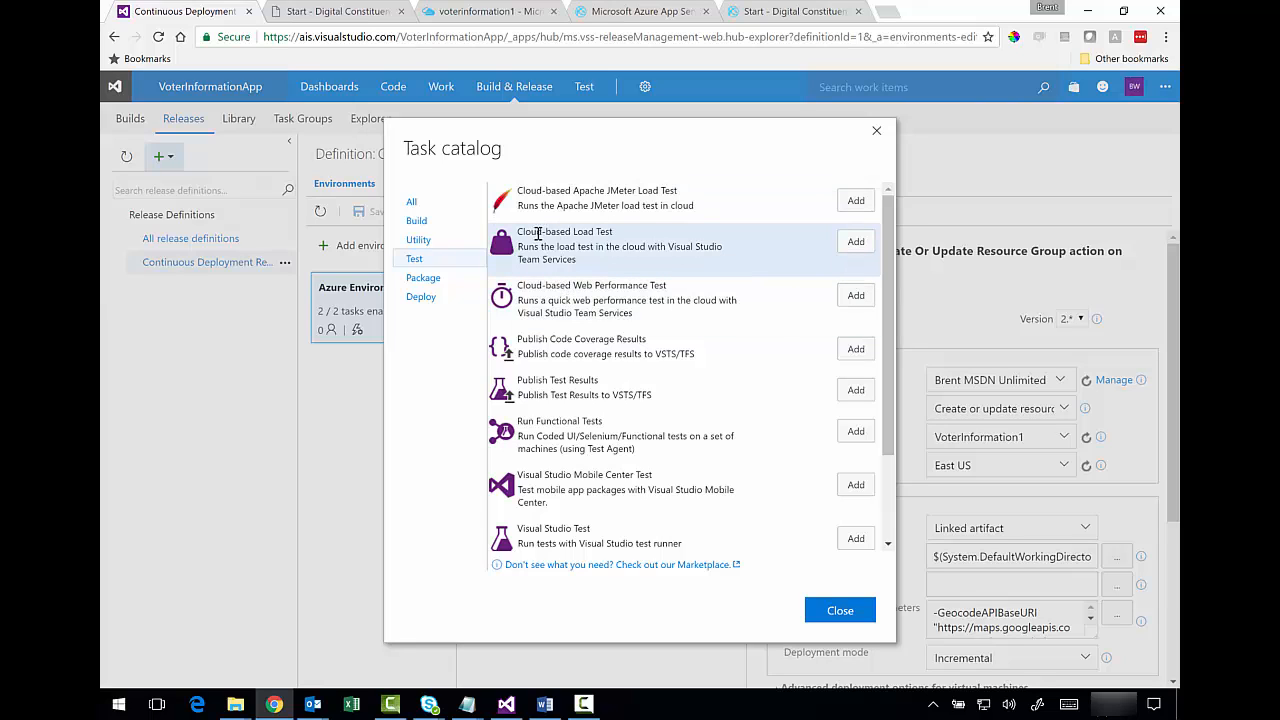
left_click_drag(536, 232, 596, 233)
left_click_drag(536, 286, 648, 298)
left_click(604, 312)
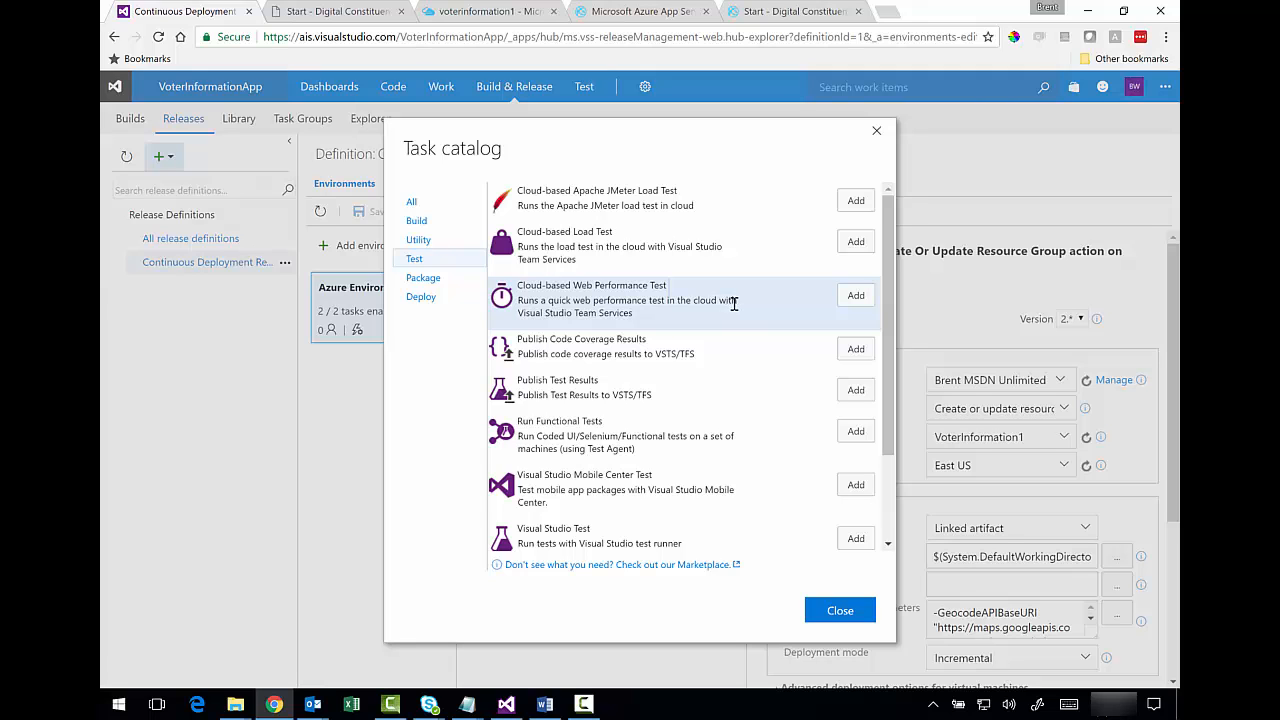
mouse_move(889, 318)
left_mouse_down()
mouse_move(890, 376)
mouse_move(895, 315)
left_mouse_up()
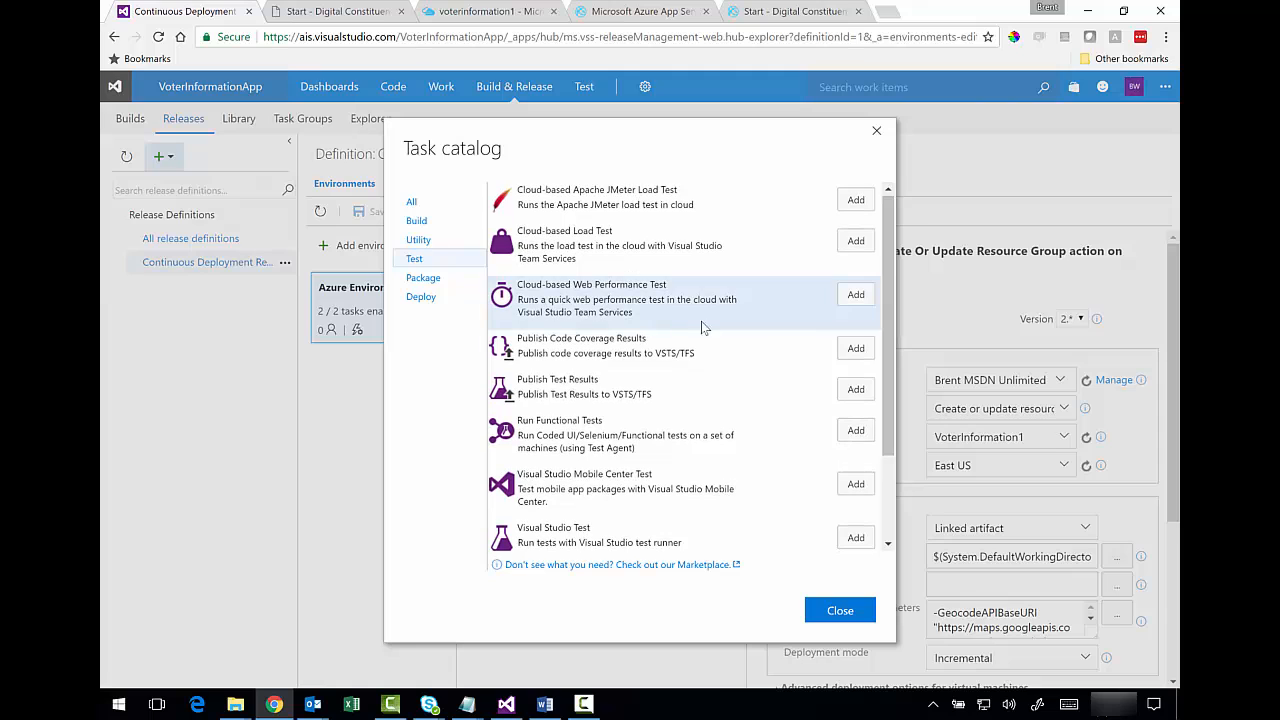
left_click_drag(616, 298, 645, 299)
left_click(855, 294)
left_click(838, 612)
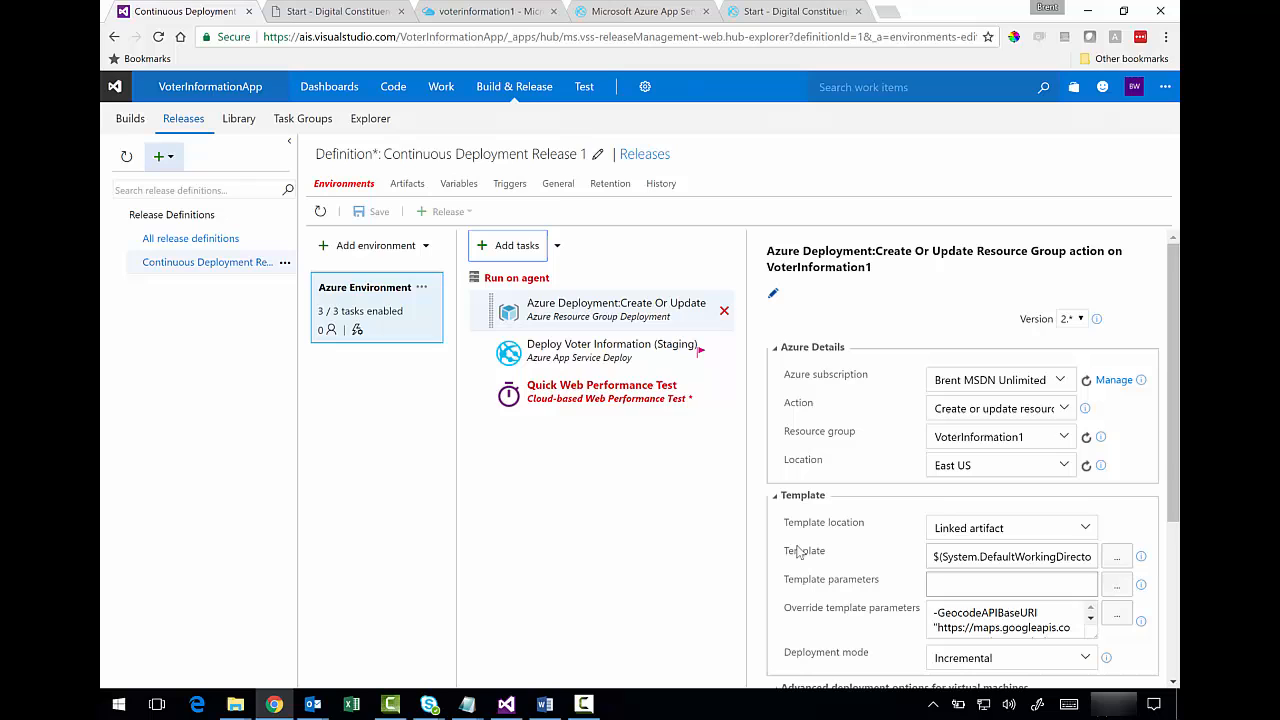
- Rename the Quick Web Performance Test task to 'Initial Voter Info Performance Test'
left_click(594, 405)
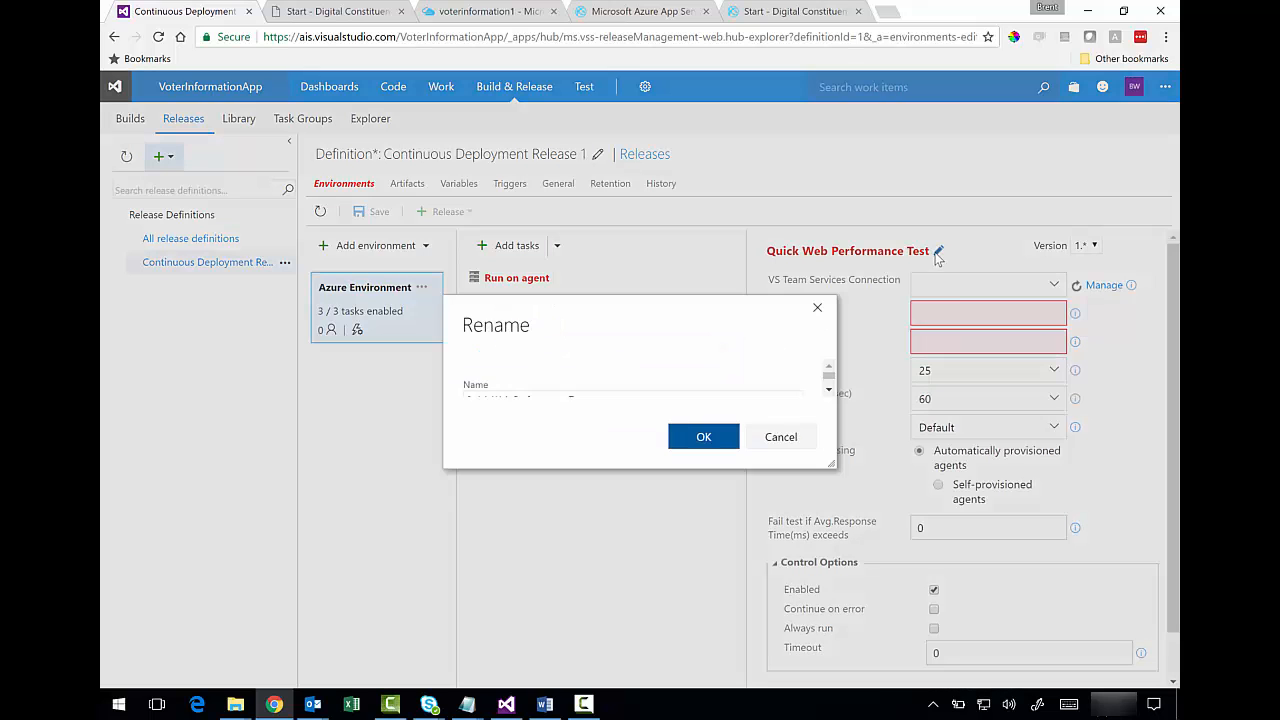
left_click(938, 251)
left_click_drag(591, 372, 395, 376)
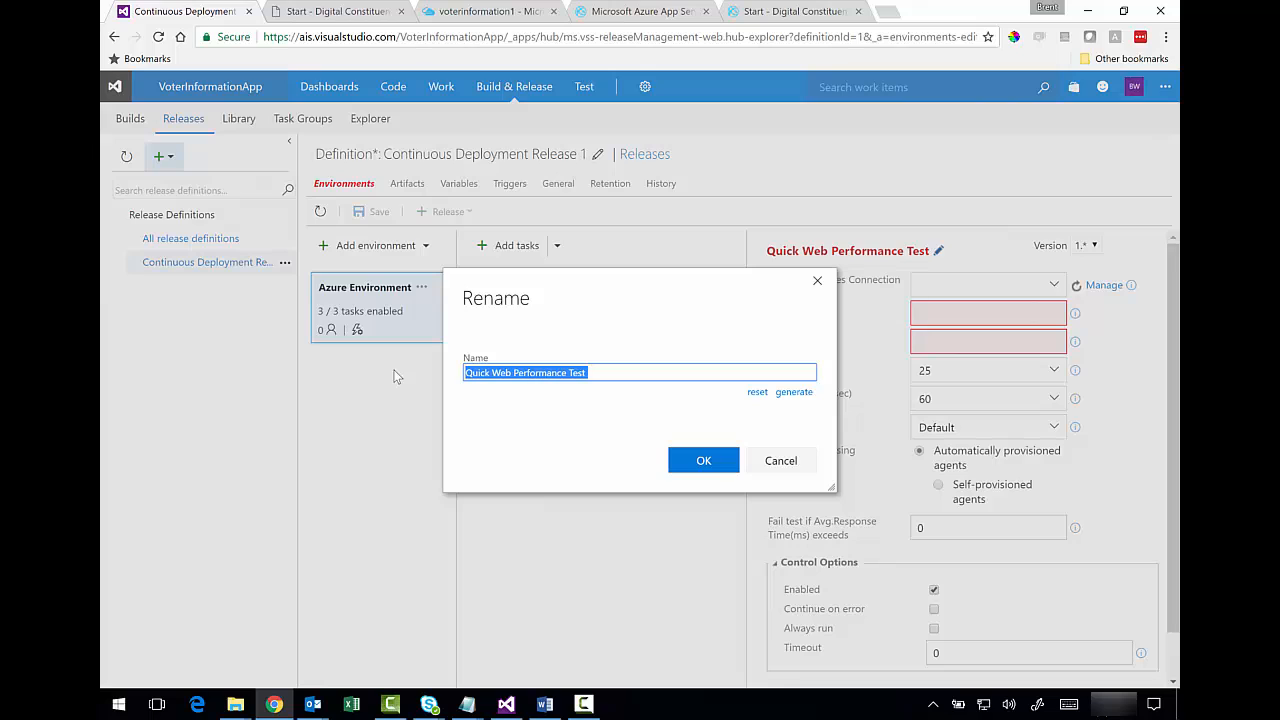
type("Initial Voter Info")
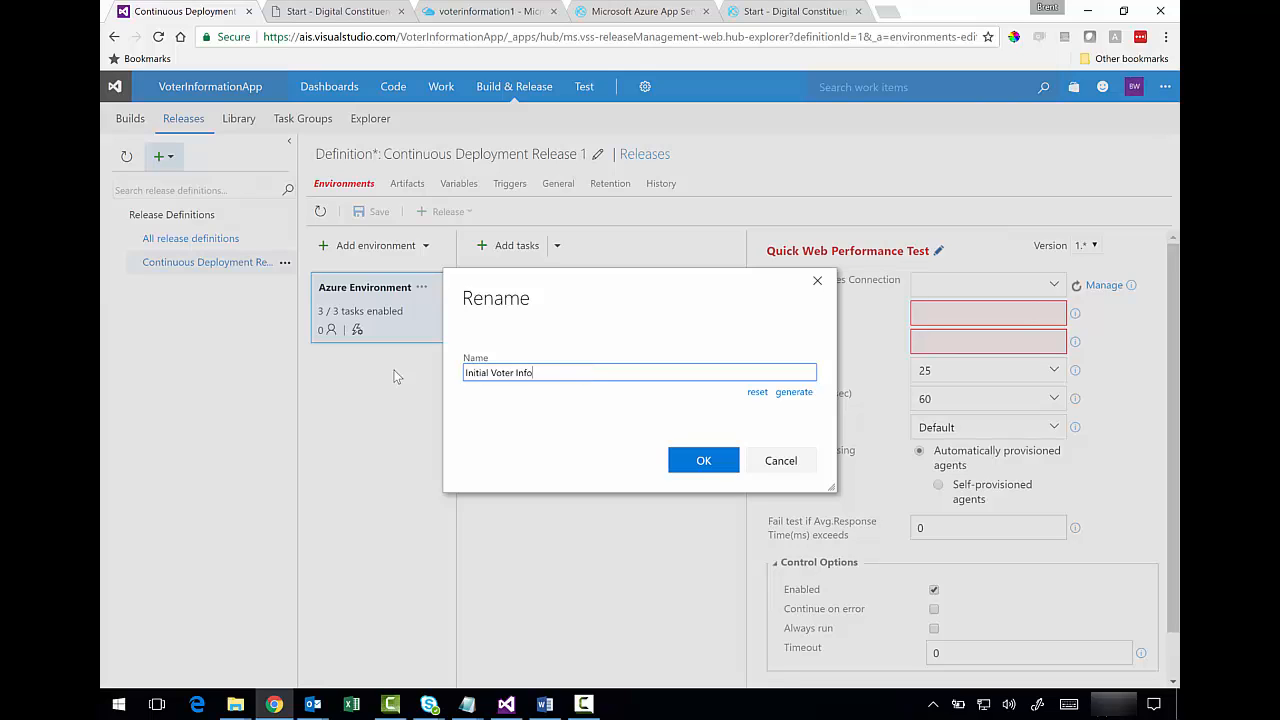
type(" Performance Test")
left_click(678, 462)
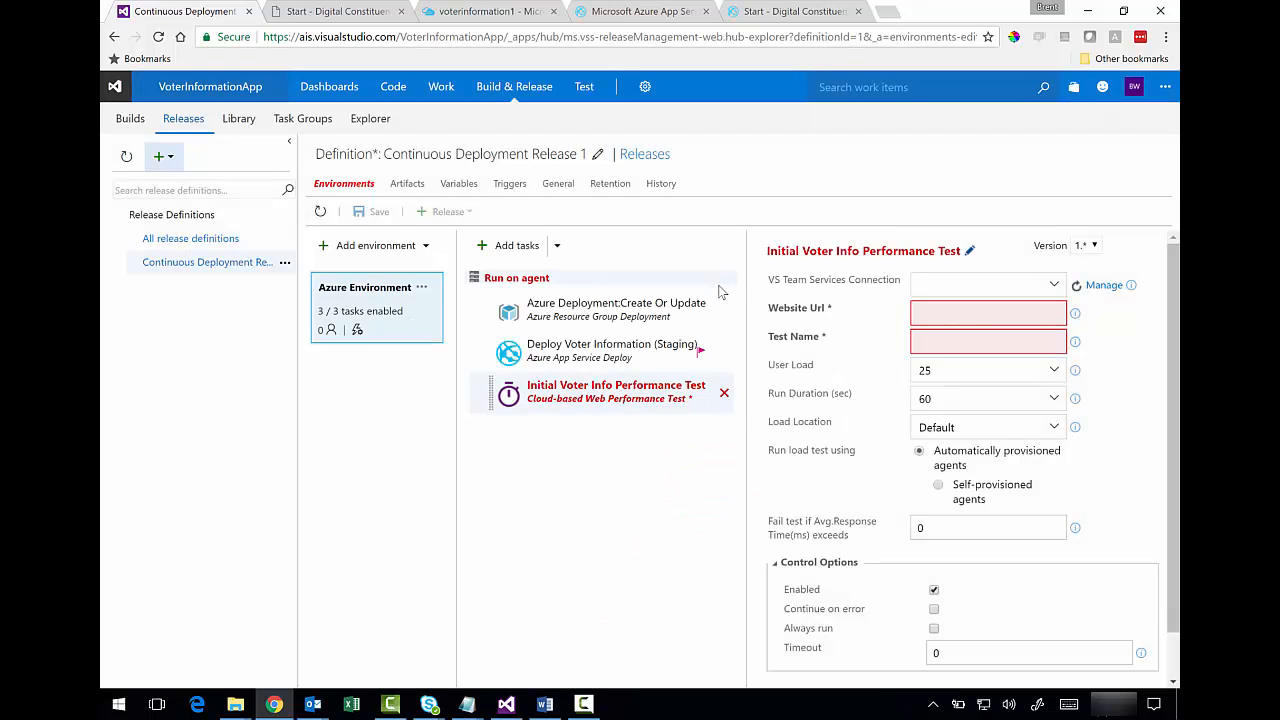
- Set Website Url to $(StagingUrl), Test Name to VoterInfoApp-PerformanceTest1, keeping user load at 25
left_click(1053, 285)
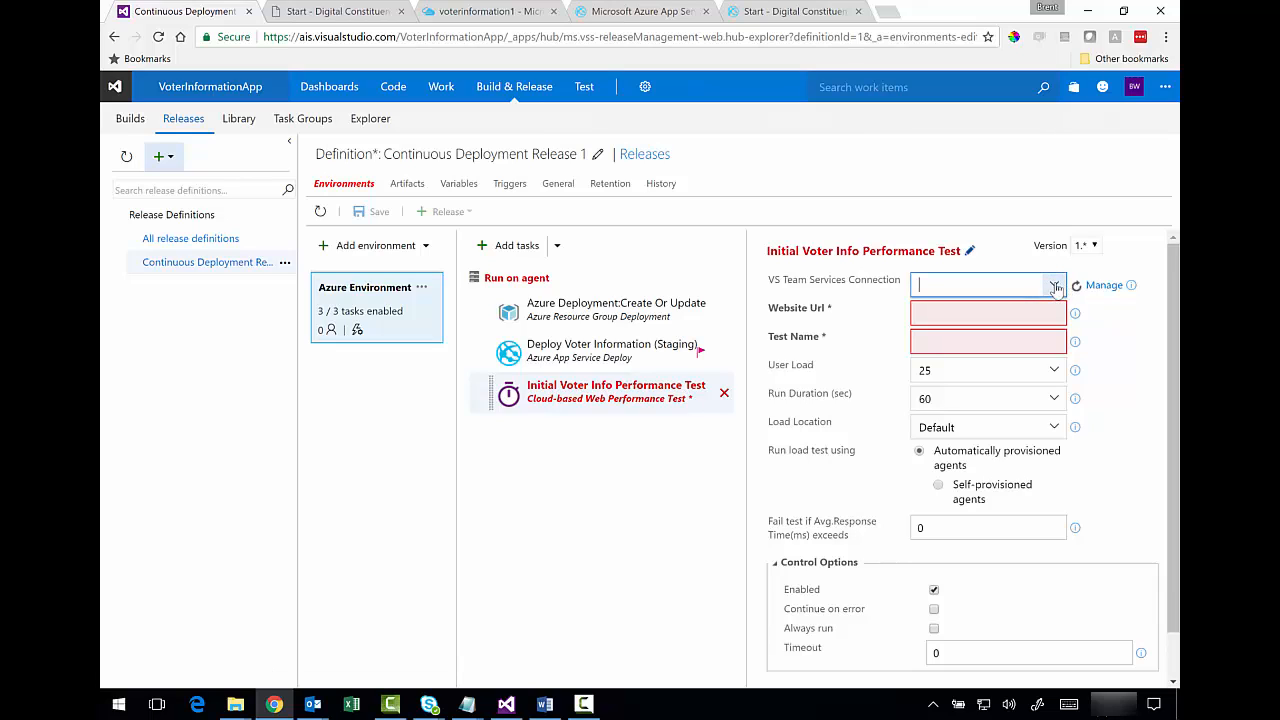
left_click(1030, 311)
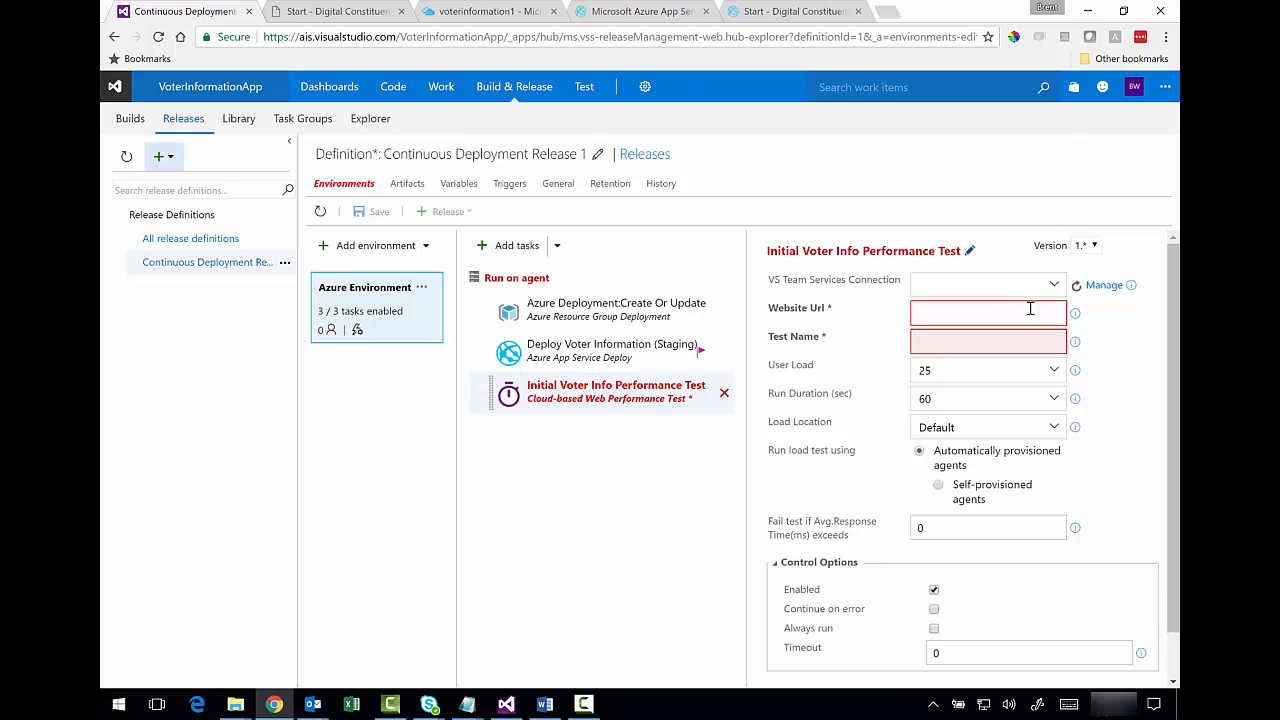
type("$(StagingUrl")
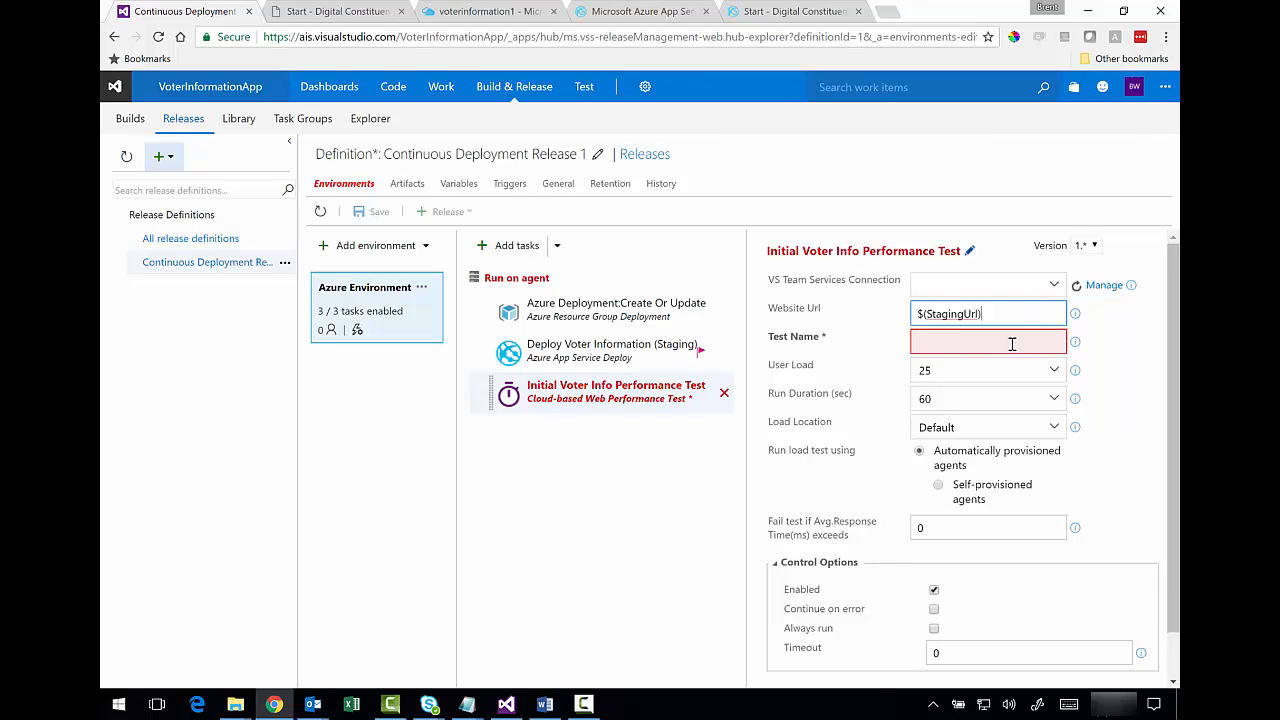
left_click(1011, 346)
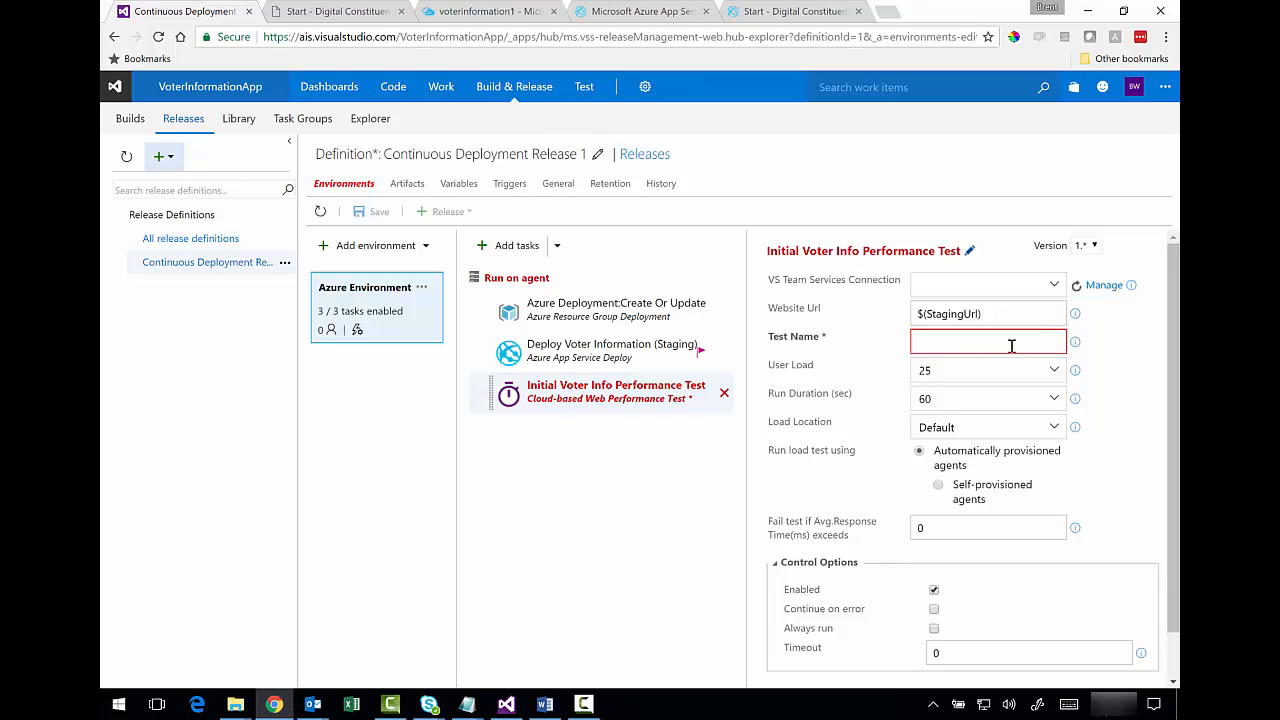
type("VoterInfoApp")
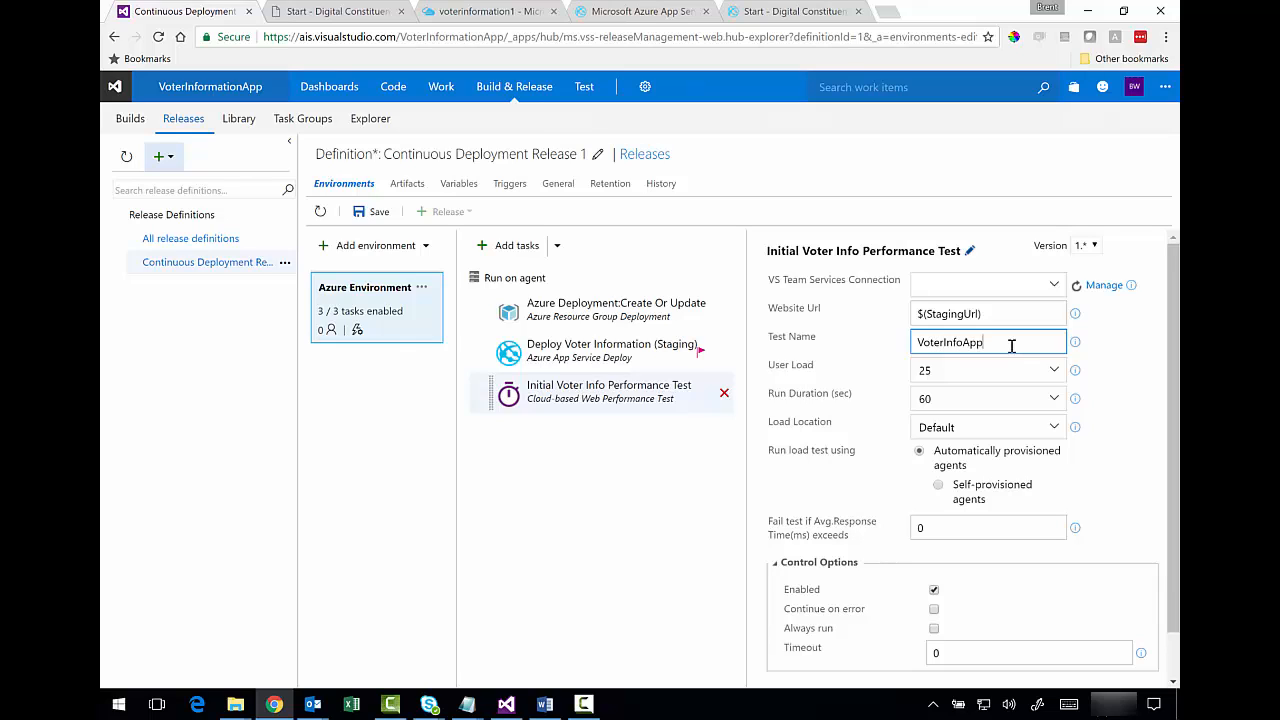
type("-PerformanceTest1")
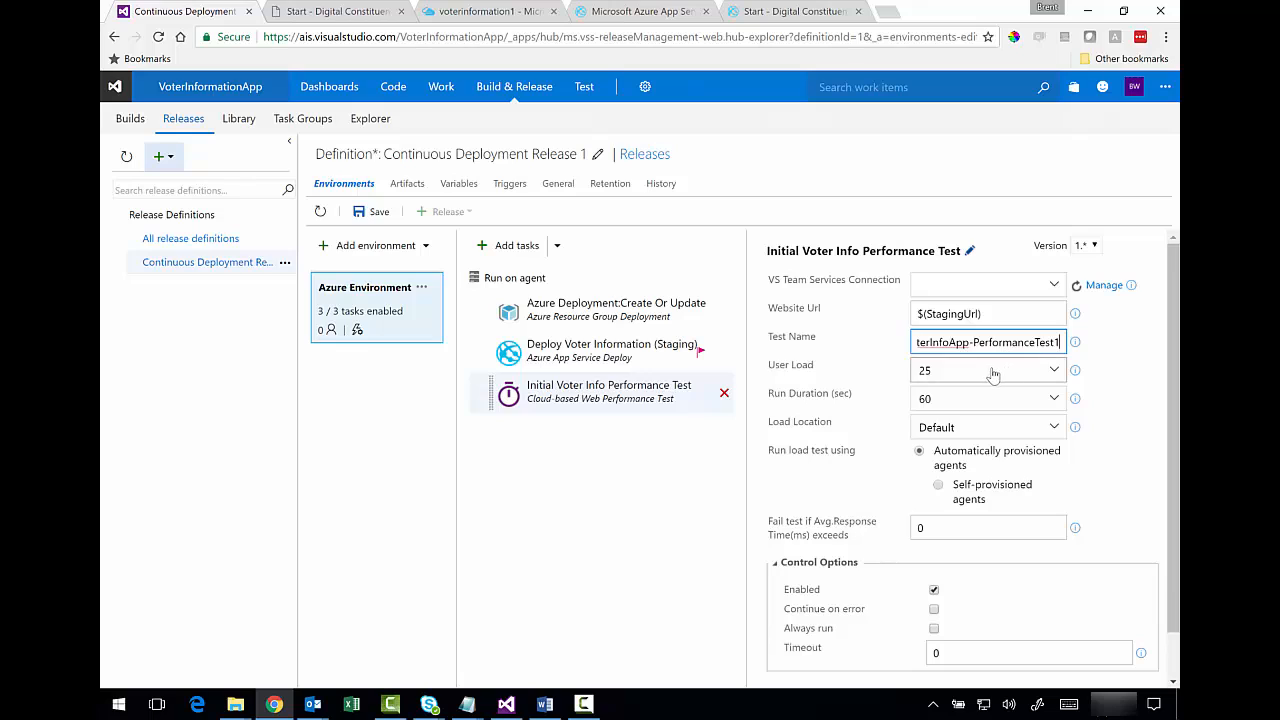
left_click(991, 372)
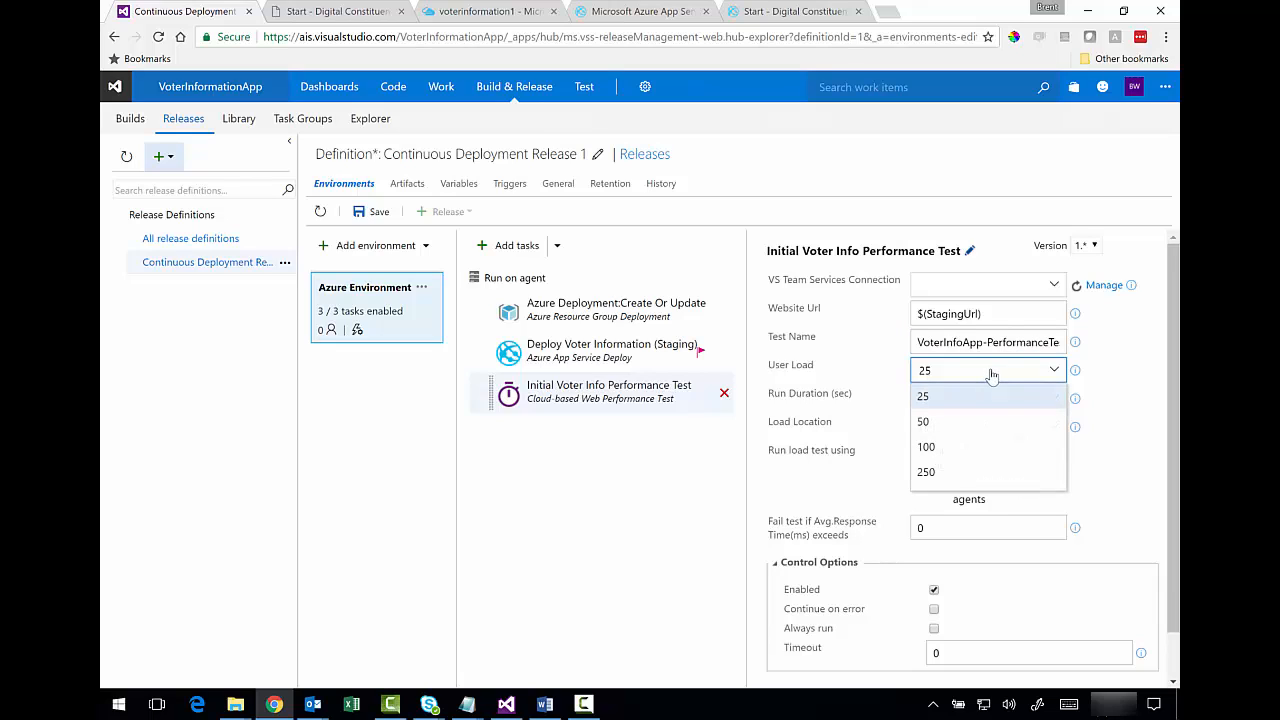
left_click(991, 372)
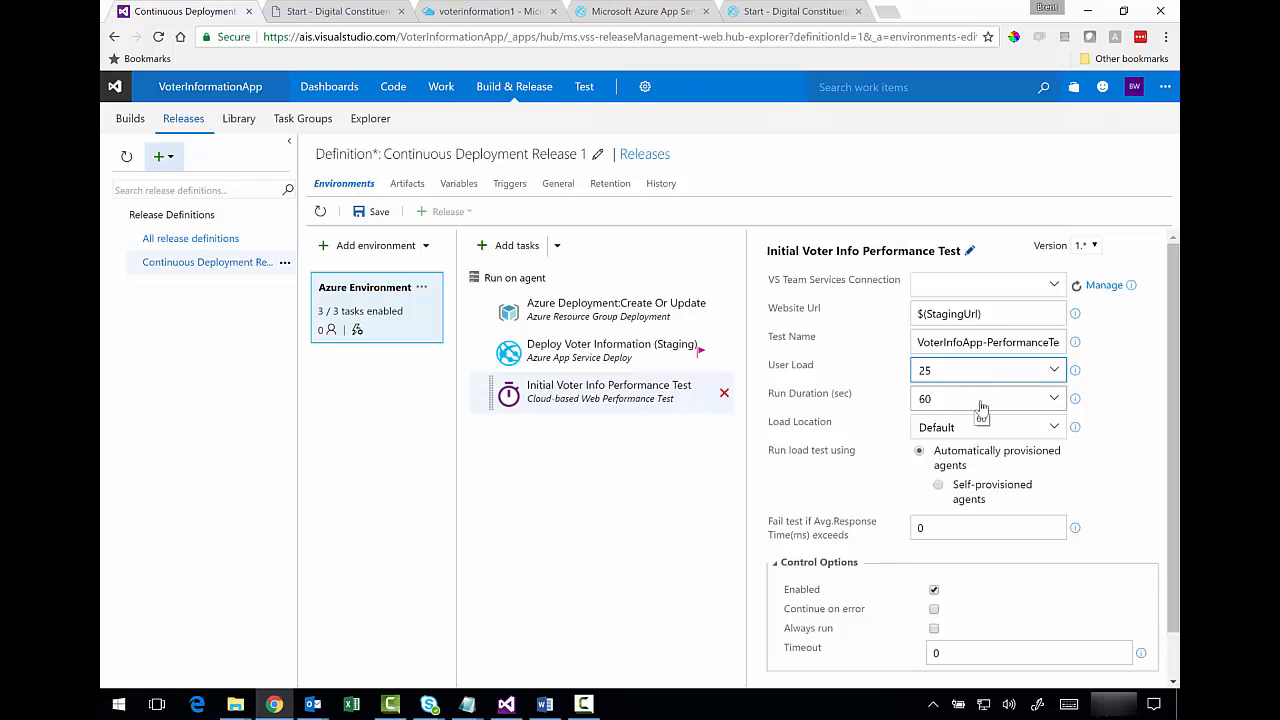
left_click(981, 284)
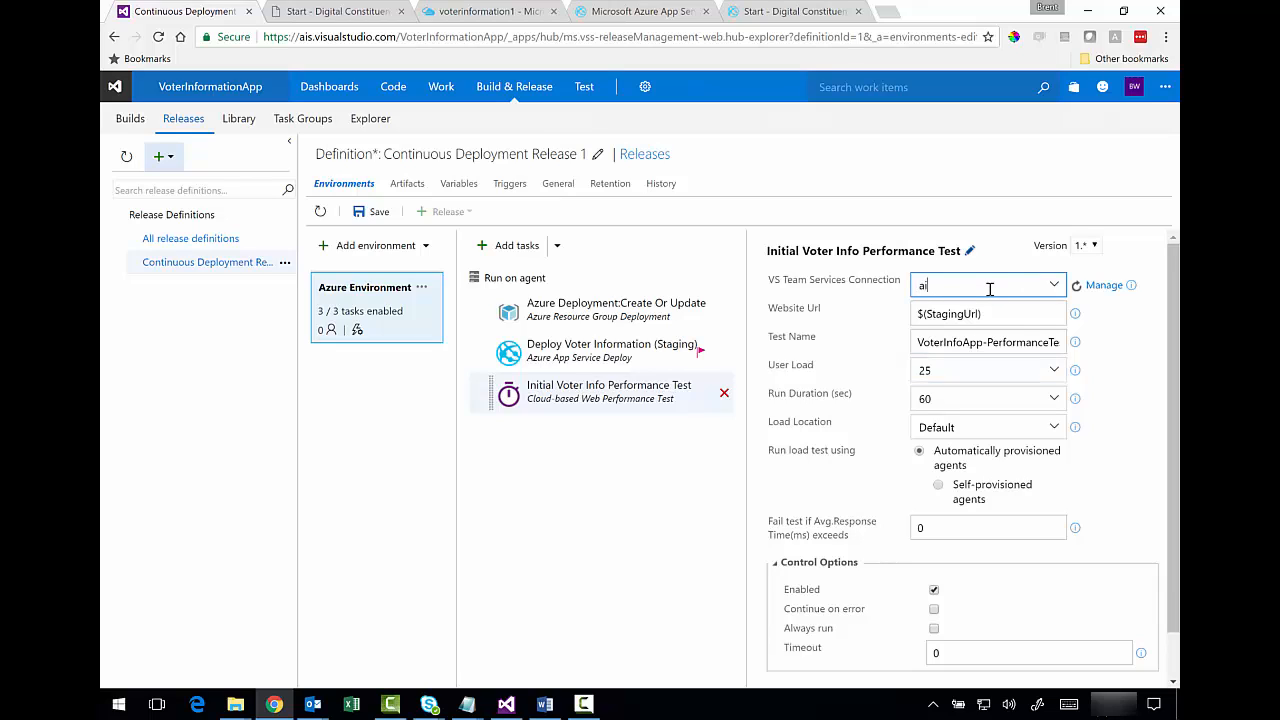
left_click(1056, 289)
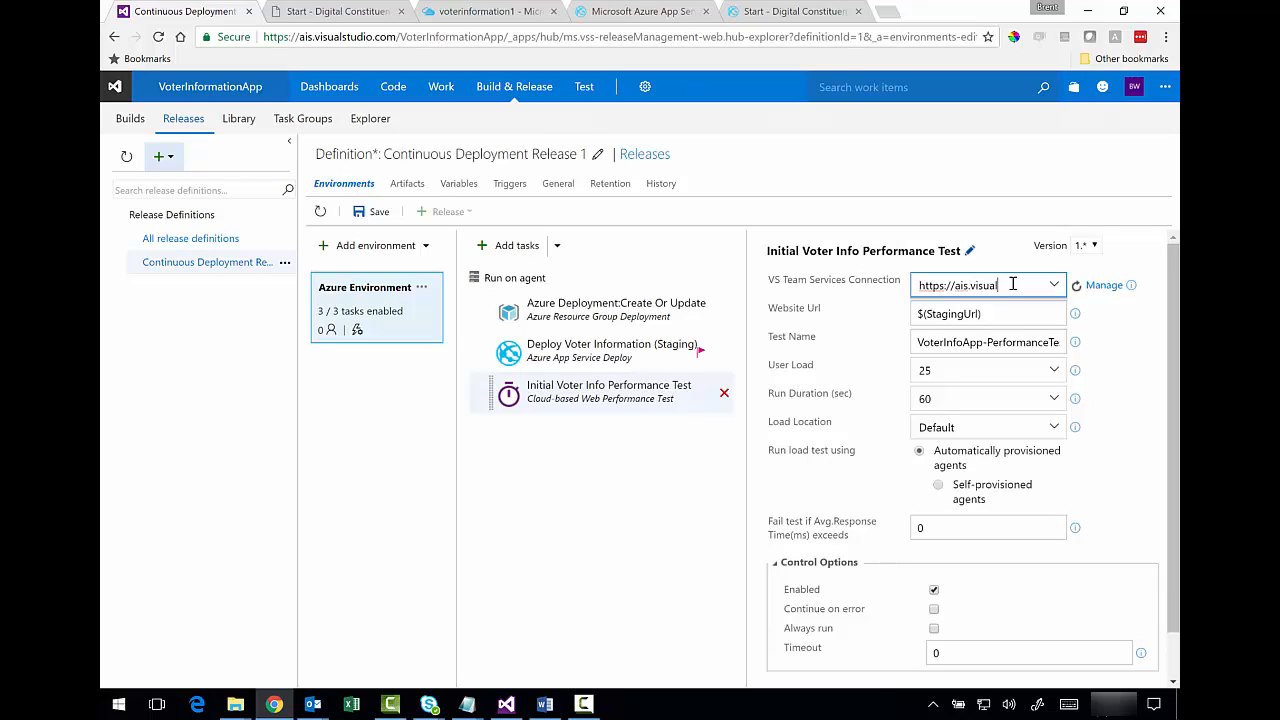
type("com")
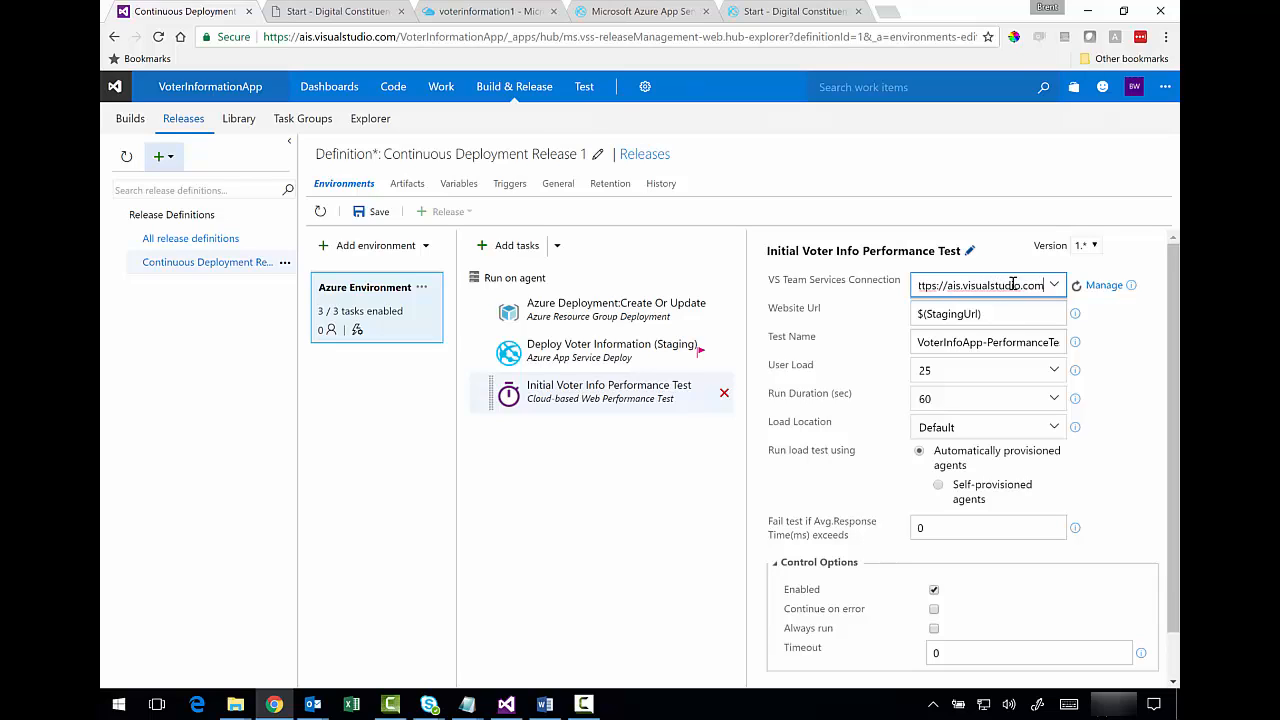
left_click(1002, 317)
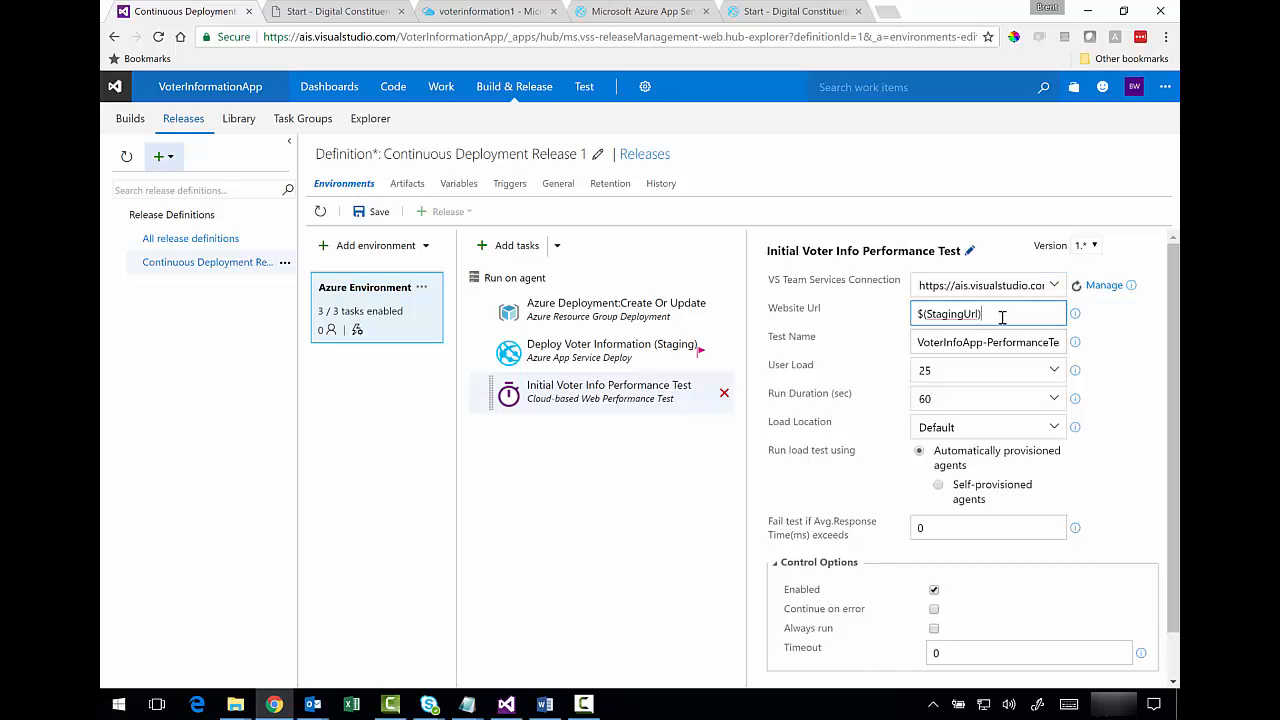
left_click(997, 289)
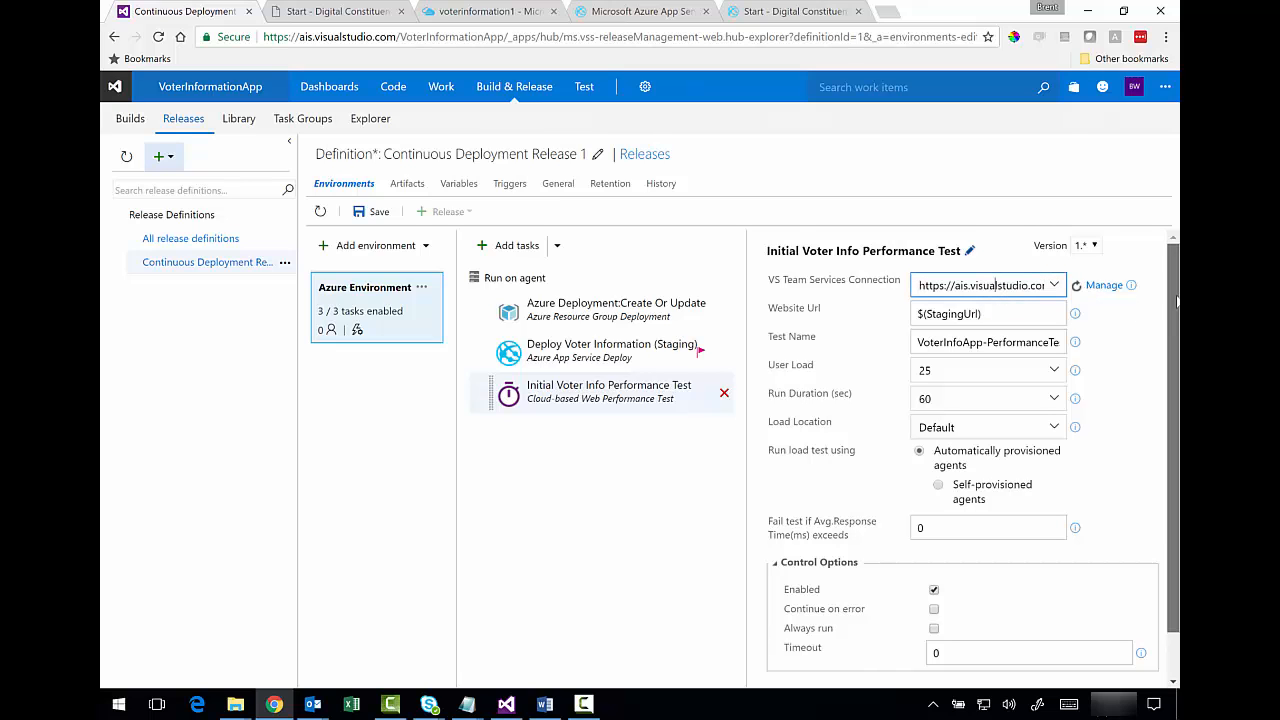
left_click_drag(1178, 305, 1177, 353)
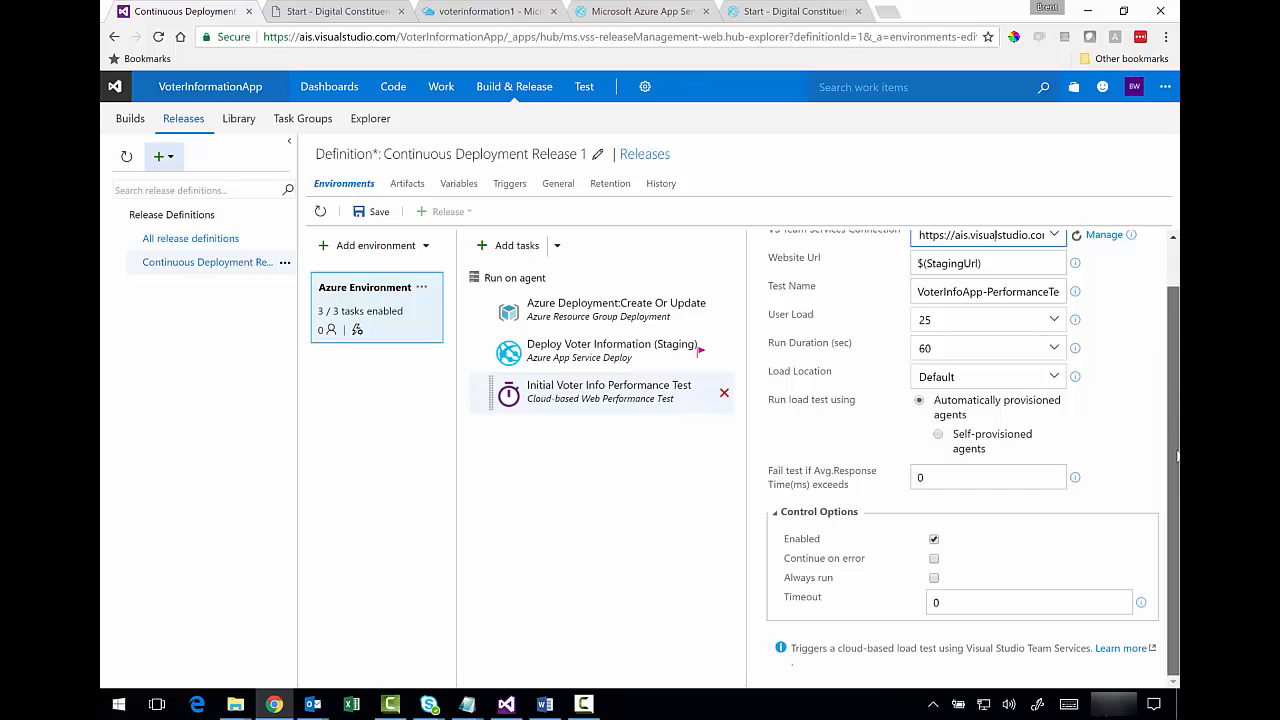
- Save the definition with comment 'Added initial performance test validation on staging after deployment.'
scroll(1177, 455, "up", 1)
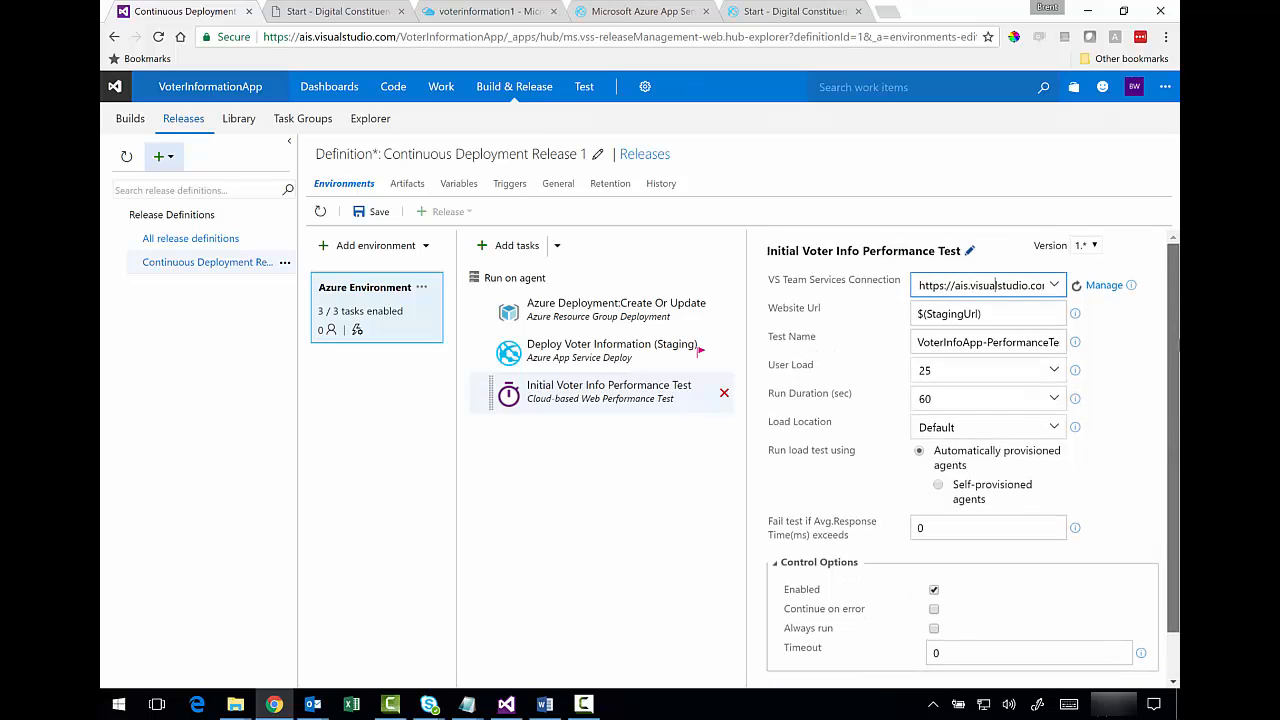
left_click(379, 215)
left_click(571, 384)
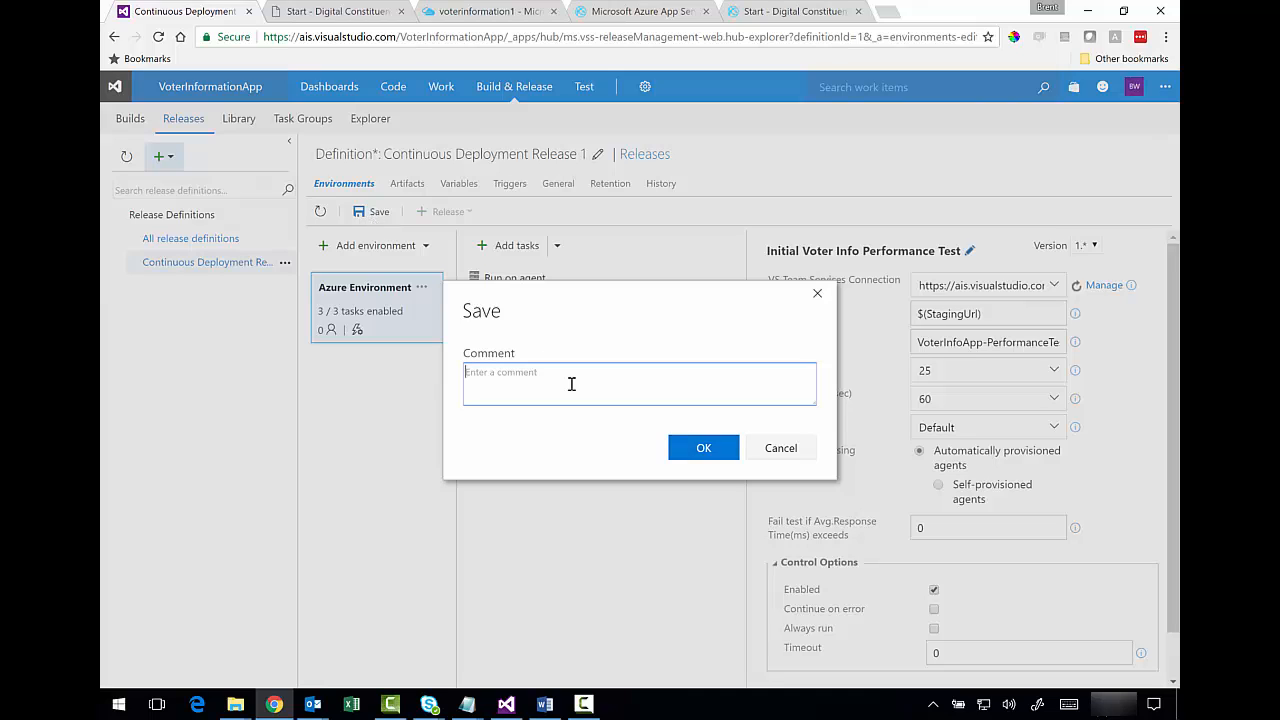
type("A")
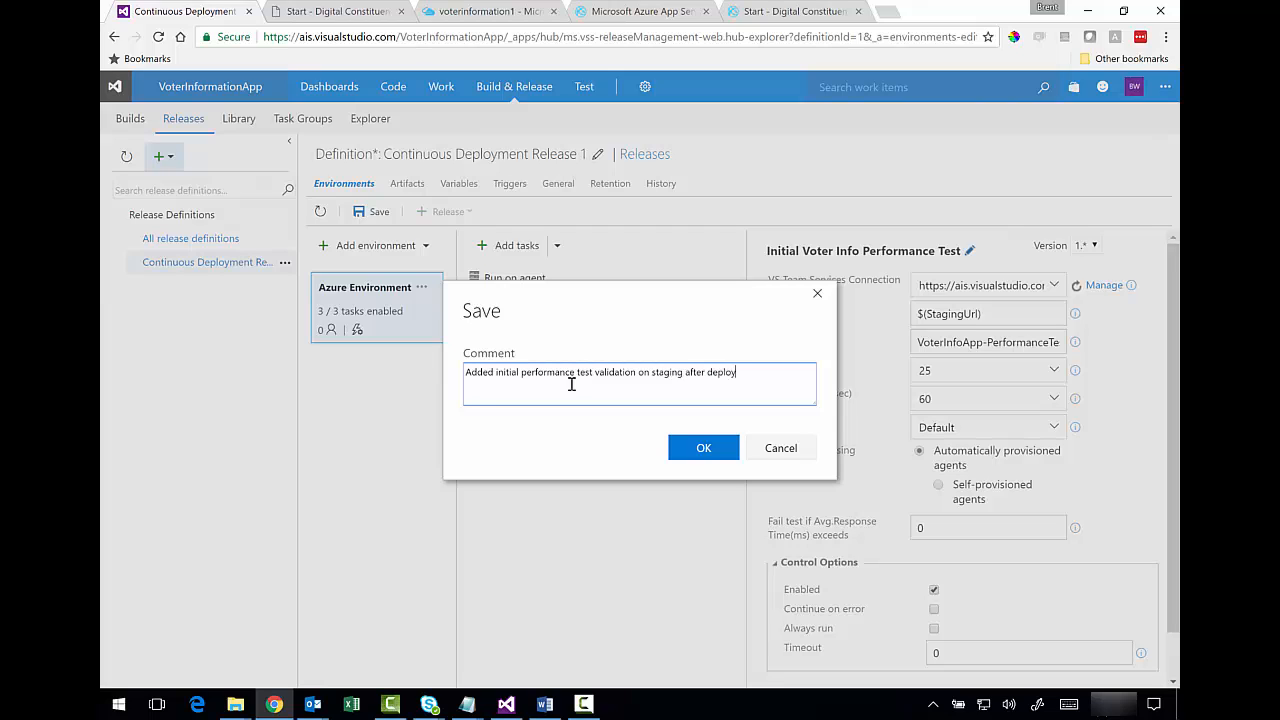
left_click(701, 449)
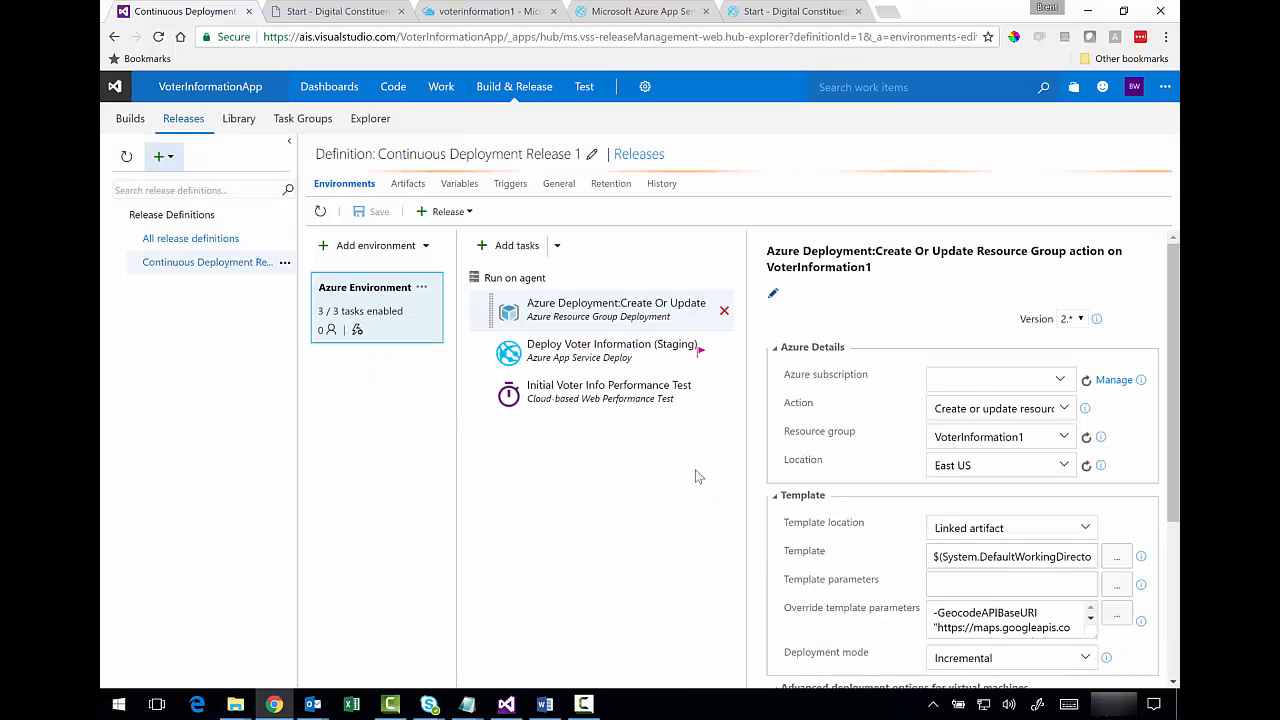
- Reselect the Initial Voter Info Performance Test task and go to its connection's Manage page
left_click(612, 362)
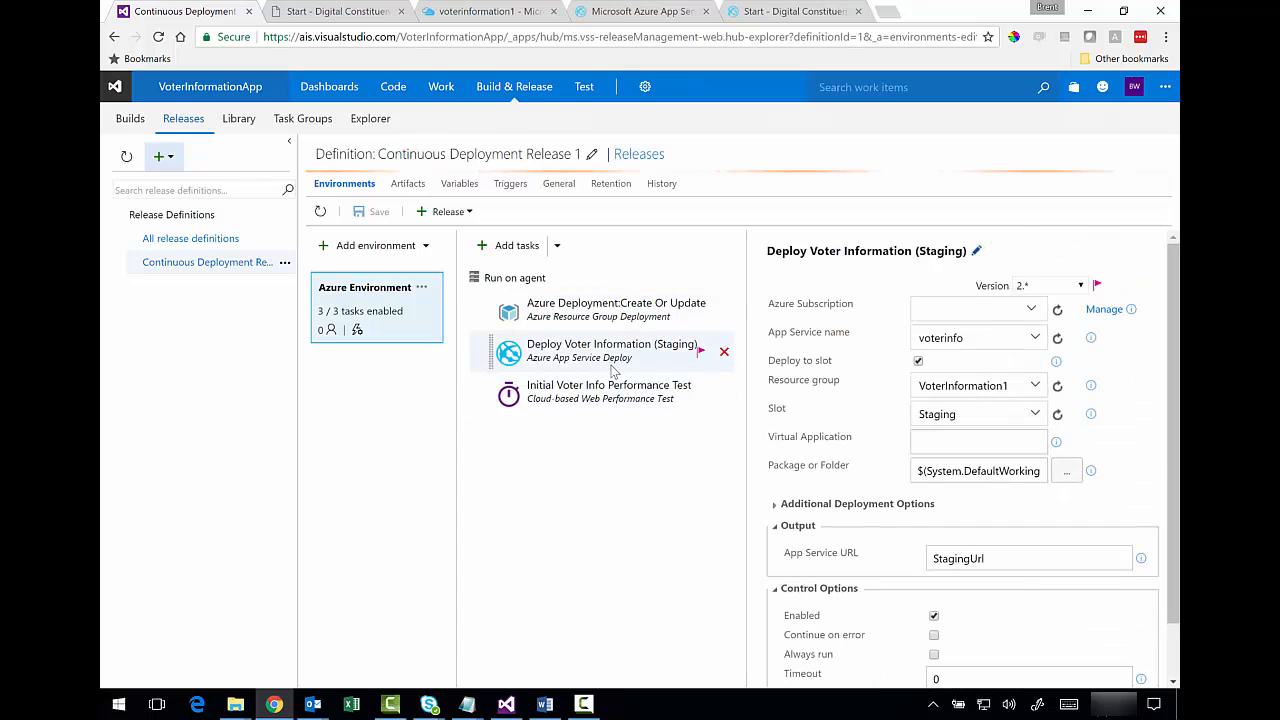
left_click(613, 391)
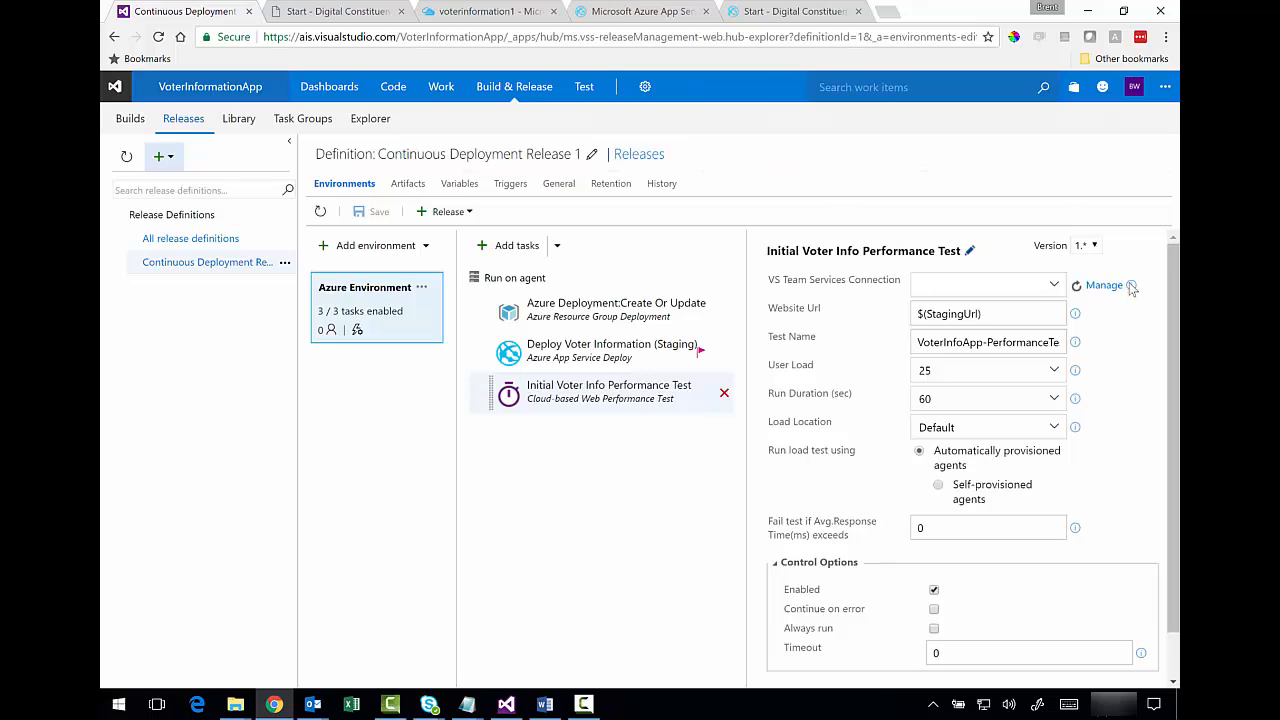
mouse_move(1132, 287)
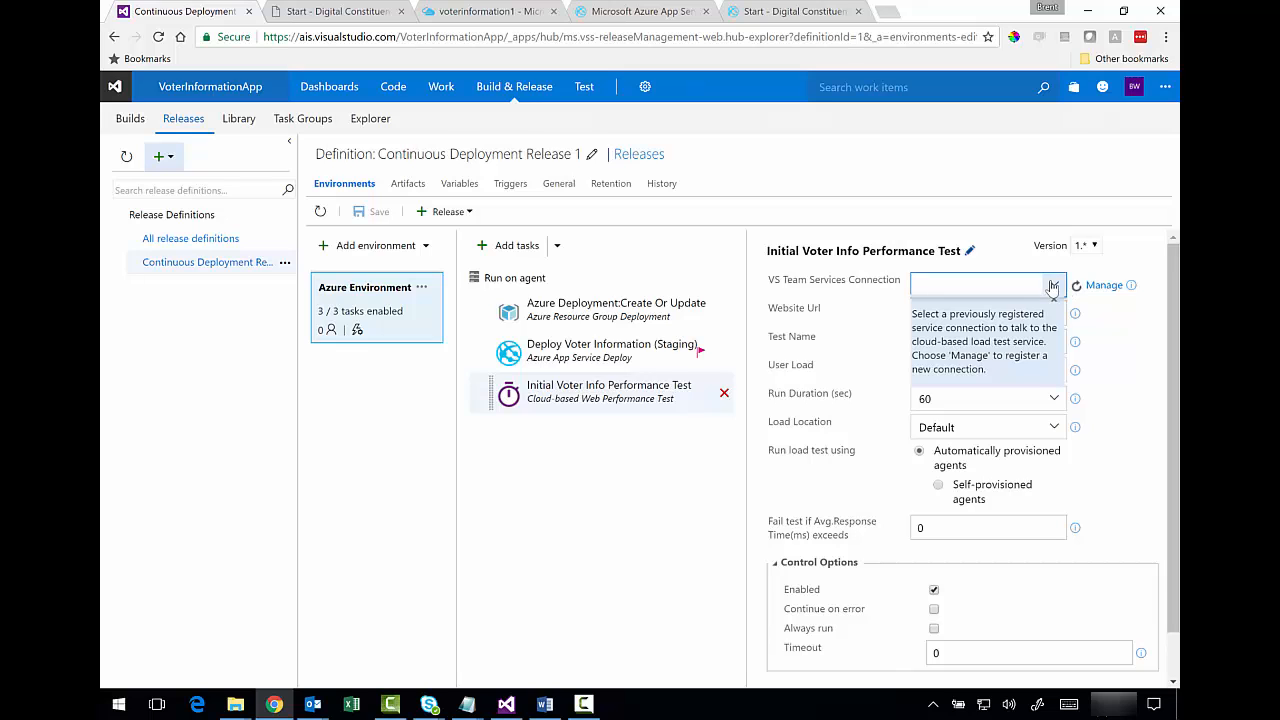
left_click(1103, 285)
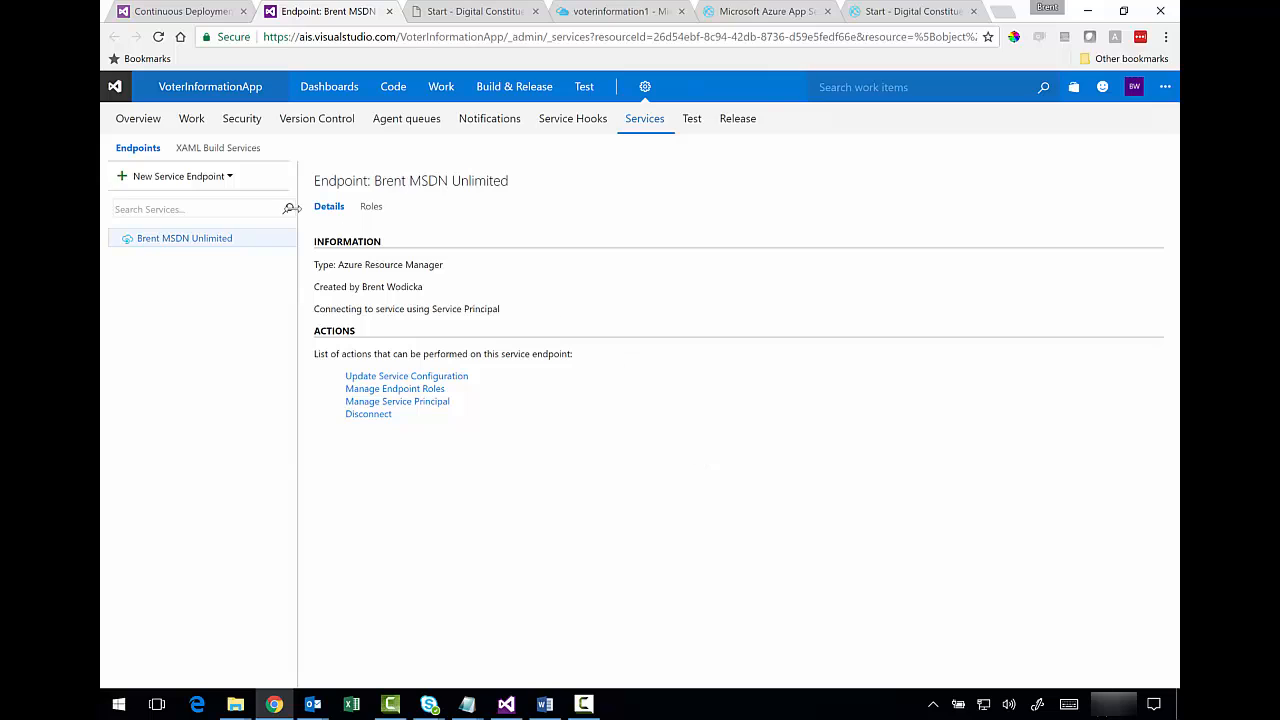
left_click(230, 177)
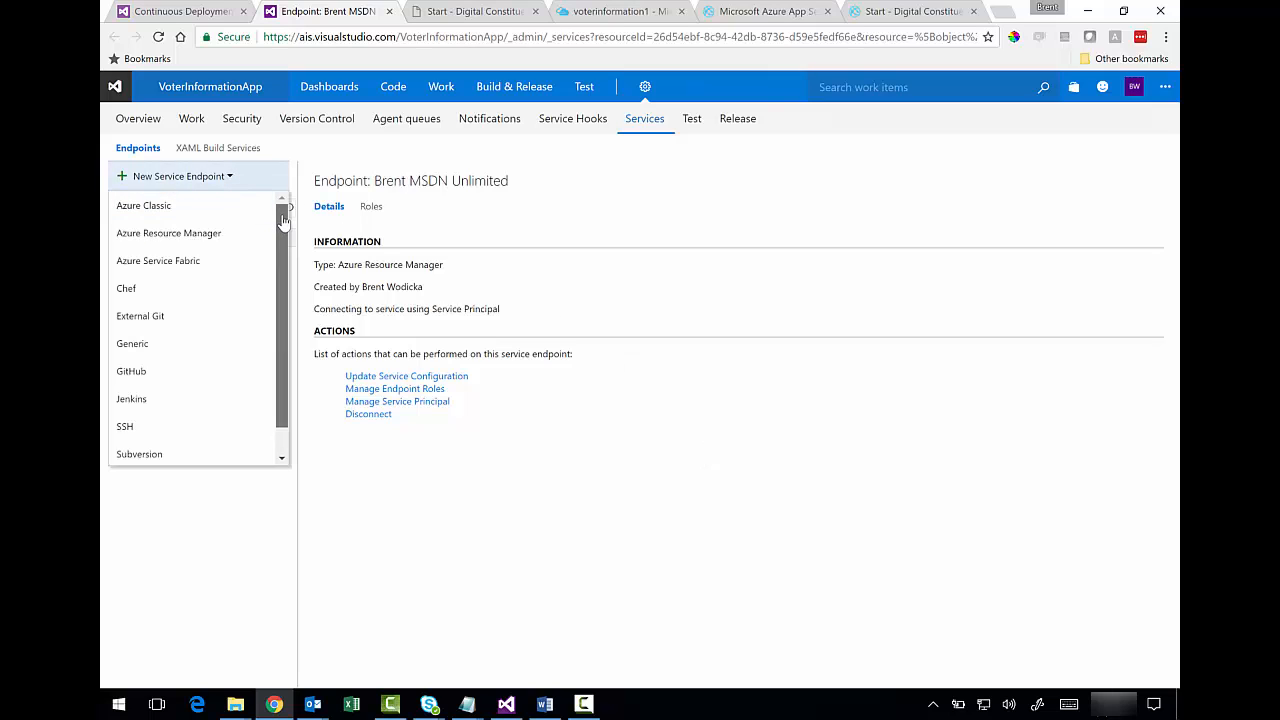
scroll(283, 260, "down", 1)
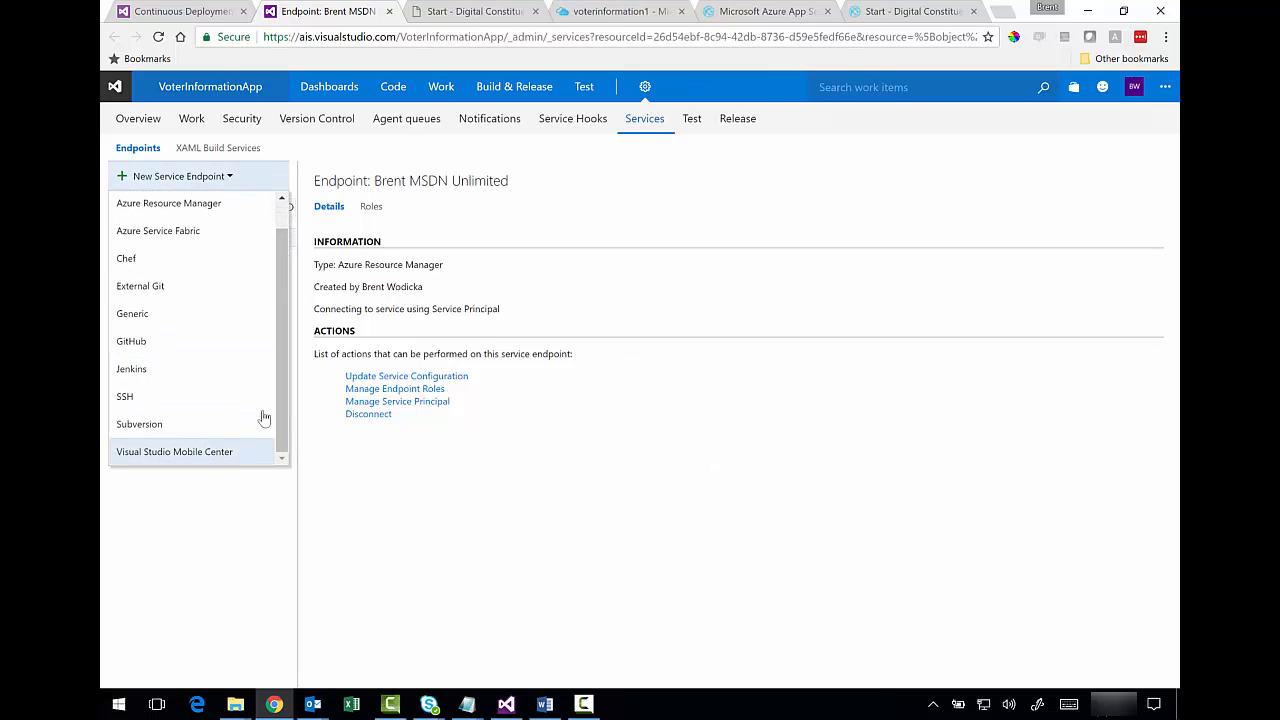
left_click(195, 318)
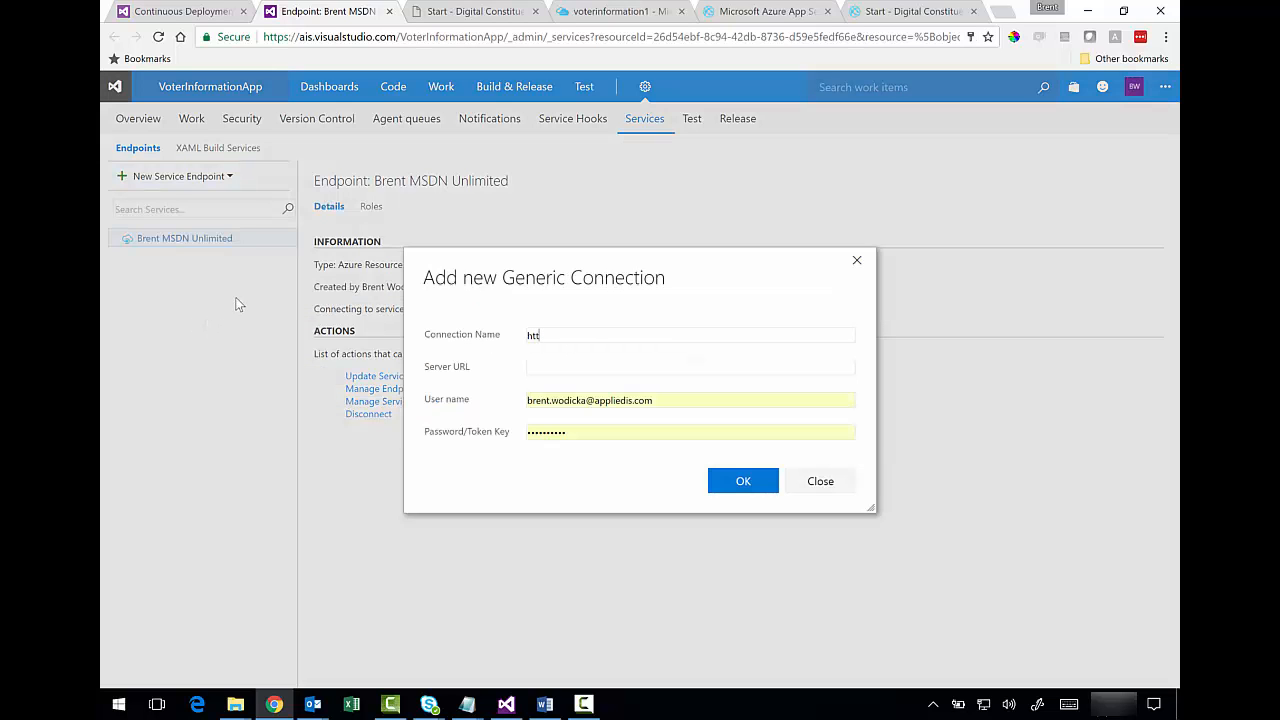
key("BackSpace")
key("BackSpace")
key("BackSpace")
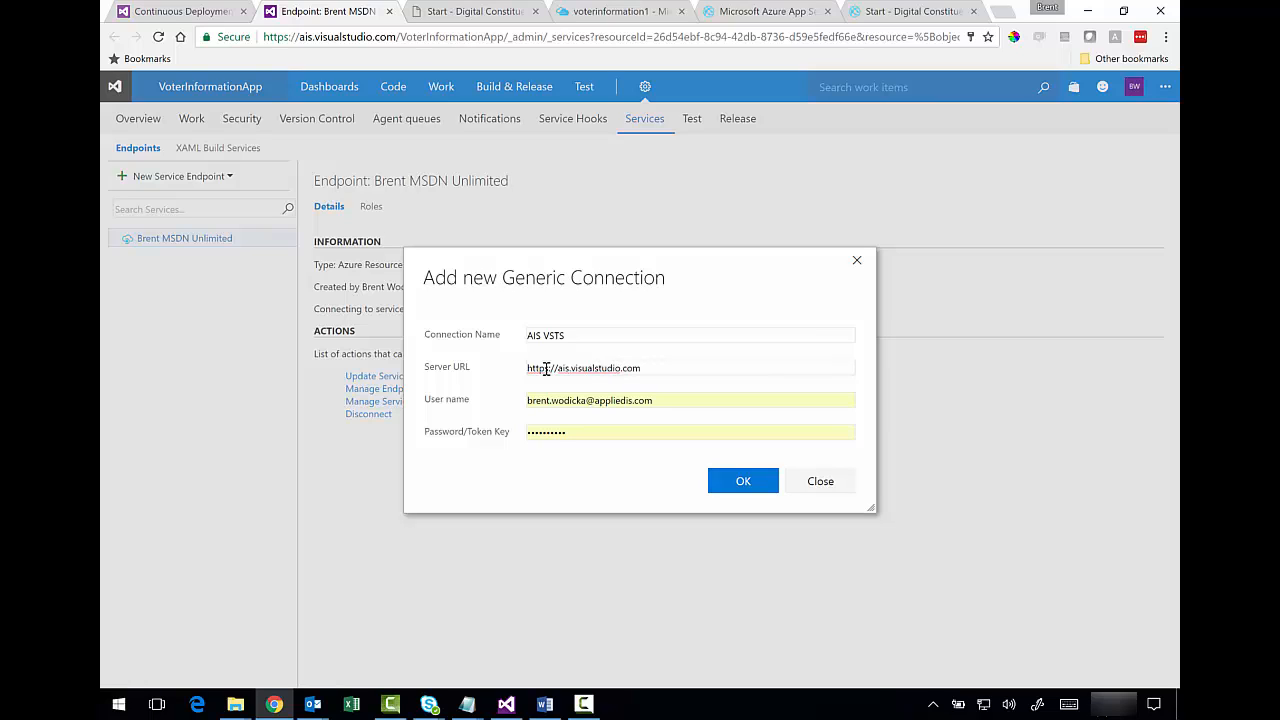
left_click(659, 366)
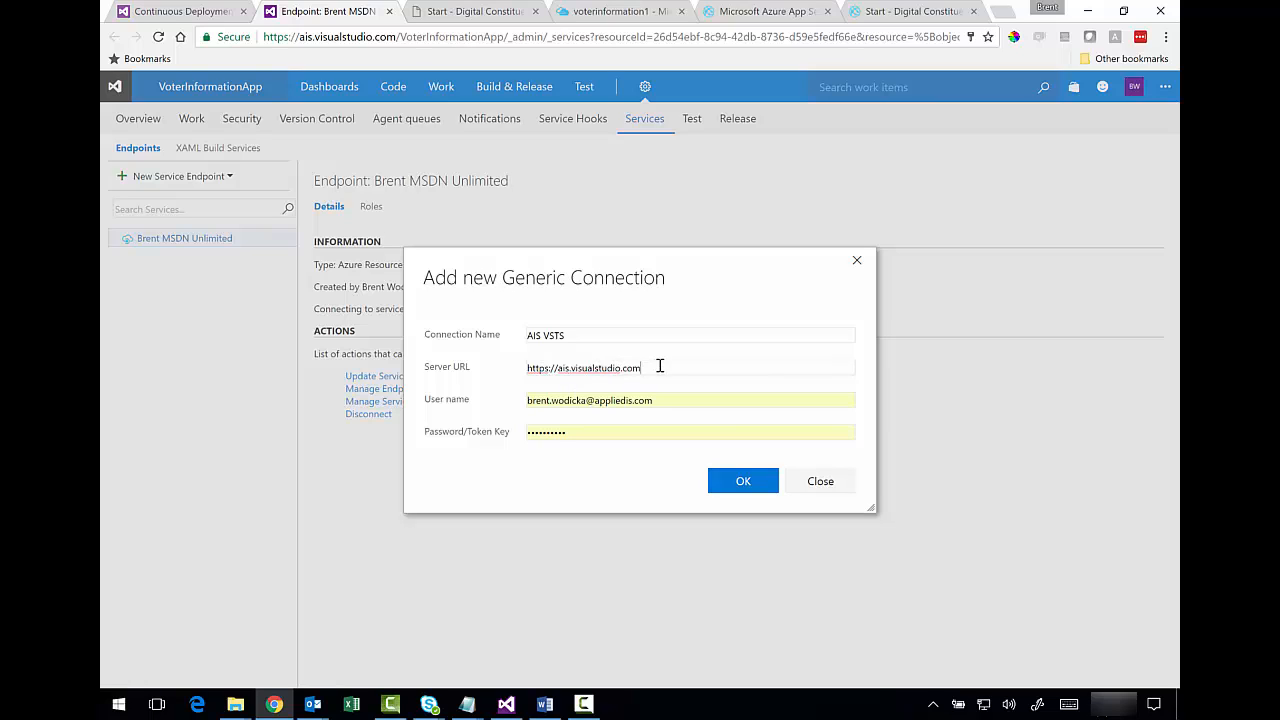
left_click(741, 483)
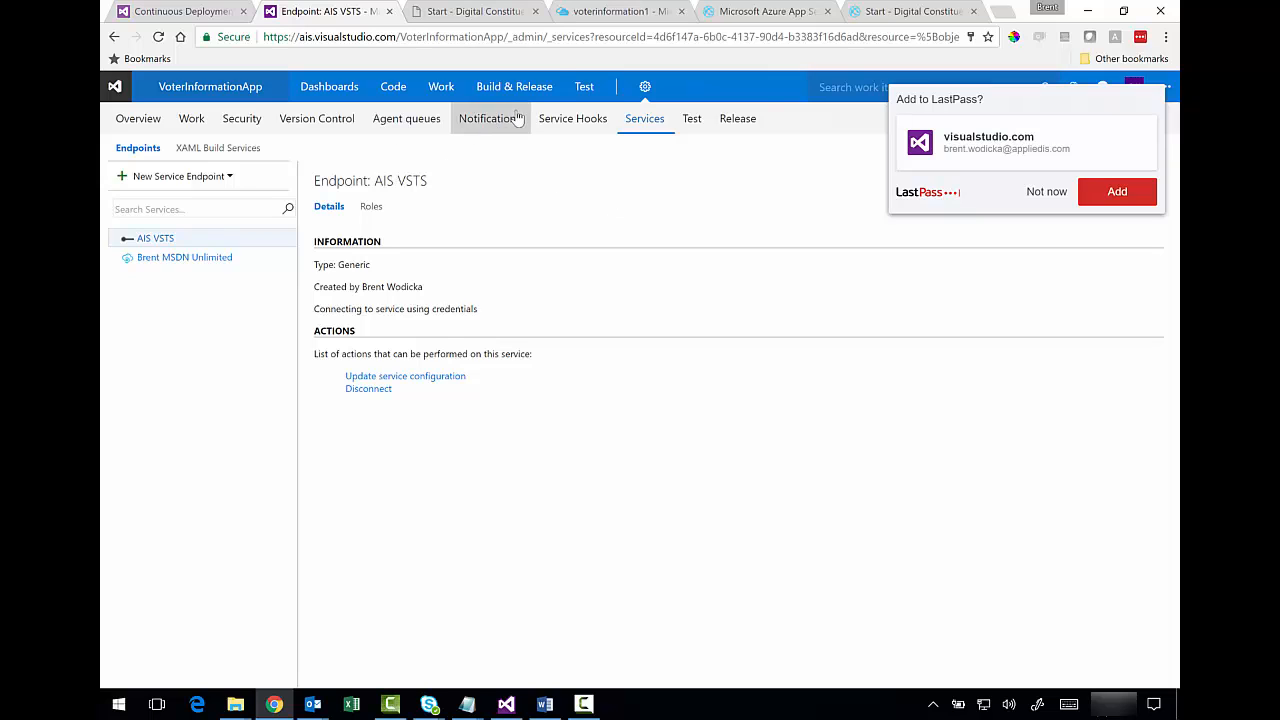
- Close the duplicate editor and reopen Continuous Deployment Release 1 for editing at the performance test task
mouse_move(530, 100)
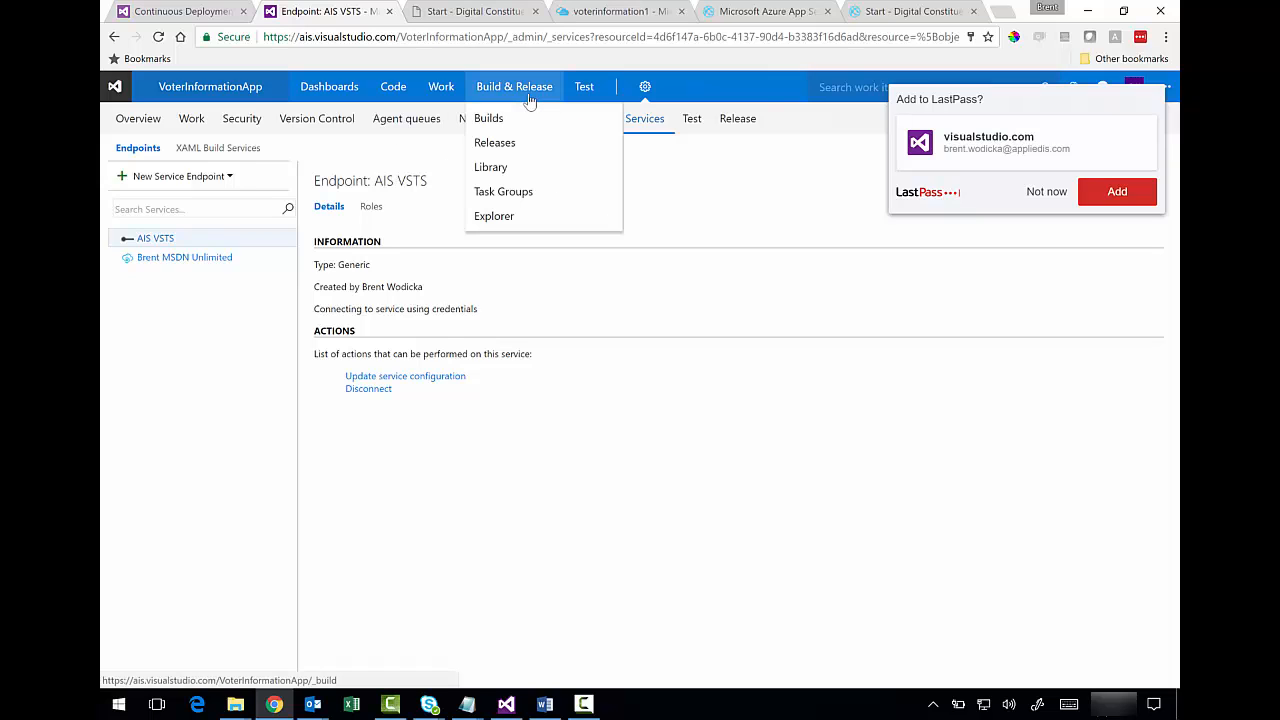
left_click(512, 144)
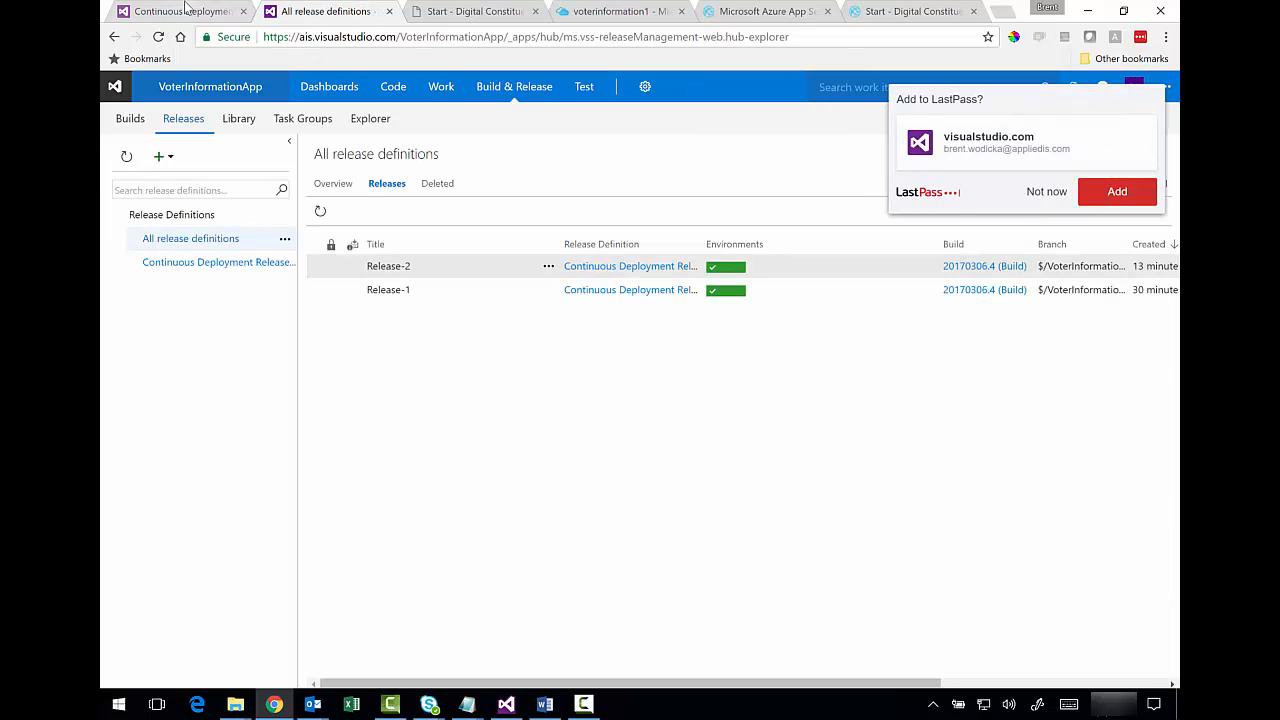
left_click(185, 10)
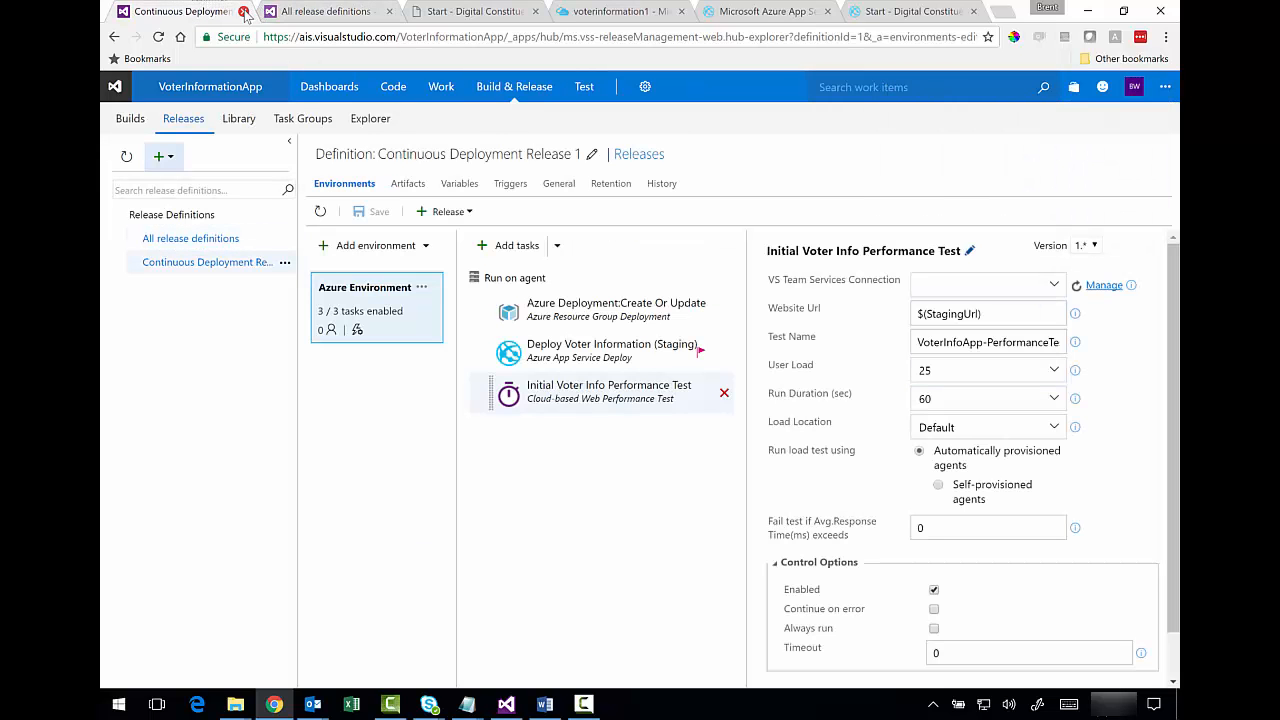
left_click(243, 11)
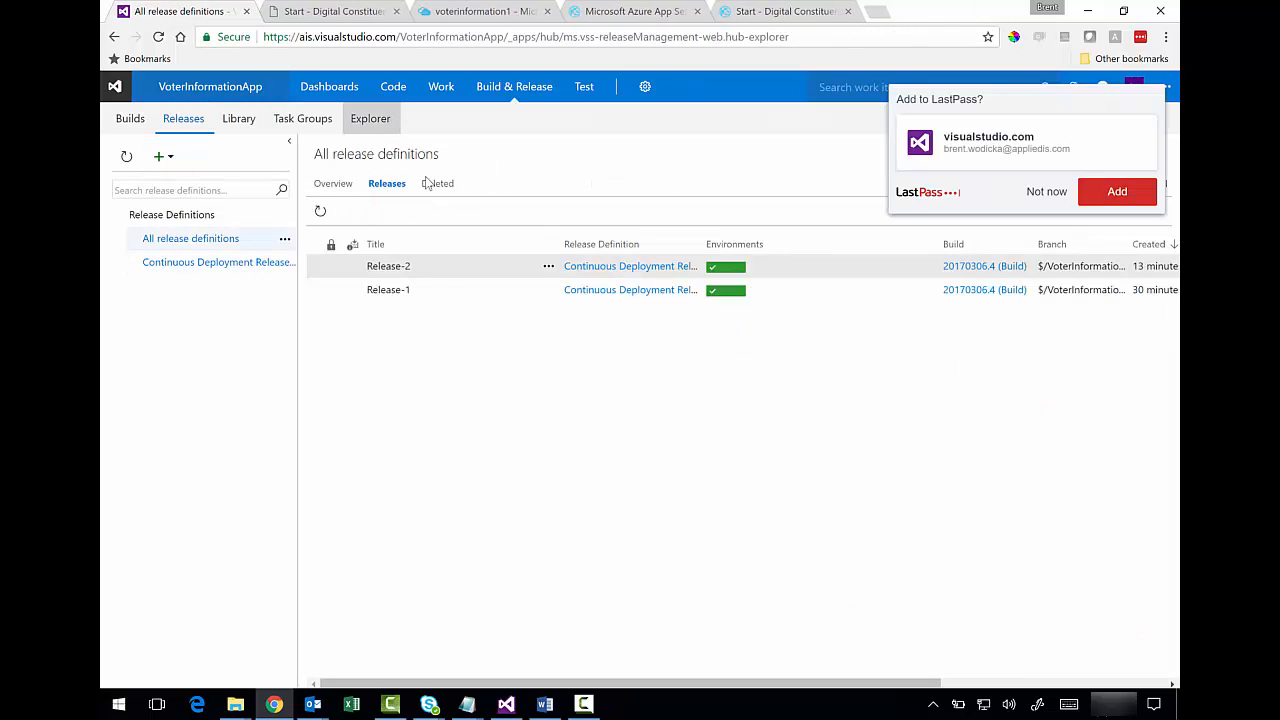
left_click(228, 264)
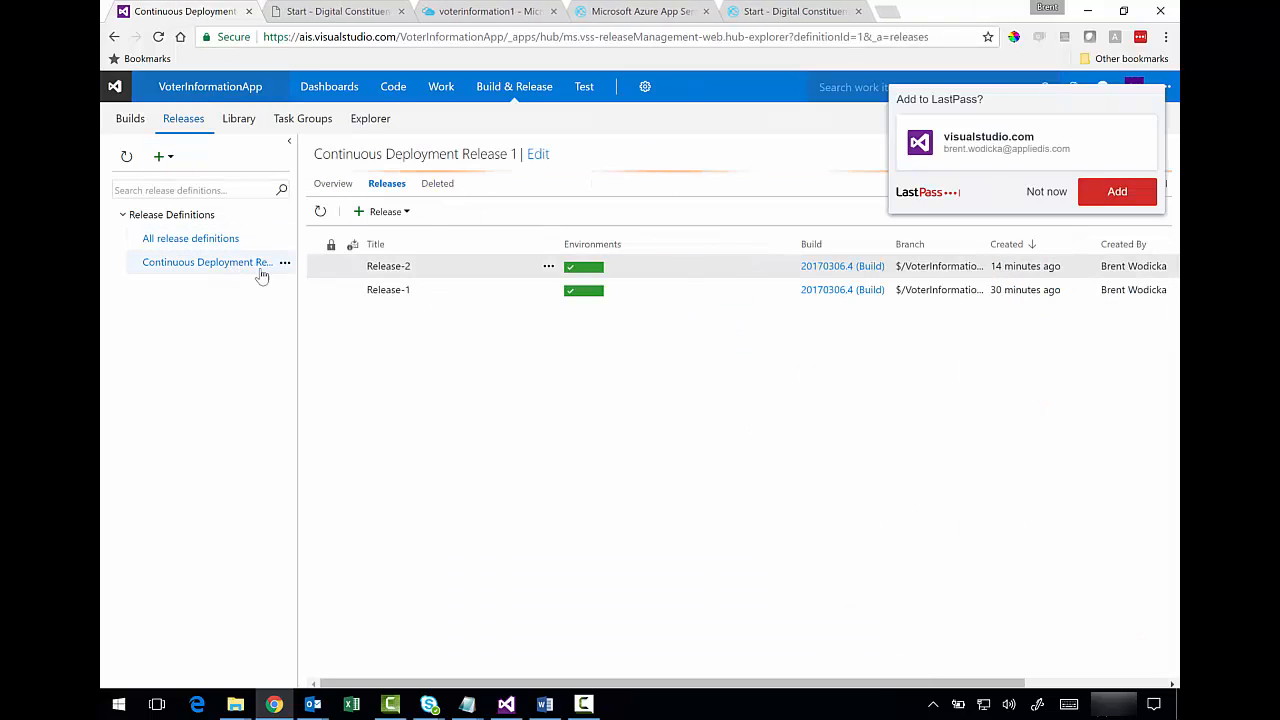
left_click(1036, 195)
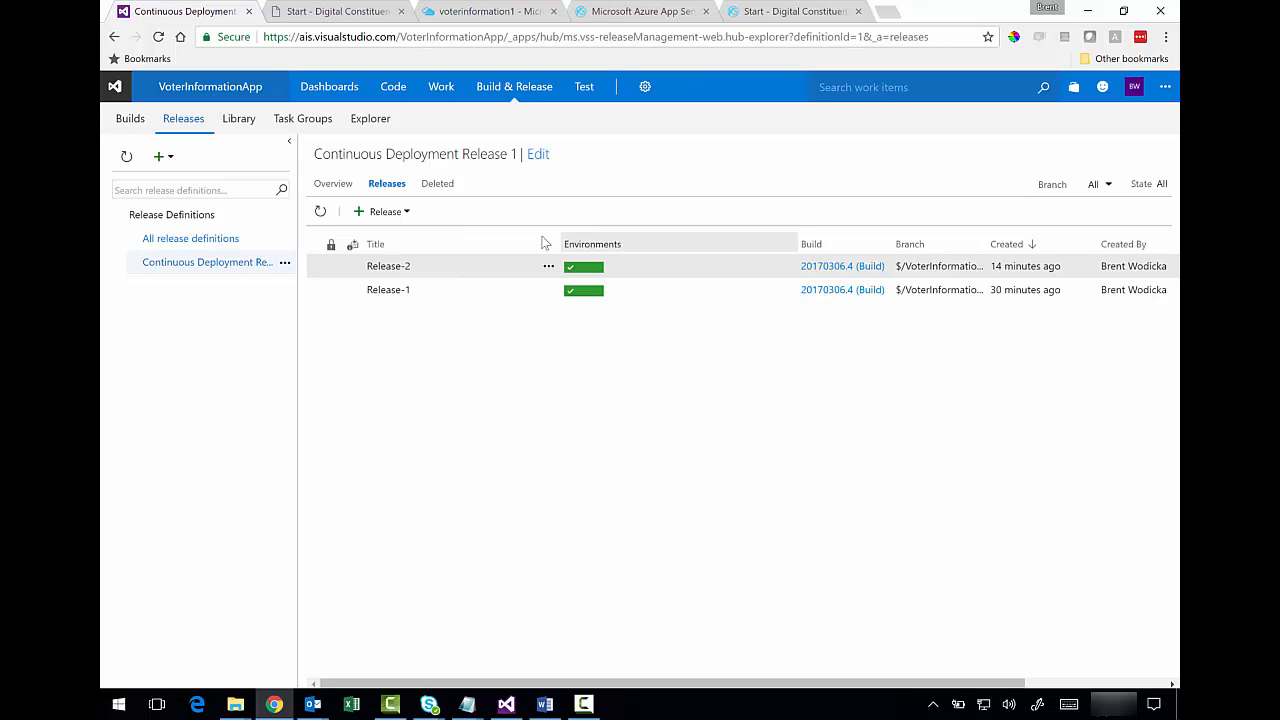
left_click(285, 261)
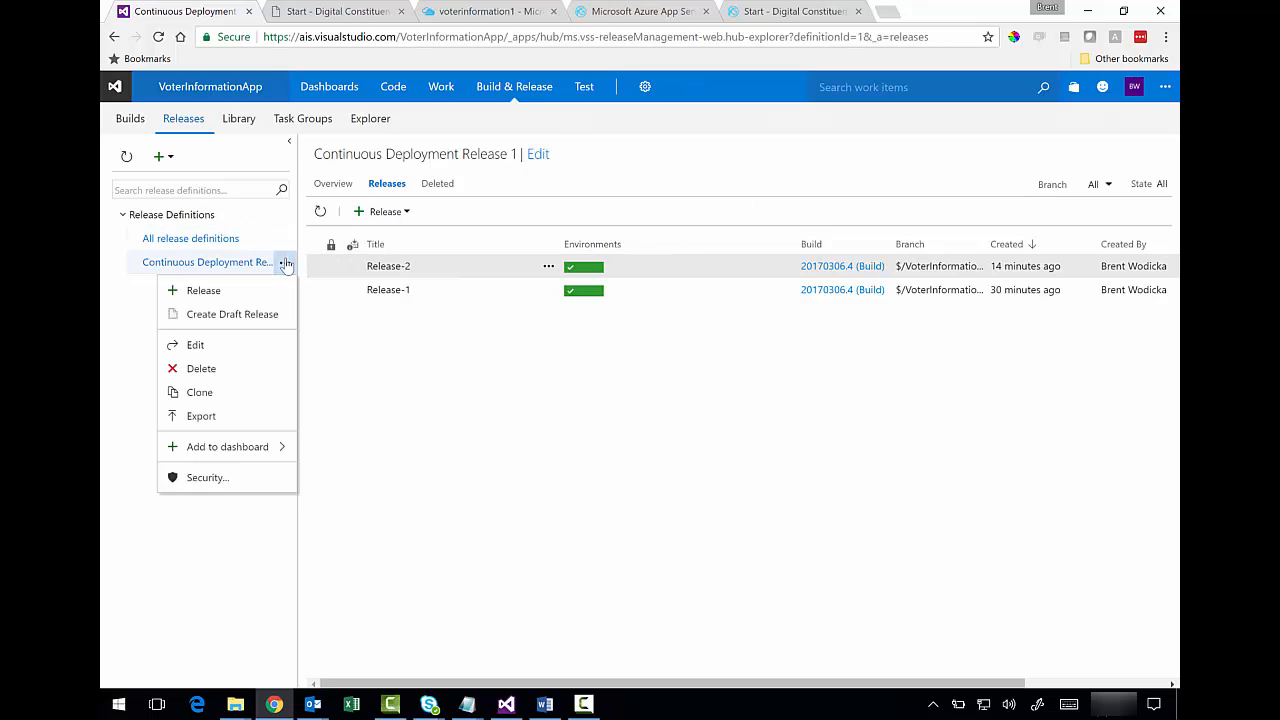
left_click(546, 158)
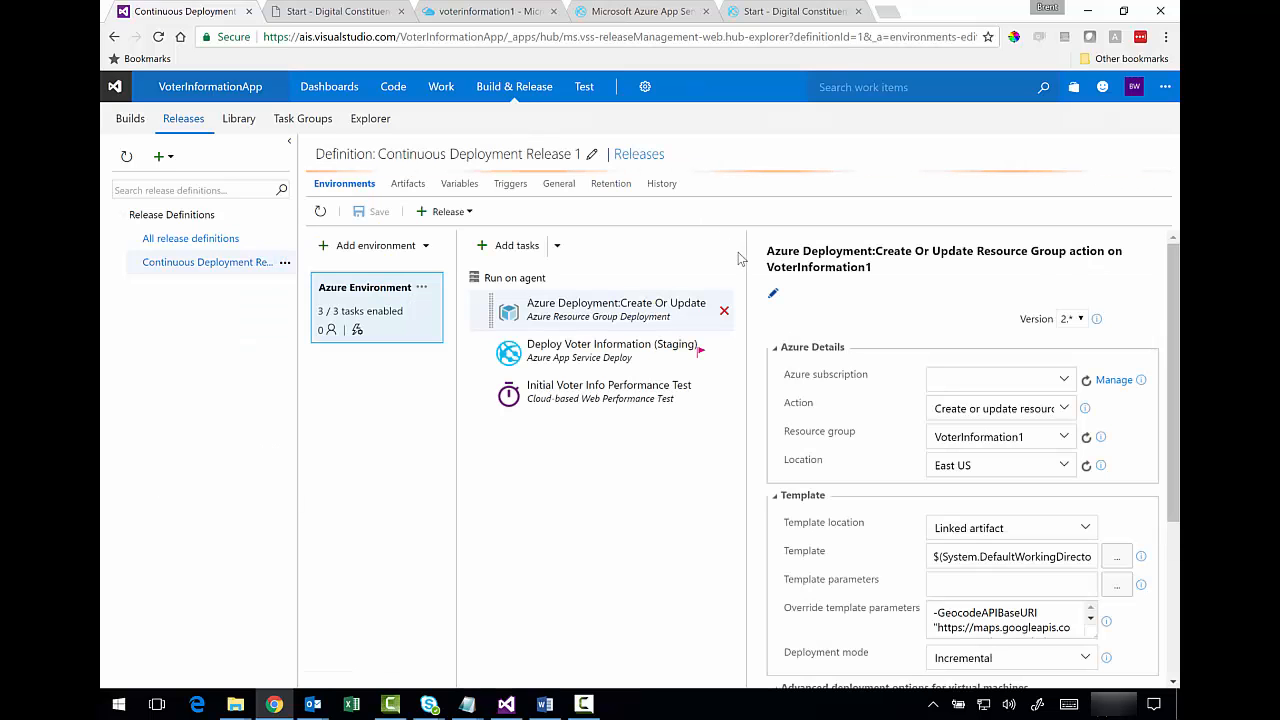
left_click(608, 391)
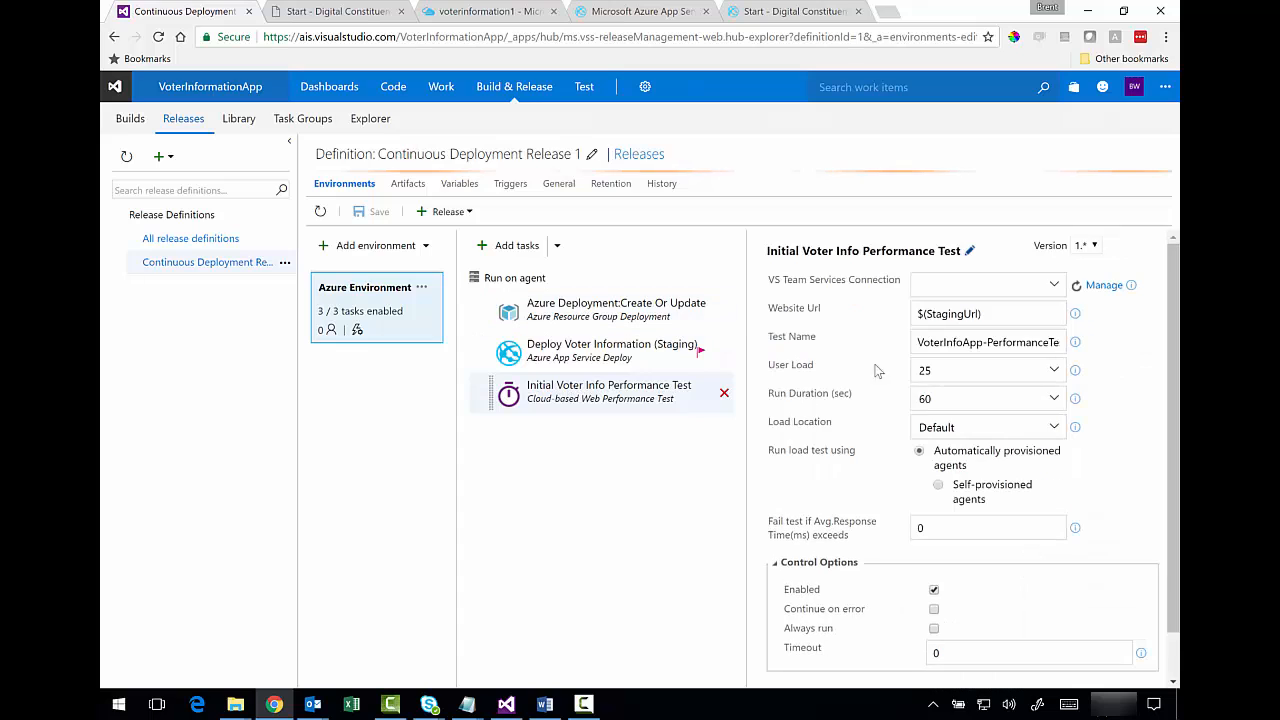
- Set the performance test's VS Team Services Connection to AIS VSTS
left_click(1054, 287)
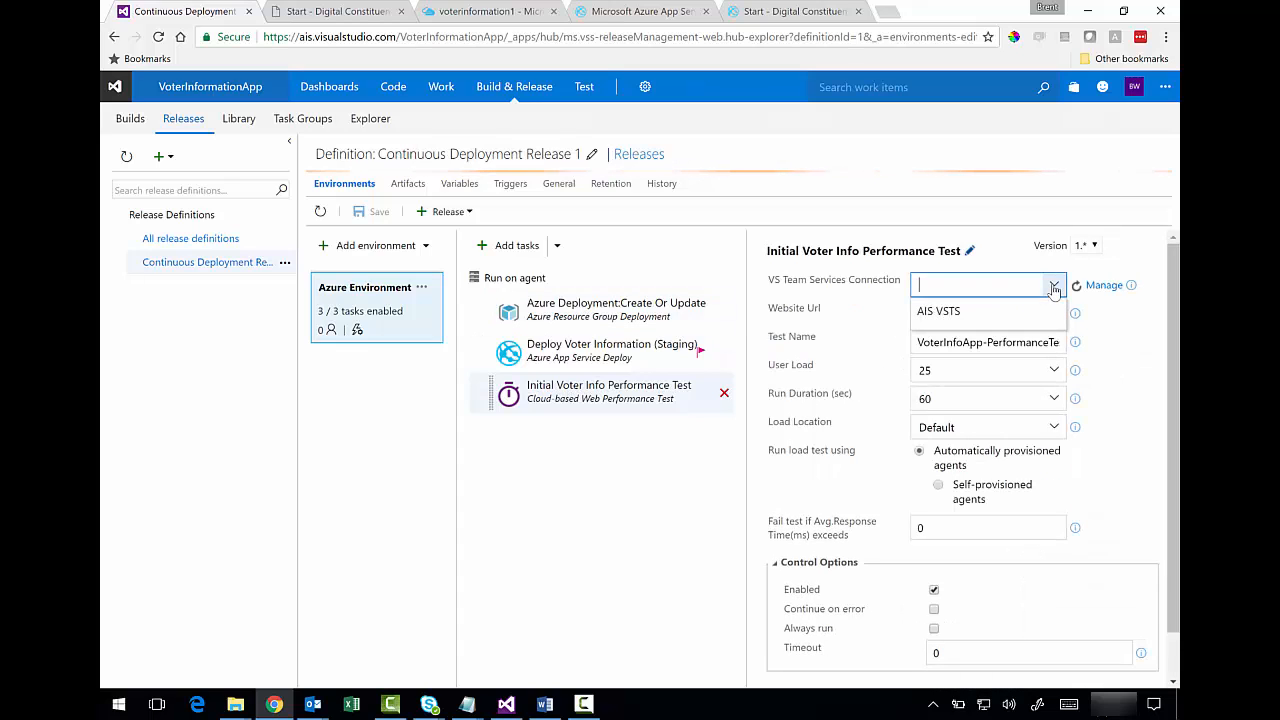
left_click(933, 316)
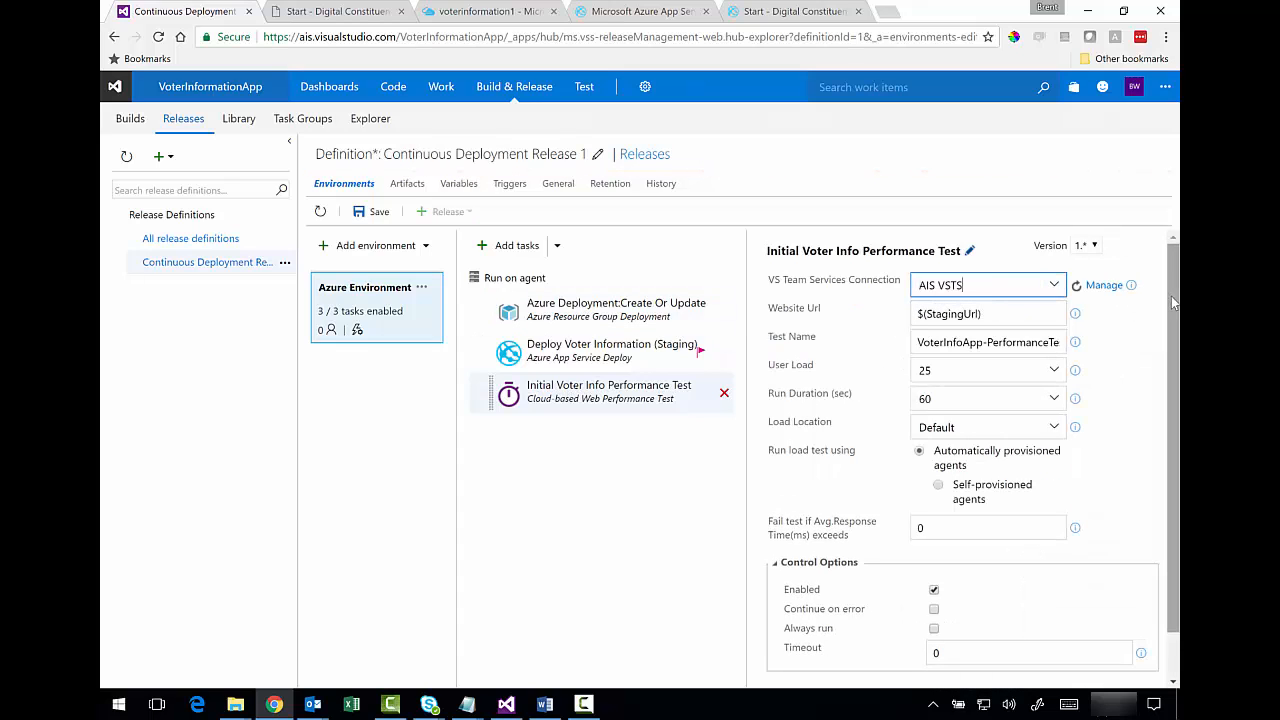
mouse_move(1172, 303)
left_mouse_down()
mouse_move(1176, 395)
mouse_move(1173, 298)
left_mouse_up()
- Save the release definition with the comment 'Test configuration update'
left_click(377, 214)
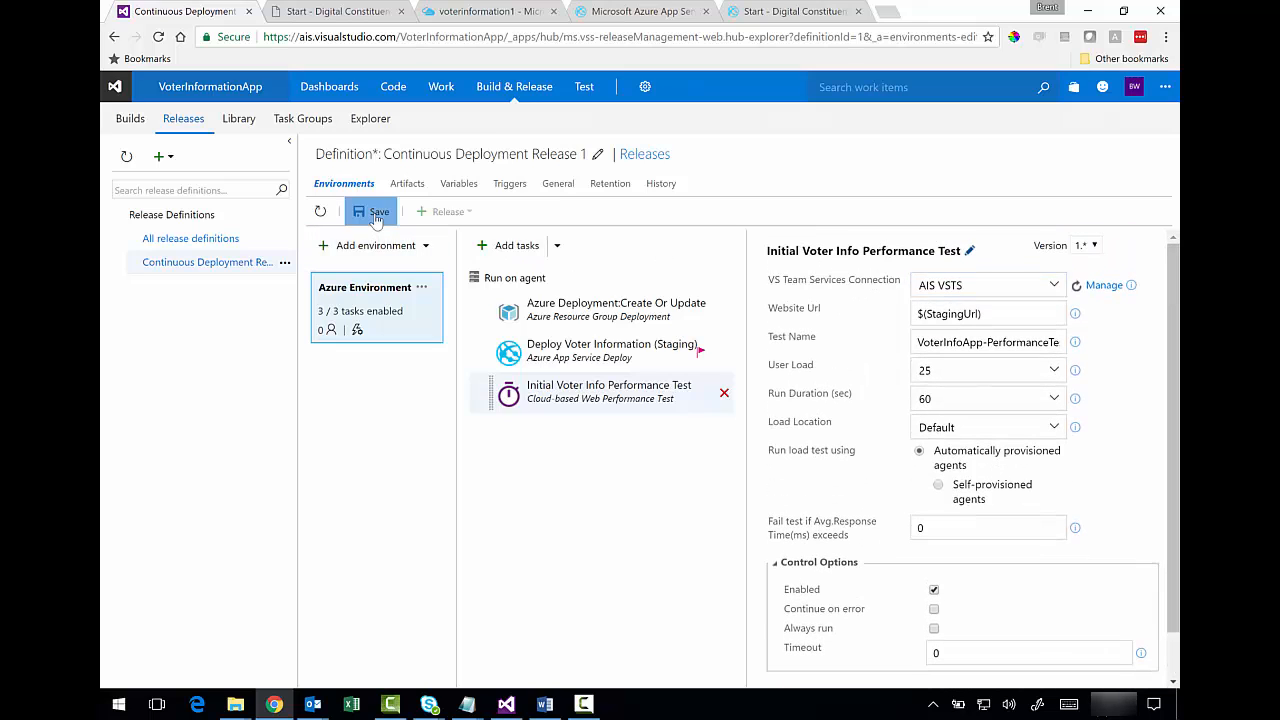
left_click(624, 376)
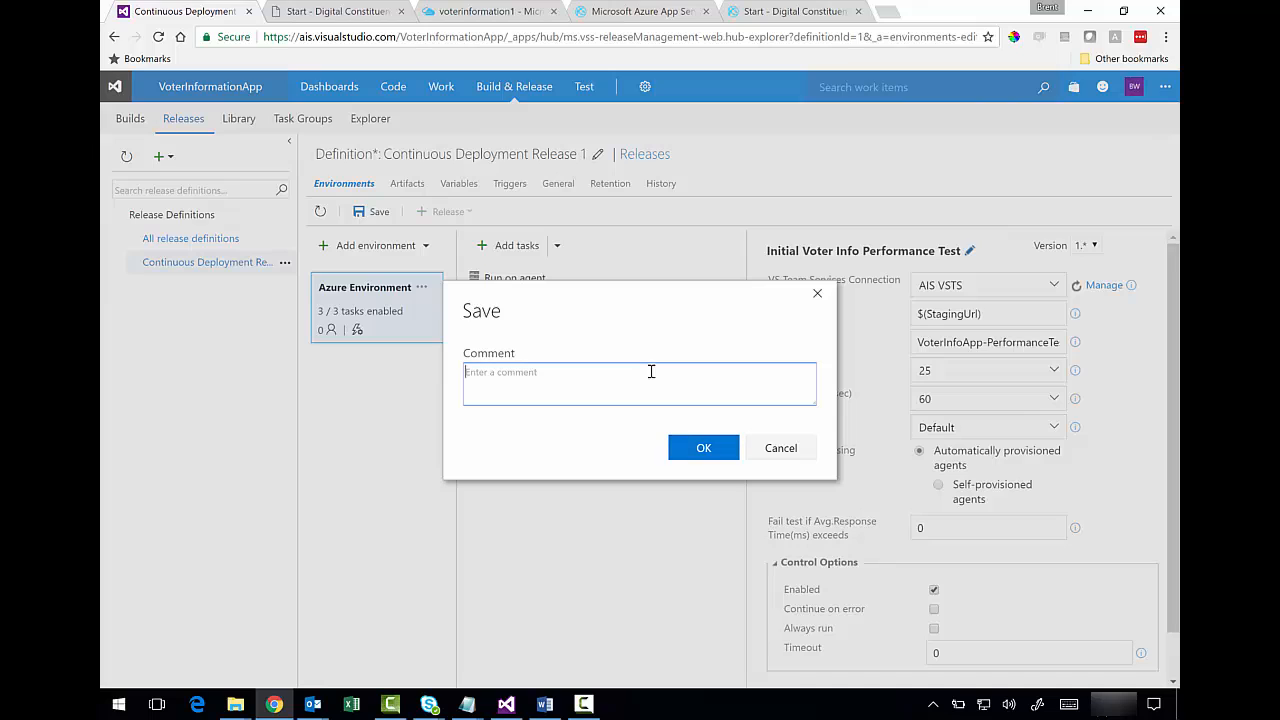
type("Test configuration update.")
left_click(733, 450)
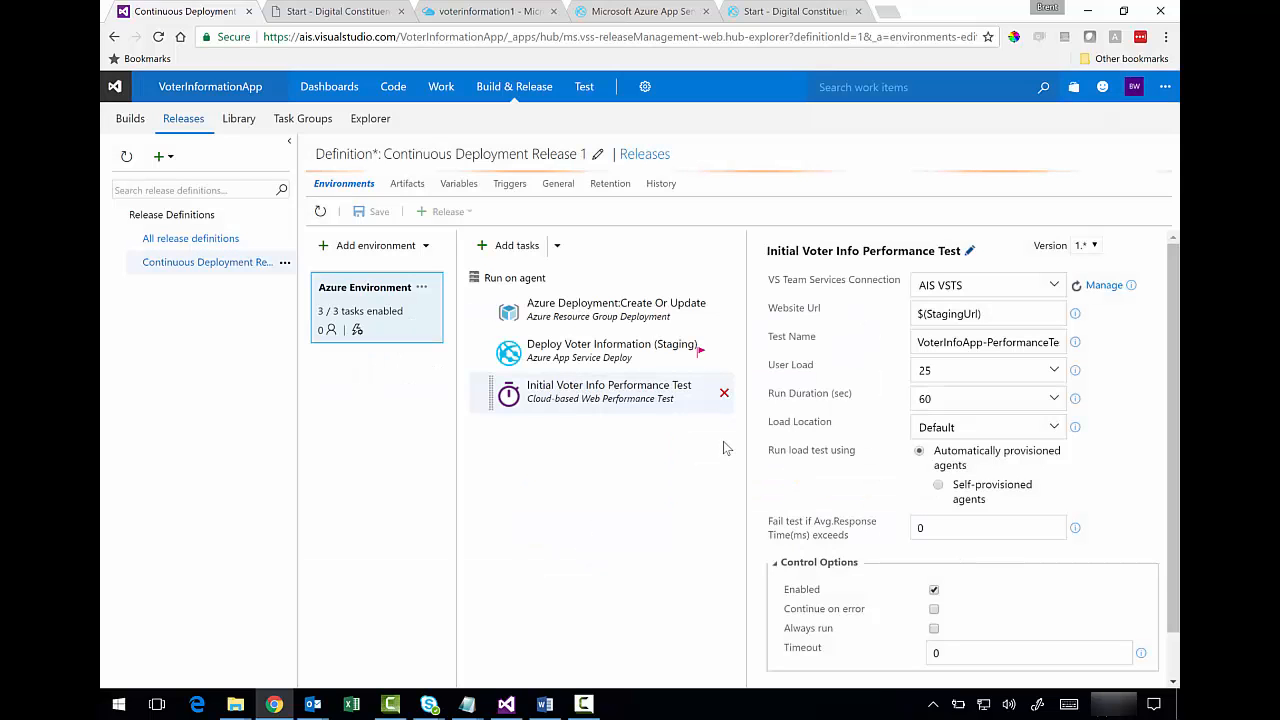
left_click(618, 403)
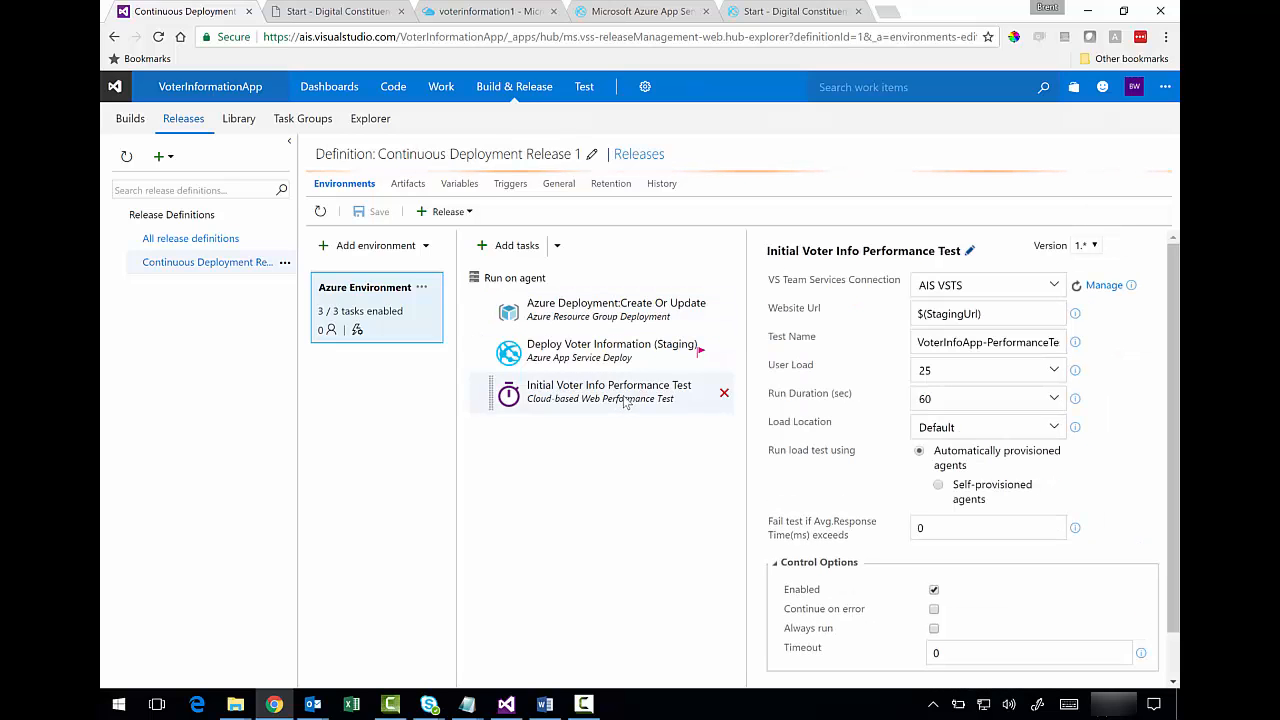
- Create a release from Changeset 5099 of VoterInformationApp and view the definition's releases list
scroll(1145, 360, "down", 1)
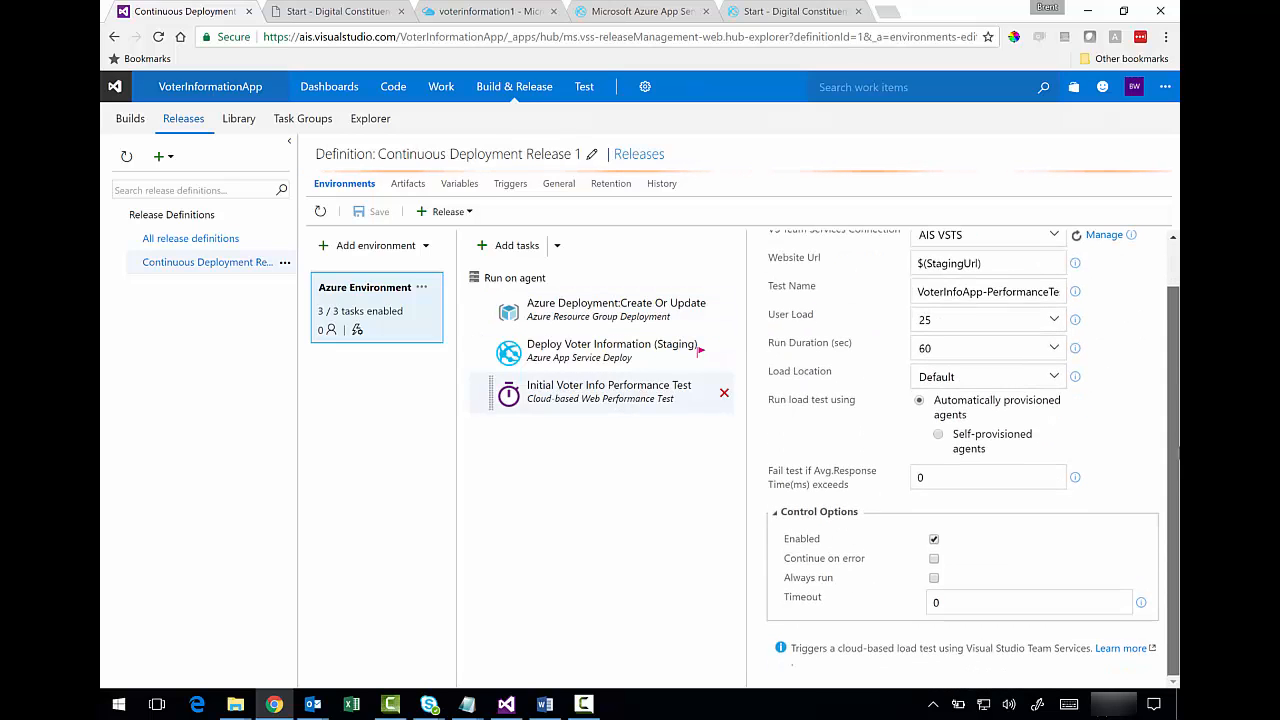
scroll(960, 450, "up", 1)
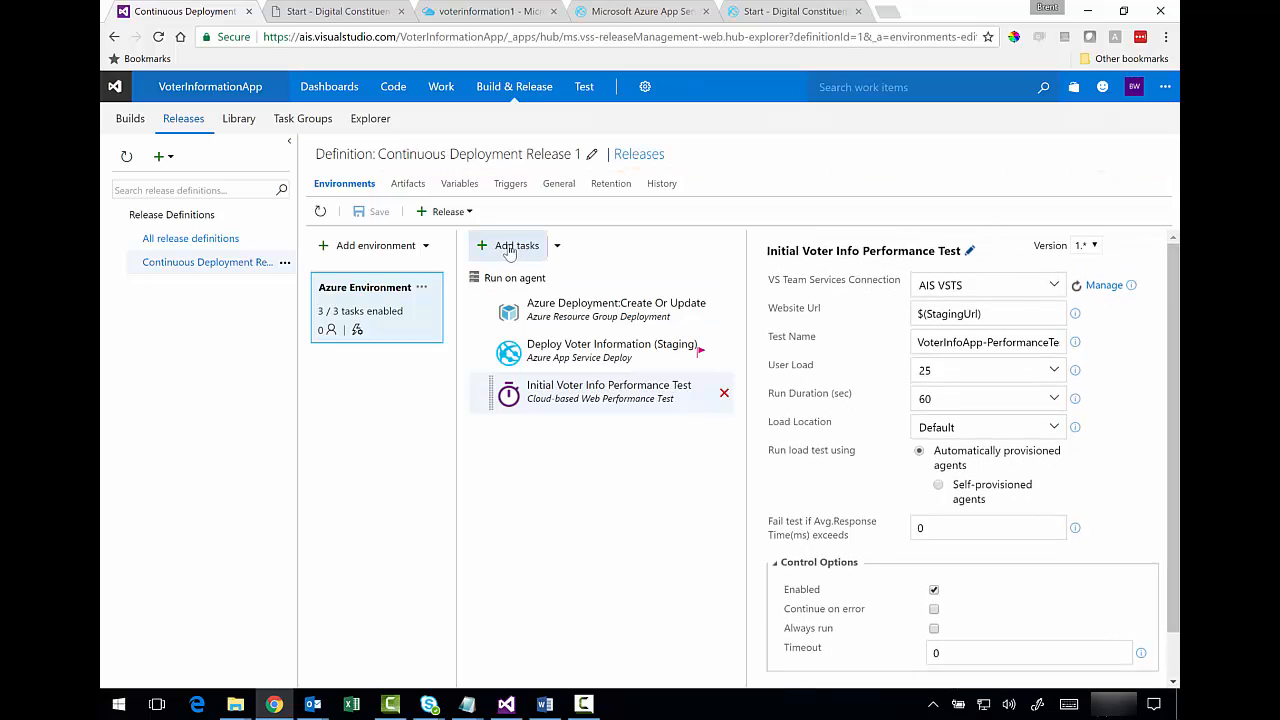
left_click(469, 212)
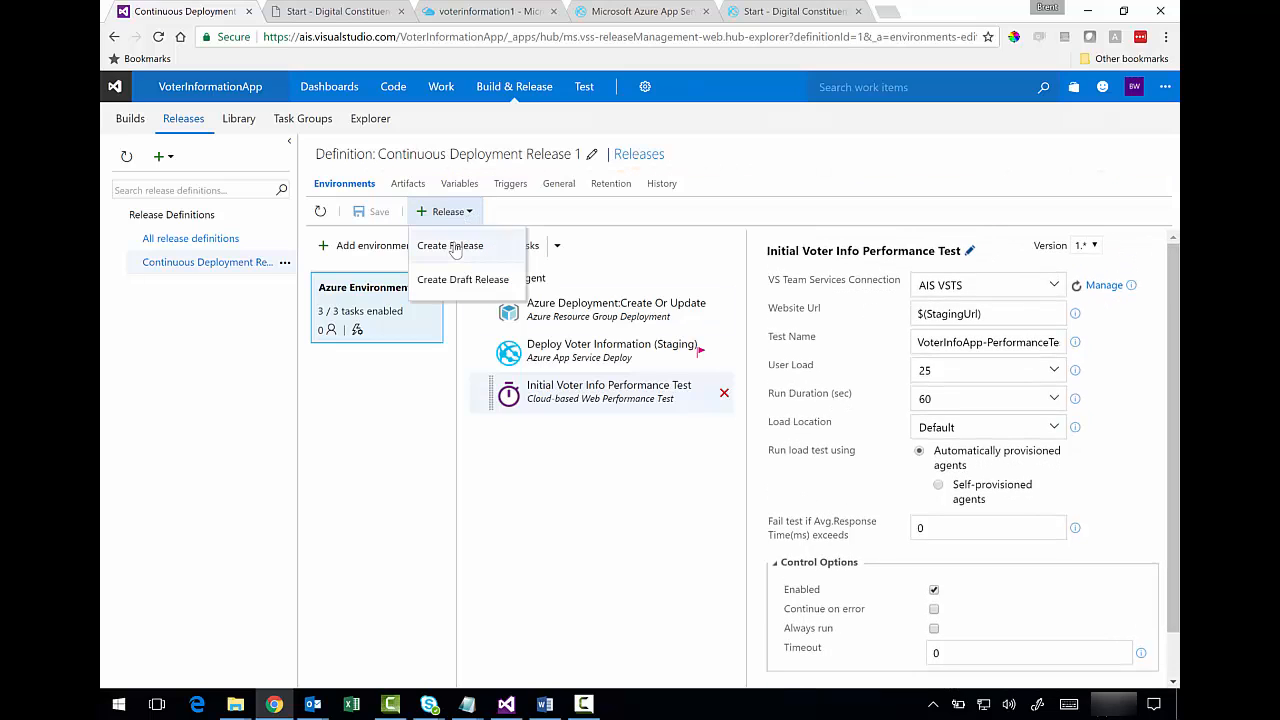
left_click(452, 246)
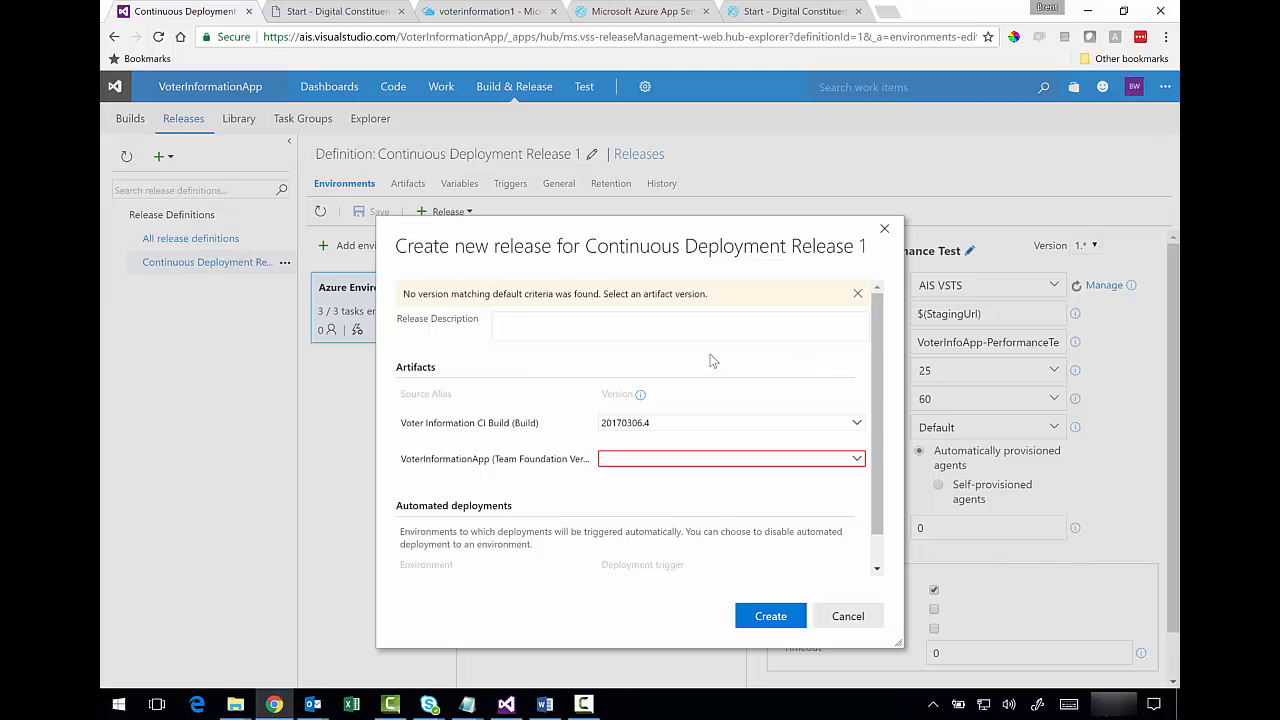
left_click(856, 460)
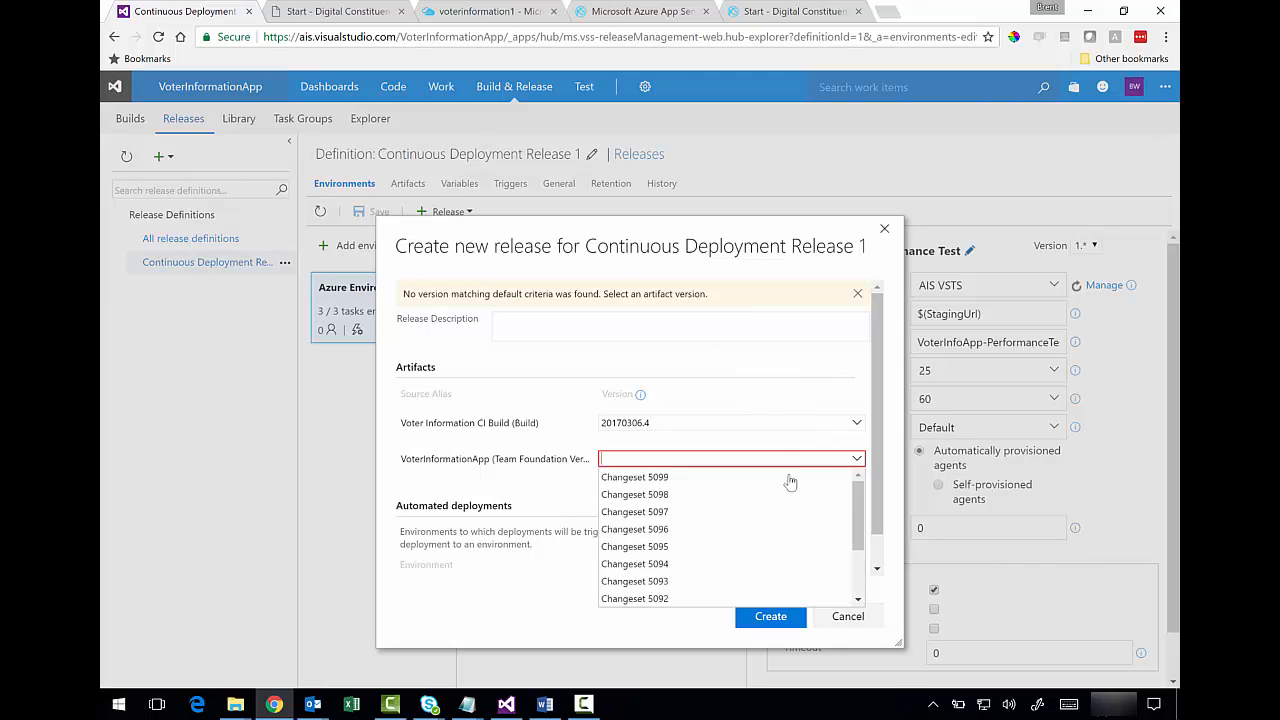
left_click(769, 478)
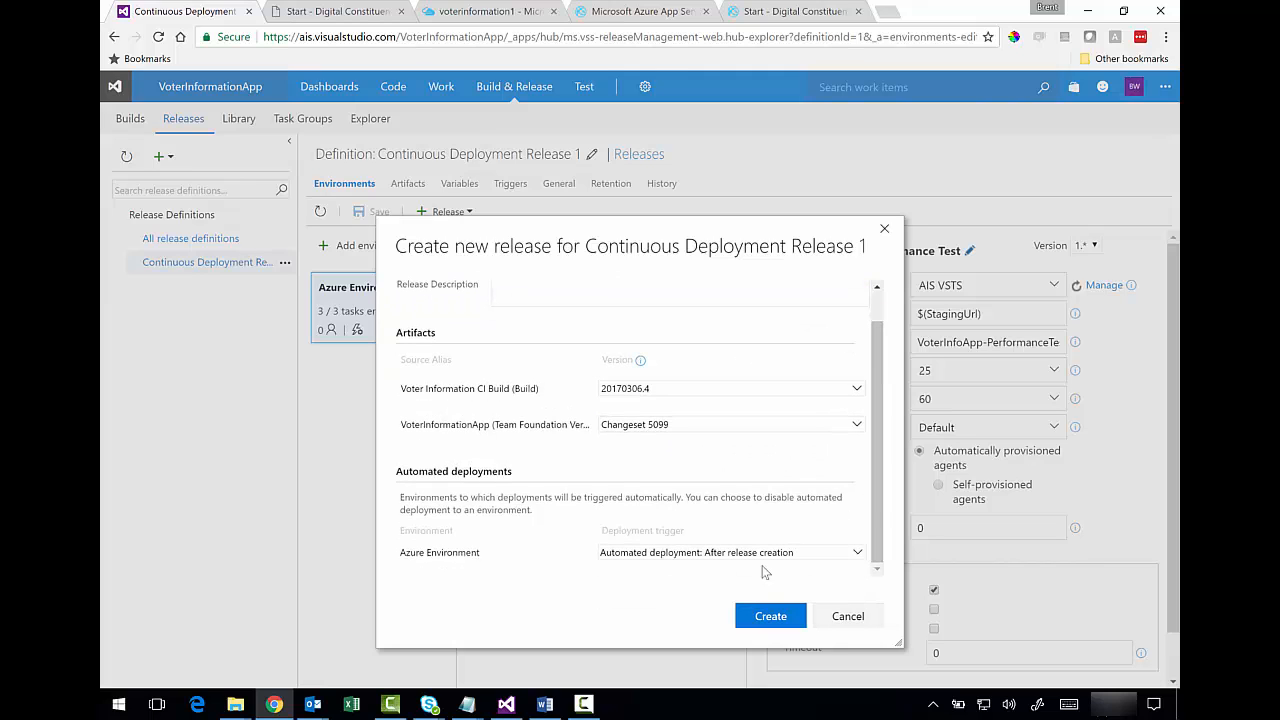
left_click(770, 616)
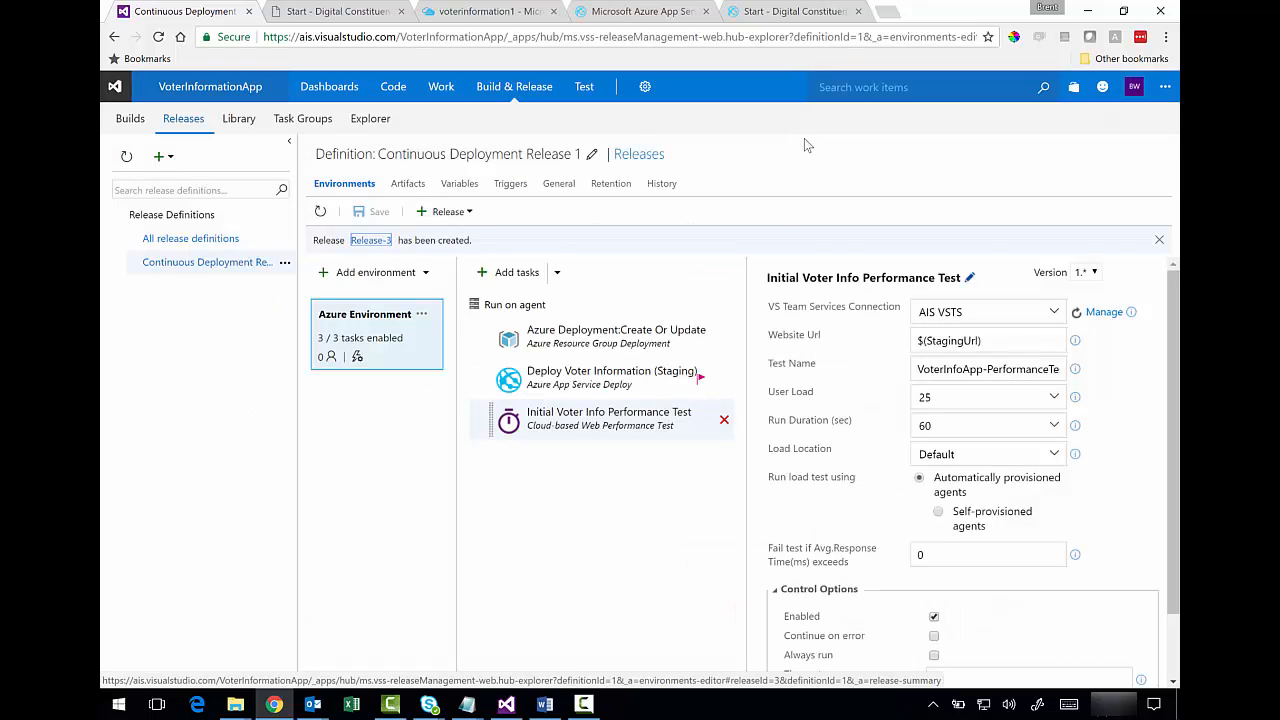
left_click(639, 155)
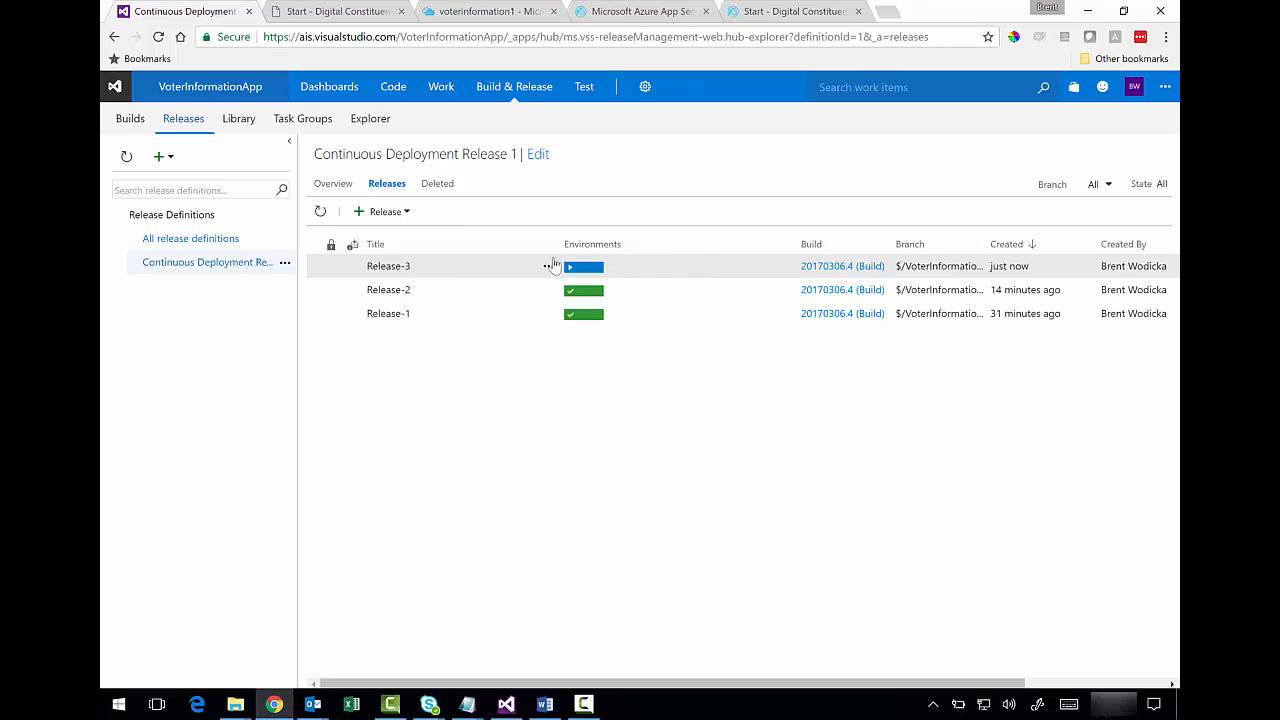
- Open Release-3's summary and view its logs, queued for a hosted agent
left_click(548, 267)
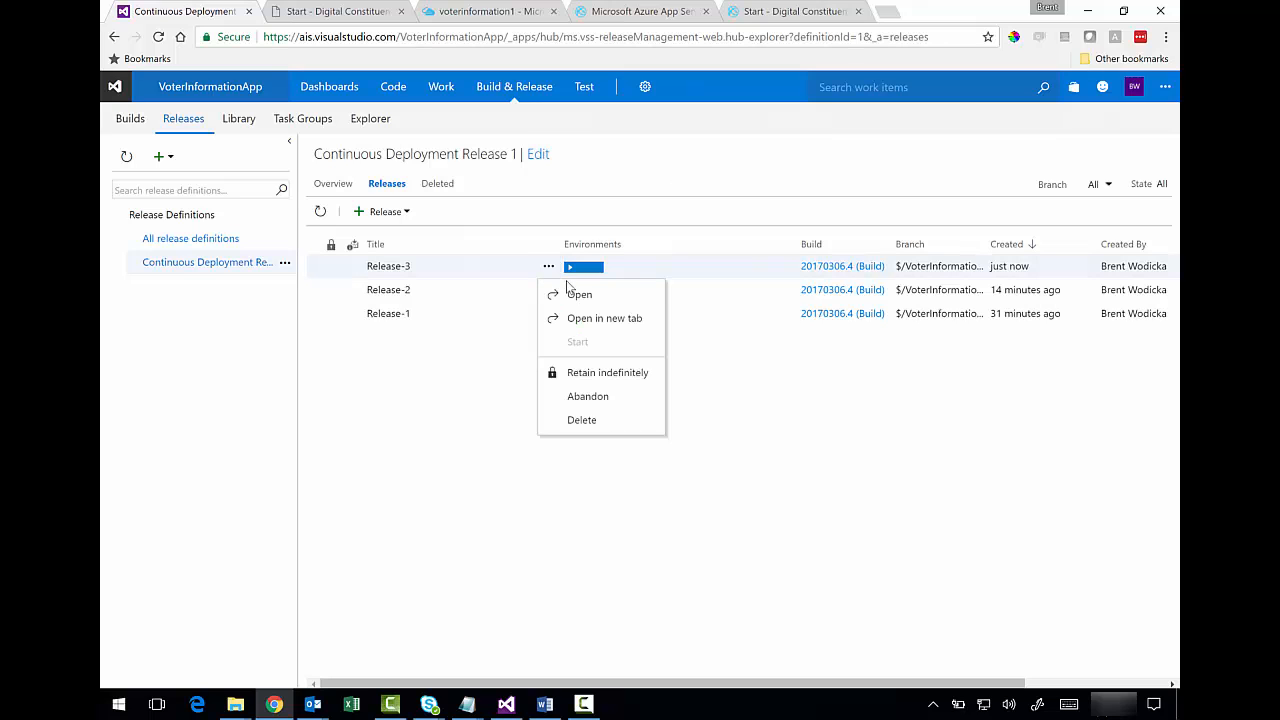
left_click(579, 296)
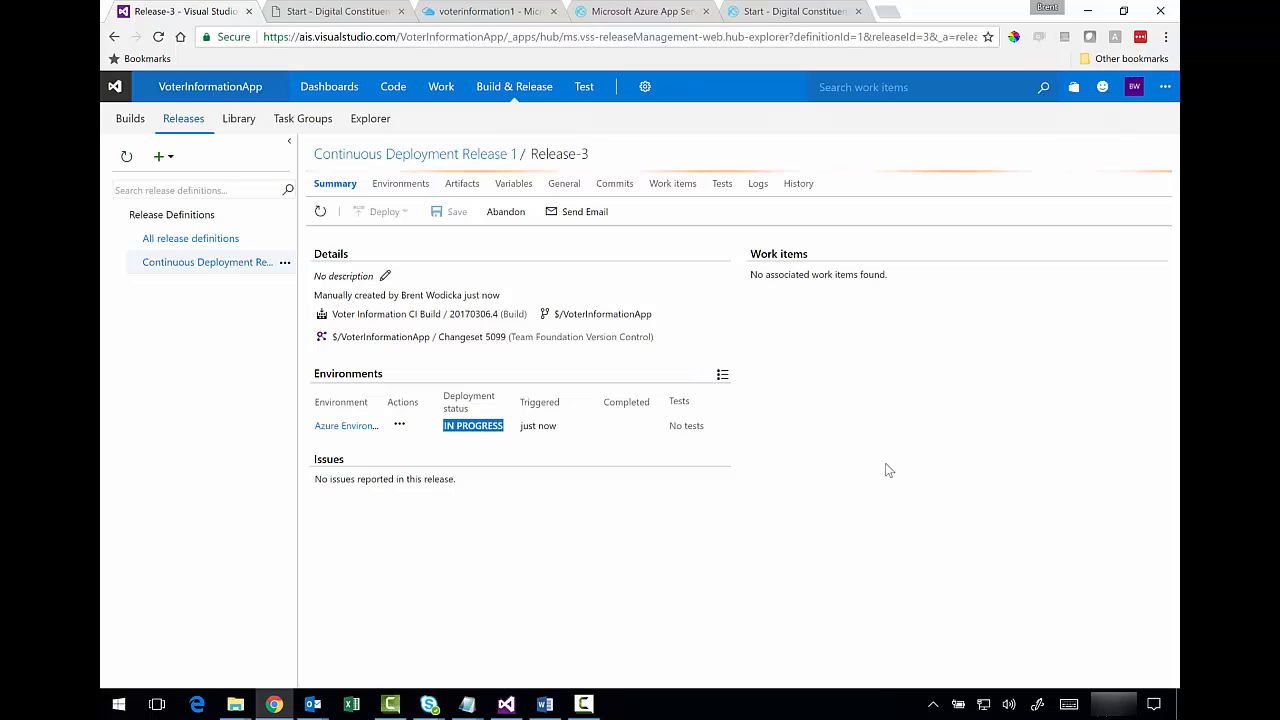
left_click(757, 184)
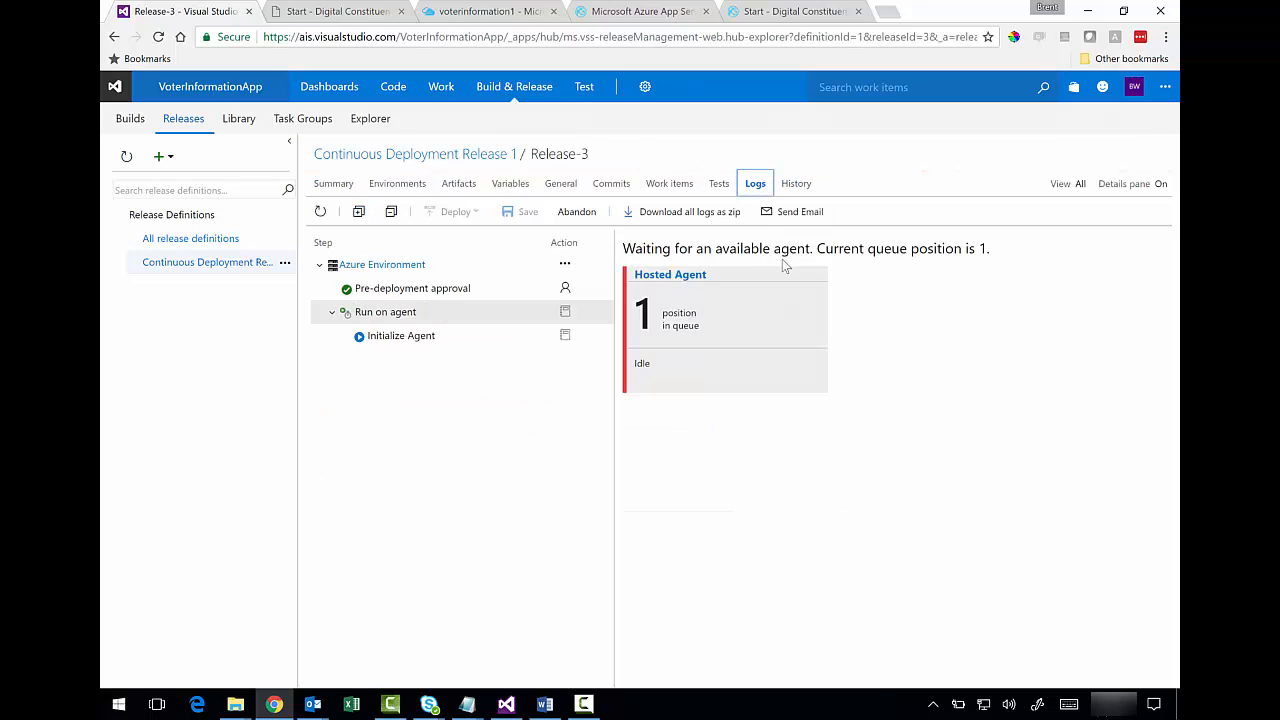
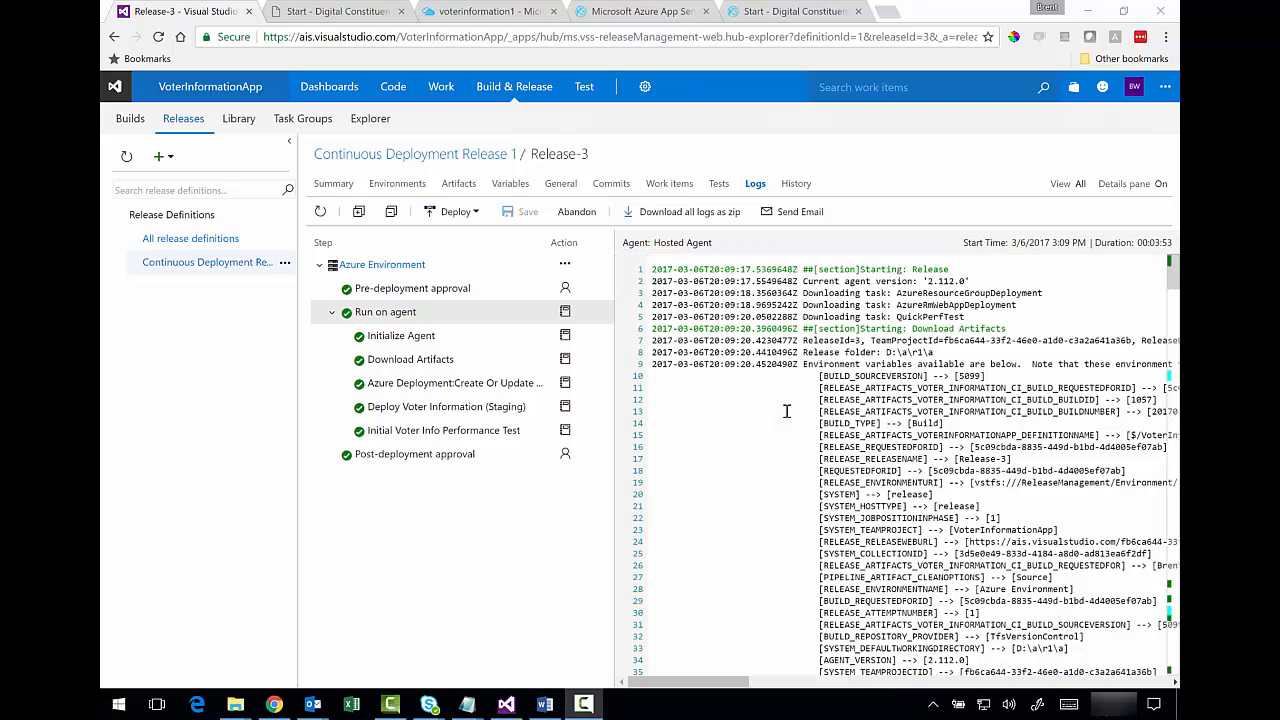
- Review the finished Release-3 log's load test results, then open the list of load test runs
left_click(787, 411)
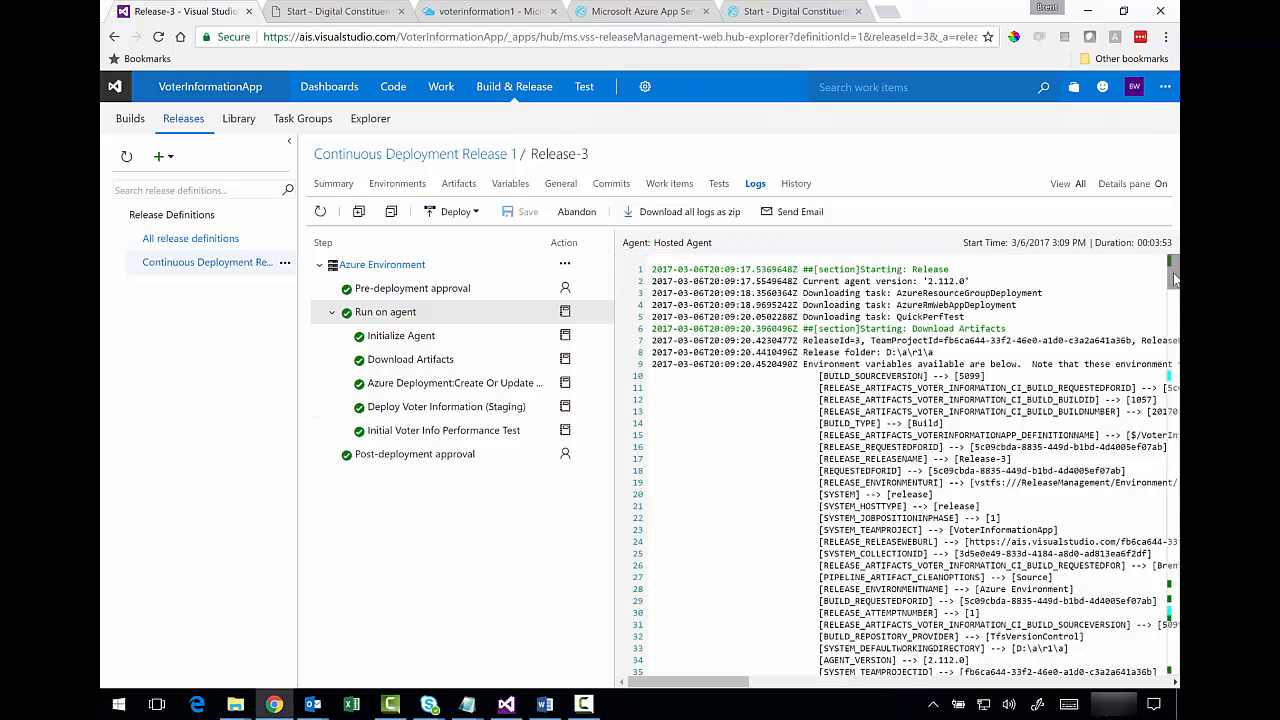
scroll(900, 460, "down", 20)
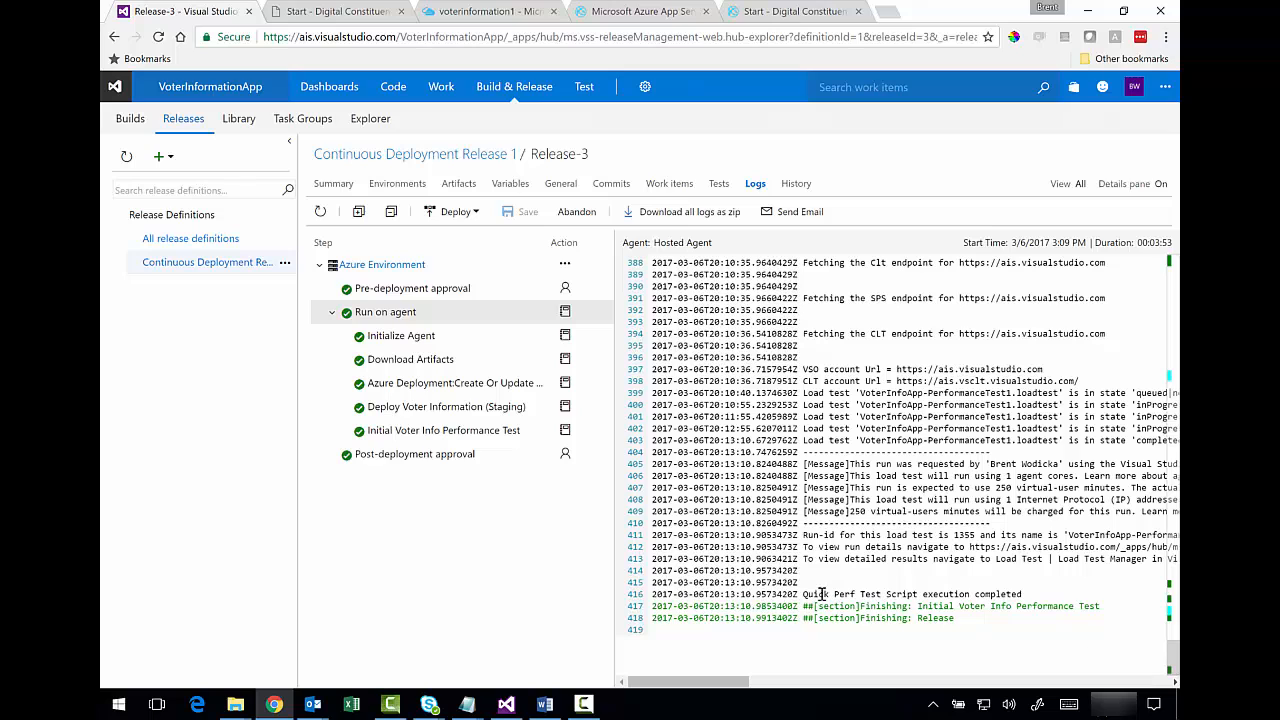
left_click_drag(730, 582, 912, 606)
left_click_drag(761, 525, 980, 594)
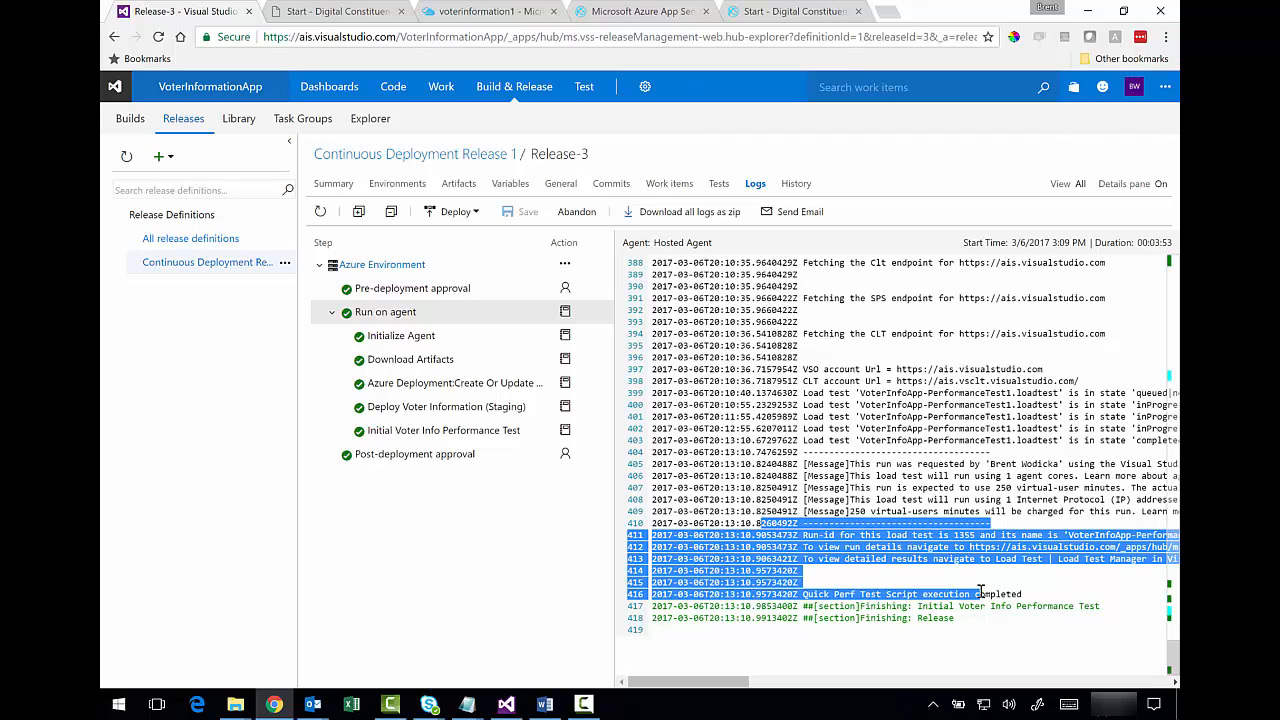
right_click(579, 87)
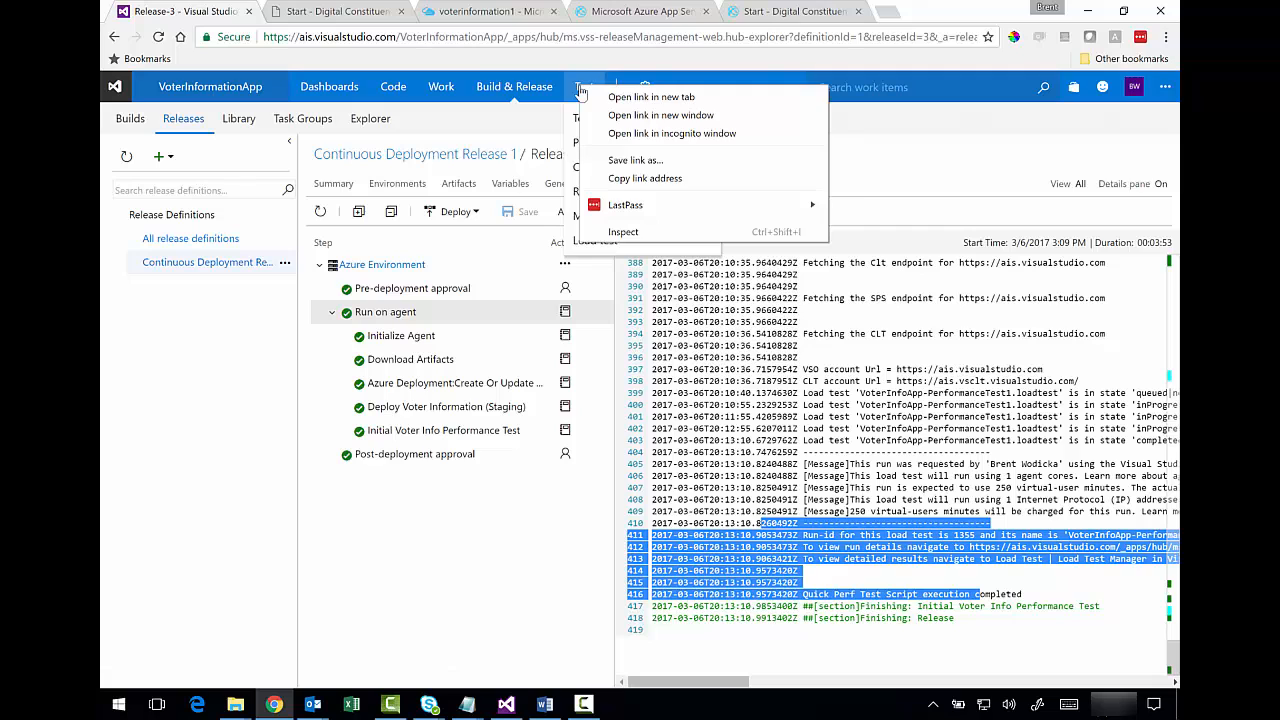
left_click(578, 87)
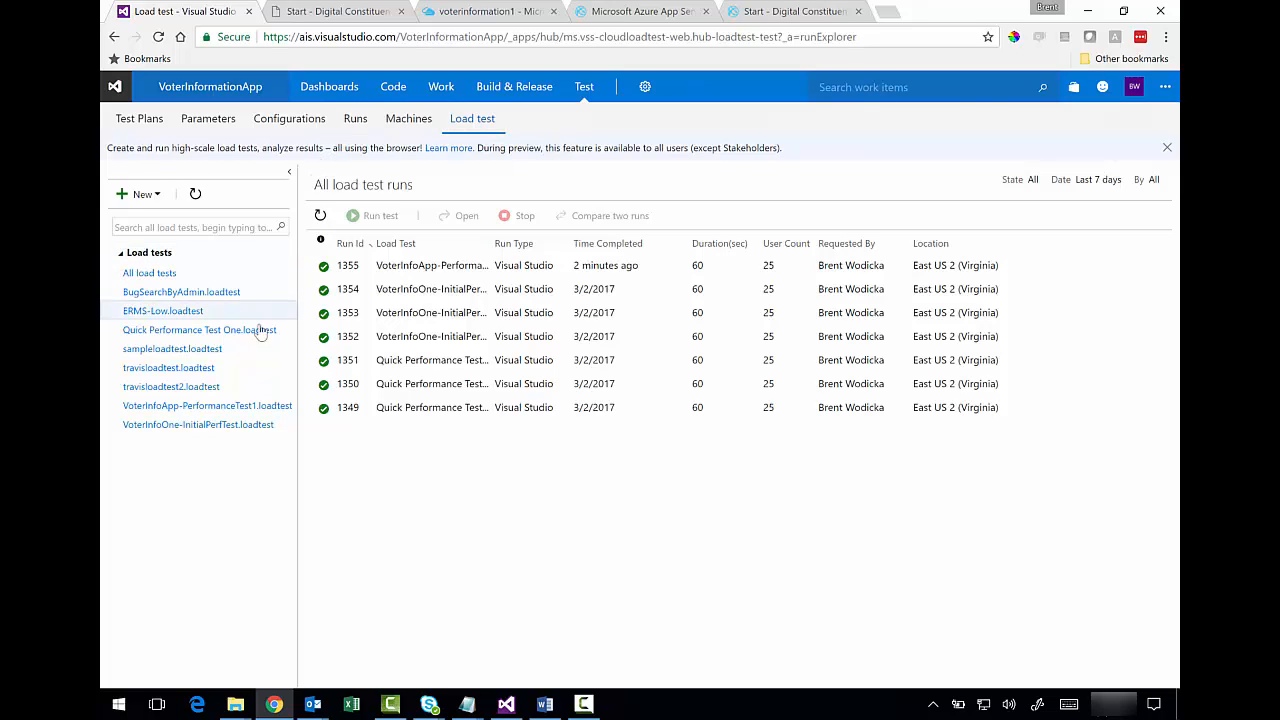
- Open load test run 1355's summary: 85.7 ms average response, 25 users, 178.9 RPS, 0% failed
left_click(237, 408)
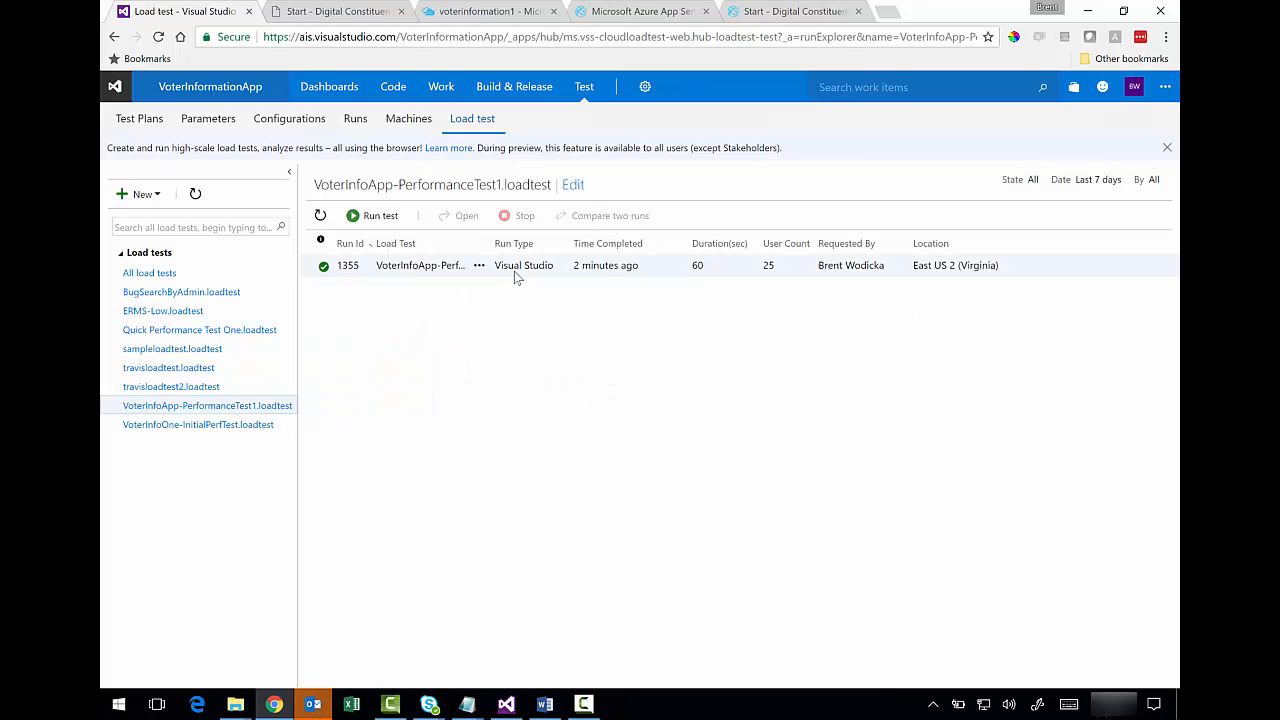
left_click(480, 266)
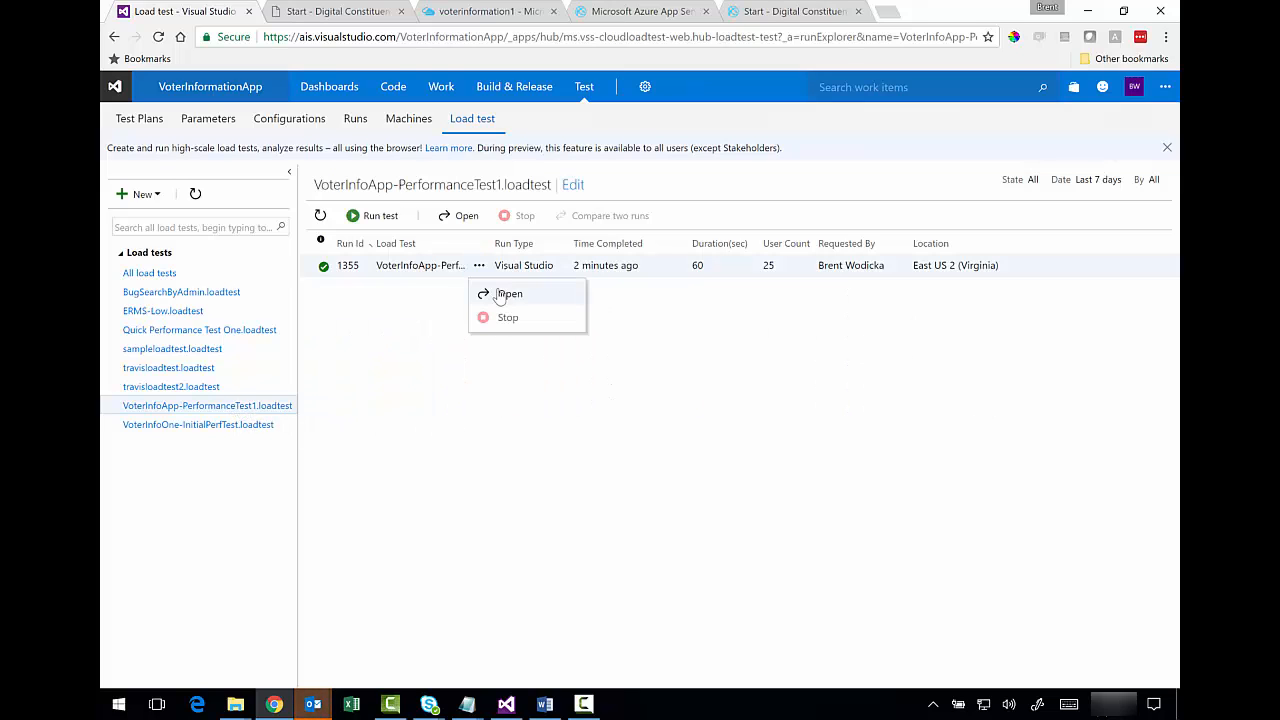
left_click(500, 291)
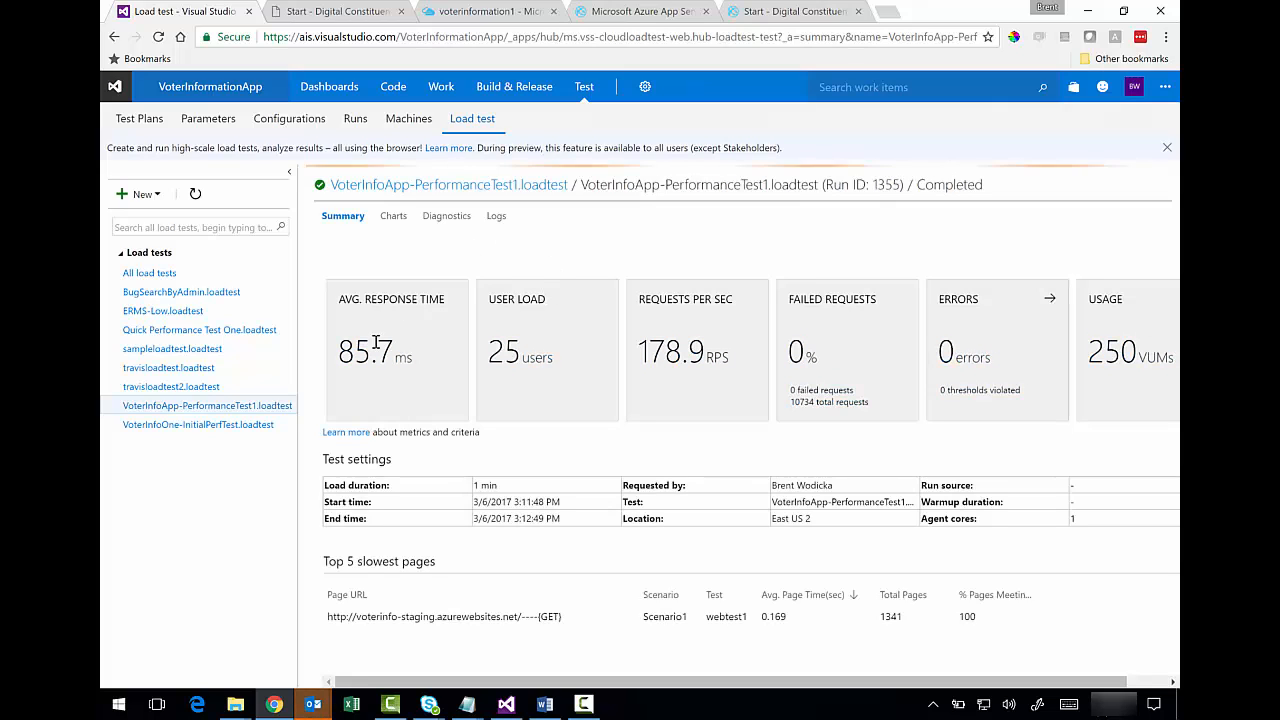
left_click_drag(354, 350, 493, 353)
left_click(506, 352)
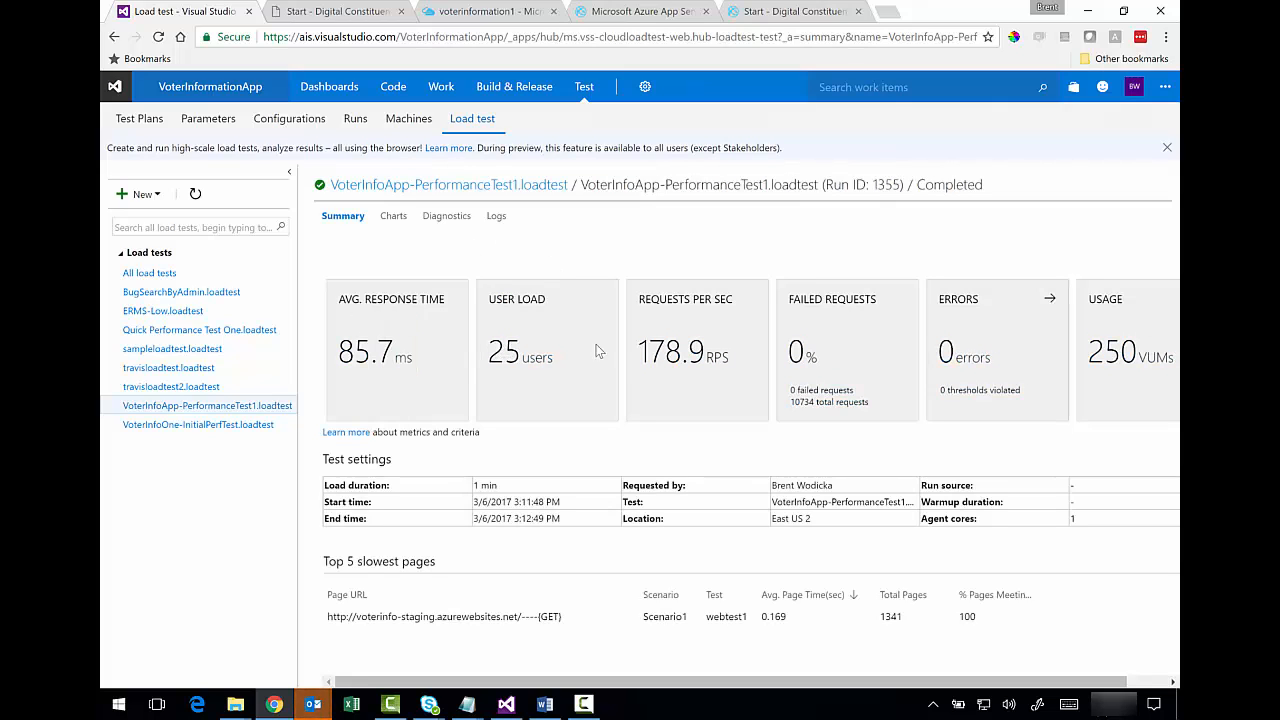
left_click_drag(639, 350, 673, 348)
left_click(1130, 358)
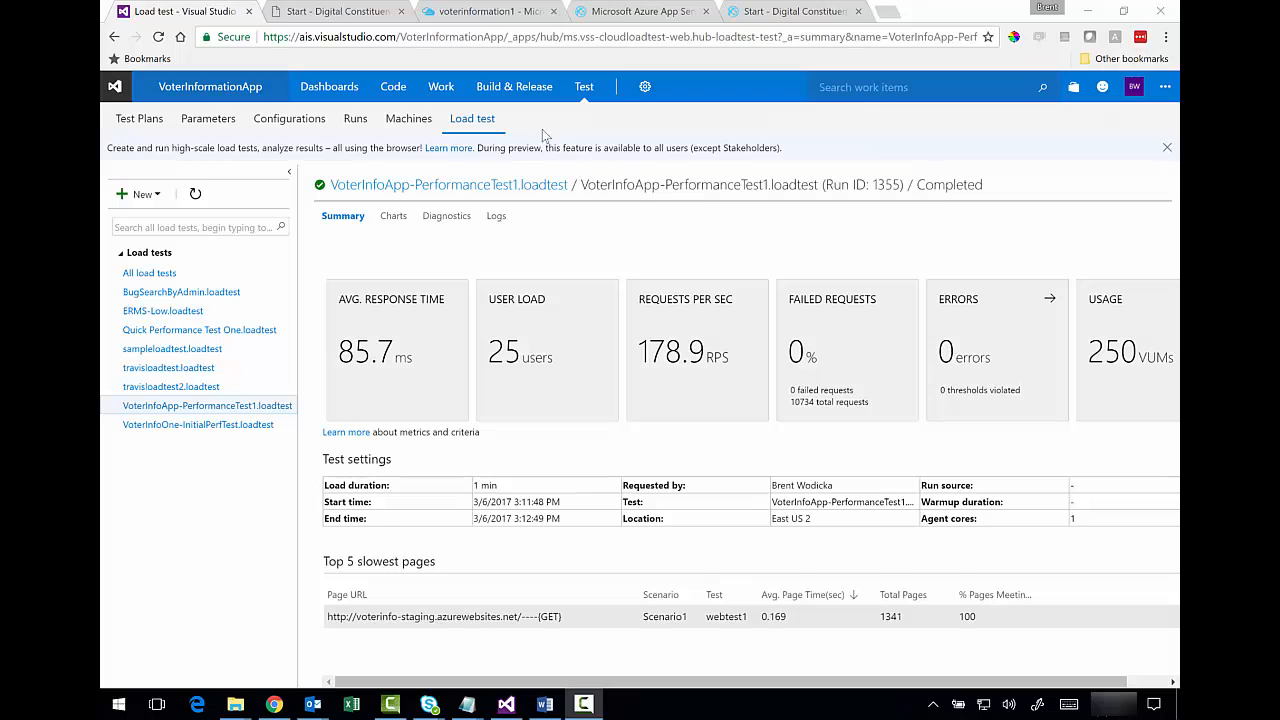
- Open Release-3 from the releases list and edit its Continuous Deployment Release 1 definition
mouse_move(510, 88)
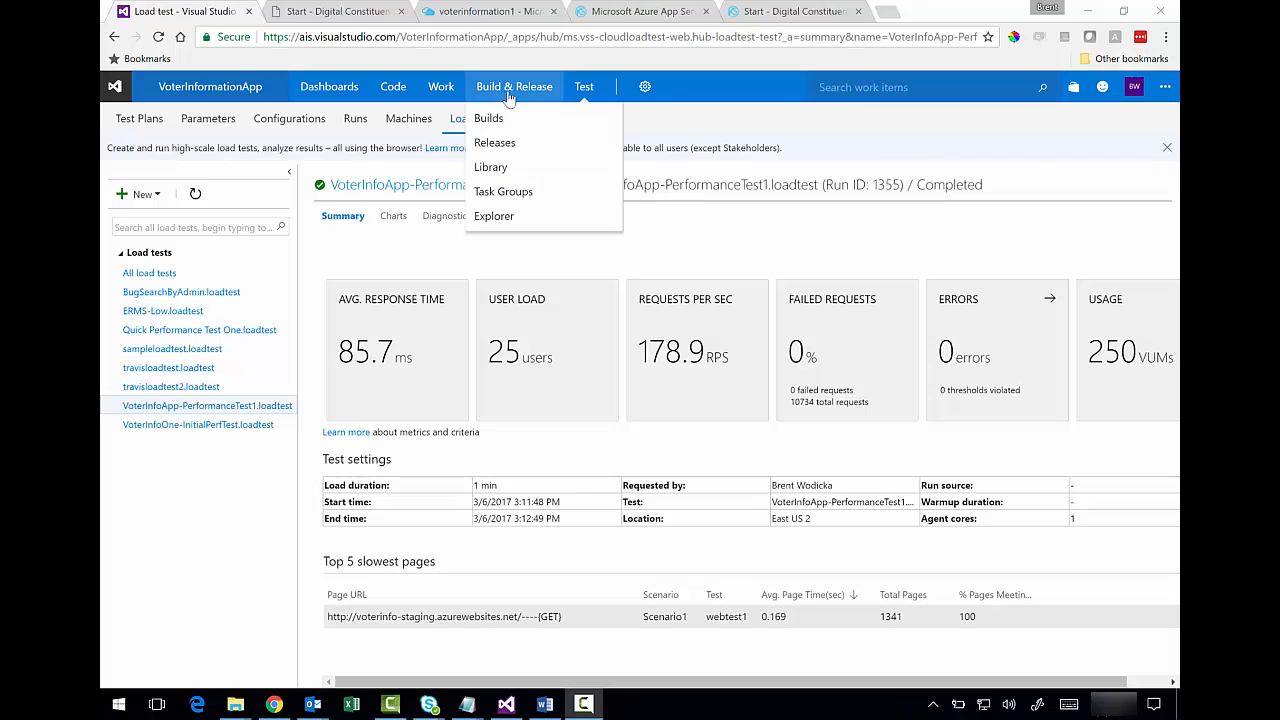
left_click(510, 142)
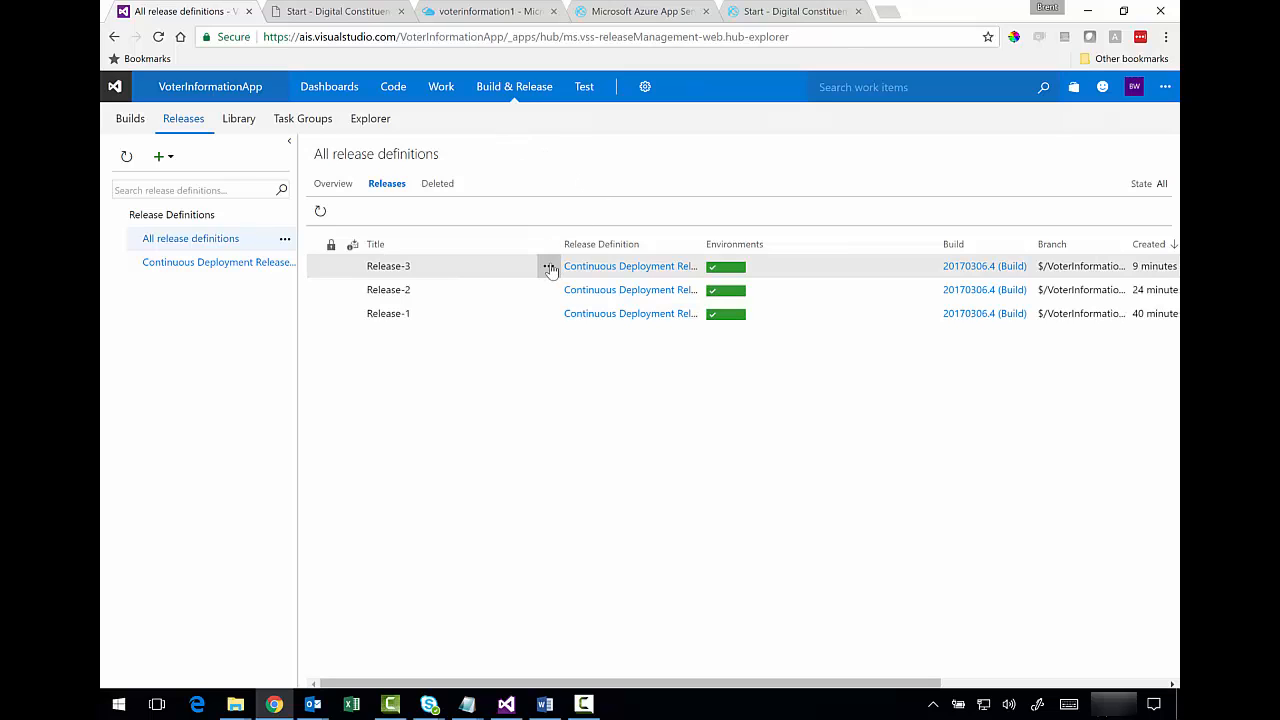
left_click(322, 212)
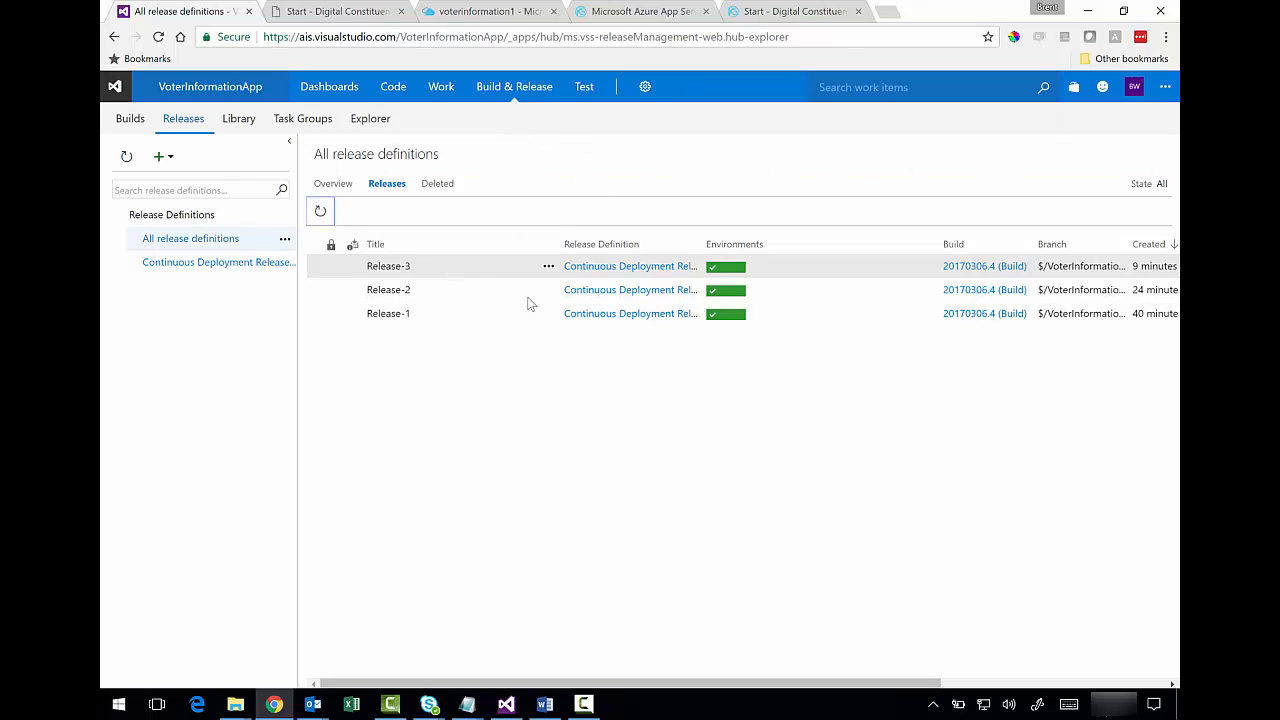
left_click(548, 268)
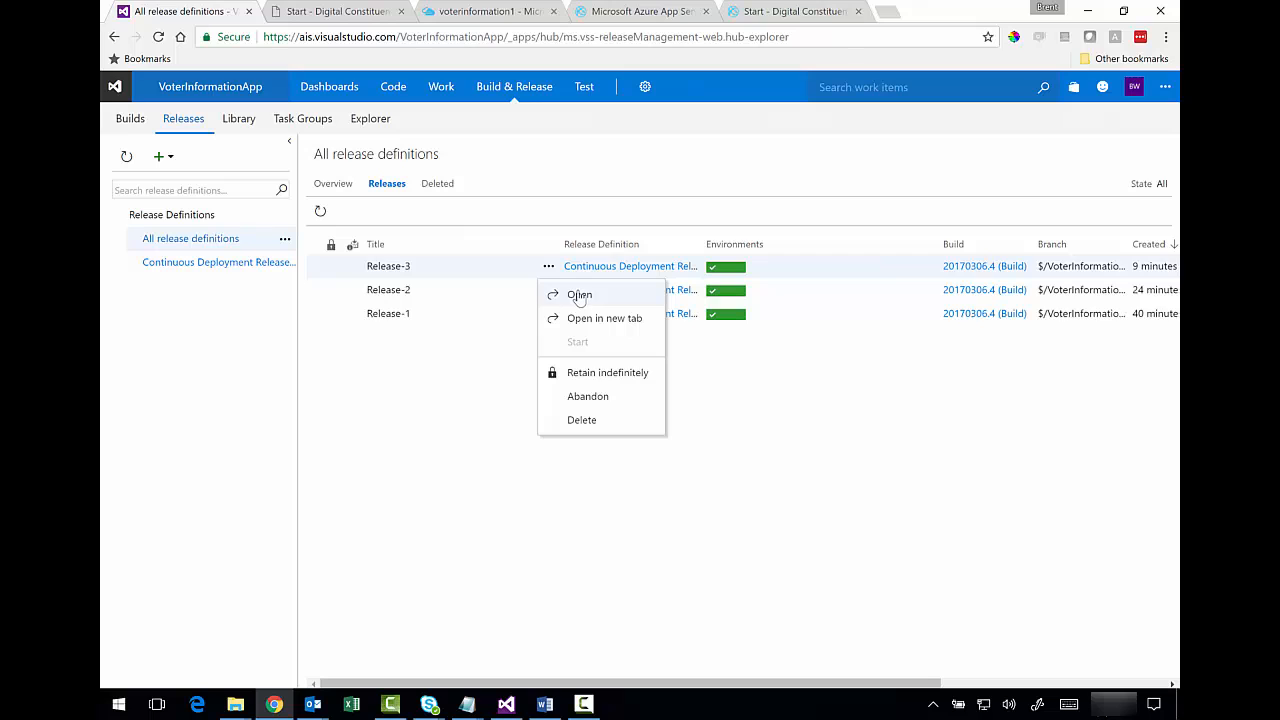
left_click(579, 296)
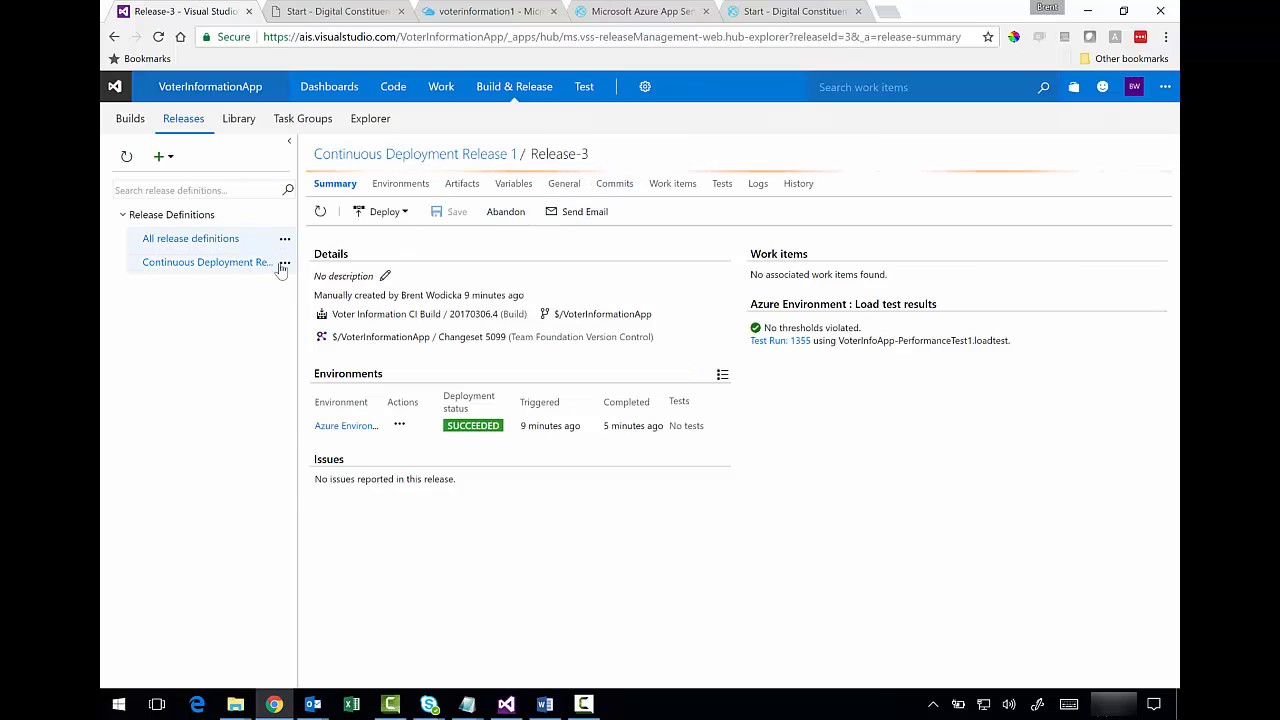
left_click(284, 263)
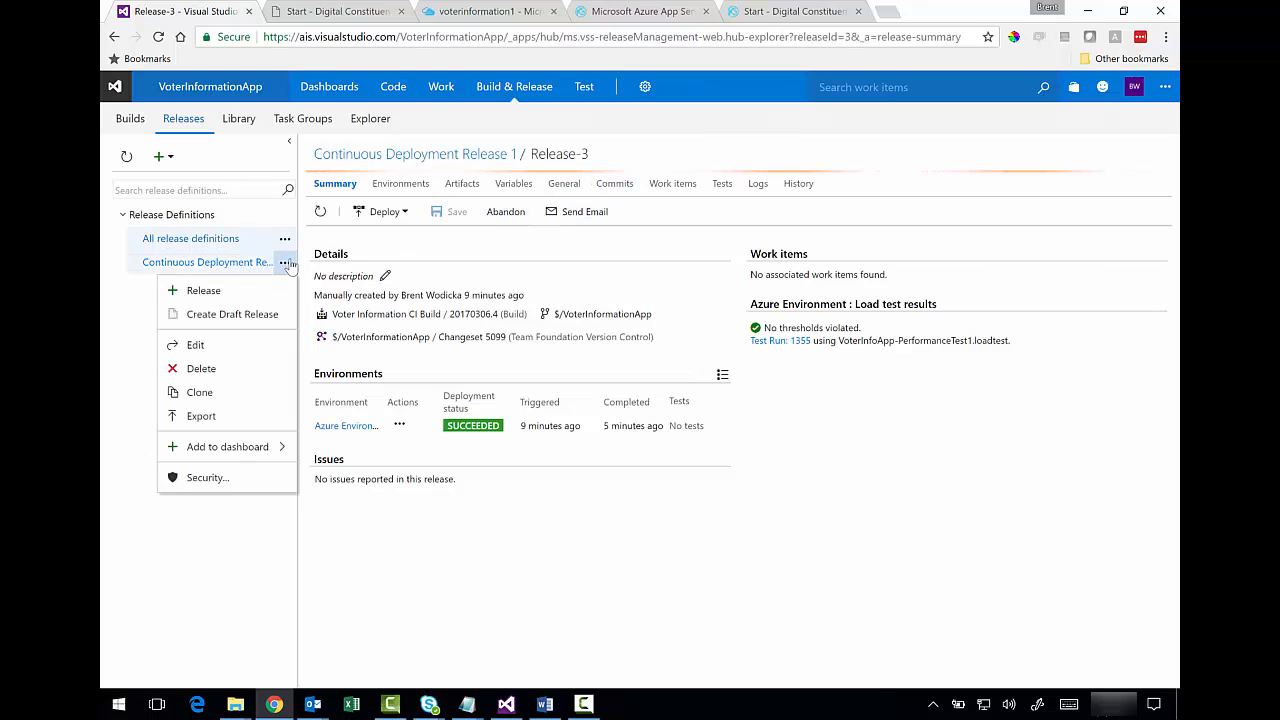
left_click(206, 344)
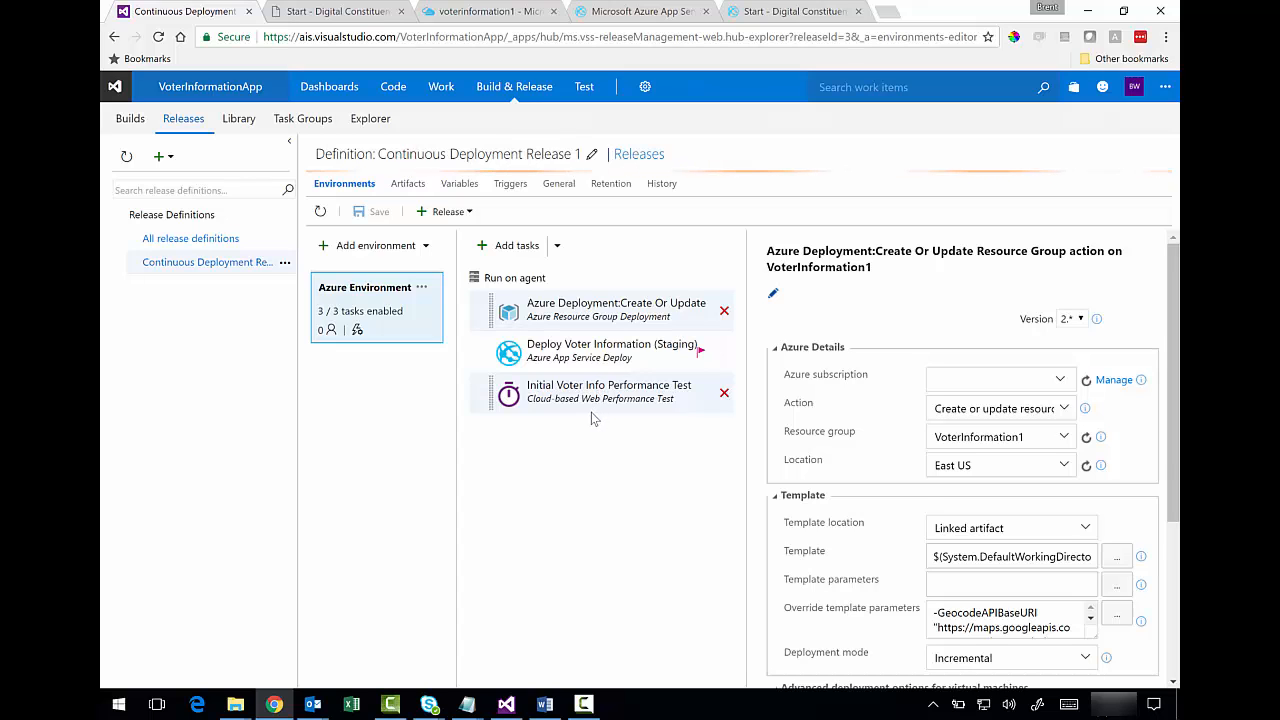
left_click(544, 256)
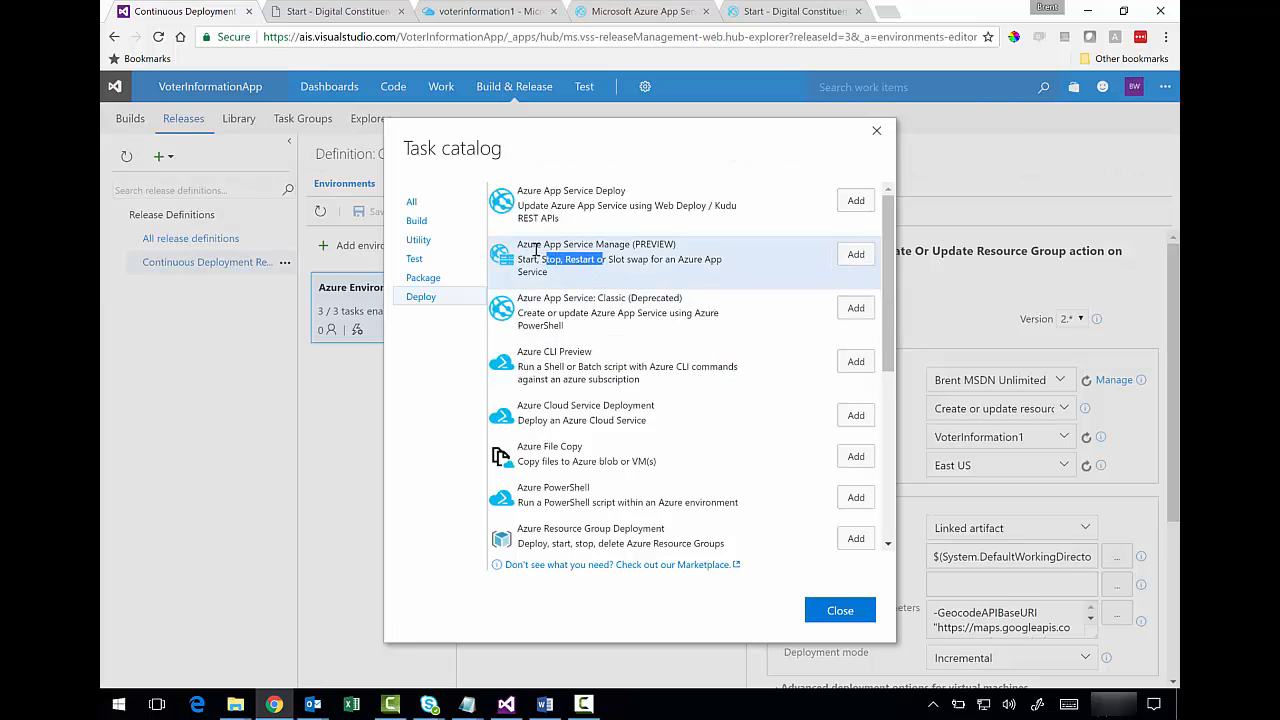
- Add the Azure App Service Manage task from the Deploy catalog to the Azure Environment
left_click_drag(517, 244, 636, 276)
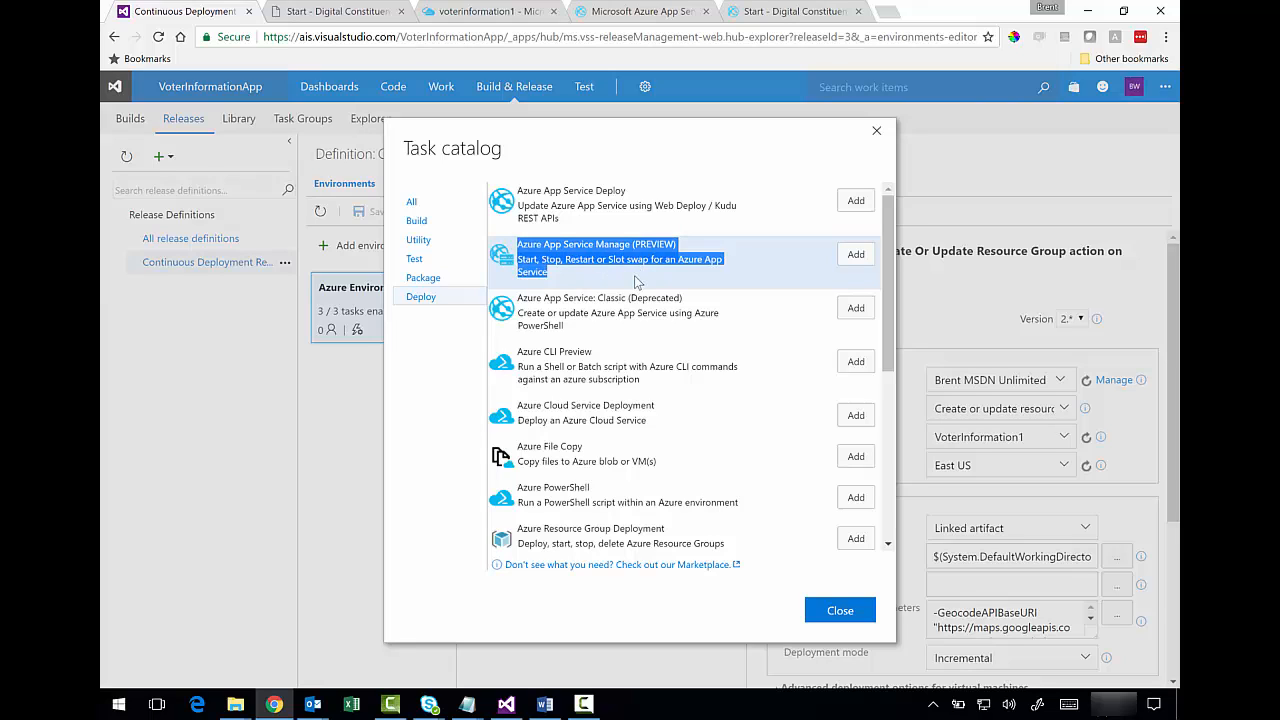
left_click(636, 281)
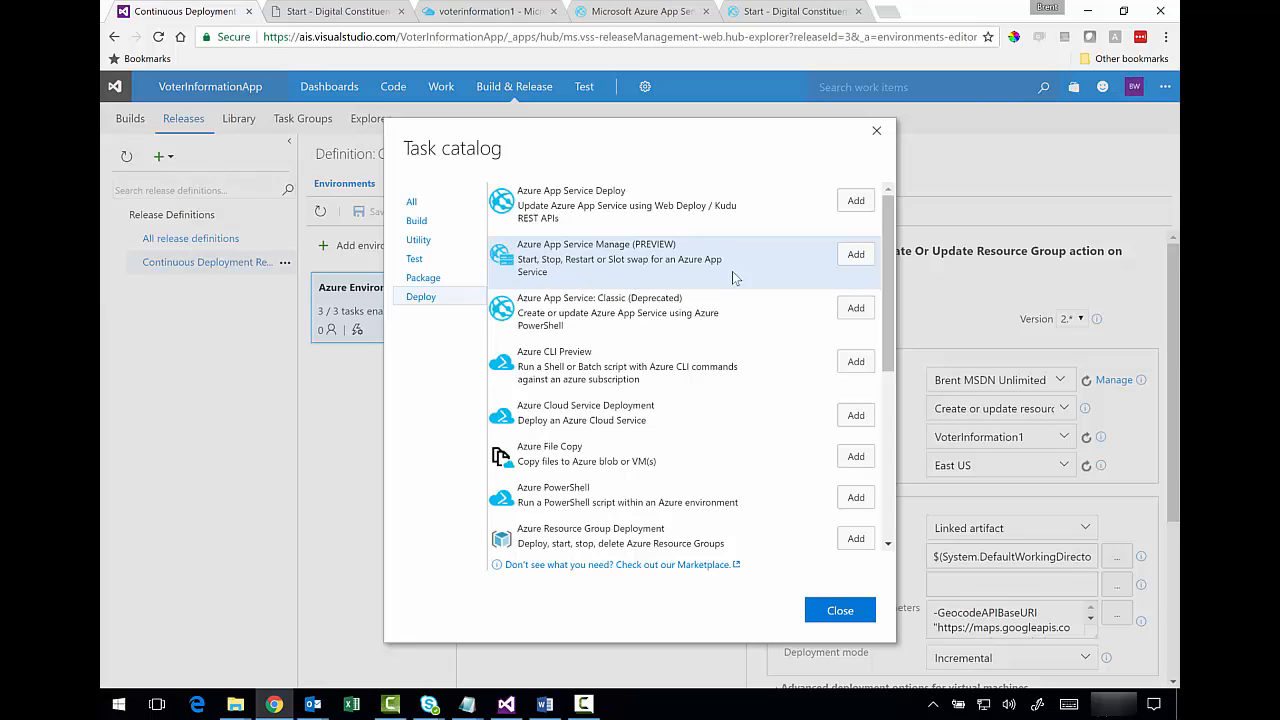
left_click(852, 256)
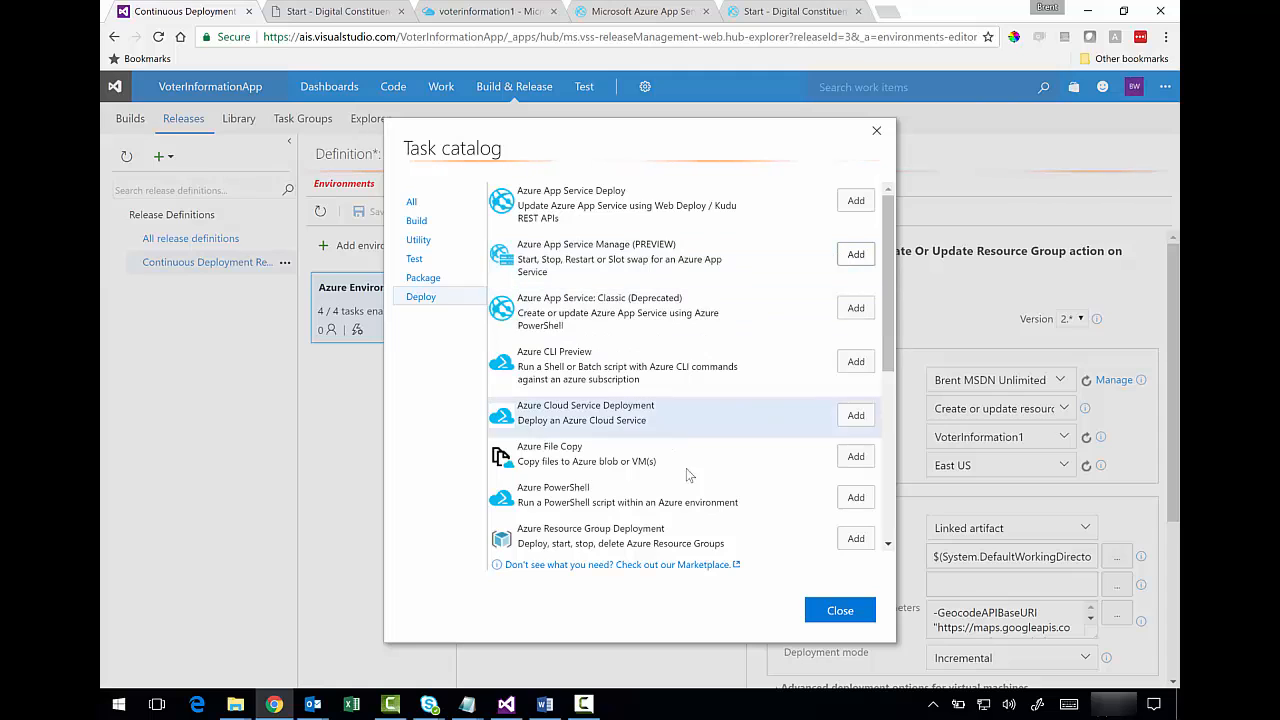
left_click(838, 611)
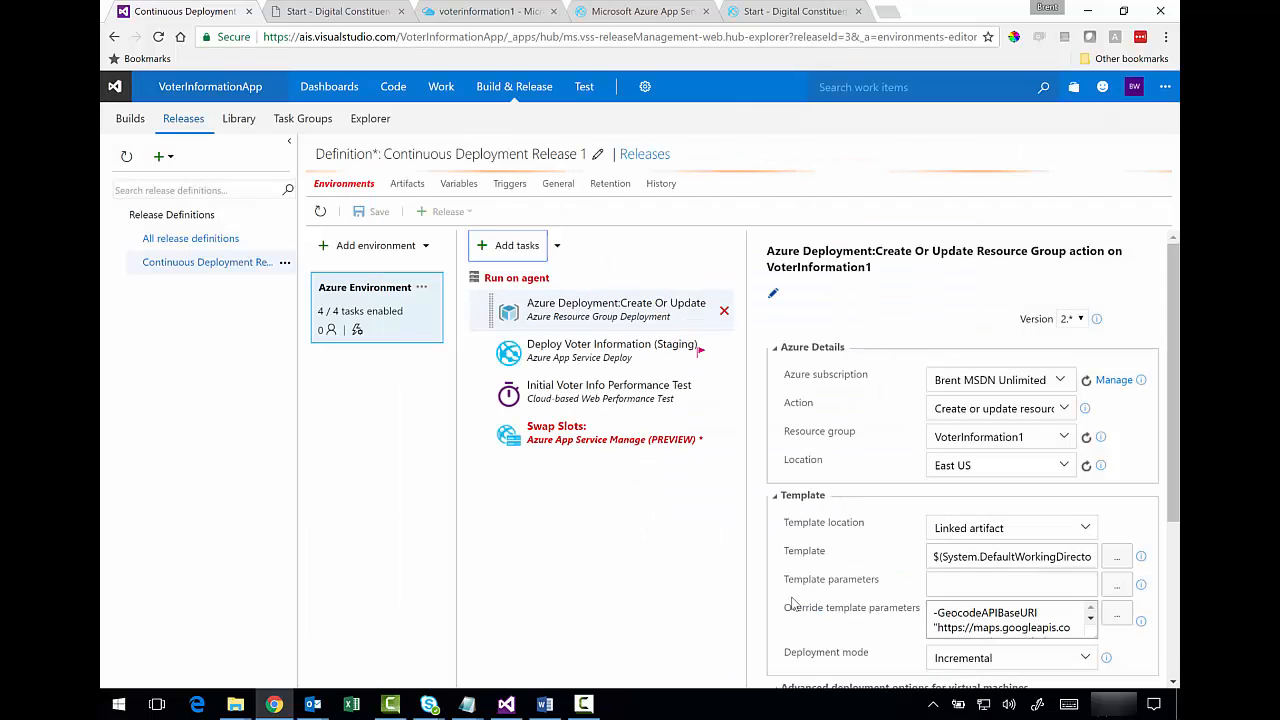
- Rename the new Swap Slots task to 'Promote Staging to Production (Slot)'
left_click(563, 440)
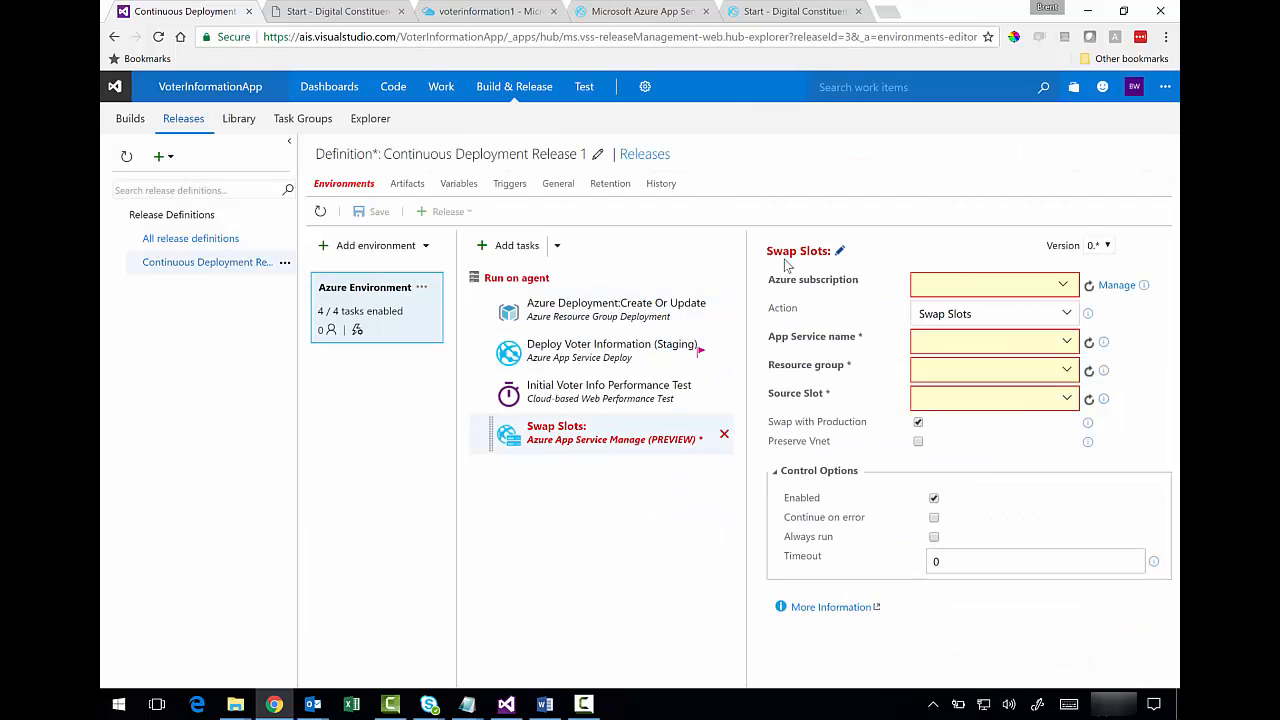
left_click(840, 252)
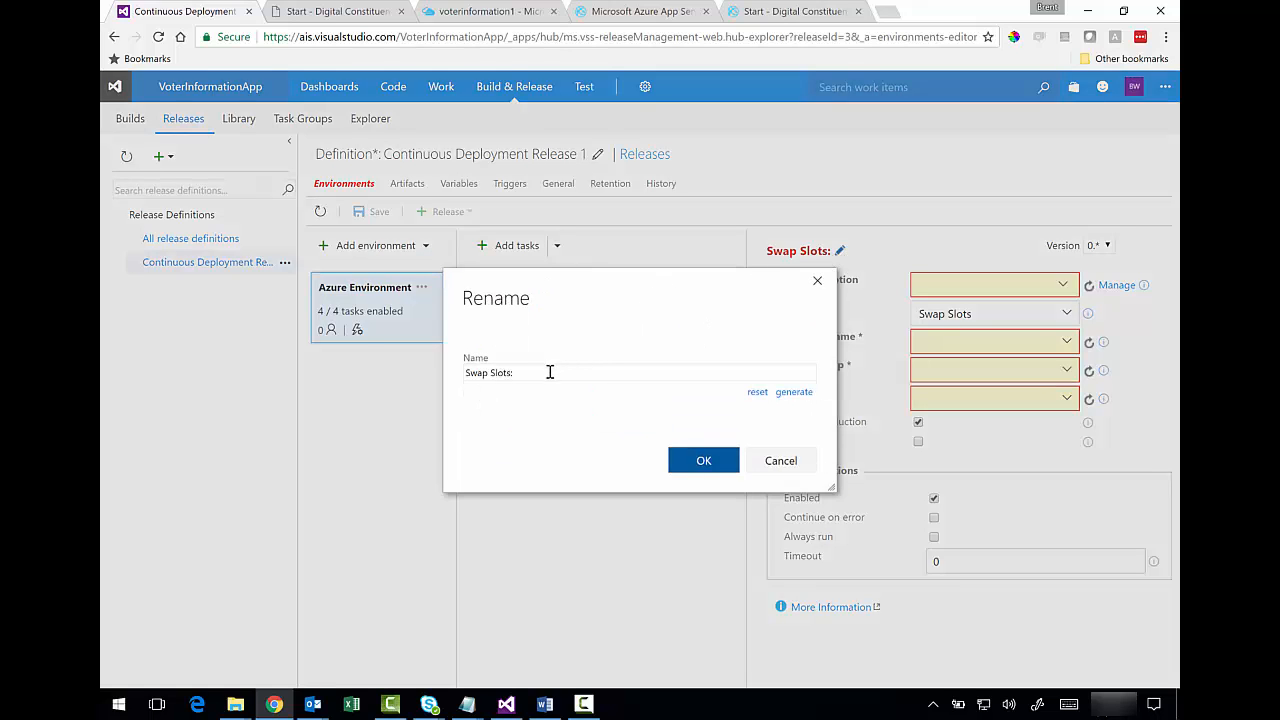
type("Prommo")
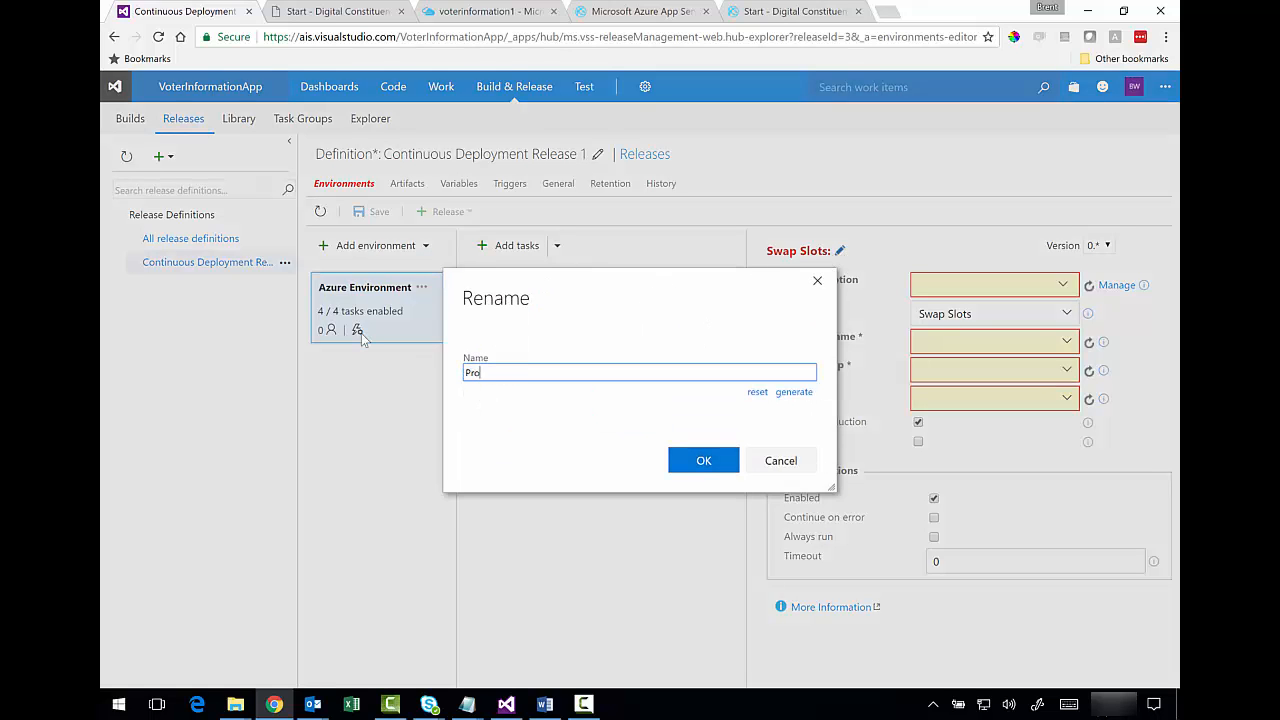
key("BackSpace")
key("BackSpace")
type("ote Staging to Production")
type("(Slot)")
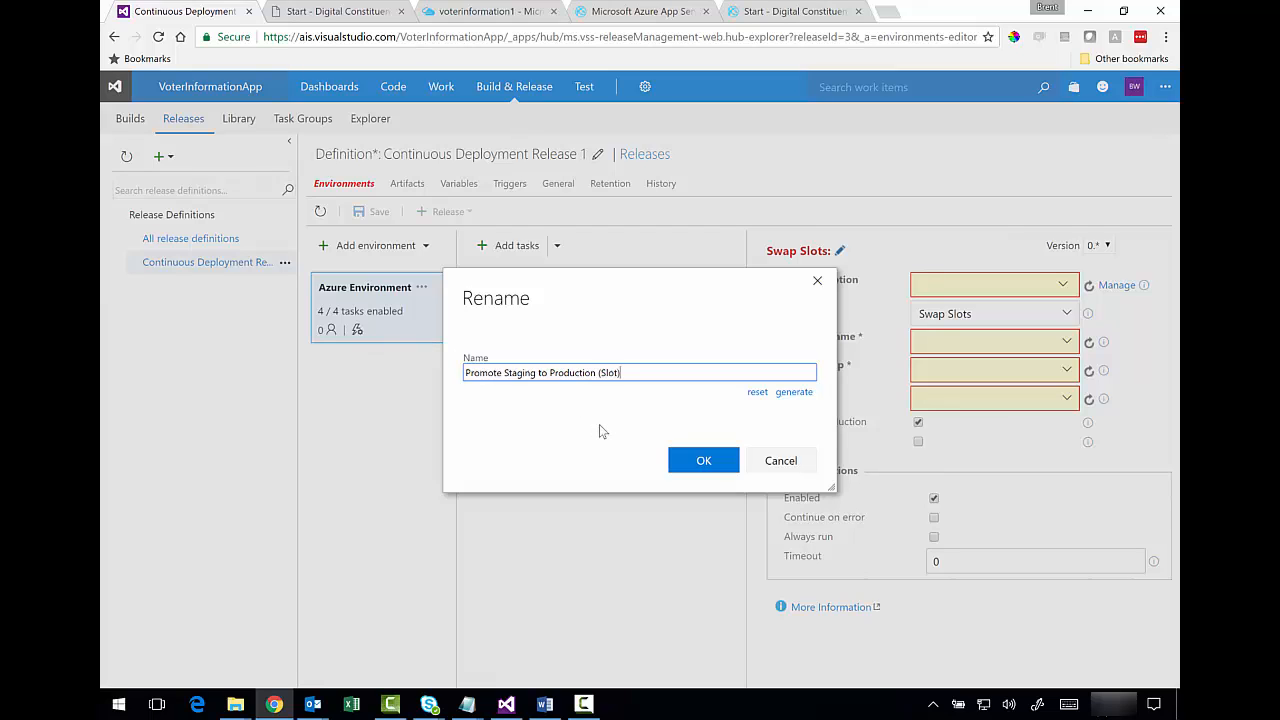
left_click(682, 459)
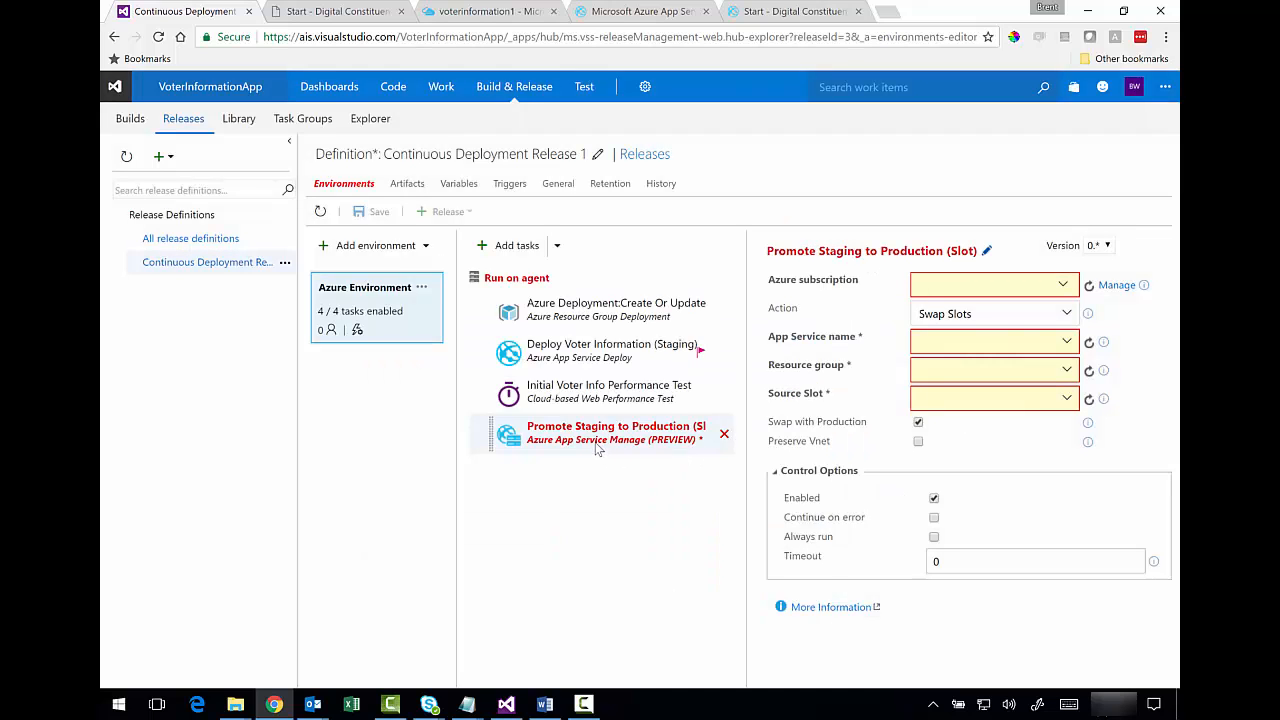
- Point the swap task at the Azure subscription, app service voterinfo and resource group VoterInformation1
left_click(1064, 286)
left_click(822, 340)
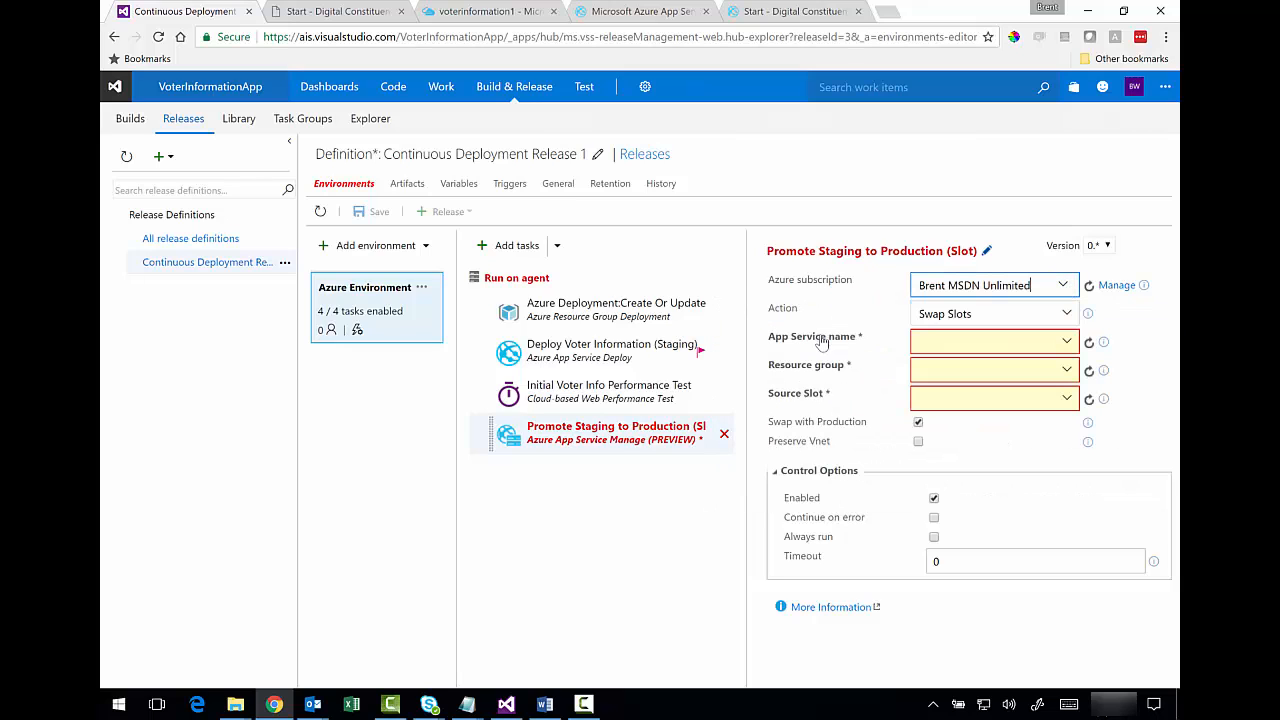
left_click(1066, 341)
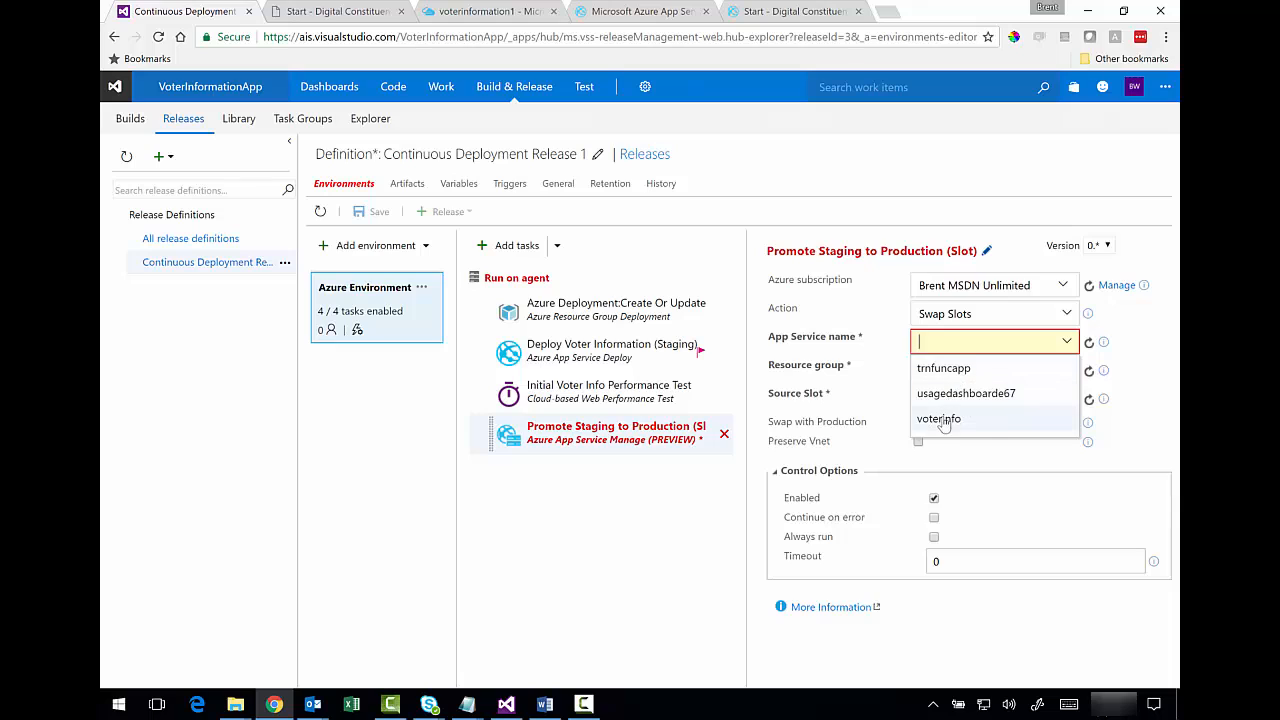
left_click(943, 419)
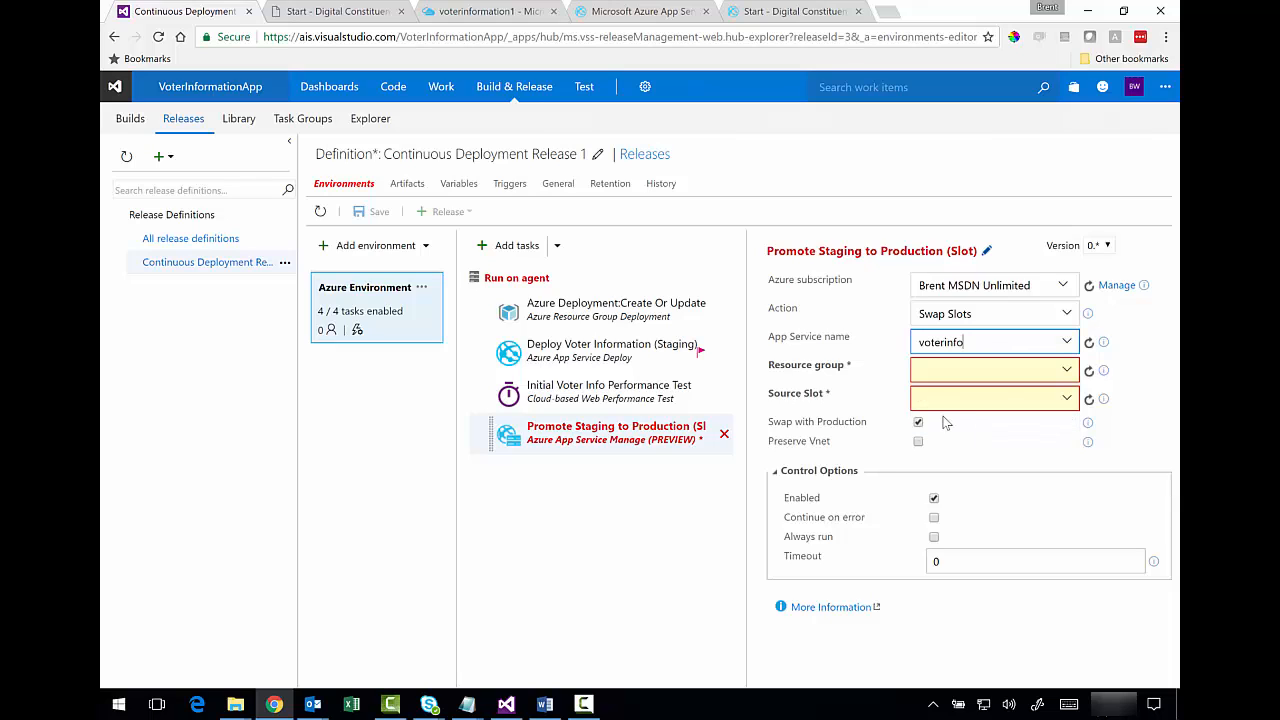
left_click(1065, 370)
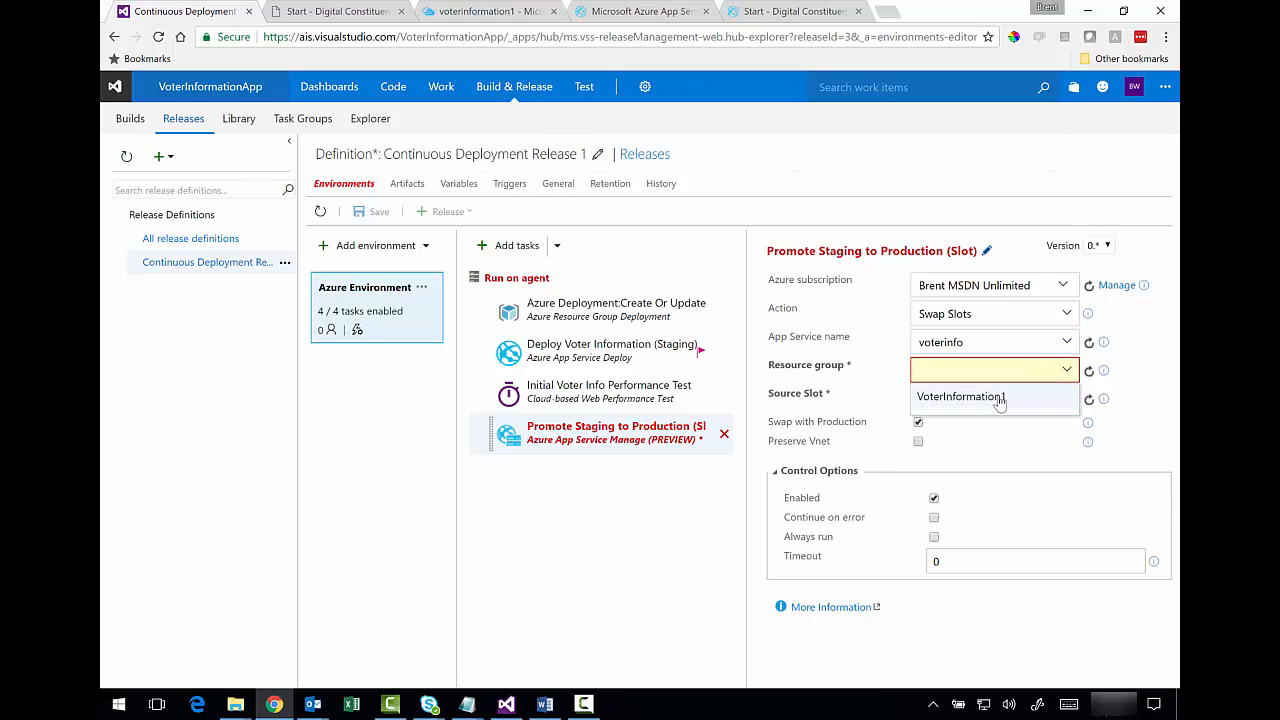
left_click(960, 397)
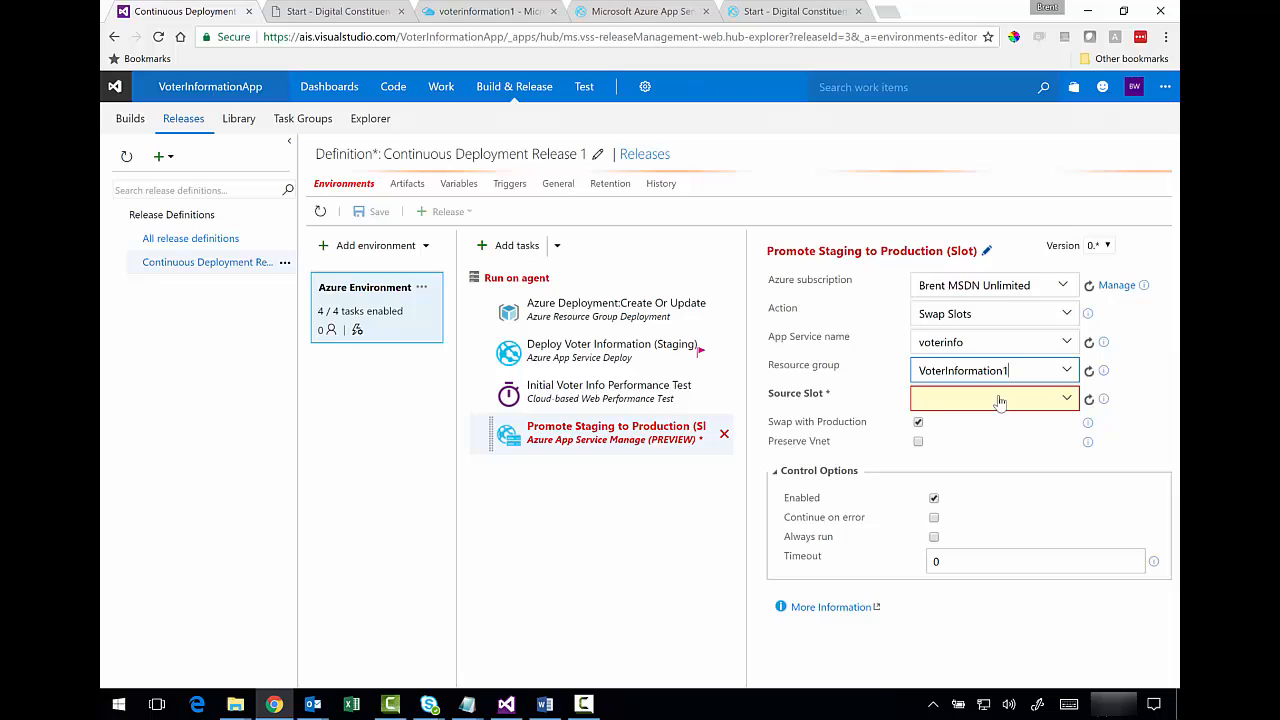
- Set source slot Staging with Swap with Production checked, and save the definition without a comment
left_click(1064, 398)
left_click(936, 427)
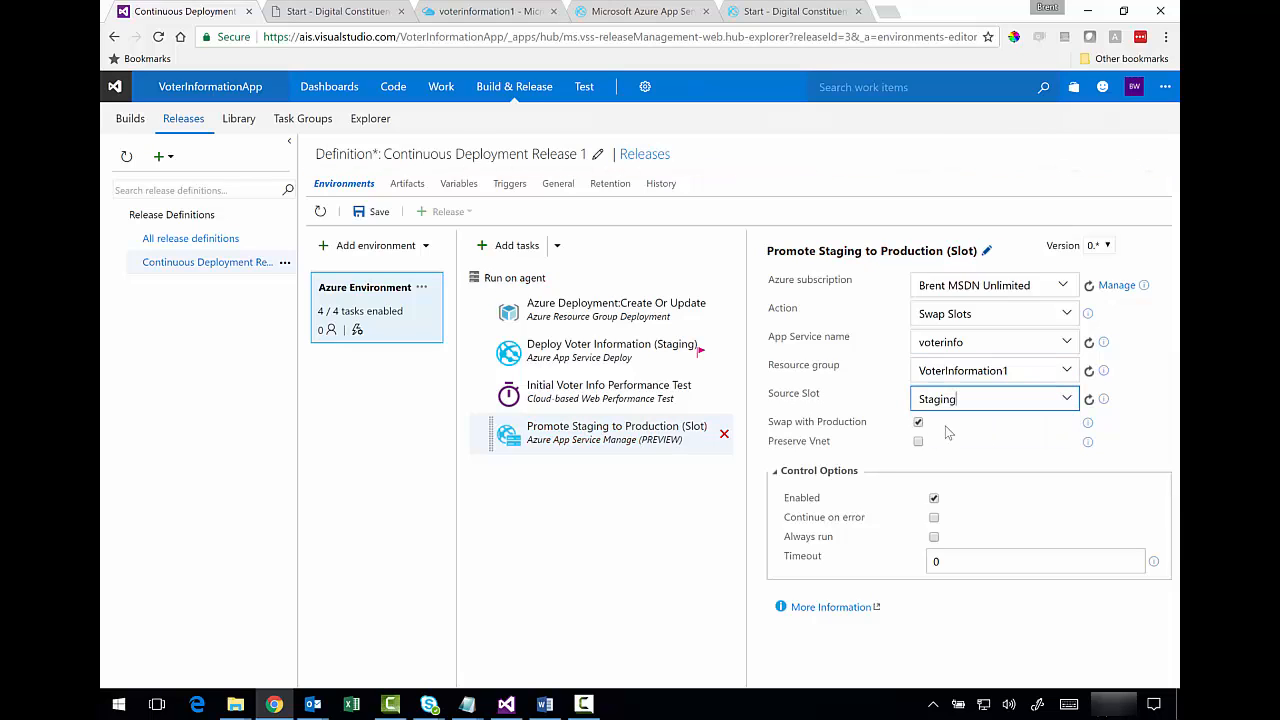
left_click(918, 422)
left_click(368, 220)
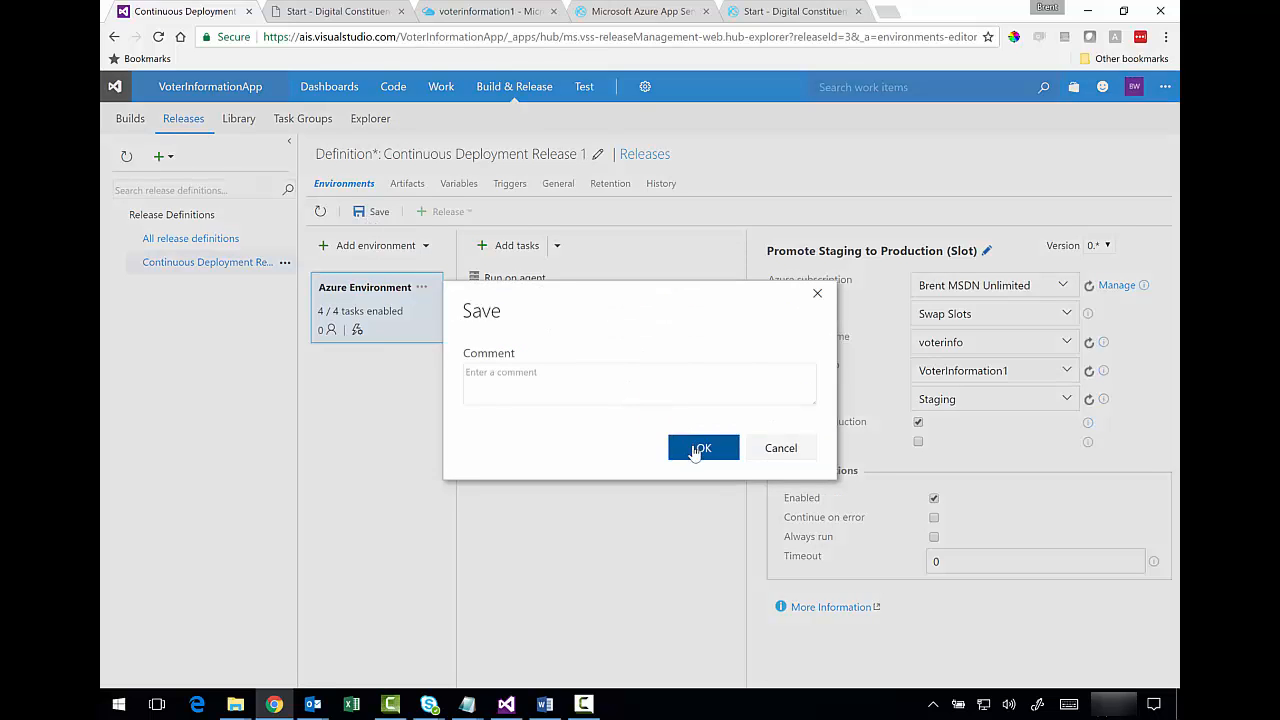
left_click(693, 452)
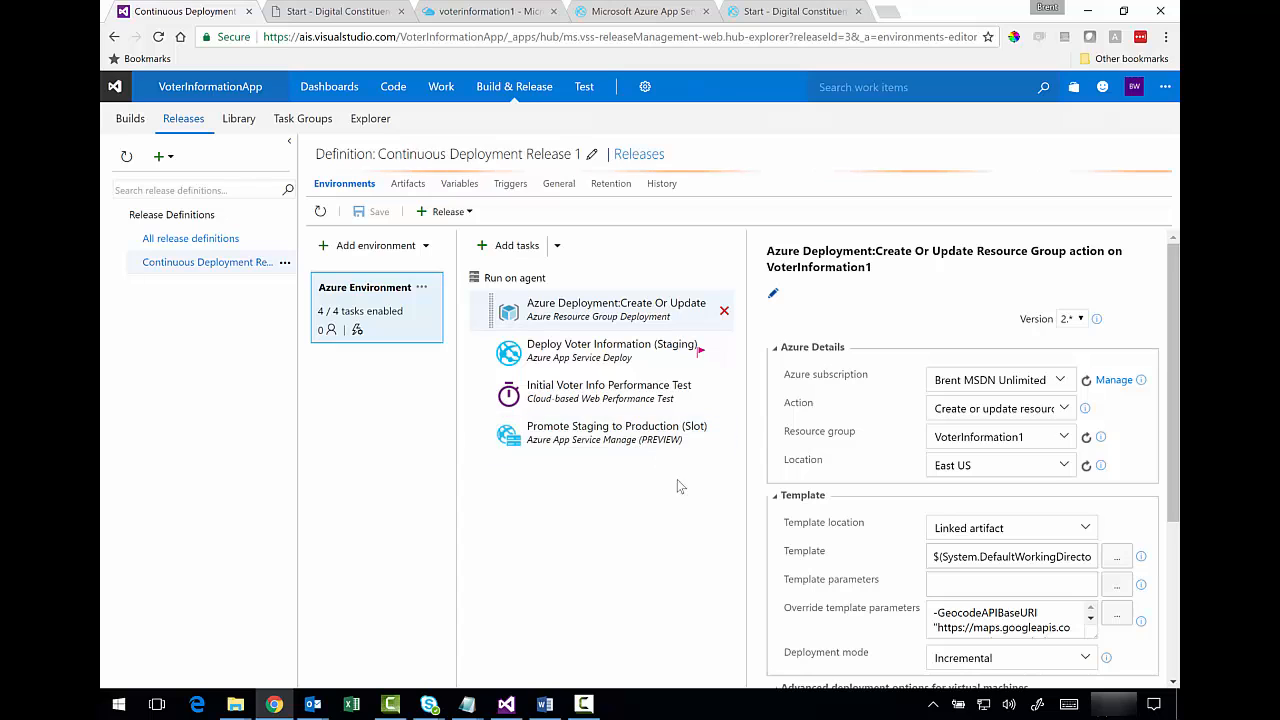
- Create Release-4 from Changeset 5099 and return to the releases list
left_click(447, 211)
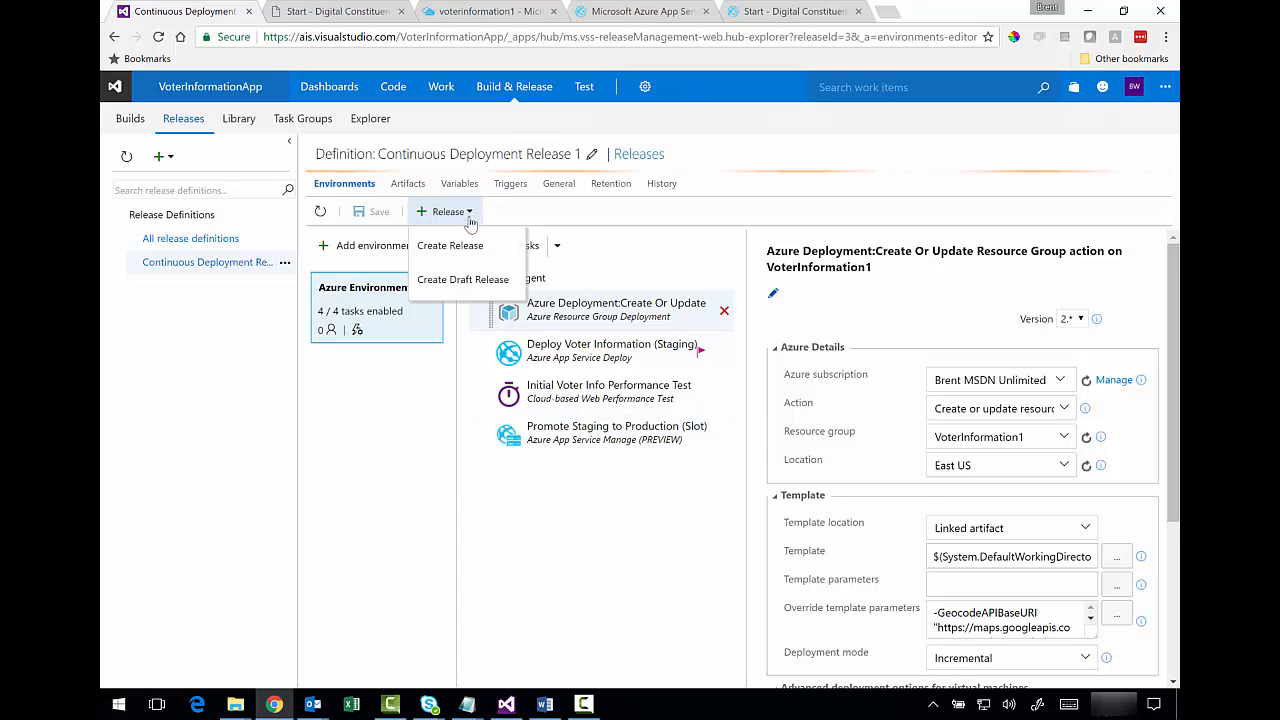
left_click(461, 247)
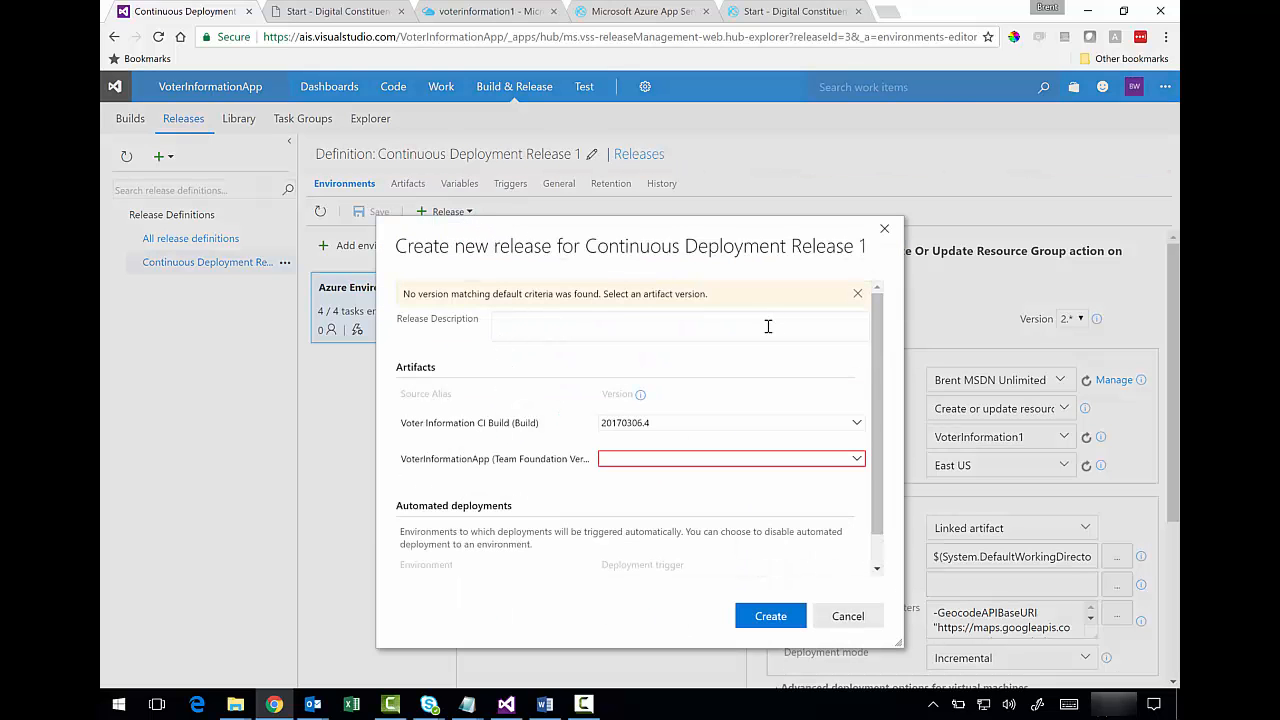
left_click(857, 458)
left_click(723, 480)
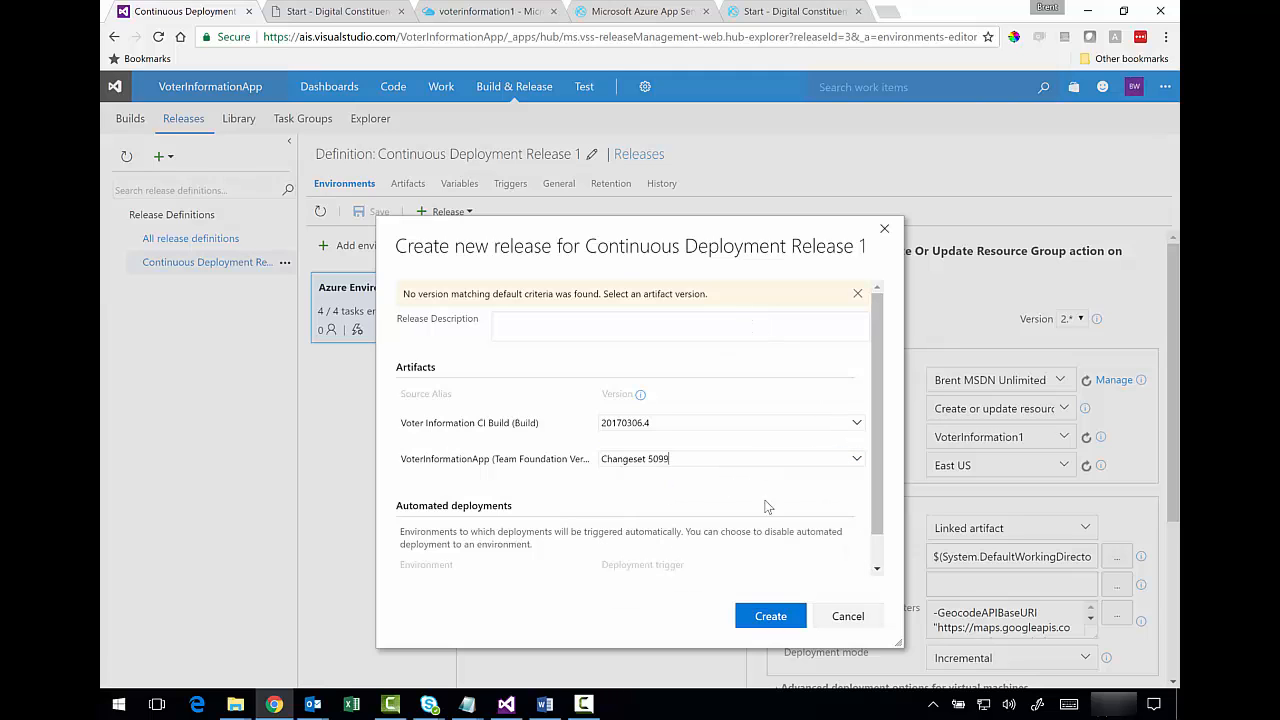
left_click(771, 616)
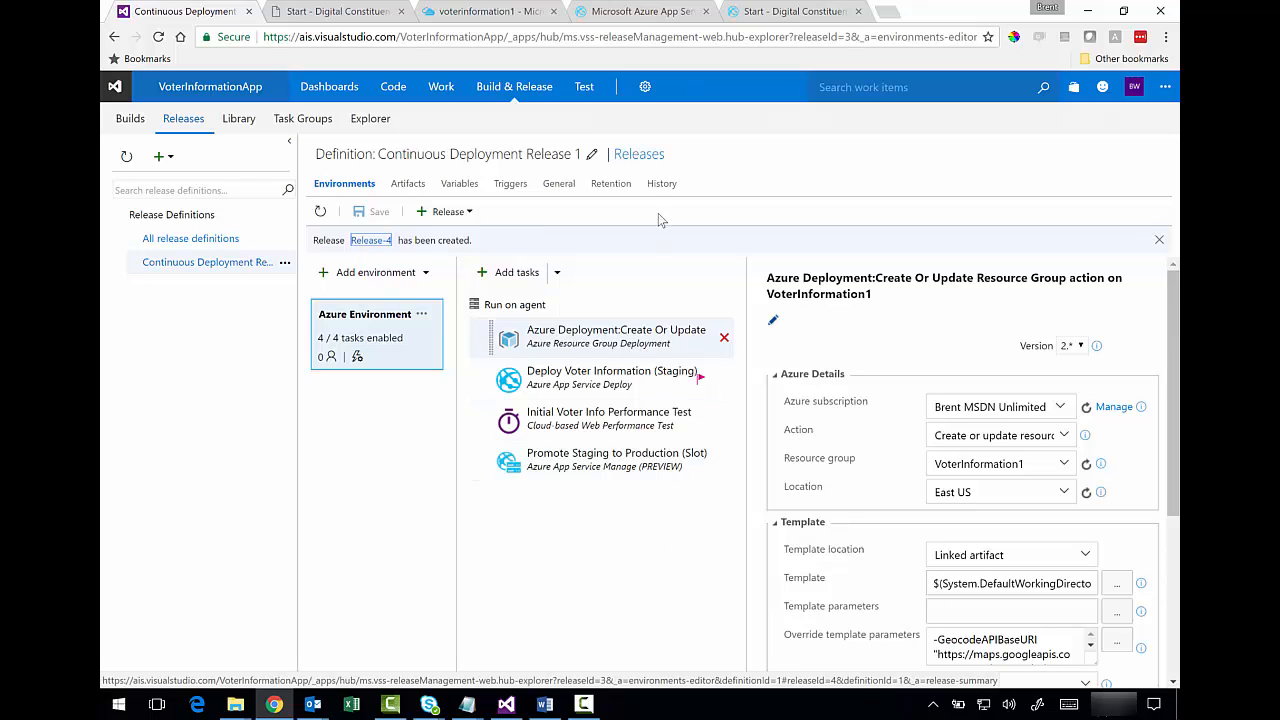
left_click(640, 156)
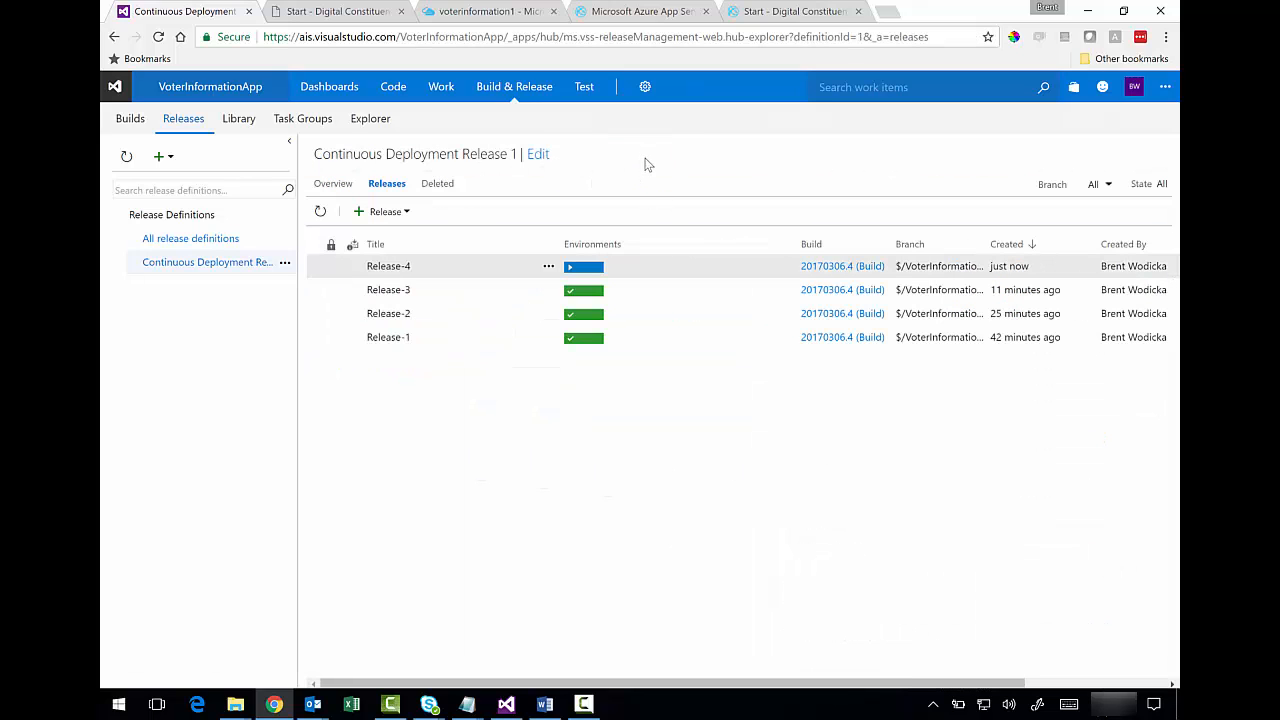
- Open Release-4's logs and check that voterinfo's Staging slot was swapped into production
left_click(549, 266)
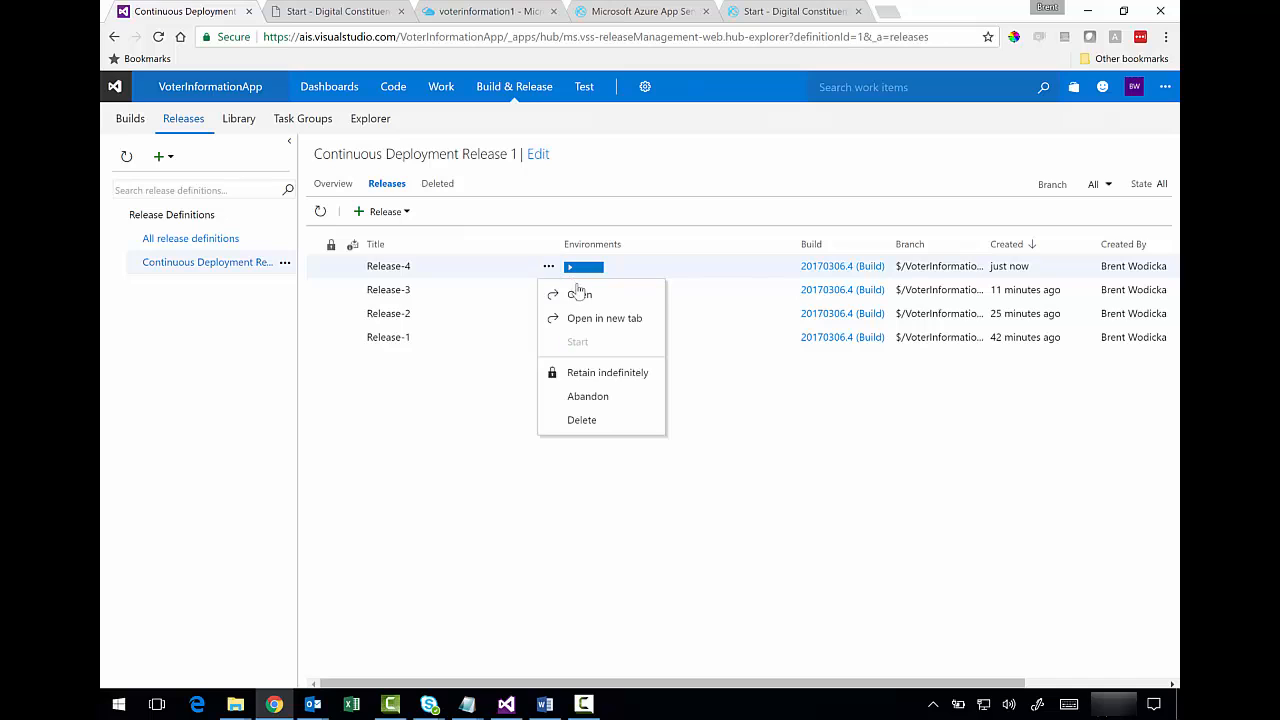
left_click(580, 295)
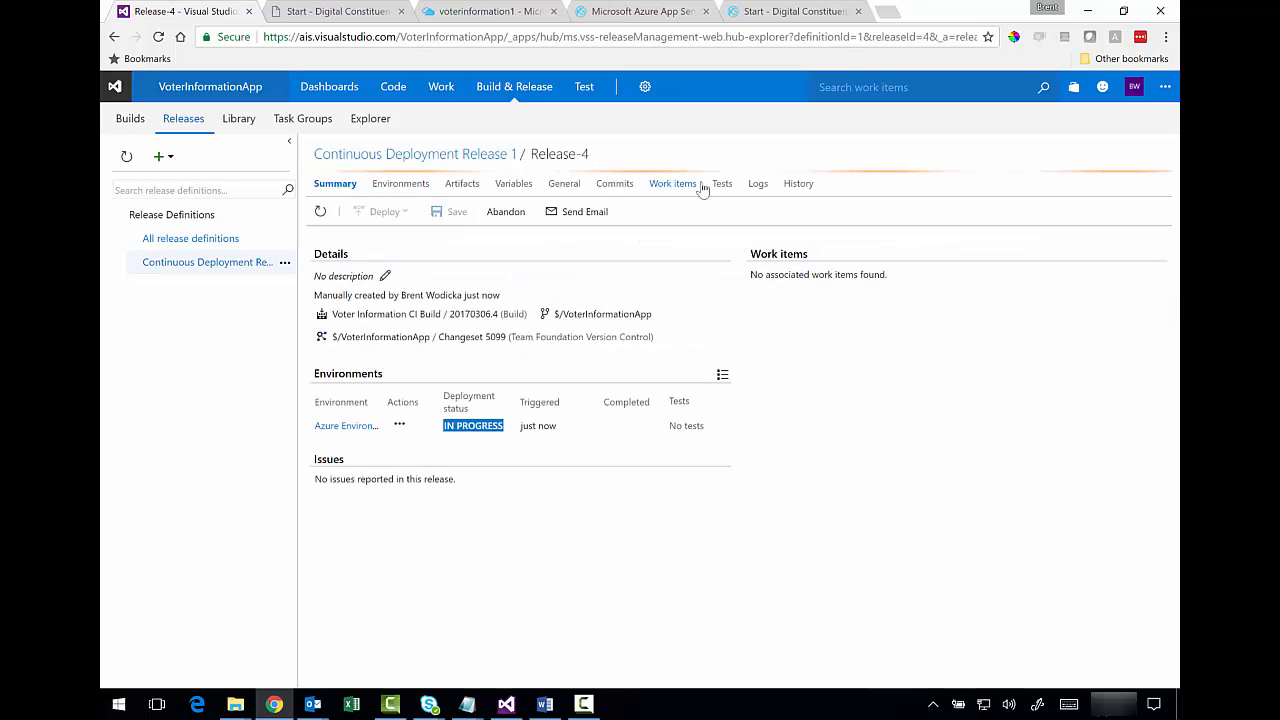
left_click(755, 185)
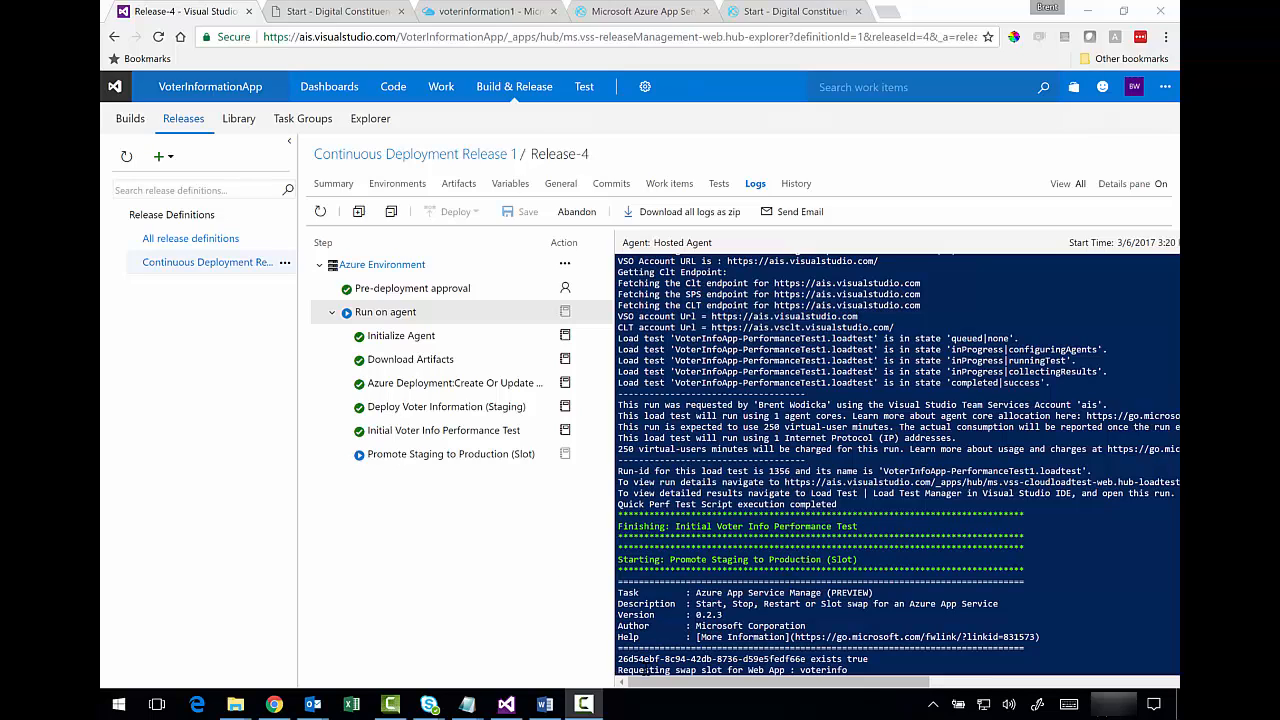
left_click_drag(644, 671, 840, 673)
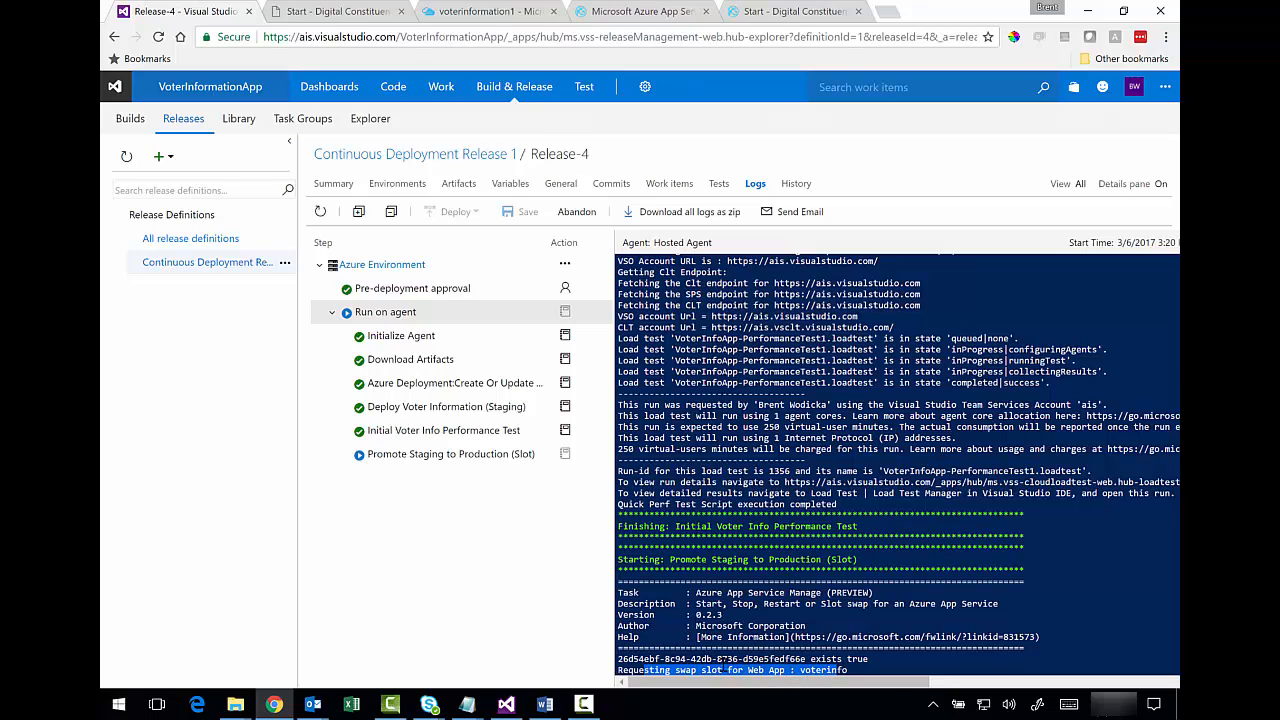
left_click(722, 672)
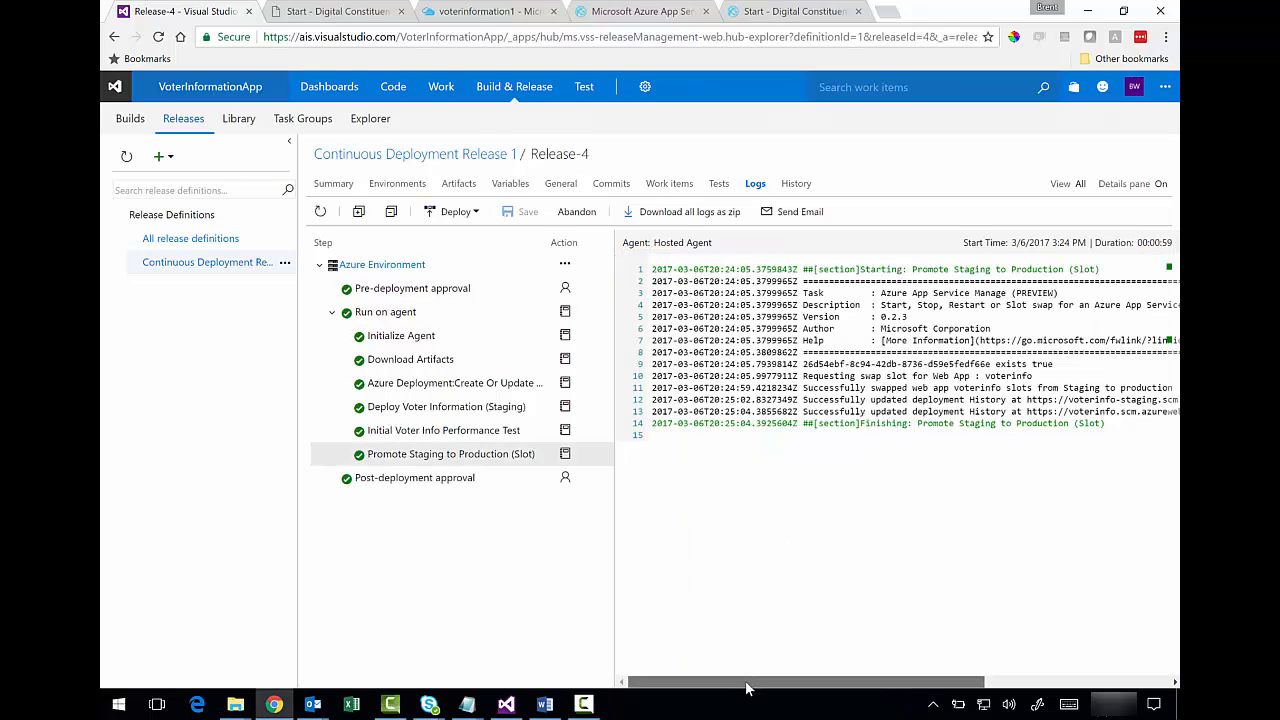
left_click_drag(746, 688, 768, 688)
left_click_drag(769, 376, 1100, 413)
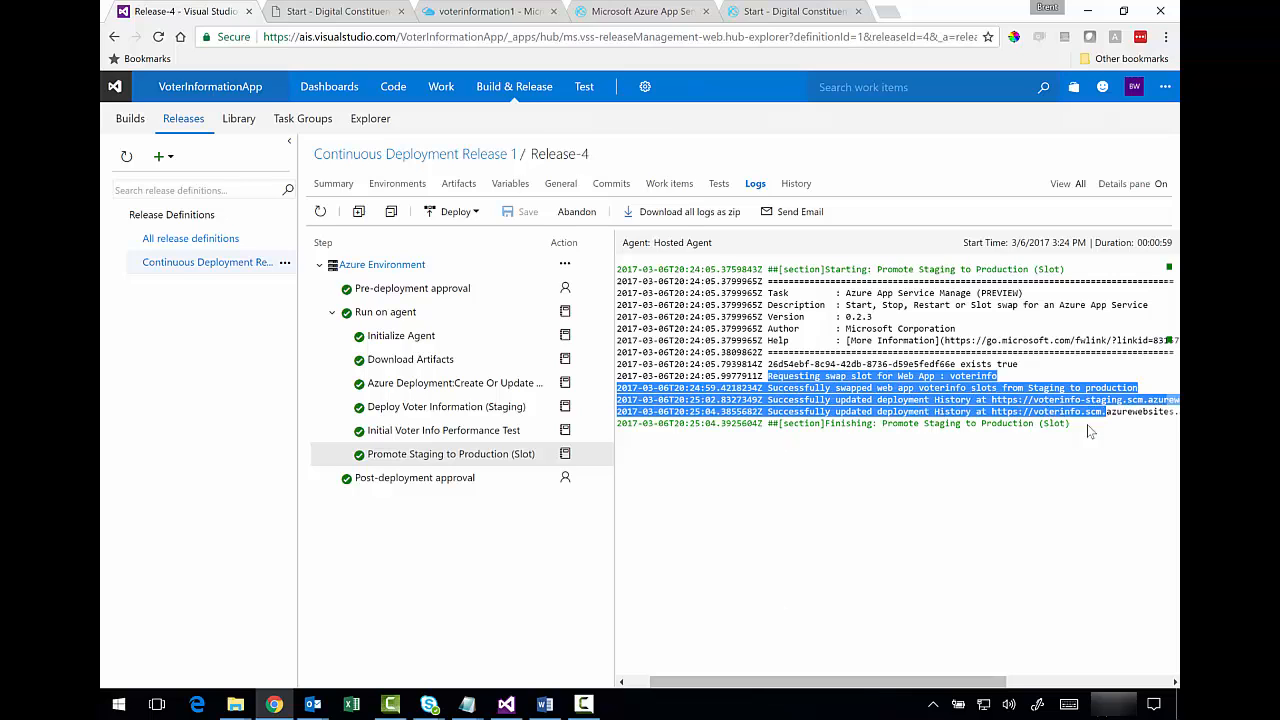
left_click_drag(868, 688, 806, 680)
left_click(795, 390)
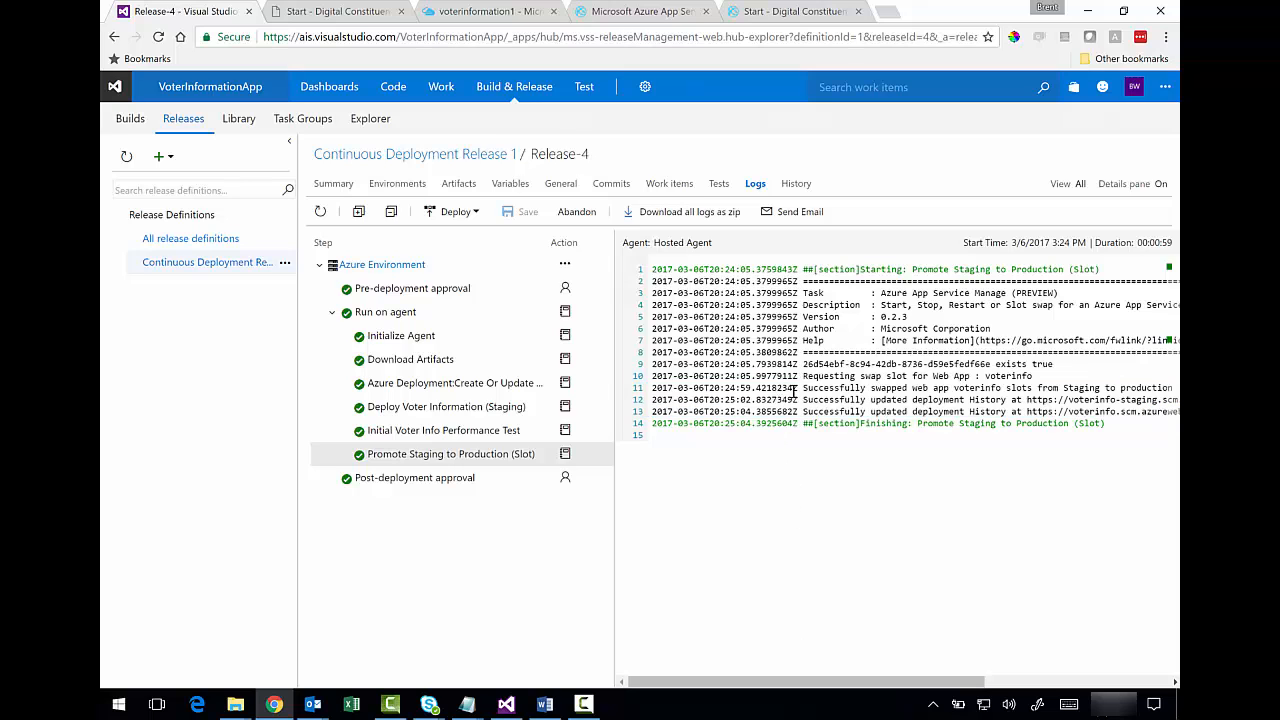
- Reload voterinfo.azurewebsites.net to confirm production now serves the address search page
left_click(631, 14)
left_click(480, 37)
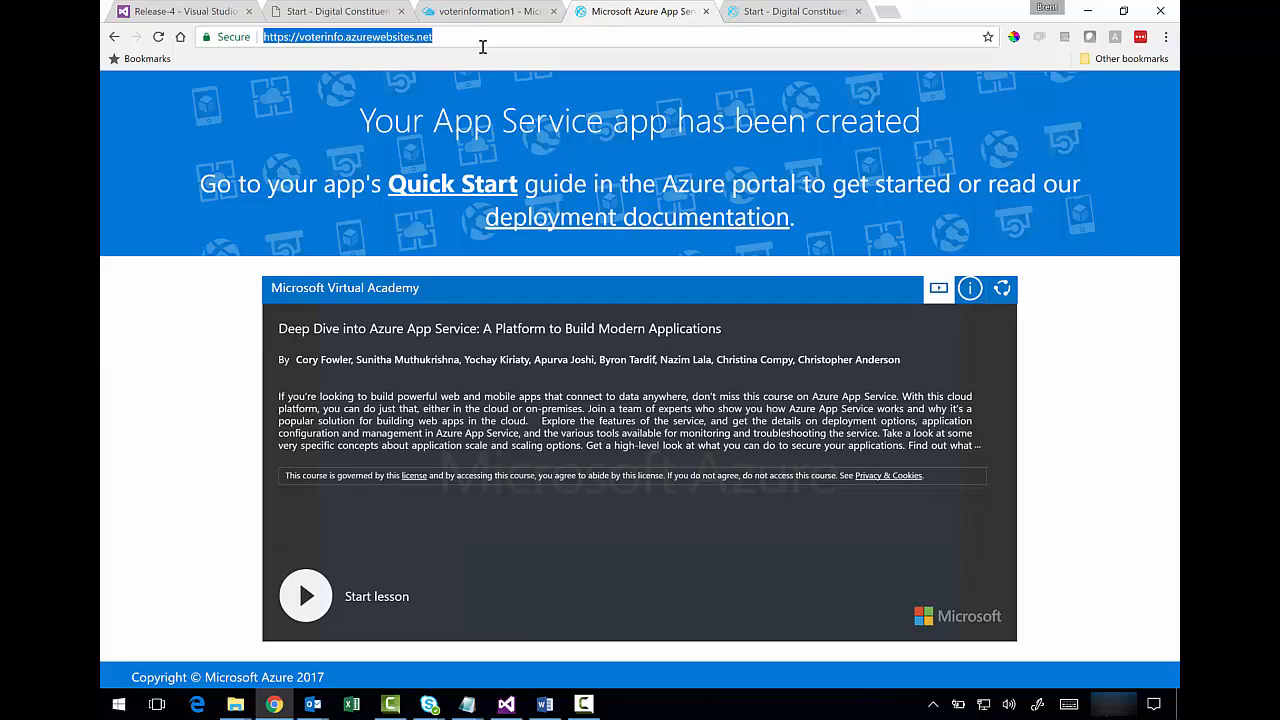
left_click(159, 38)
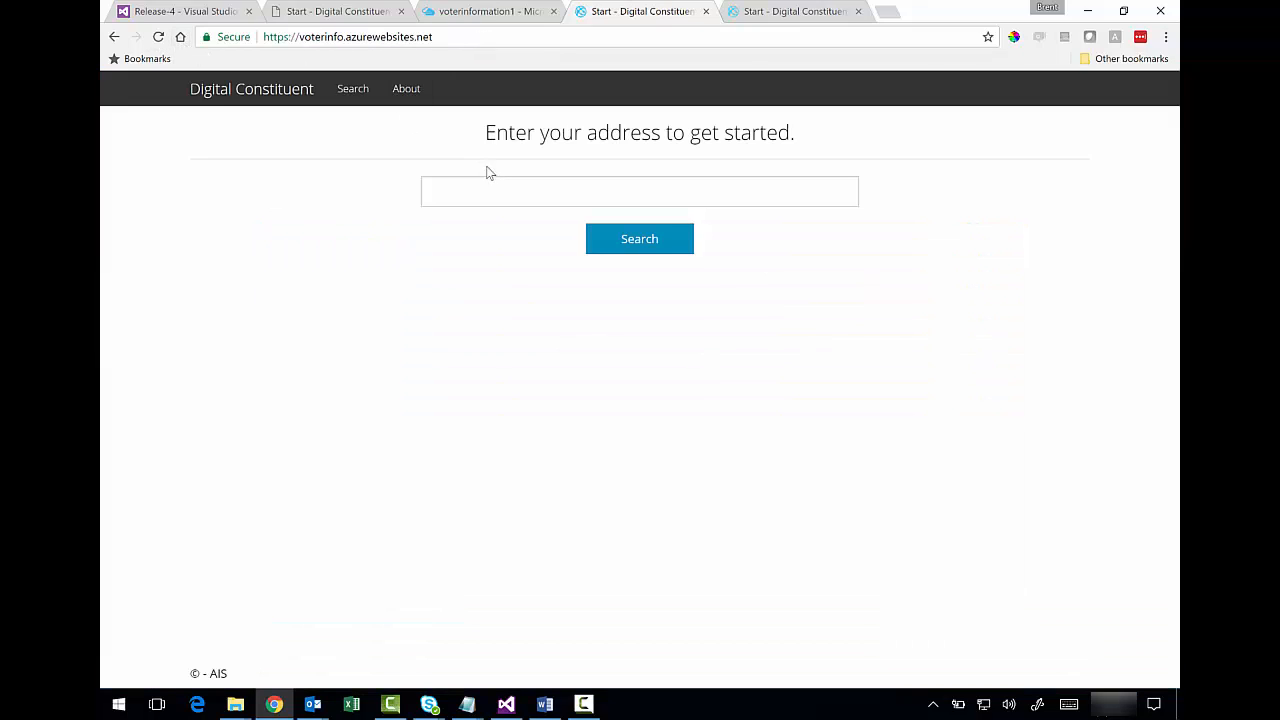
left_click(487, 191)
left_click_drag(458, 37, 263, 37)
left_click(308, 222)
- Reload voterinfo-staging.azurewebsites.net, showing Azure's placeholder page, then return to the Release-4 logs
left_click(805, 10)
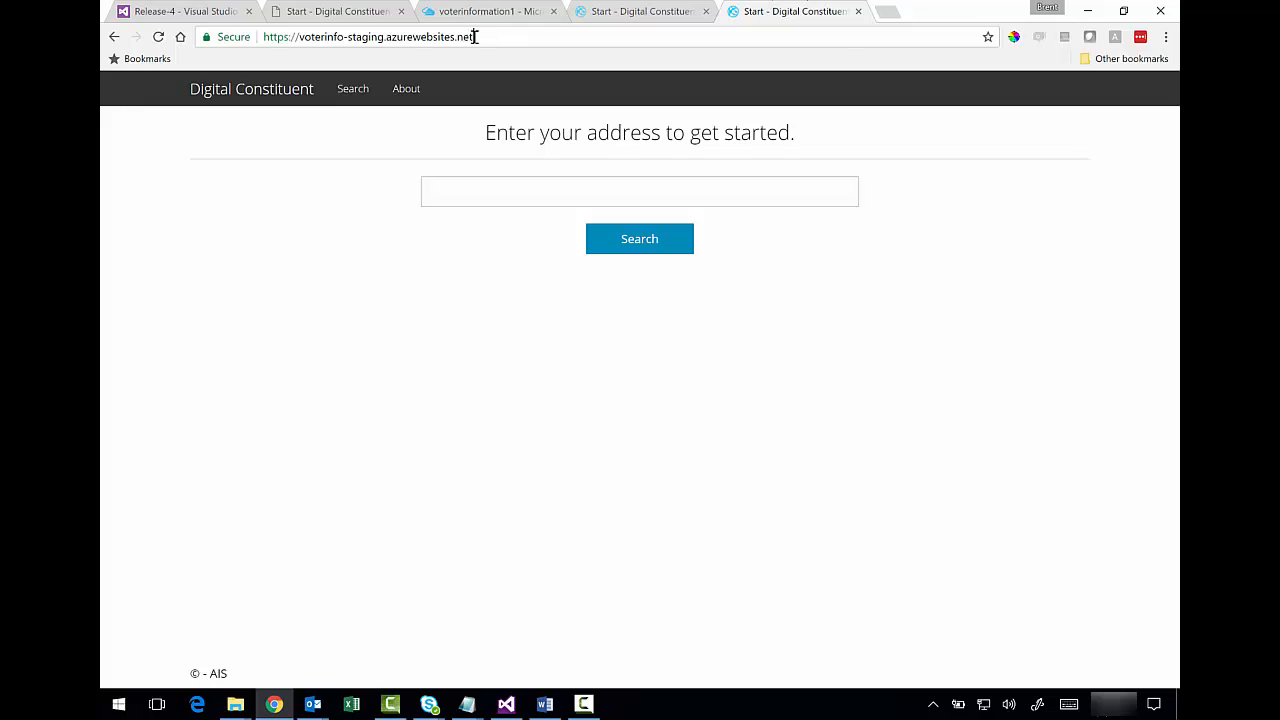
left_click(474, 37)
left_click(158, 37)
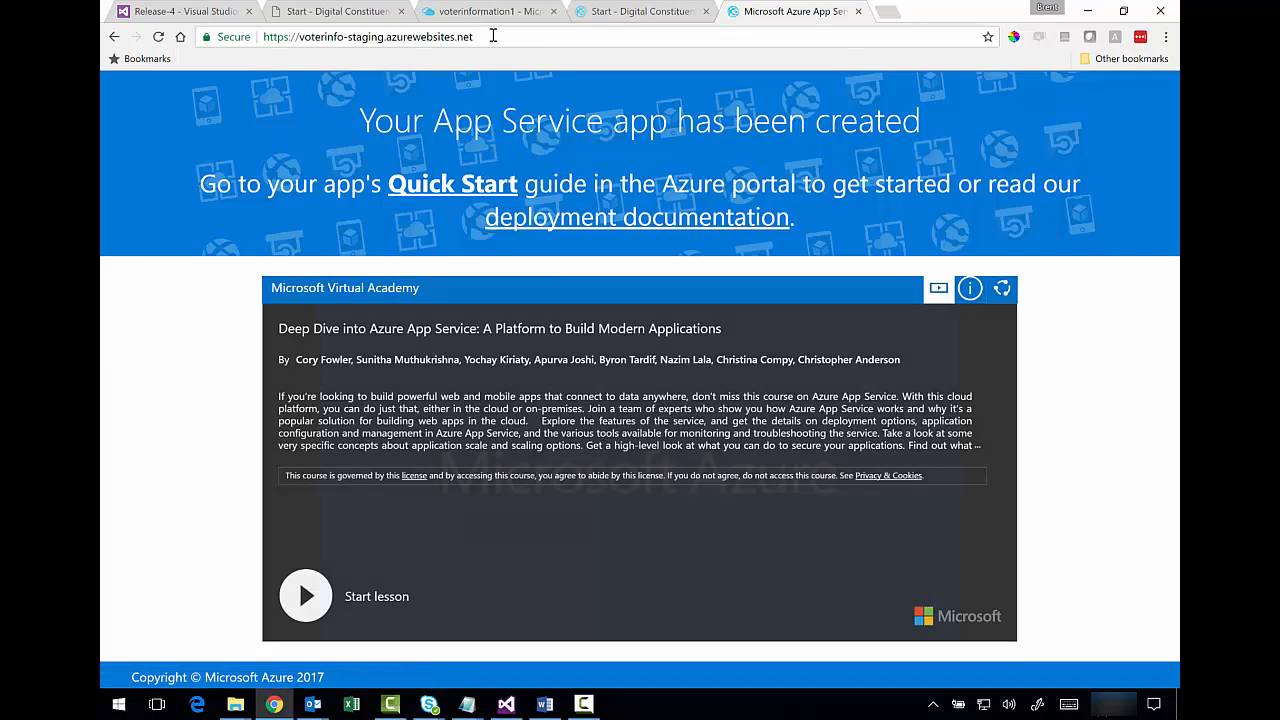
left_click(493, 36)
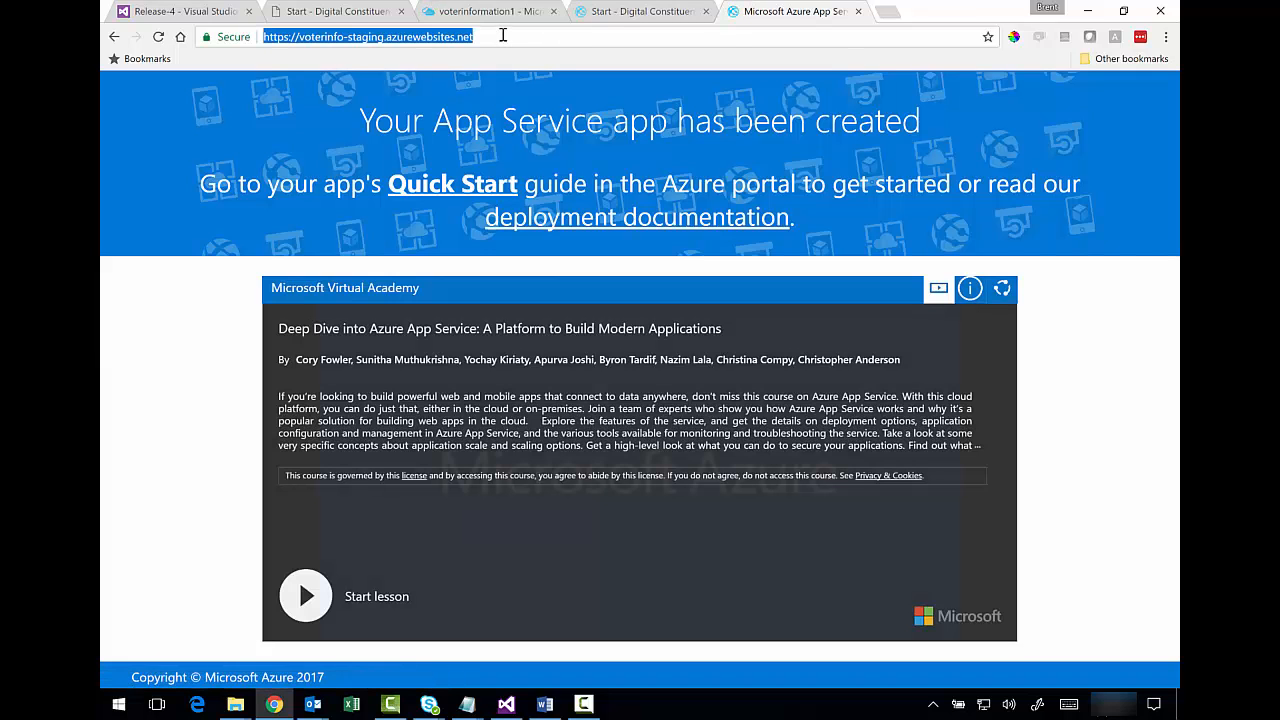
left_click(613, 12)
left_click(512, 37)
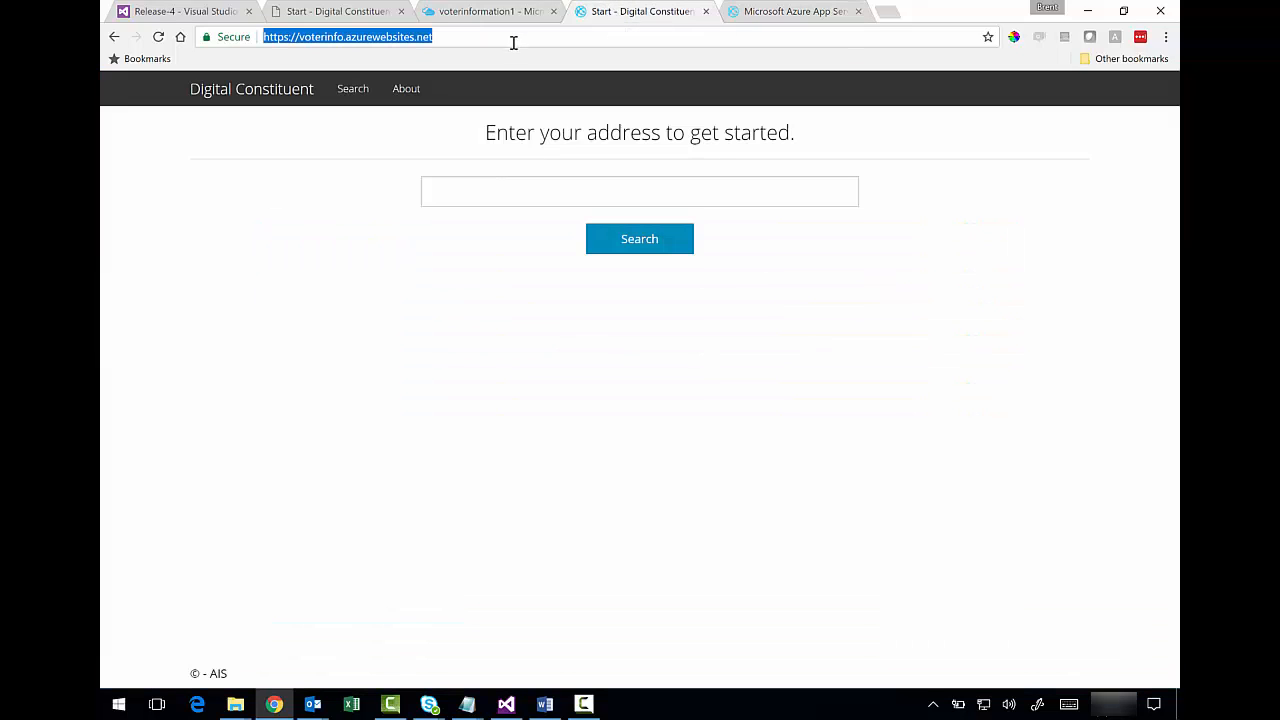
left_click(471, 193)
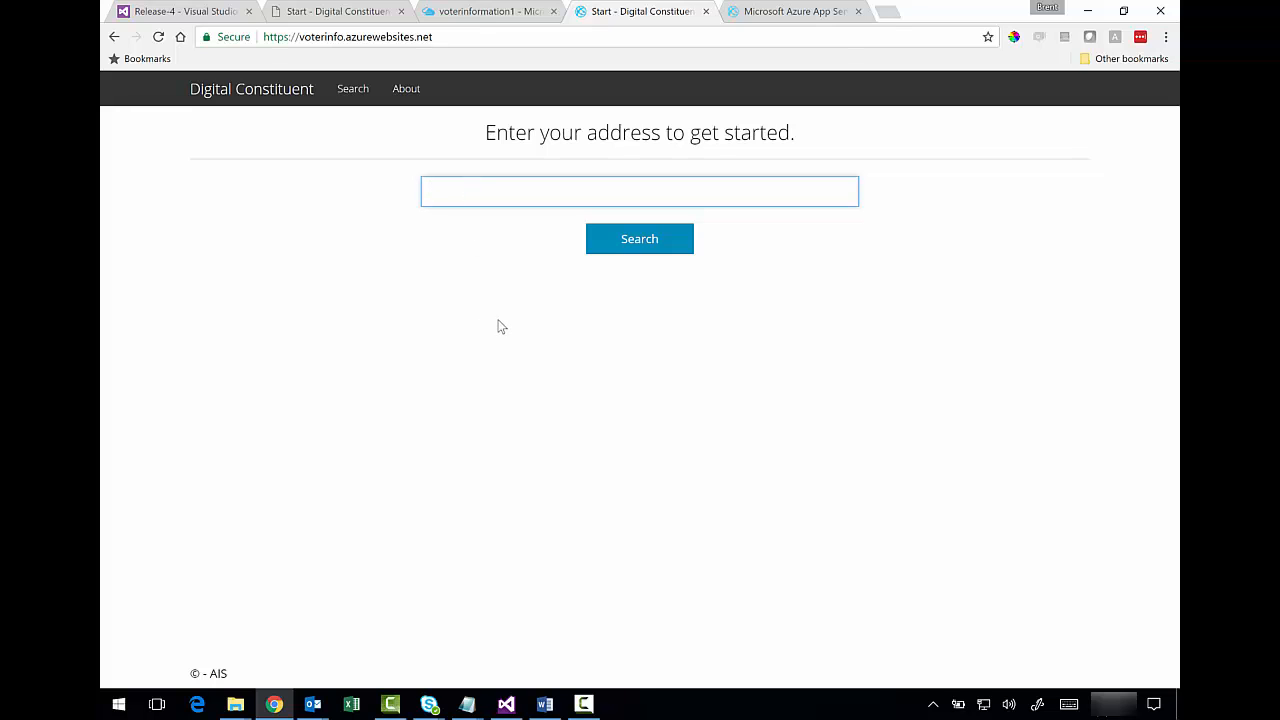
key("ctrl+1")
left_click(243, 394)
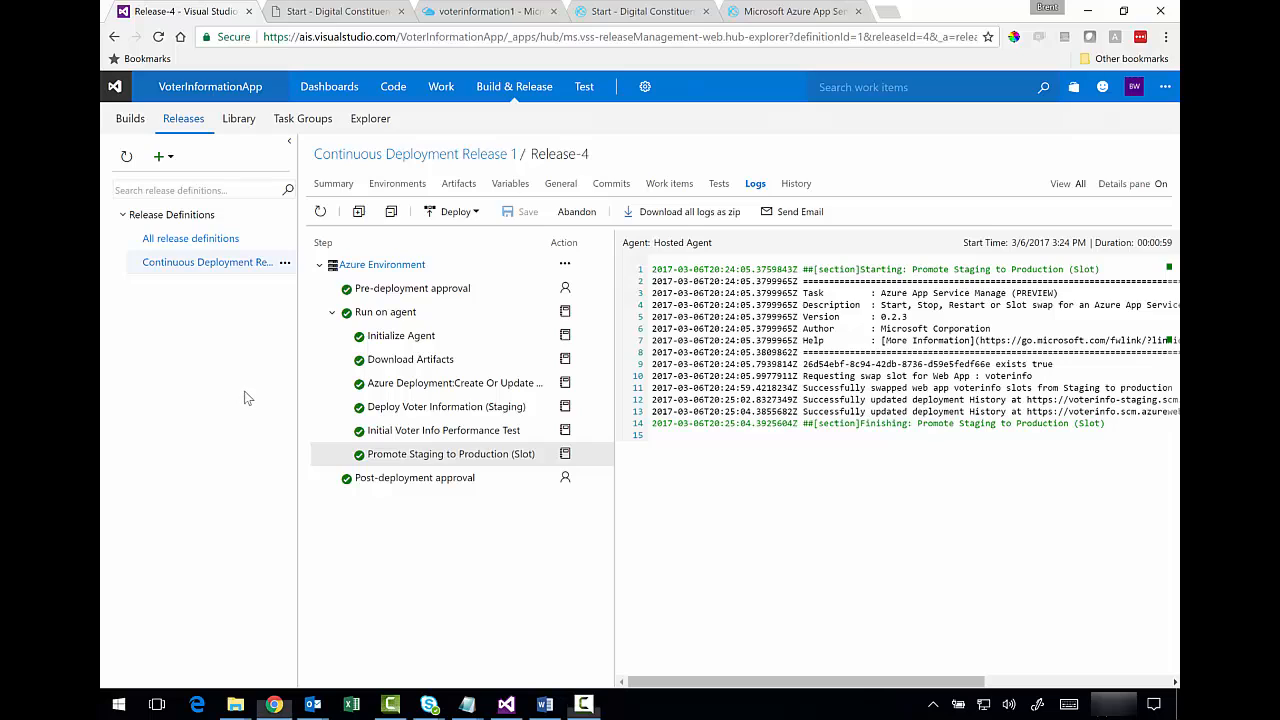
- Enable the Continuous Deployment trigger with Voter Information CI Build as the artifact source
left_click(285, 264)
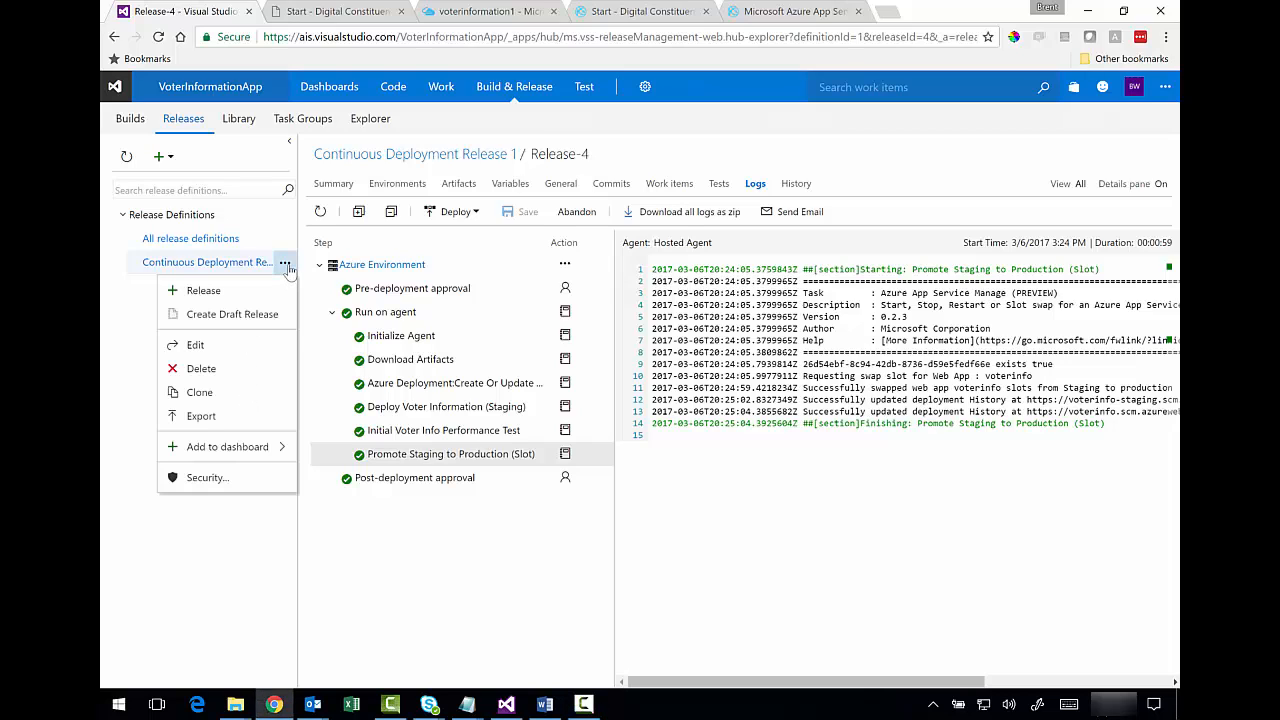
left_click(226, 348)
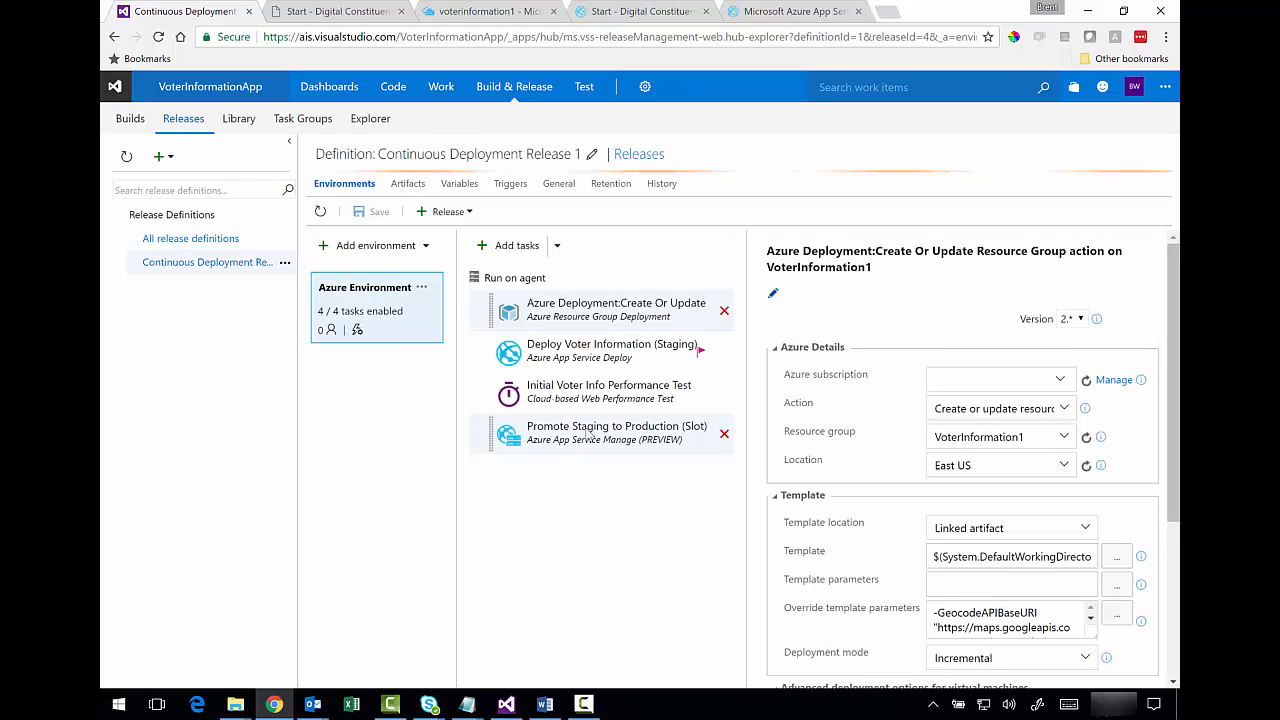
left_click(509, 185)
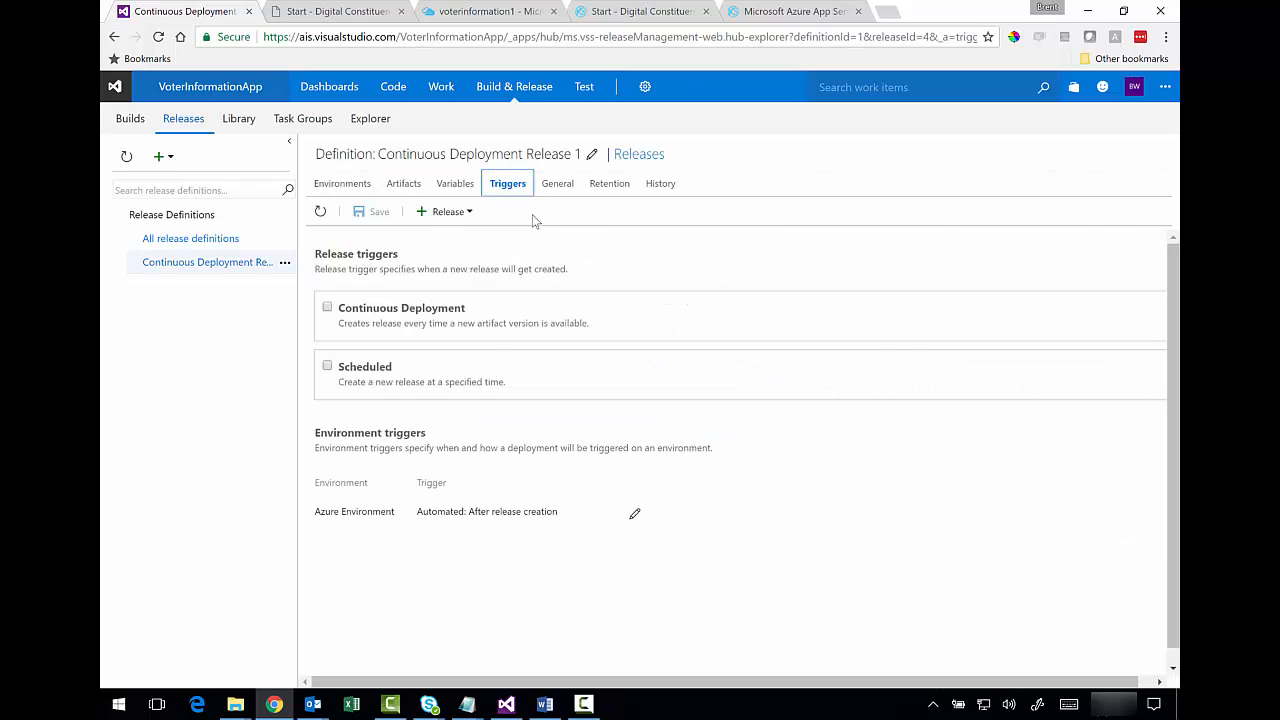
left_click(327, 308)
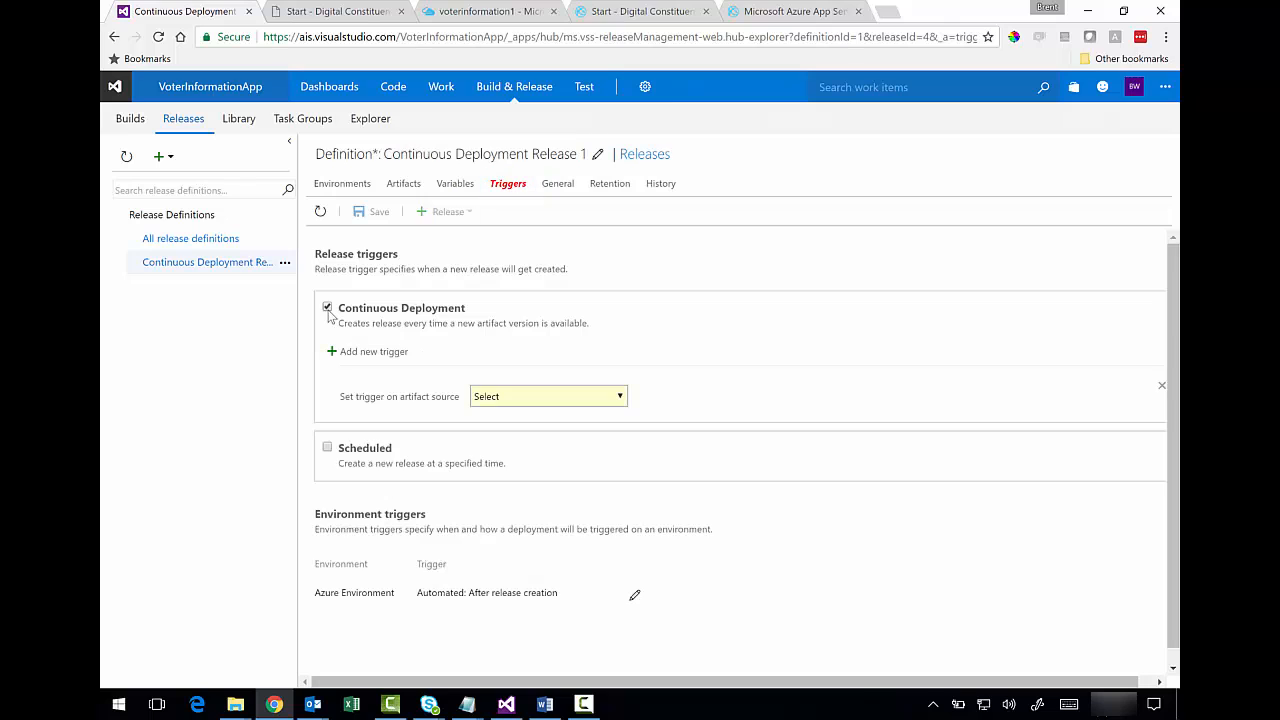
left_click(619, 398)
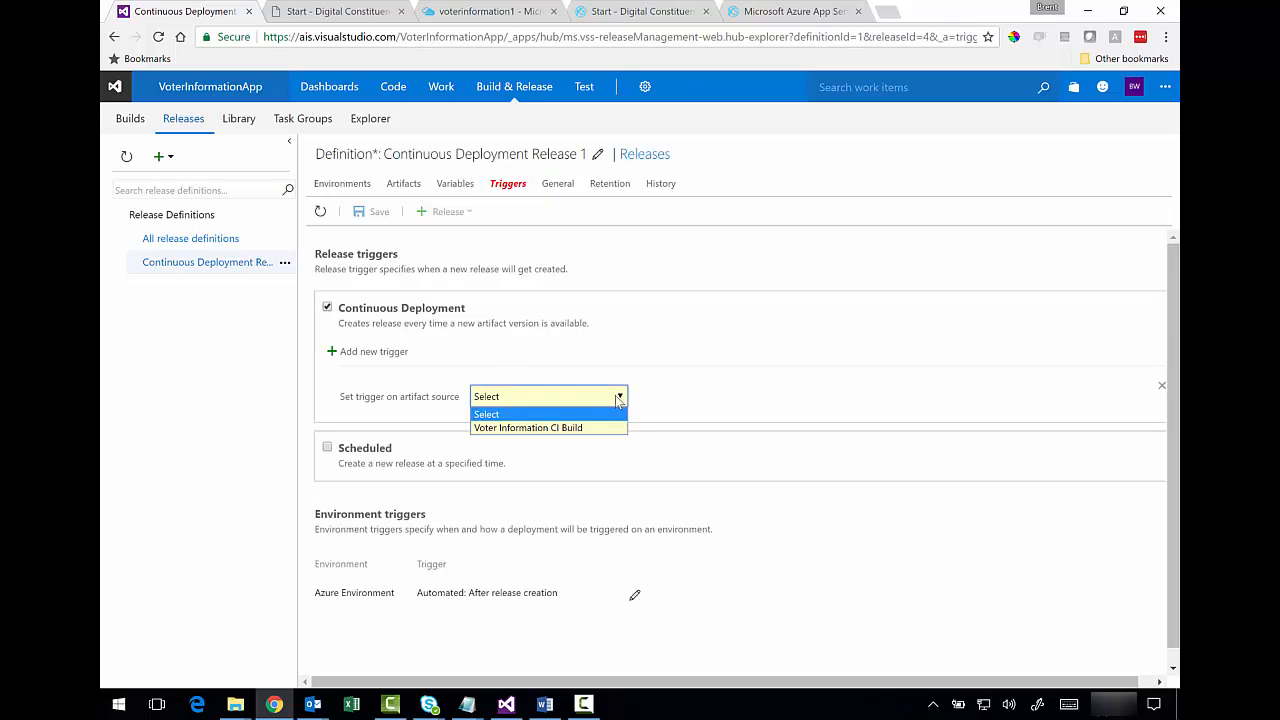
left_click(591, 427)
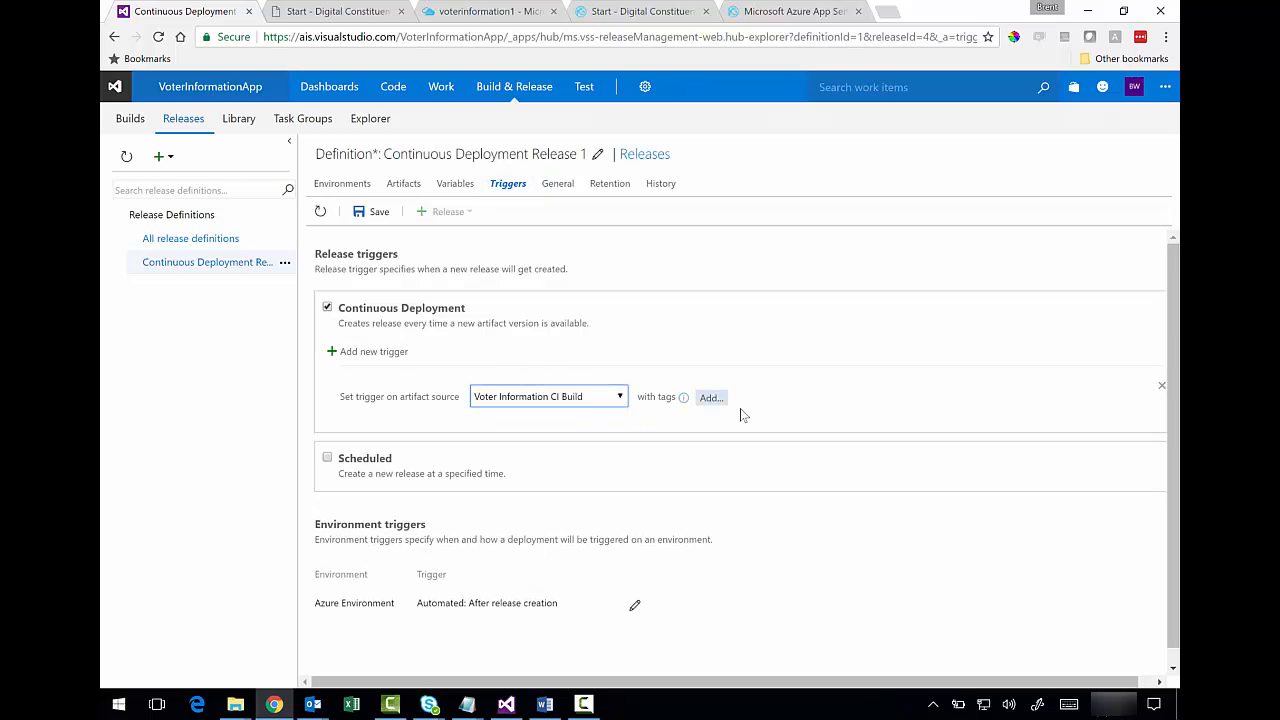
- Save the release definition with a comment and return to its releases list
left_click(370, 216)
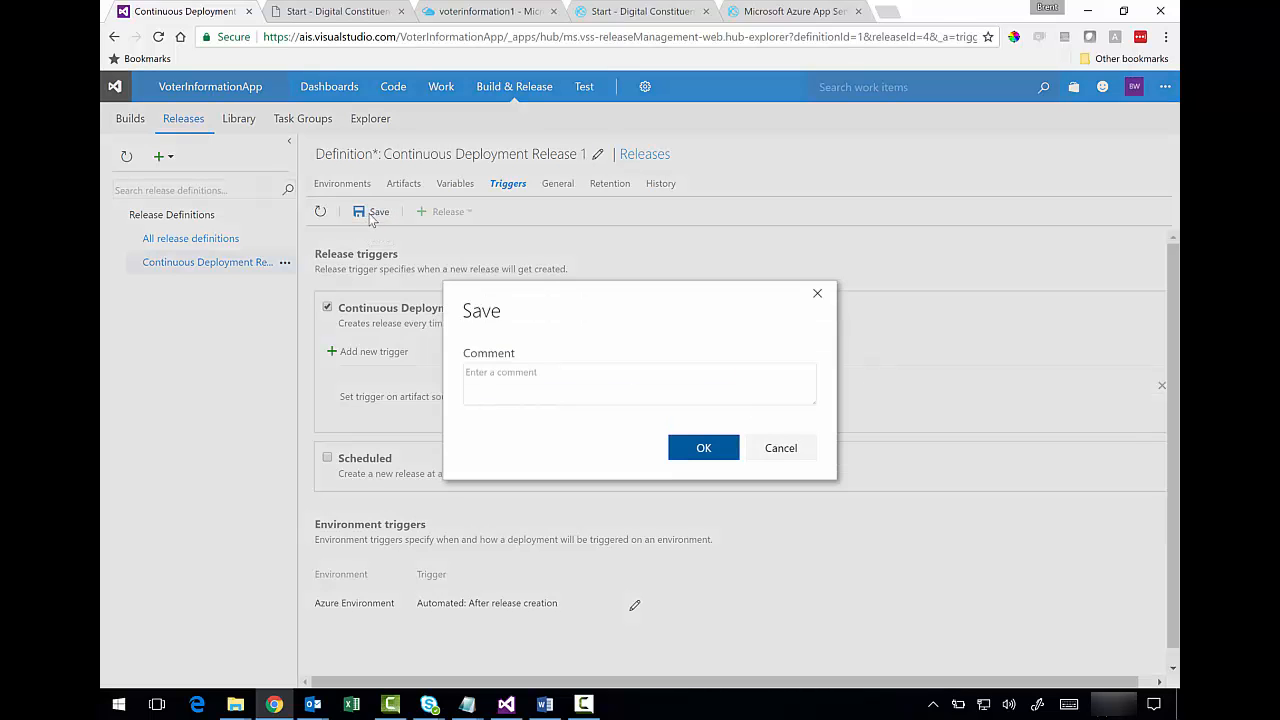
left_click(549, 376)
type("A")
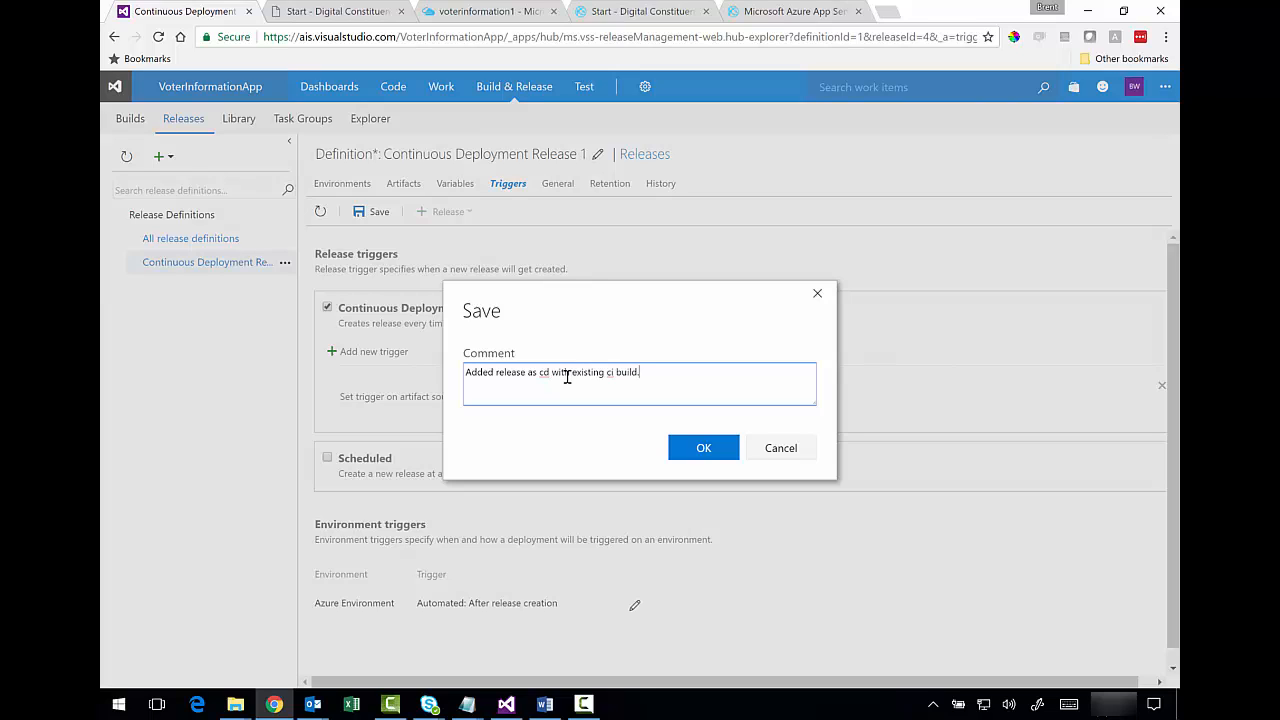
left_click(689, 452)
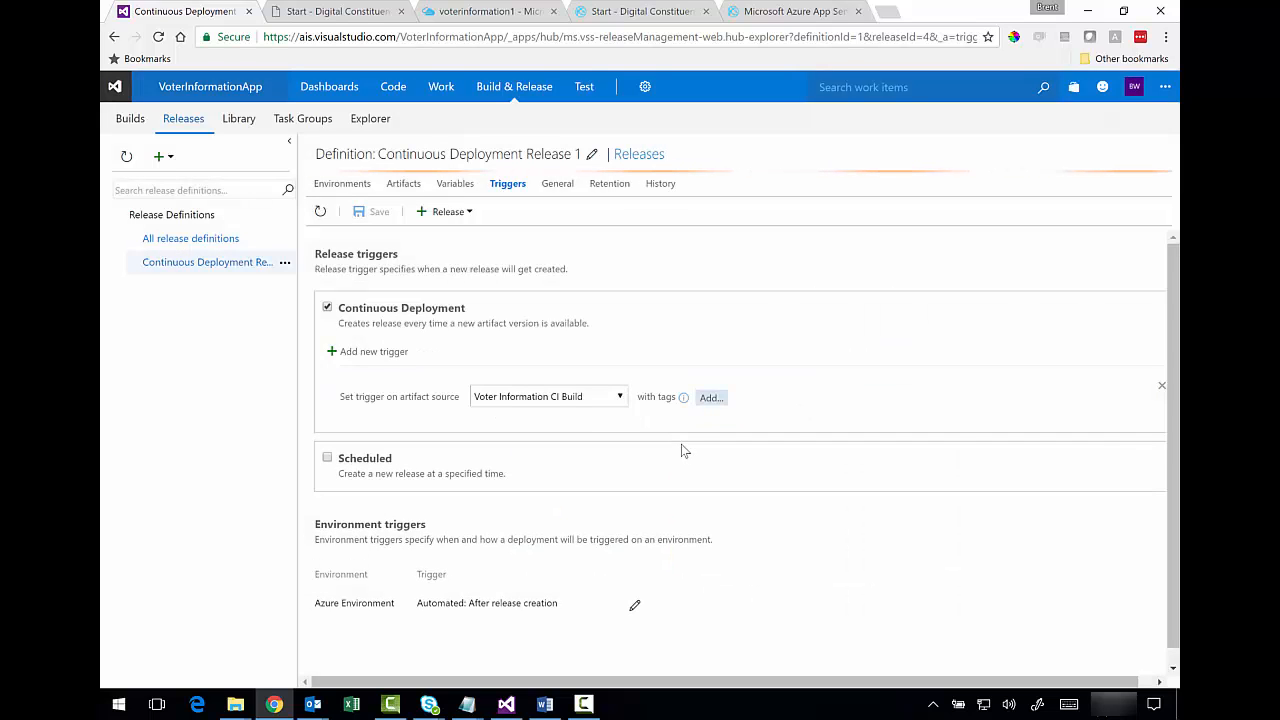
left_click(348, 186)
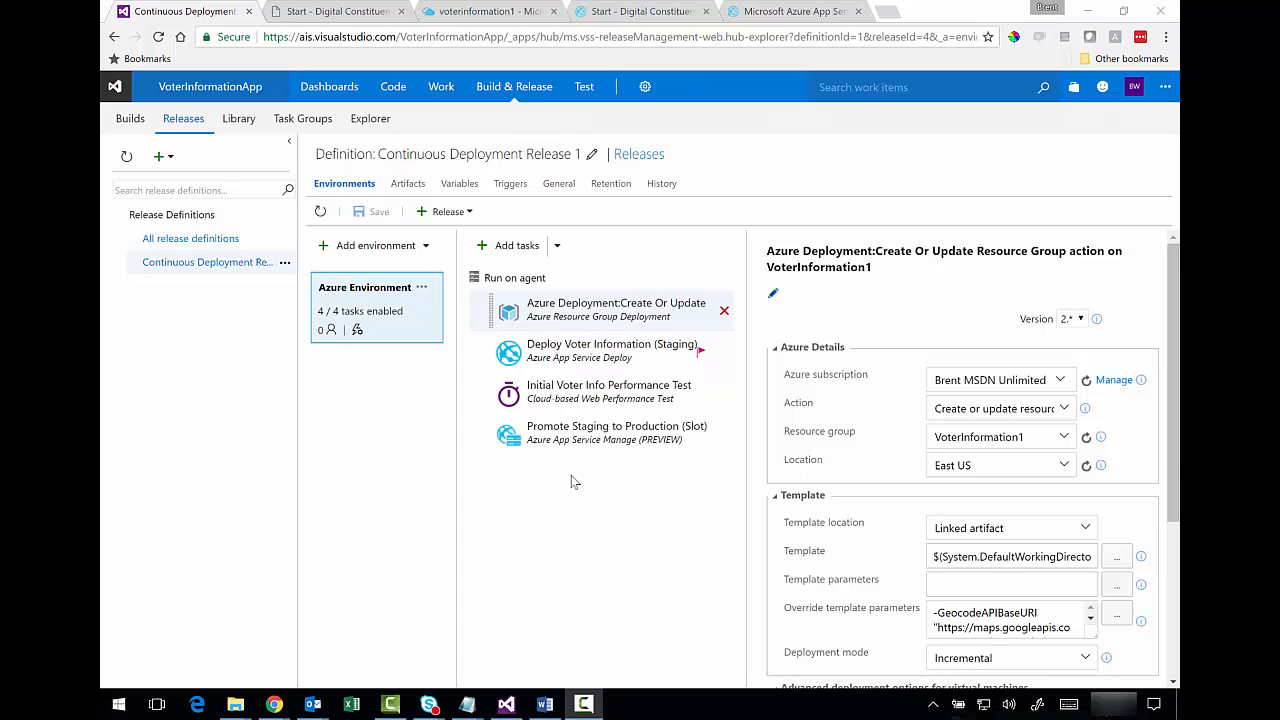
left_click(637, 156)
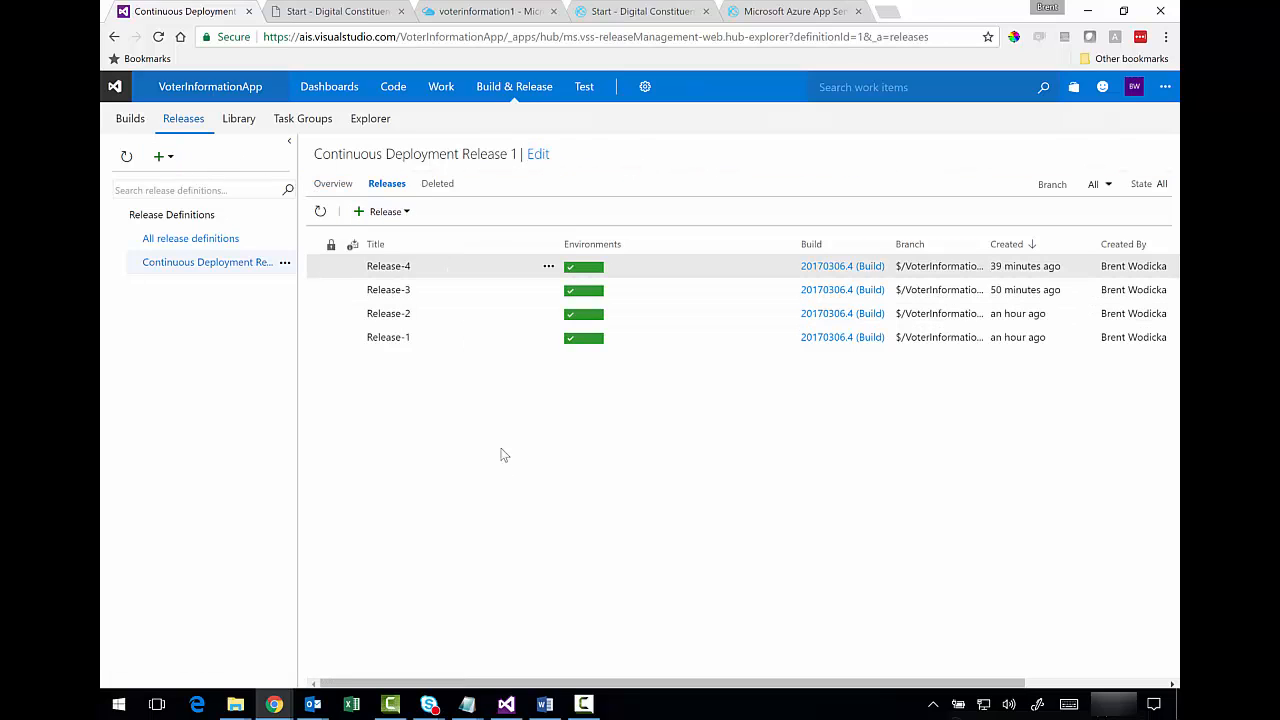
left_click(506, 704)
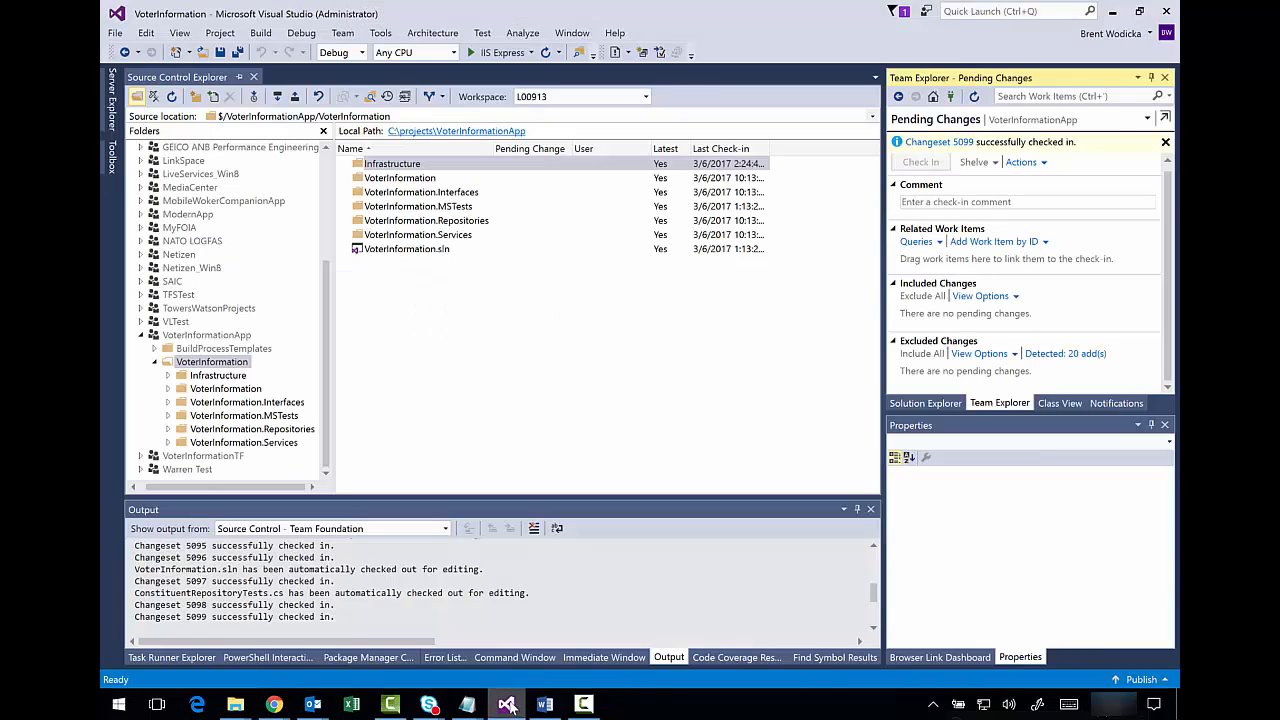
- Open Views > _Layout.cshtml of the VoterInformation project in Solution Explorer
left_click(910, 402)
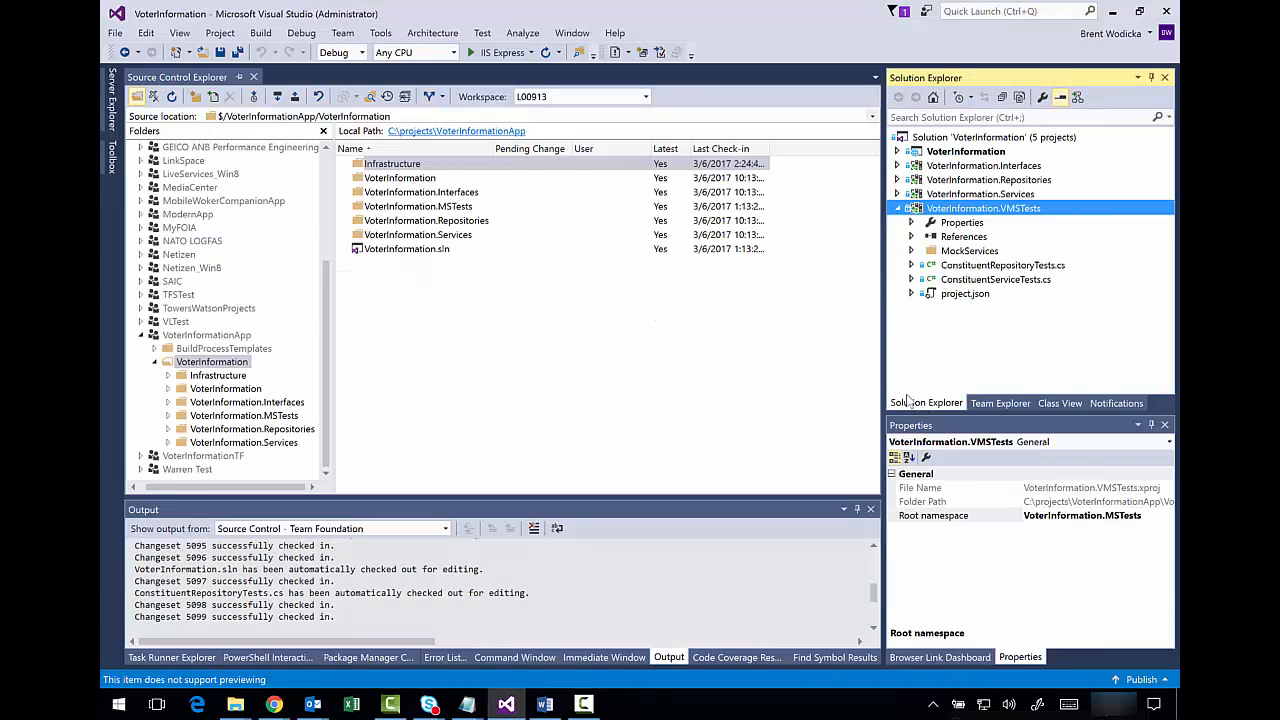
left_click(897, 208)
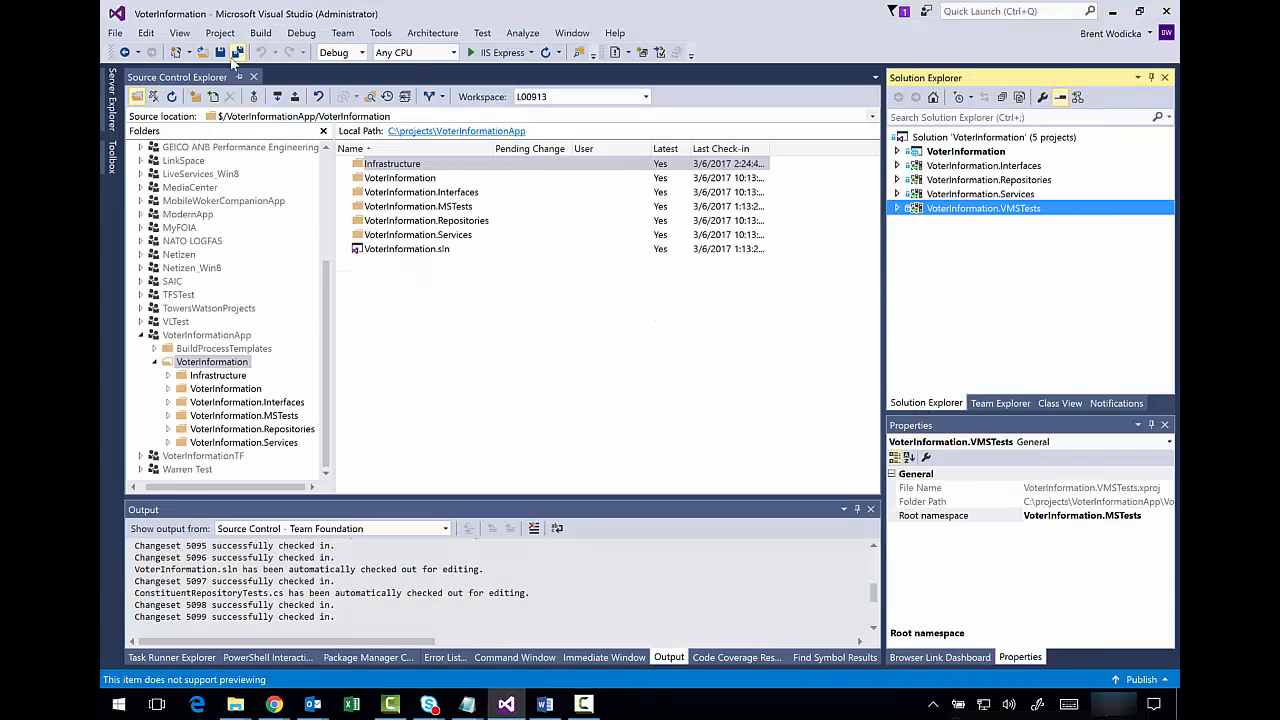
left_click(254, 78)
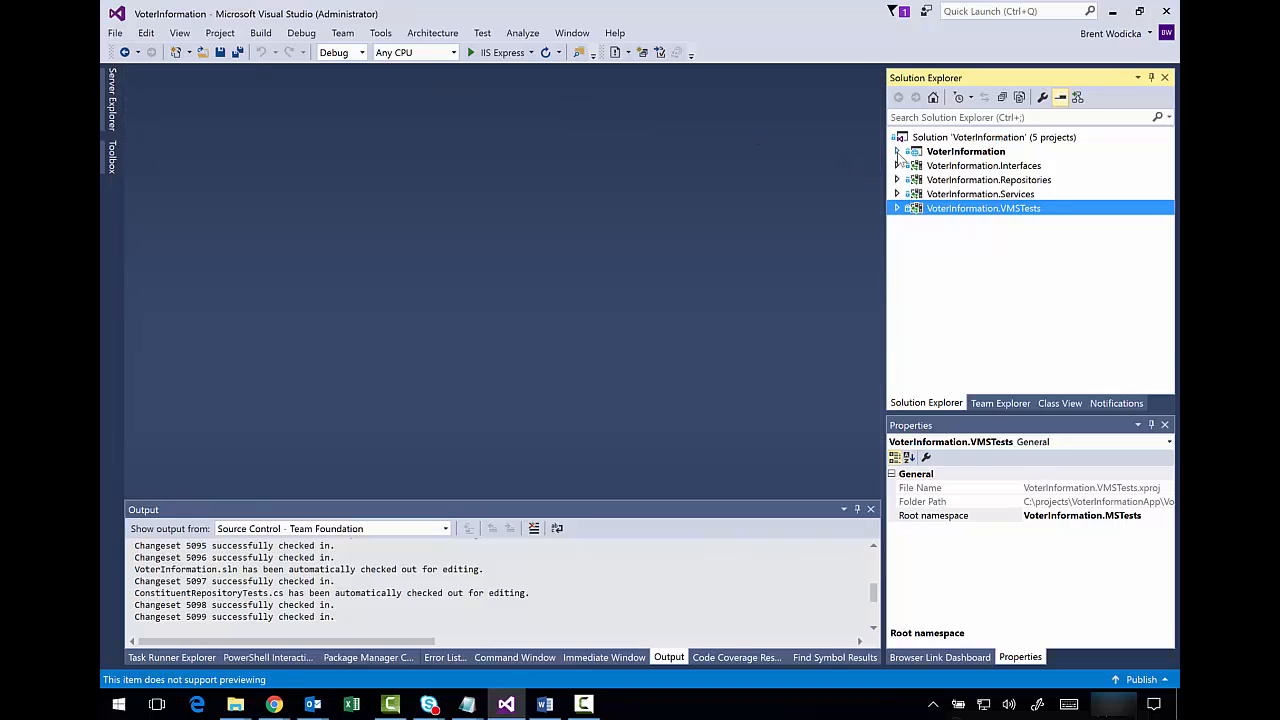
left_click(897, 152)
left_click(911, 237)
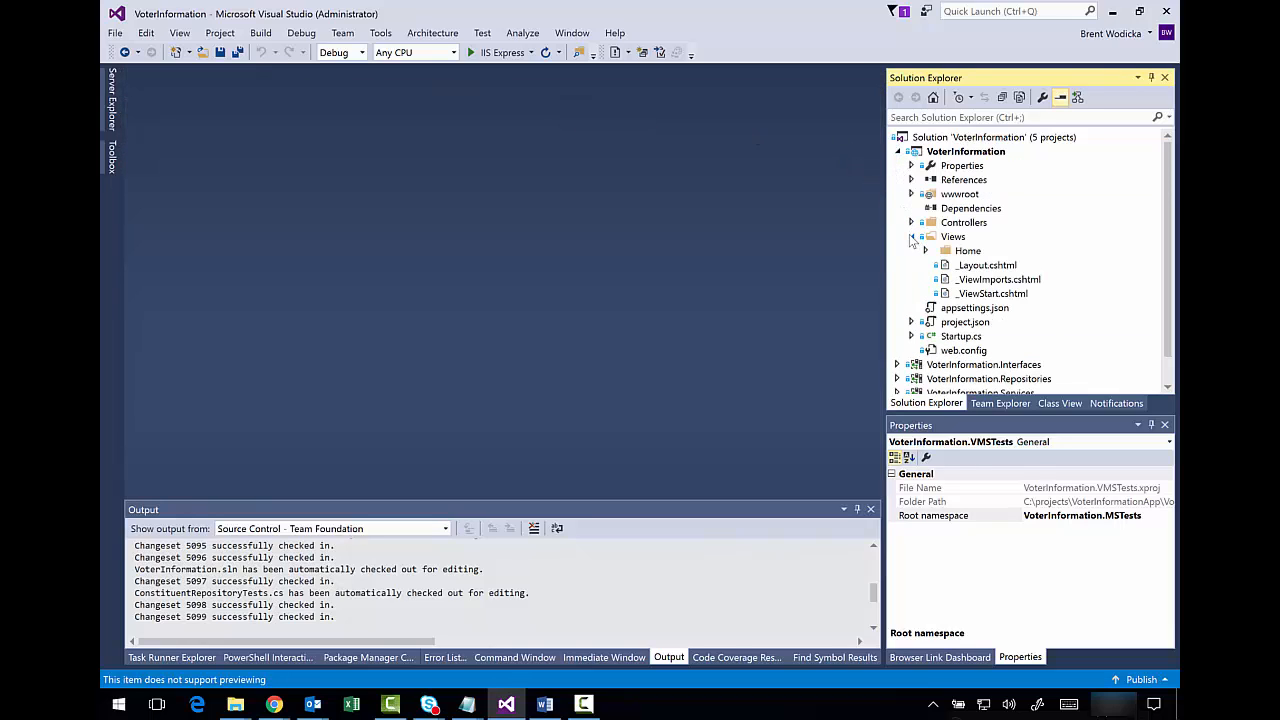
left_click(968, 266)
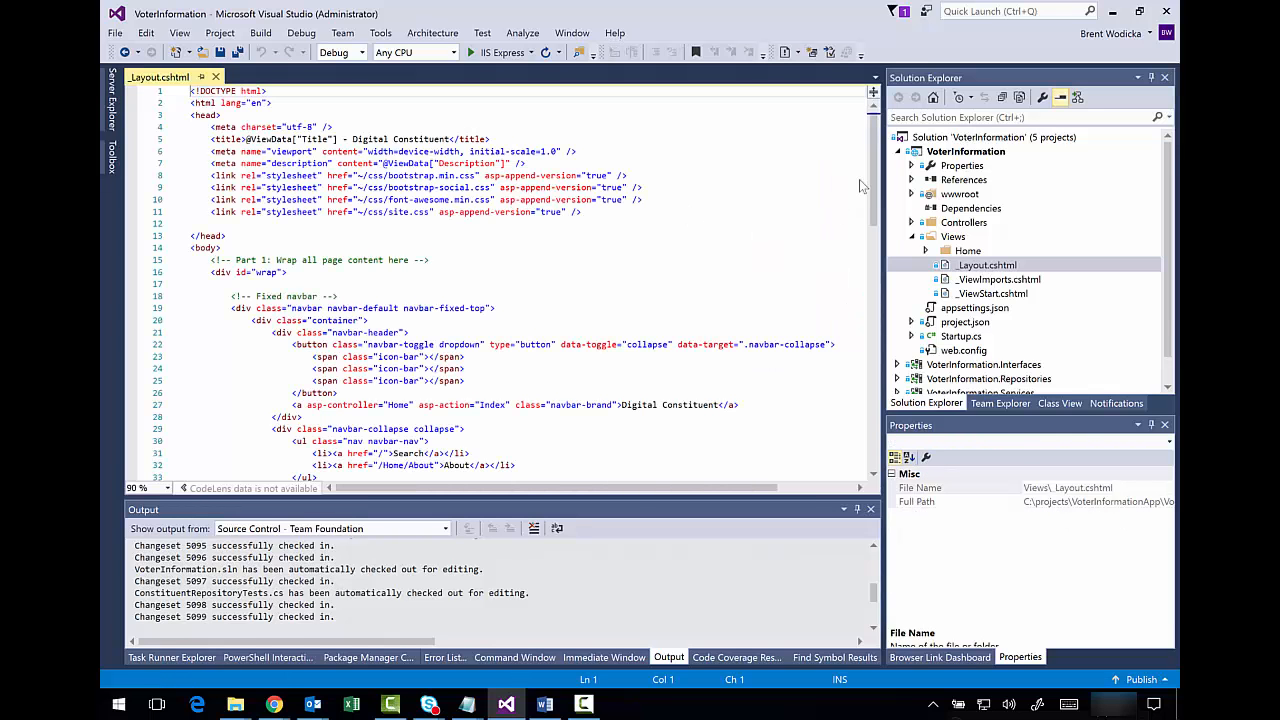
left_click_drag(875, 174, 878, 272)
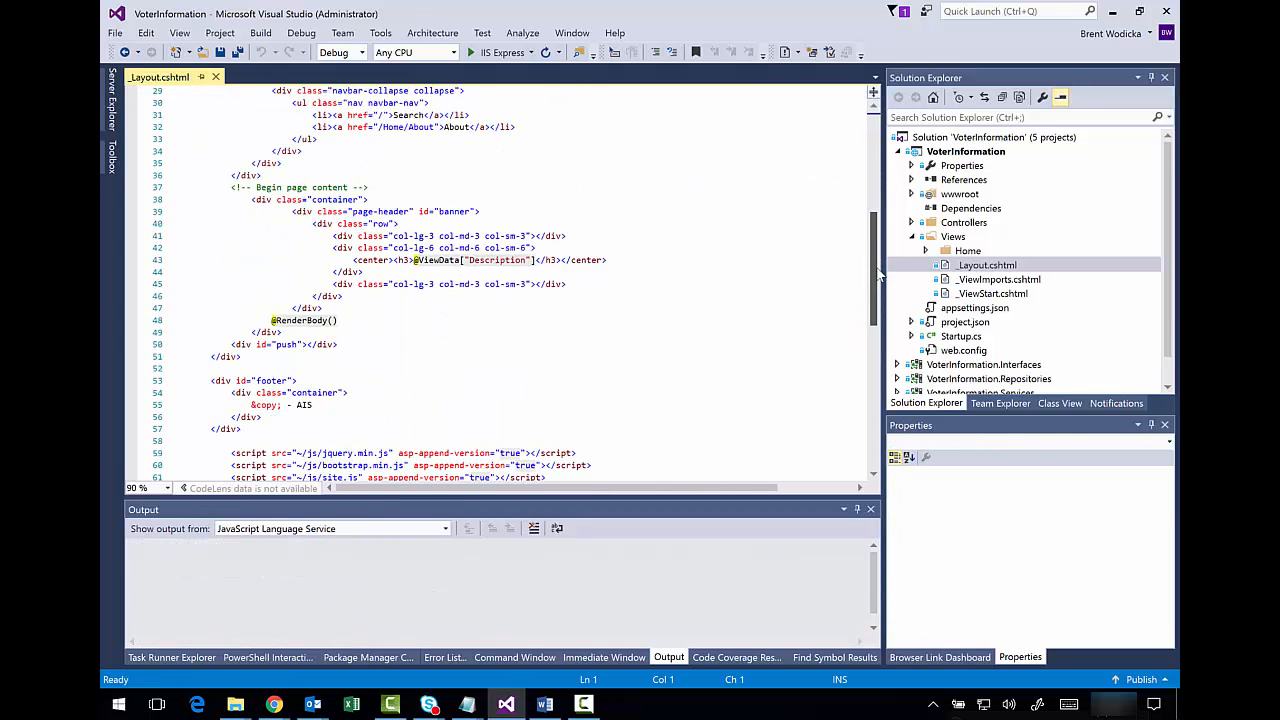
left_click(770, 260)
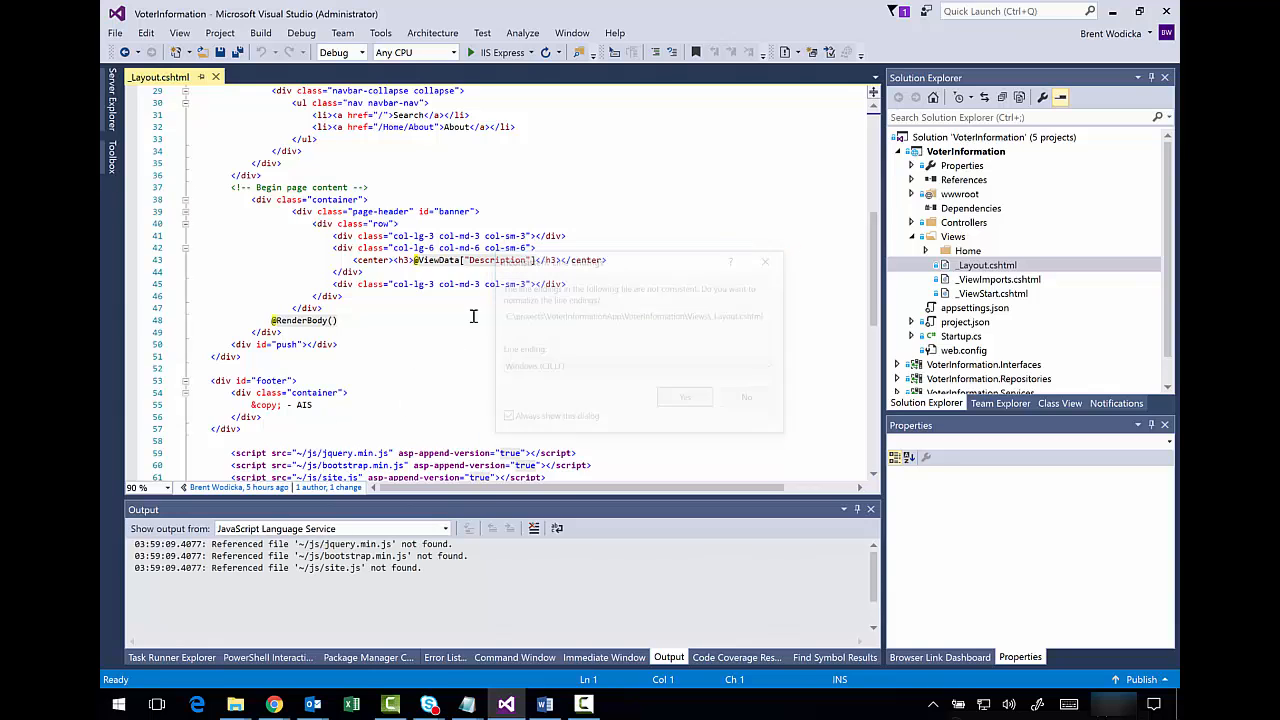
- Append ' / Voter Information Application' after 'AIS' in the footer and save the file
left_click(359, 408)
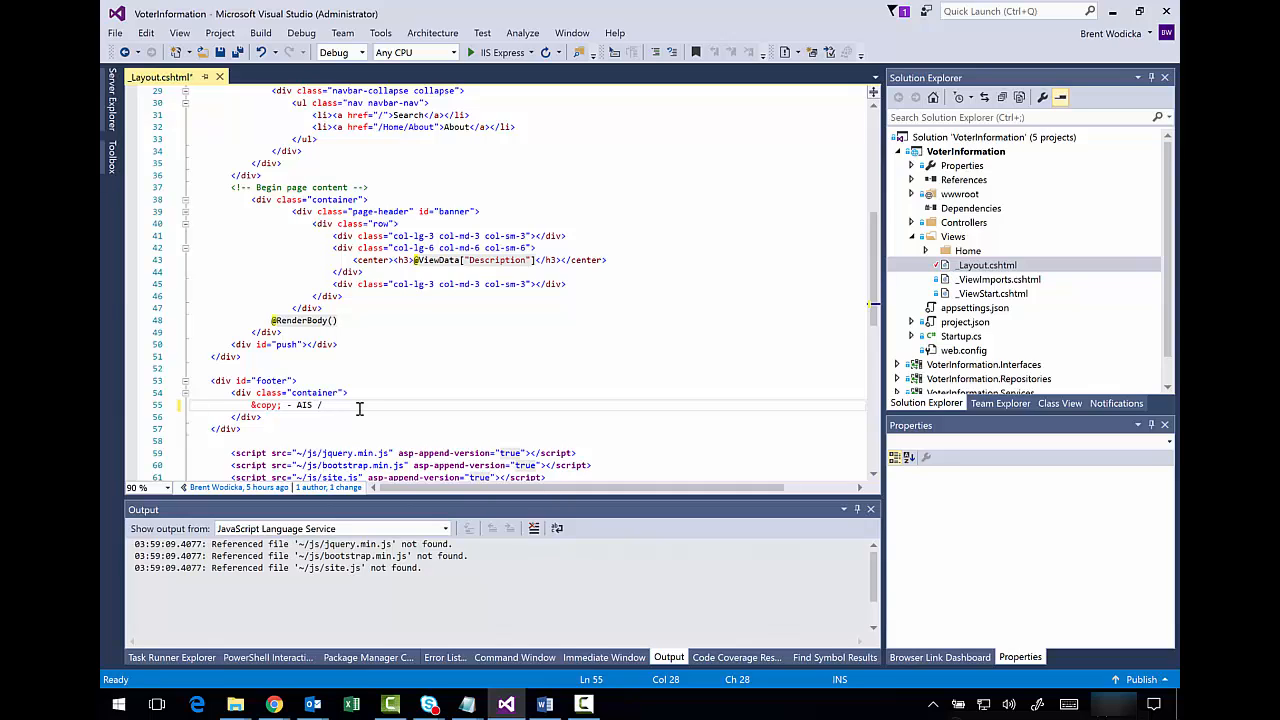
type("/ Dig")
type("ation Application")
left_click_drag(483, 403, 296, 405)
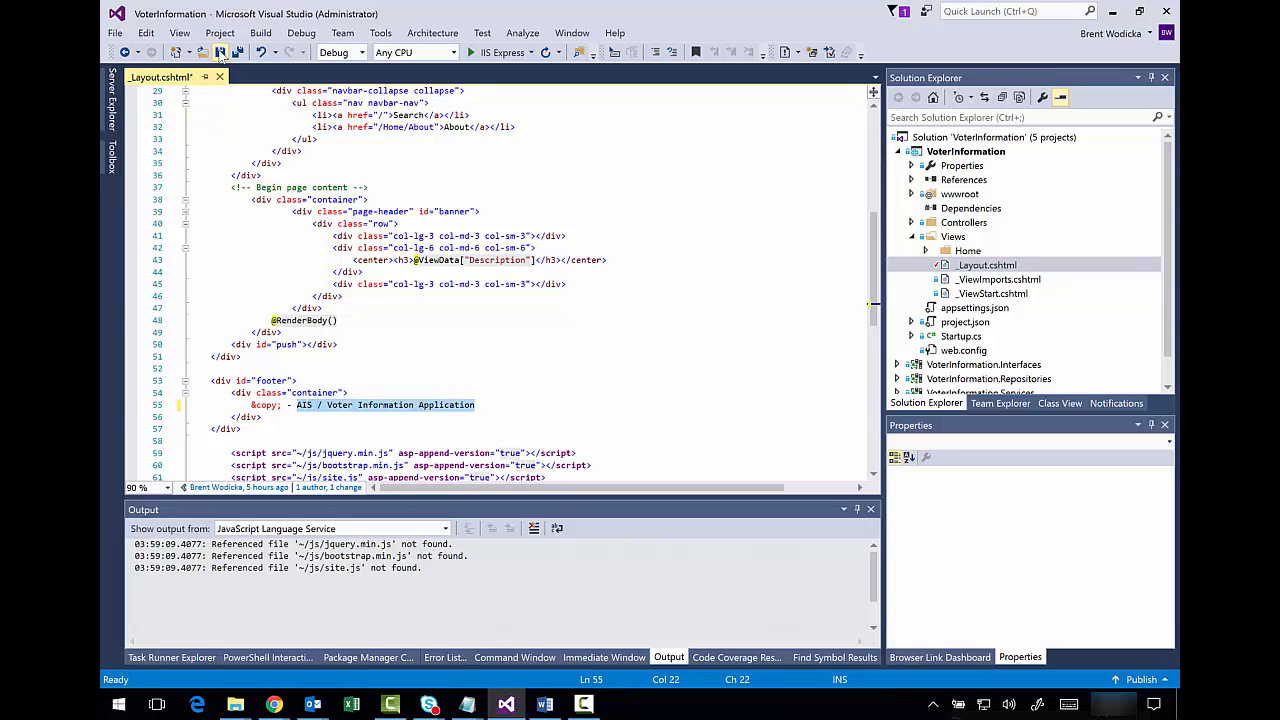
key("ctrl+s")
left_click(357, 379)
left_click(513, 408)
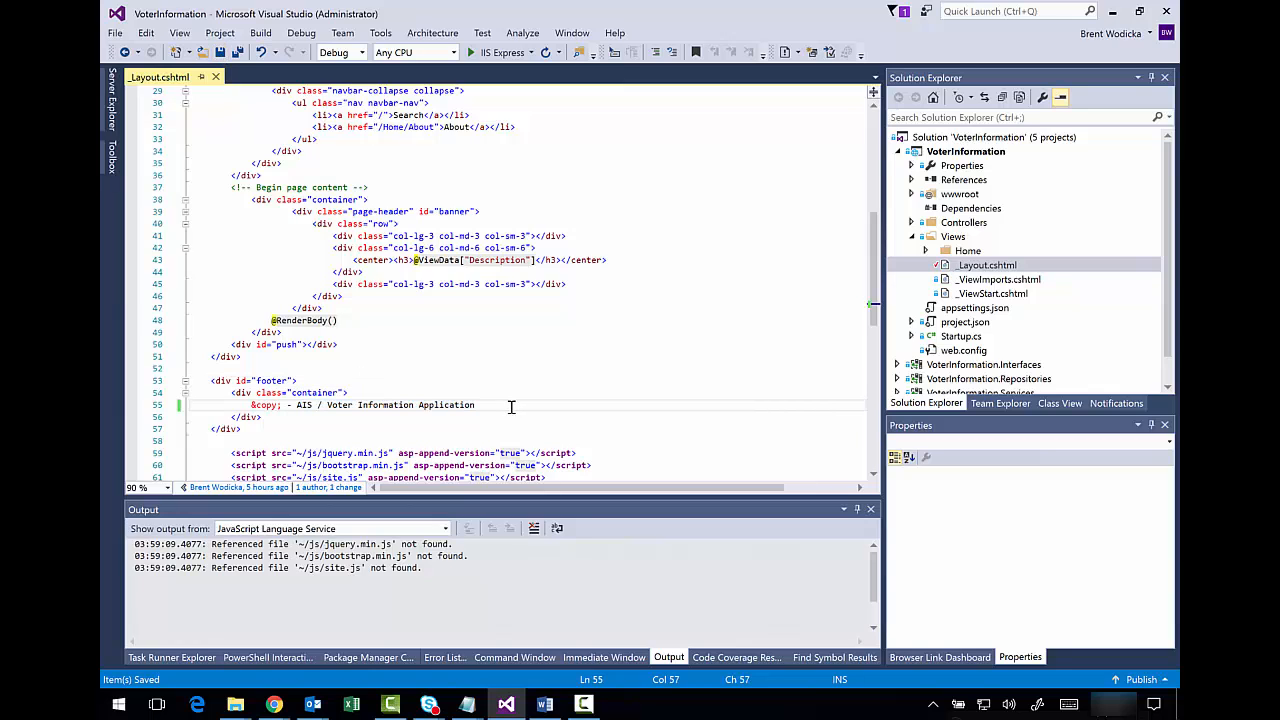
left_click(988, 267)
right_click(988, 267)
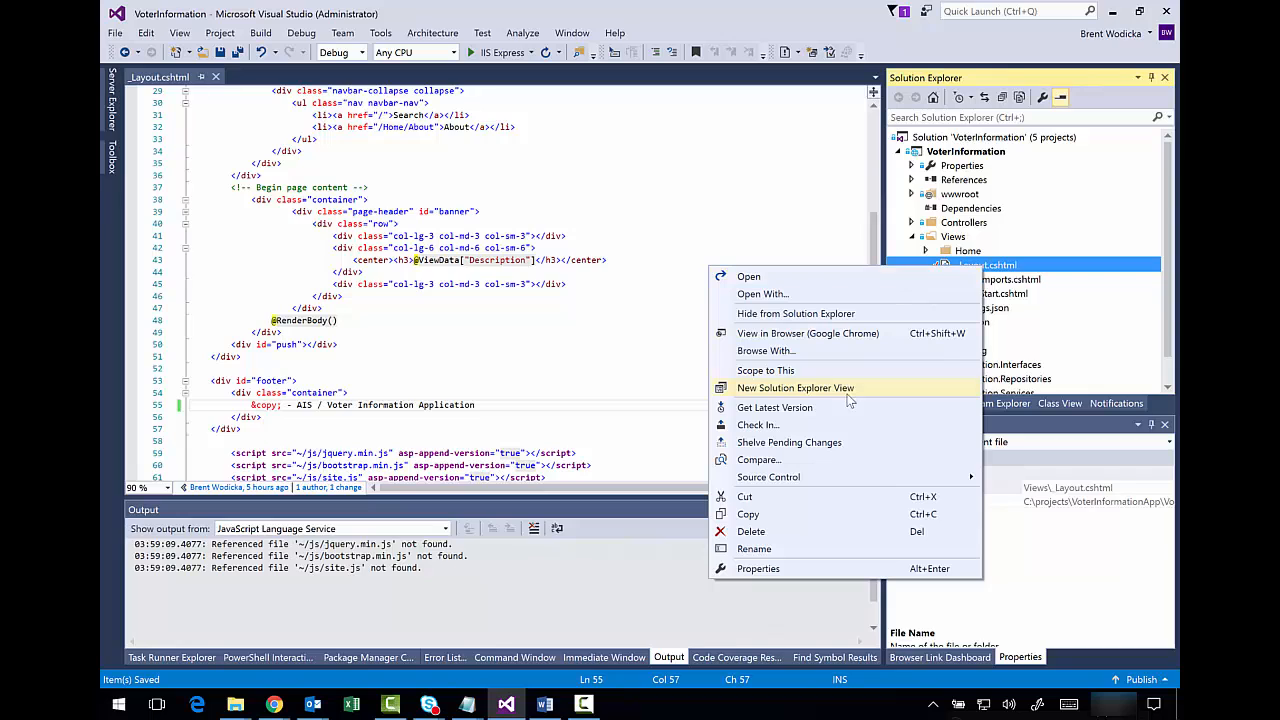
- Check in the _Layout.cshtml footer edit with a copyright-text comment, confirming the single item
left_click(843, 425)
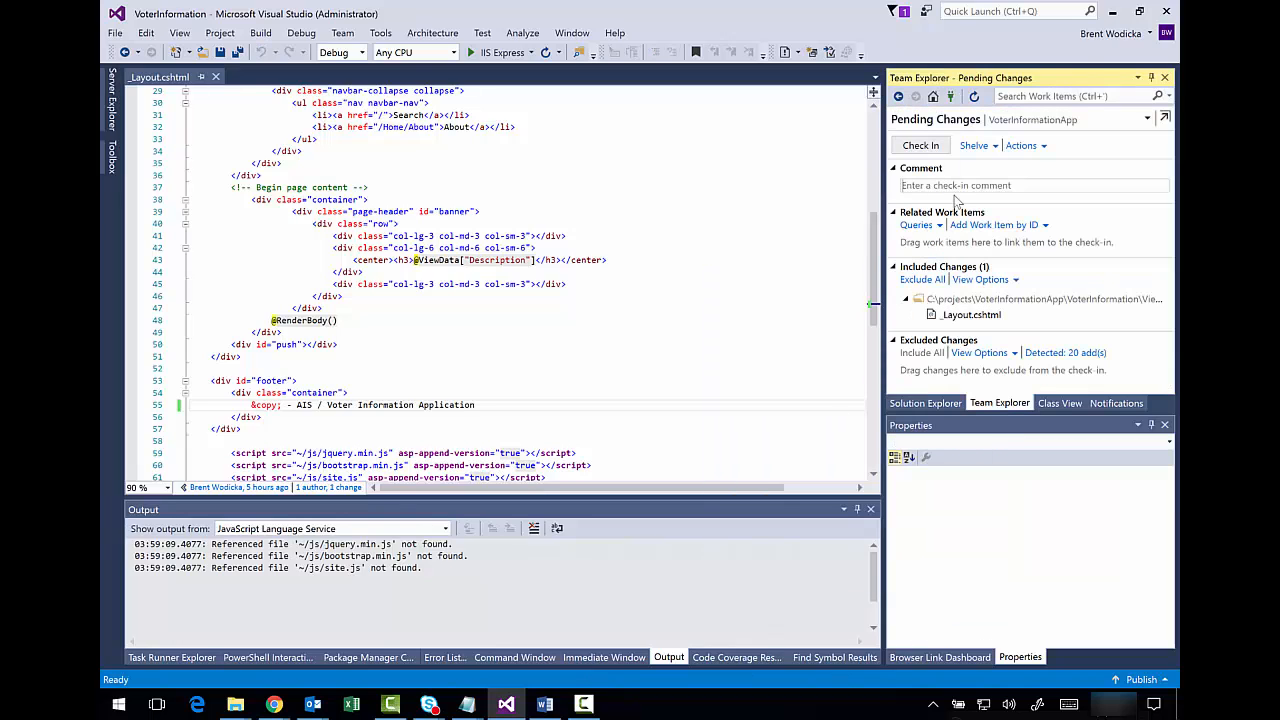
left_click(954, 193)
type("small change to copyright text.")
left_click(920, 145)
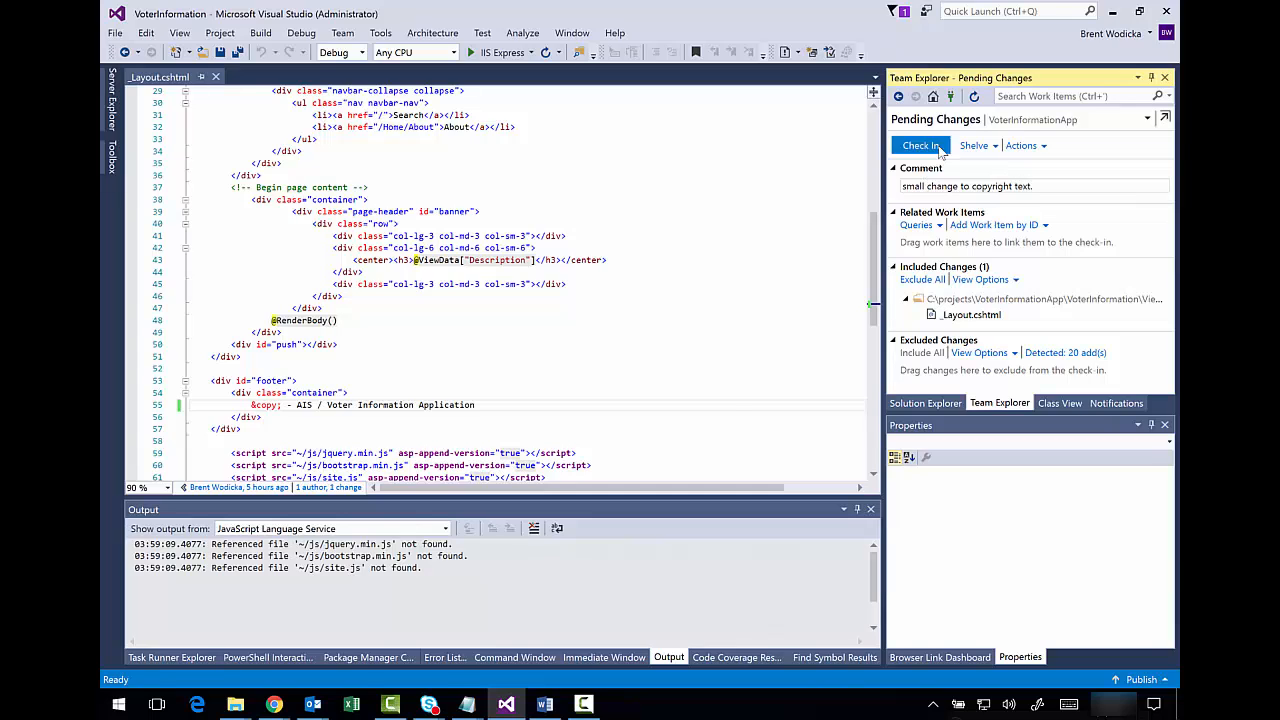
left_click(629, 377)
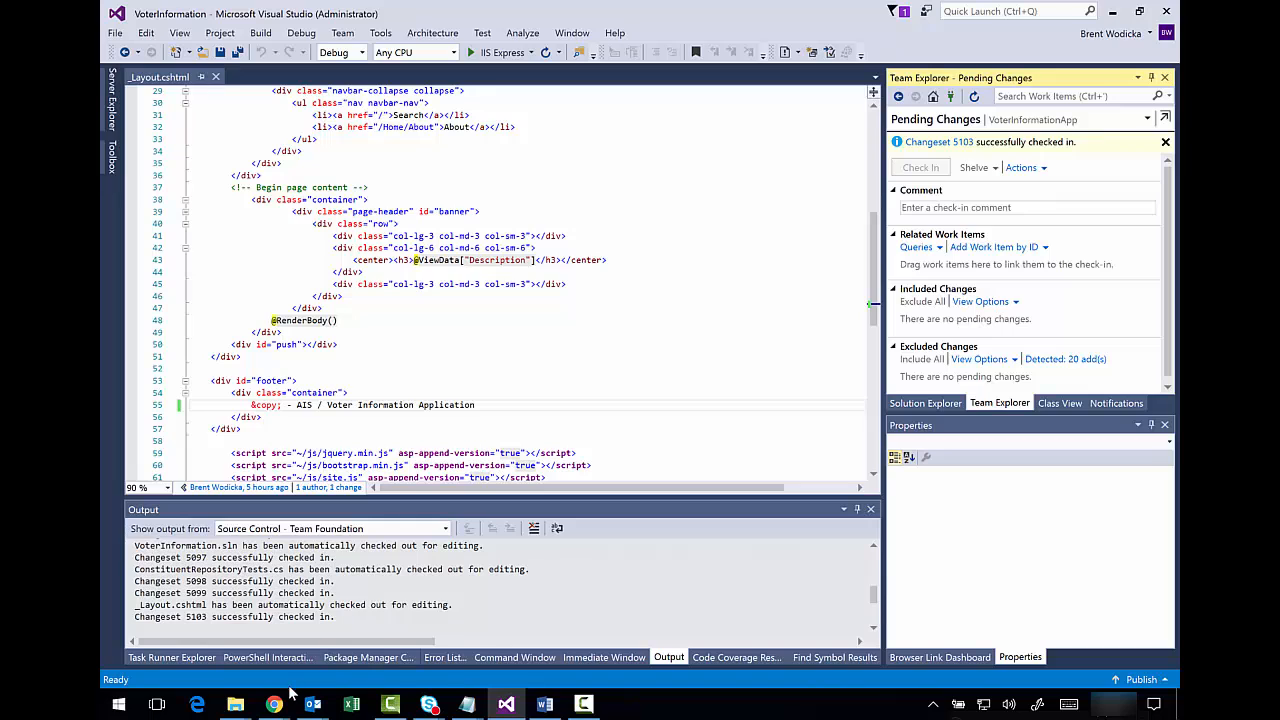
mouse_move(274, 705)
left_click(232, 672)
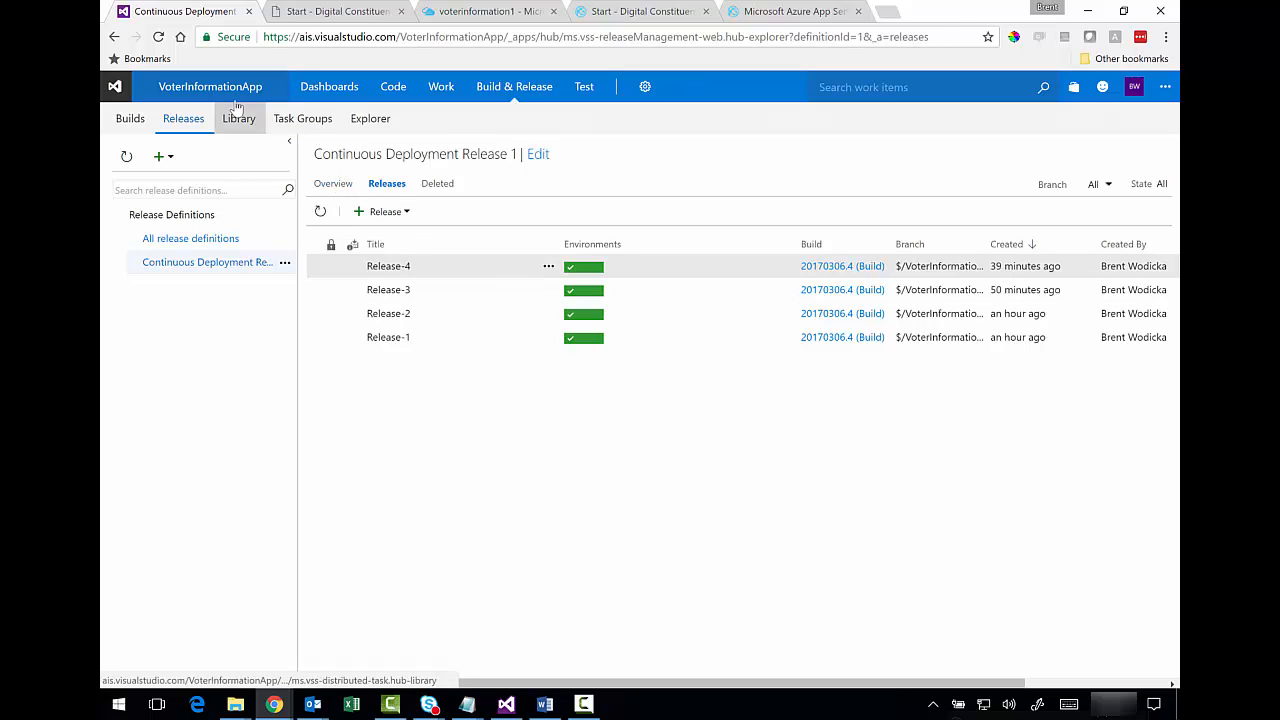
- Open the Build & Release Builds page in a new browser tab
mouse_move(505, 92)
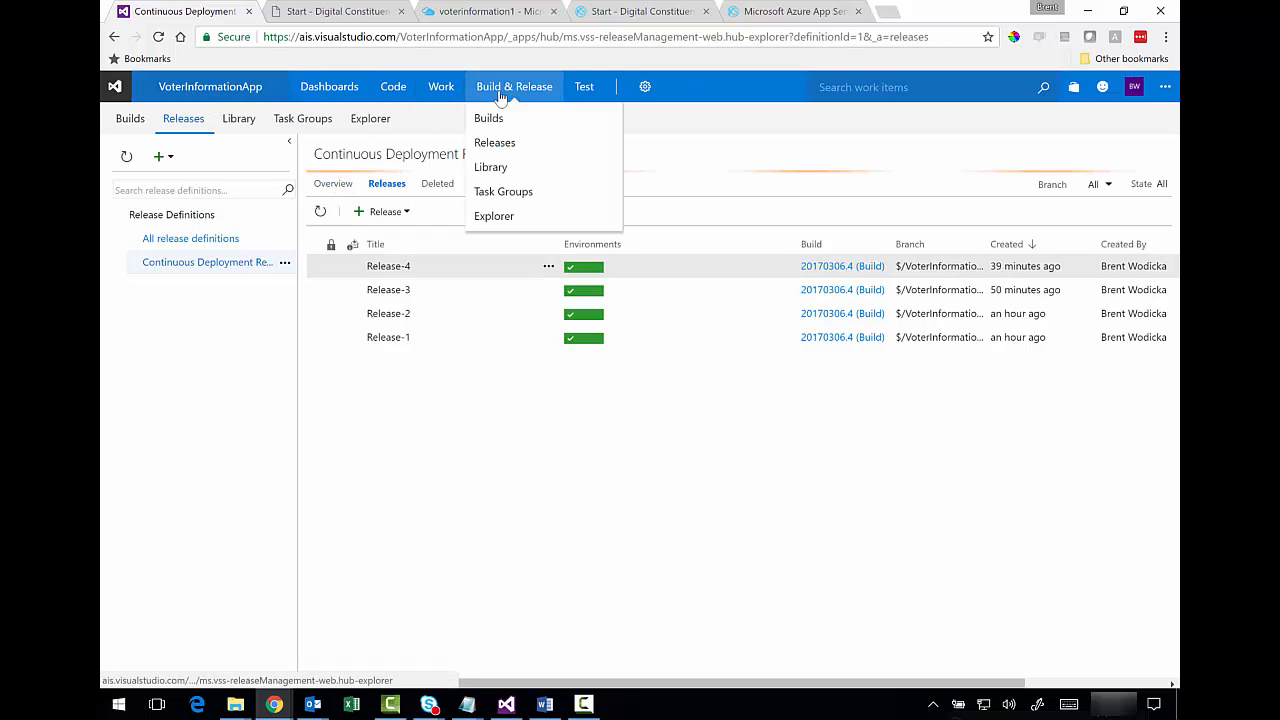
right_click(503, 120)
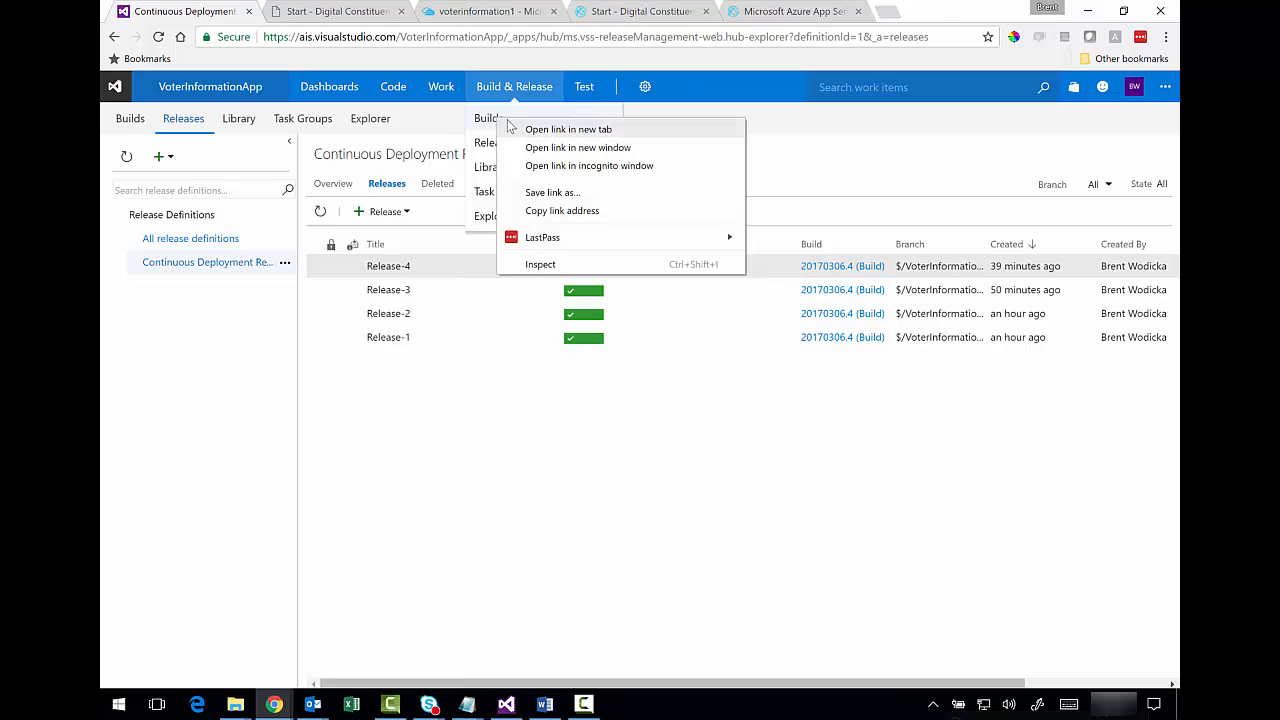
left_click(565, 127)
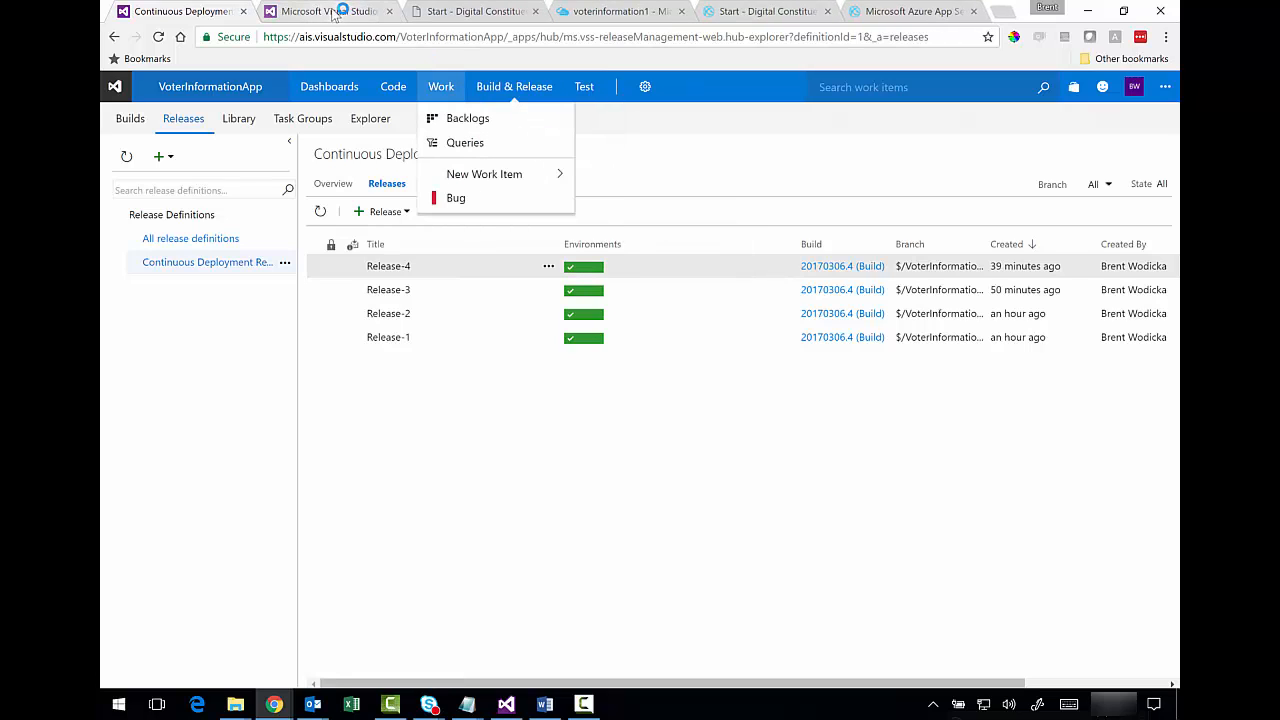
left_click(335, 12)
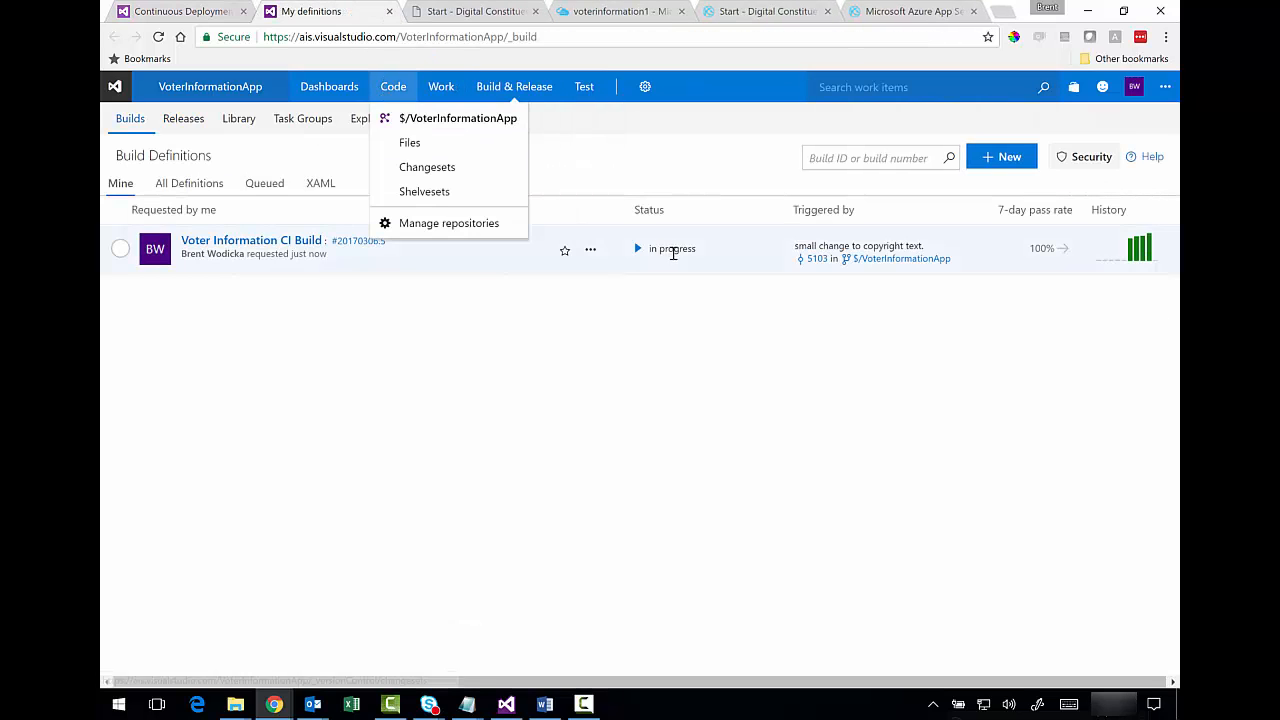
- Open Voter Information CI Build run 20170306.5 and review its succeeded summary
left_click(300, 243)
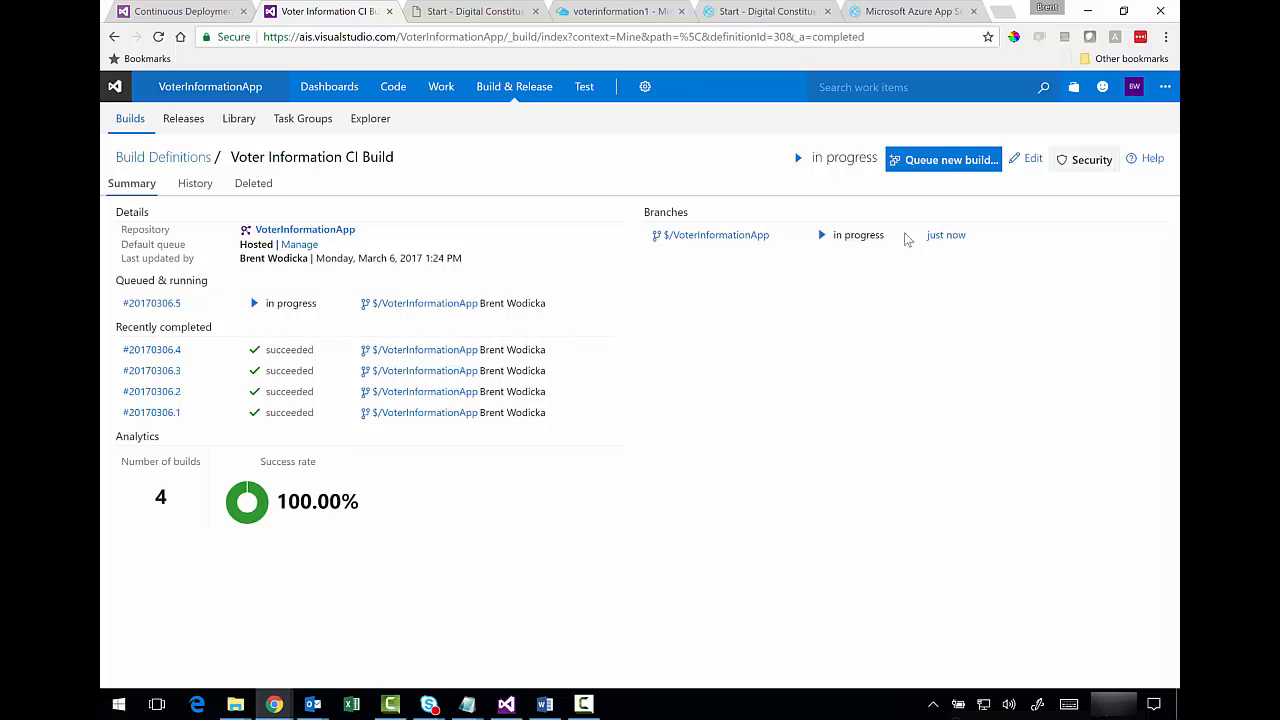
left_click(172, 306)
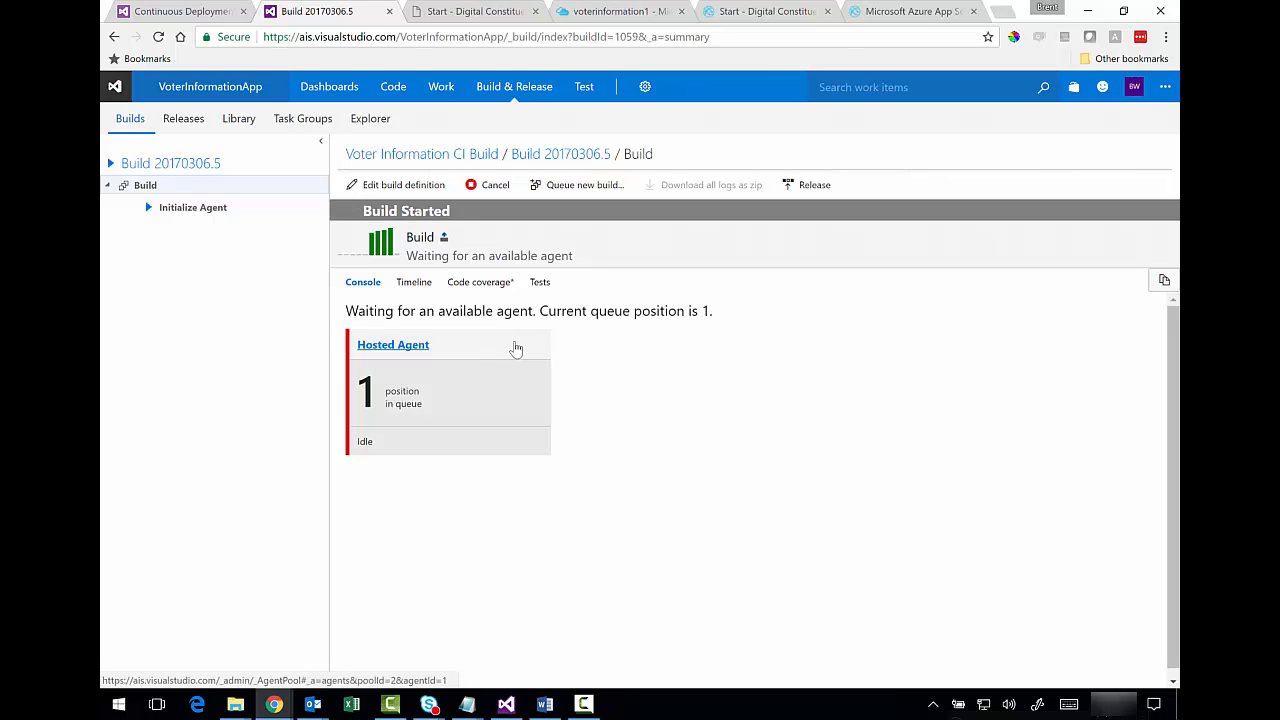
left_click(193, 210)
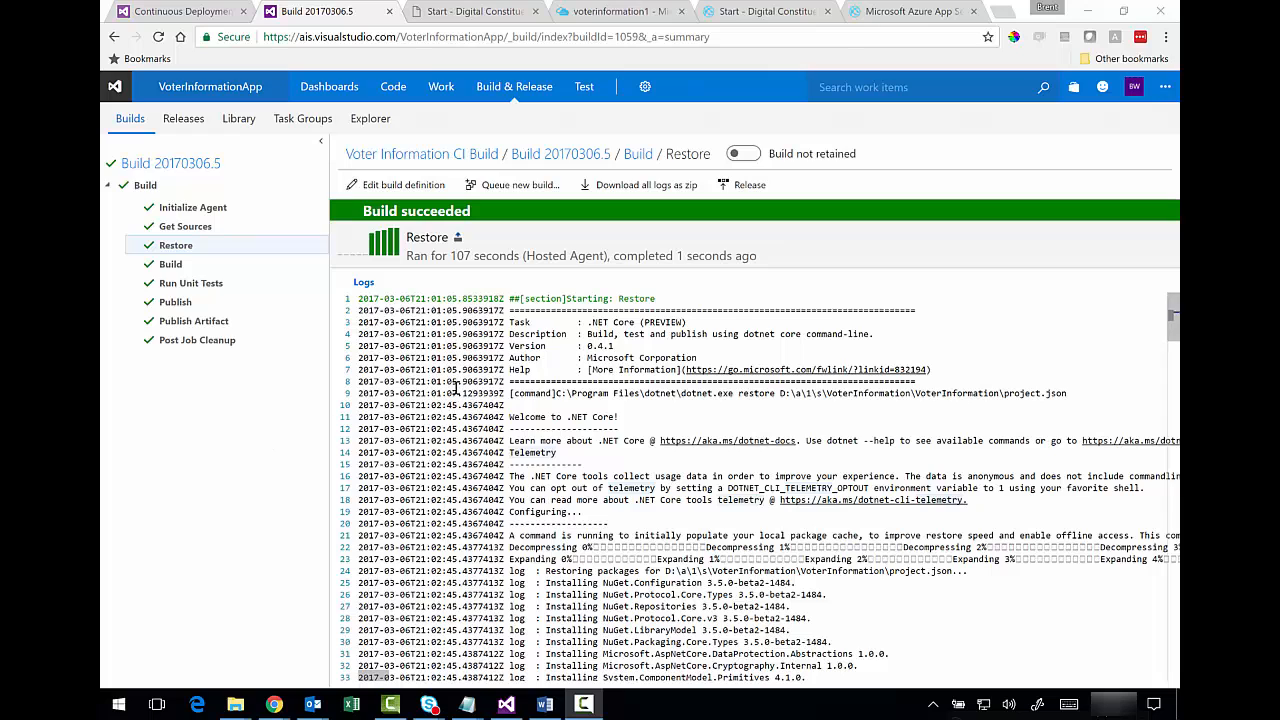
left_click(210, 166)
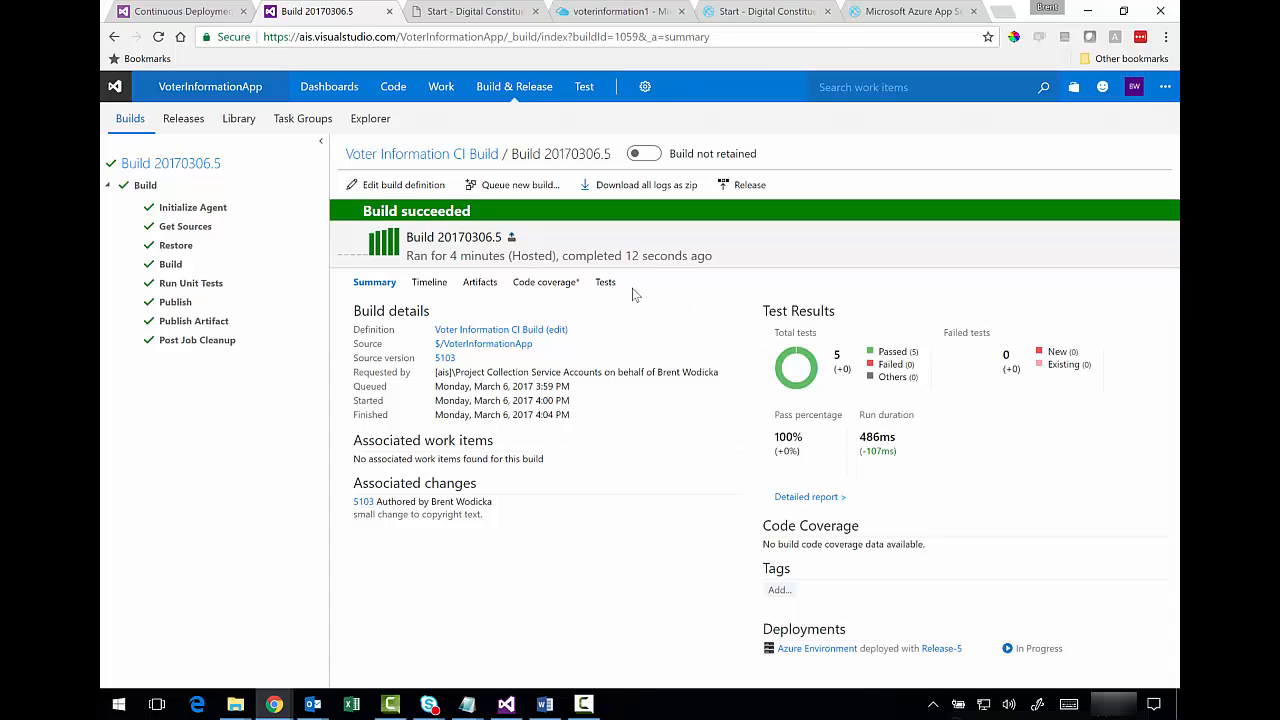
left_click(195, 10)
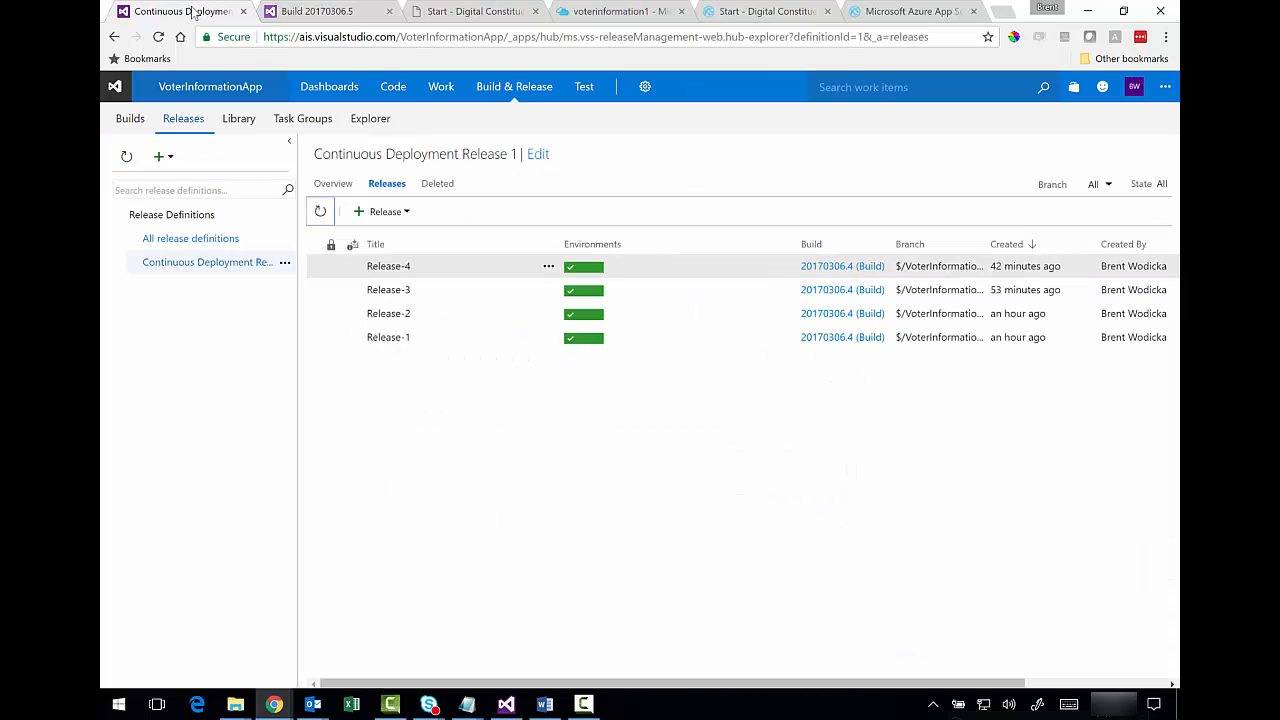
- Refresh the releases, open Release-5, and view the Deploy Voter Information (Staging) log
left_click(320, 212)
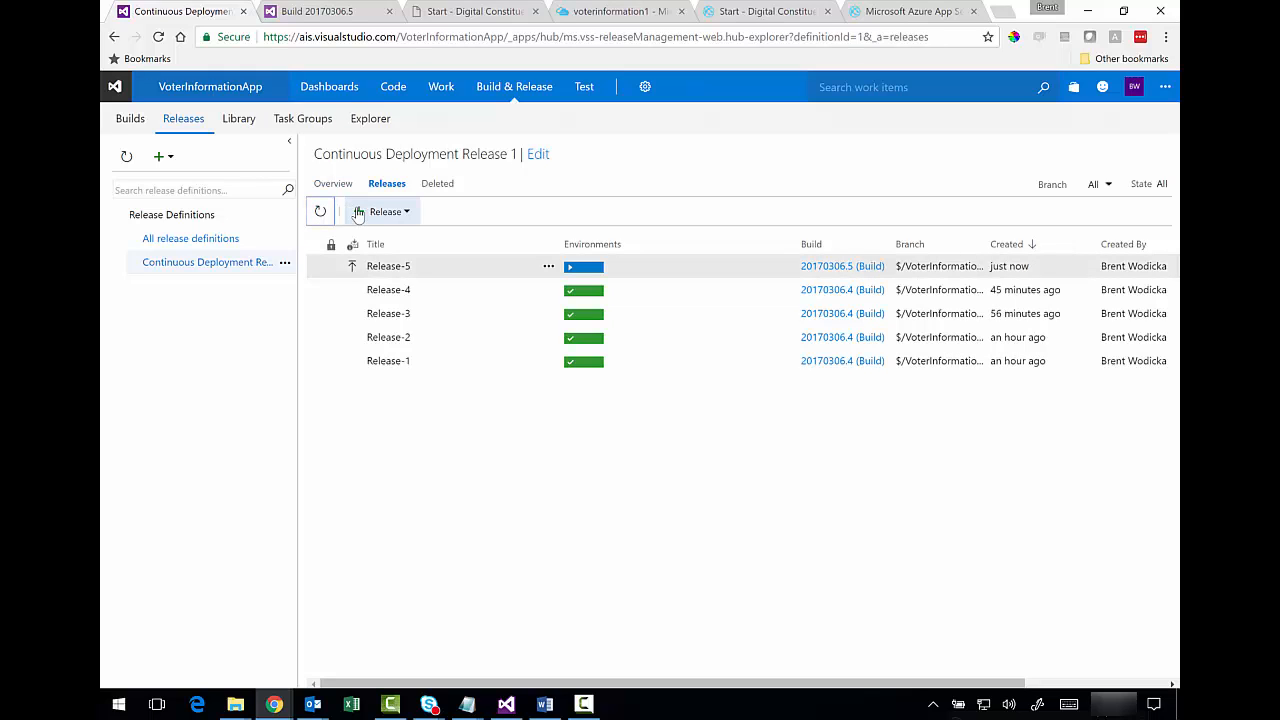
left_click(548, 267)
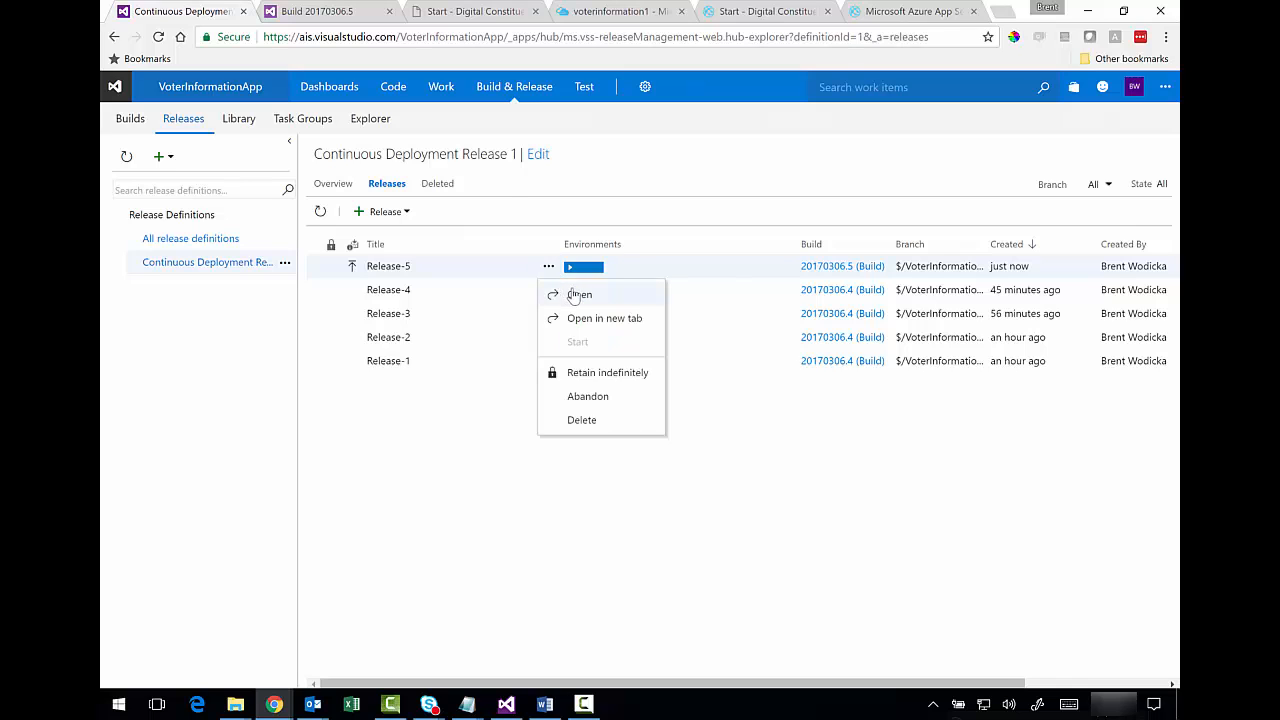
left_click(574, 293)
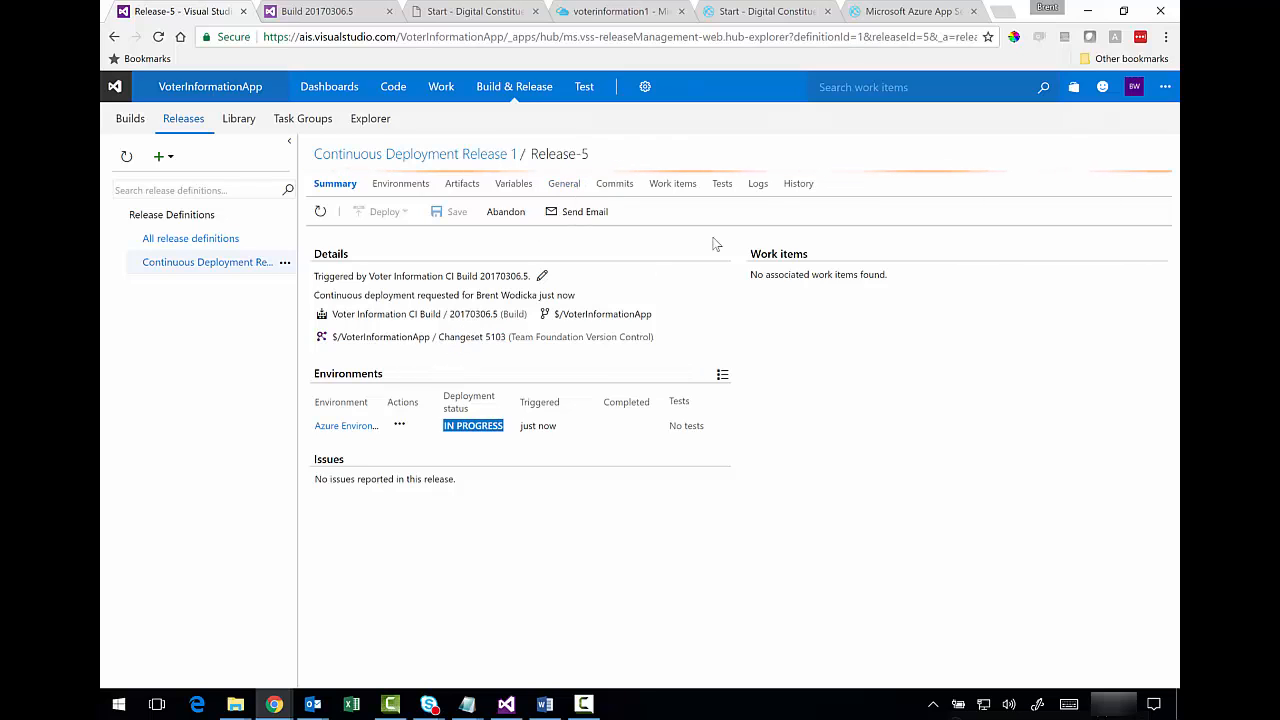
left_click(755, 188)
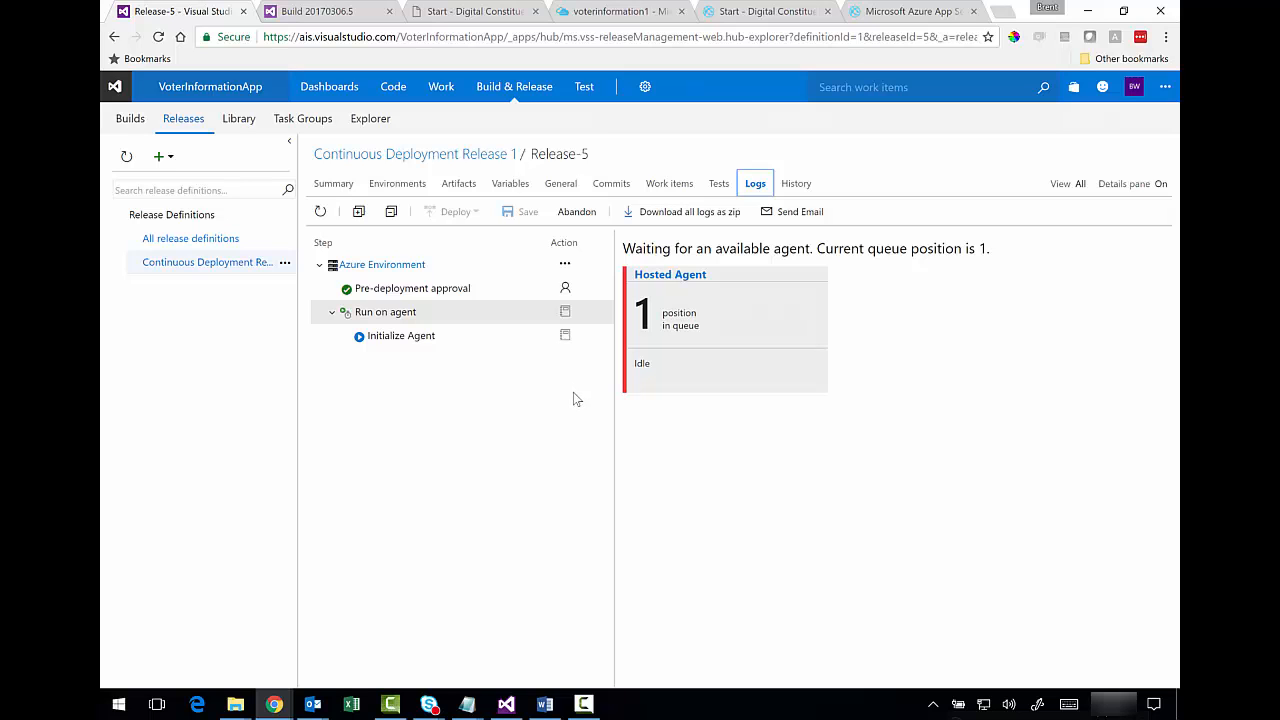
left_click(485, 408)
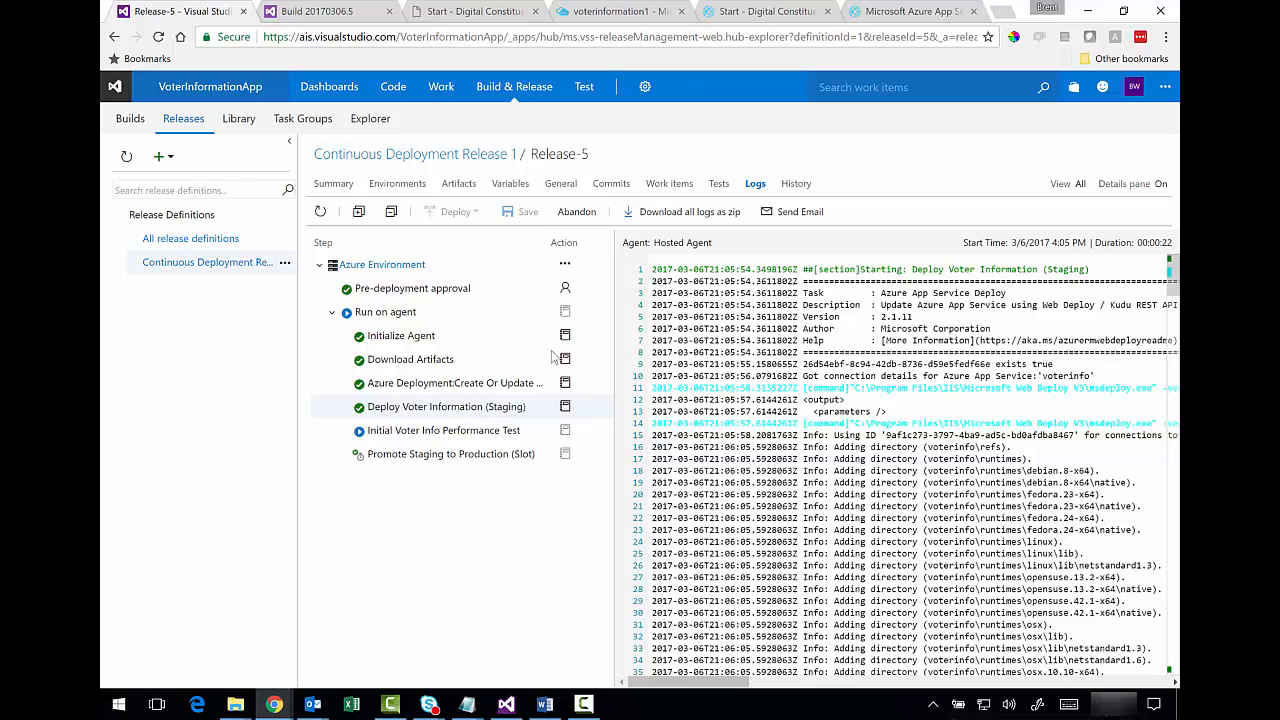
left_click(893, 12)
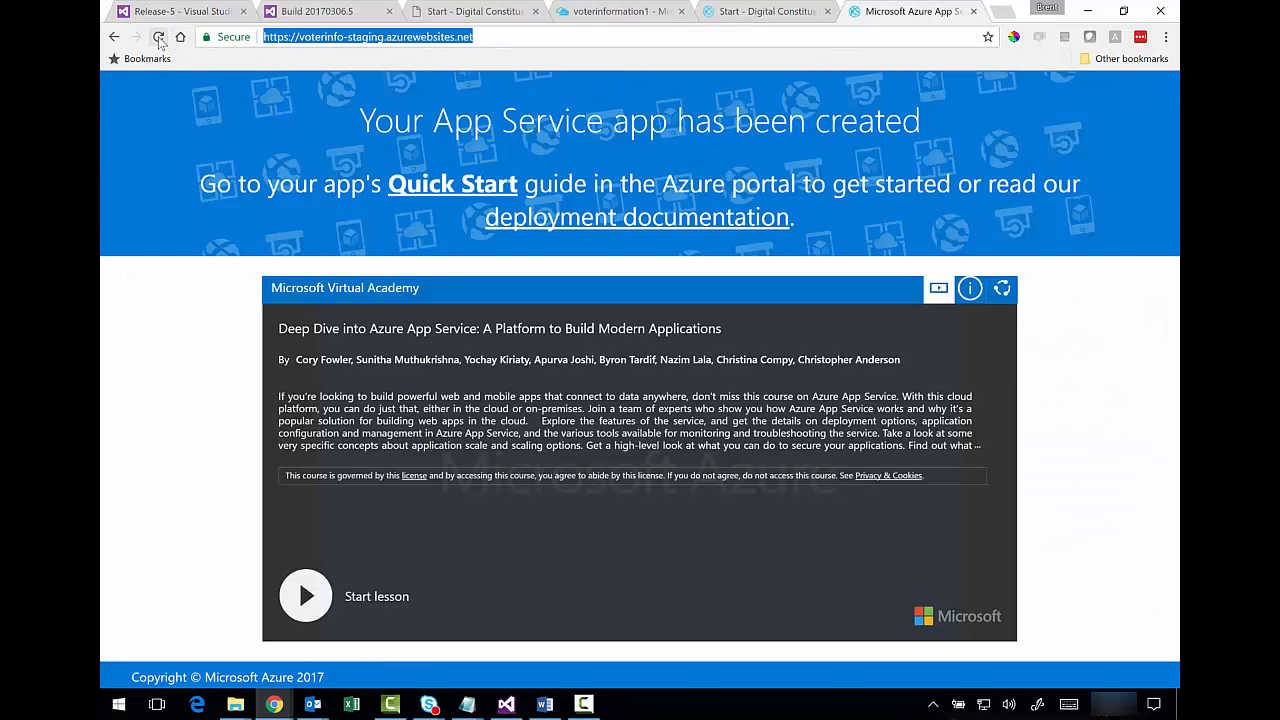
- Reload staging to see the 'AIS / Voter Information Application' footer, then reload production showing only AIS
left_click(158, 37)
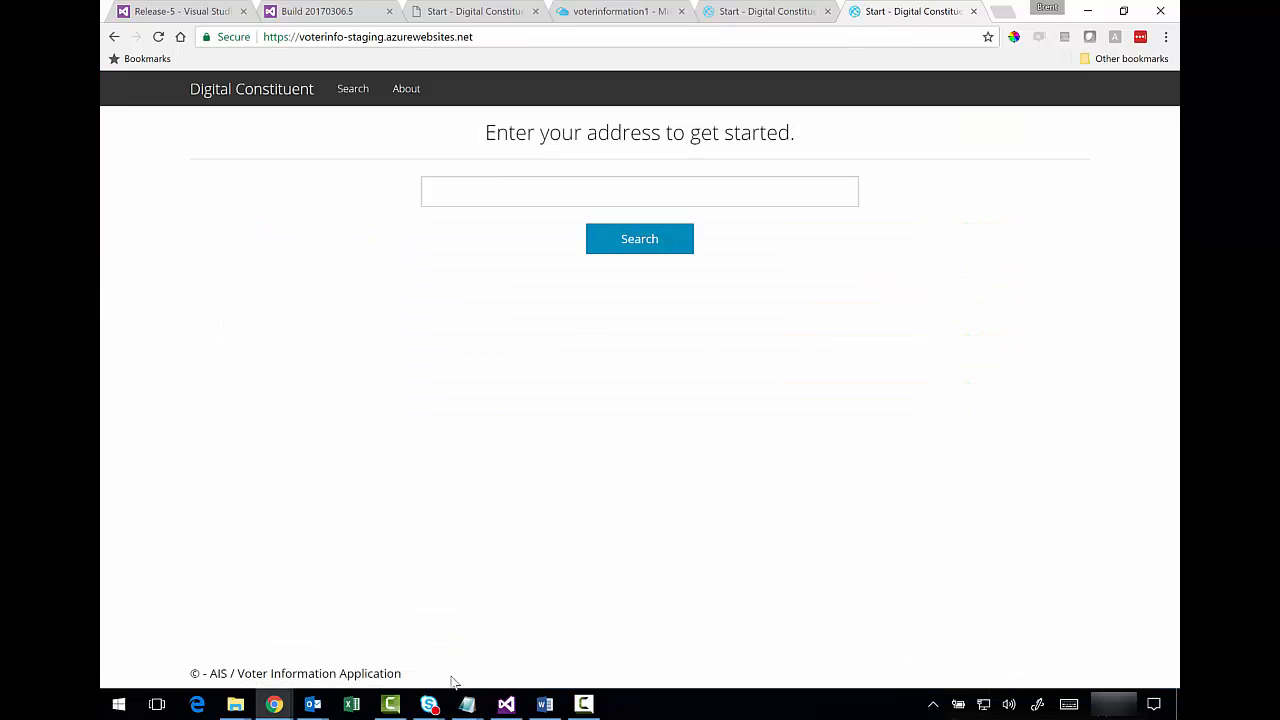
left_click_drag(451, 681, 206, 674)
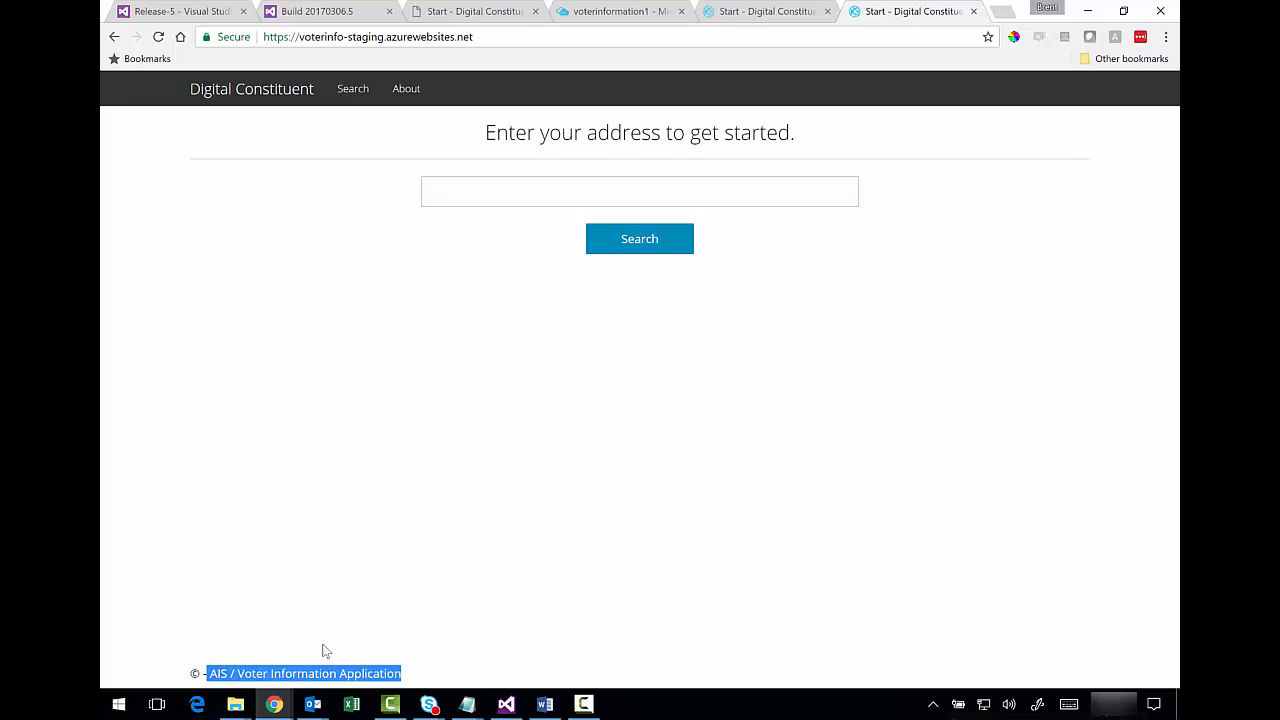
left_click(413, 622)
left_click(742, 15)
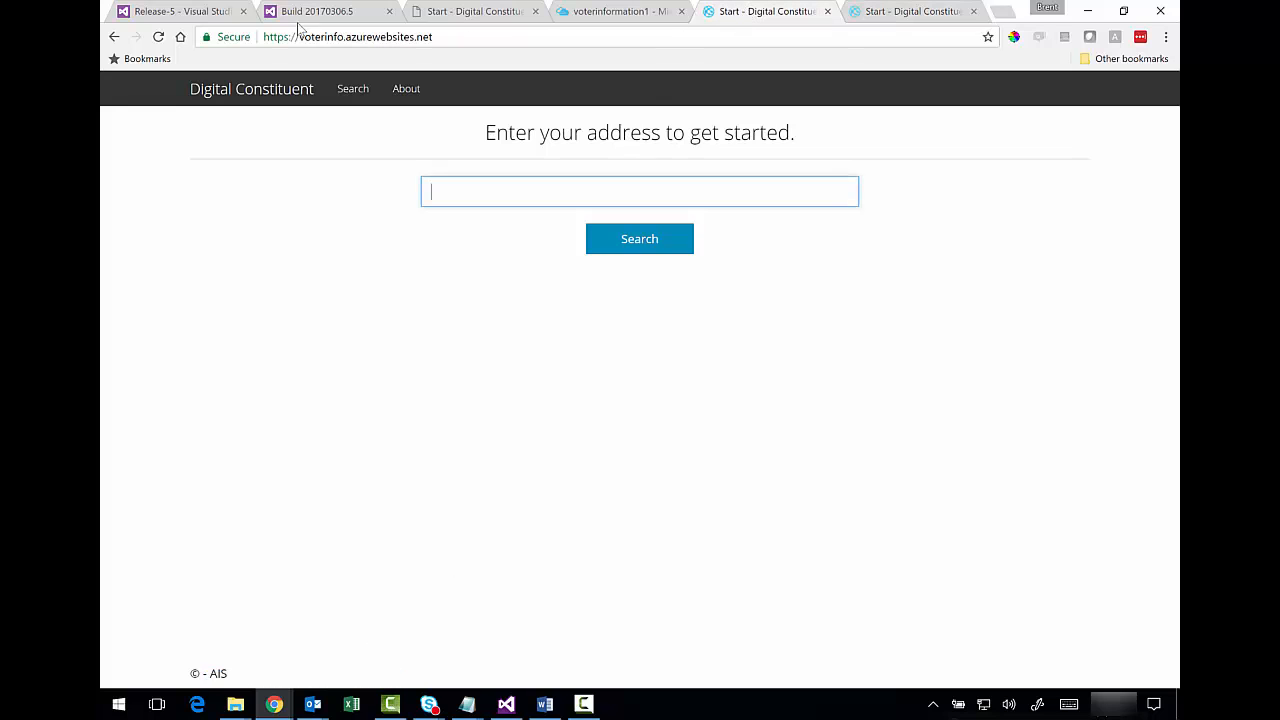
left_click(158, 36)
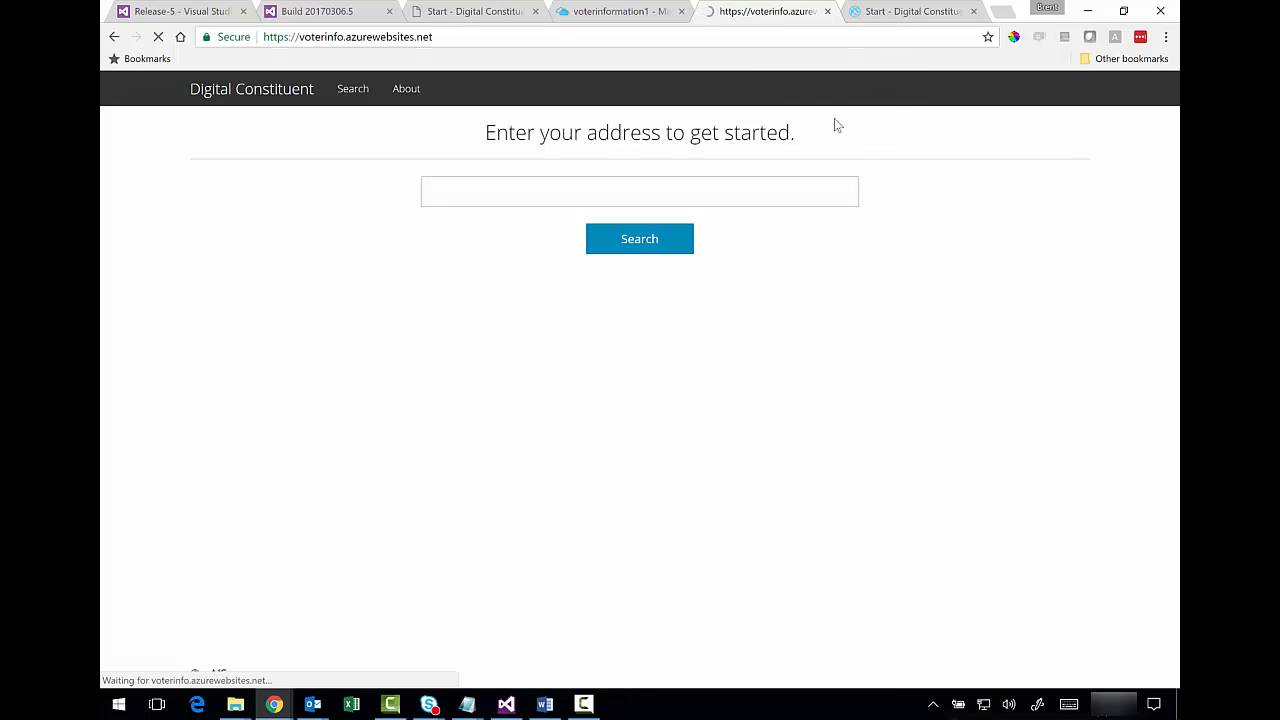
left_click(728, 40)
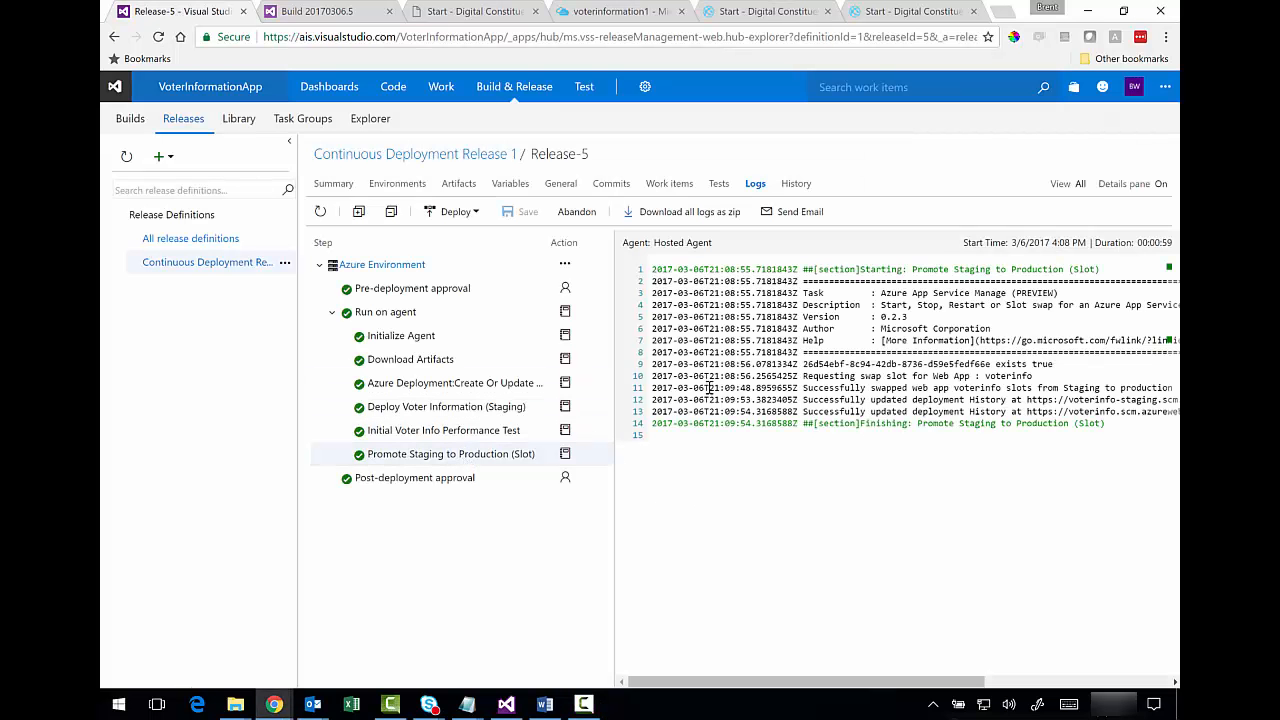
- Reload the production site and highlight its newly swapped-in footer text
left_click_drag(805, 396, 893, 433)
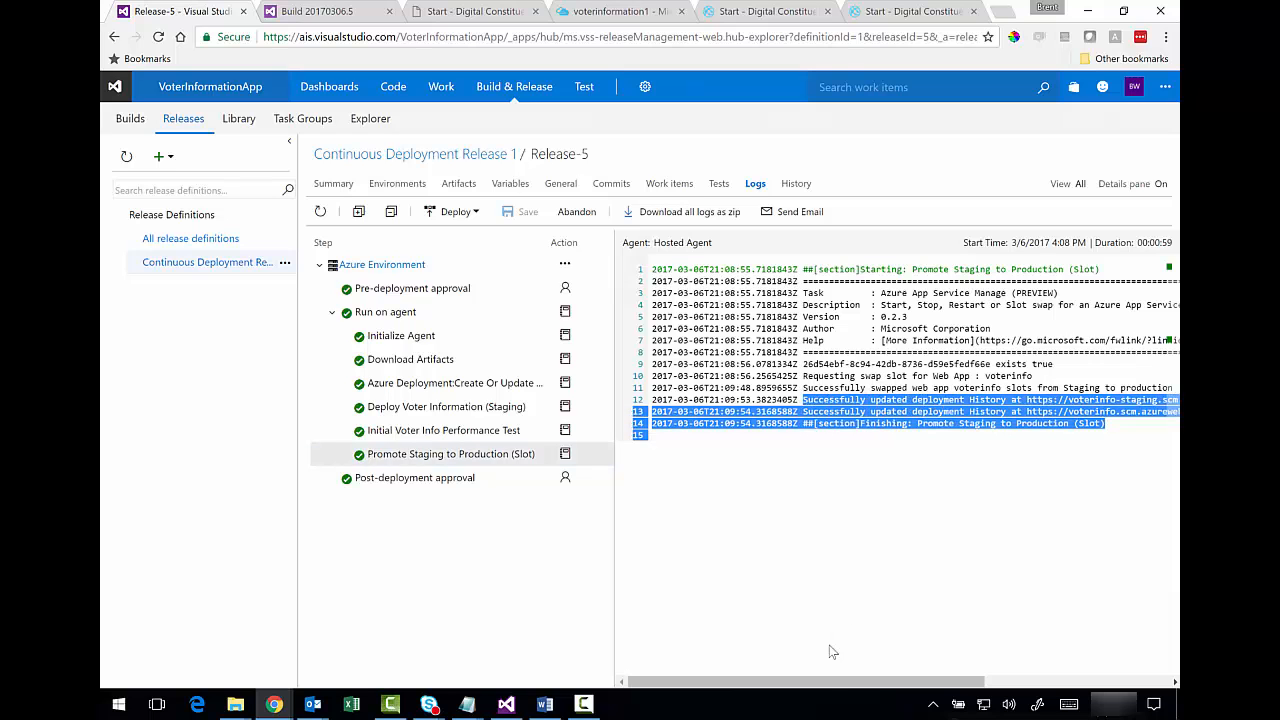
mouse_move(822, 685)
left_mouse_down()
mouse_move(872, 698)
mouse_move(830, 695)
left_mouse_up()
left_click(751, 12)
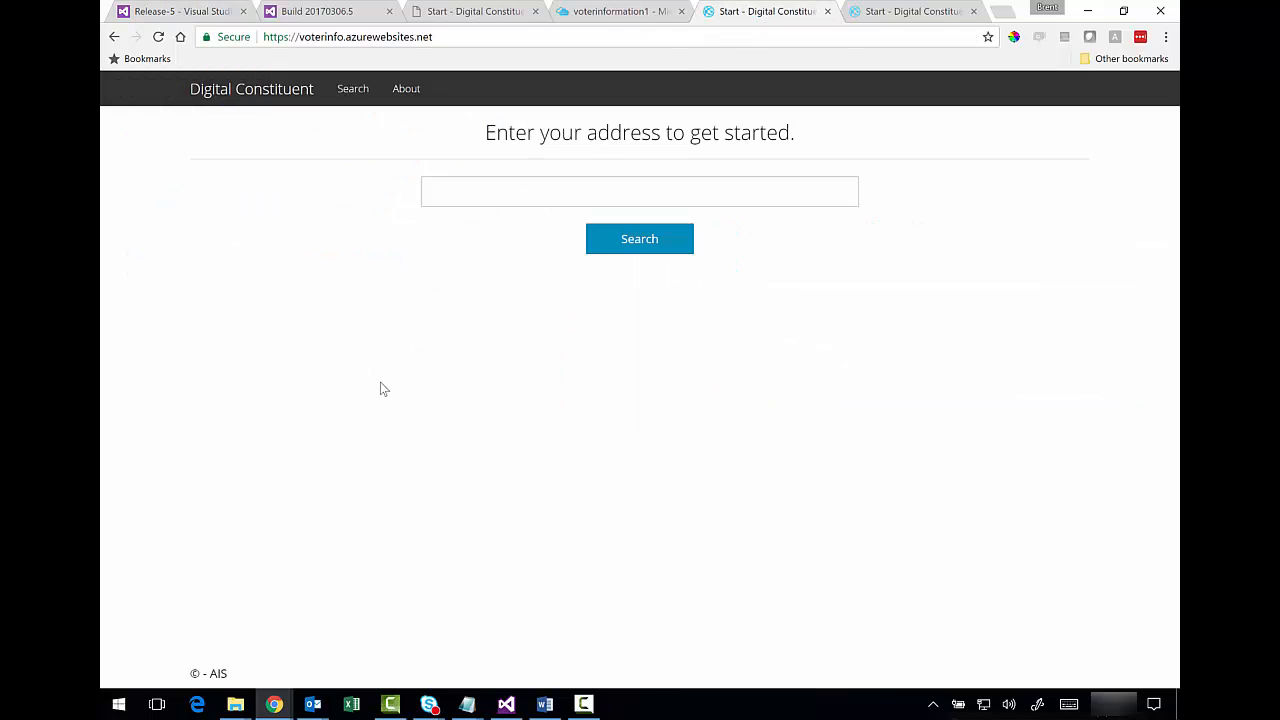
left_click(451, 37)
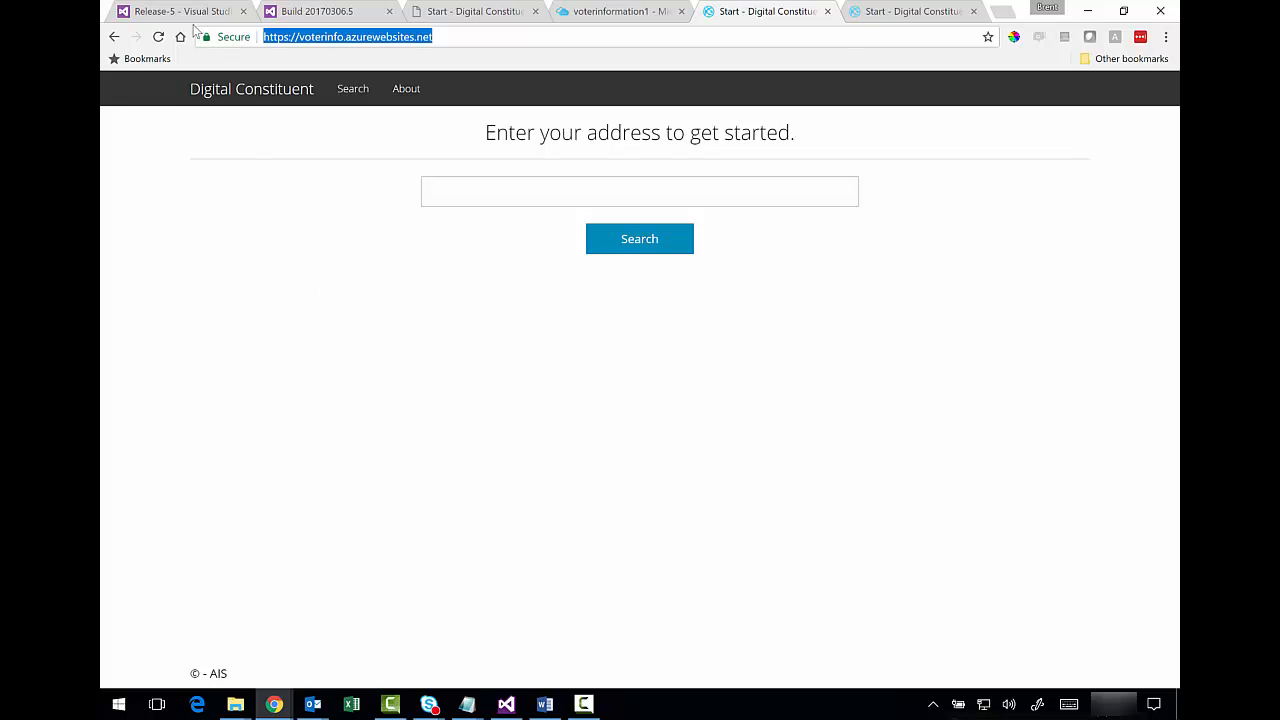
left_click(158, 37)
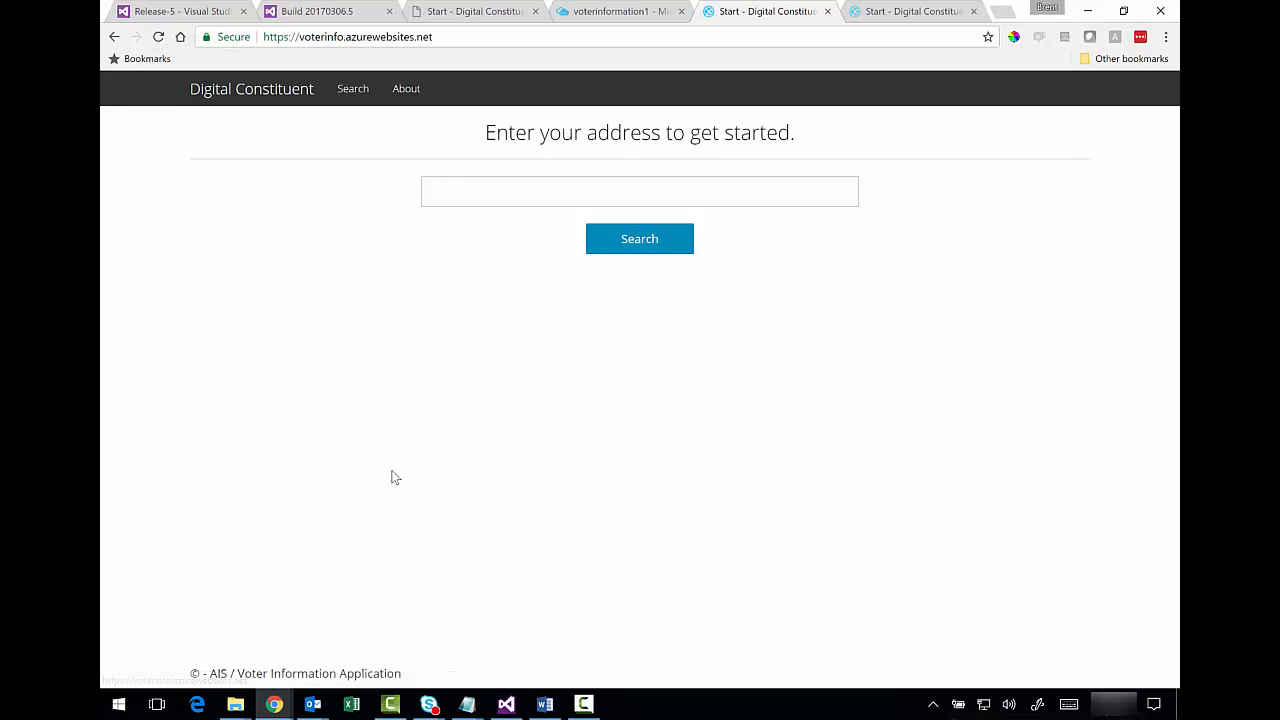
left_click(474, 38)
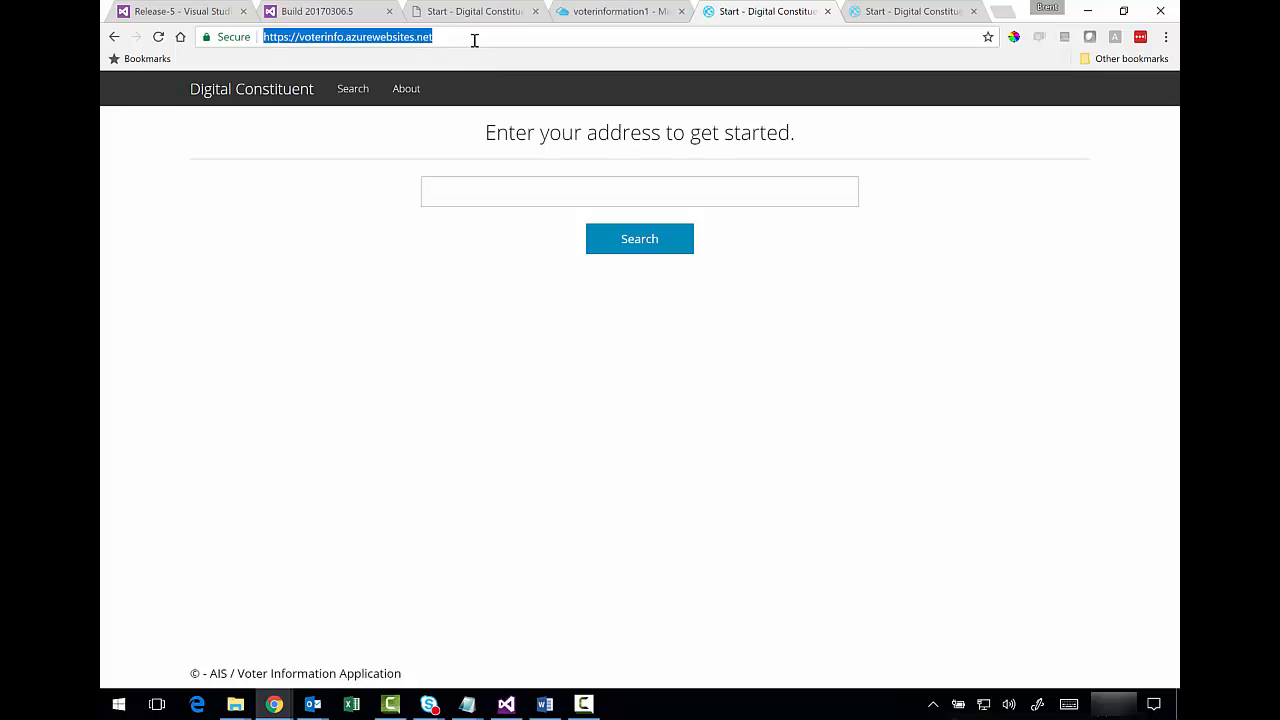
left_click_drag(440, 666, 226, 660)
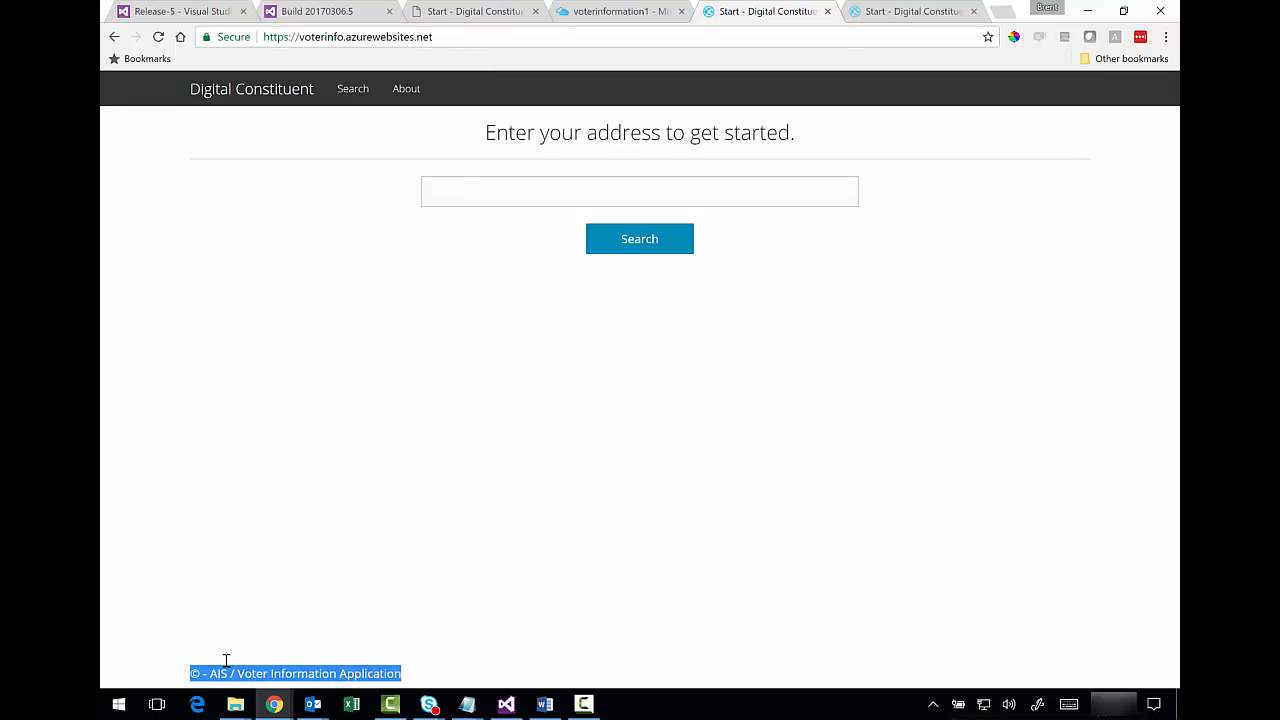
left_click(294, 645)
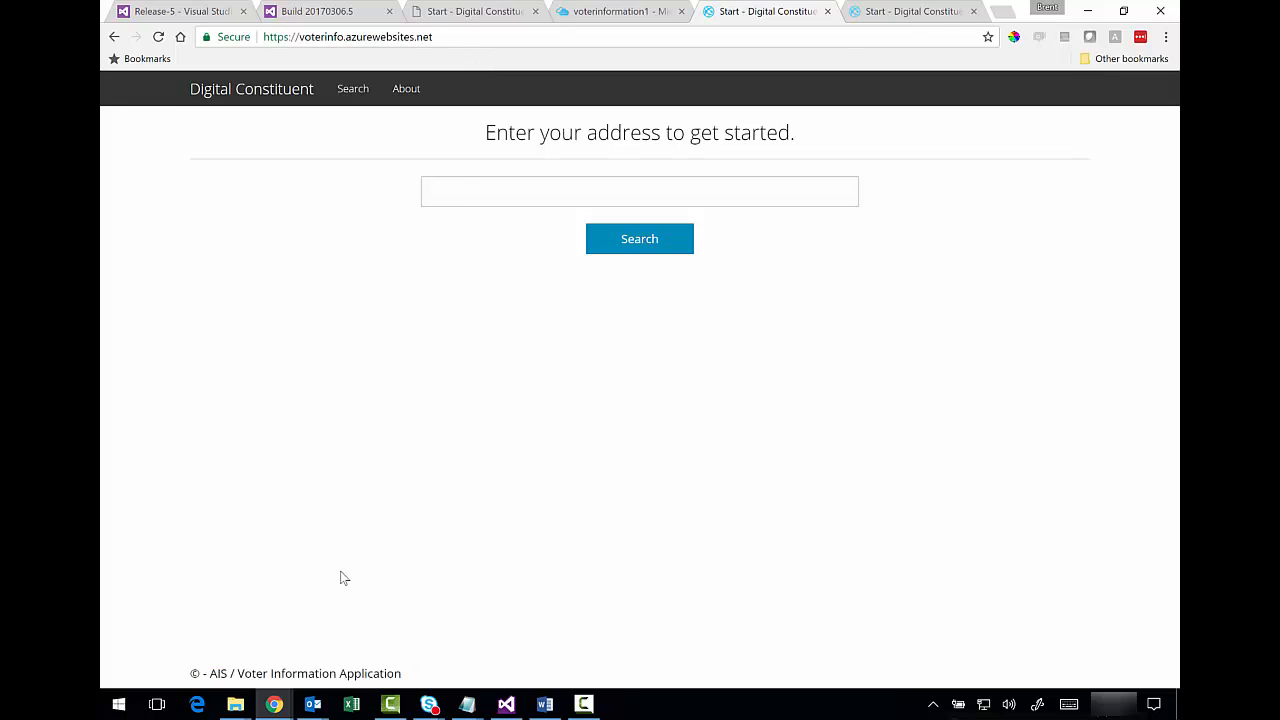
- Reload the staging site and highlight its swapped-back '© - AIS' footer
left_click(933, 11)
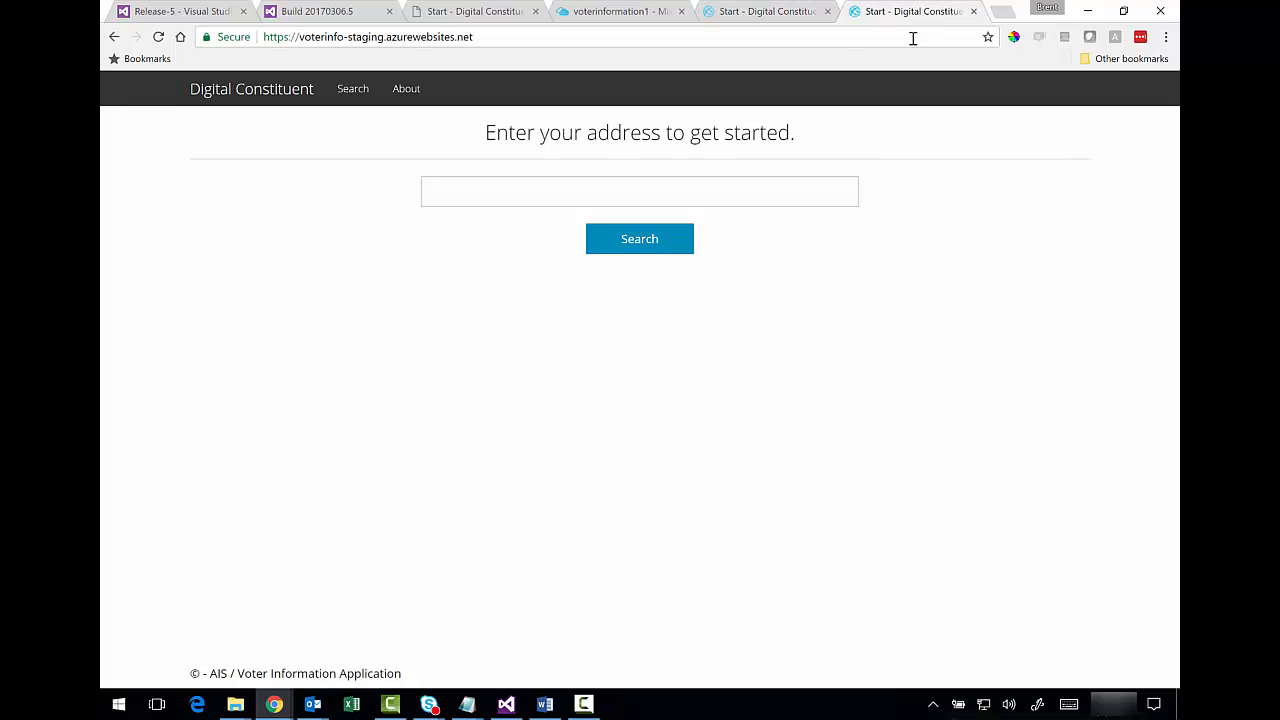
left_click(546, 36)
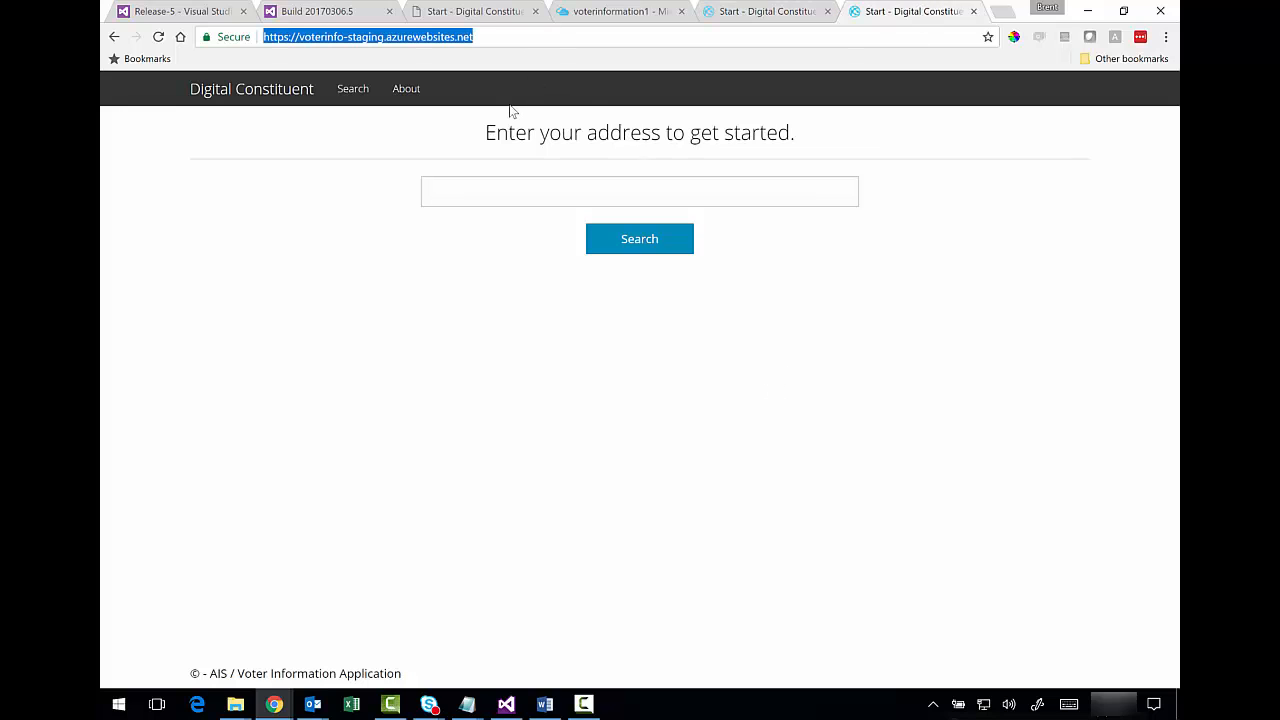
left_click(159, 37)
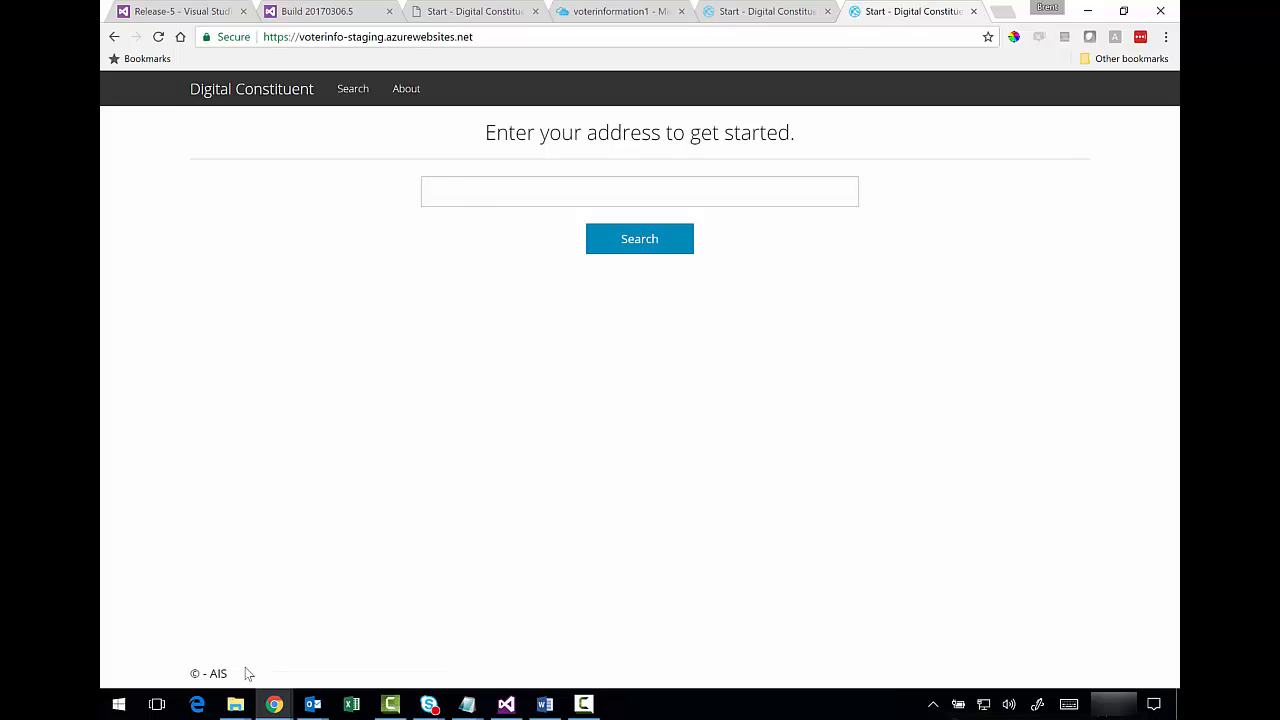
left_click_drag(225, 673, 189, 673)
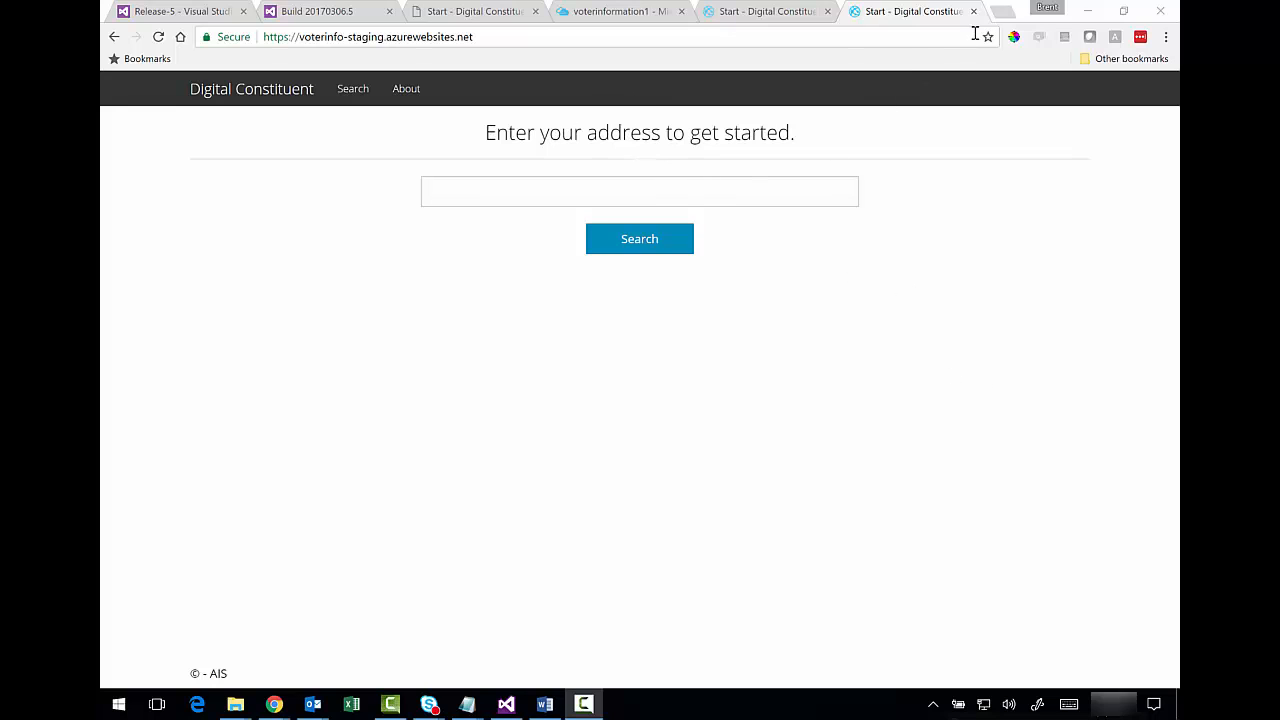
left_click(1003, 11)
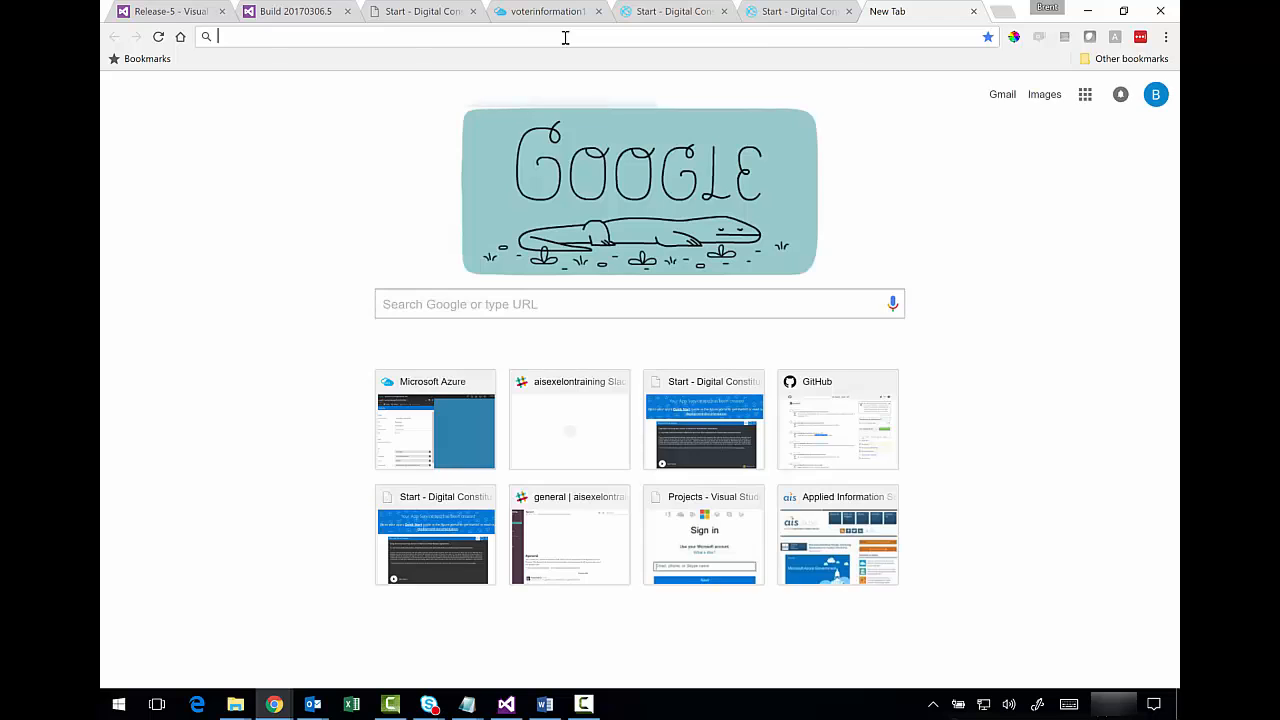
- Open the Slack workspace from the 'sl' address suggestion to view #teamservices, then return to Release-5
type("sl")
key("Down")
key("Return")
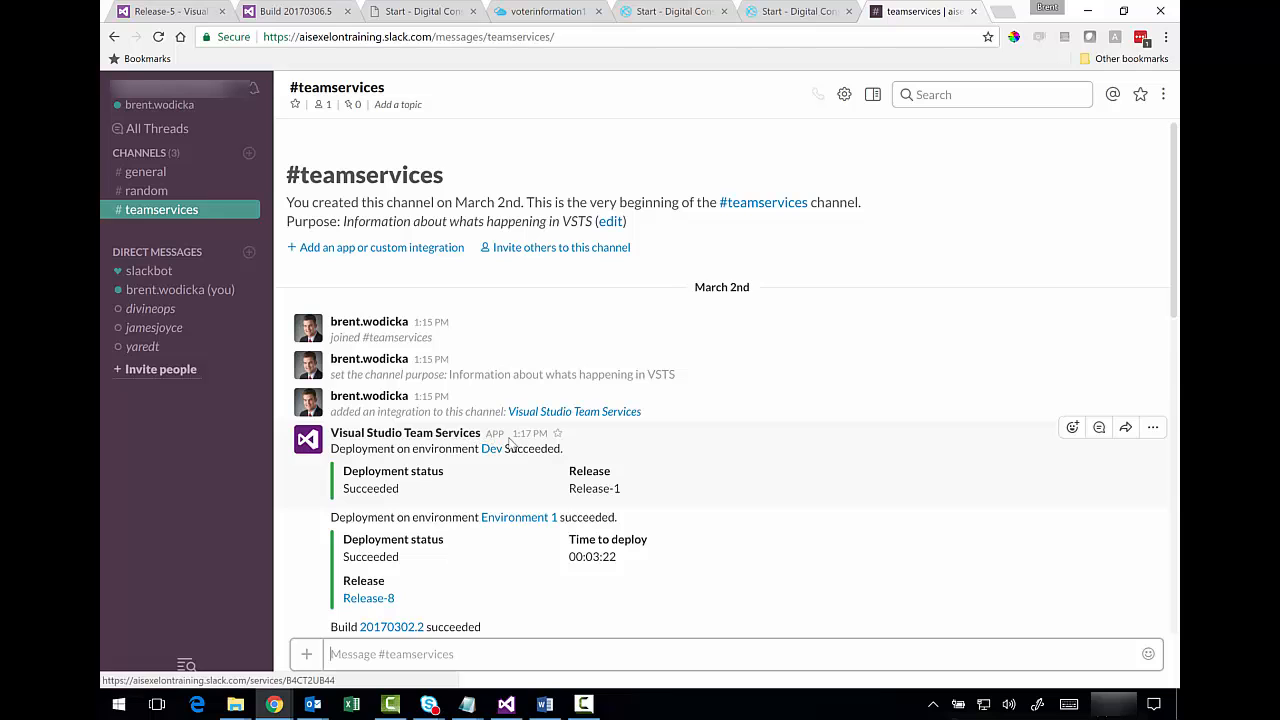
left_click(183, 12)
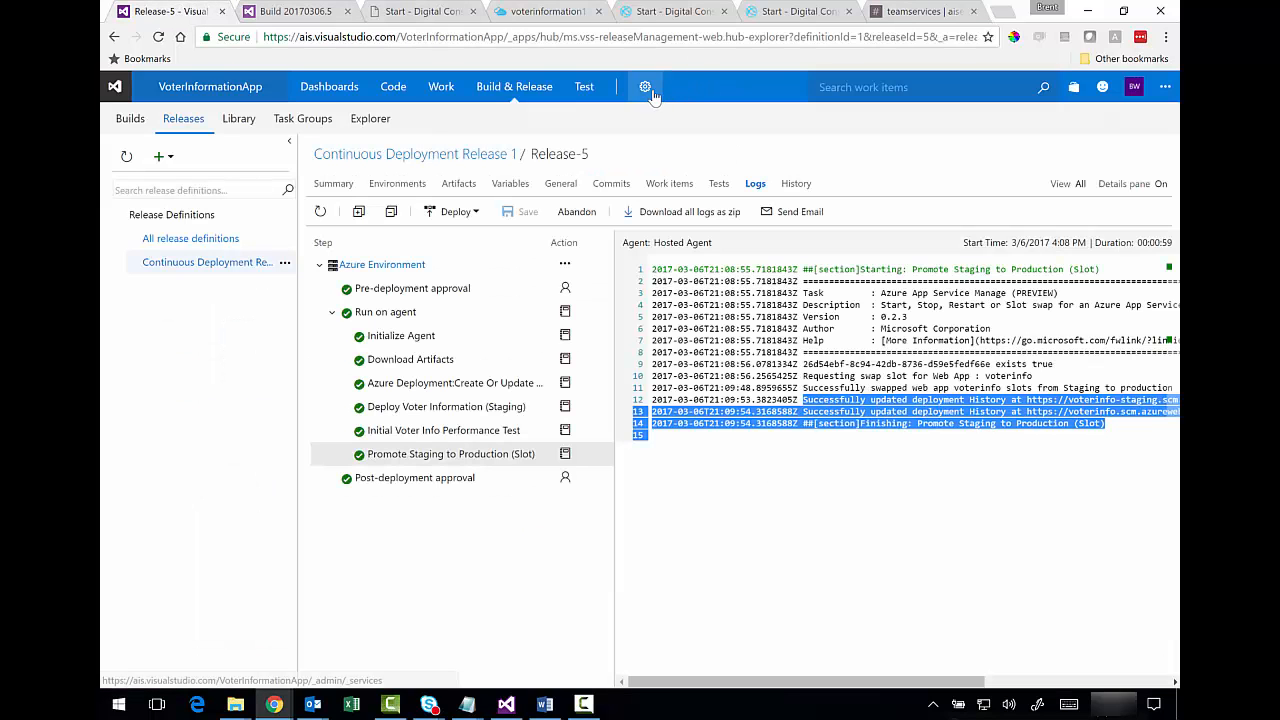
- Start a Slack service hook subscription in project settings, triggered on Build completed
left_click(648, 92)
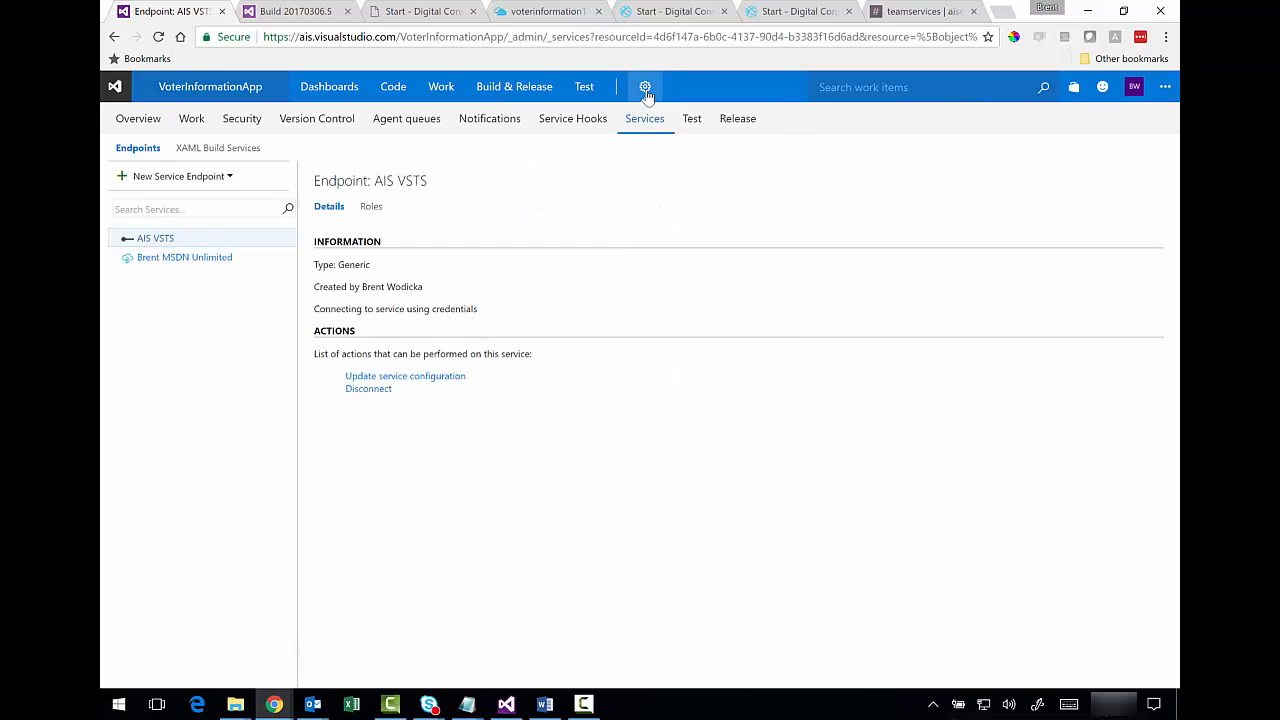
left_click(592, 120)
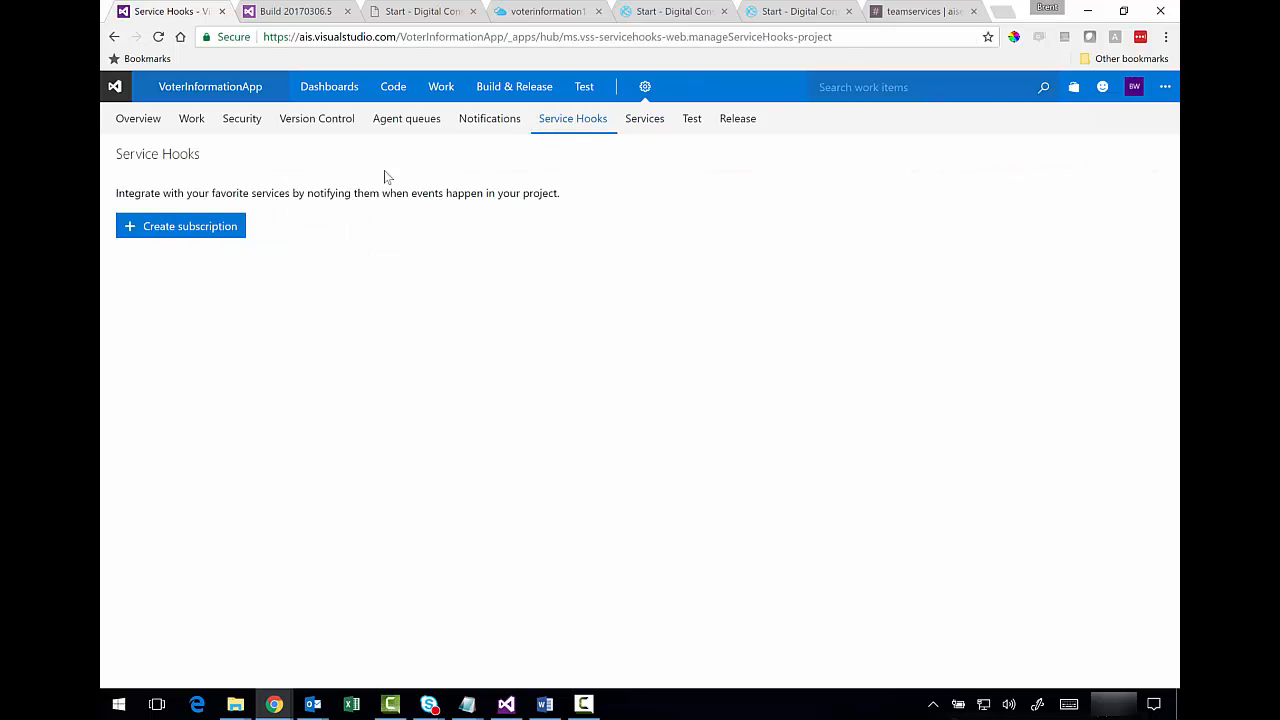
left_click(220, 229)
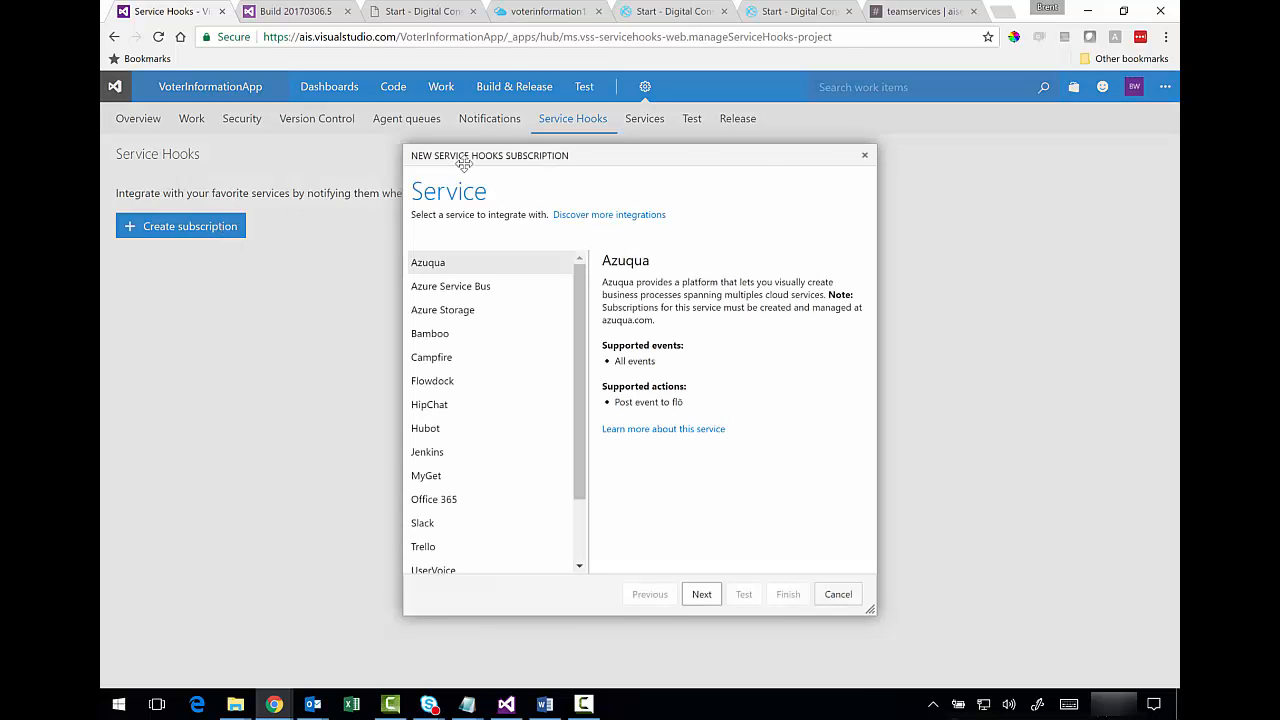
left_click_drag(581, 273, 580, 353)
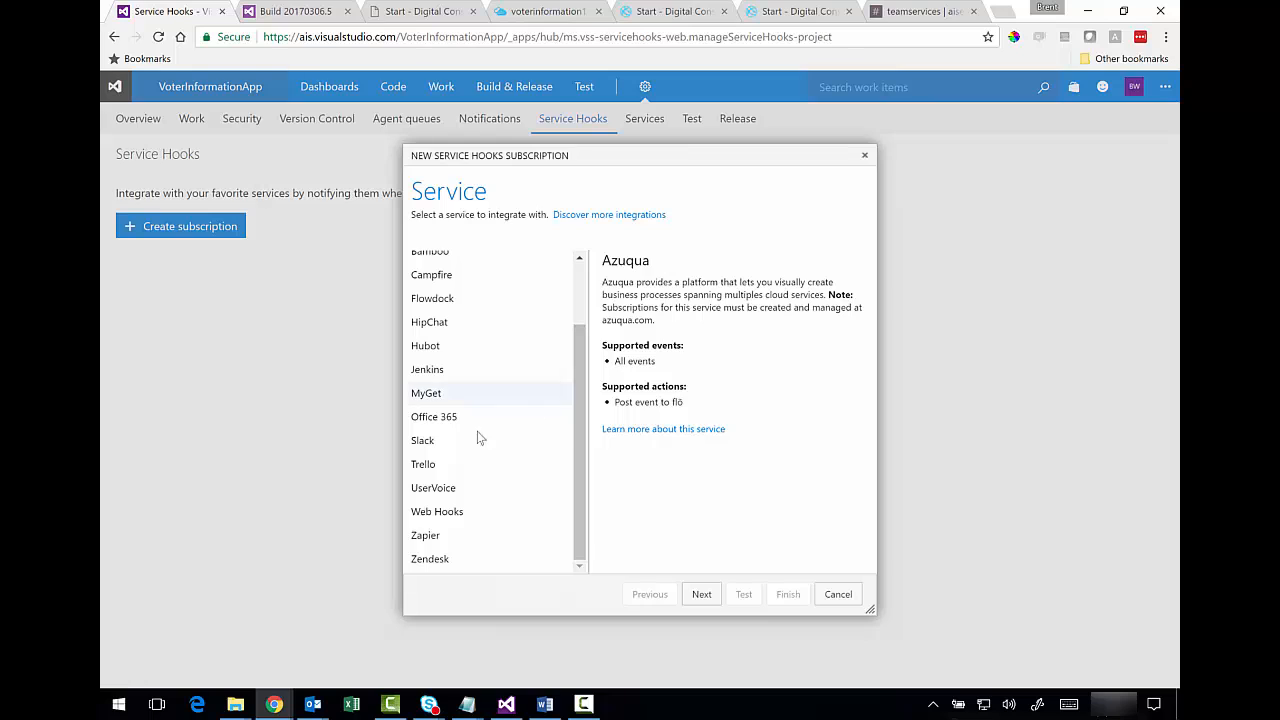
left_click(448, 441)
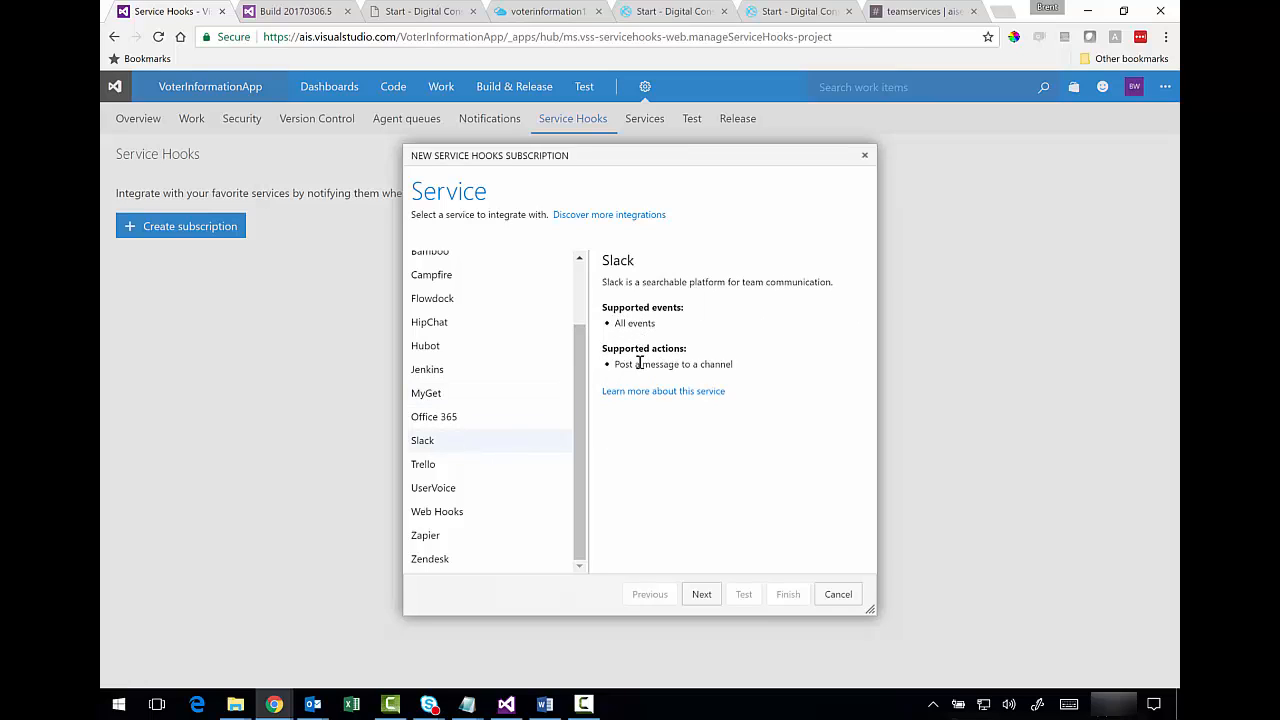
left_click(701, 594)
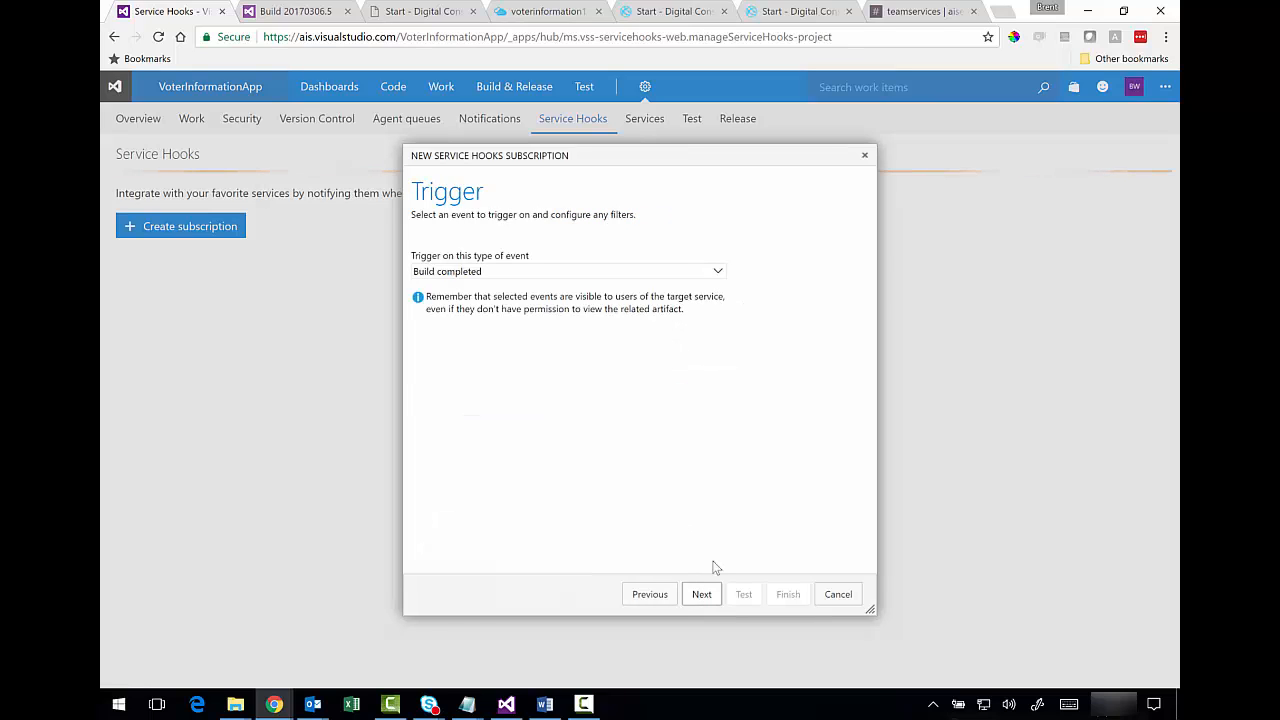
left_click(717, 275)
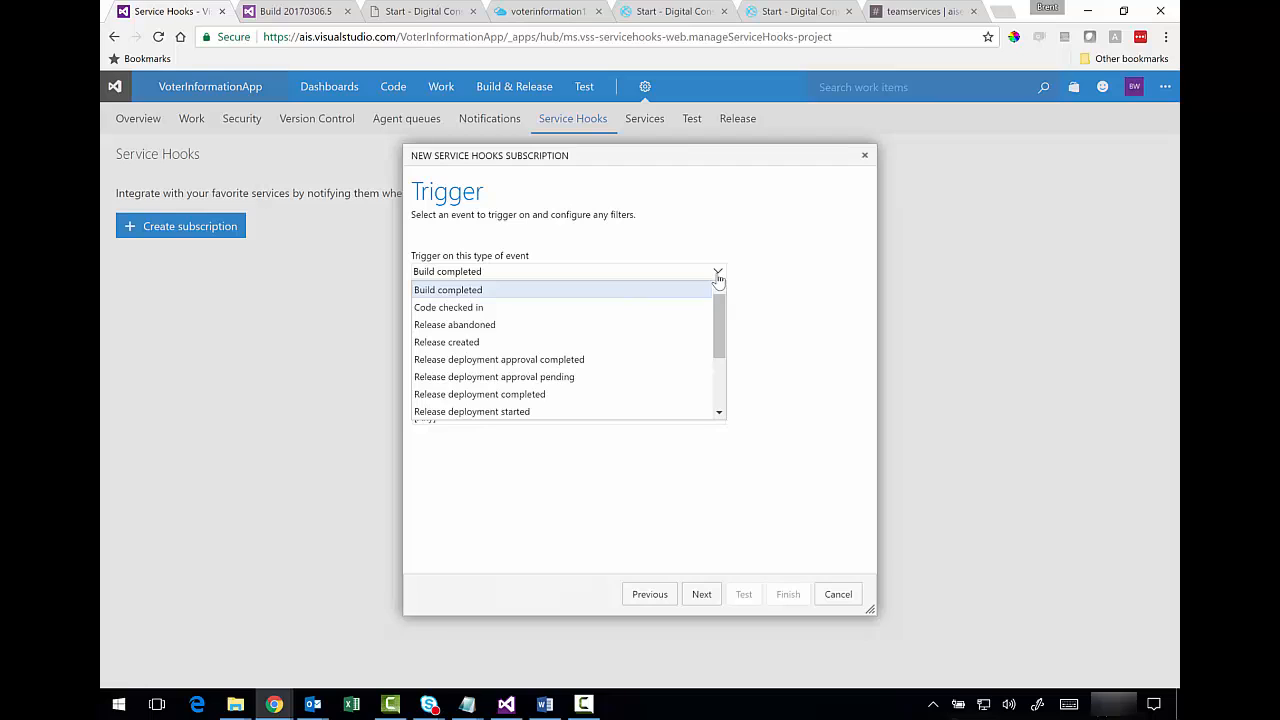
left_click(717, 280)
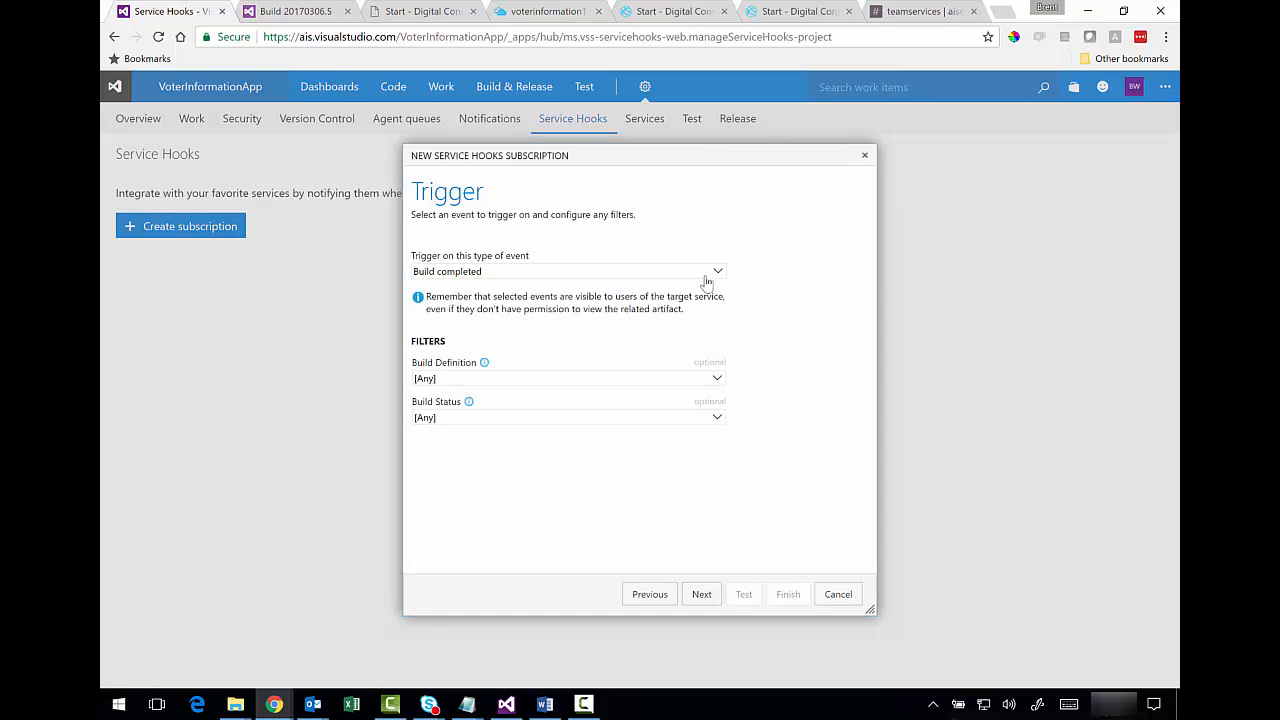
left_click(701, 594)
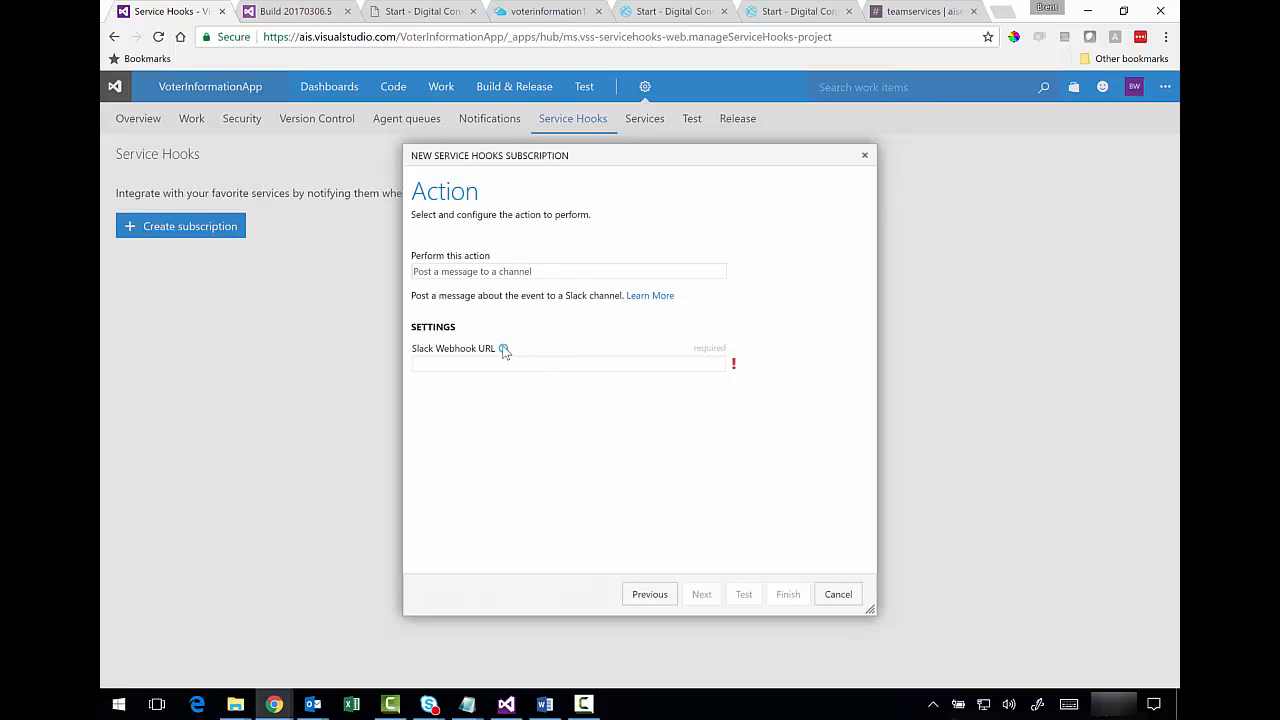
- Paste the Slack webhook URL, send a test message, and finish the build subscription
mouse_move(504, 351)
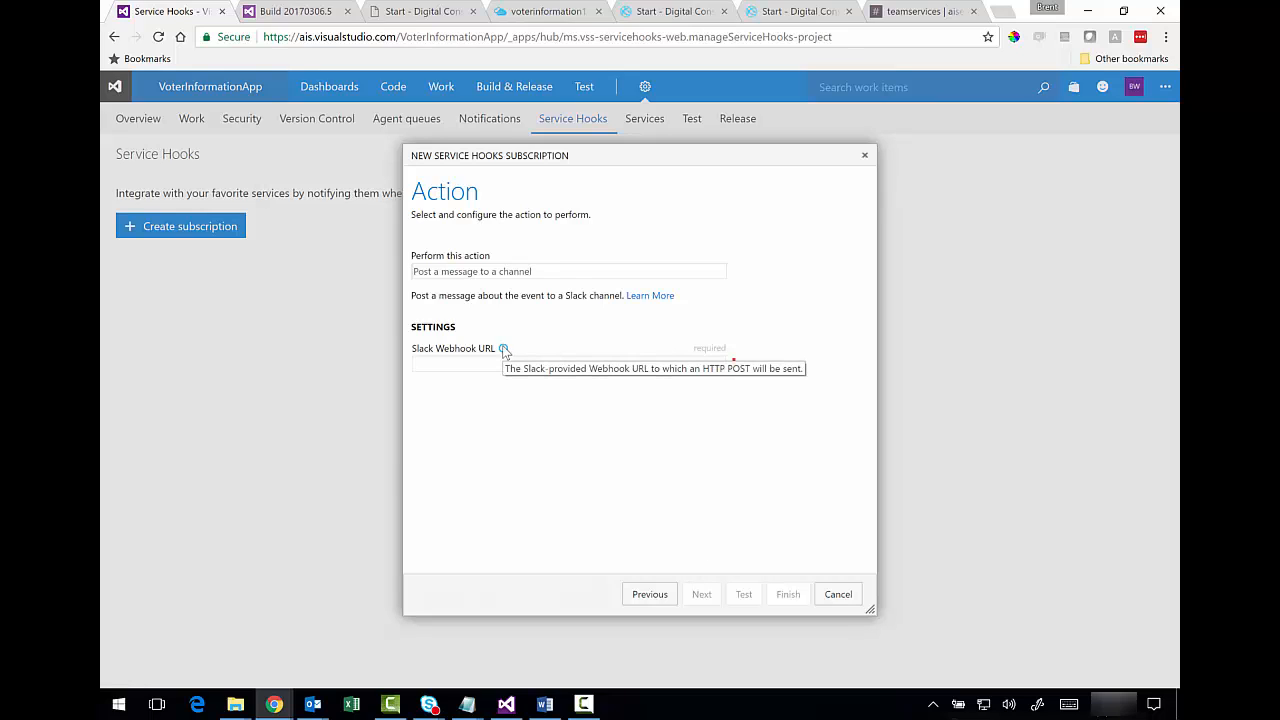
key("ctrl+v")
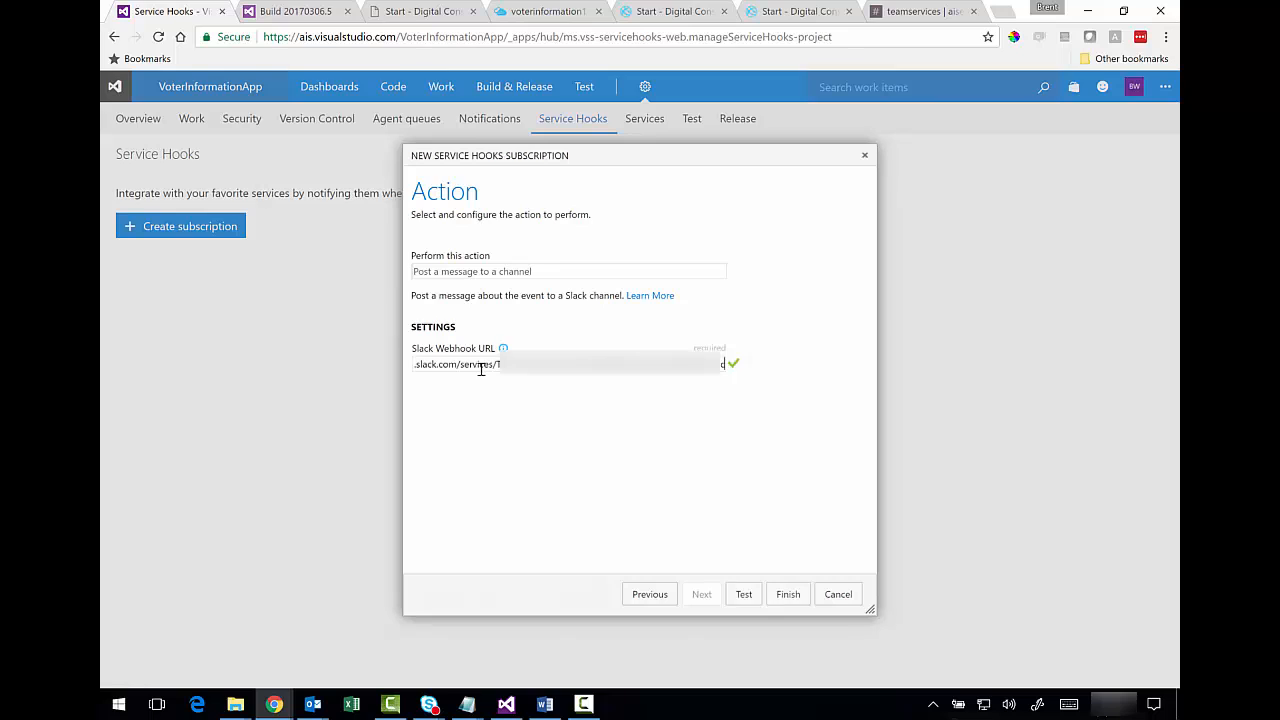
left_click_drag(500, 366, 373, 369)
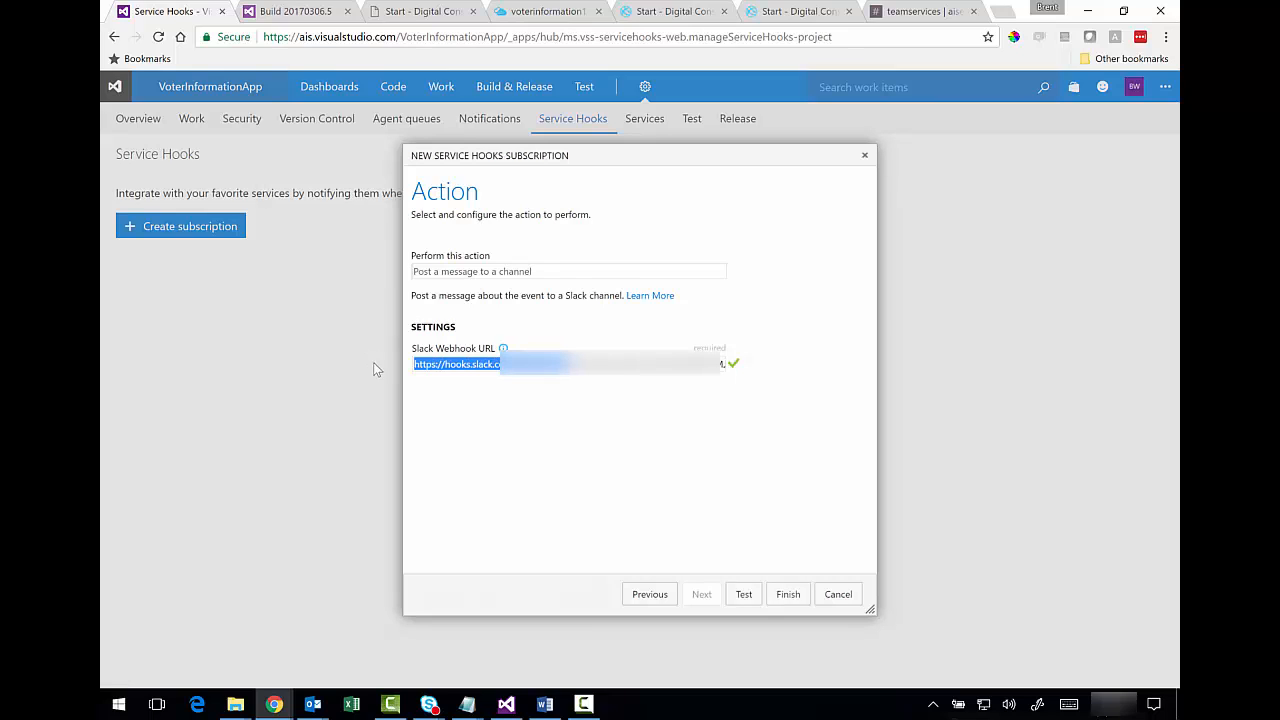
left_click(469, 365)
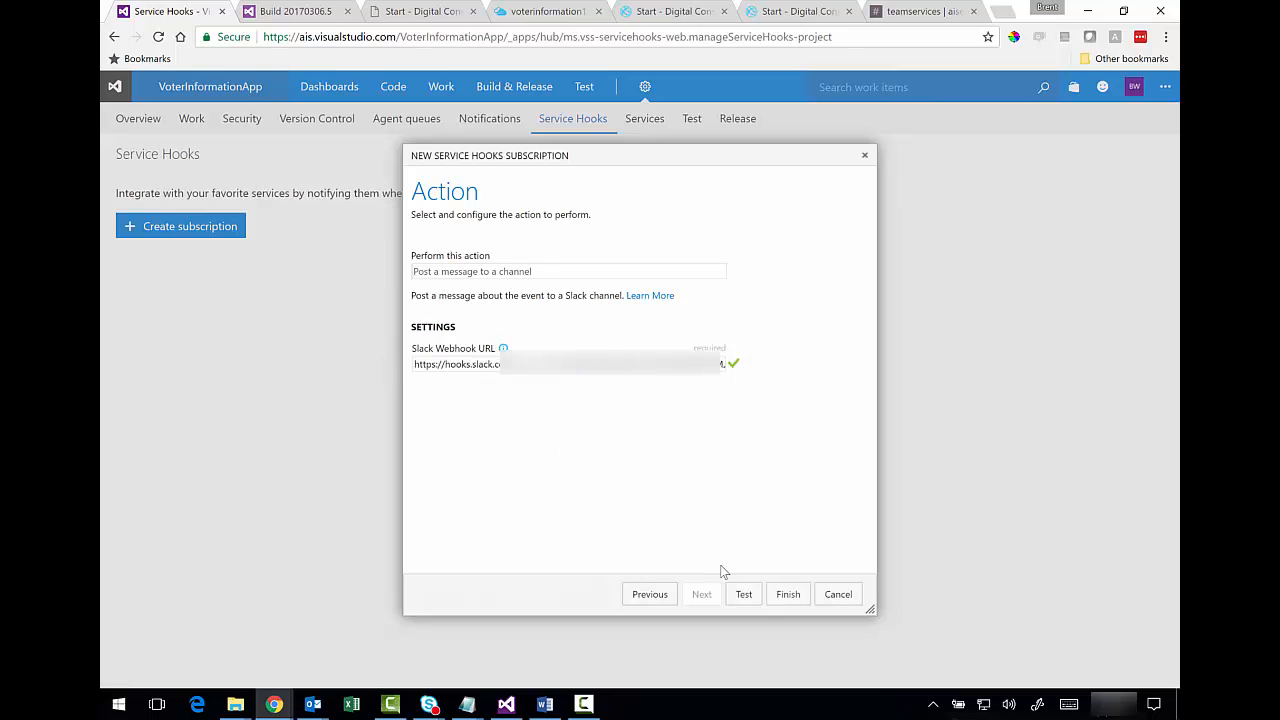
left_click(744, 594)
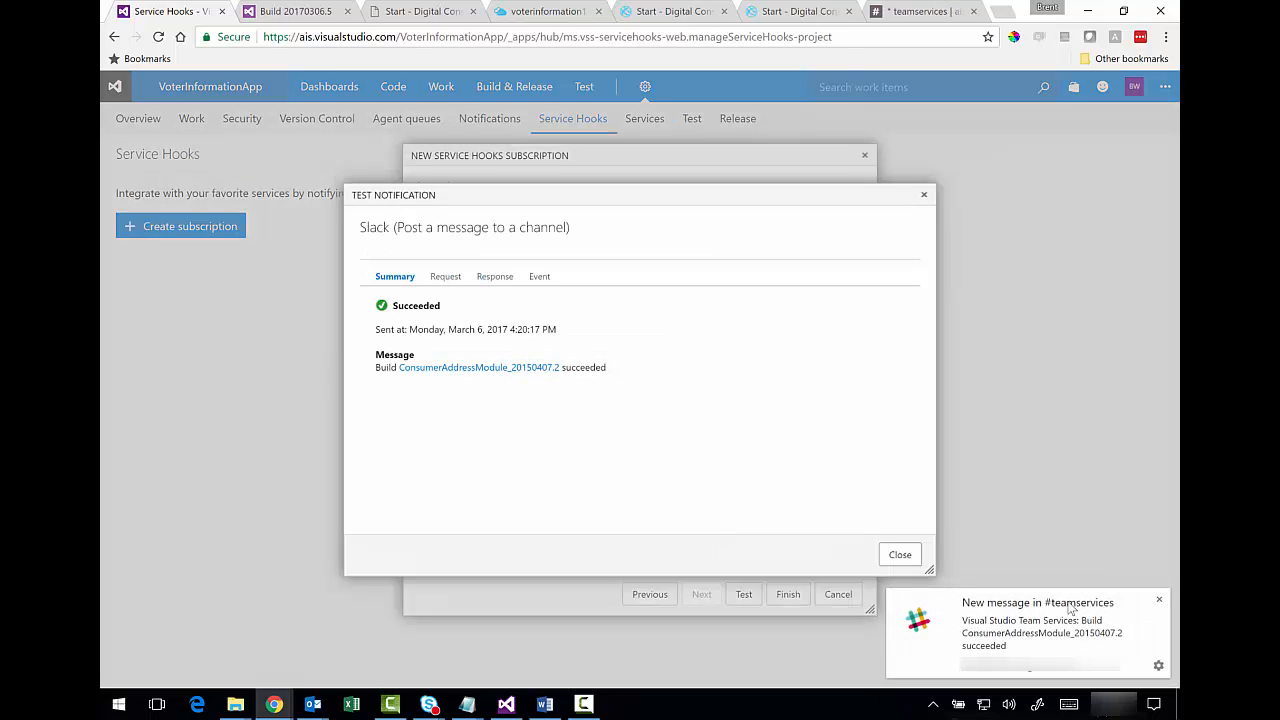
left_click(900, 554)
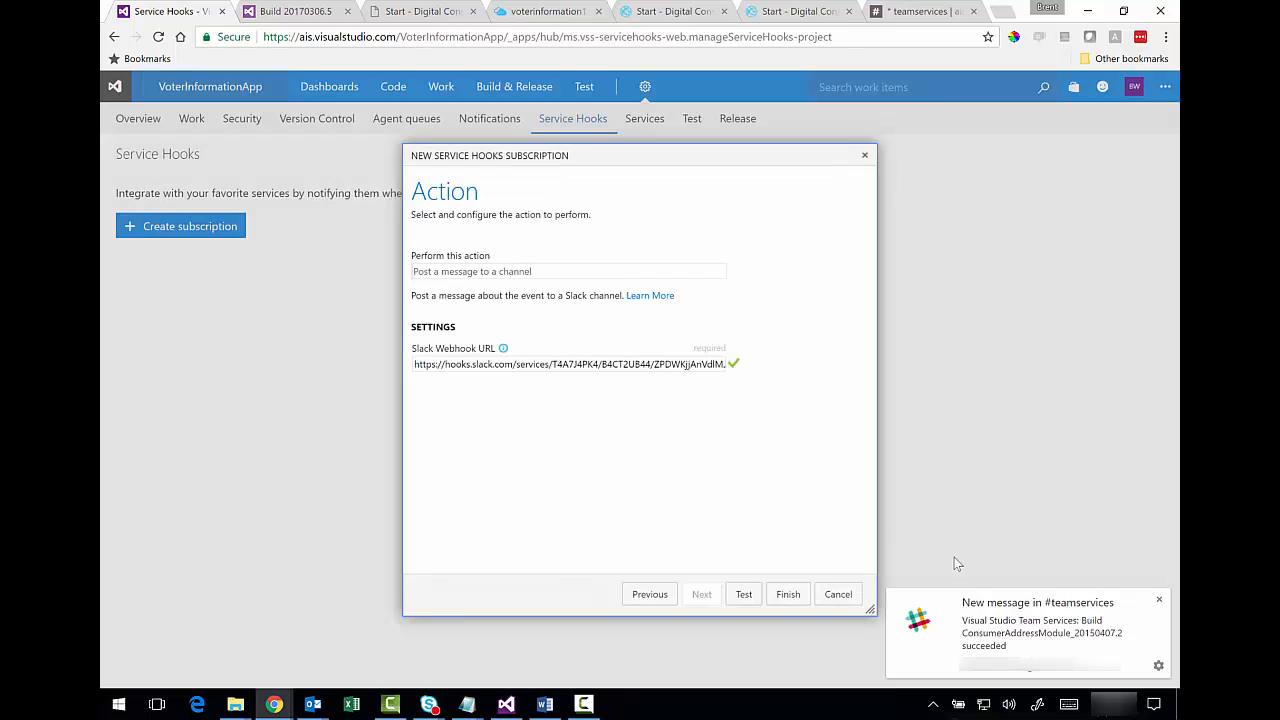
left_click(788, 594)
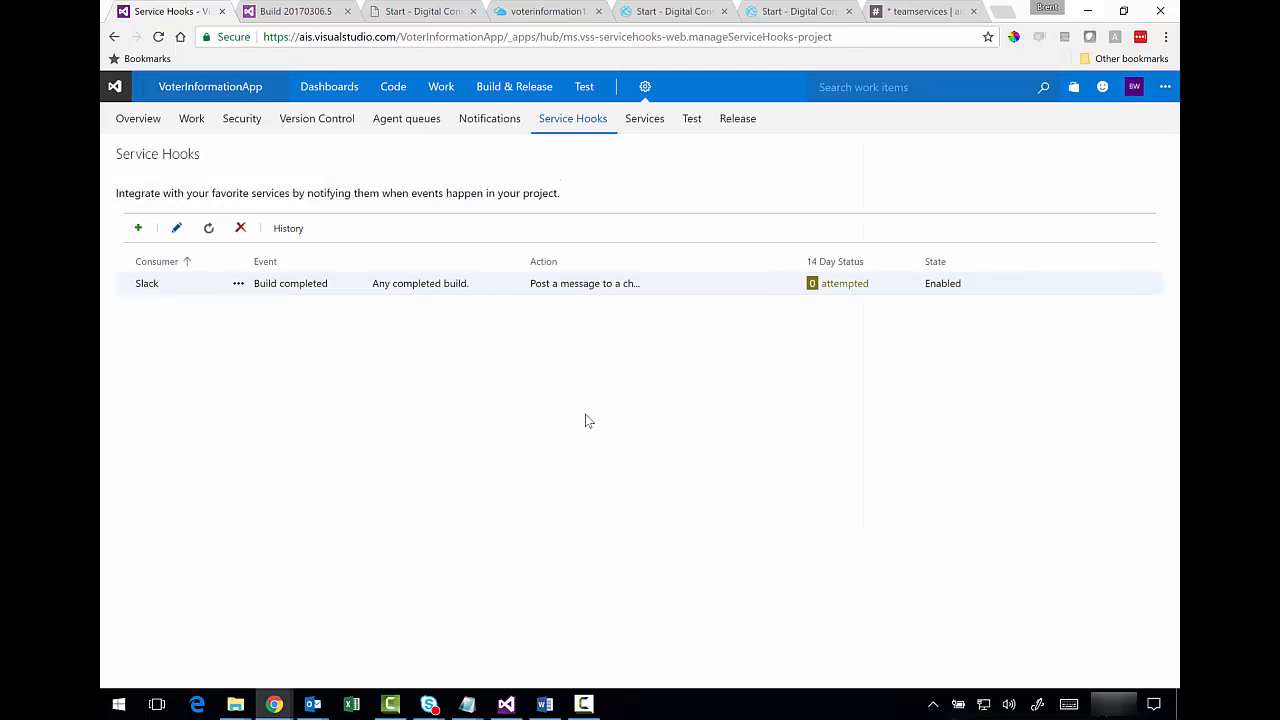
- Start another Slack subscription triggered on Release deployment completed
left_click(138, 229)
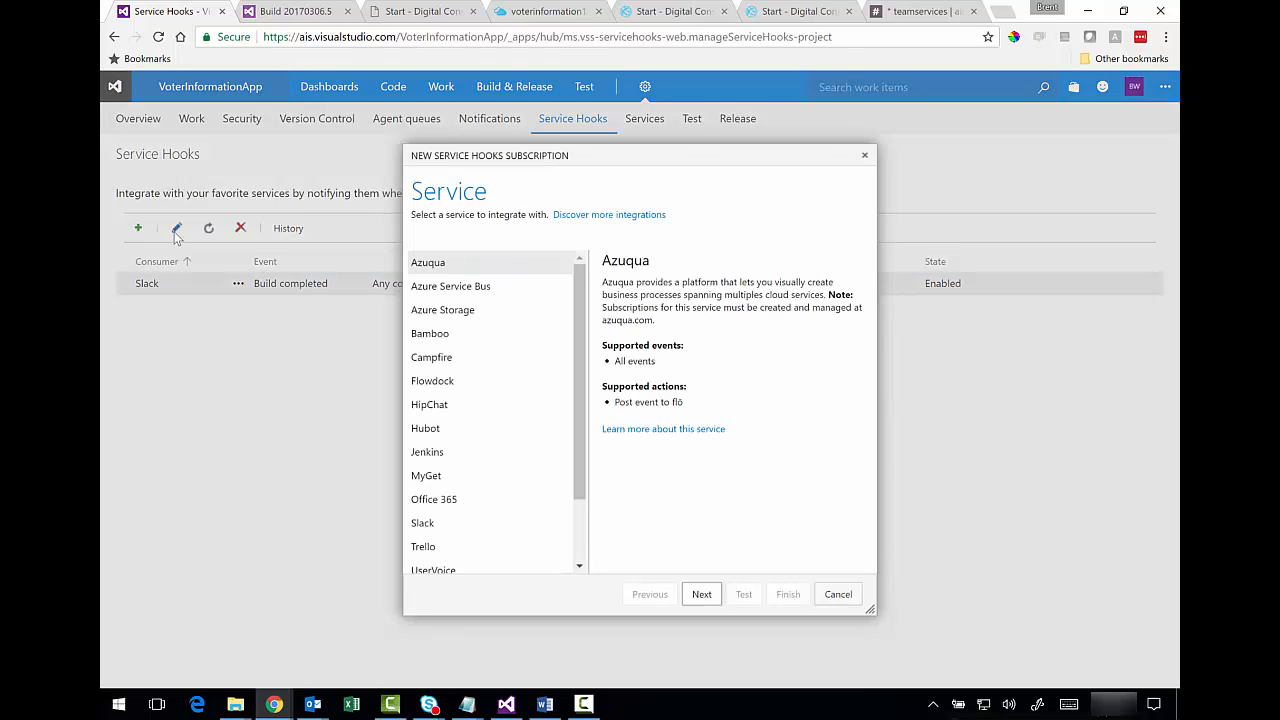
scroll(430, 410, "down", 2)
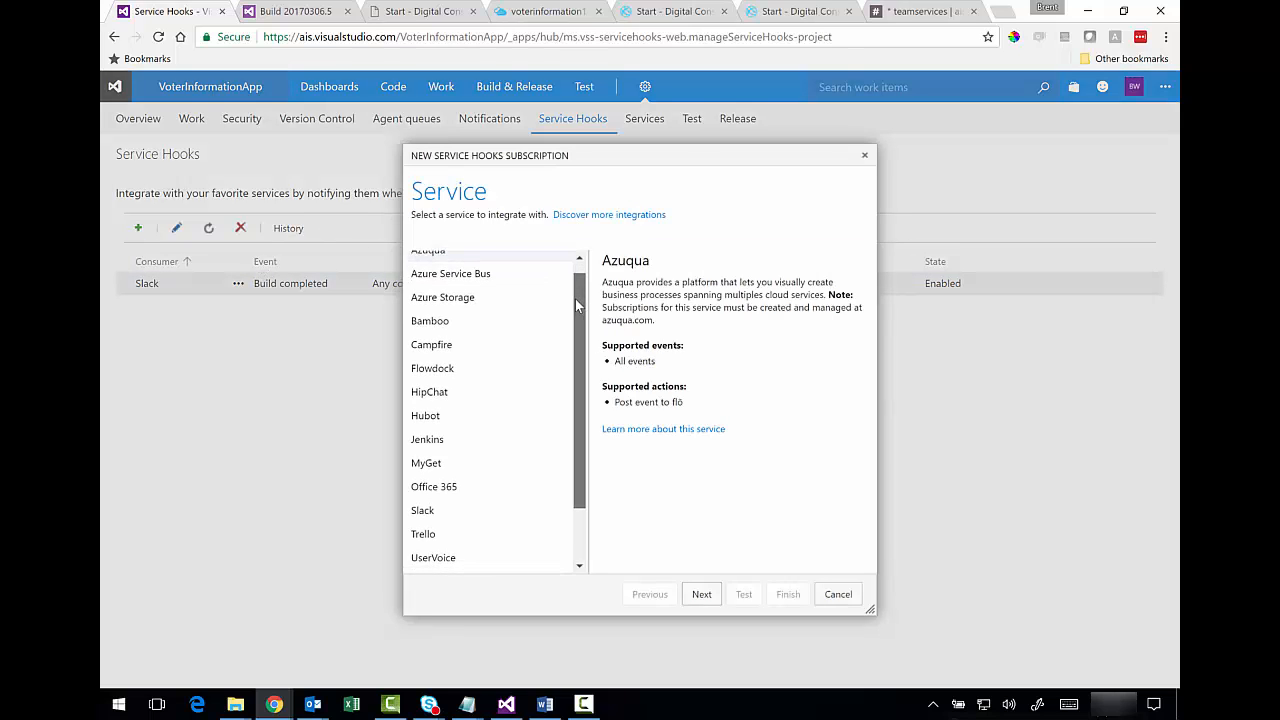
left_click(423, 441)
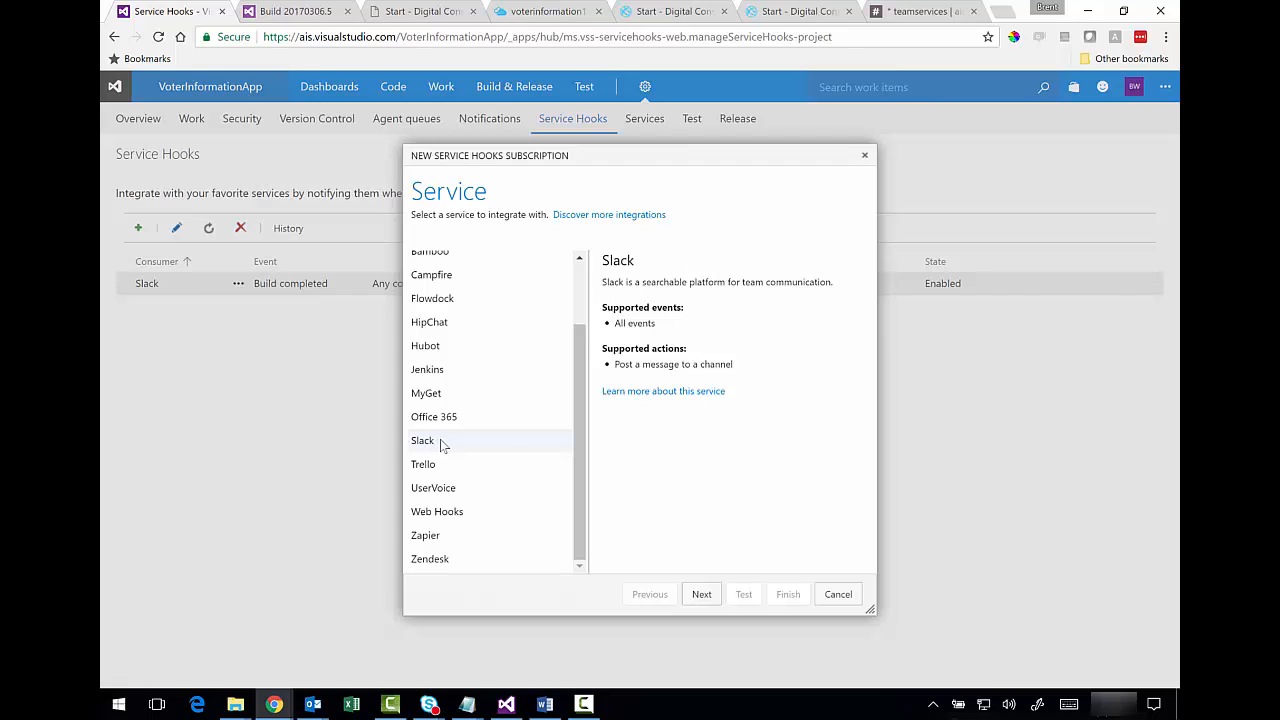
left_click(702, 594)
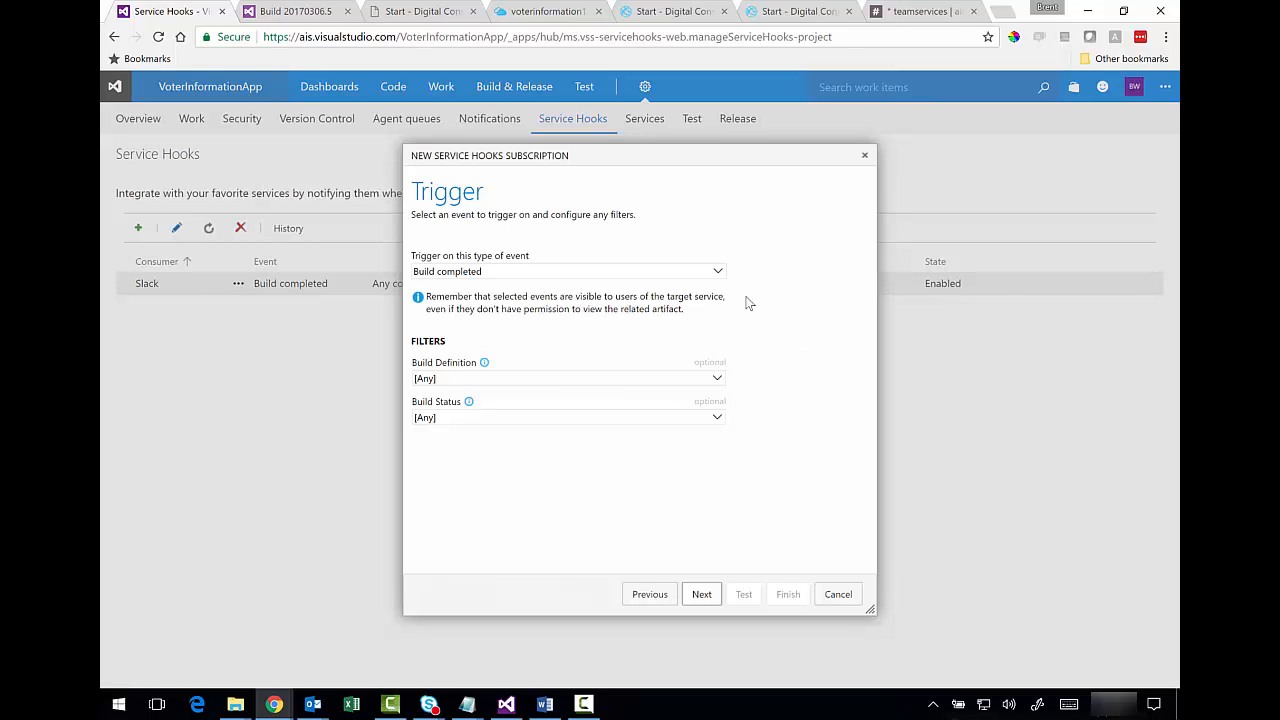
left_click(717, 272)
left_click_drag(720, 300, 721, 336)
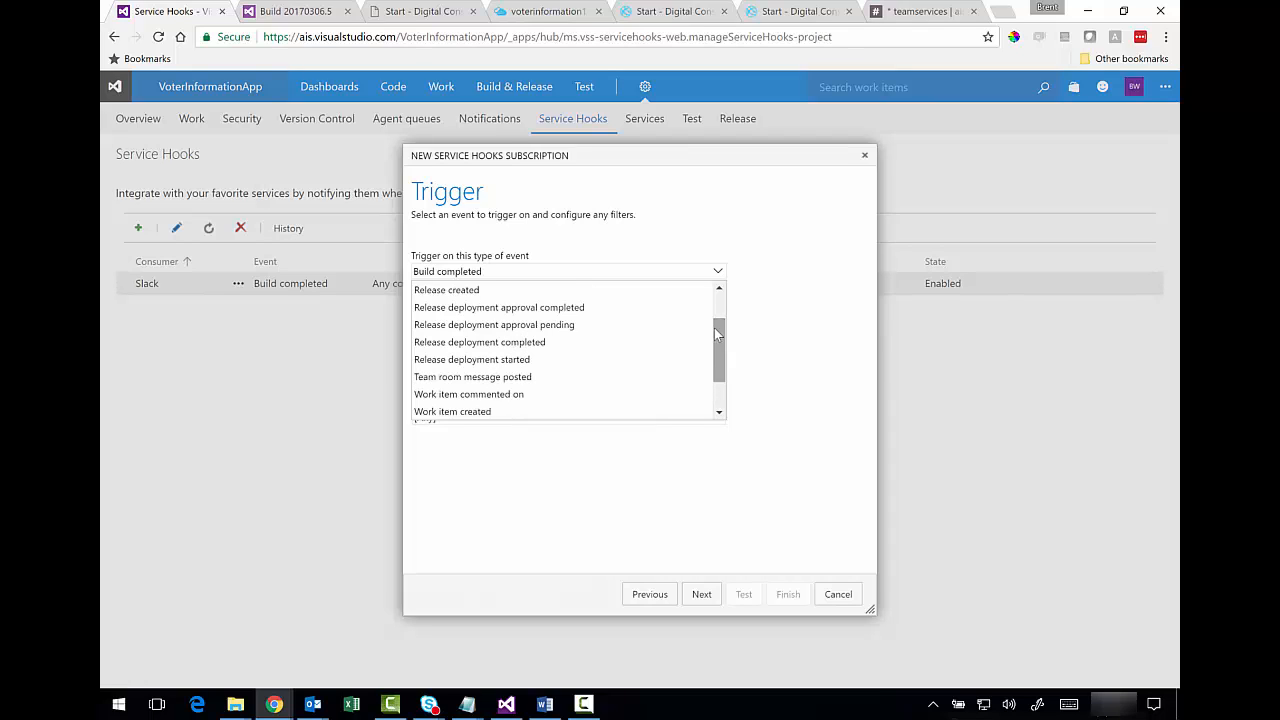
left_click(545, 343)
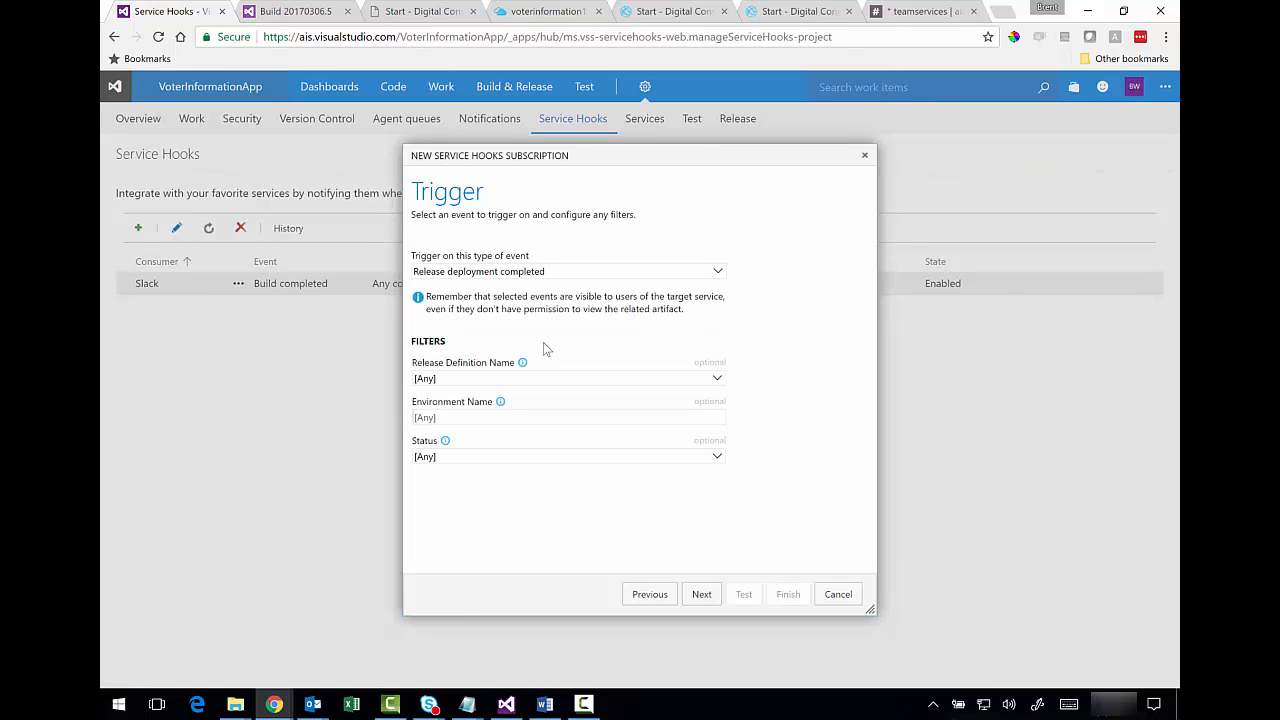
left_click(702, 594)
- Paste the webhook URL, test it, and finish the release deployment subscription
key("ctrl+v")
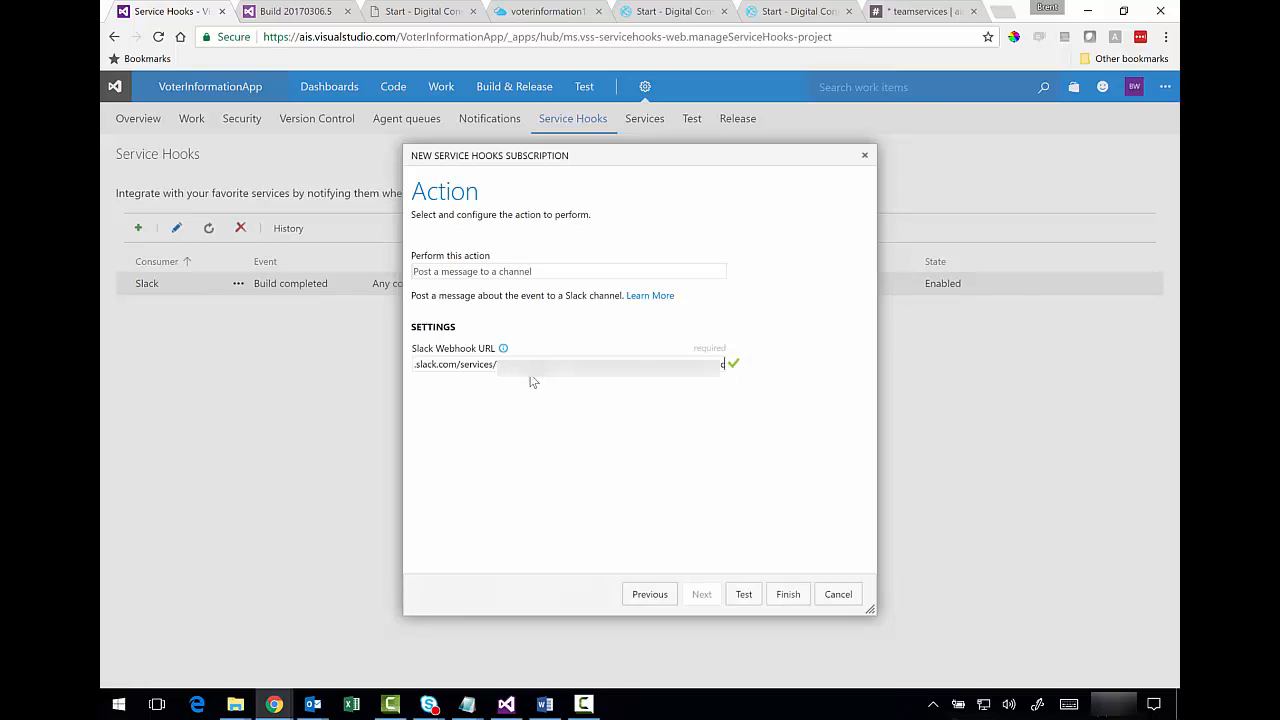
left_click(742, 596)
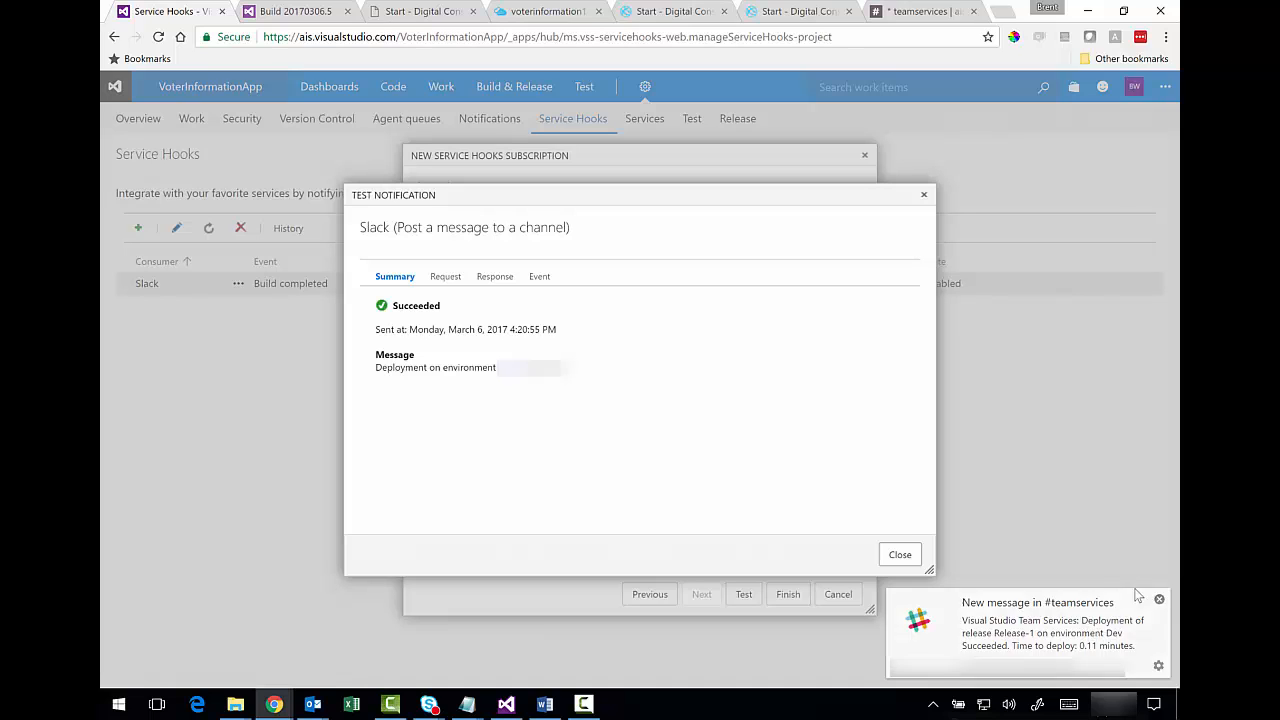
left_click(900, 554)
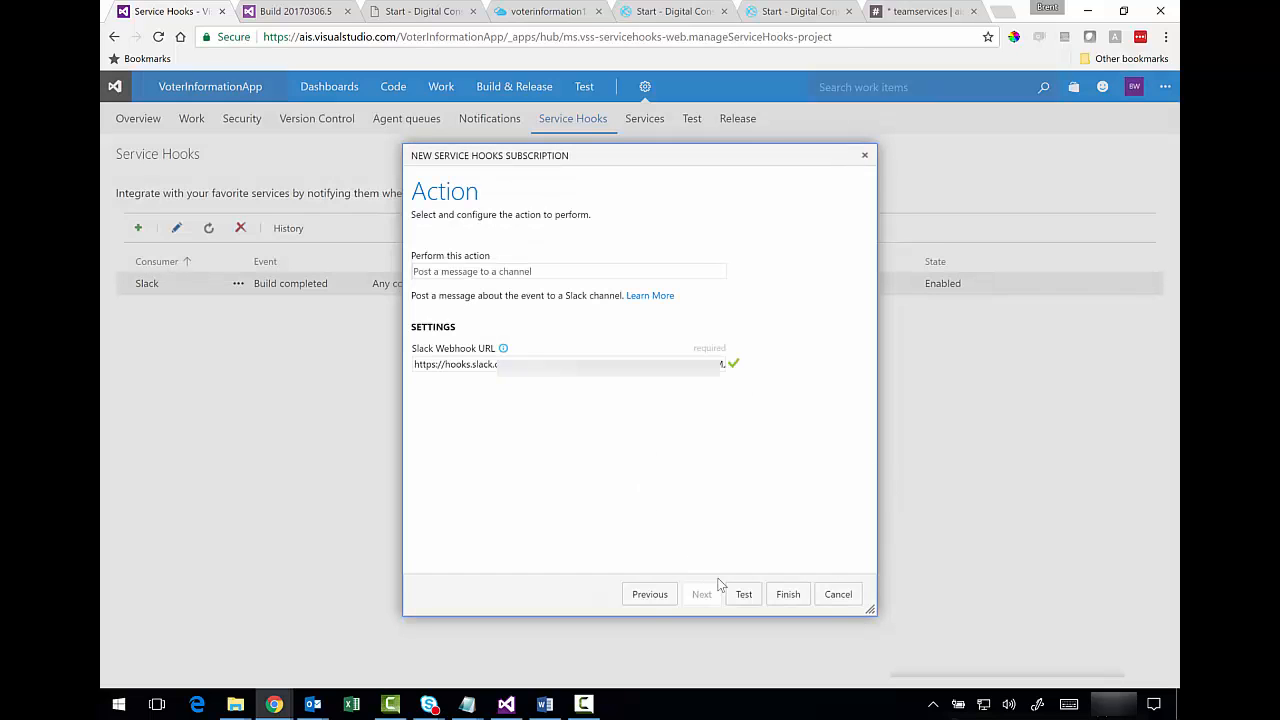
left_click(786, 595)
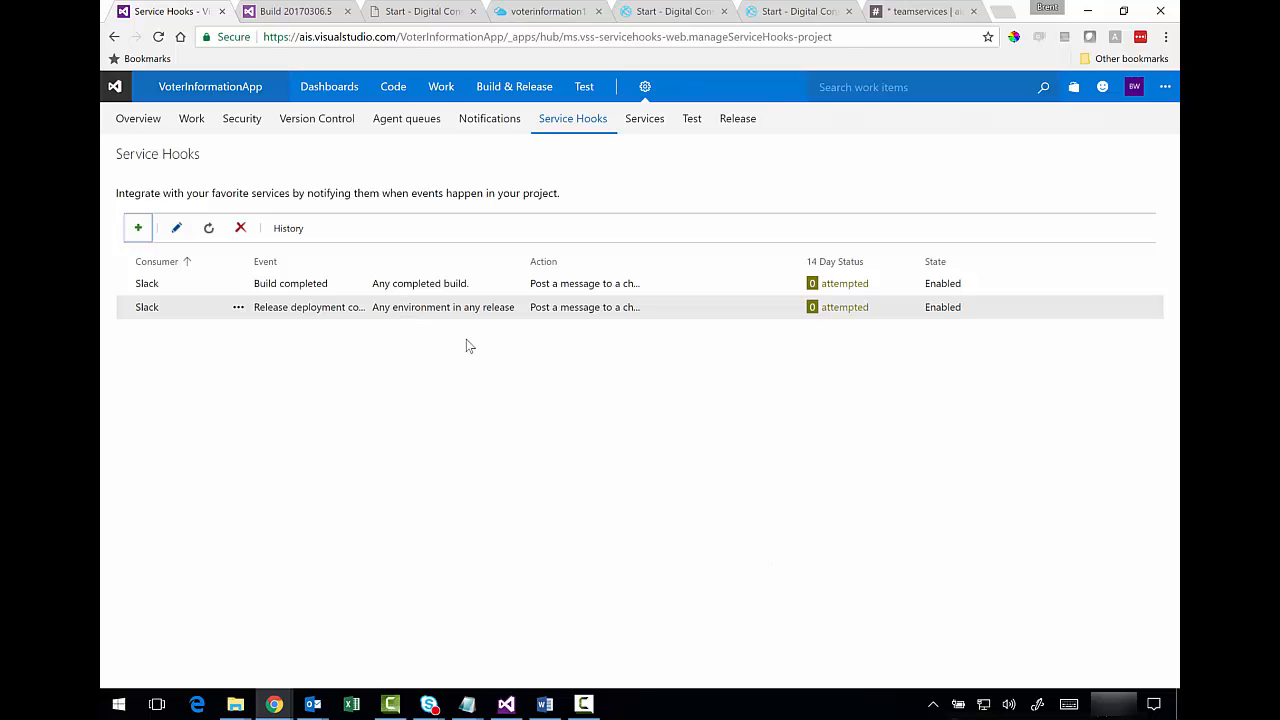
left_click(507, 705)
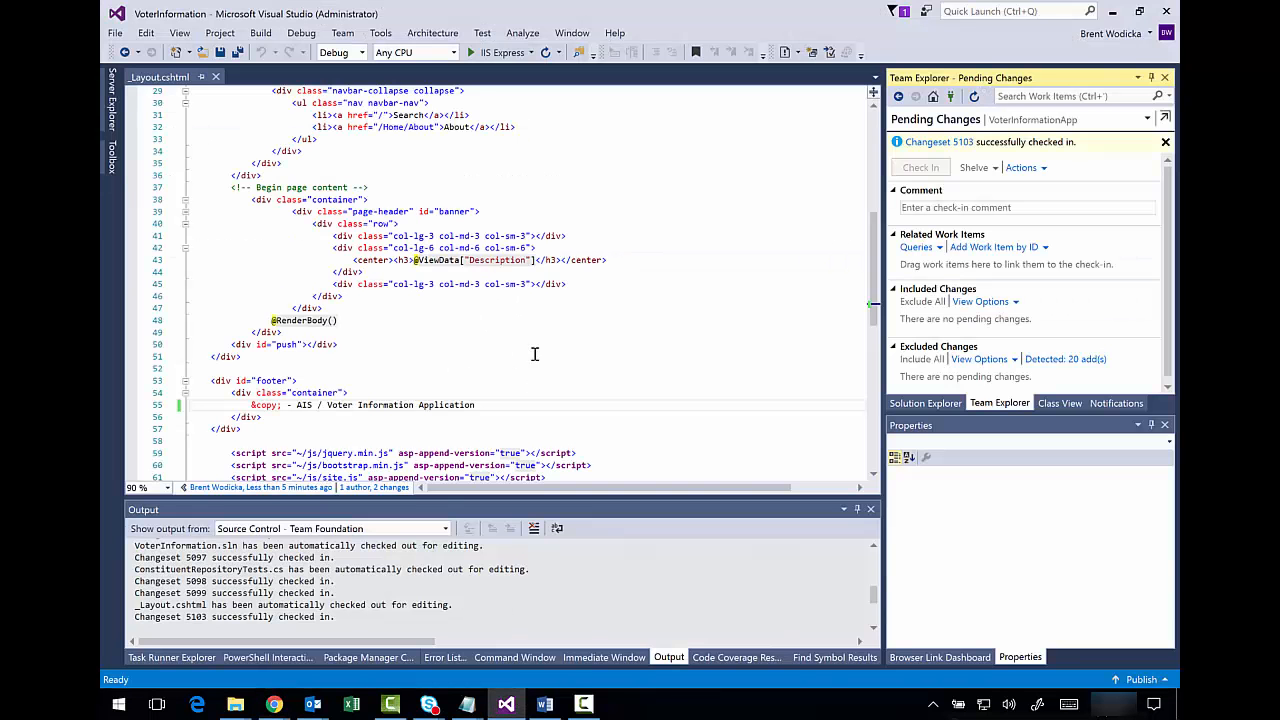
- Add 'Slack Integration release.' as a new footer line 55 and save _Layout.cshtml
left_click(398, 391)
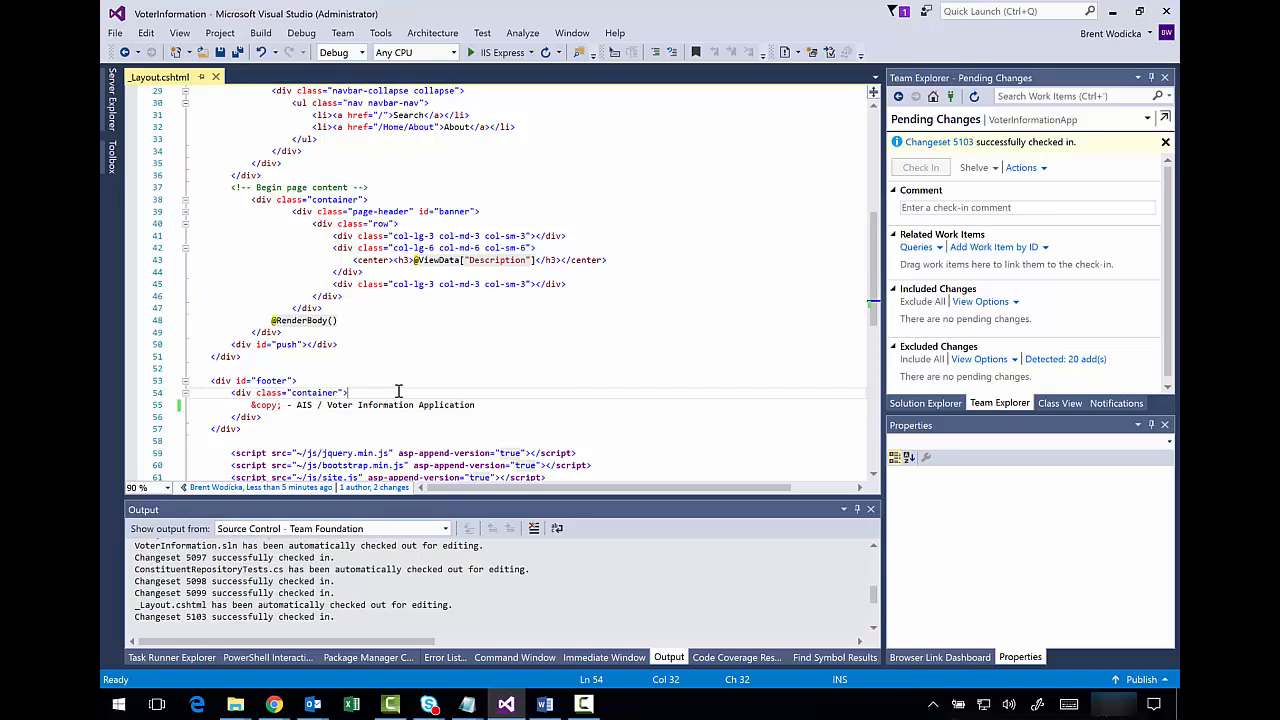
key("Return")
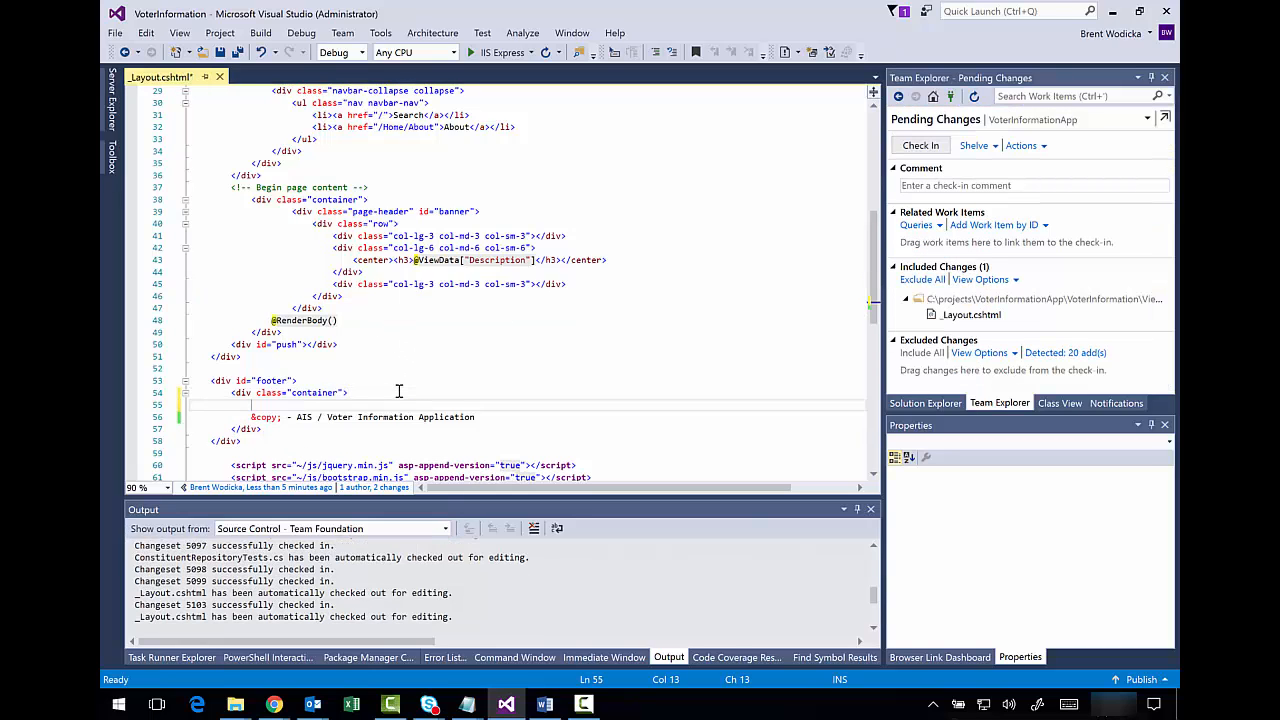
type("Slack Integration release.")
left_click(220, 52)
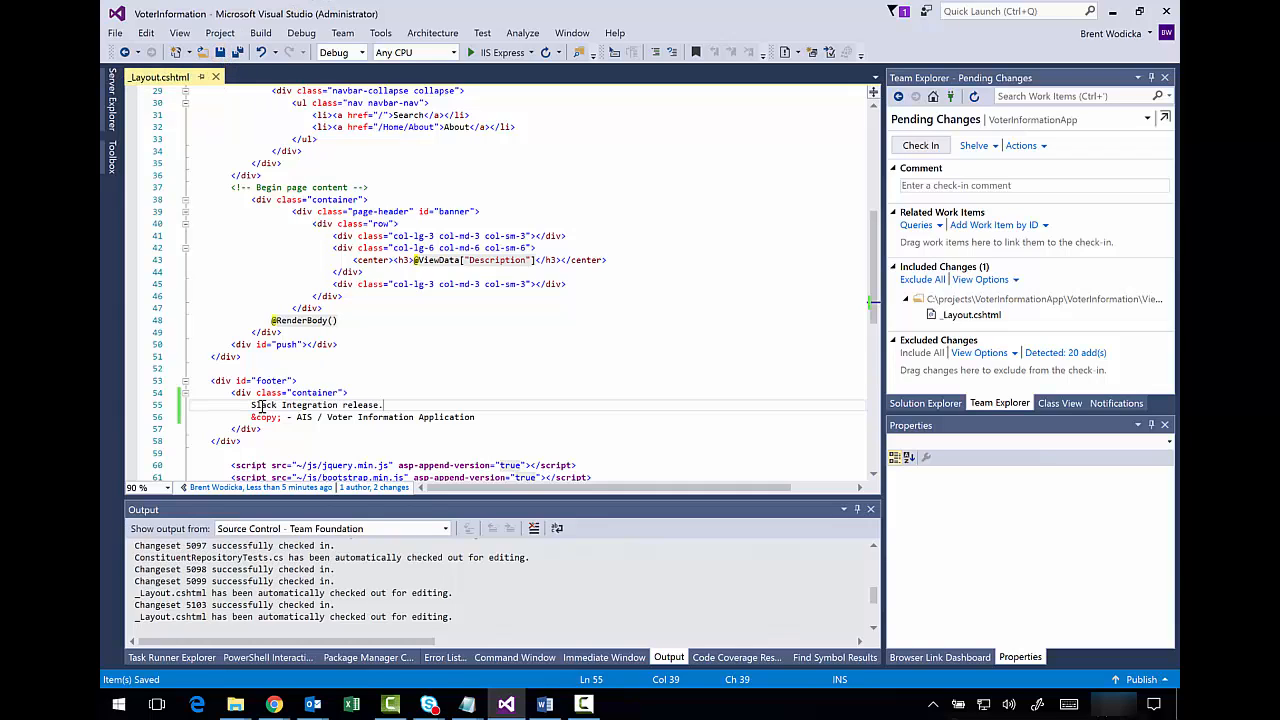
left_click_drag(252, 405, 368, 409)
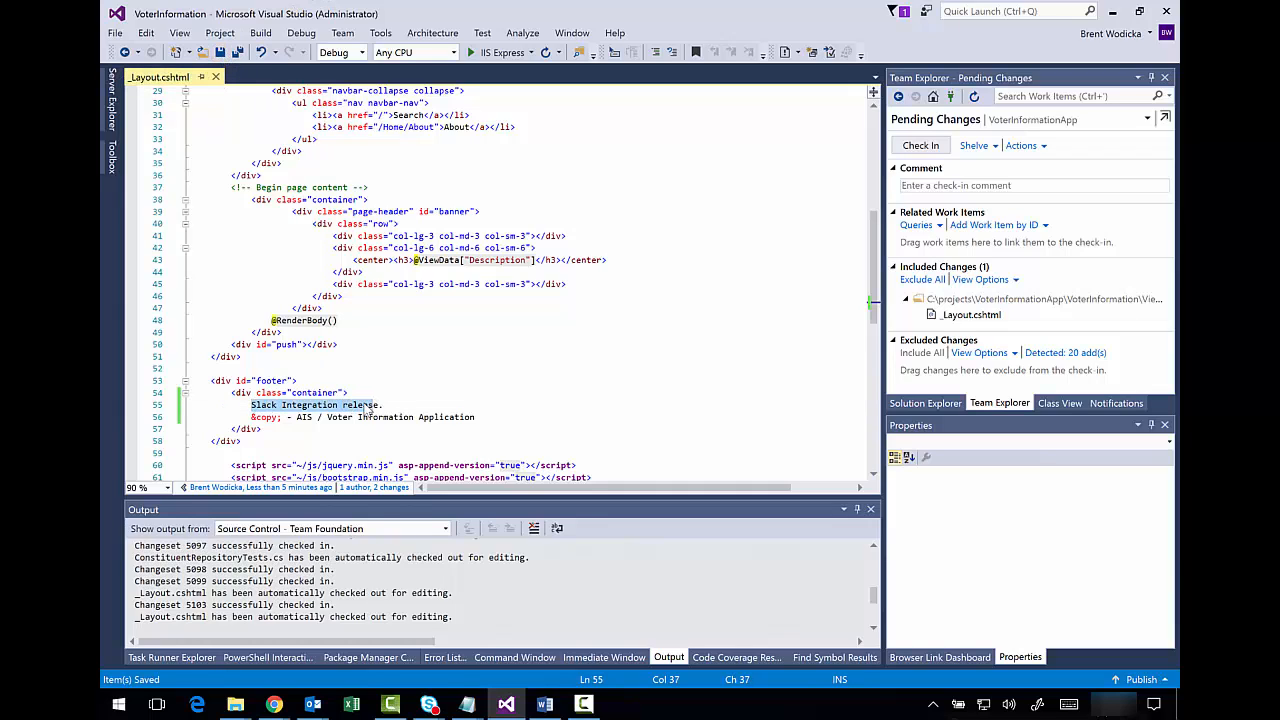
left_click(364, 406)
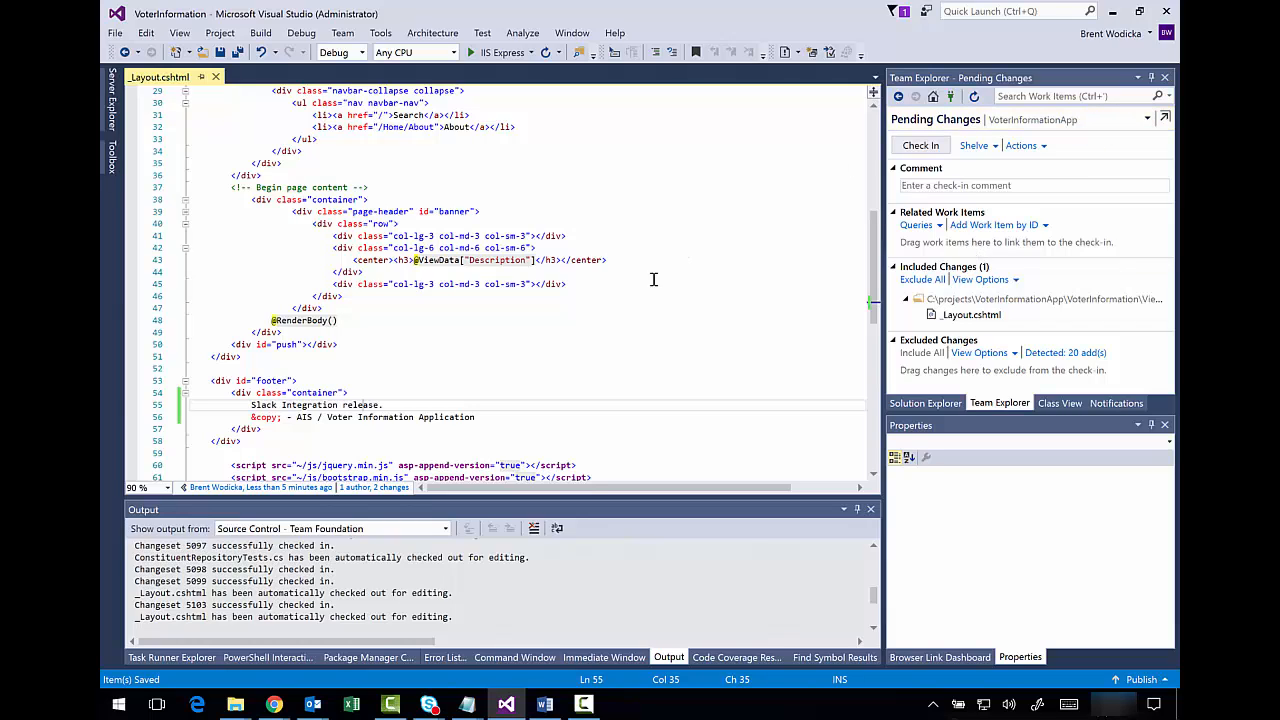
- Check in the footer change as changeset 5104 with comment 'added integration with external channel.'
left_click(950, 186)
type("a")
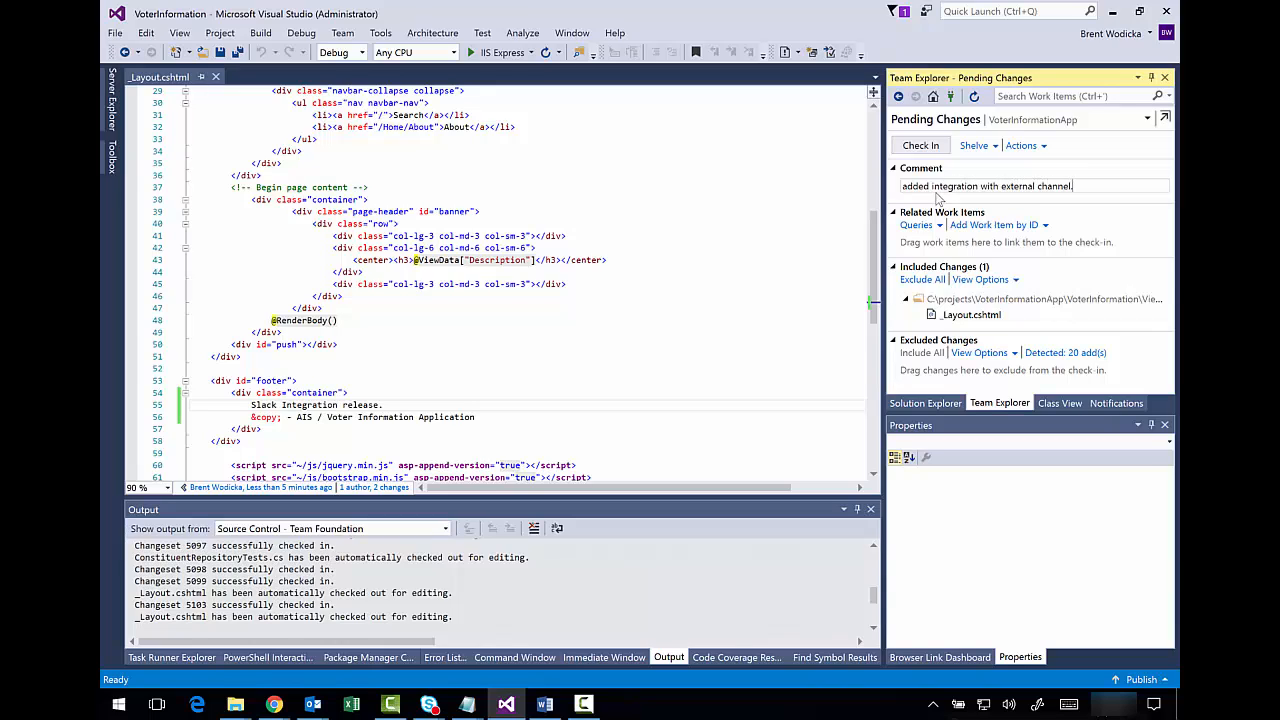
left_click(920, 145)
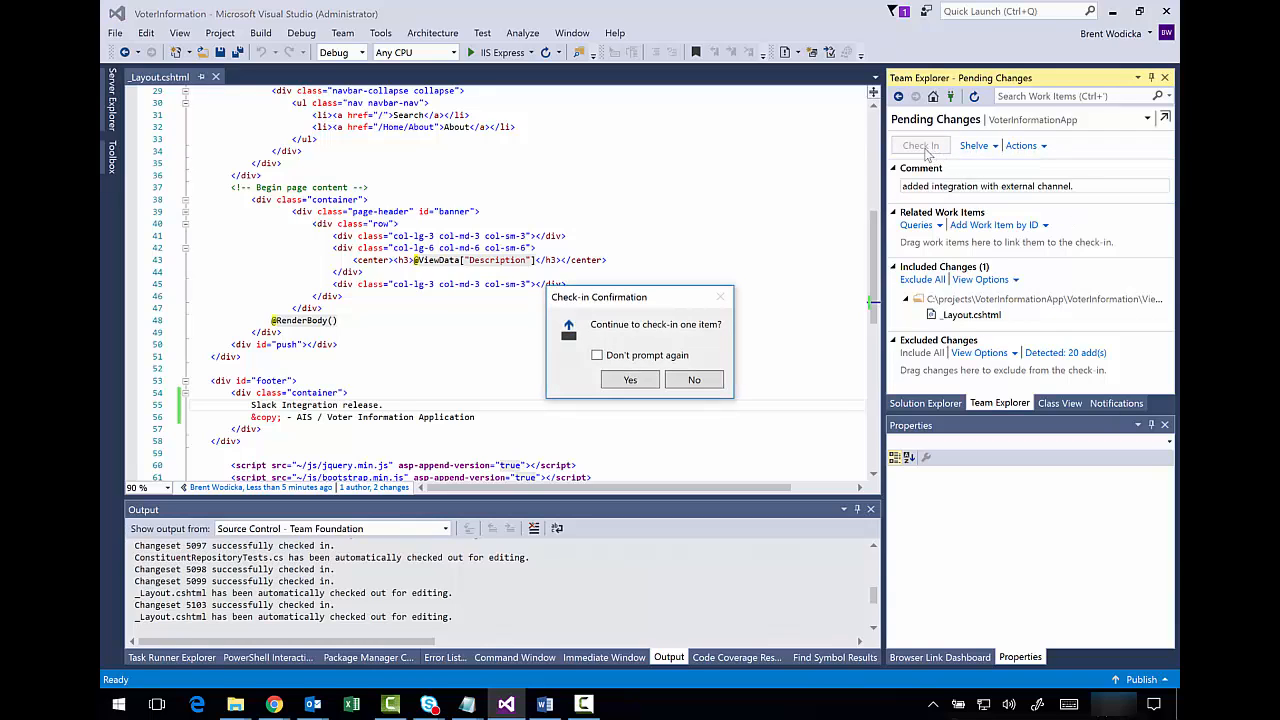
left_click(630, 380)
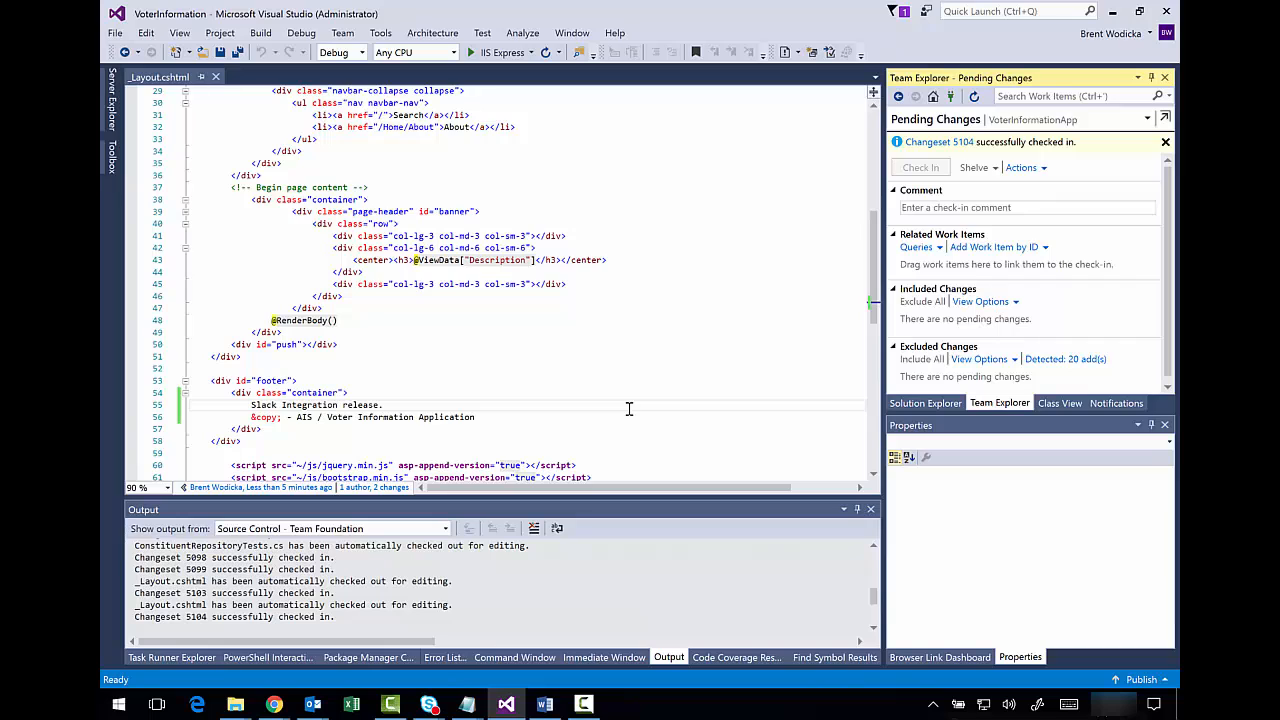
left_click(651, 329)
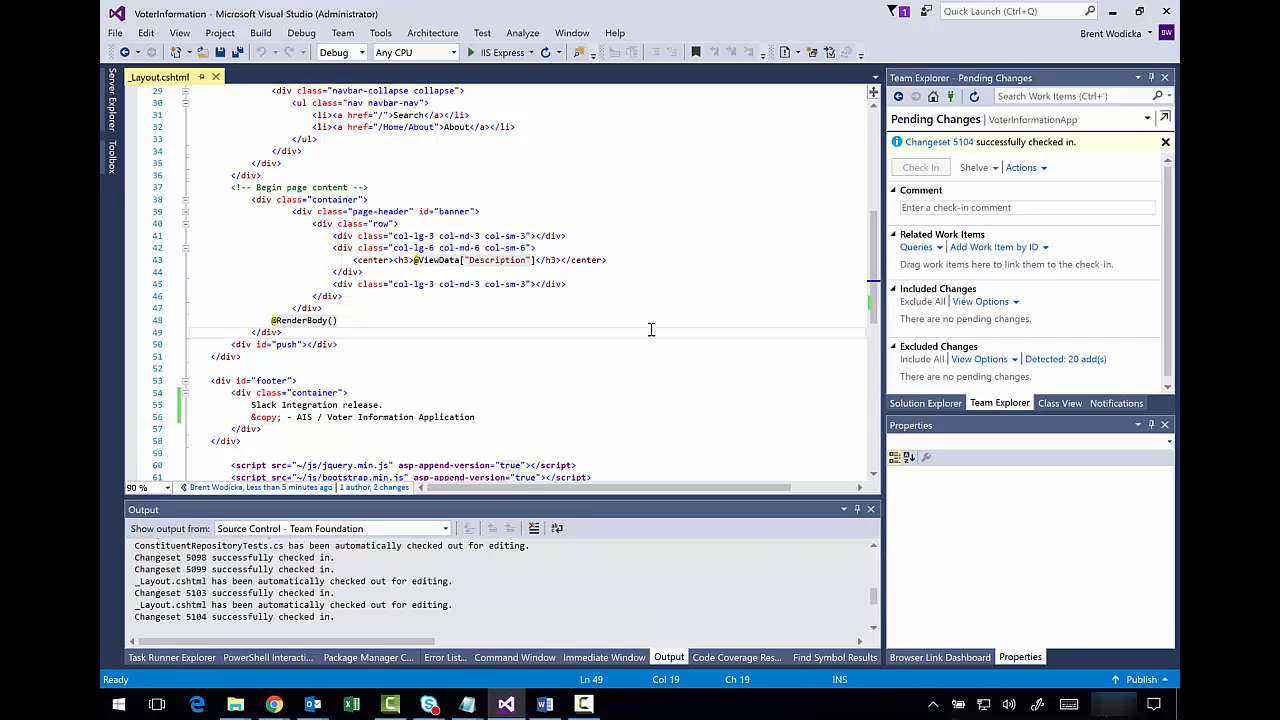
left_click(905, 404)
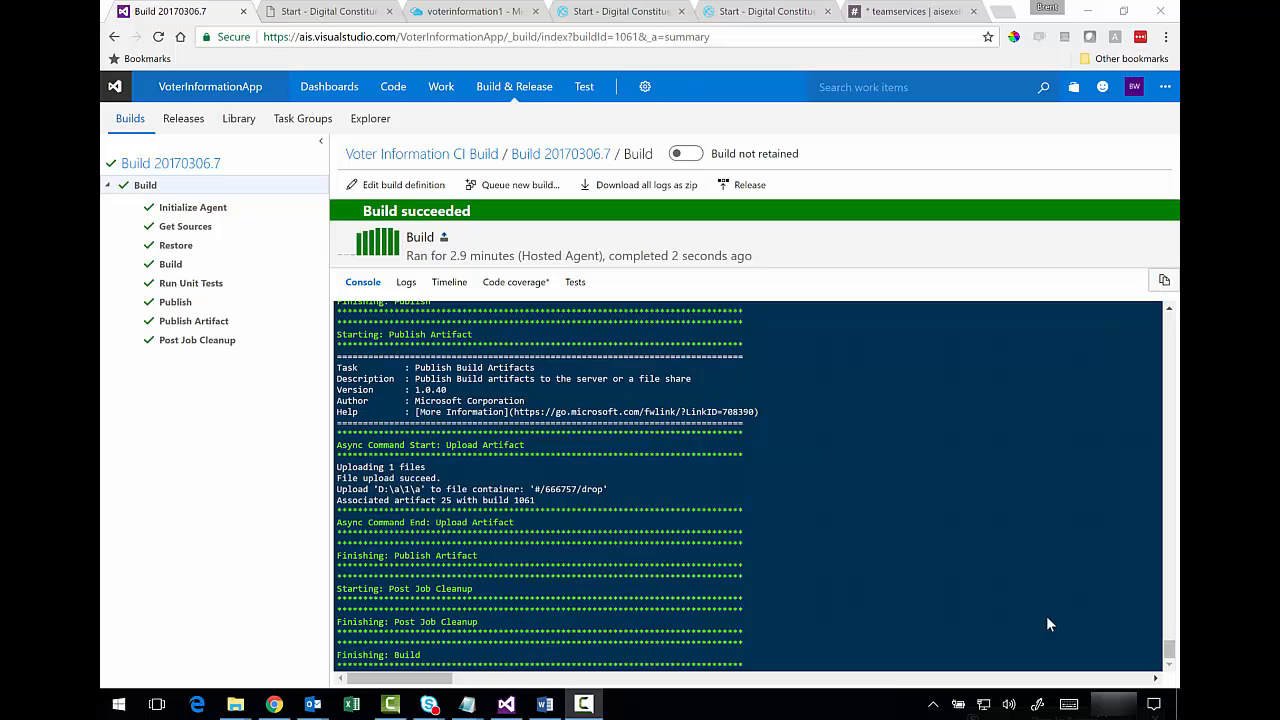
- In Slack #teamservices, highlight the notification that build 20170306.7 succeeded
left_click(910, 11)
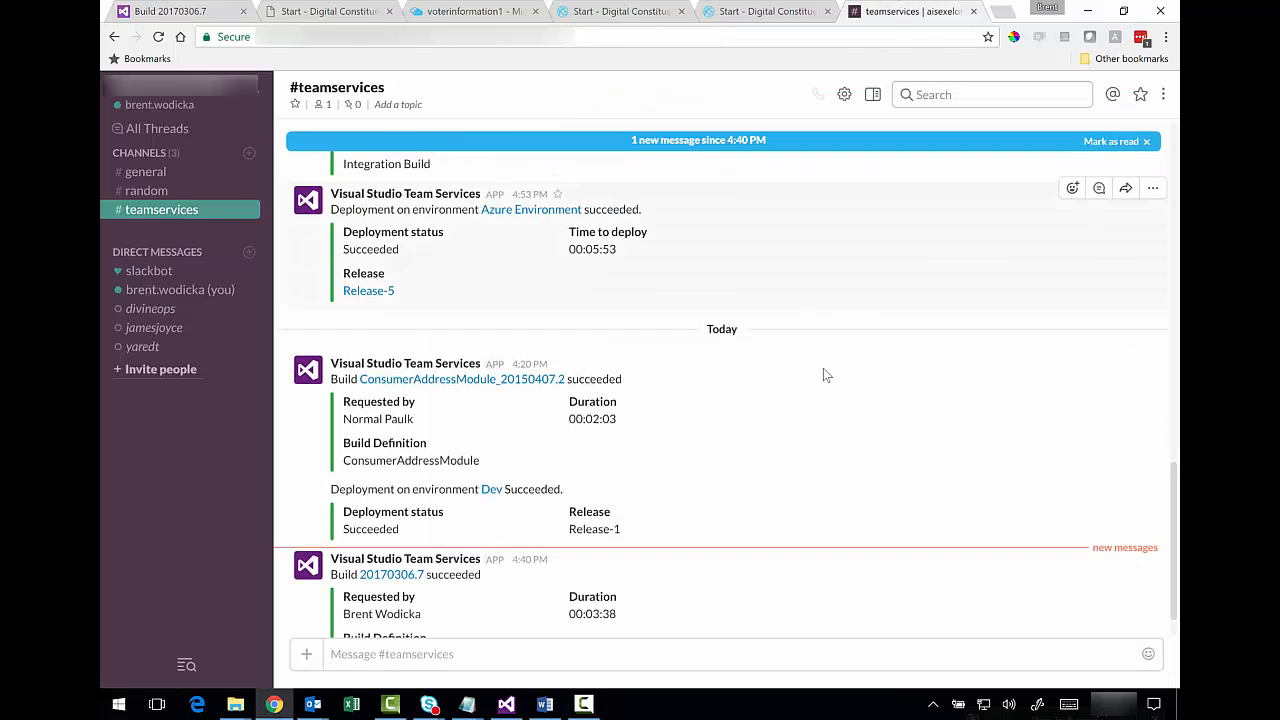
scroll(817, 400, "down", 1)
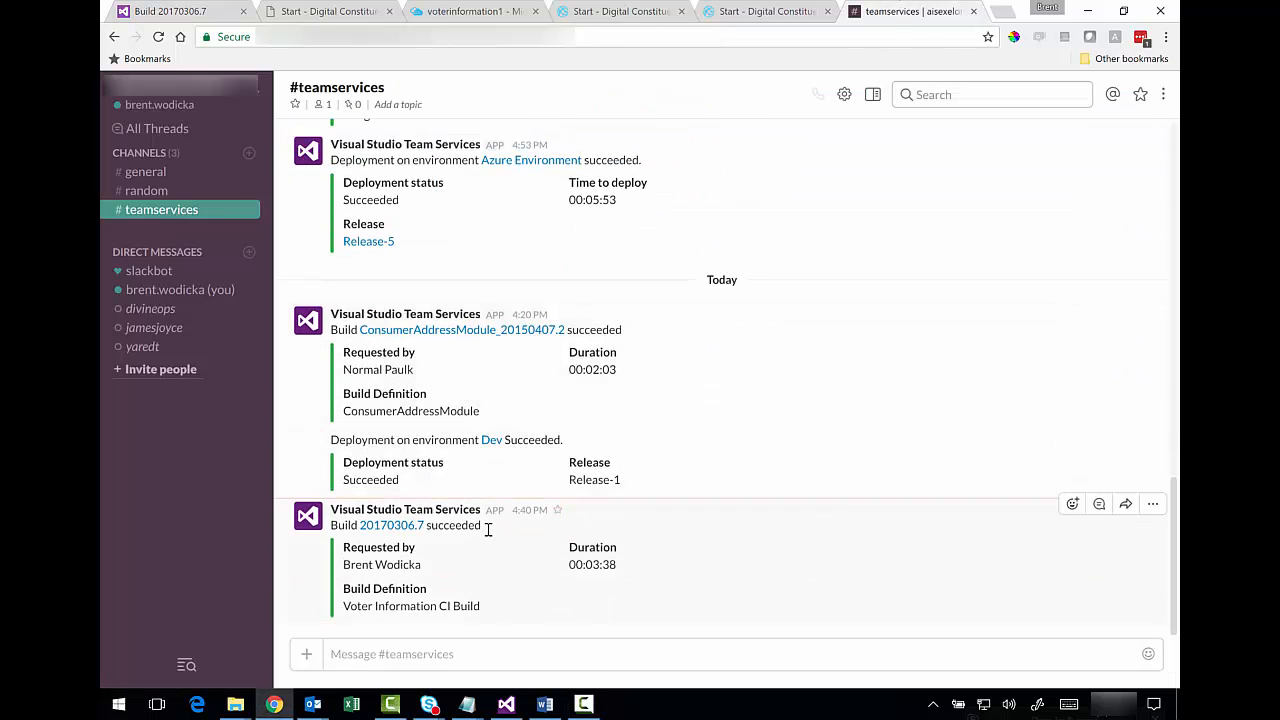
left_click_drag(481, 525, 338, 526)
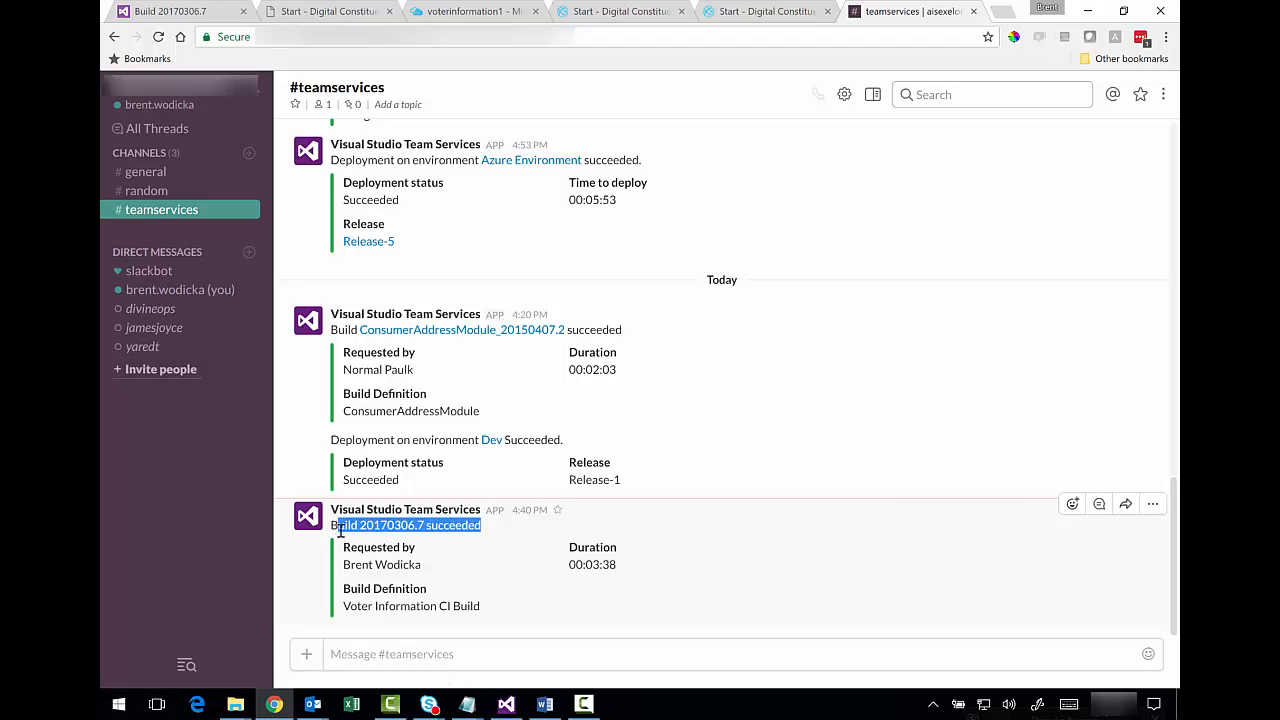
left_click(512, 608)
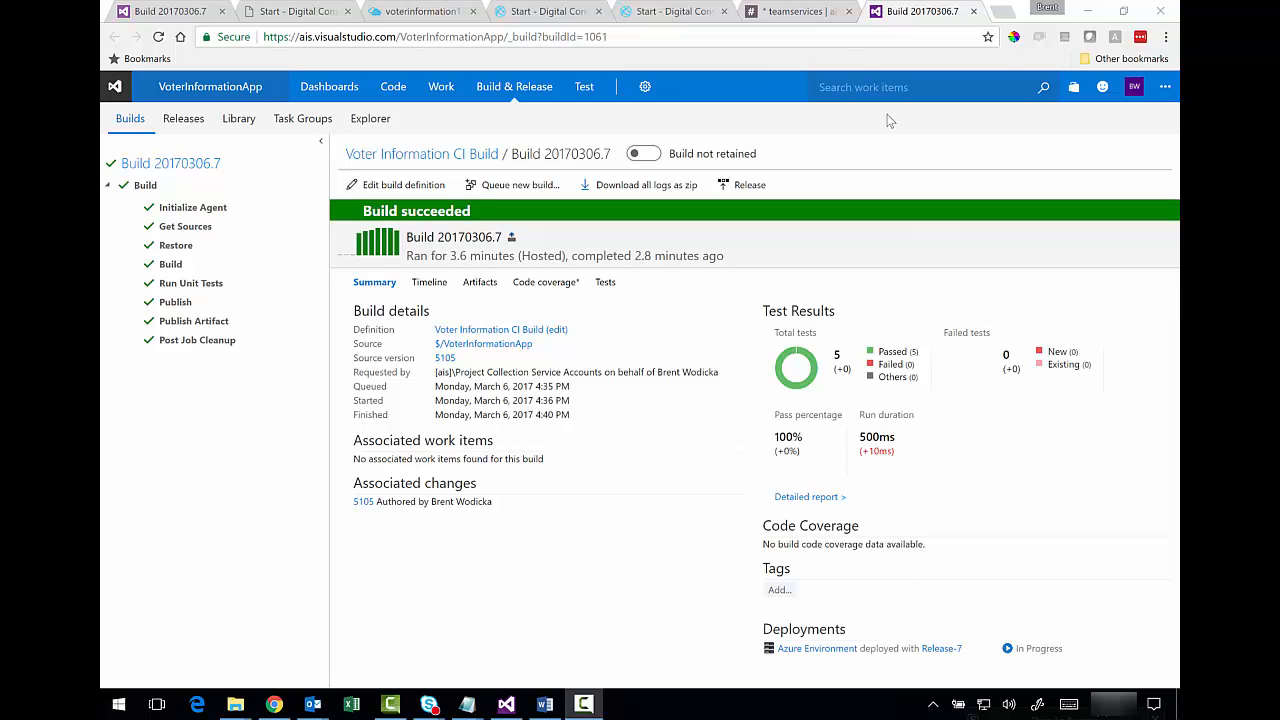
left_click(803, 18)
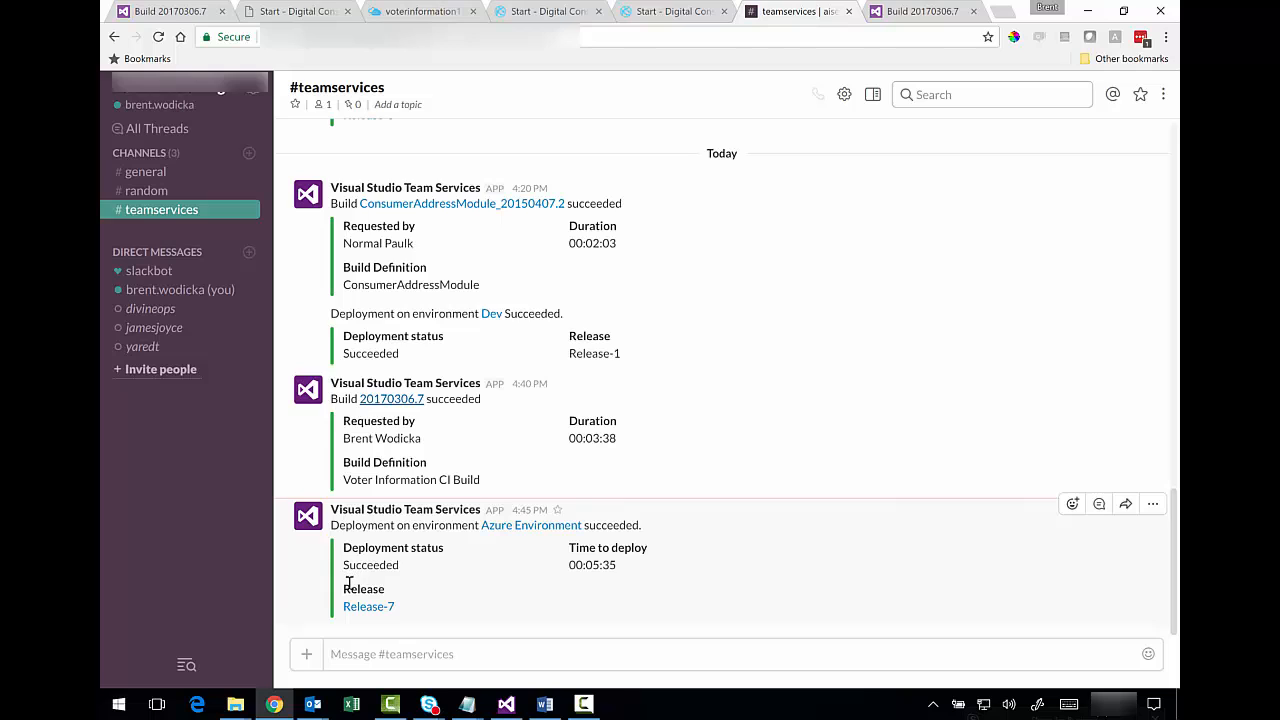
- Follow the Slack message link to Release-7 and check its logs show every Azure Environment step succeeded
left_click_drag(350, 588, 392, 587)
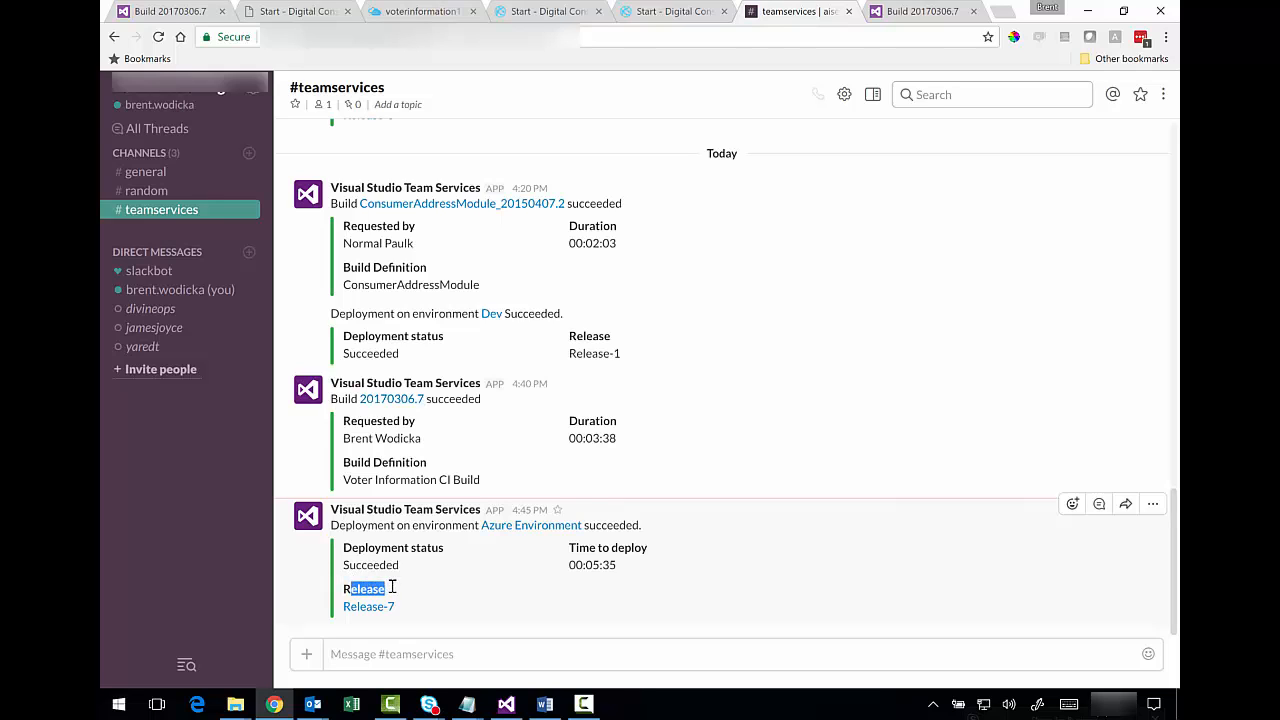
left_click(481, 603)
left_click(383, 606)
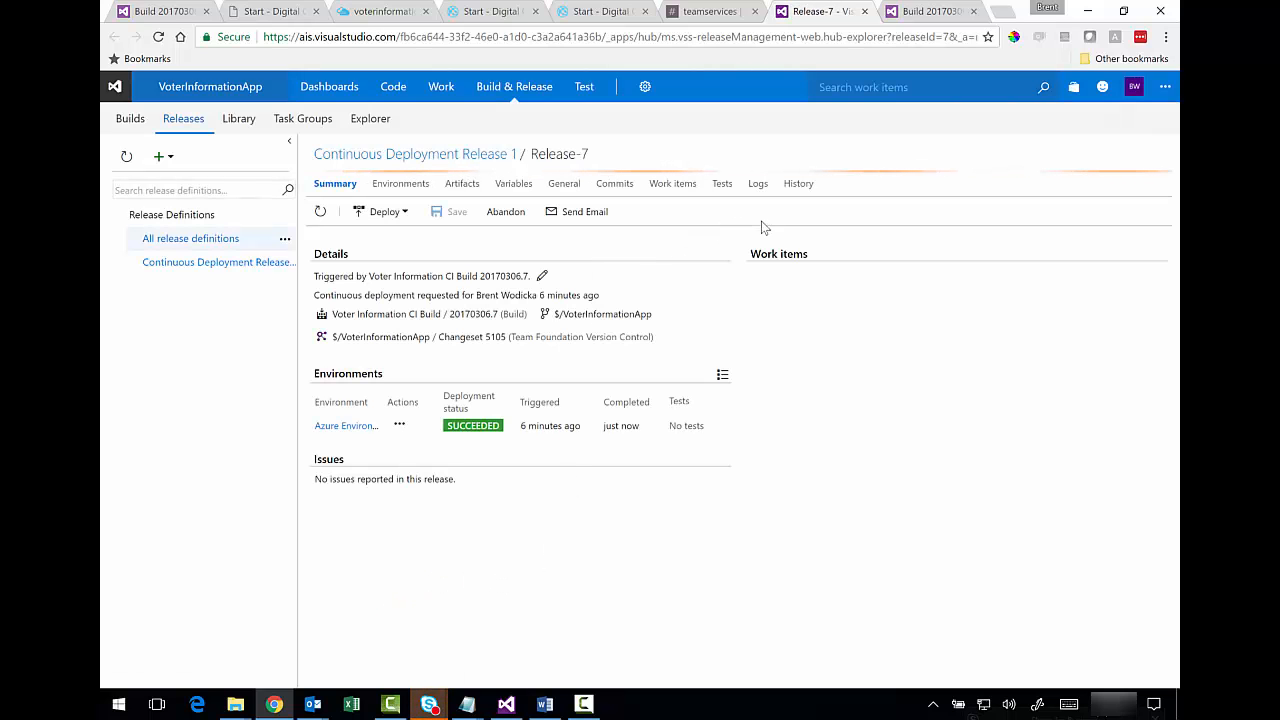
left_click(758, 185)
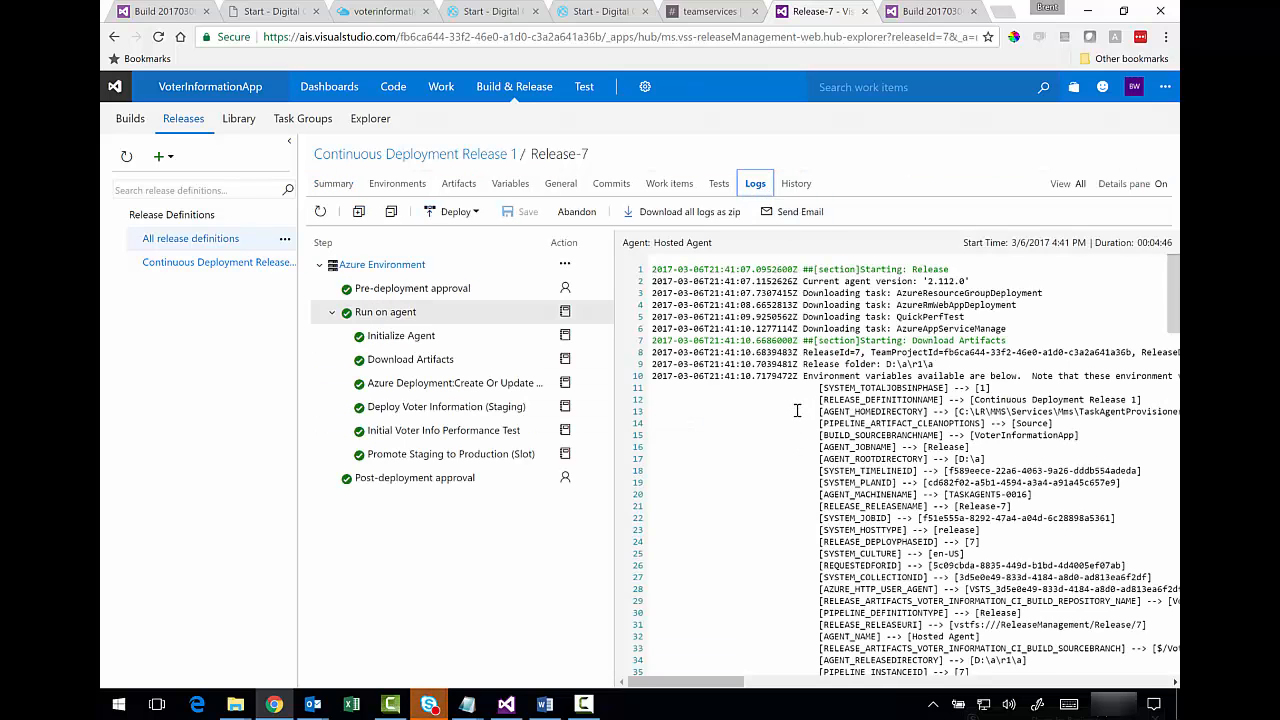
scroll(800, 408, "down", 1)
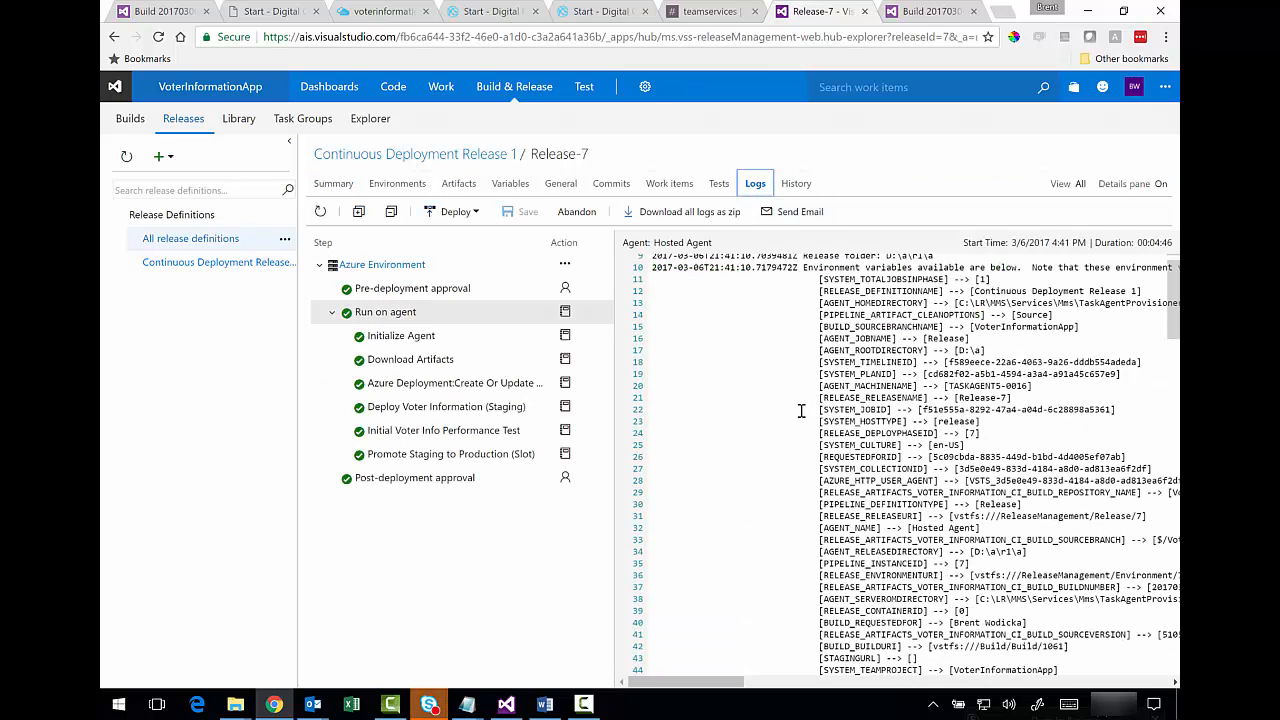
left_click(497, 12)
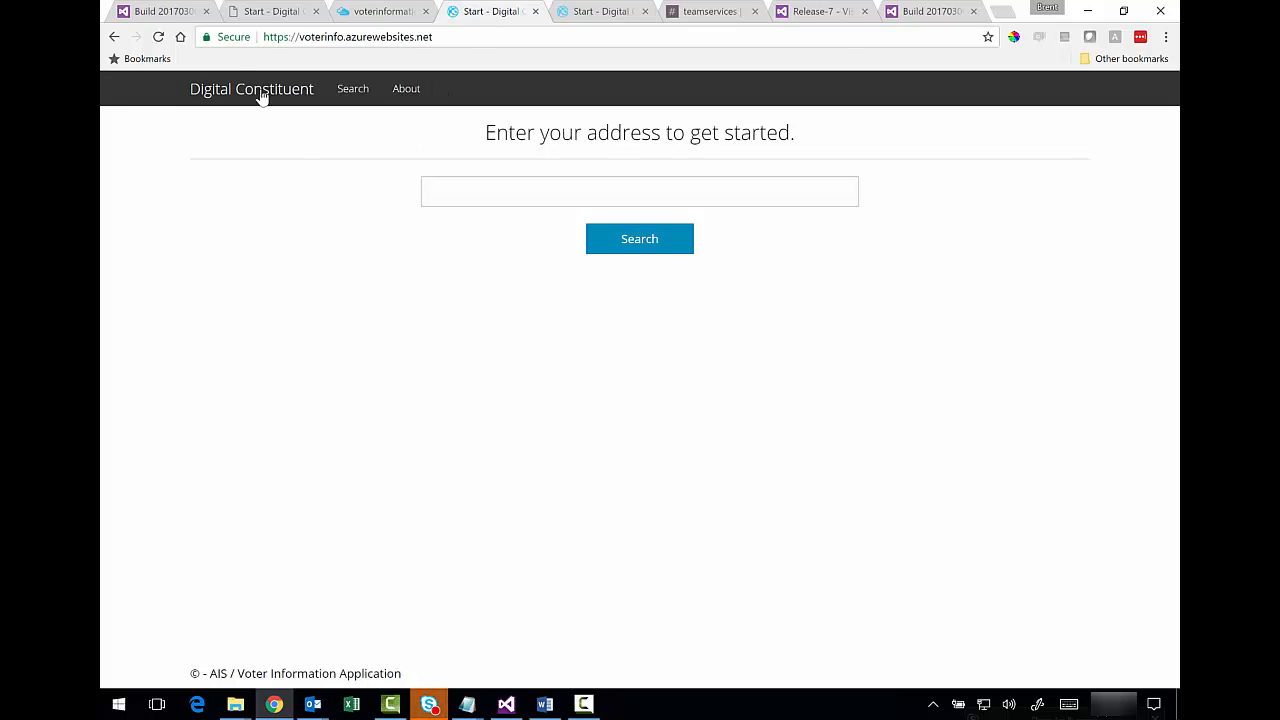
- Reload voterinfo.azurewebsites.net and confirm the footer reads 'Slack Integration release for testing.'
left_click(158, 37)
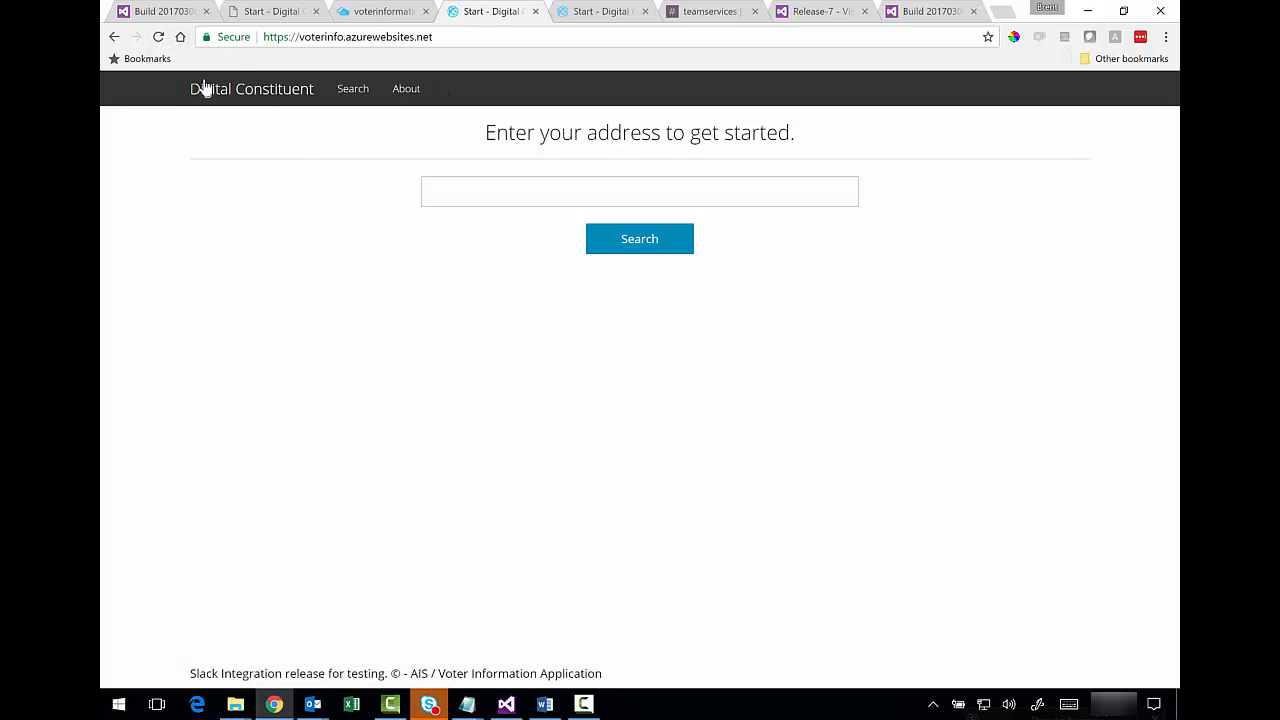
left_click_drag(262, 671, 334, 673)
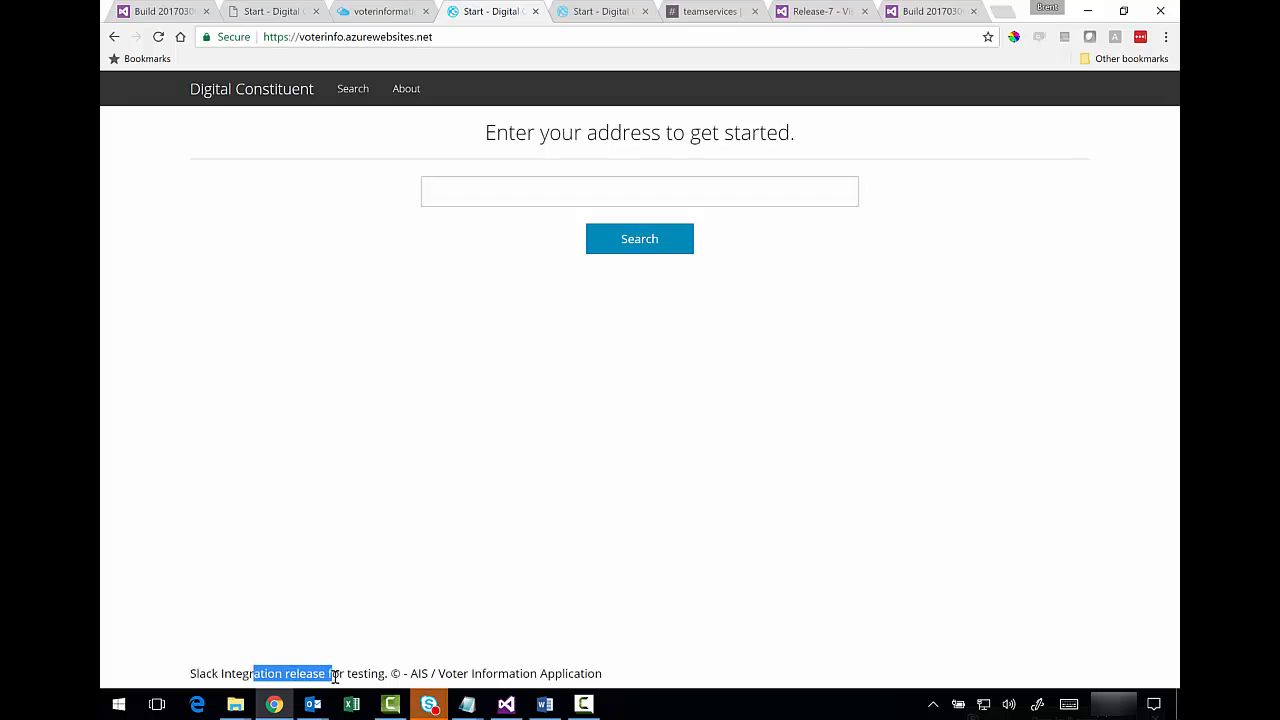
left_click(418, 541)
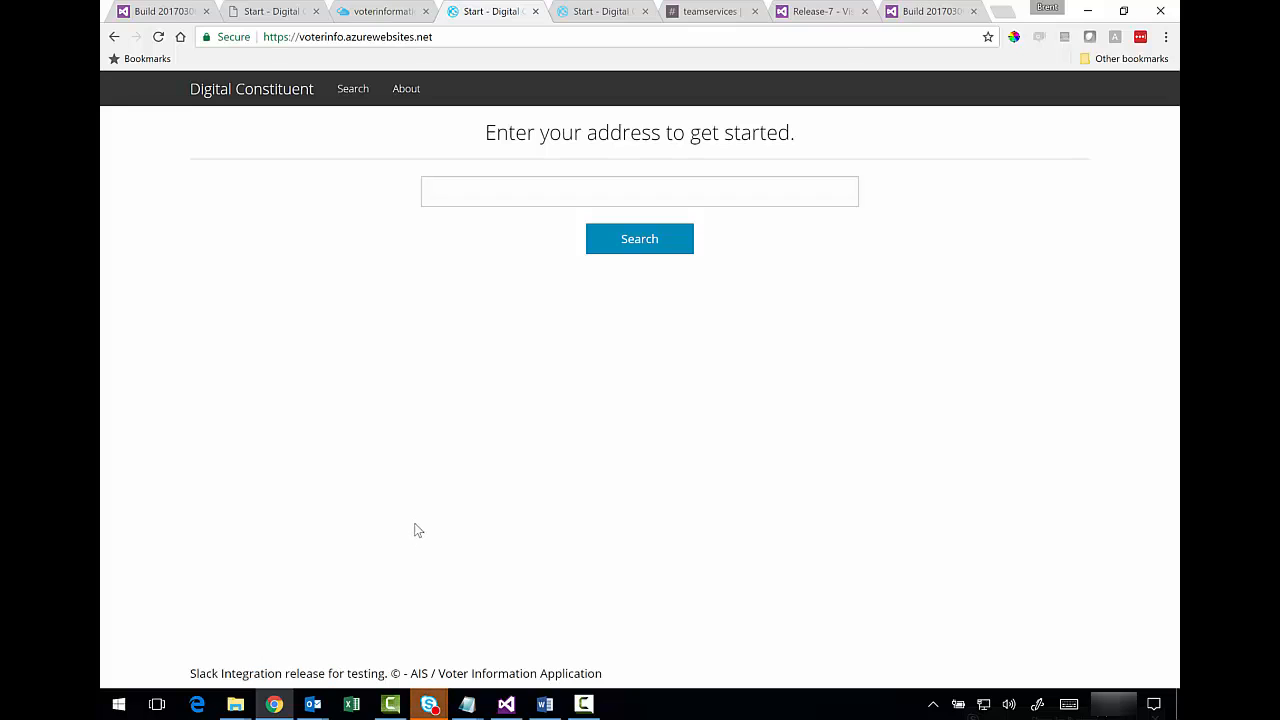